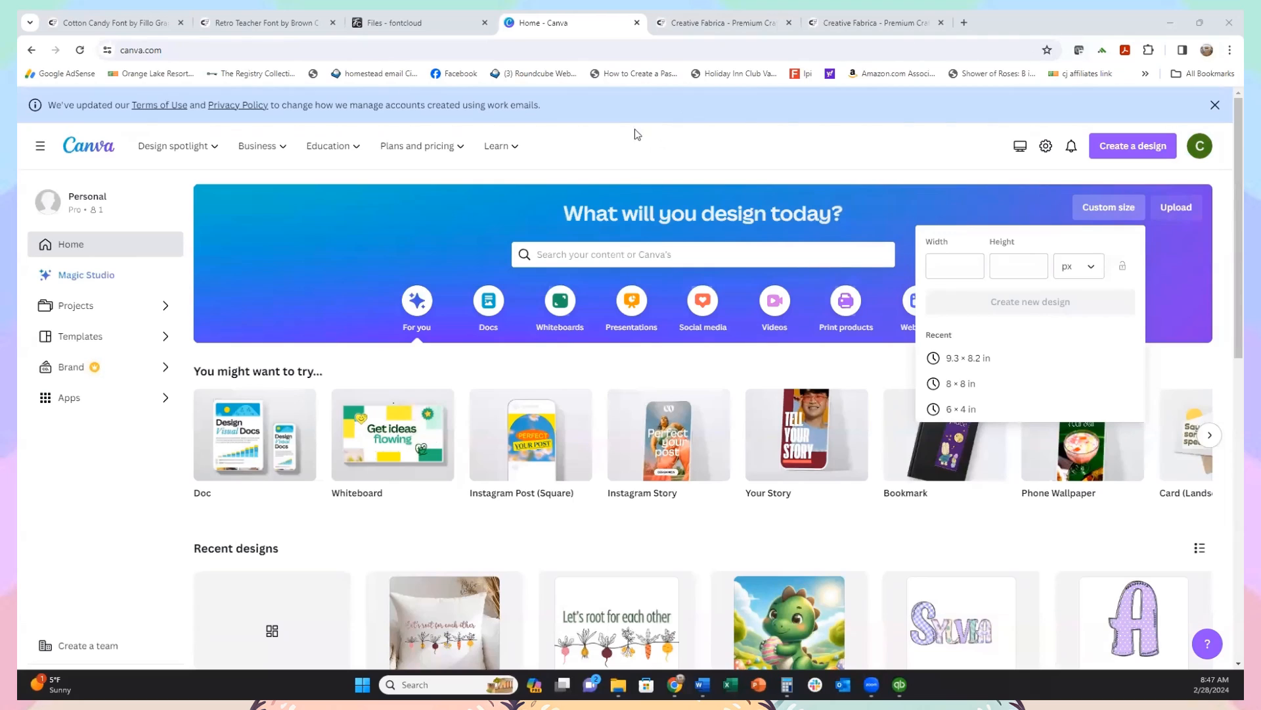
Step: Try to download the Retro Teacher font from its Creative Fabrica product page
click(286, 23)
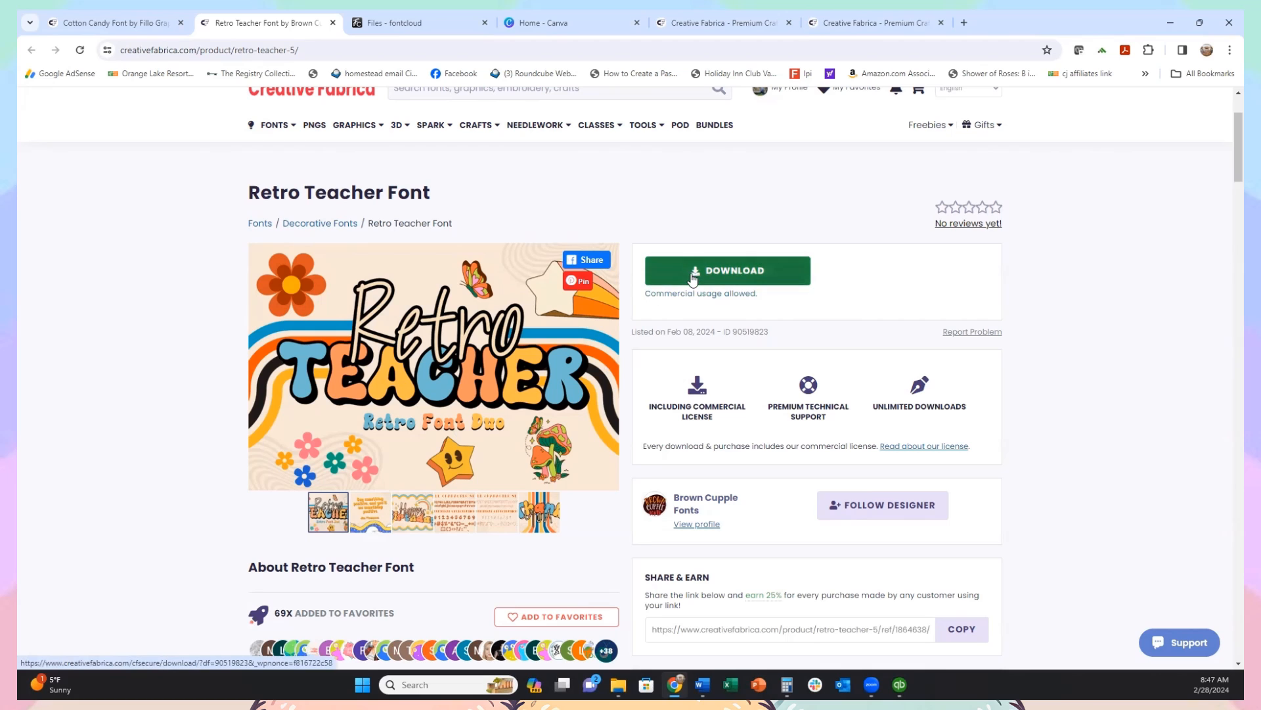
click(693, 278)
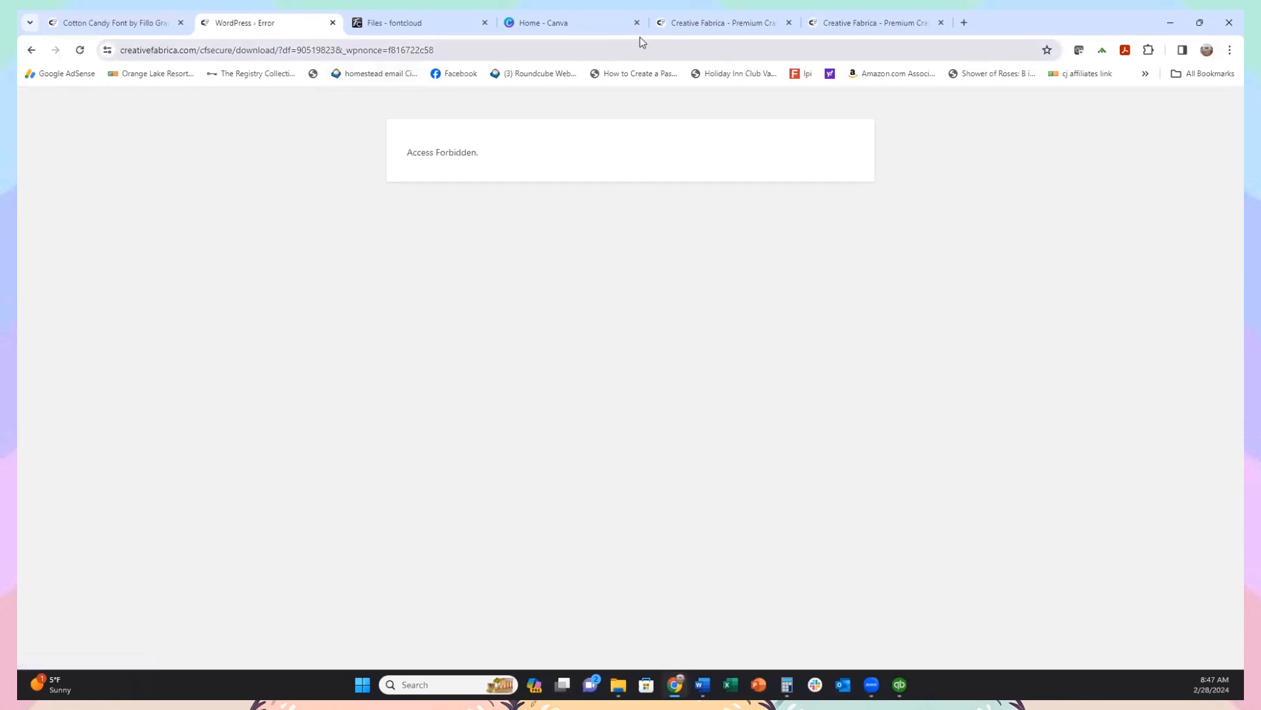
Step: Open the Alphabet Letters & Numbers Canva Frame from the doodle font frames results and download it
click(697, 27)
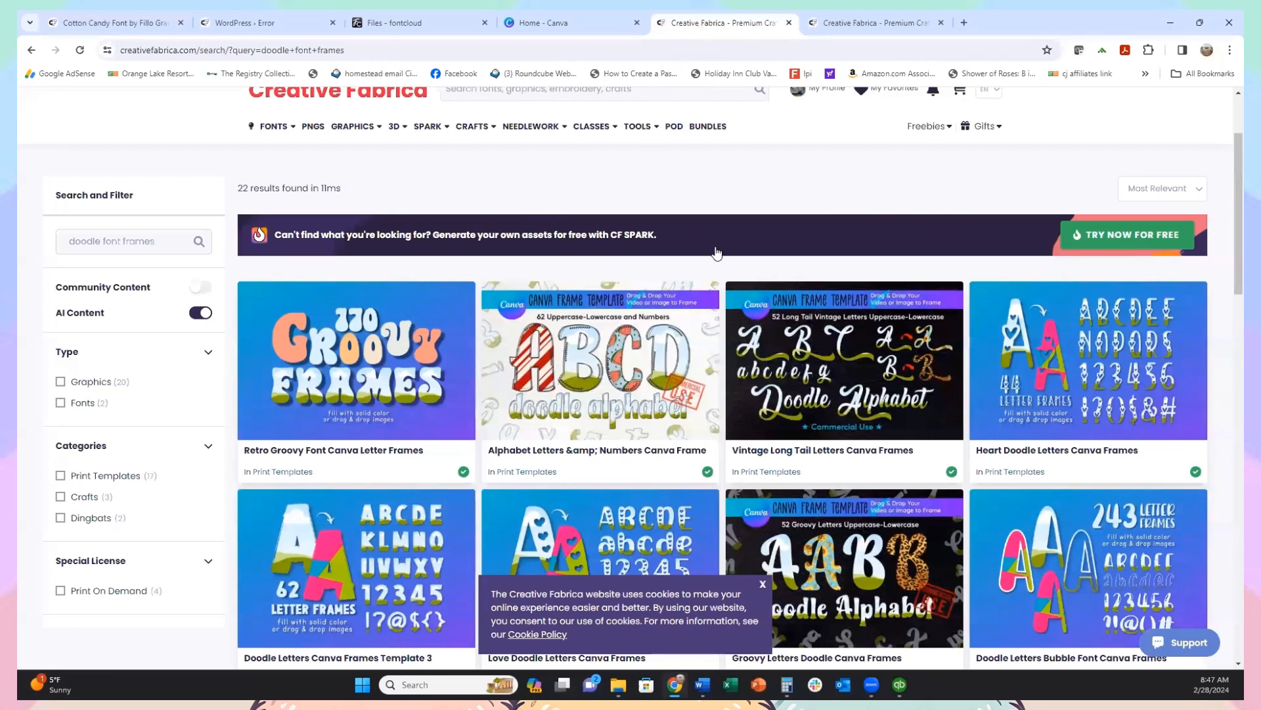
click(579, 419)
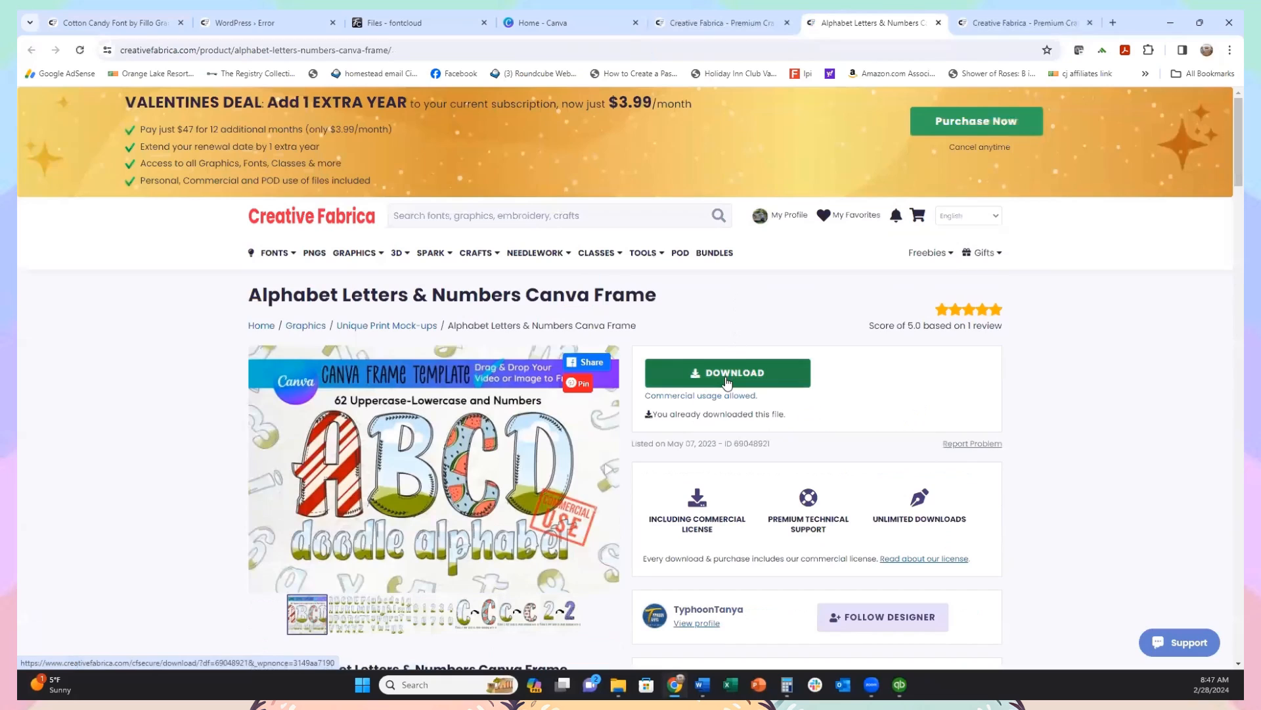
click(729, 372)
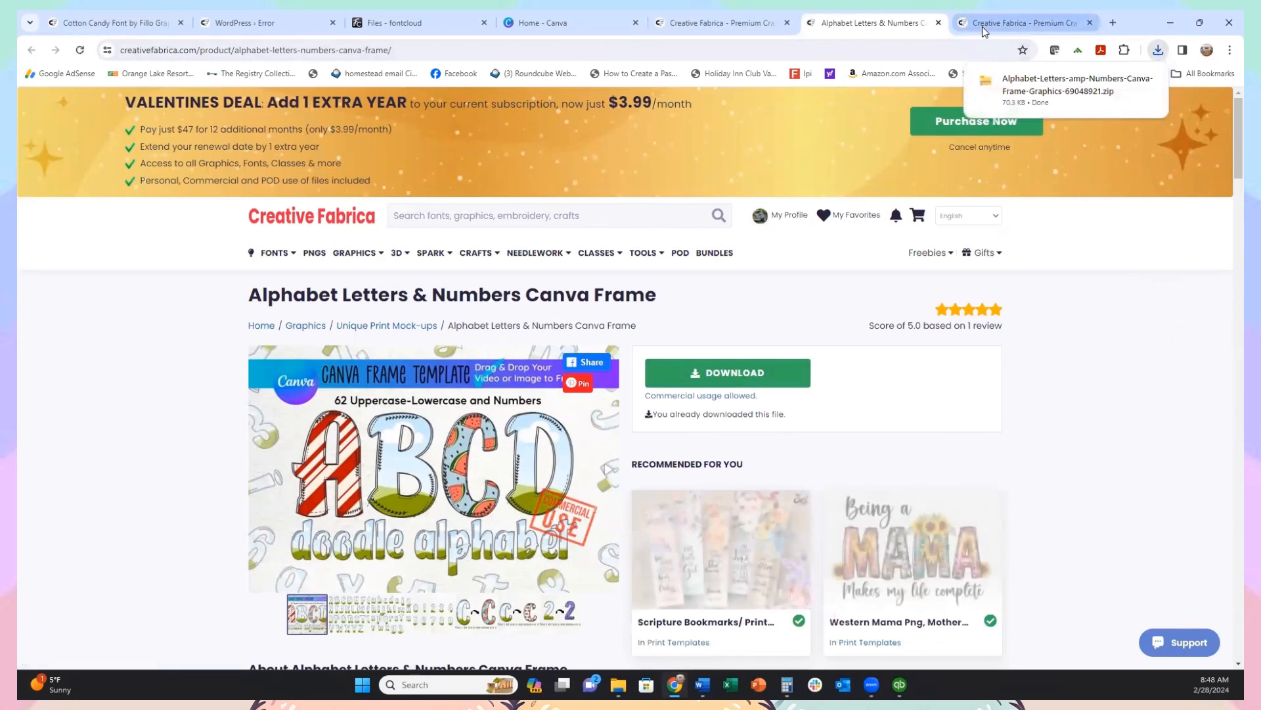
Step: Browse the spring paper results, open Easter Egg Plaid & Dots Digital Papers and download the papers
click(983, 26)
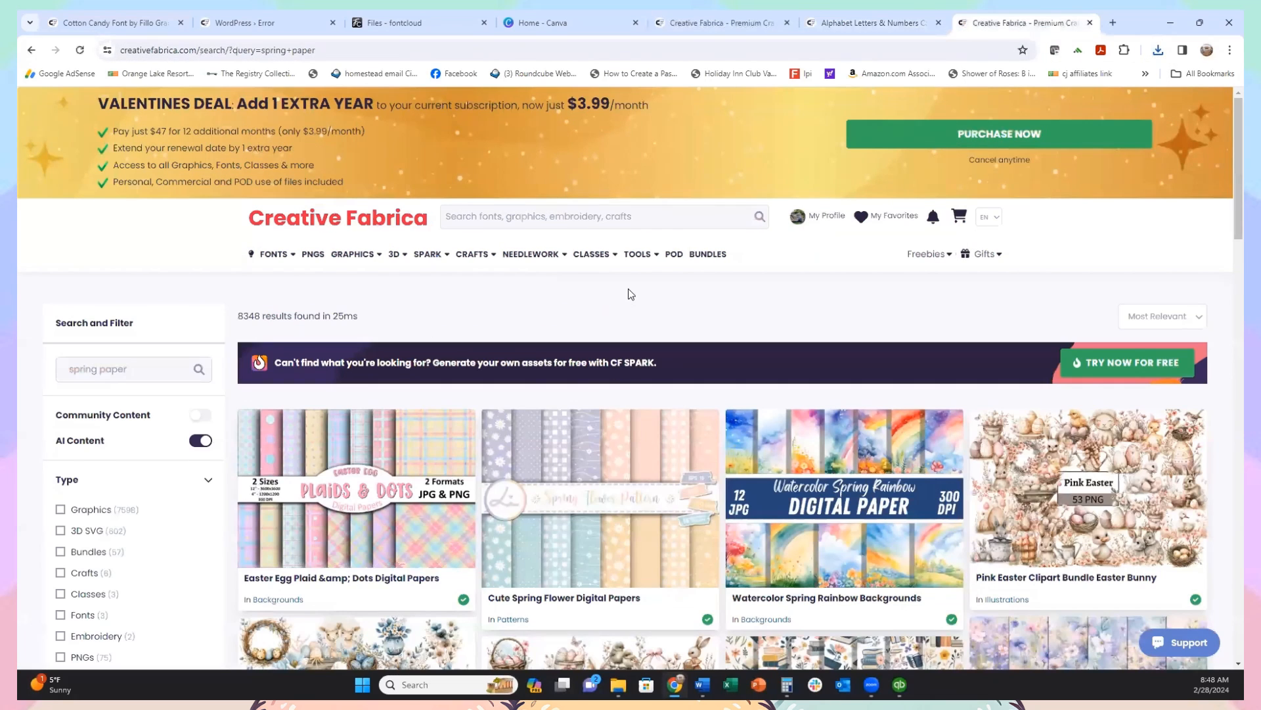
scroll(631, 296, down, 4)
scroll(628, 286, up, 1)
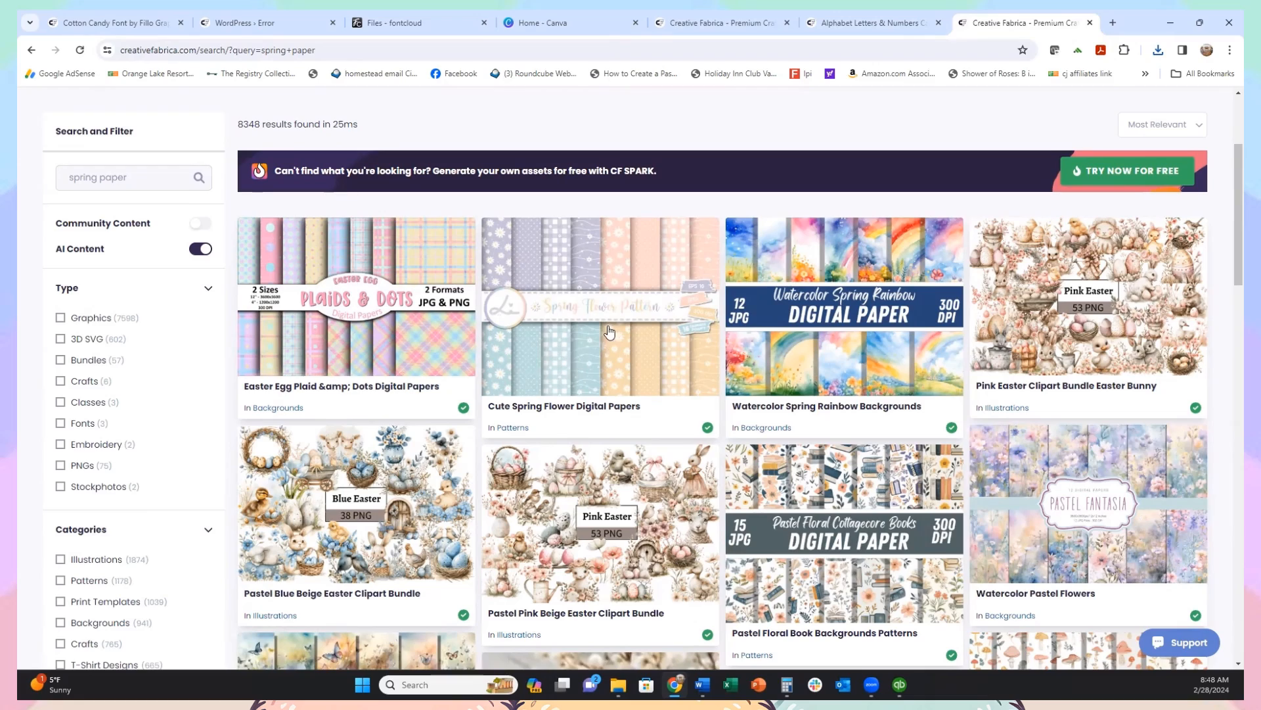
scroll(609, 327, down, 2)
scroll(609, 326, down, 4)
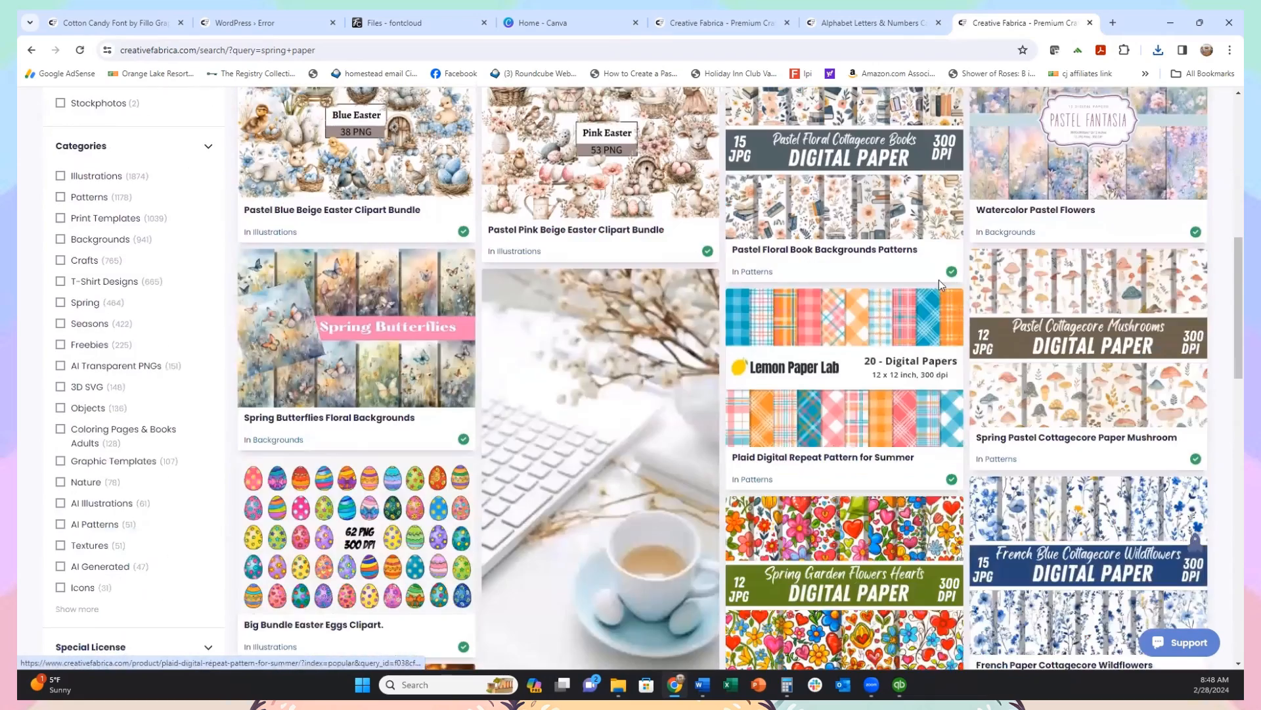
scroll(944, 281, up, 2)
scroll(570, 329, up, 3)
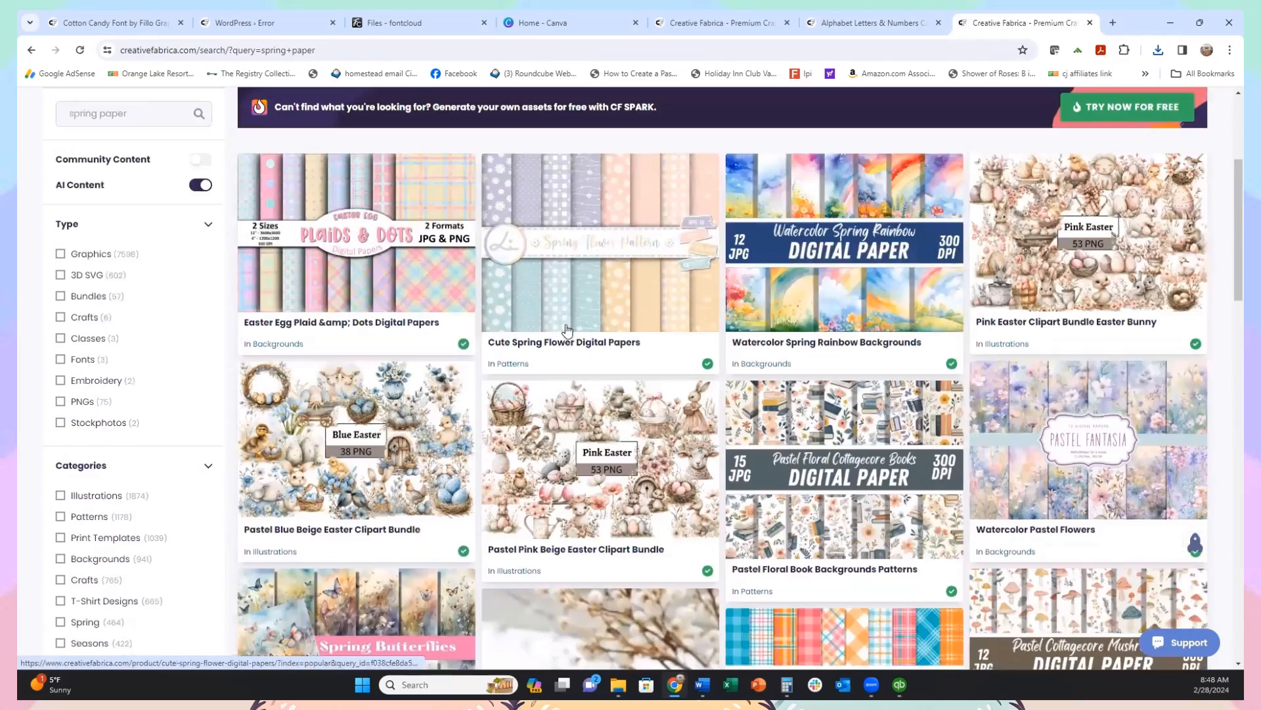
scroll(569, 329, up, 1)
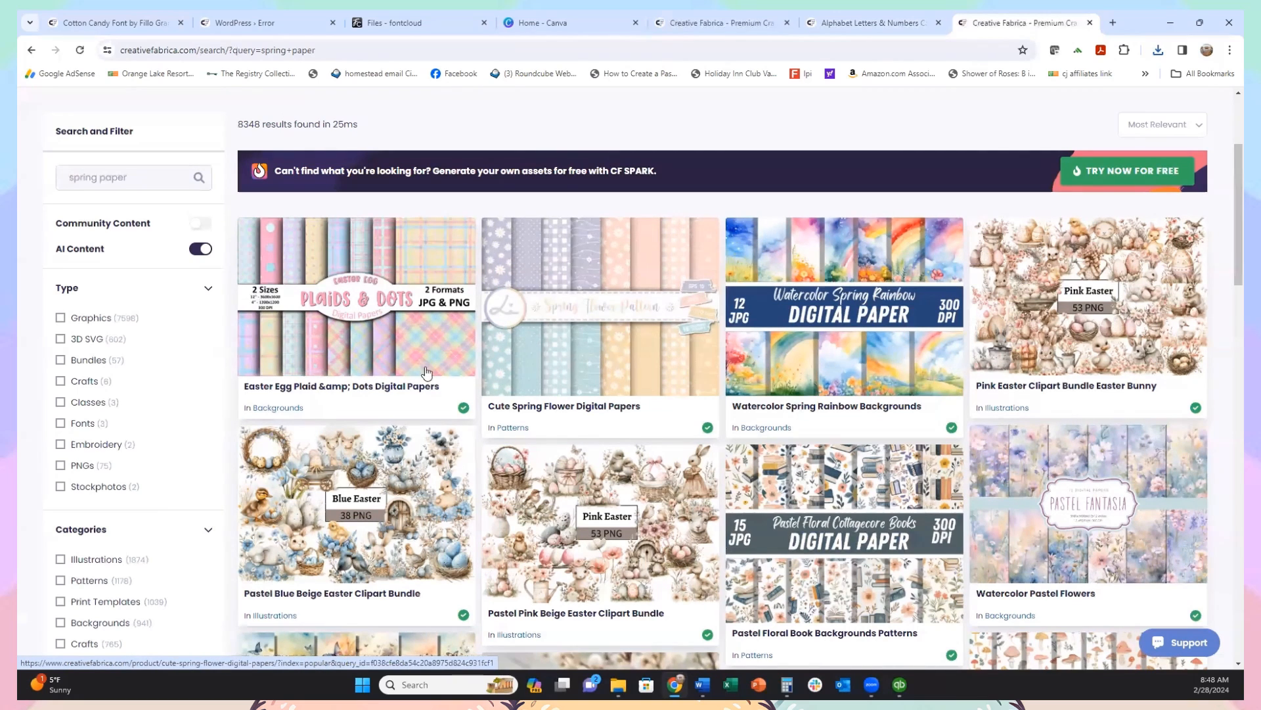
click(349, 393)
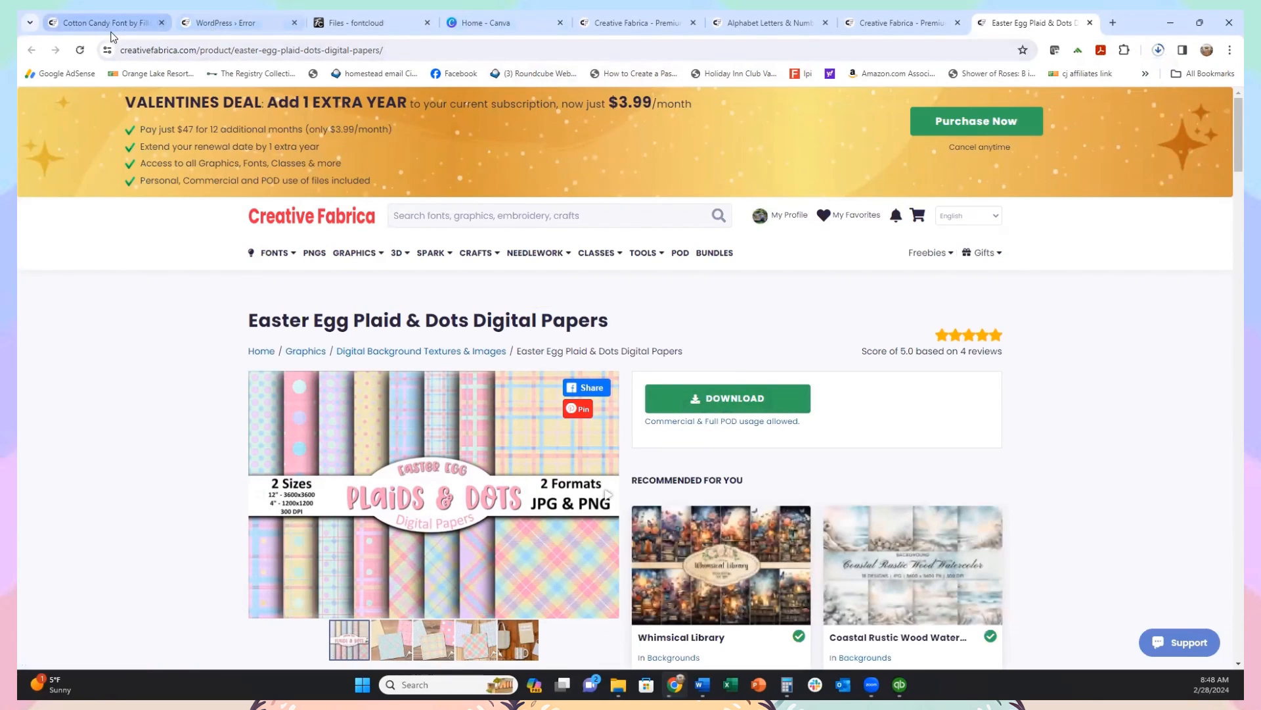
Step: Close the page with the failed Retro Teacher download and try to download the Cotton Candy font
click(295, 23)
click(99, 23)
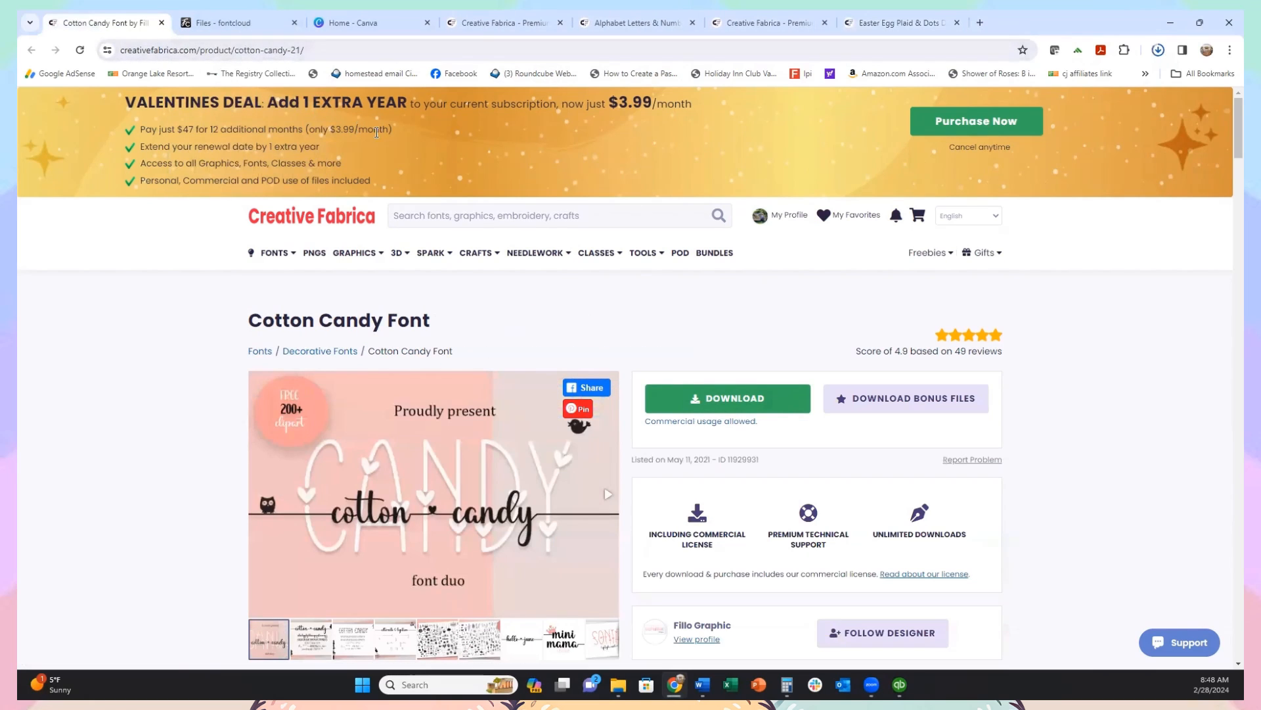
scroll(791, 286, down, 2)
click(723, 278)
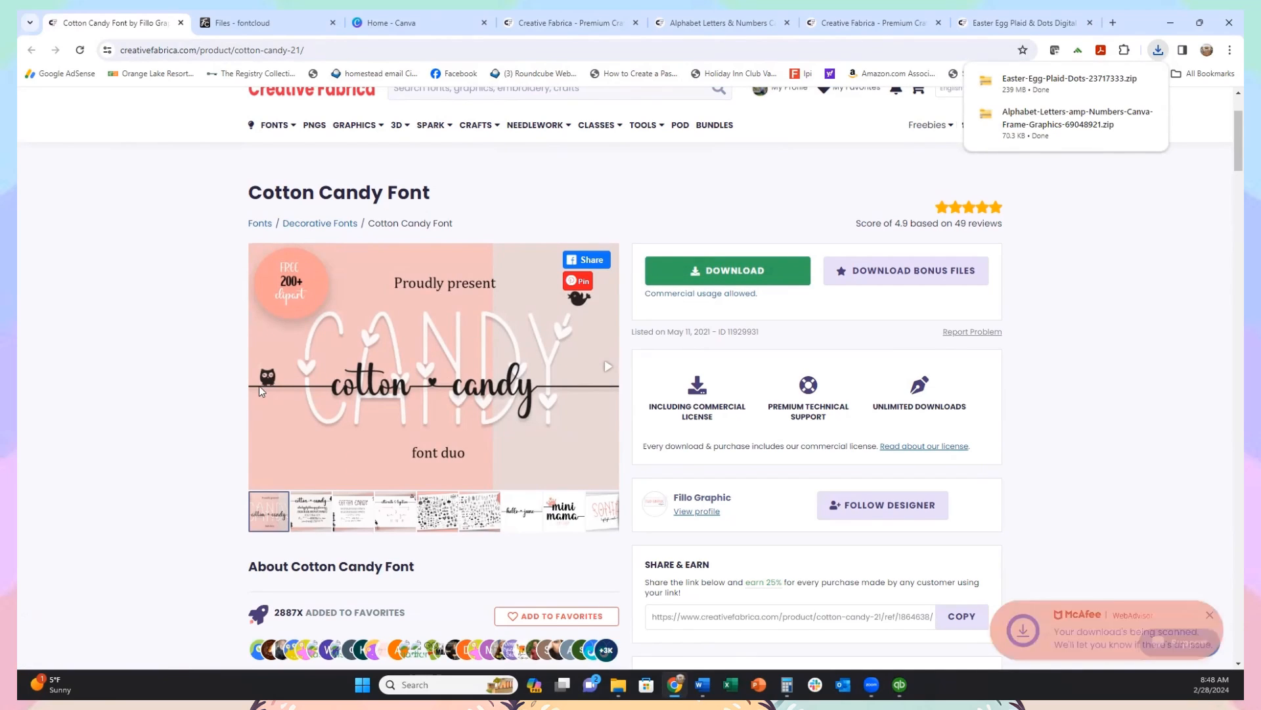
click(729, 276)
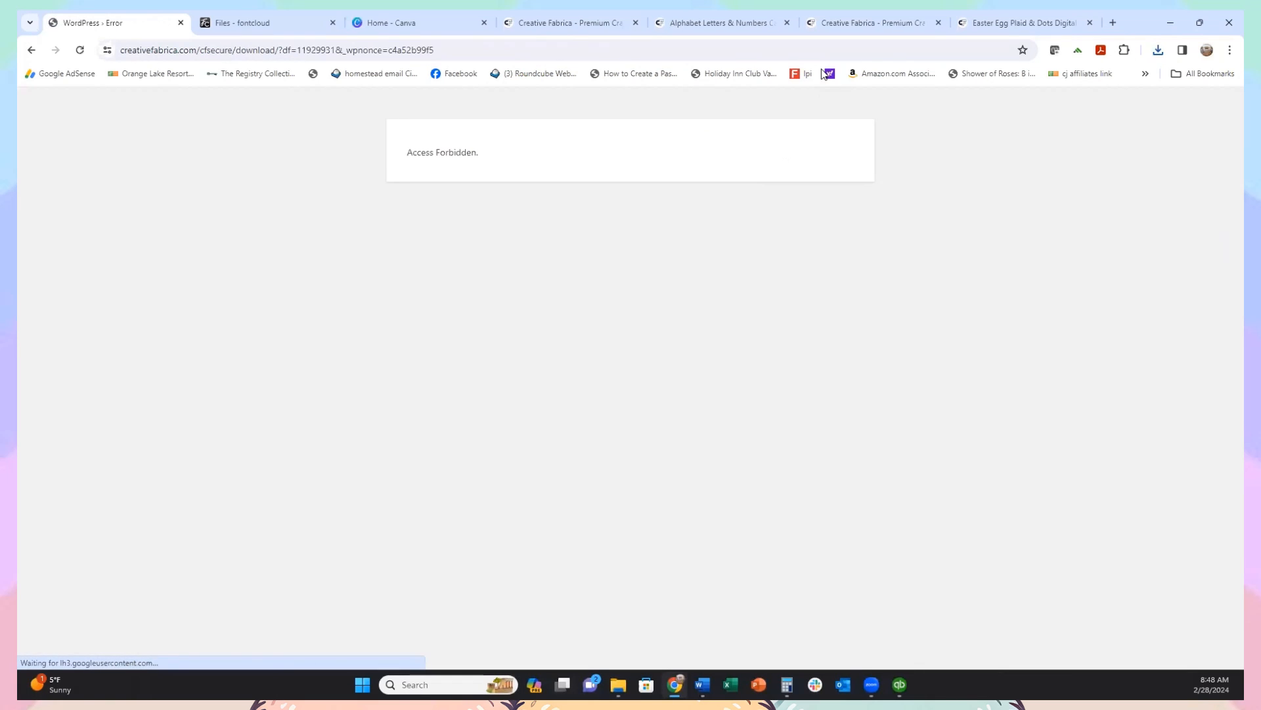
Step: Return to the Alphabet Letters & Numbers product page and open Fontcloud from the site's tools
click(853, 23)
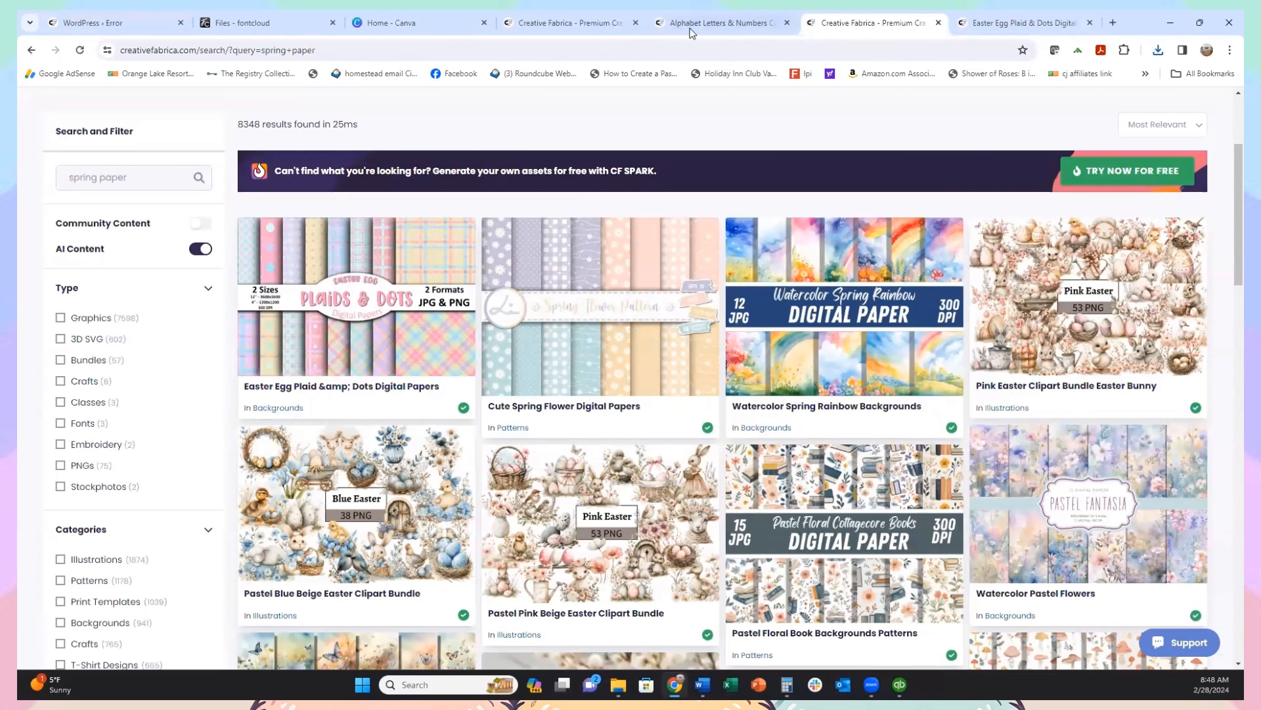
click(684, 26)
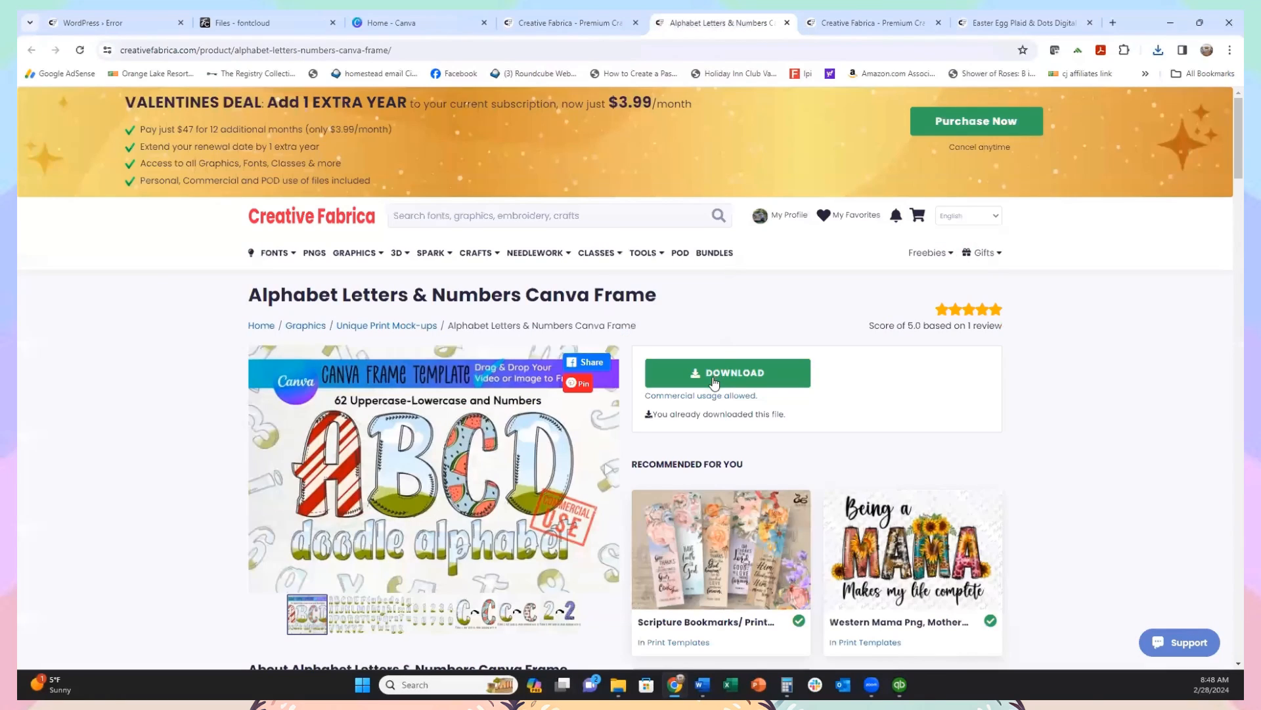
click(714, 382)
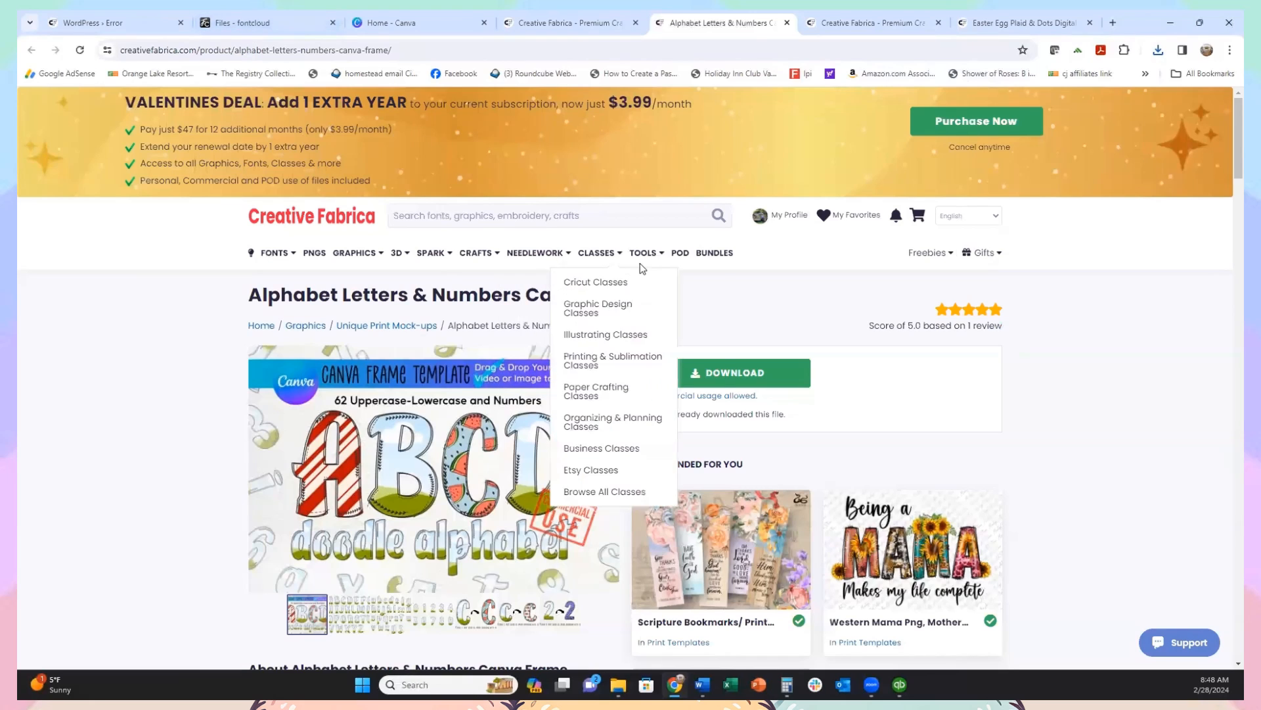
mouse_move(642, 256)
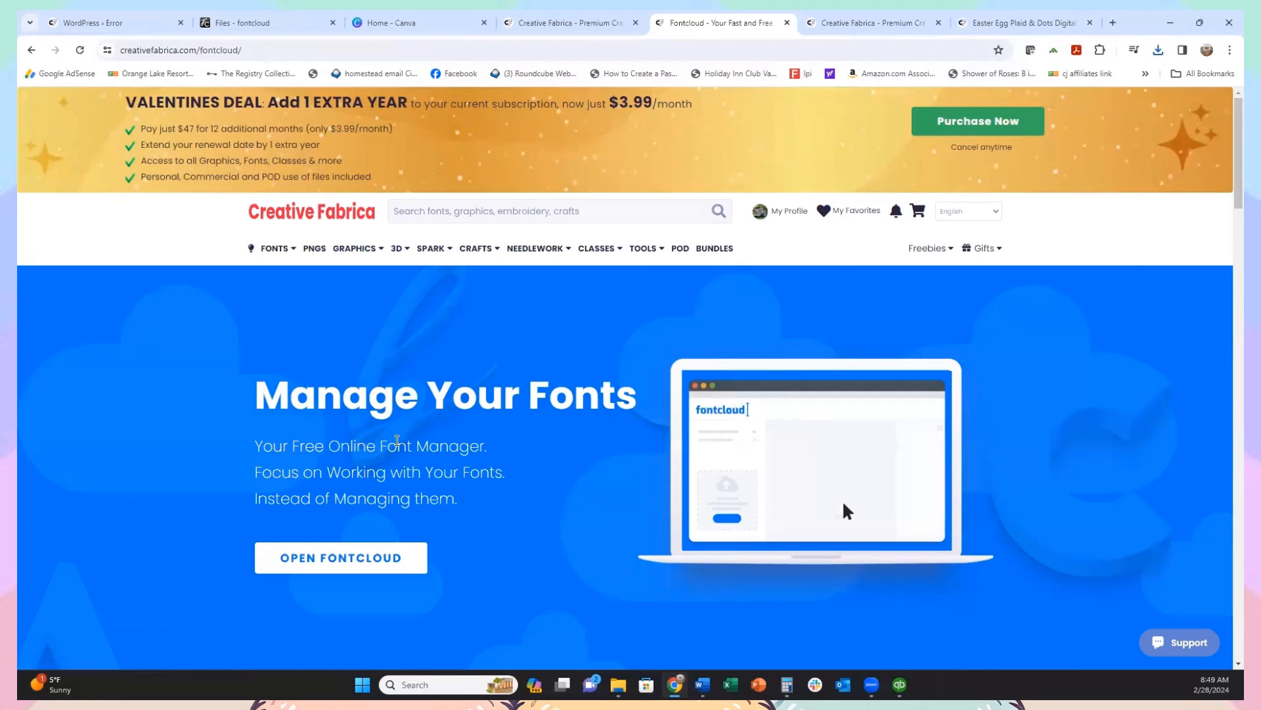
scroll(403, 444, down, 1)
scroll(403, 444, down, 1)
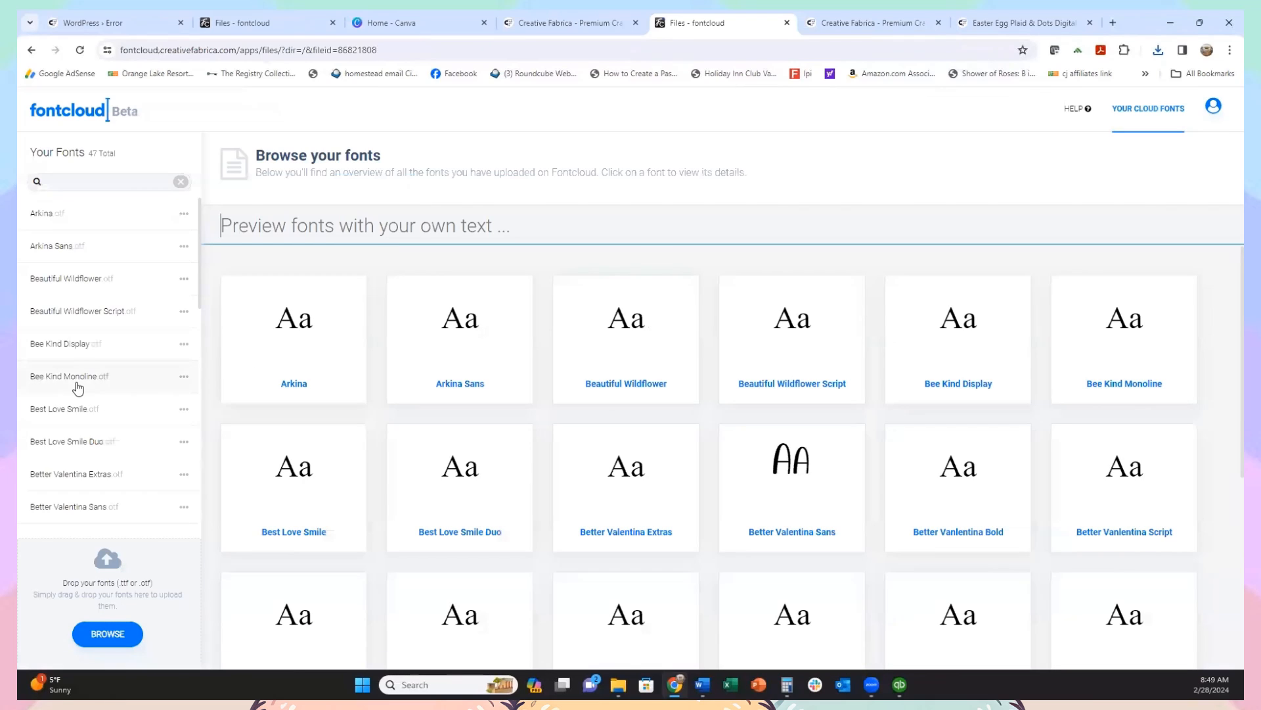
Step: Look through the fonts stored in Fontcloud and examine the alternate swash glyphs of the Chiffoncake font
scroll(80, 303, down, 6)
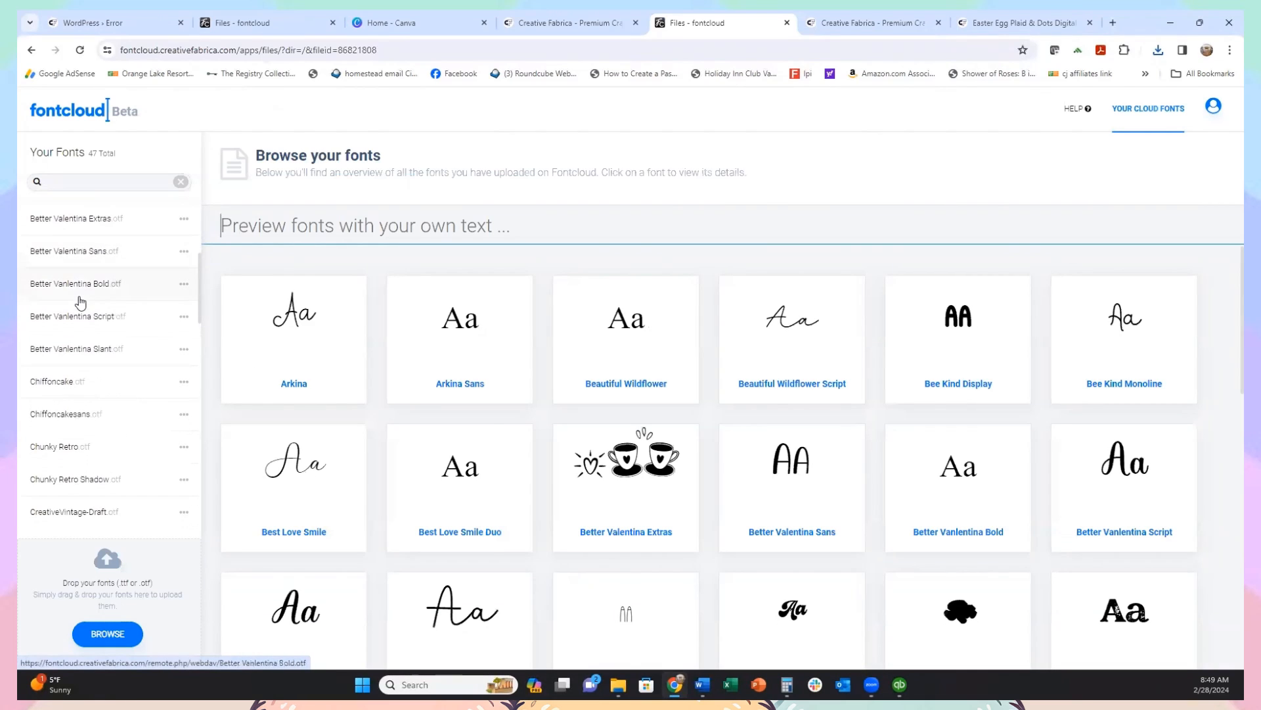
scroll(92, 323, up, 1)
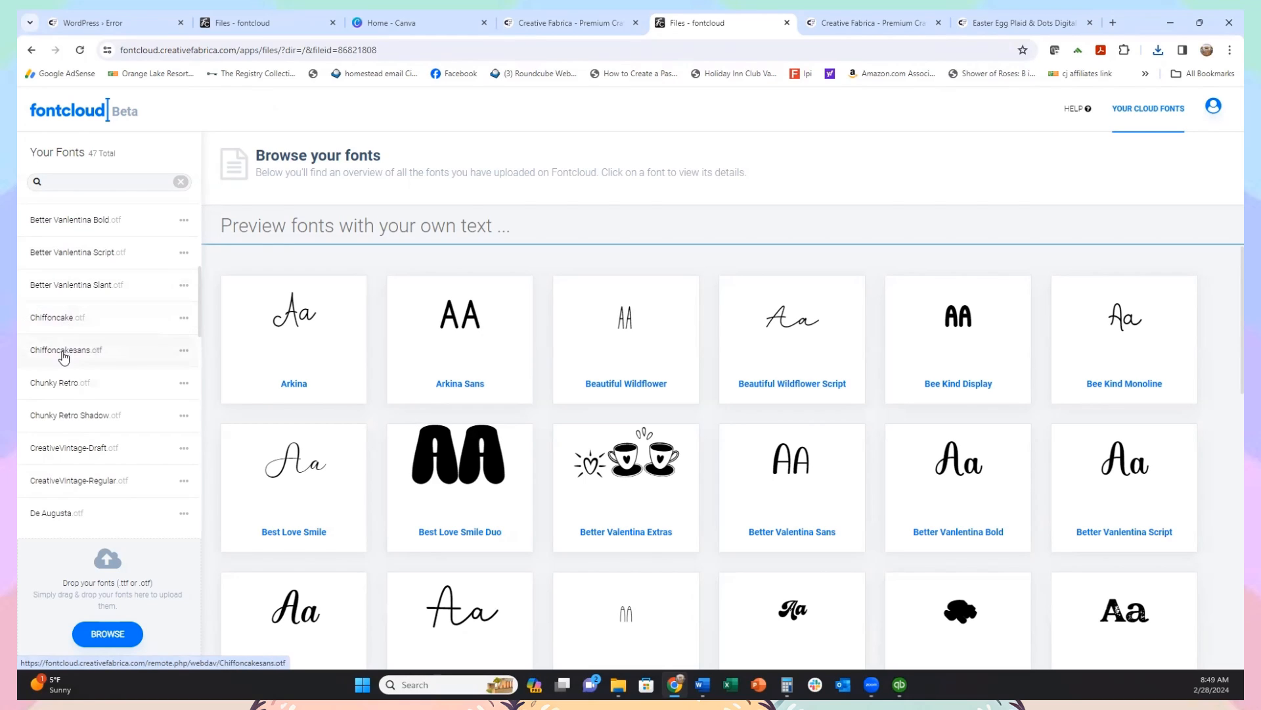
click(62, 325)
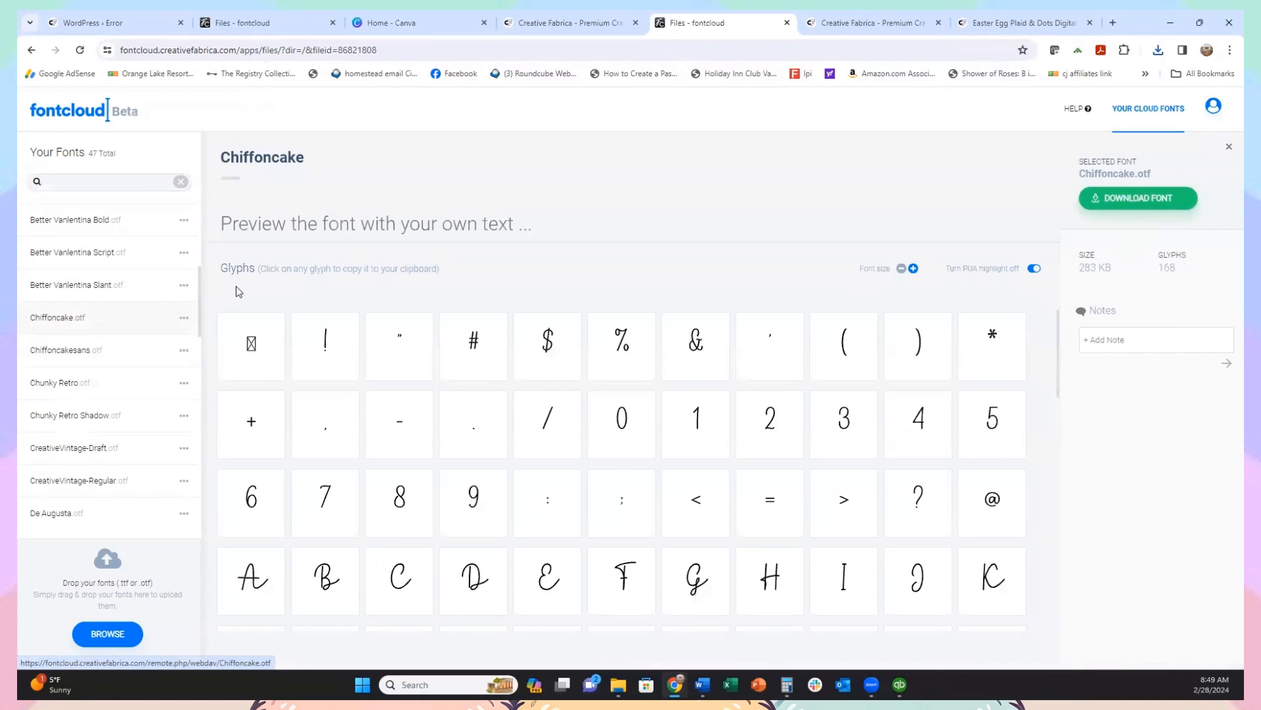
scroll(532, 318, down, 7)
scroll(531, 318, down, 4)
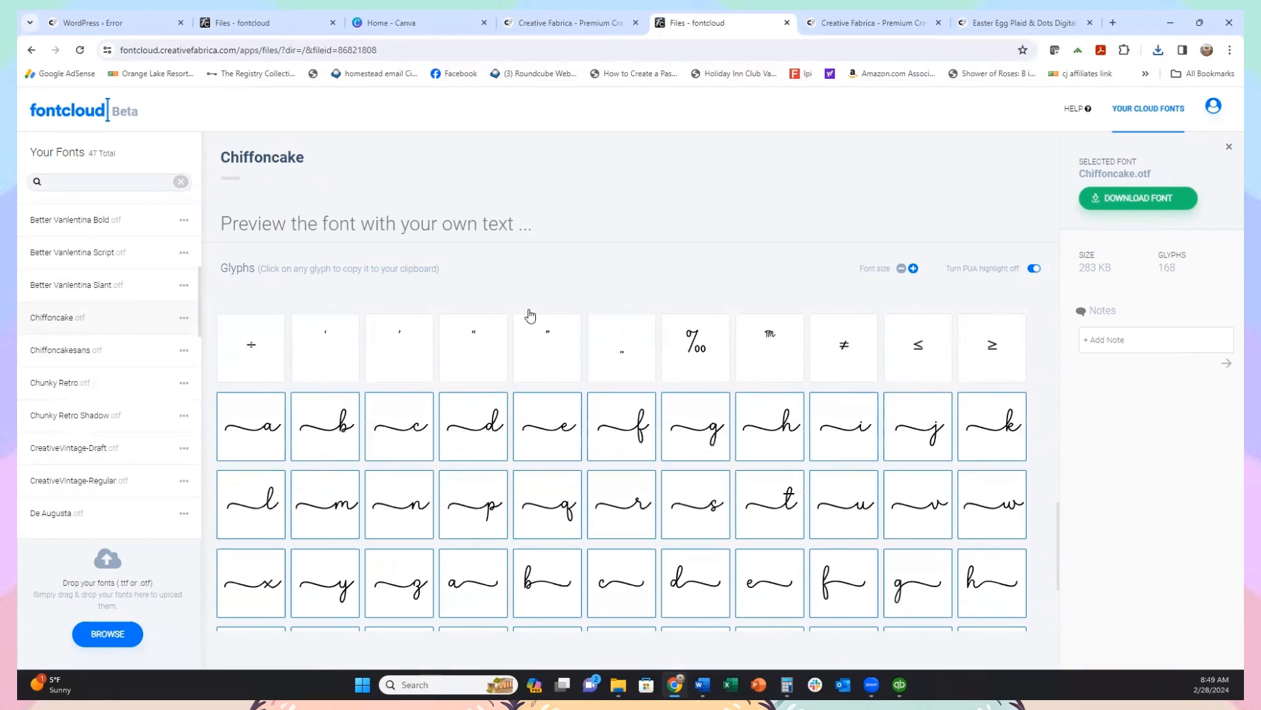
scroll(531, 314, down, 1)
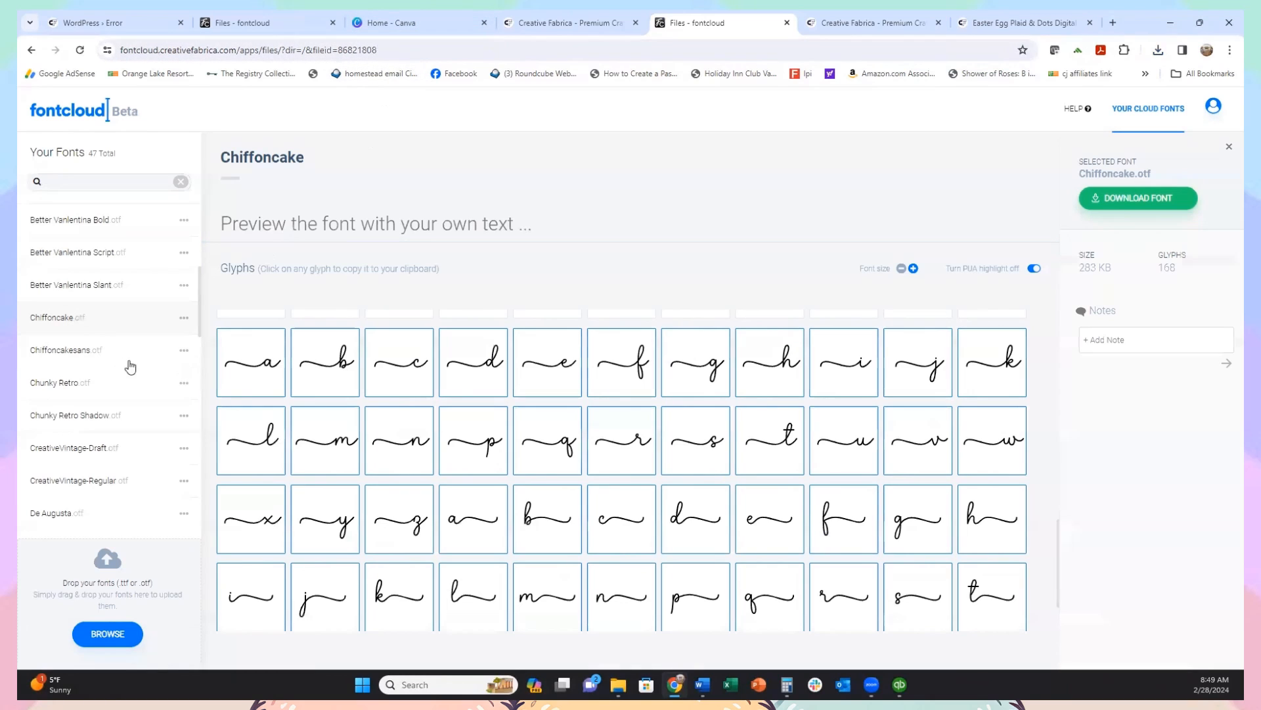
Step: Switch to Canva and create a new custom design sized 8 × 8 in
click(416, 24)
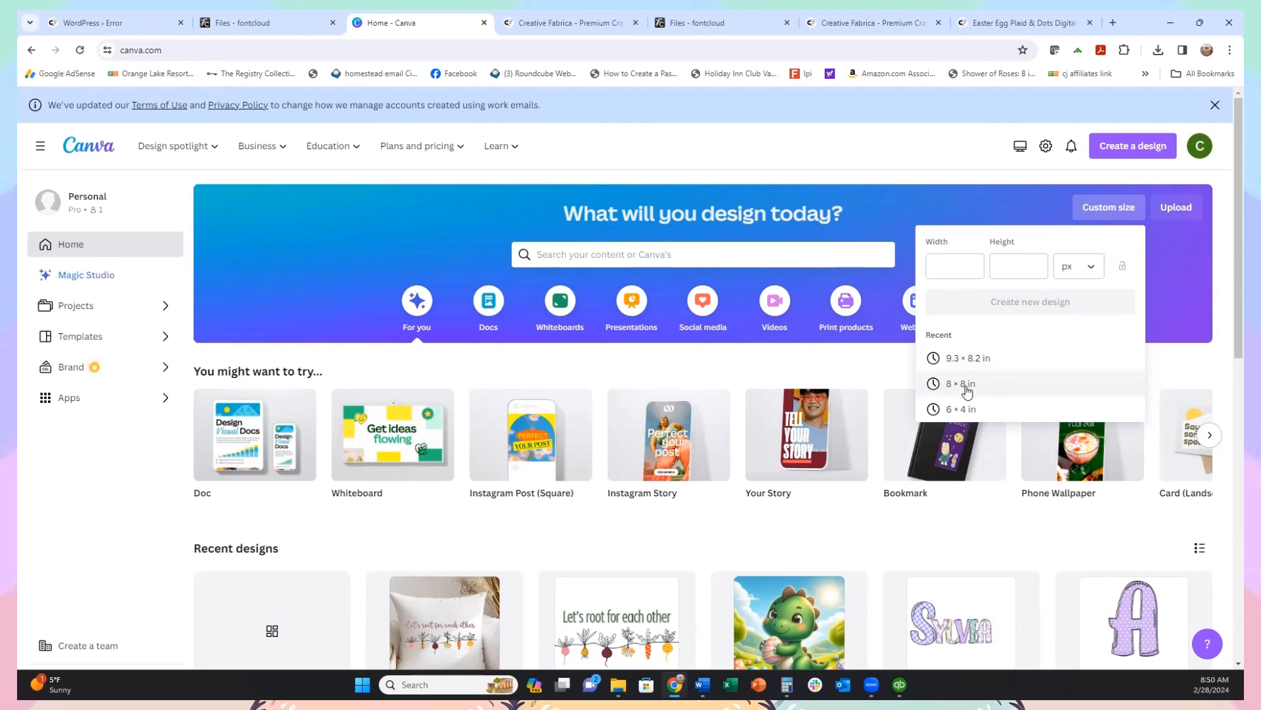
click(1092, 270)
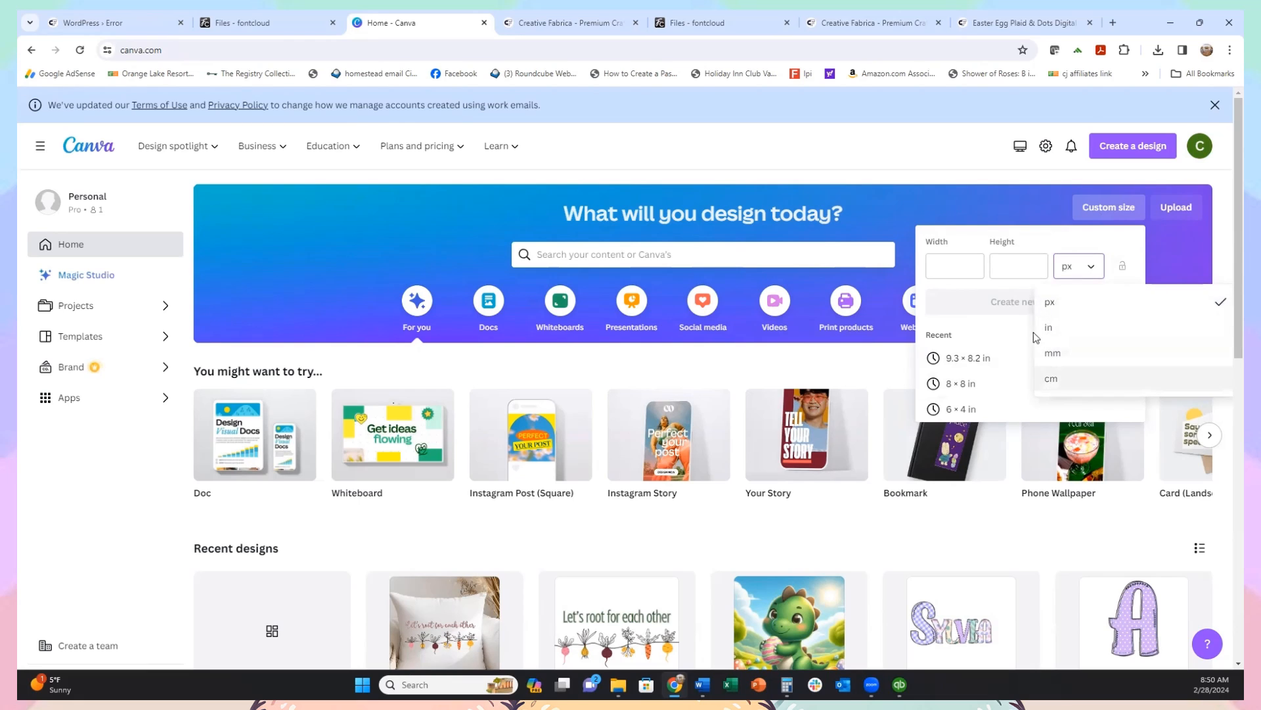
click(957, 385)
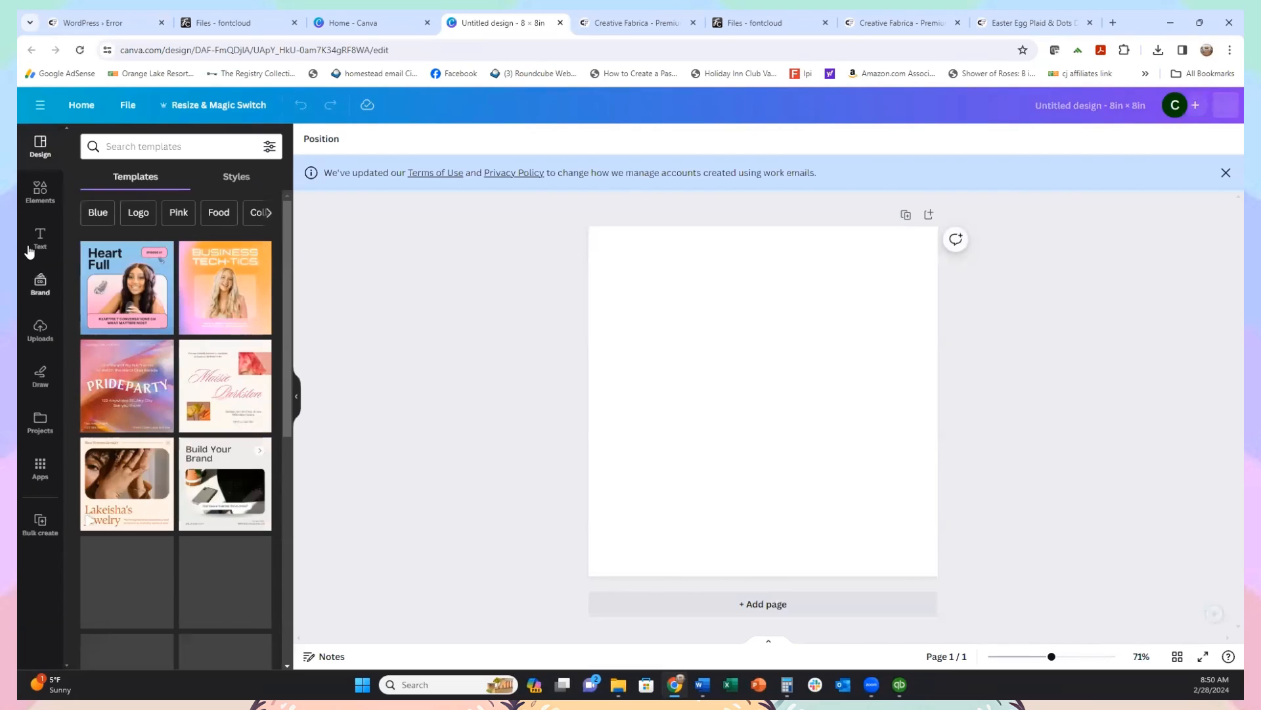
Step: Add a text box to the blank page and display the fonts available for it
click(29, 245)
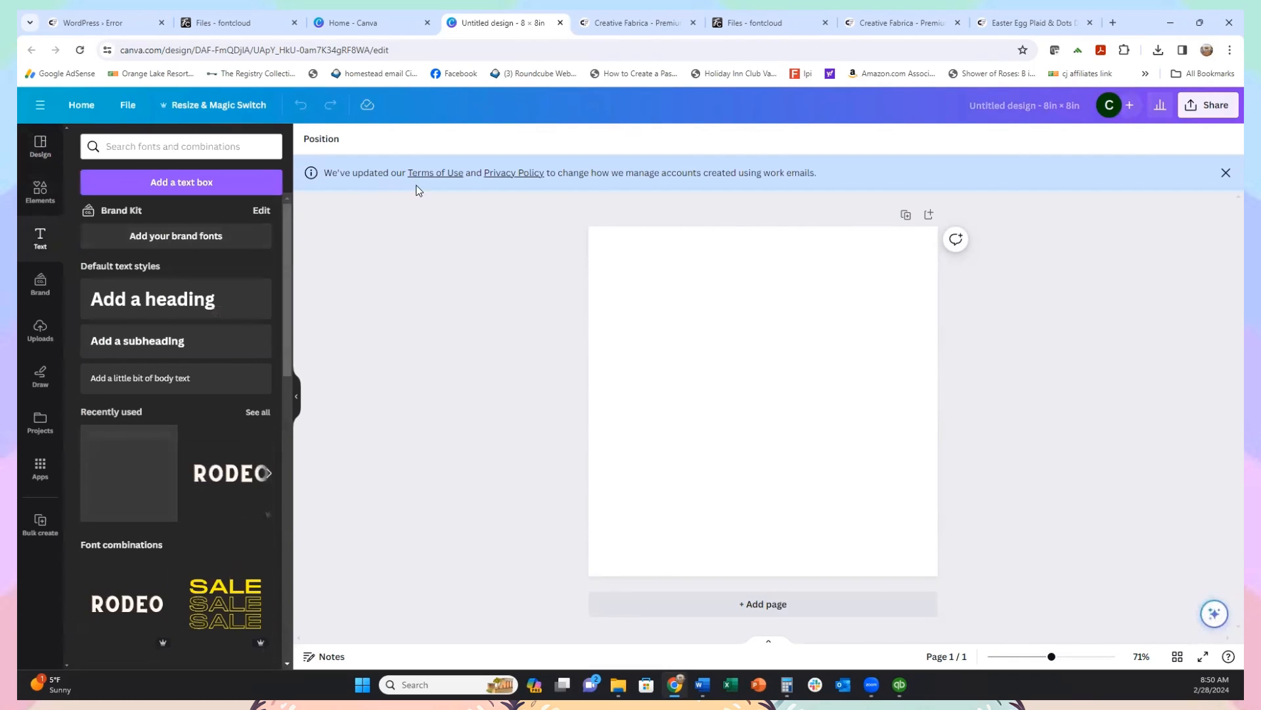
click(172, 181)
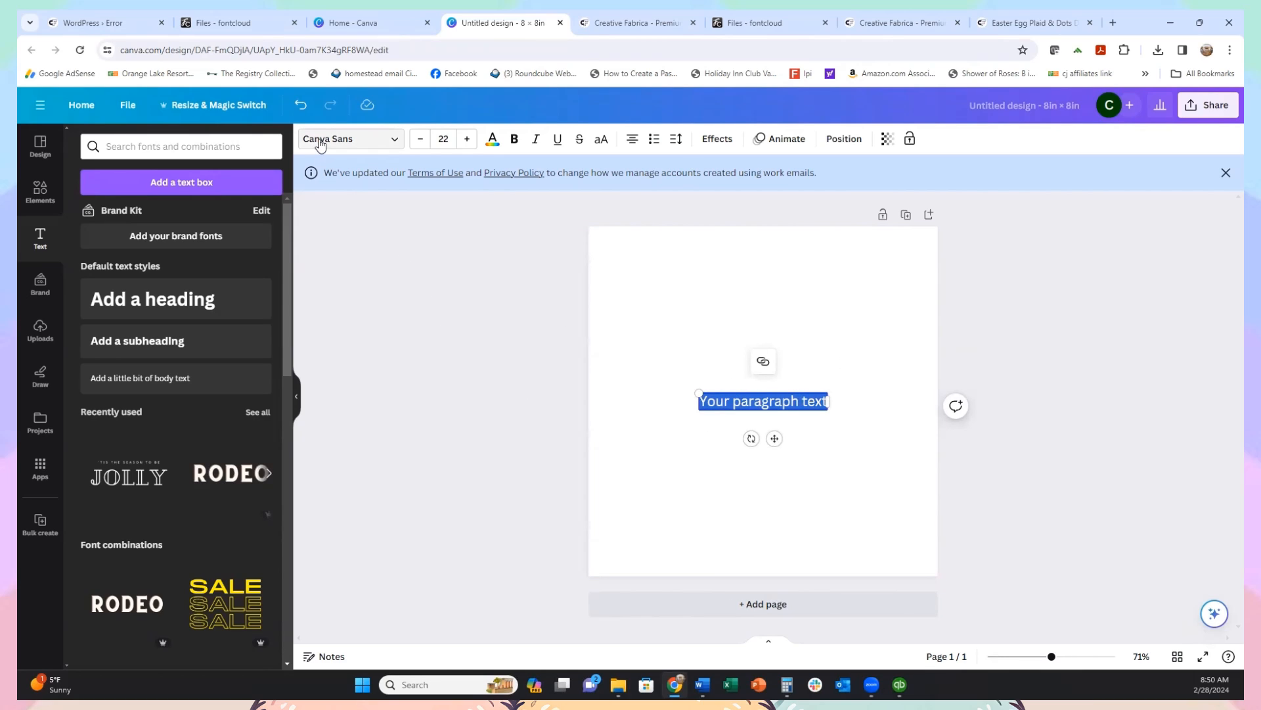
click(393, 141)
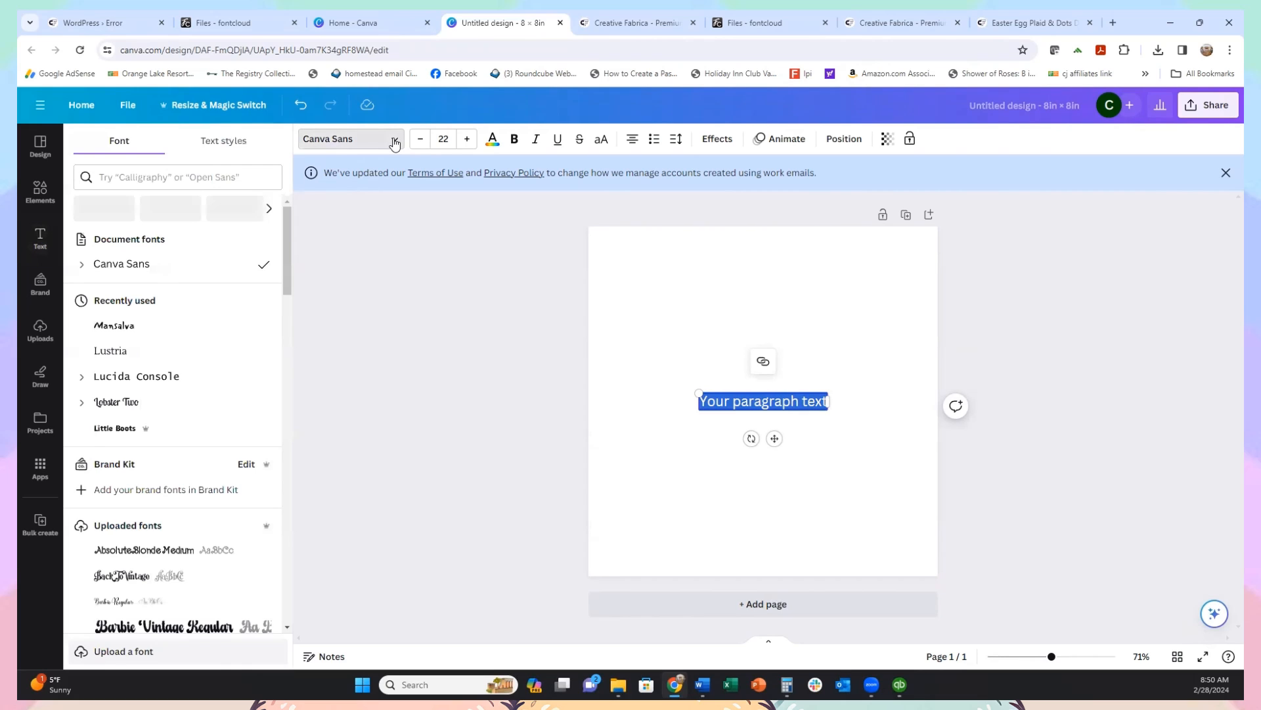
click(123, 657)
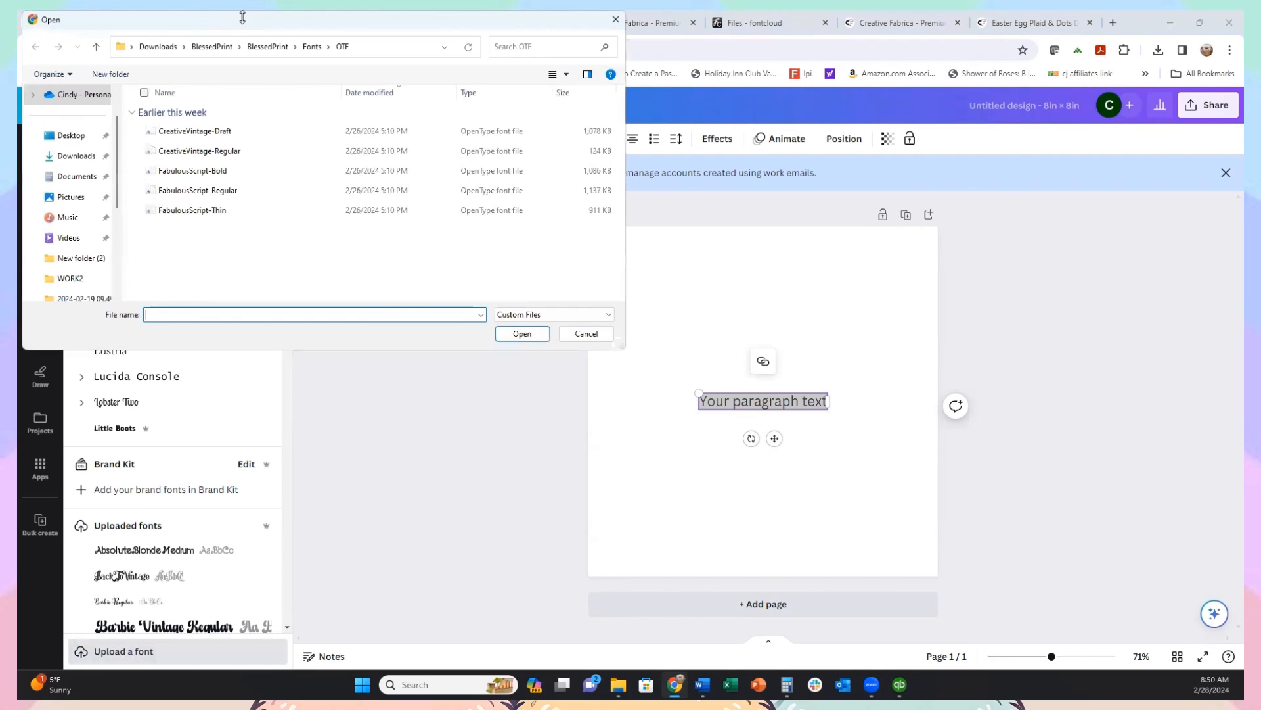
click(587, 333)
click(213, 25)
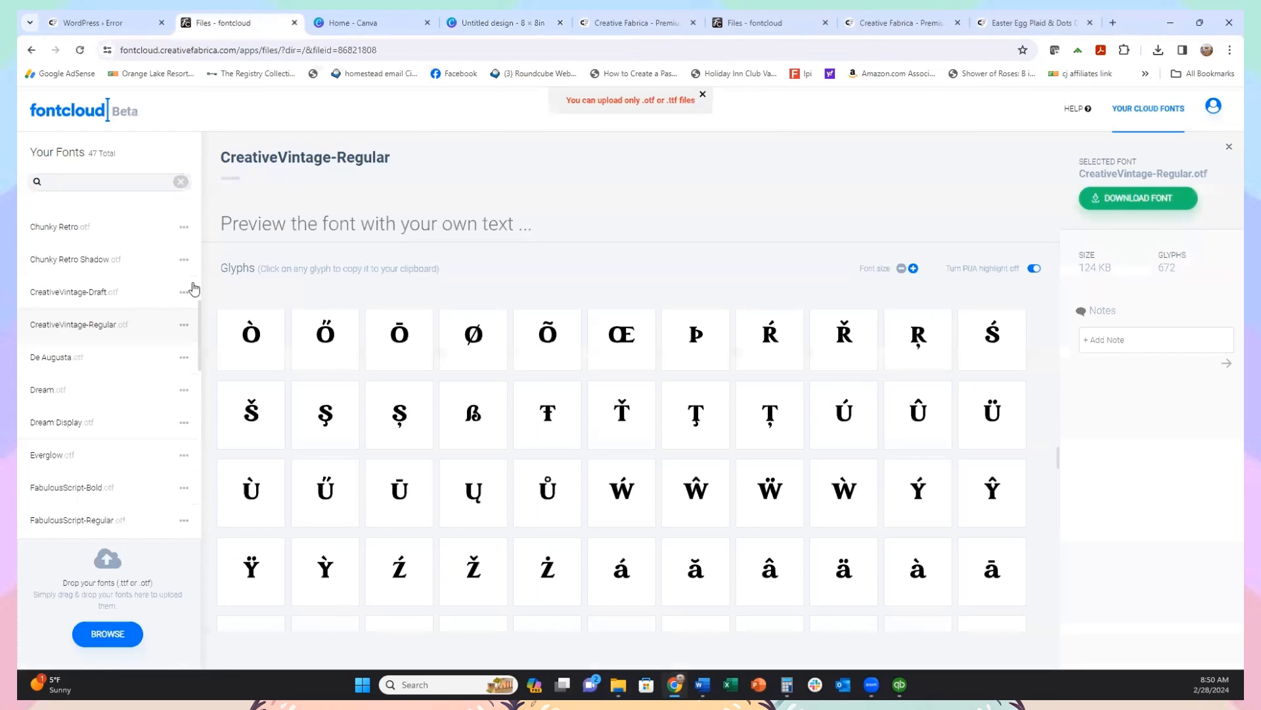
scroll(121, 342, up, 1)
scroll(108, 326, up, 2)
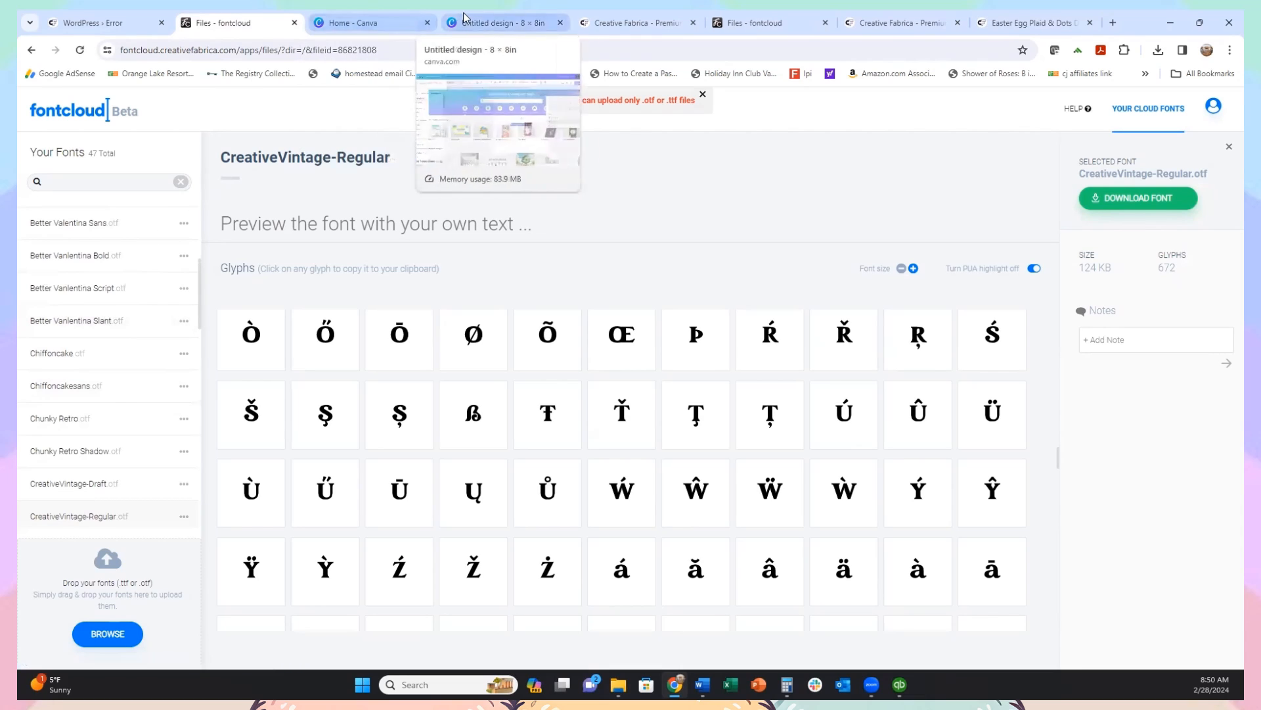
Step: Switch back to the untitled 8 × 8 in Canva design
click(499, 23)
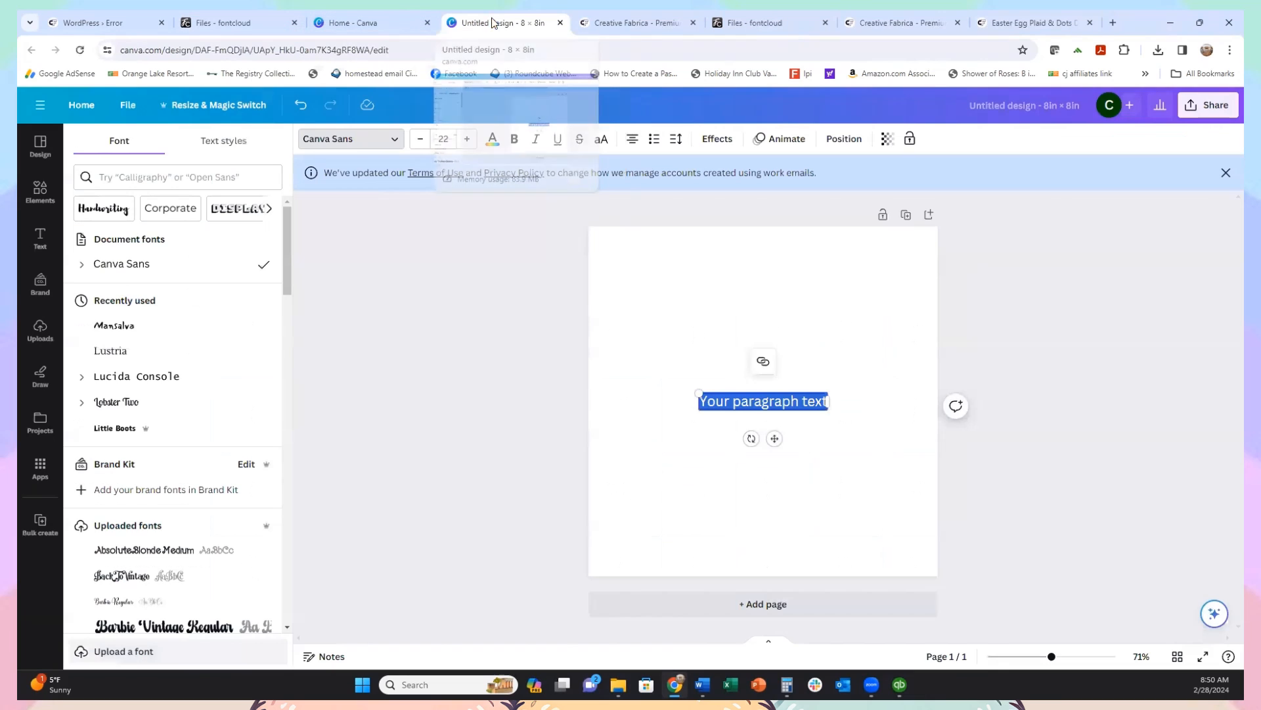
click(159, 651)
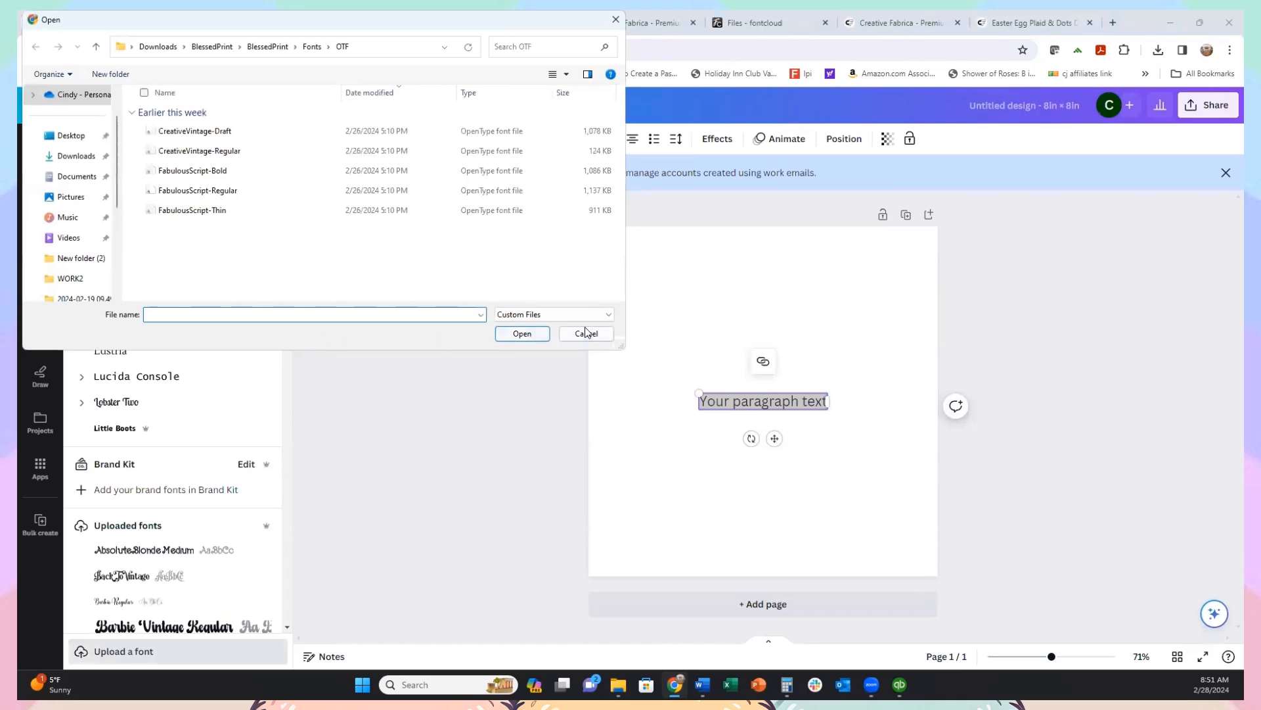
click(585, 334)
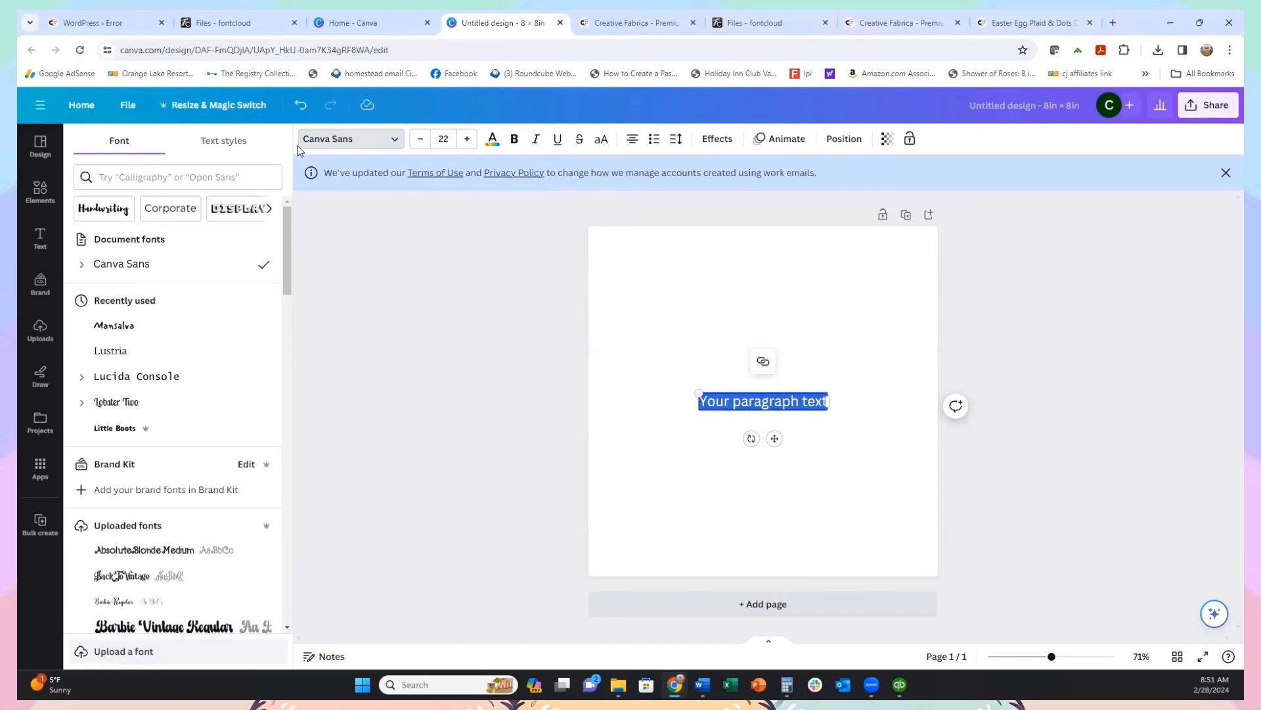
click(394, 143)
click(394, 143)
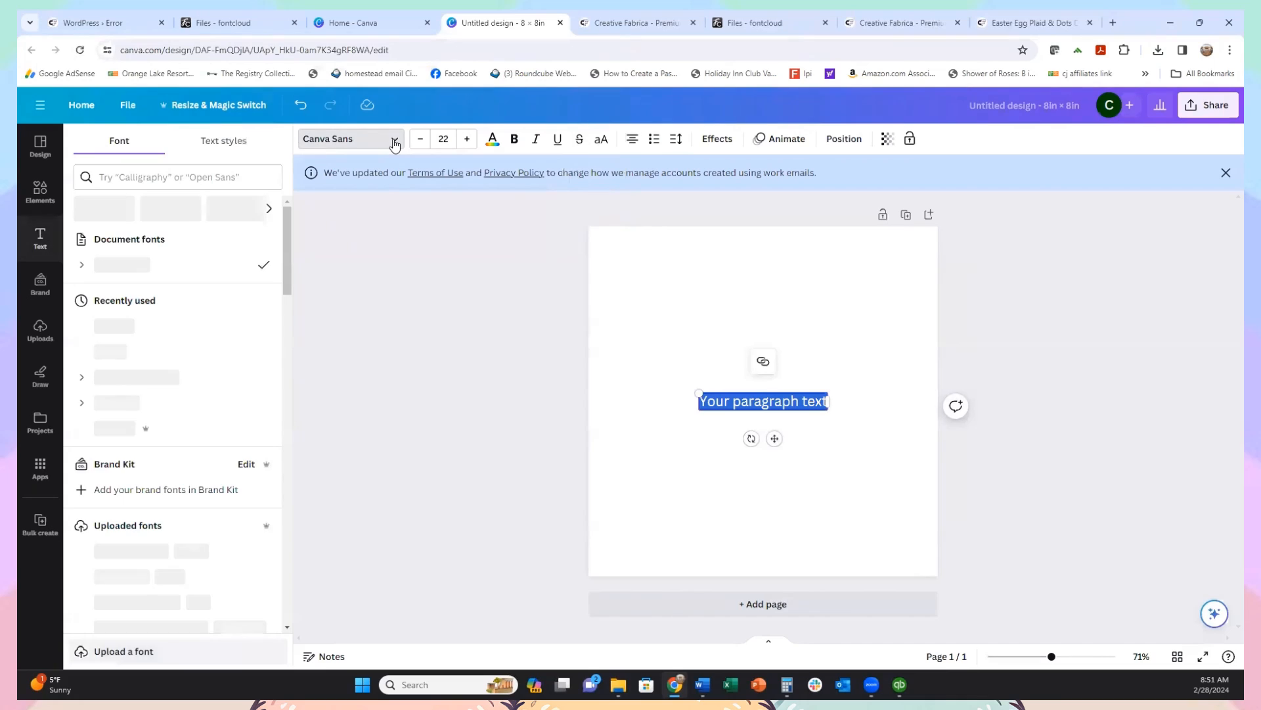
Step: Upload the OpenType Chiffoncake and Chiffoncakesans fonts from the Chiffoncake-Duo folder in Downloads, confirming the right to use them
click(120, 653)
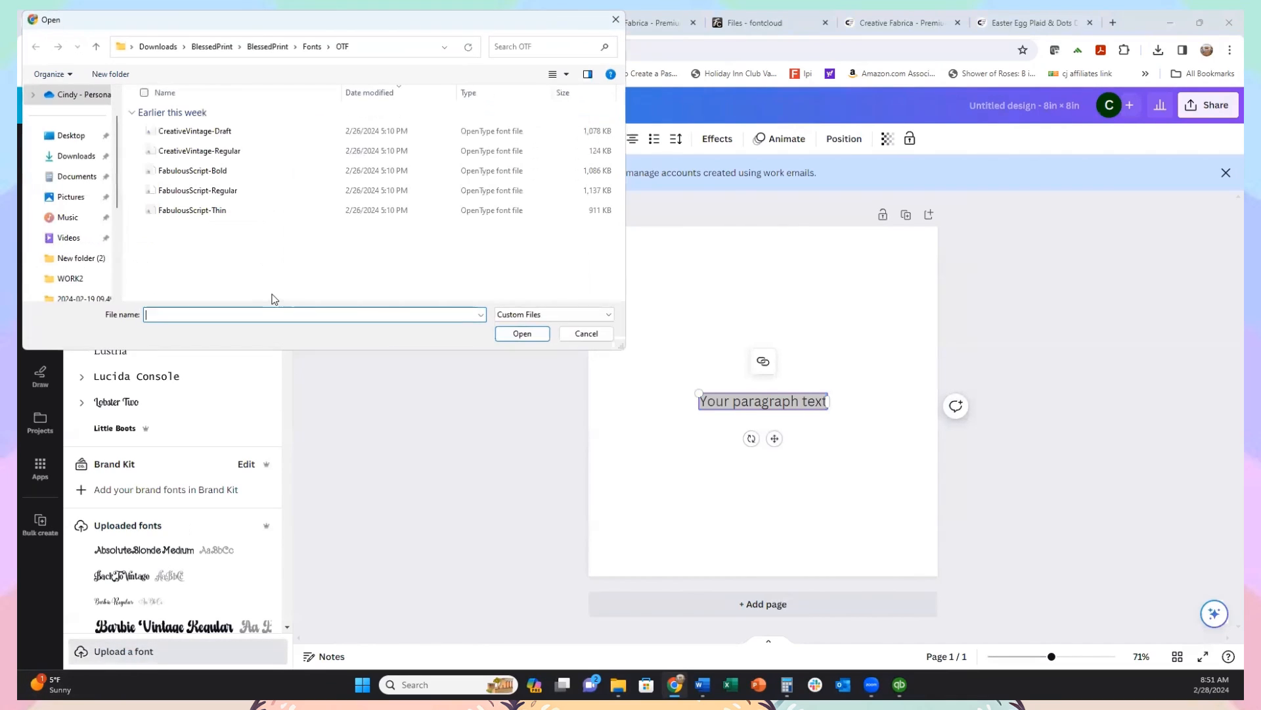
click(76, 158)
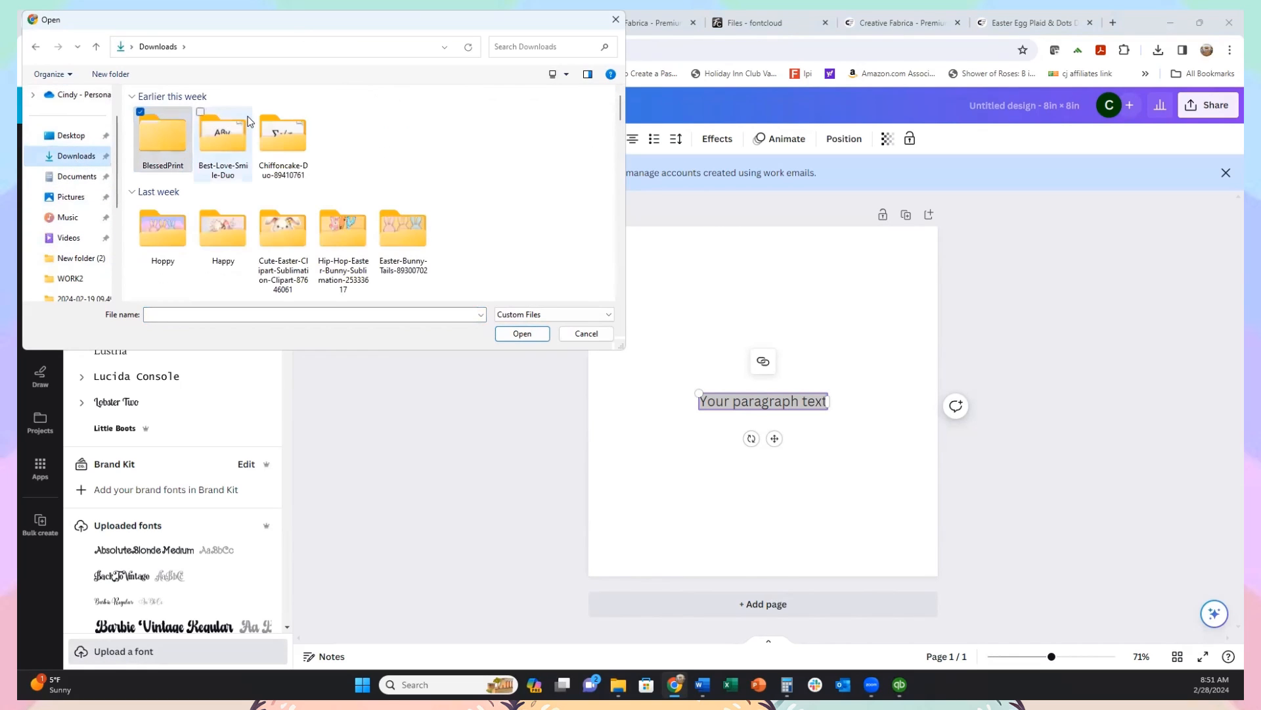
double_click(283, 140)
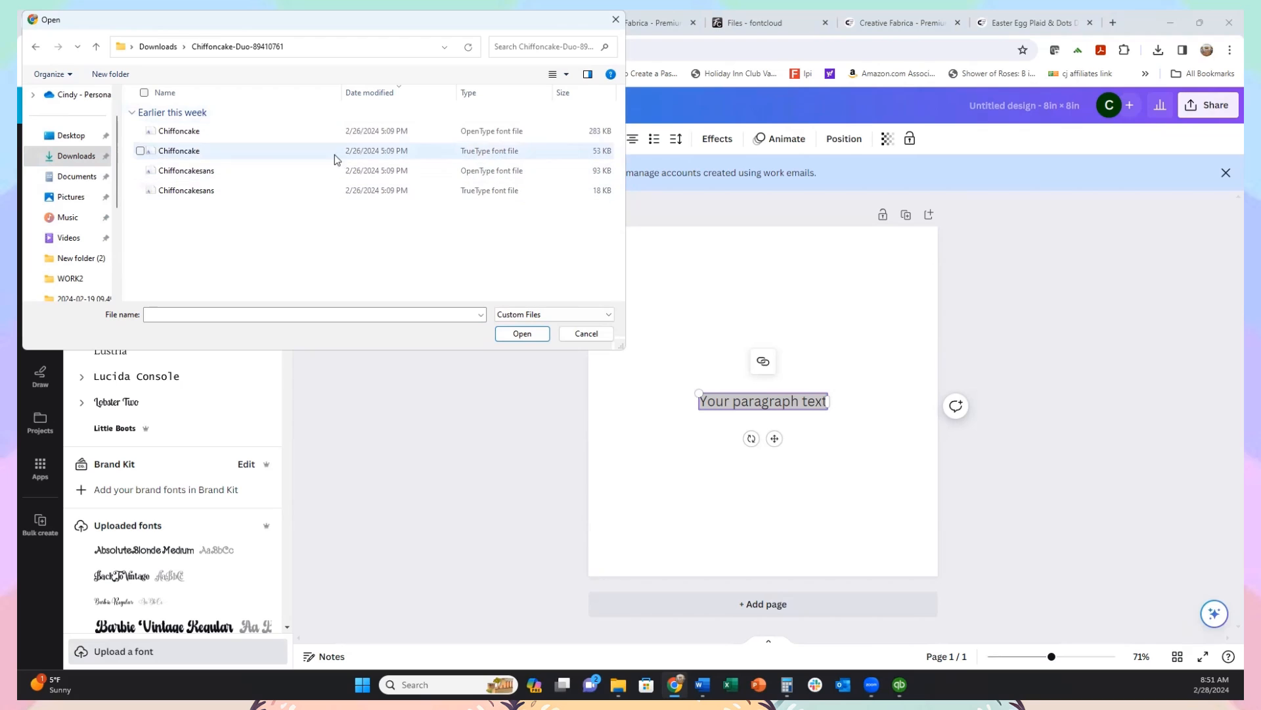
click(184, 132)
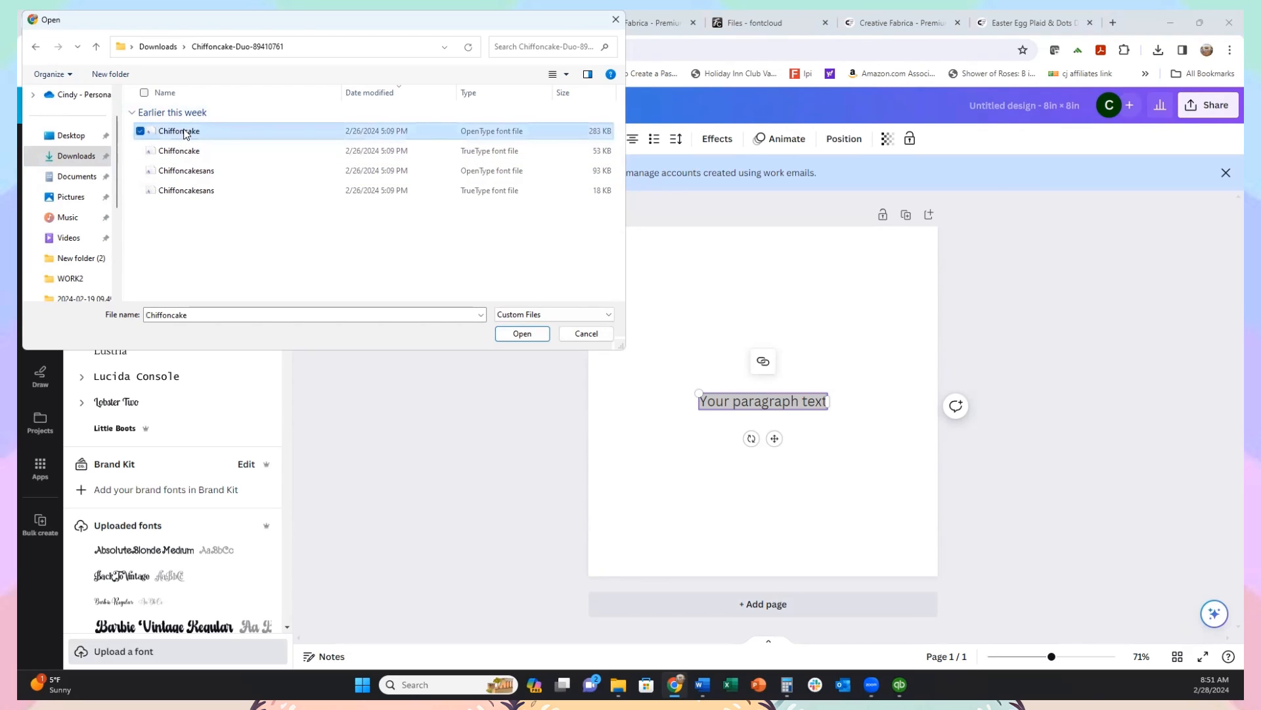
ctrl+click(184, 171)
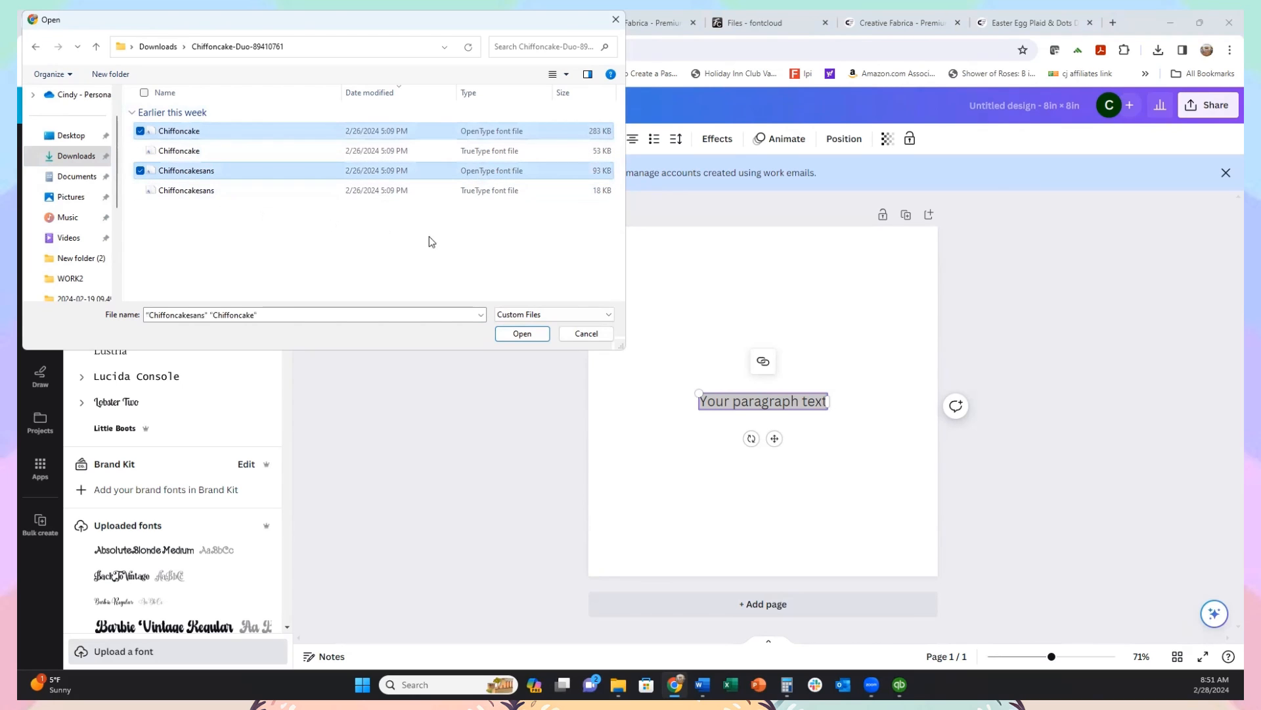
click(522, 334)
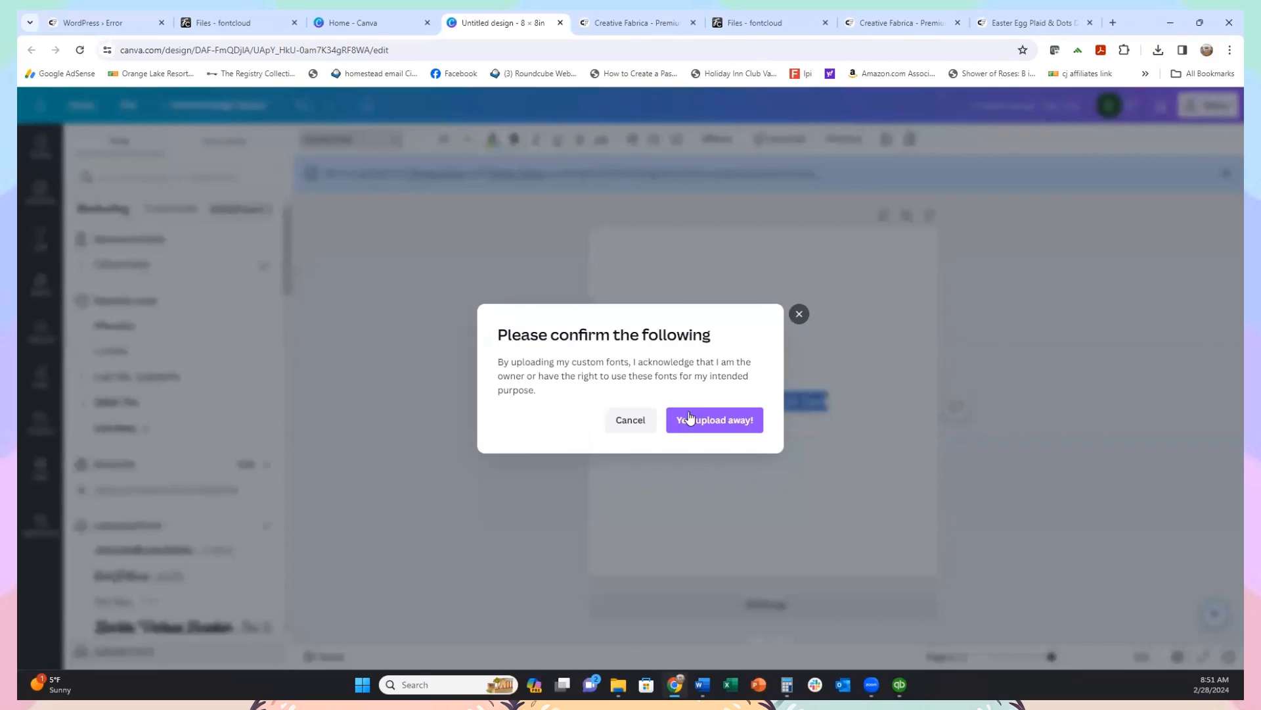
click(731, 422)
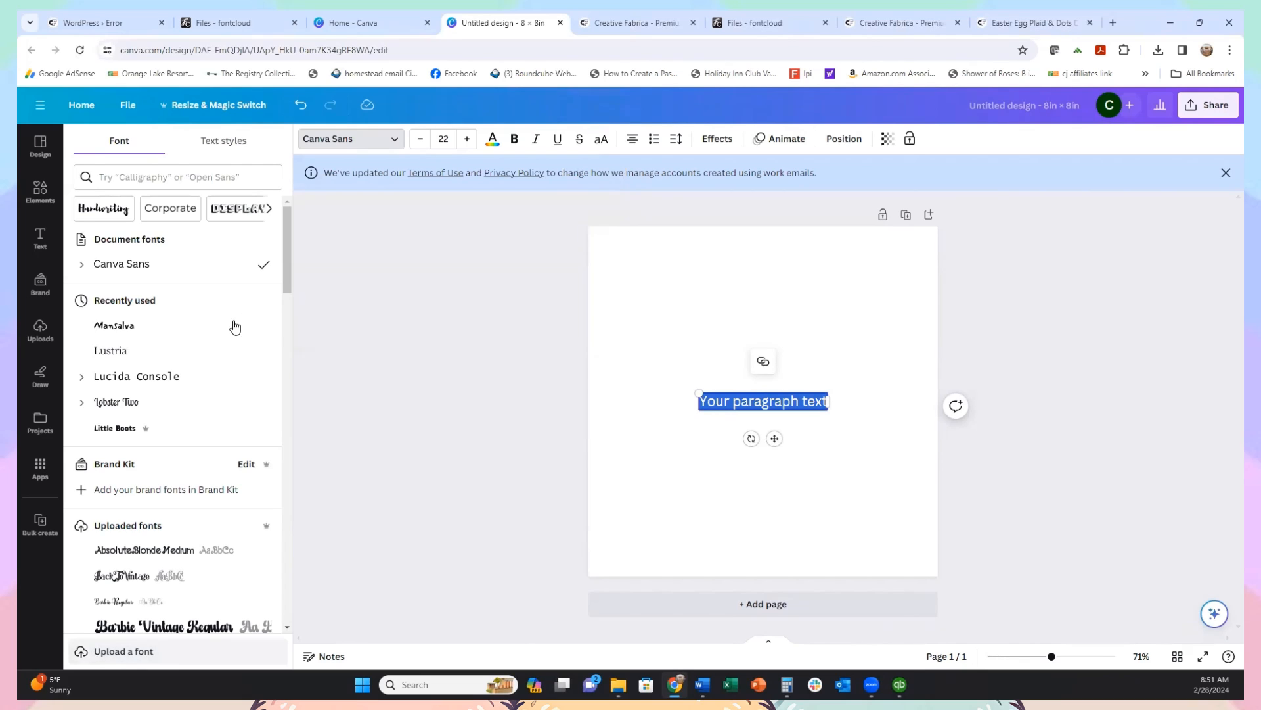
Step: Apply the uploaded Chiffoncake Sans font to the selected paragraph text
scroll(191, 360, down, 3)
scroll(176, 360, down, 6)
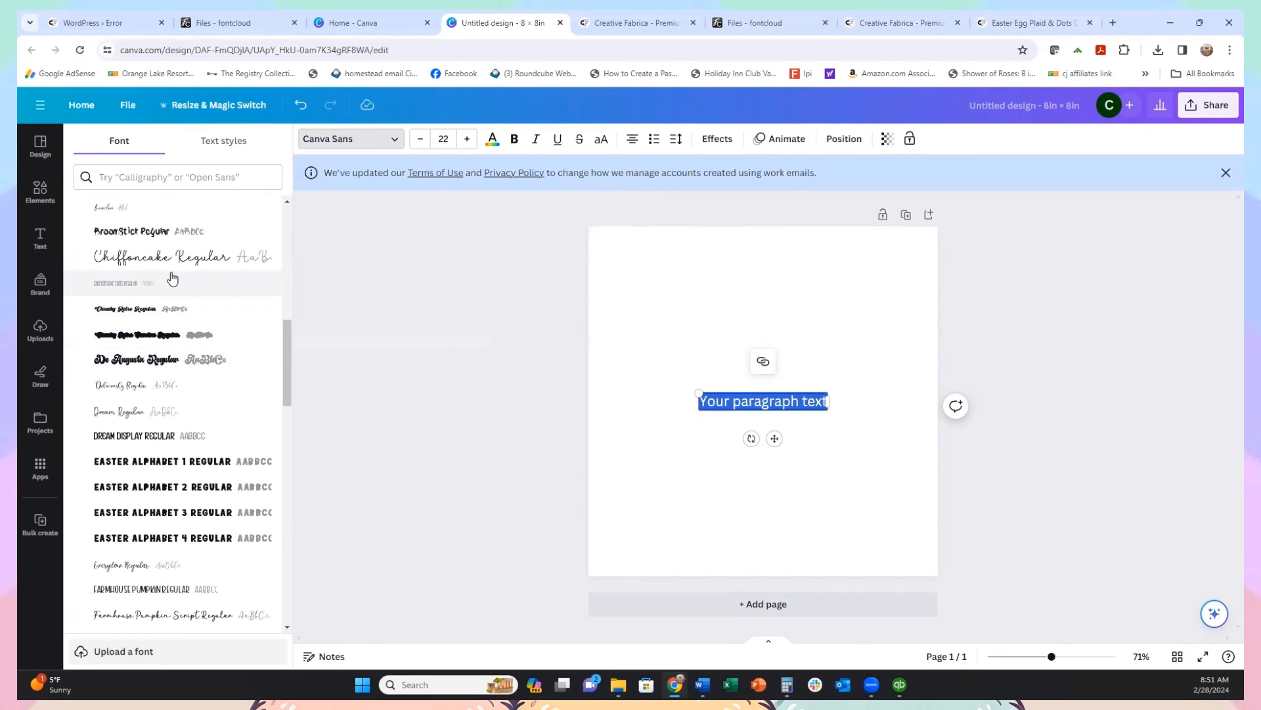
scroll(172, 280, up, 1)
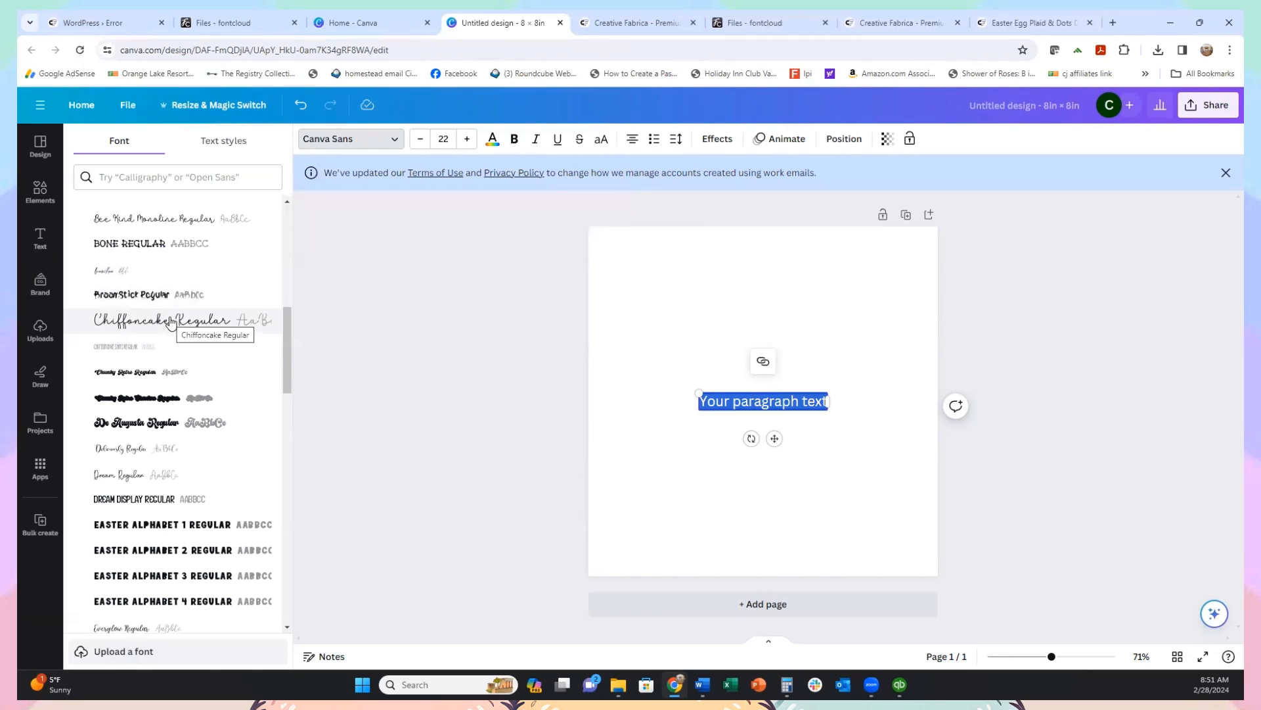
click(117, 348)
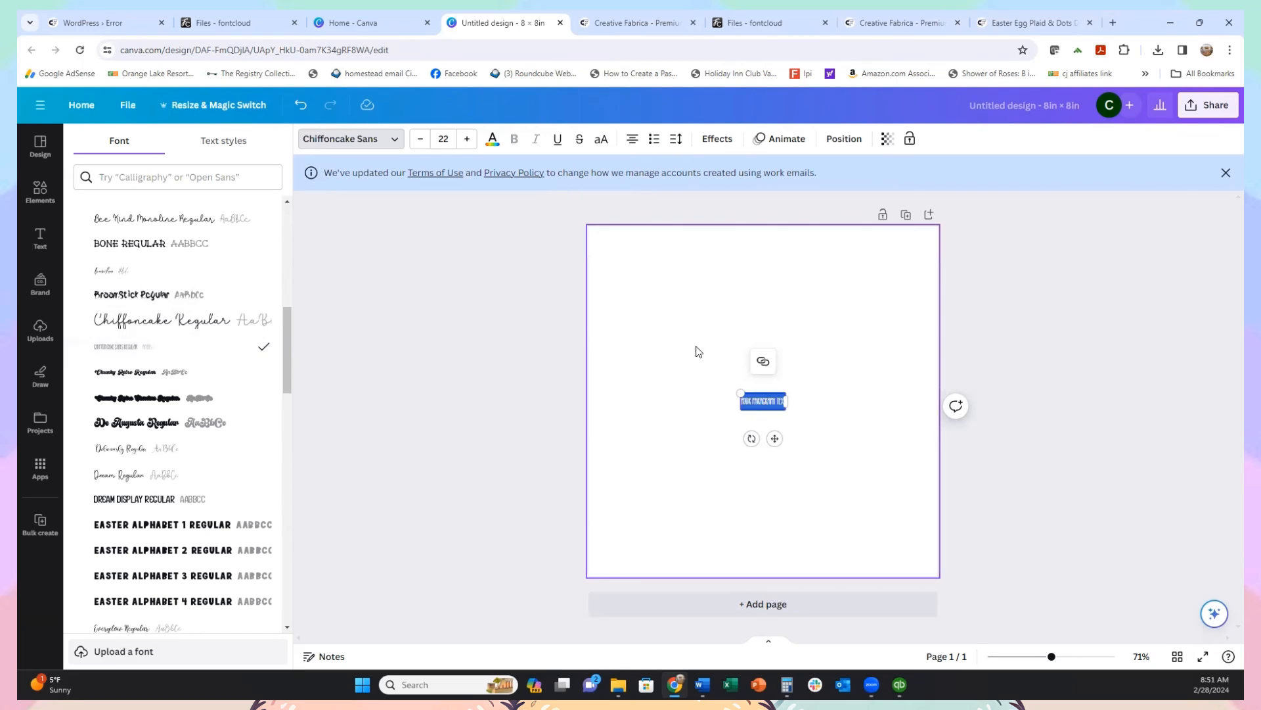
Step: Increase the paragraph text's font size to 64
click(467, 140)
click(467, 140)
click(467, 140)
click(467, 140)
click(467, 140)
click(467, 139)
click(467, 140)
click(467, 140)
click(467, 140)
click(468, 140)
click(468, 139)
click(467, 140)
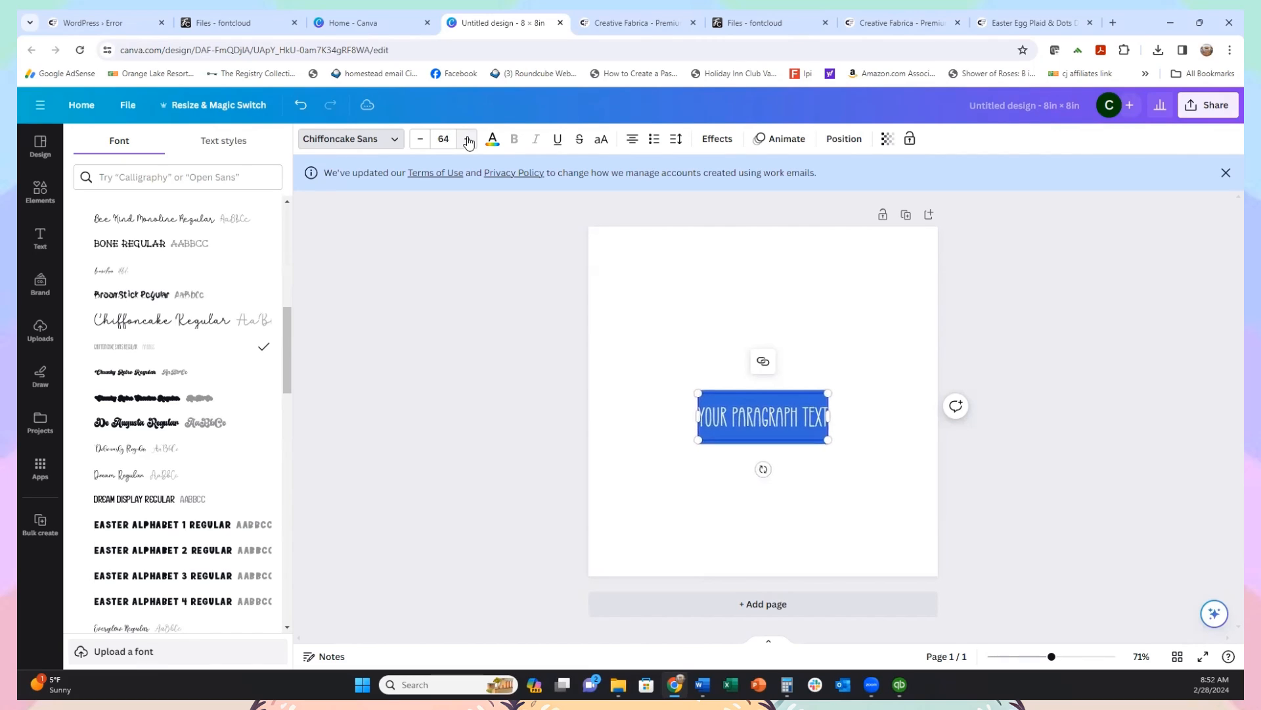
Step: Add a second text box to the page and increase its font size to 45
click(40, 238)
click(250, 183)
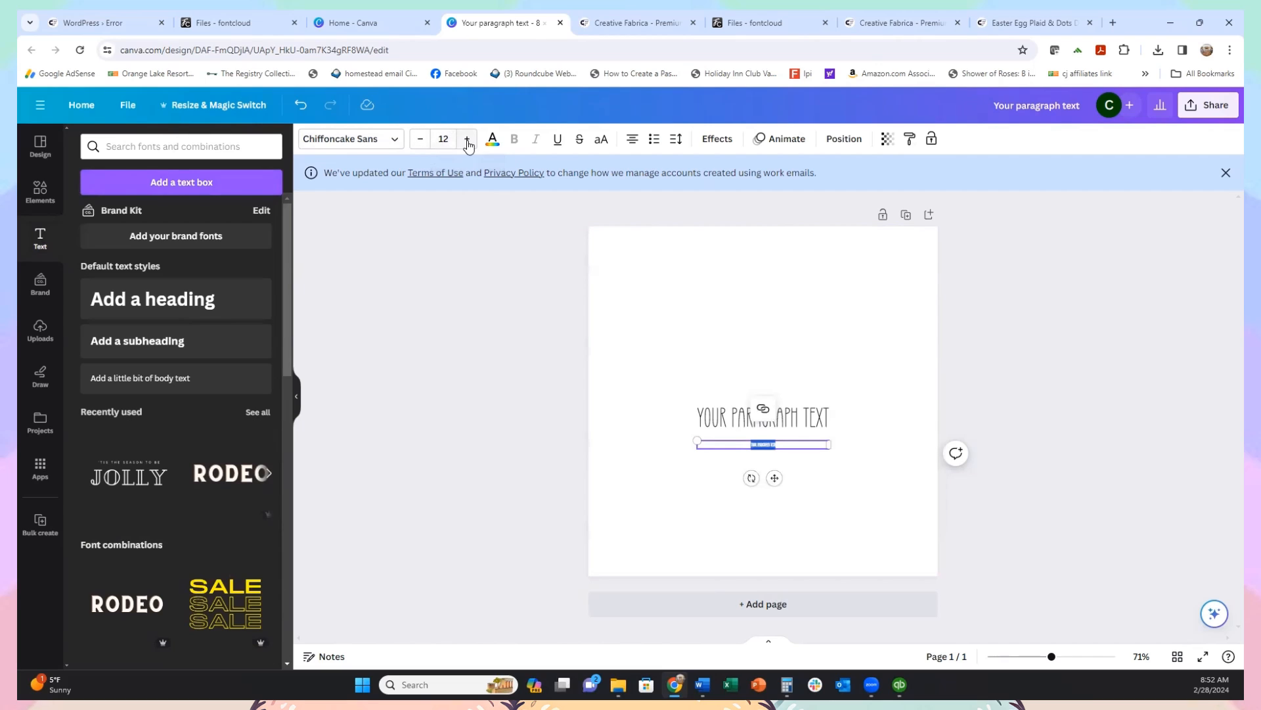
drag(470, 145, 473, 144)
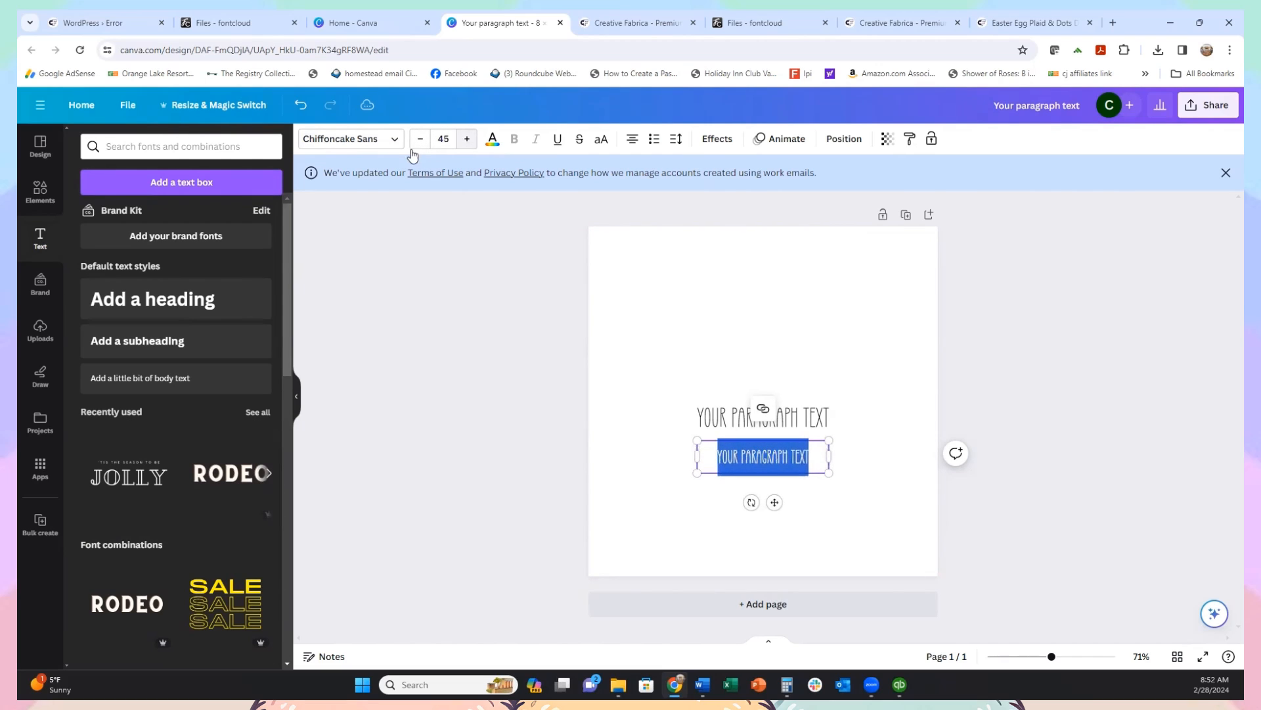
Step: Apply Chiffoncake Regular to the second text box and widen it on both sides so the text wraps onto two lines
click(393, 139)
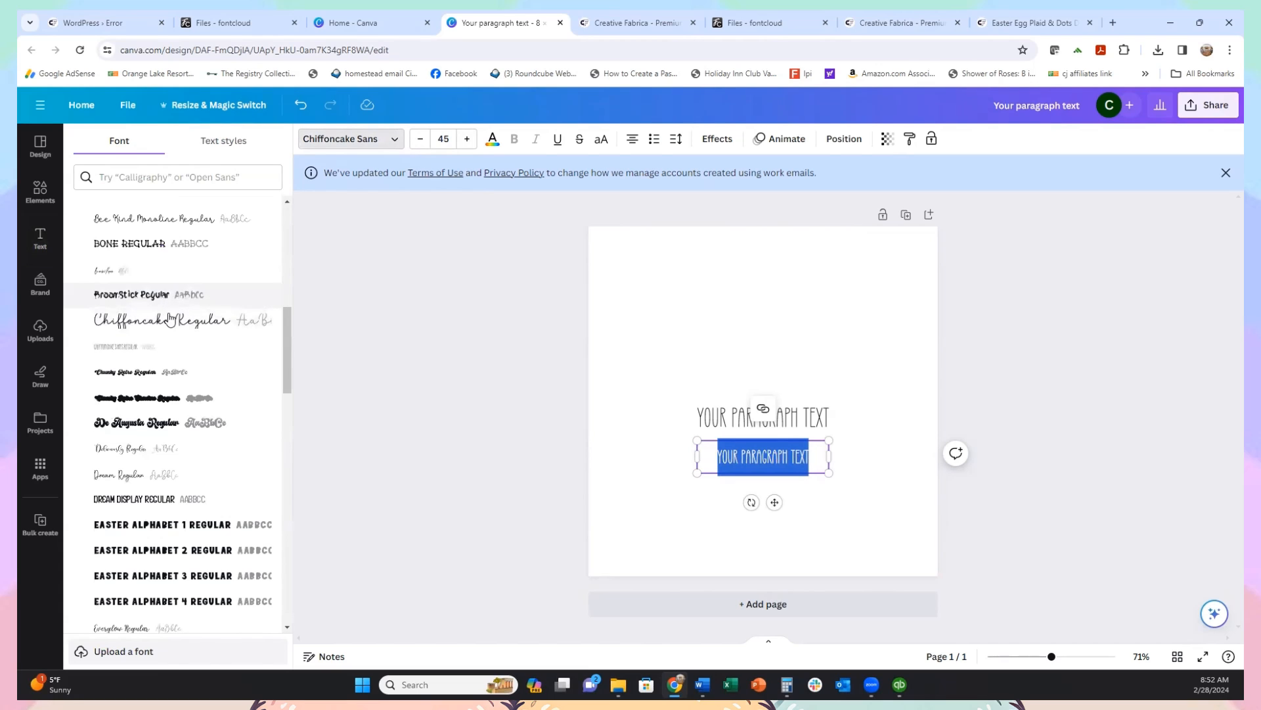
click(171, 325)
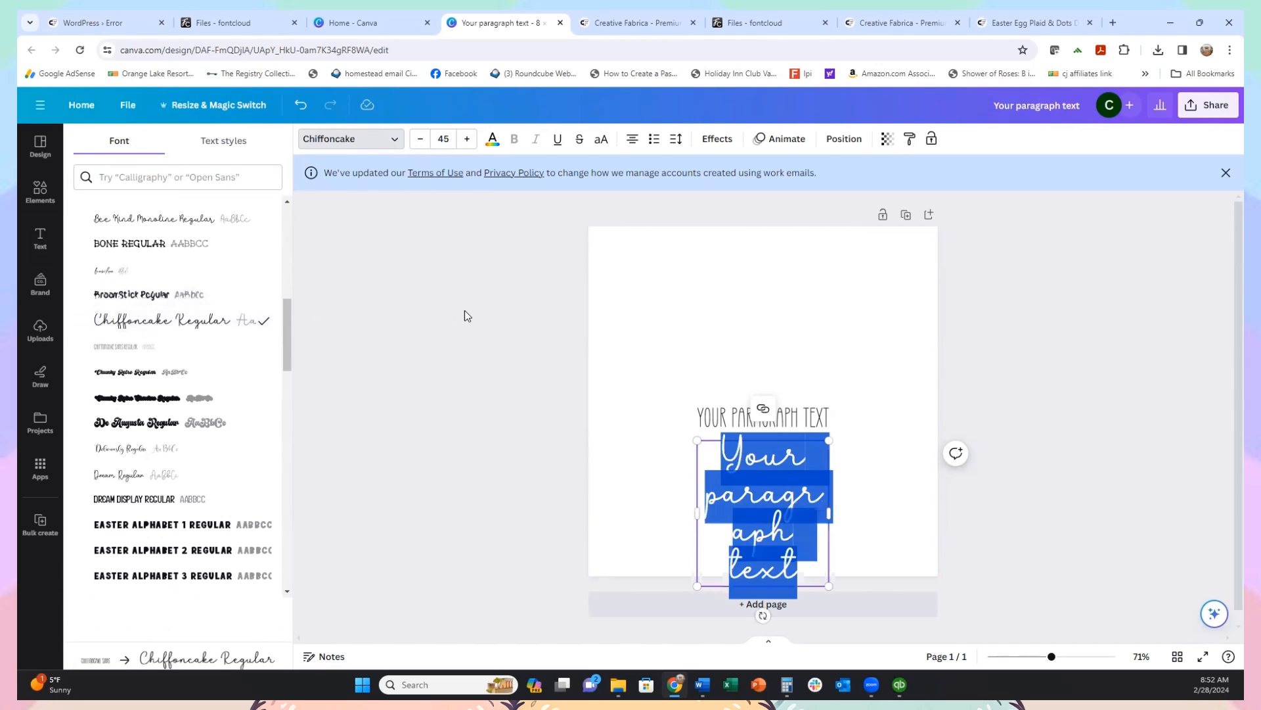
drag(672, 519, 606, 518)
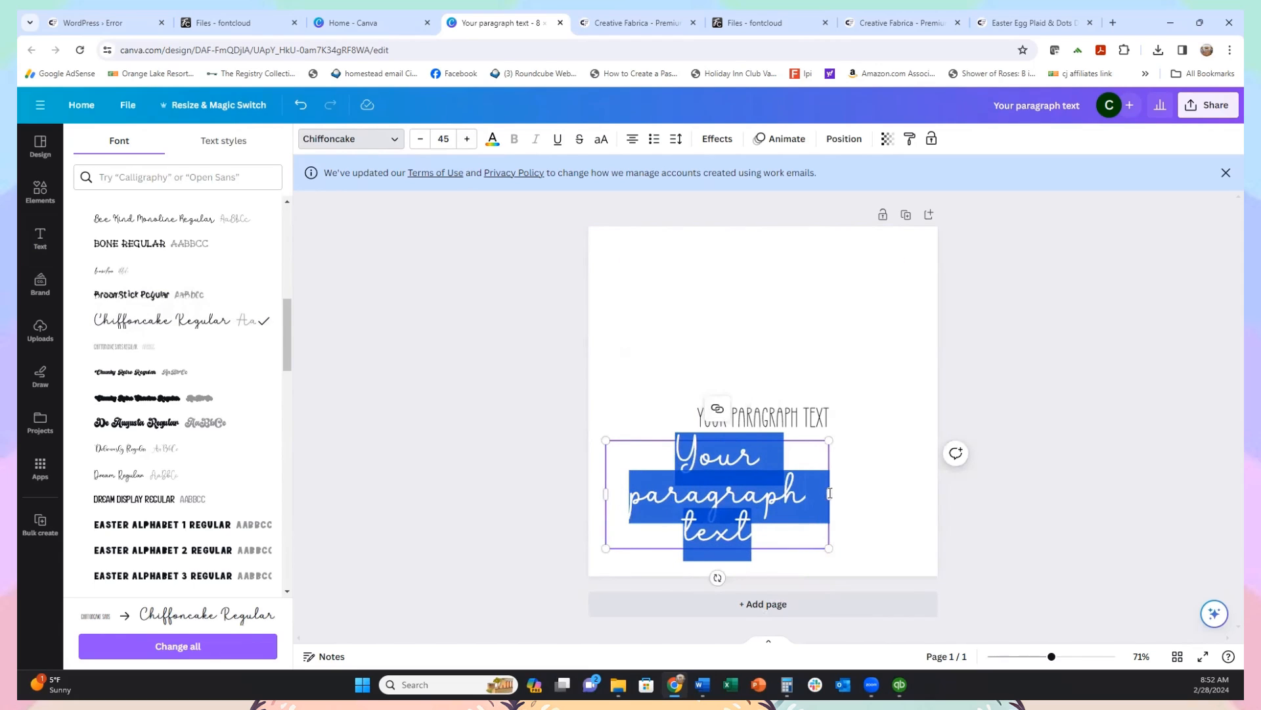
drag(834, 494, 886, 493)
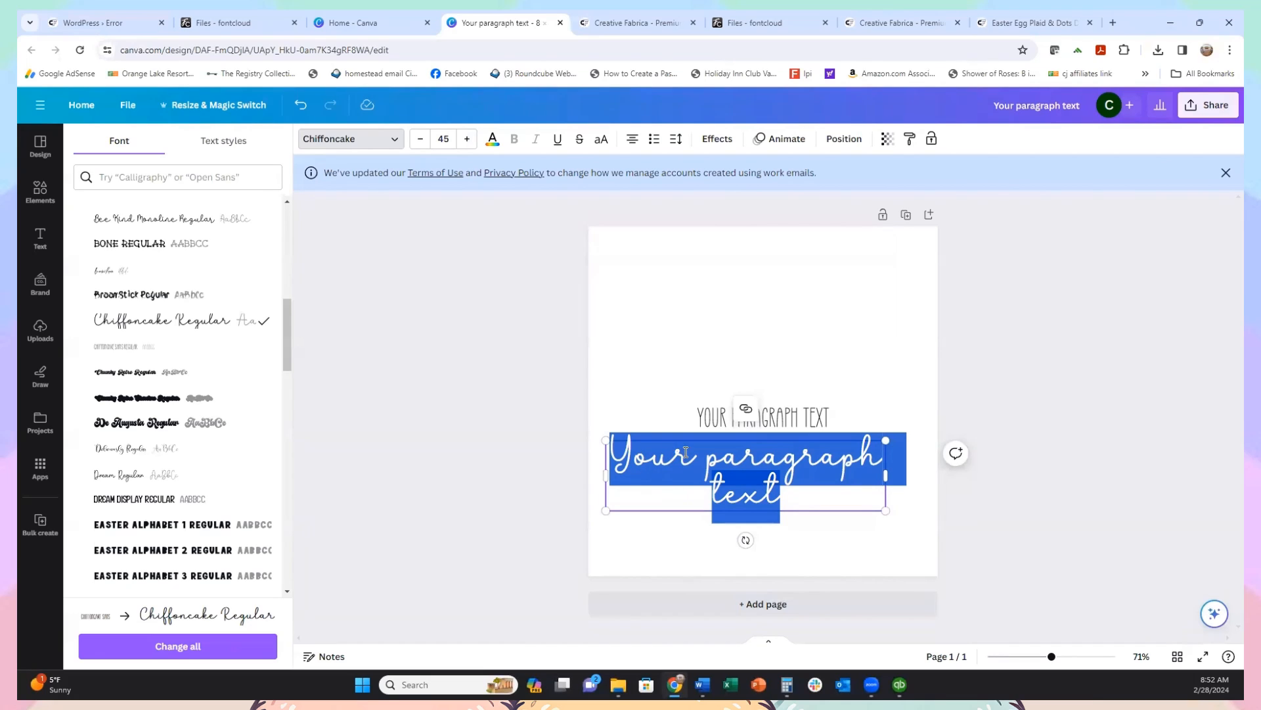
Step: Delete the capital Y from the script text, and copy Chiffoncake's lowercase y glyph with a leading swash from Fontcloud
click(639, 460)
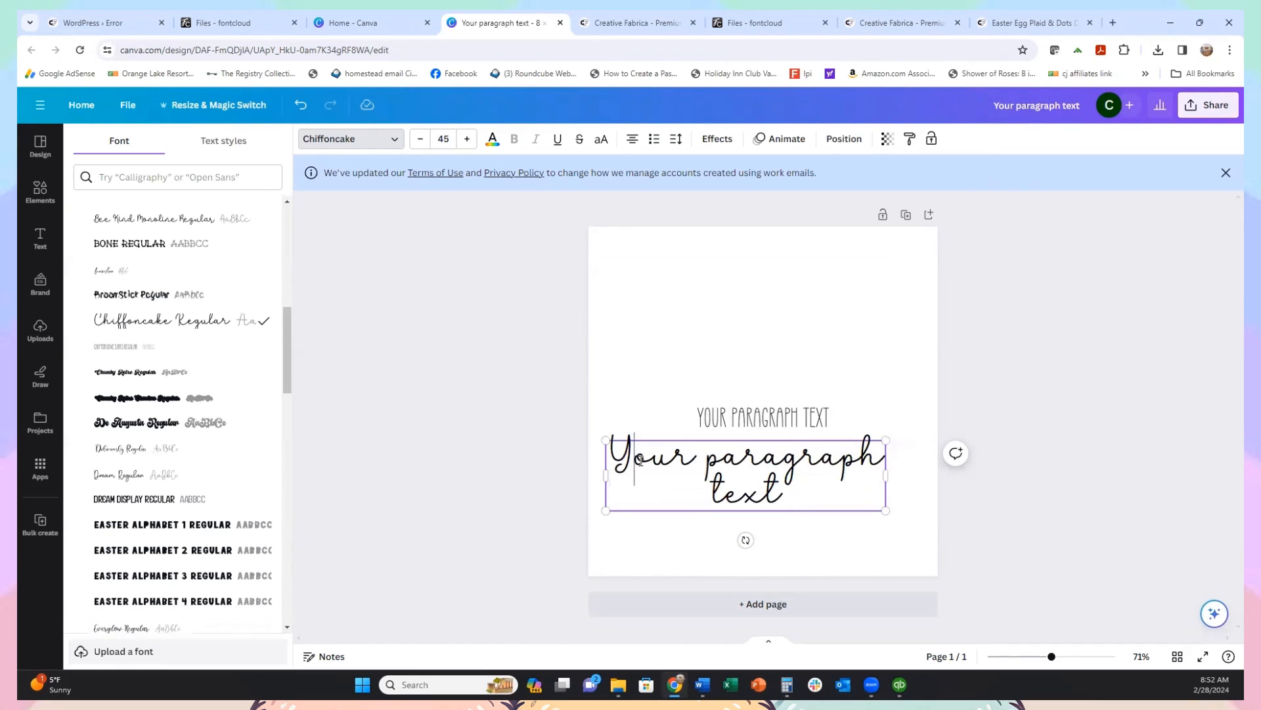
key(BackSpace)
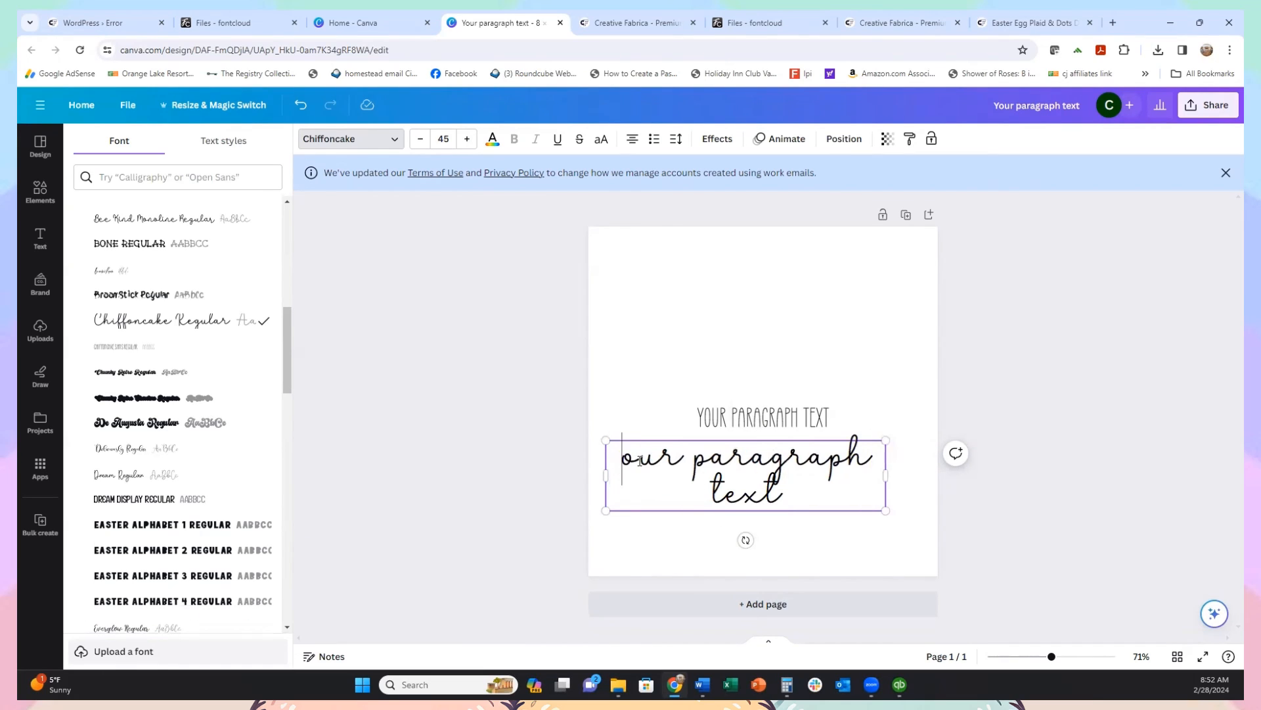
click(243, 22)
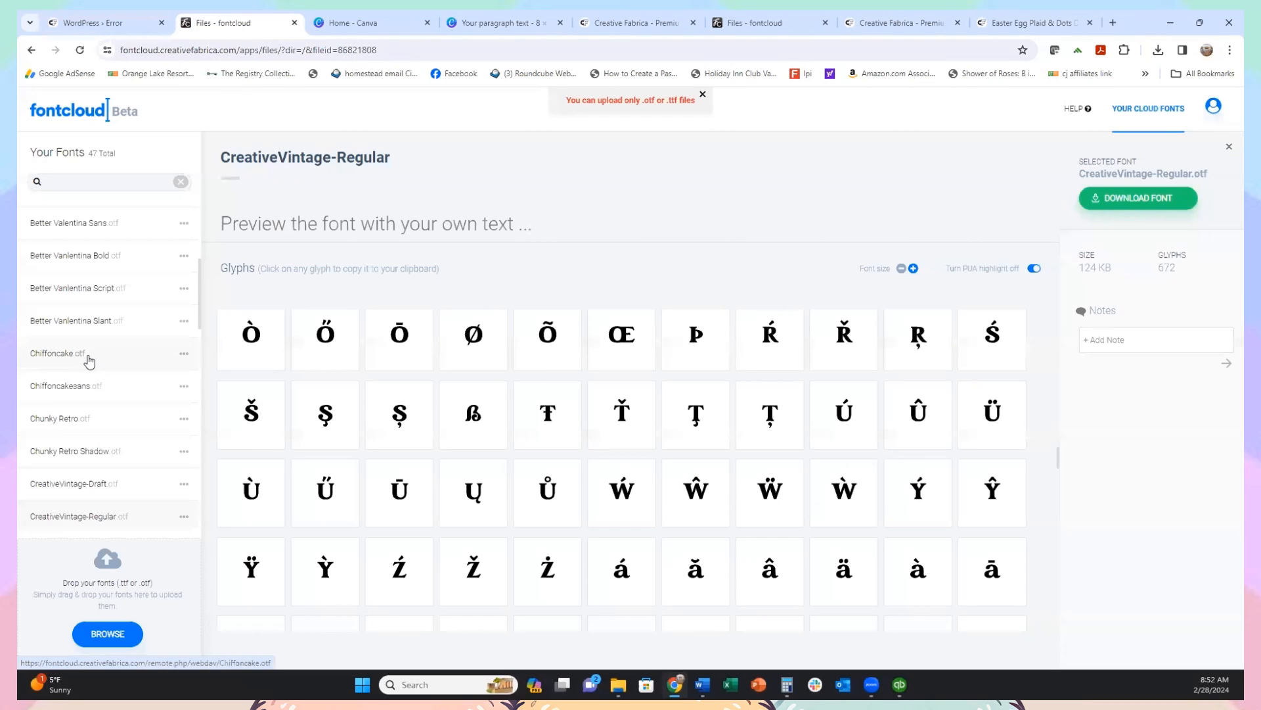
click(57, 355)
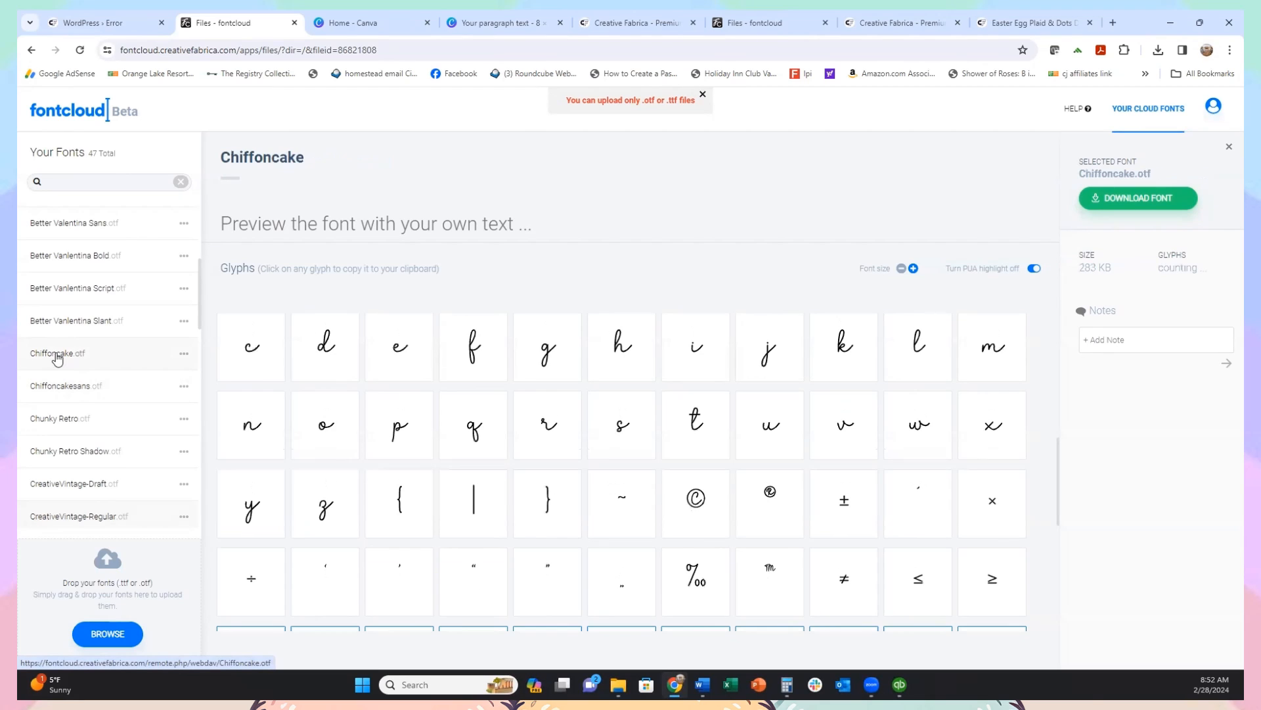
scroll(519, 384, down, 7)
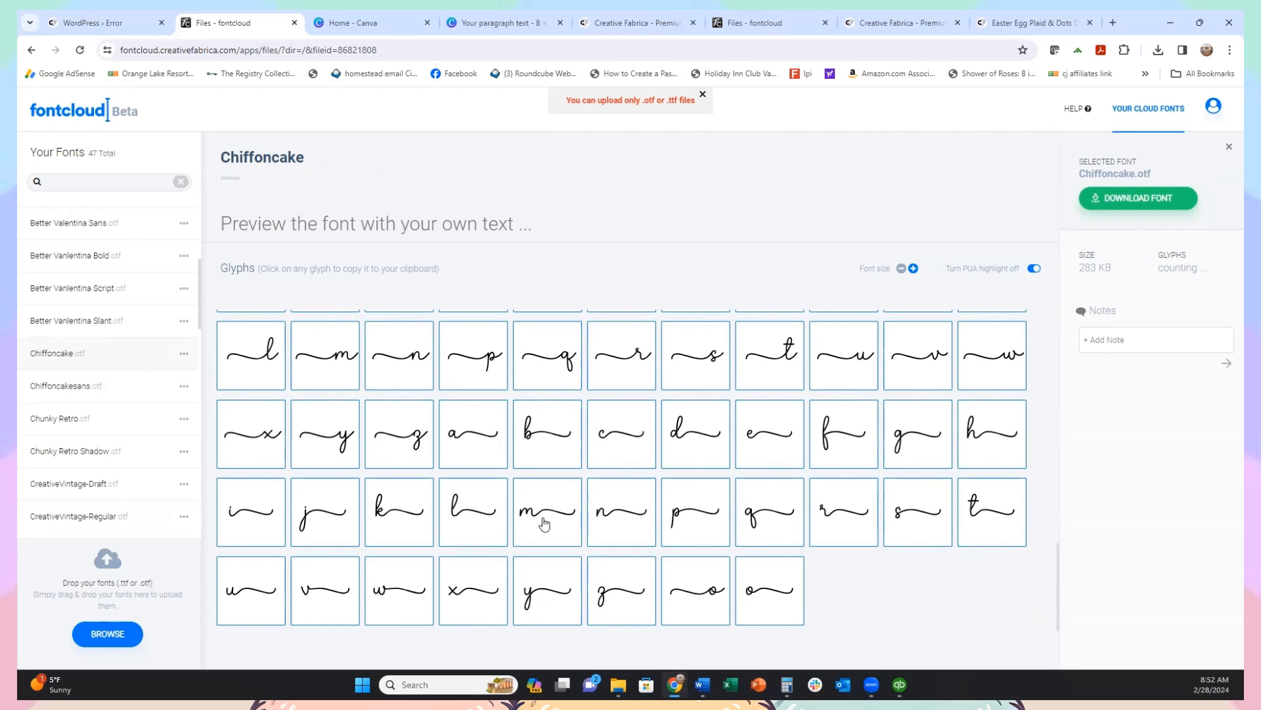
scroll(538, 518, up, 3)
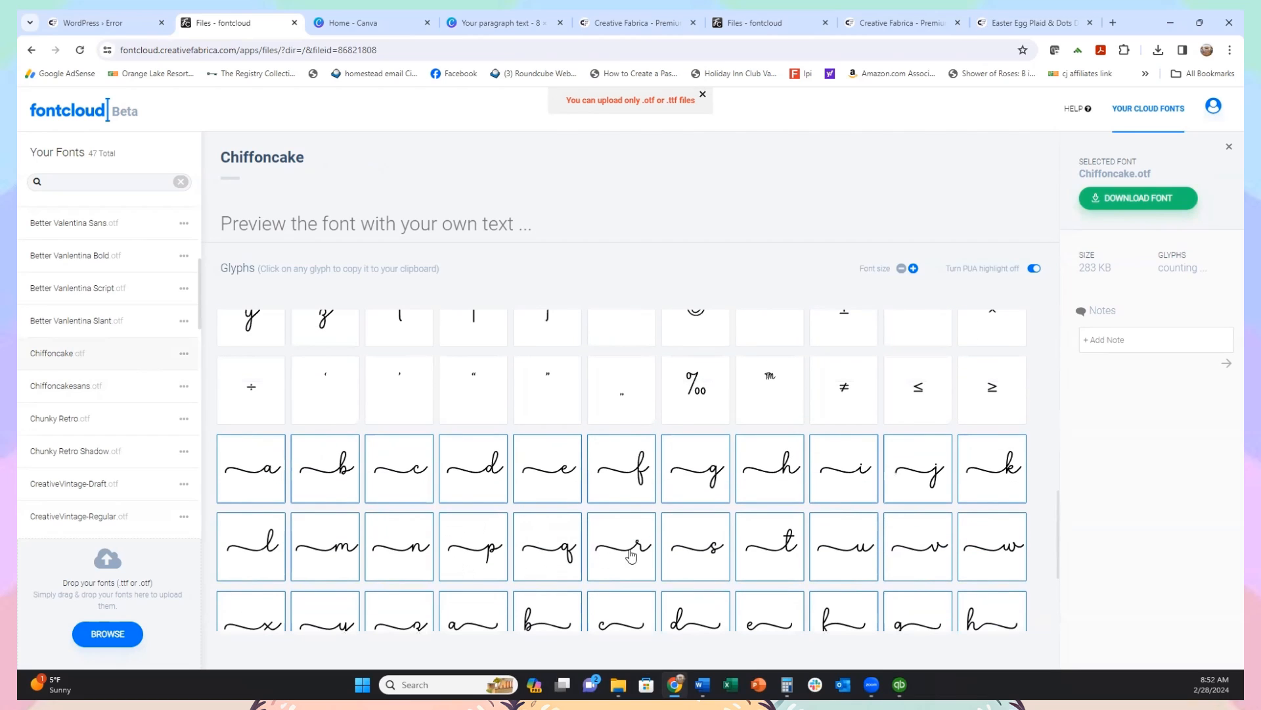
scroll(609, 555, down, 1)
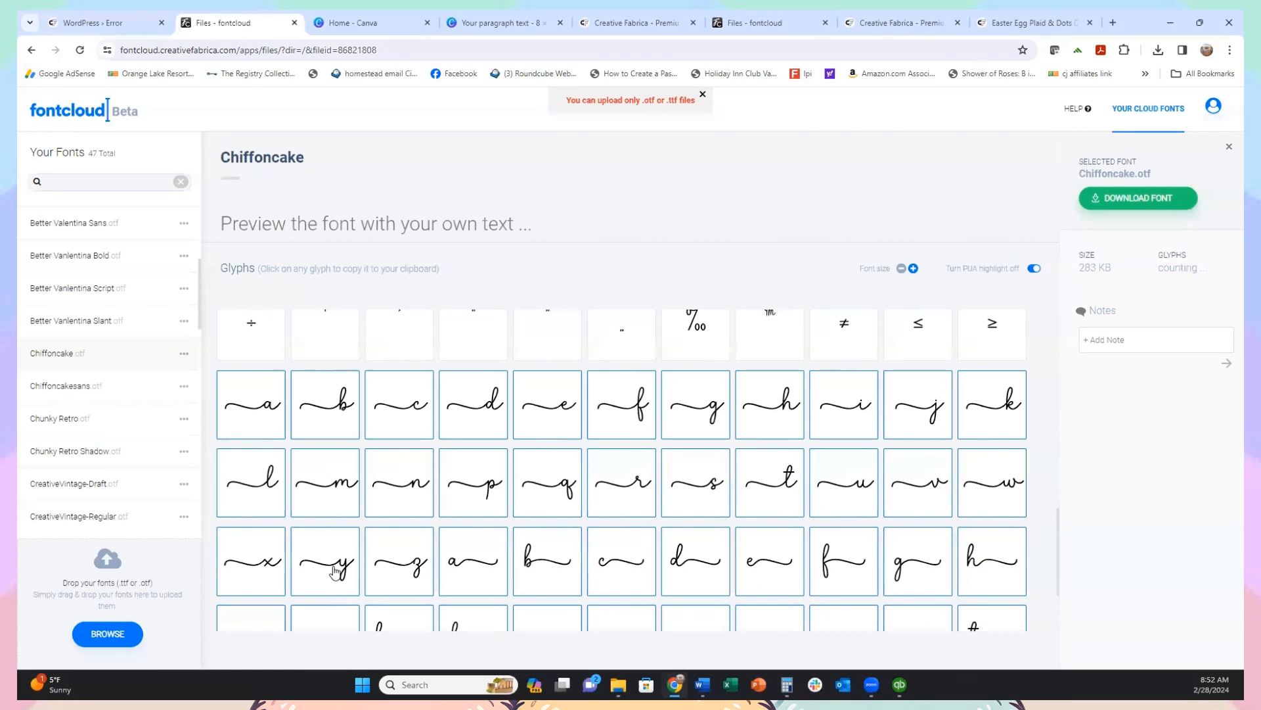
click(334, 569)
click(701, 95)
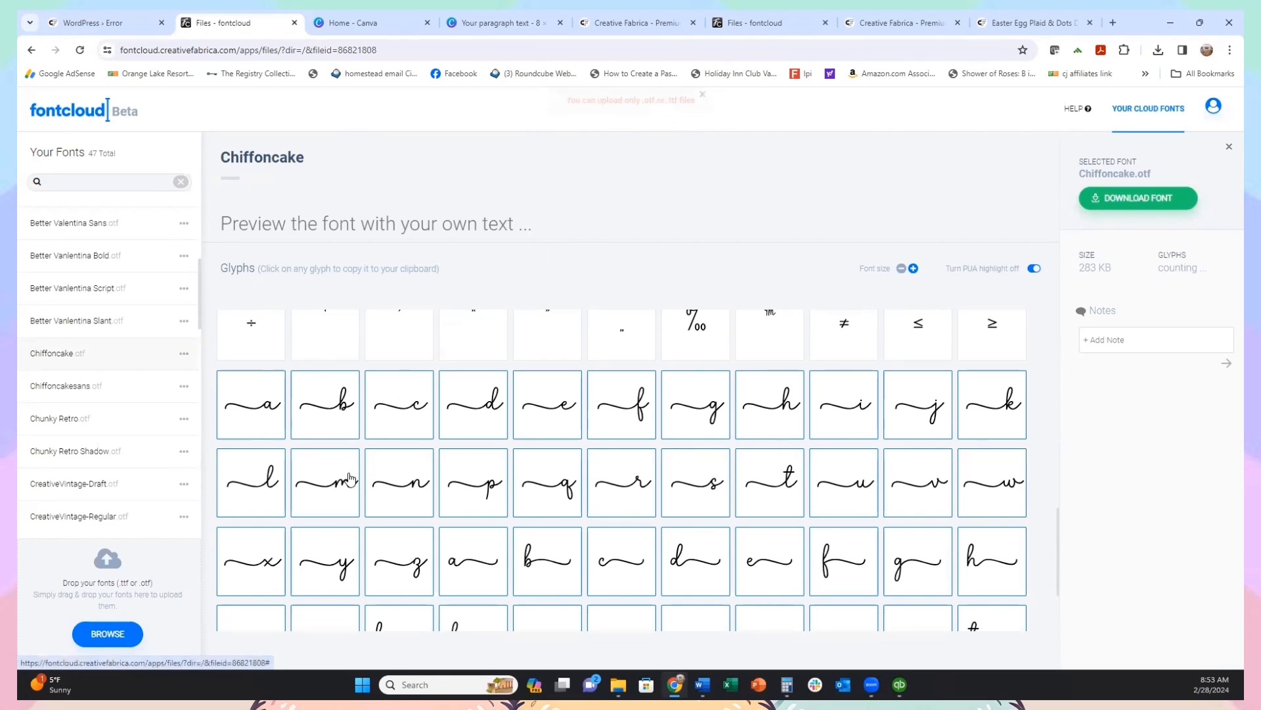
click(330, 572)
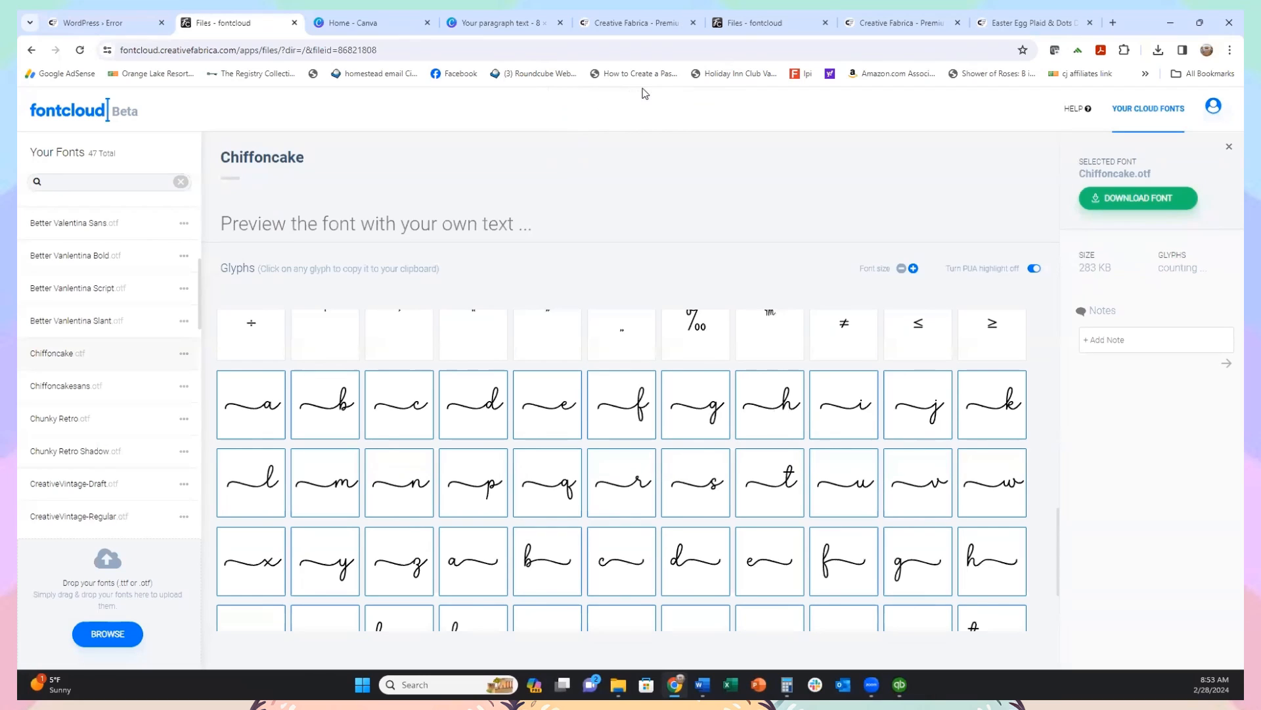
Step: Return to the Canva design and paste the swash y glyph at the start of the script text
click(534, 29)
click(625, 462)
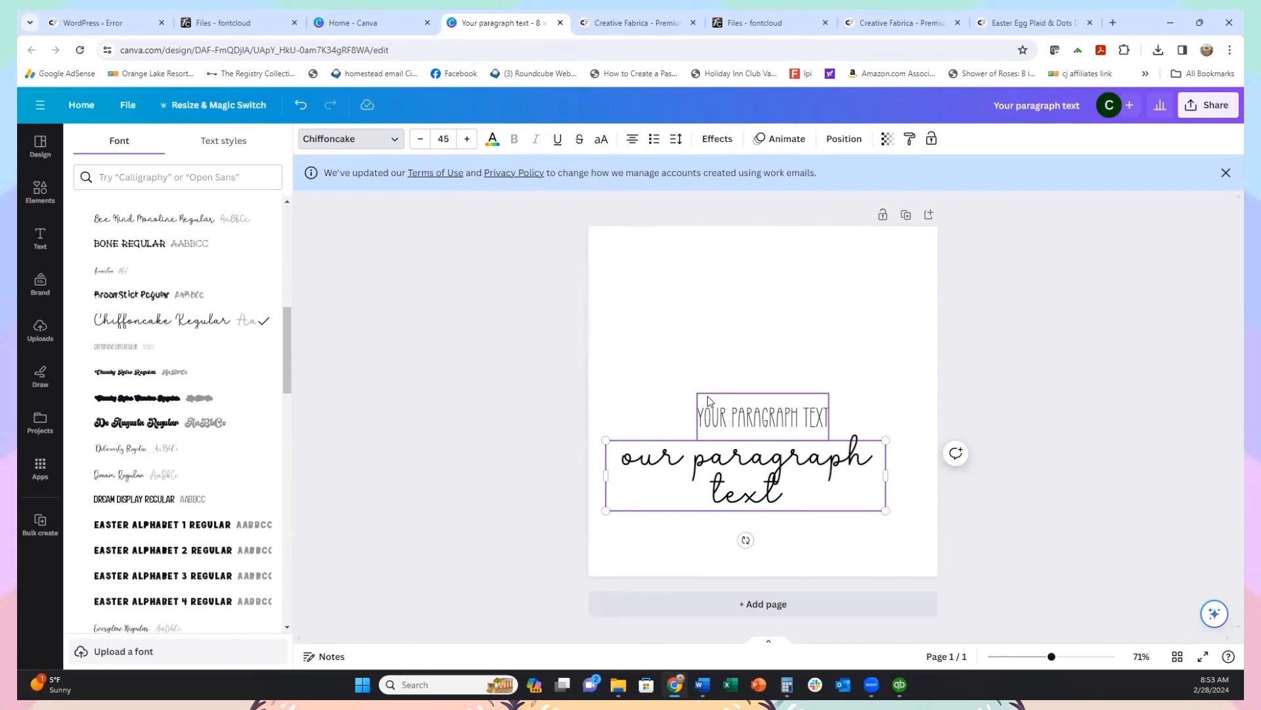
text(y)
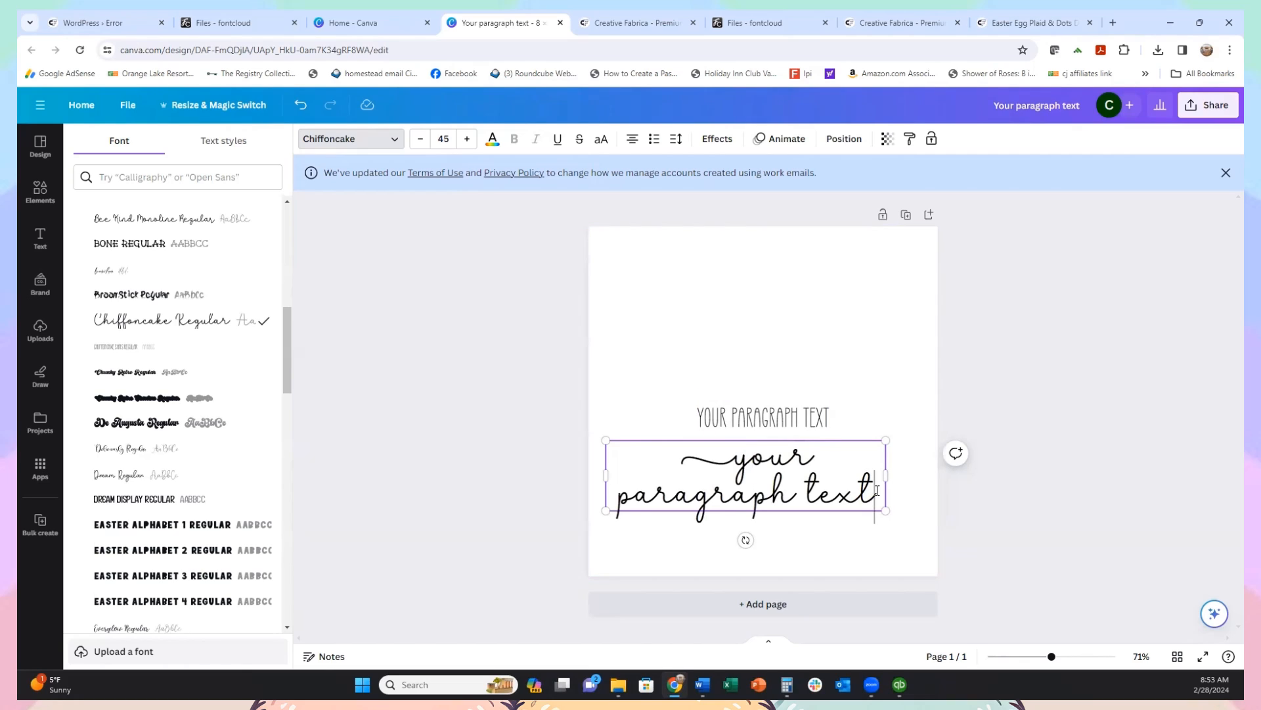
Step: Replace the final t of the script text with Chiffoncake's lowercase t glyph with a trailing swash, copied from Fontcloud
key(BackSpace)
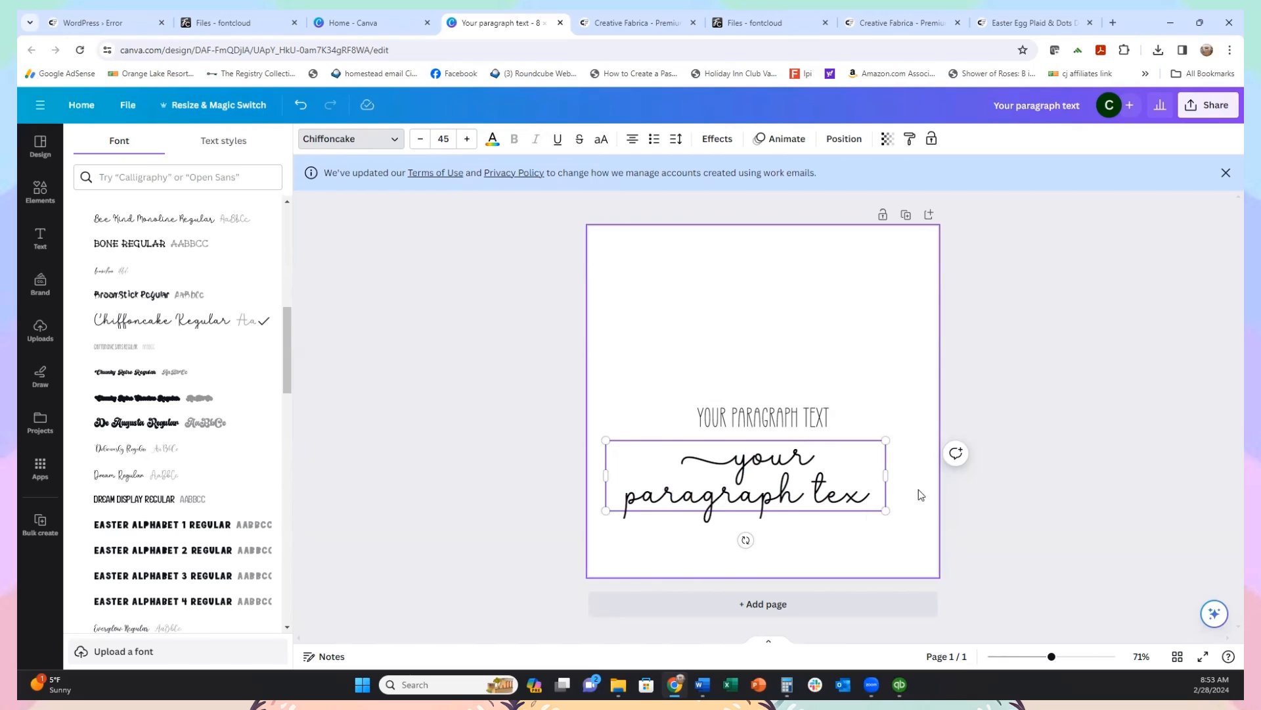
click(252, 24)
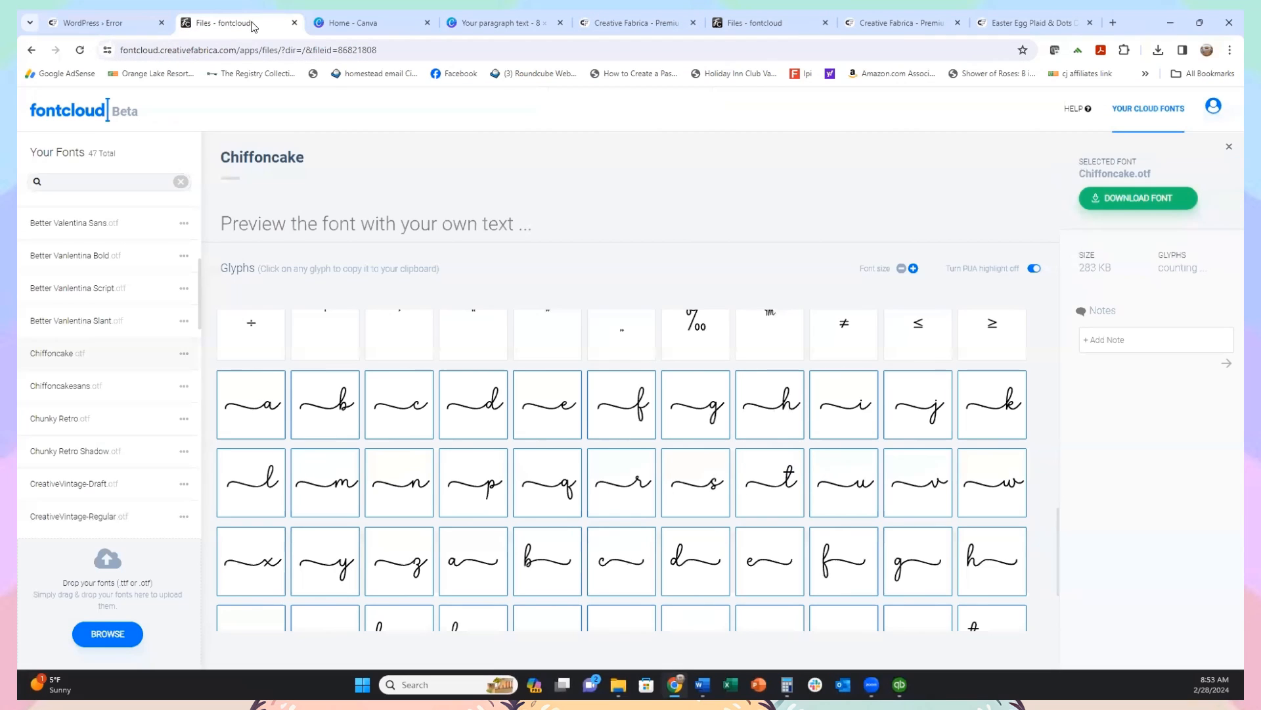
scroll(591, 552, down, 2)
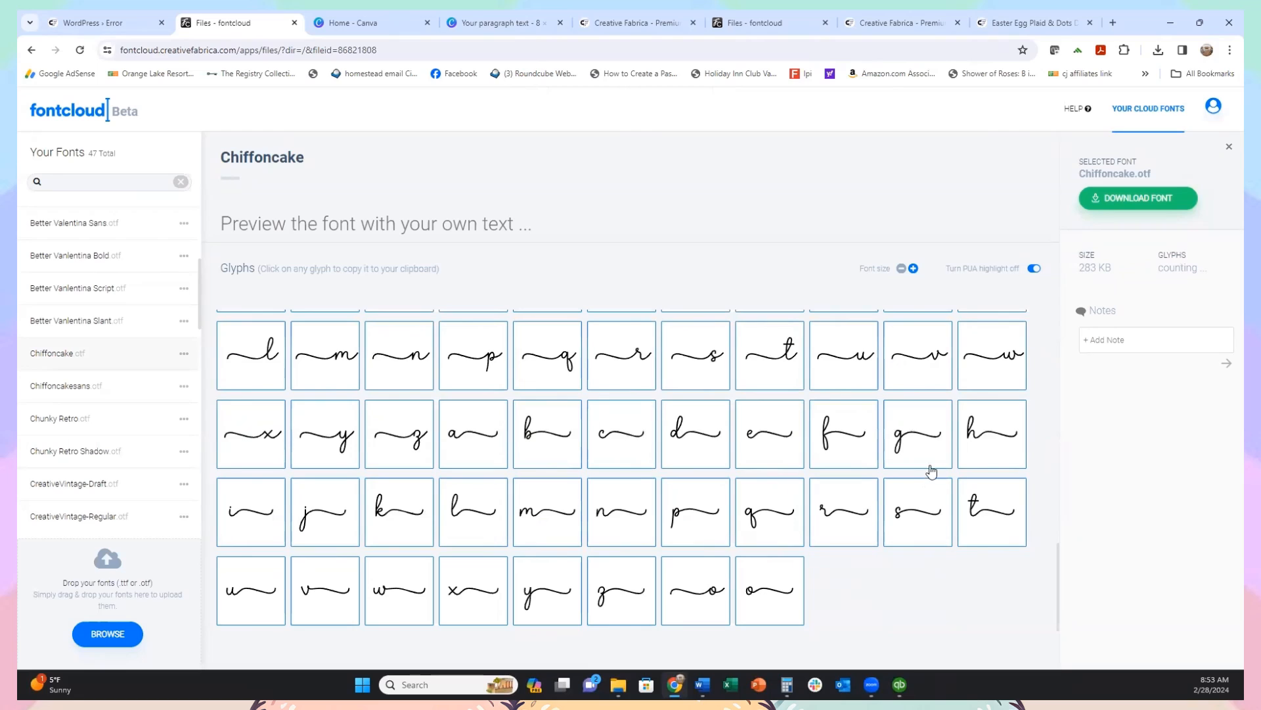
click(977, 503)
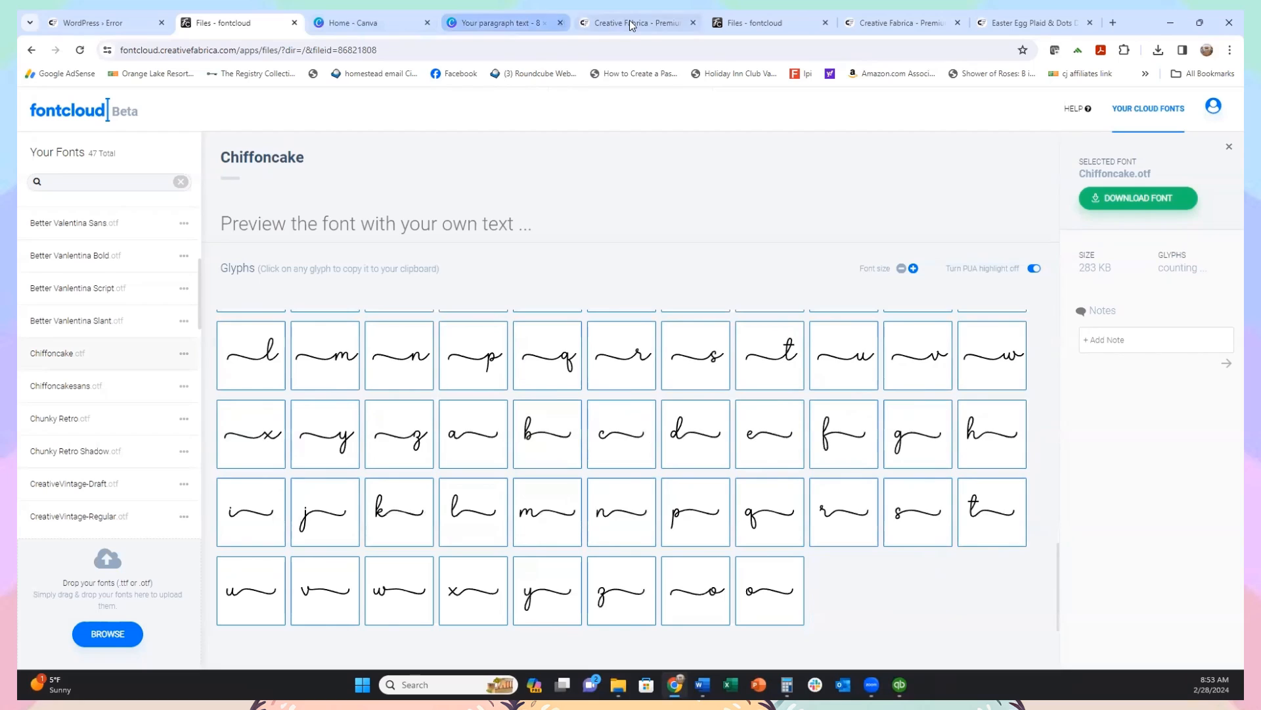
click(496, 25)
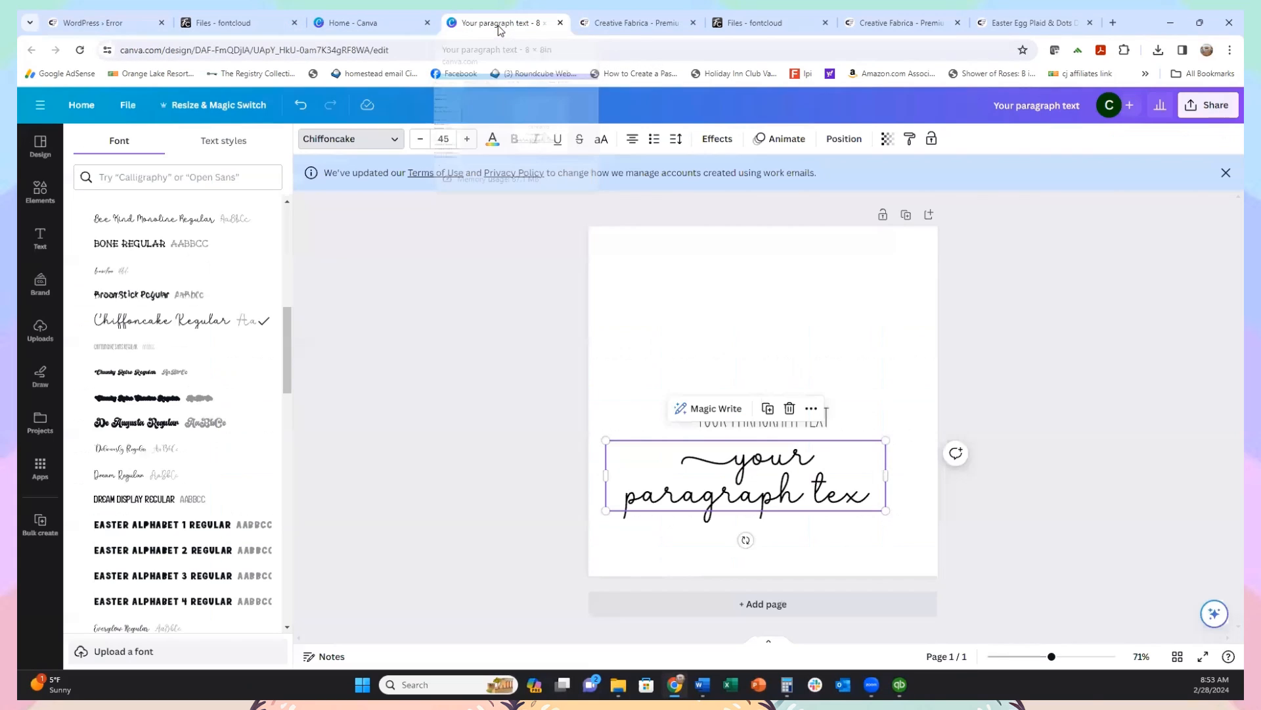
click(877, 498)
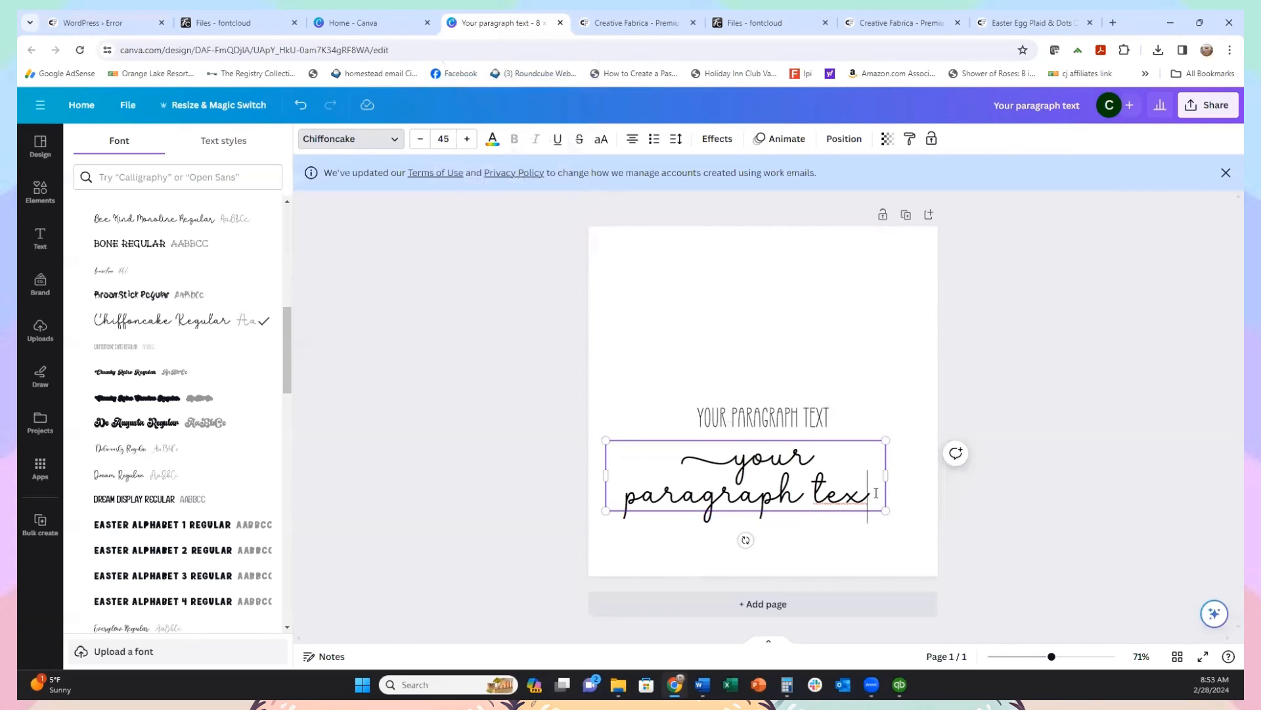
text(t)
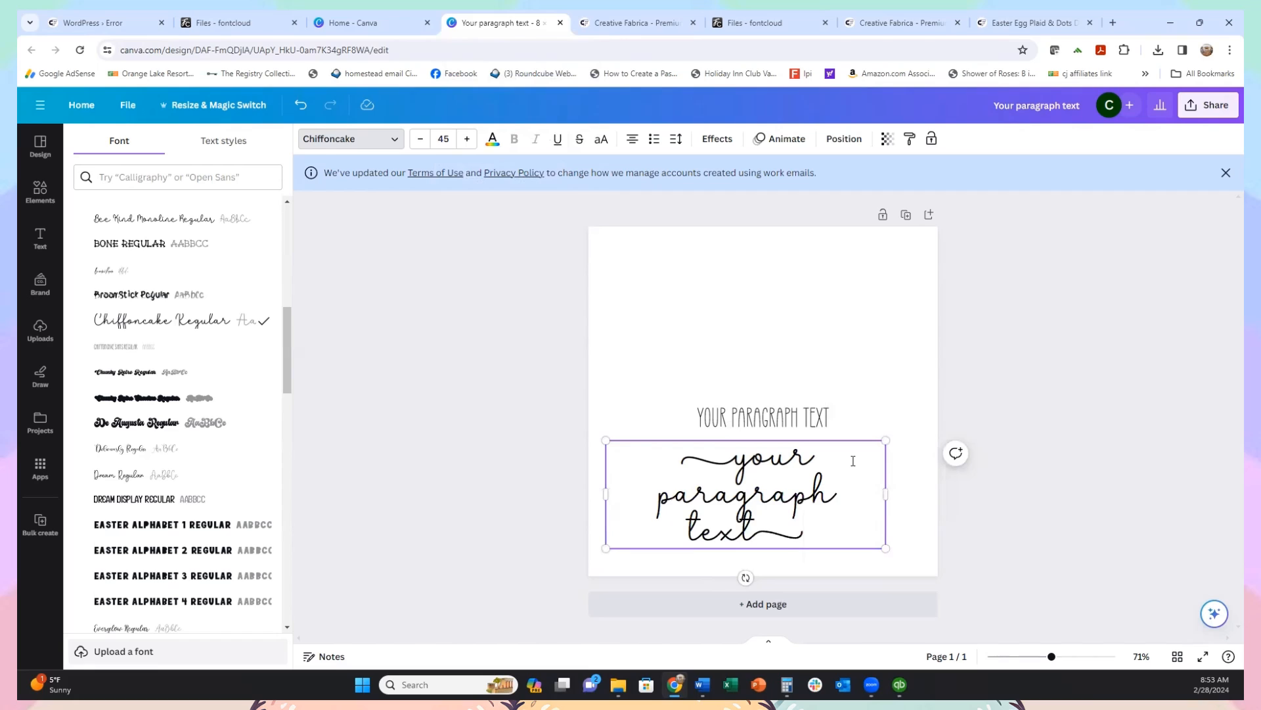
click(889, 403)
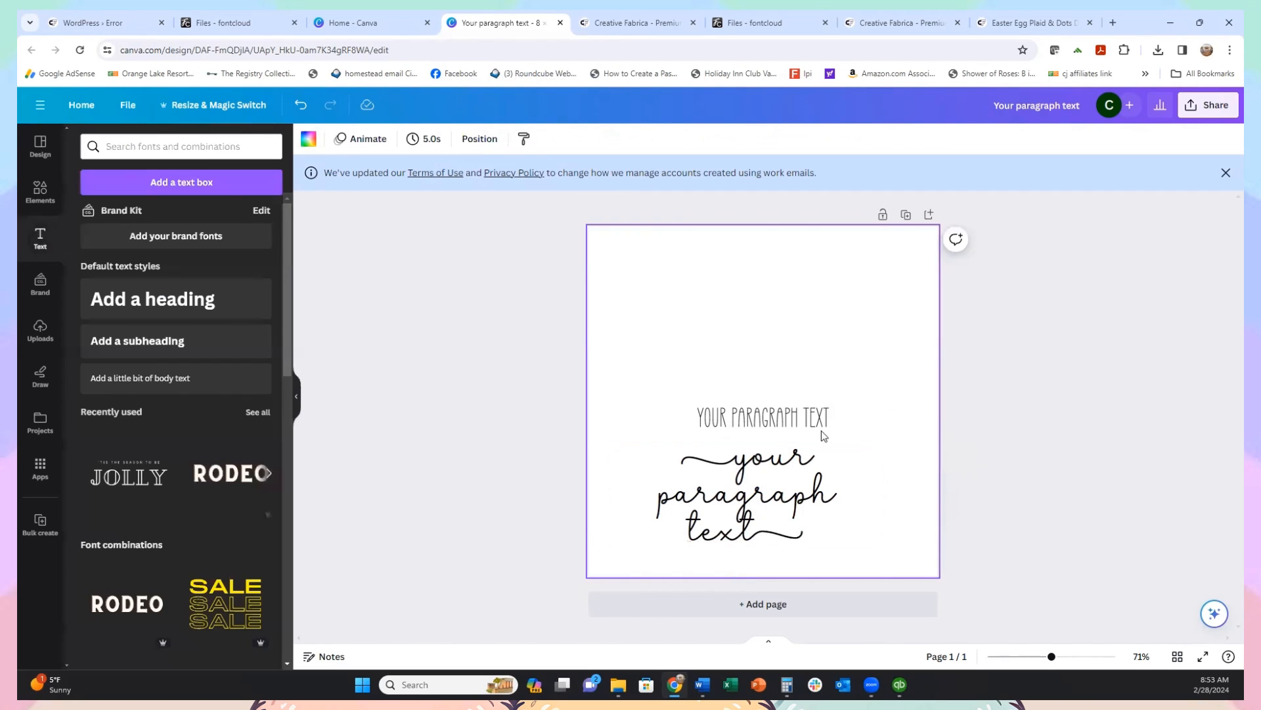
Step: Replace the upper Chiffoncake Sans placeholder text with "HAPPY"
click(769, 423)
click(770, 424)
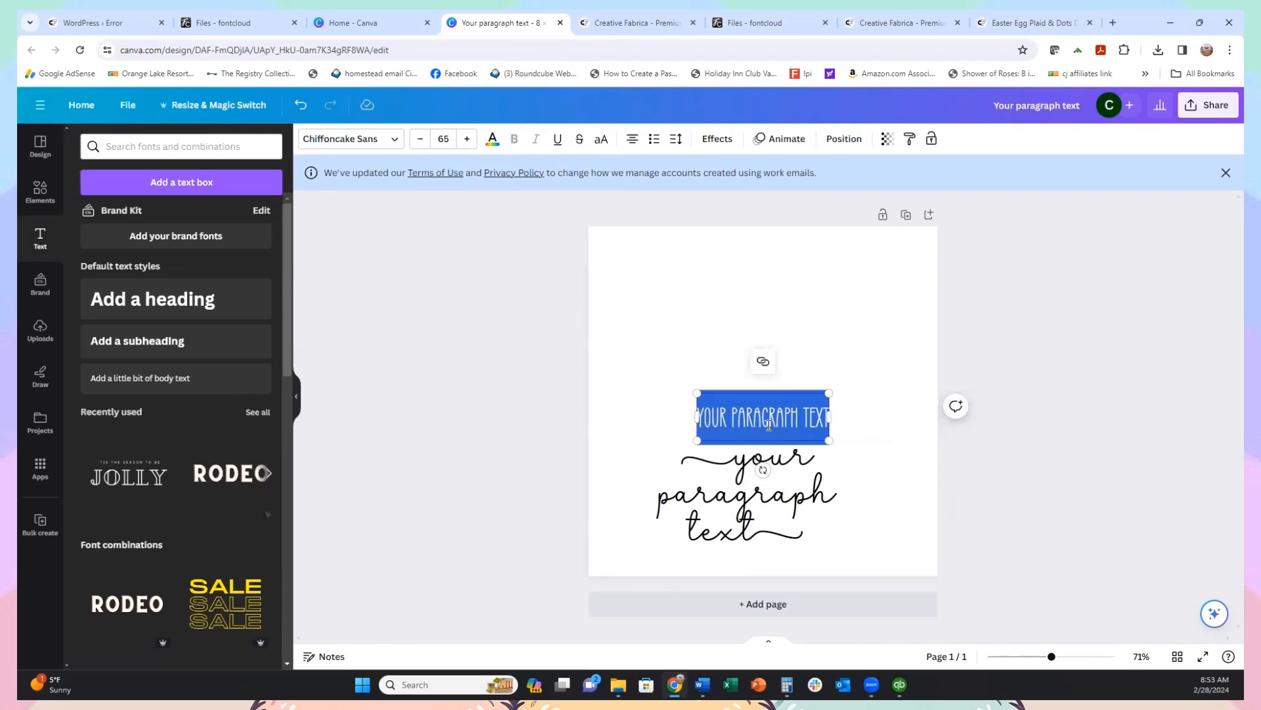
text(HAPPY)
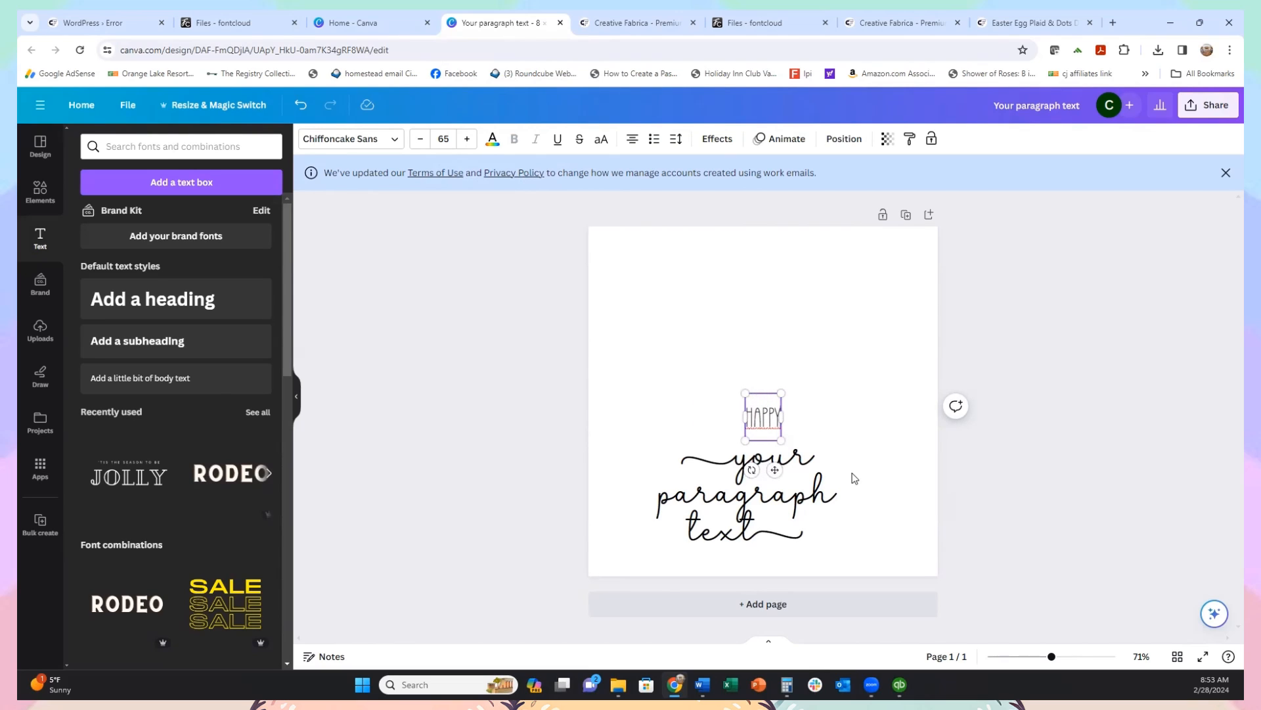
Step: Replace all of the script placeholder text with "spring" in lowercase
click(754, 524)
click(803, 530)
drag(806, 531, 692, 462)
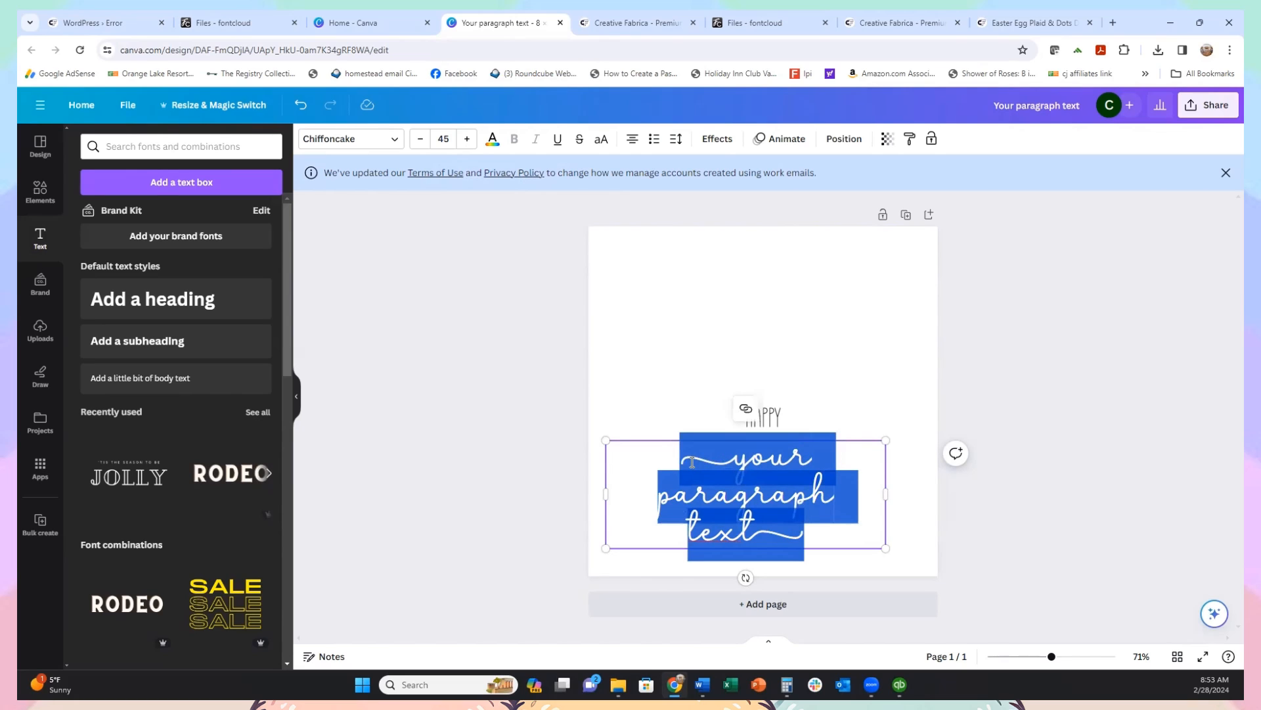
text(SR)
key(BackSpace)
key(BackSpace)
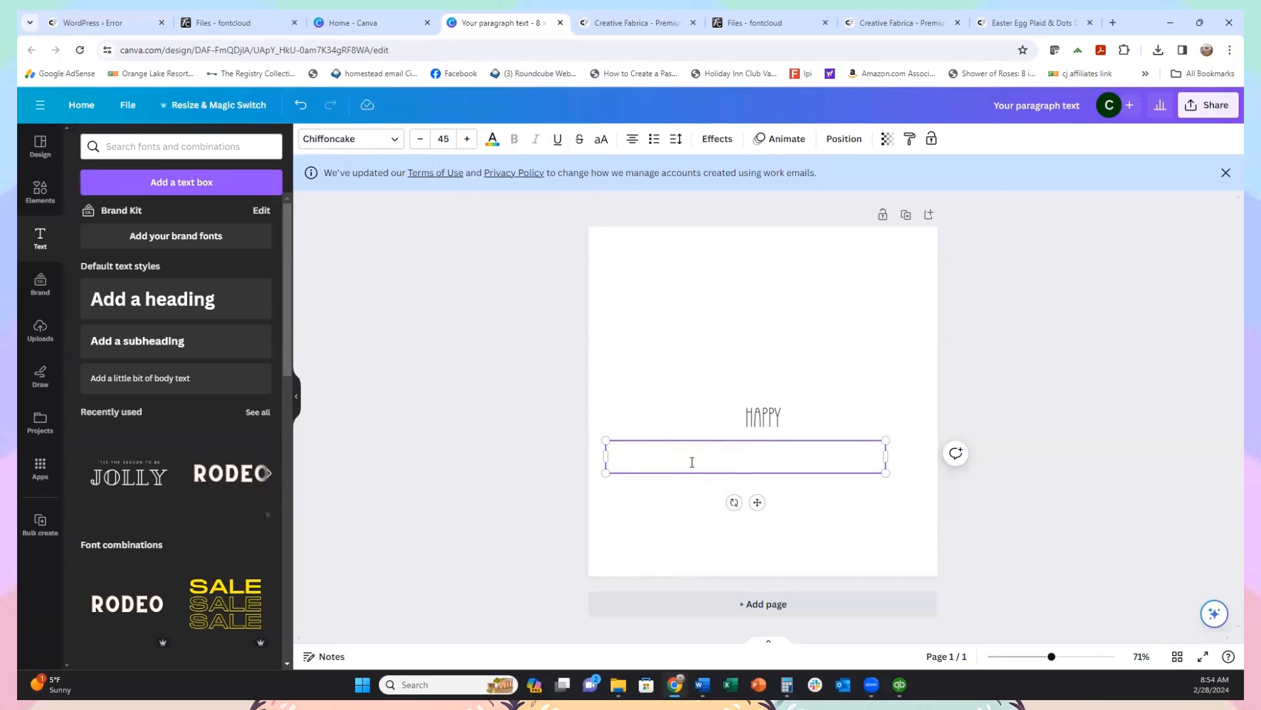
text(spring)
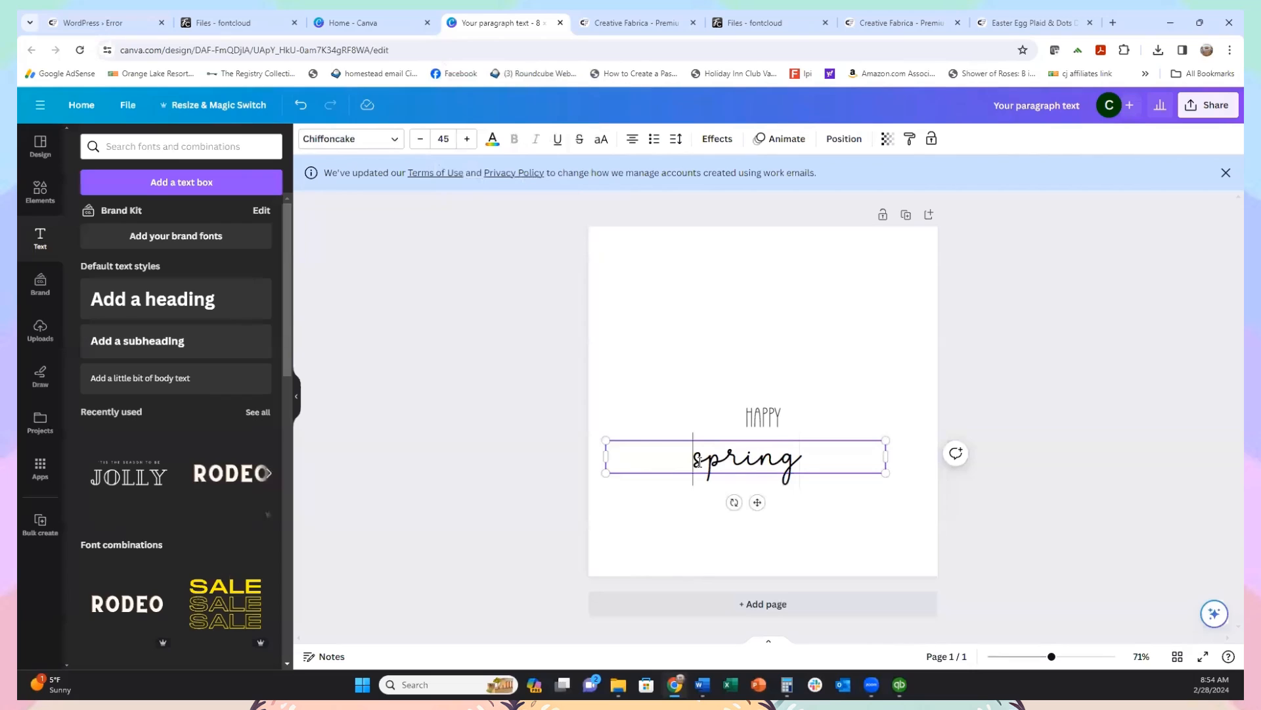
Step: Replace the s of "spring" with Chiffoncake's lowercase s glyph with a leading swash, copied from Fontcloud
click(692, 458)
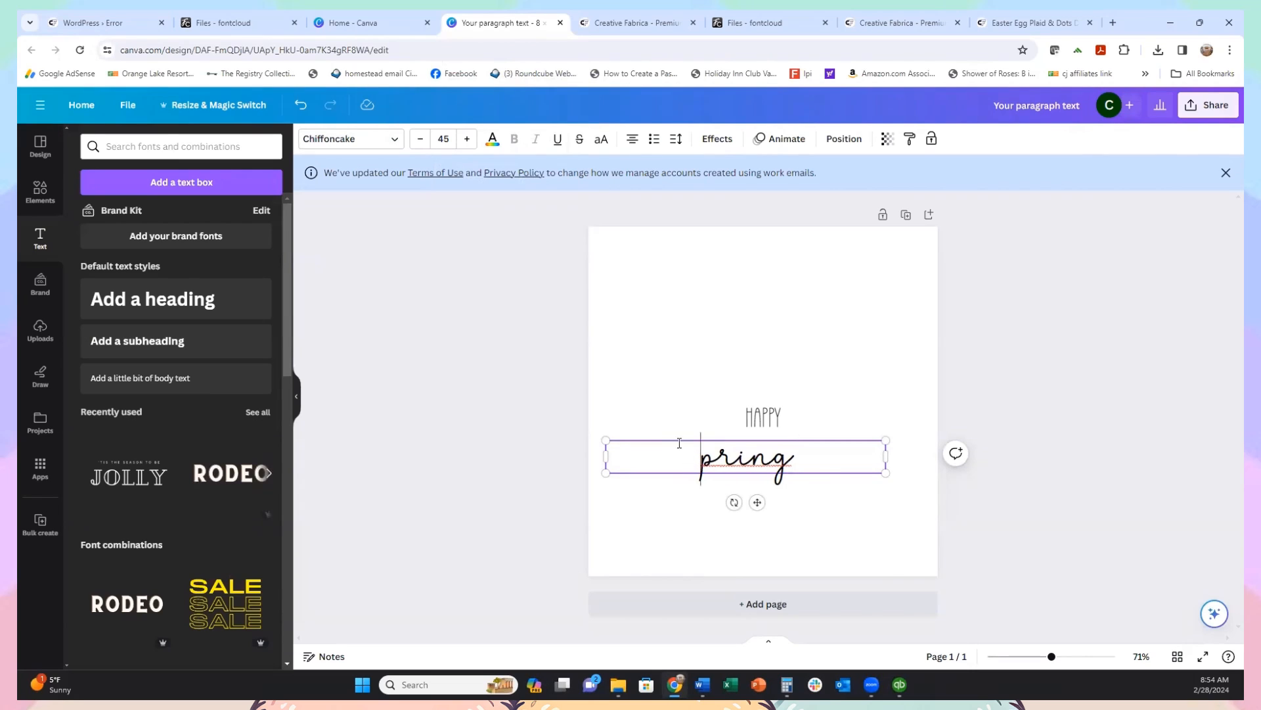
click(258, 23)
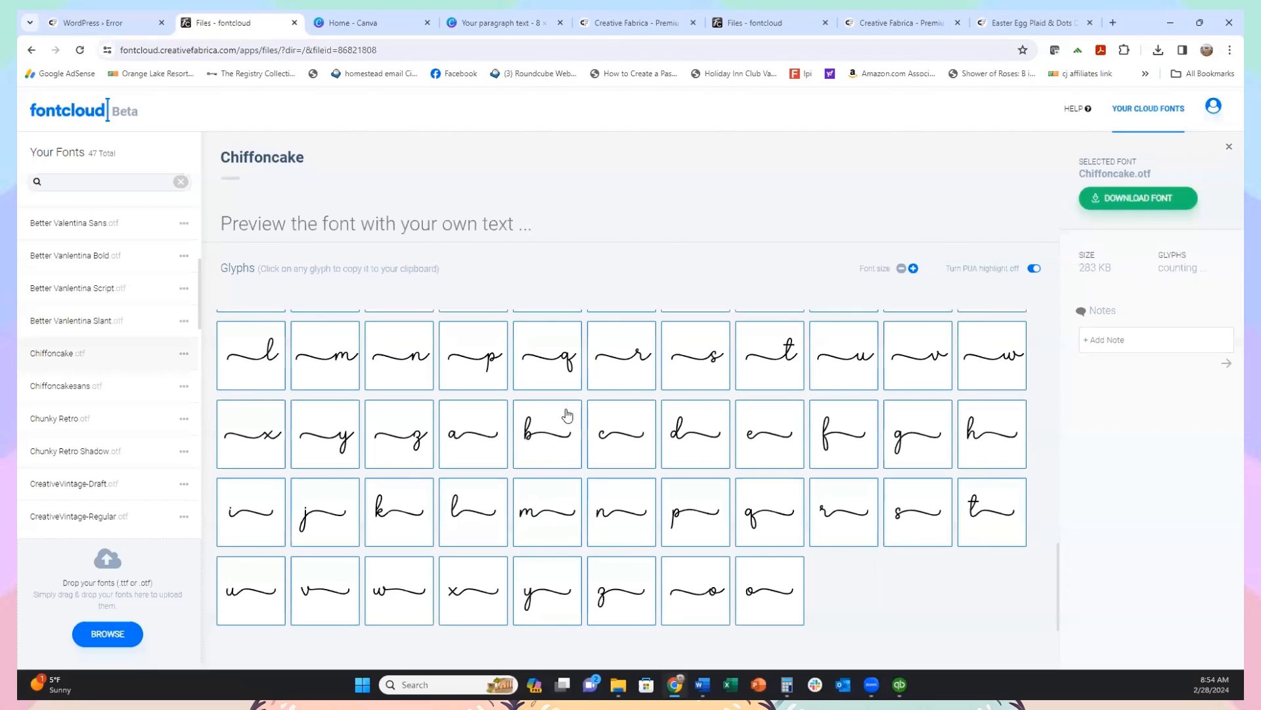
scroll(562, 454, up, 3)
scroll(557, 450, down, 1)
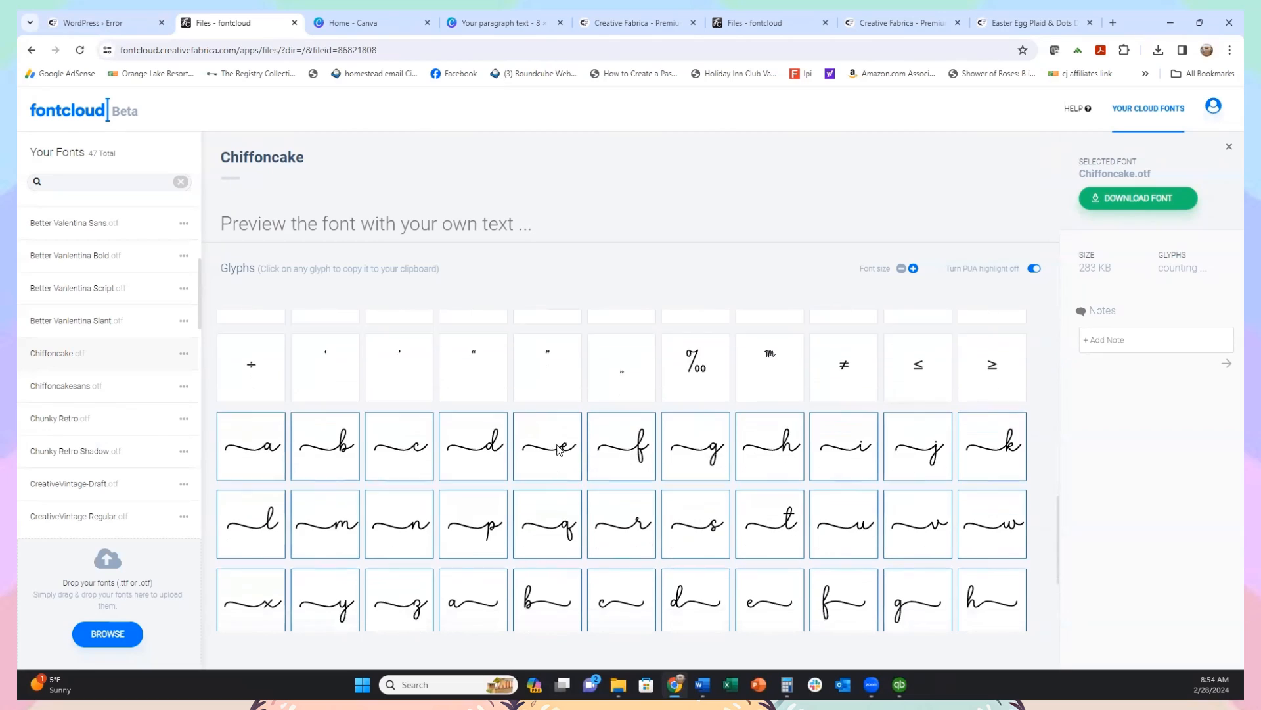
click(699, 503)
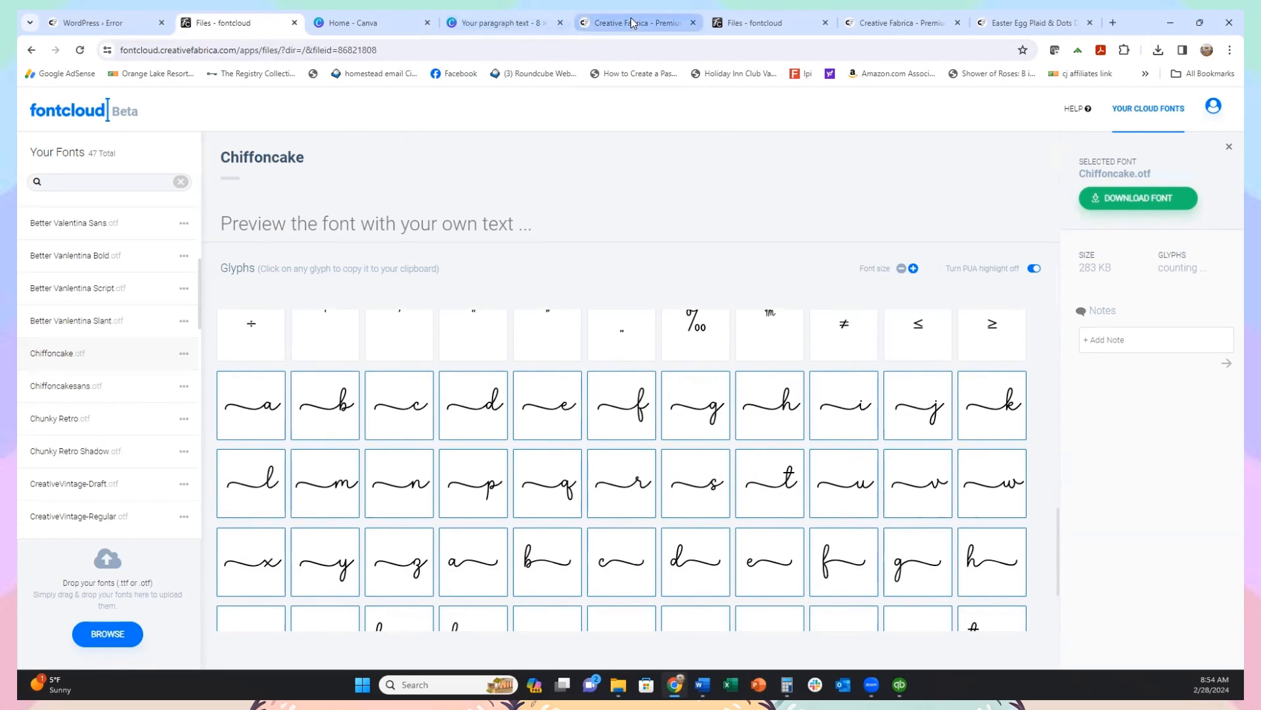
click(507, 24)
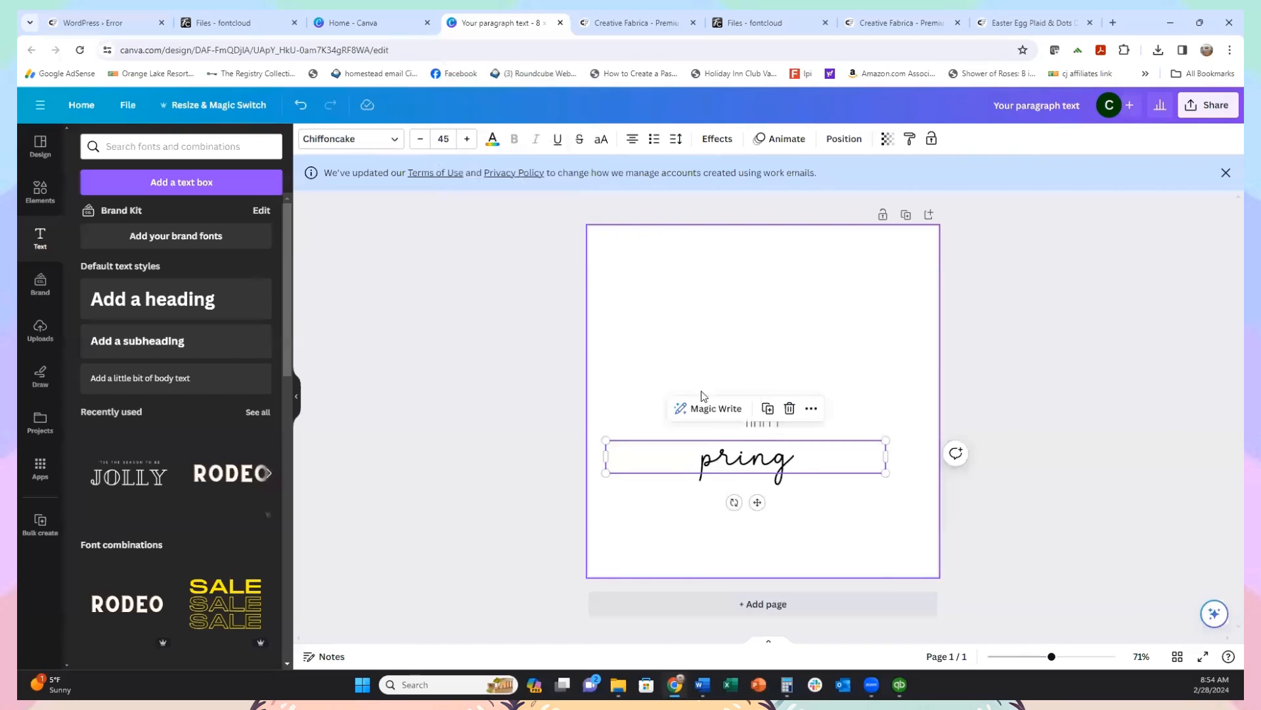
click(701, 457)
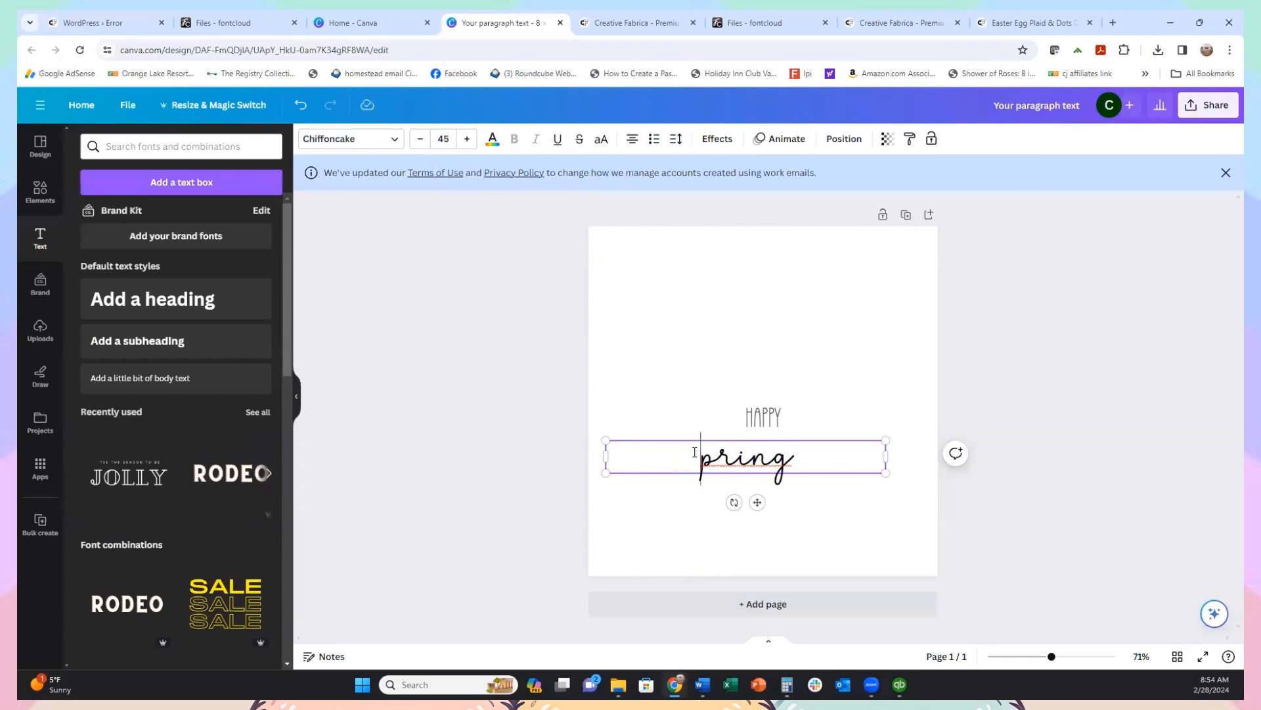
key(ctrl+v)
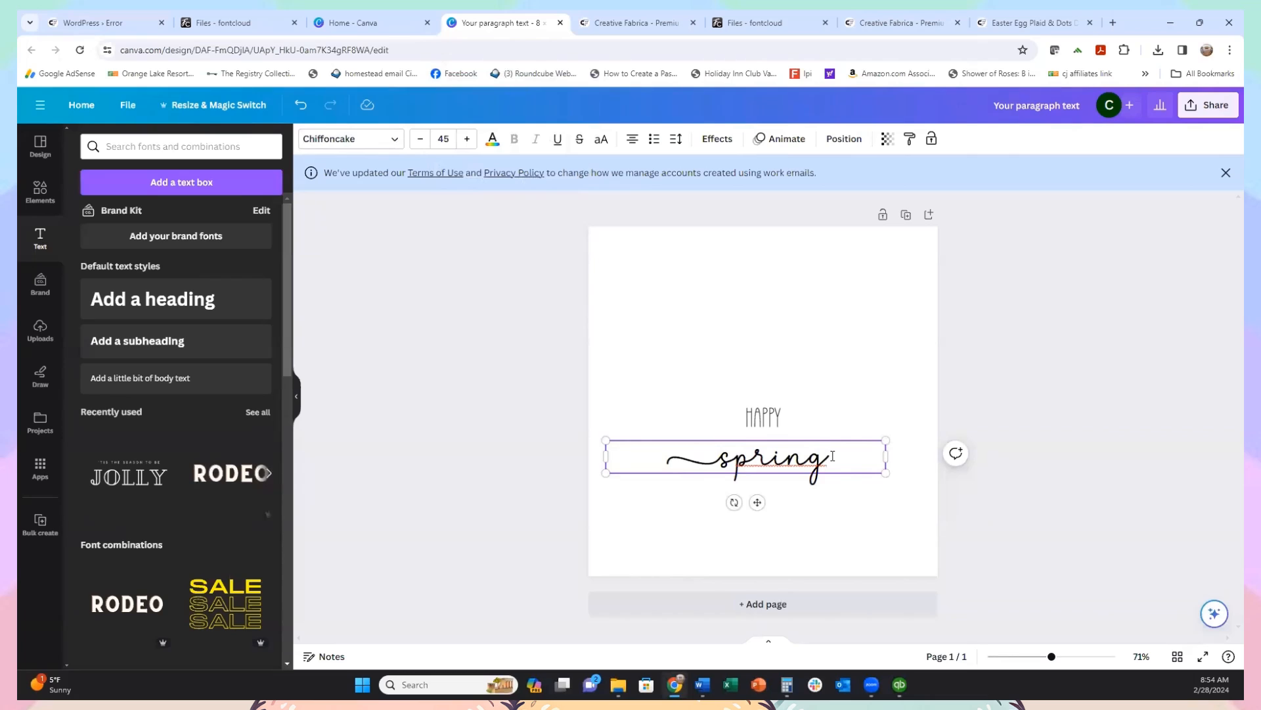
Step: Replace the final g of "spring" with Chiffoncake's lowercase g glyph with a trailing swash, copied from Fontcloud
key(BackSpace)
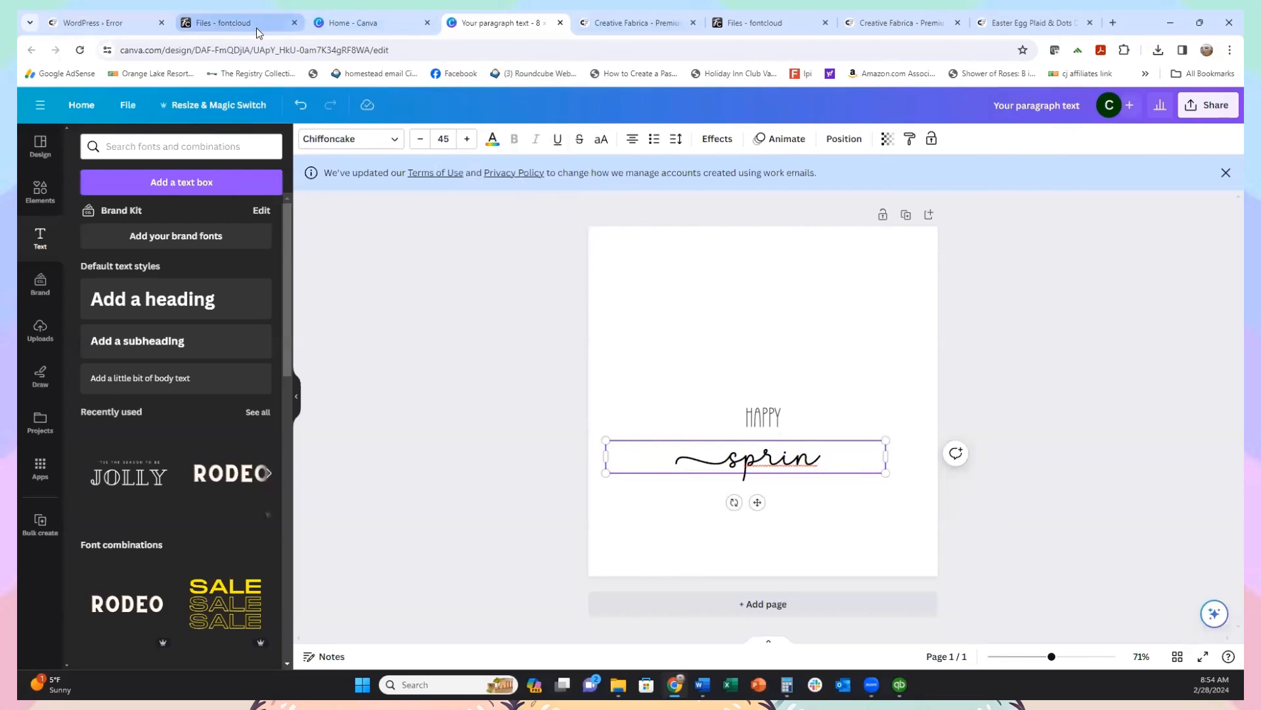
click(257, 28)
scroll(647, 457, down, 2)
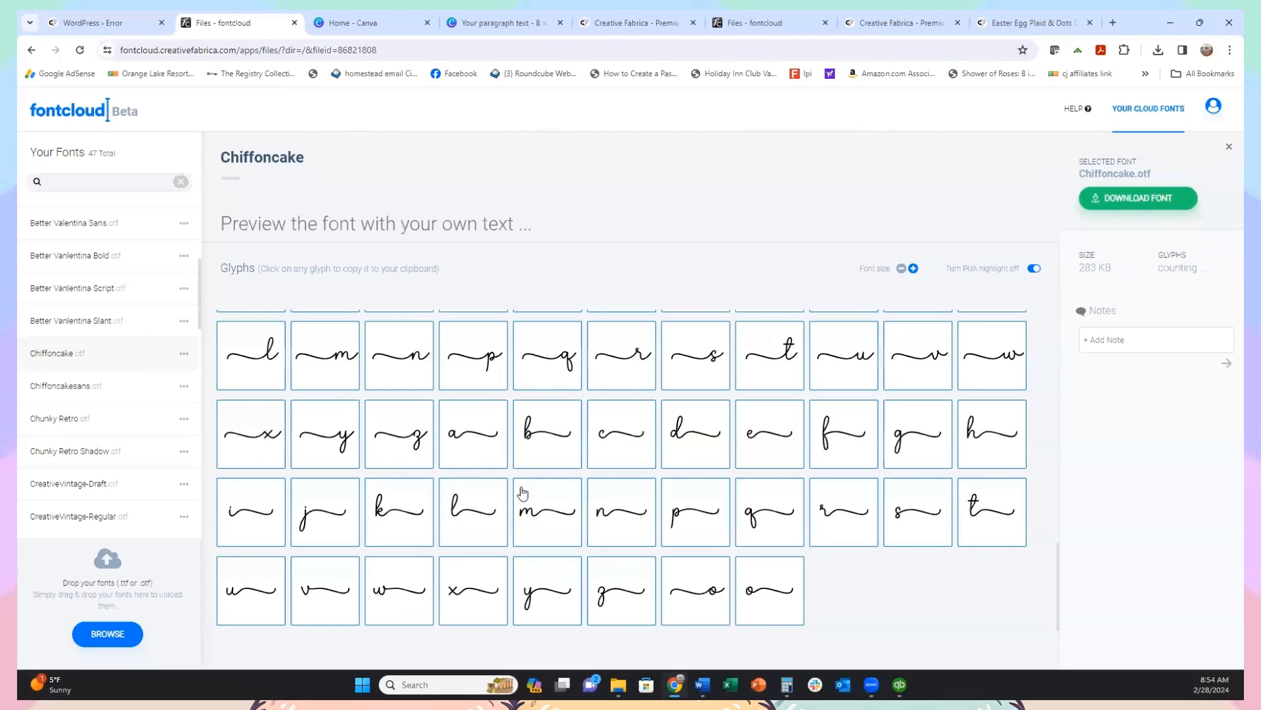
click(915, 444)
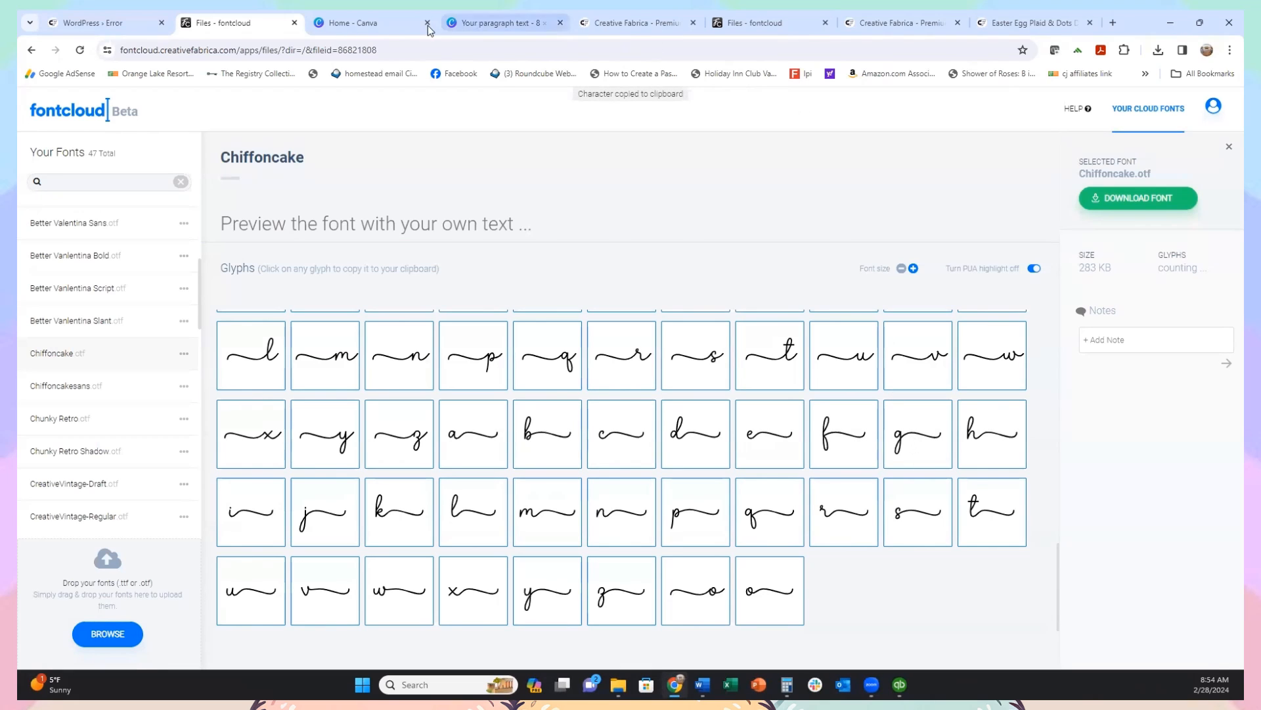
click(492, 23)
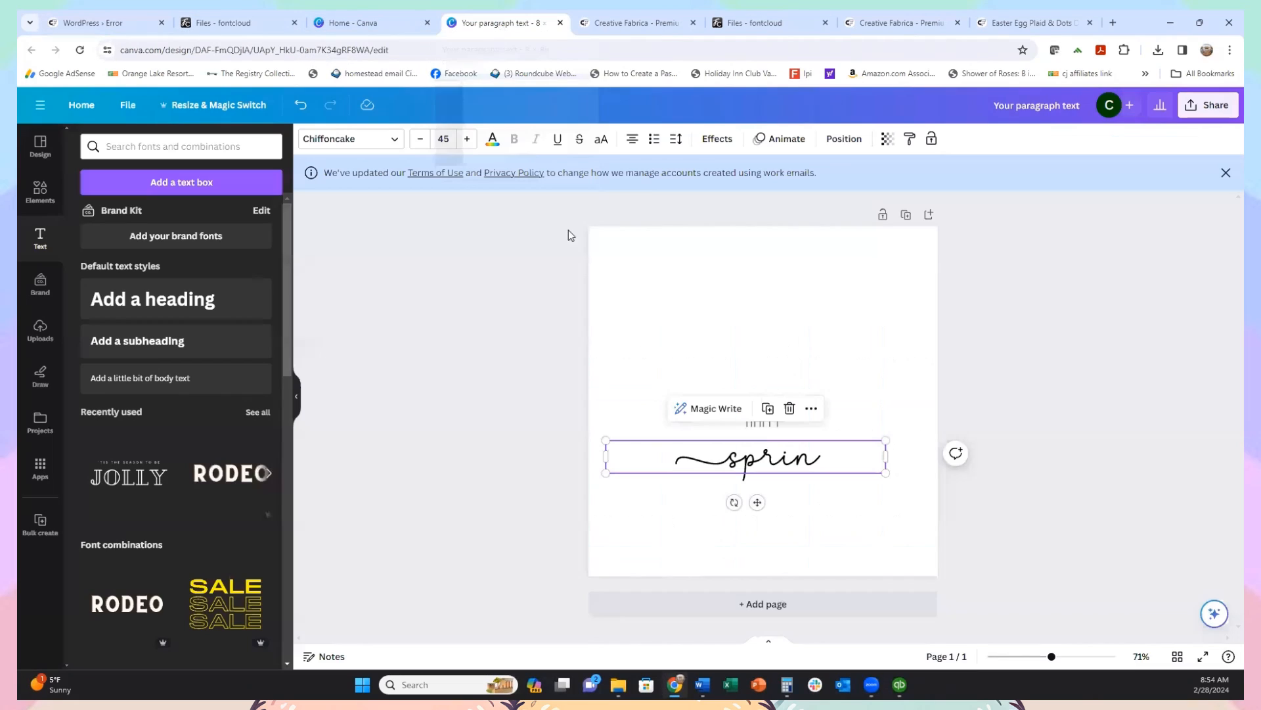
click(824, 458)
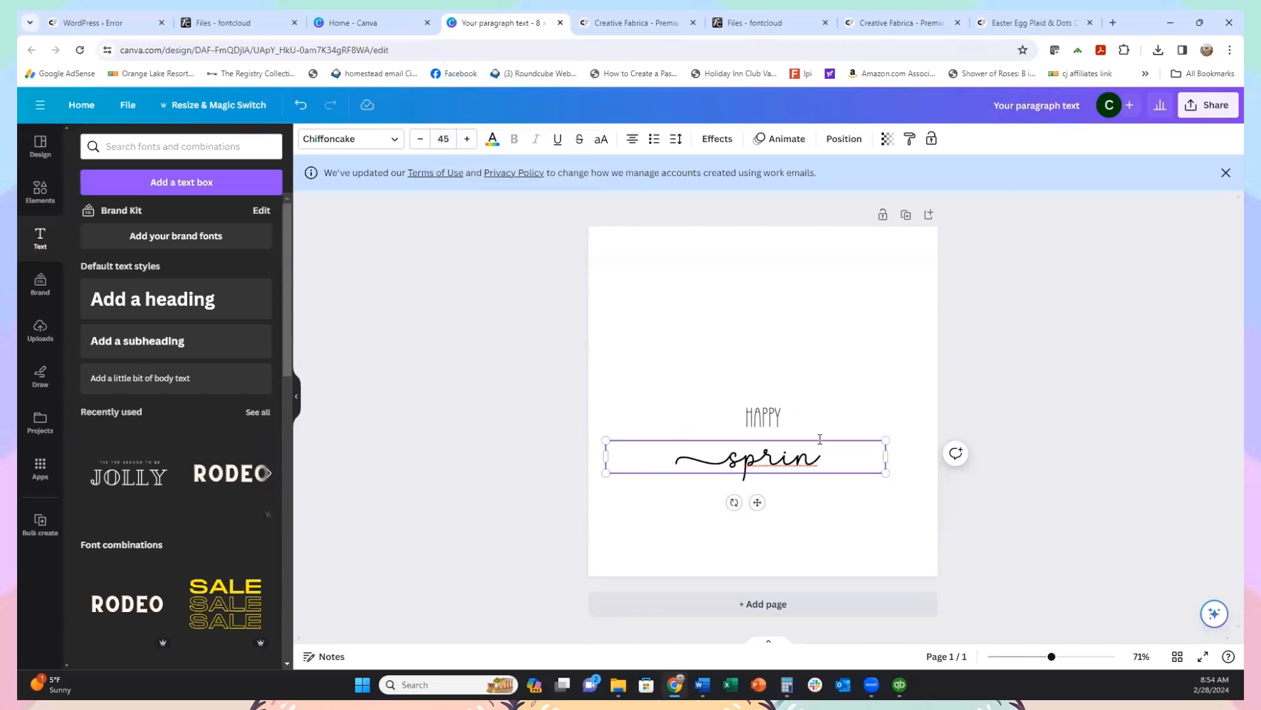
text(g)
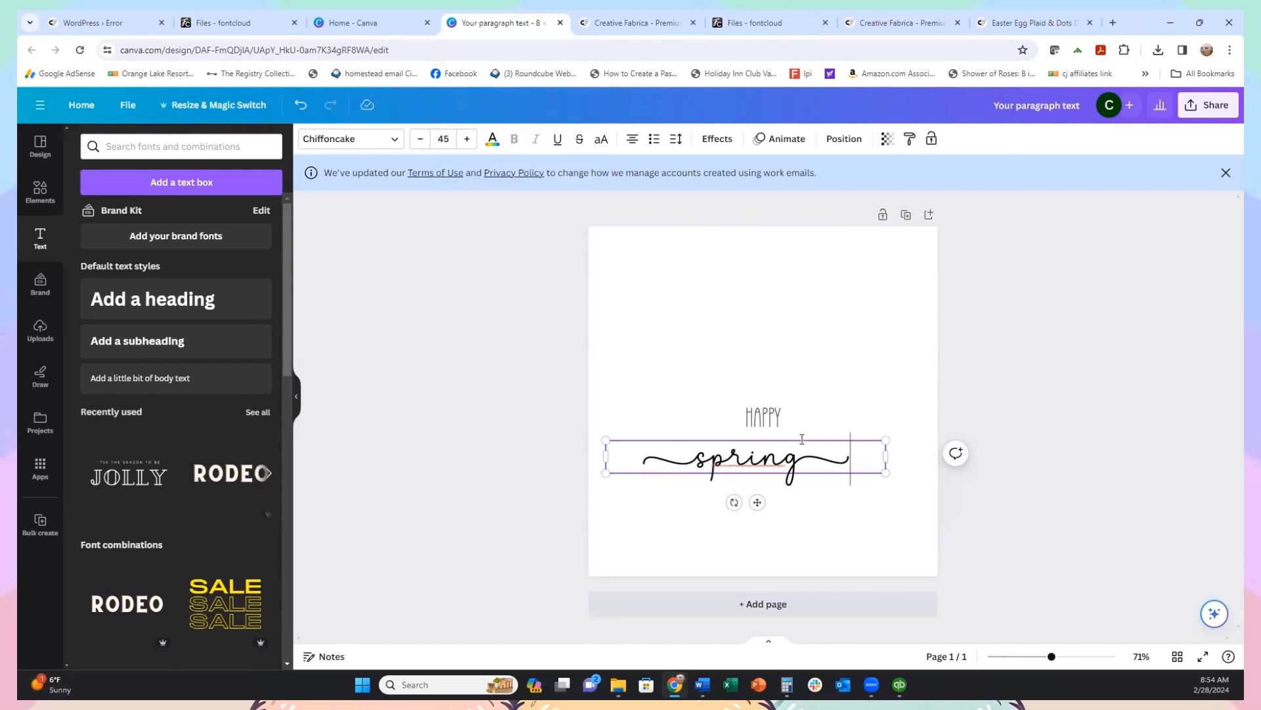
Step: Enlarge the HAPPY text to about size 320 and centre it horizontally on the page, directly above "spring"
click(775, 428)
drag(742, 392, 583, 320)
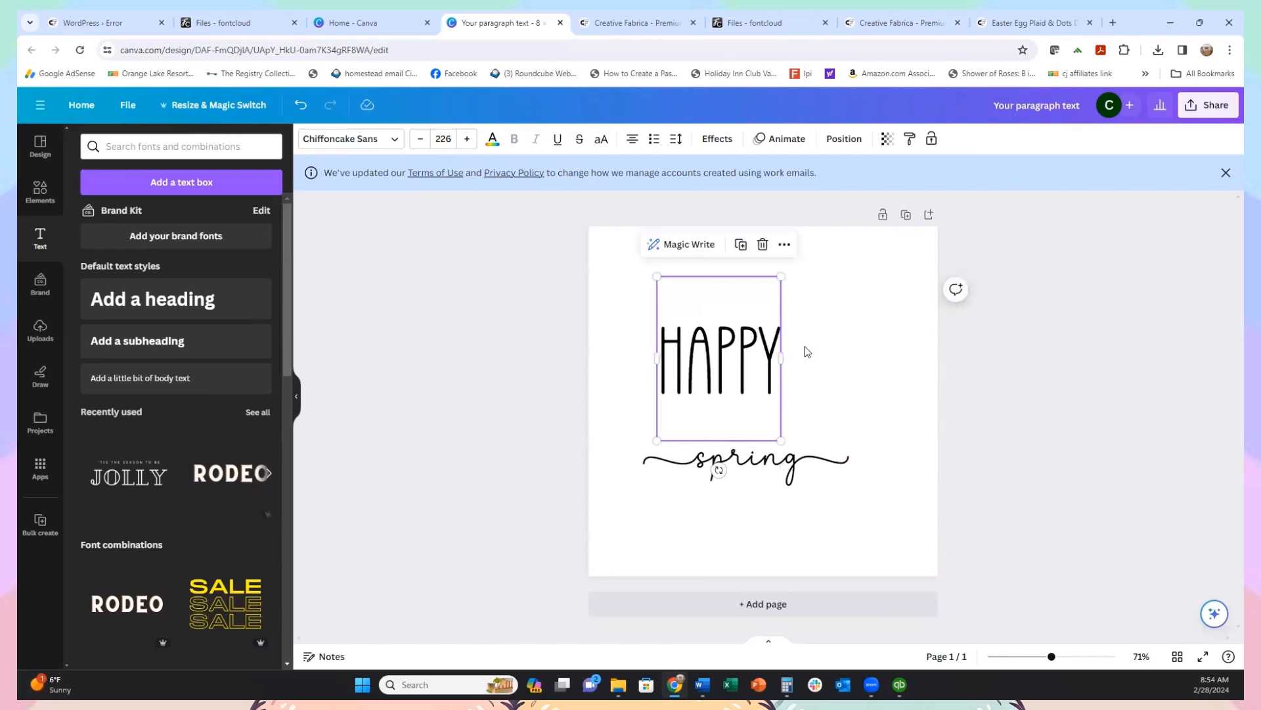
click(774, 463)
click(777, 393)
drag(780, 439, 844, 500)
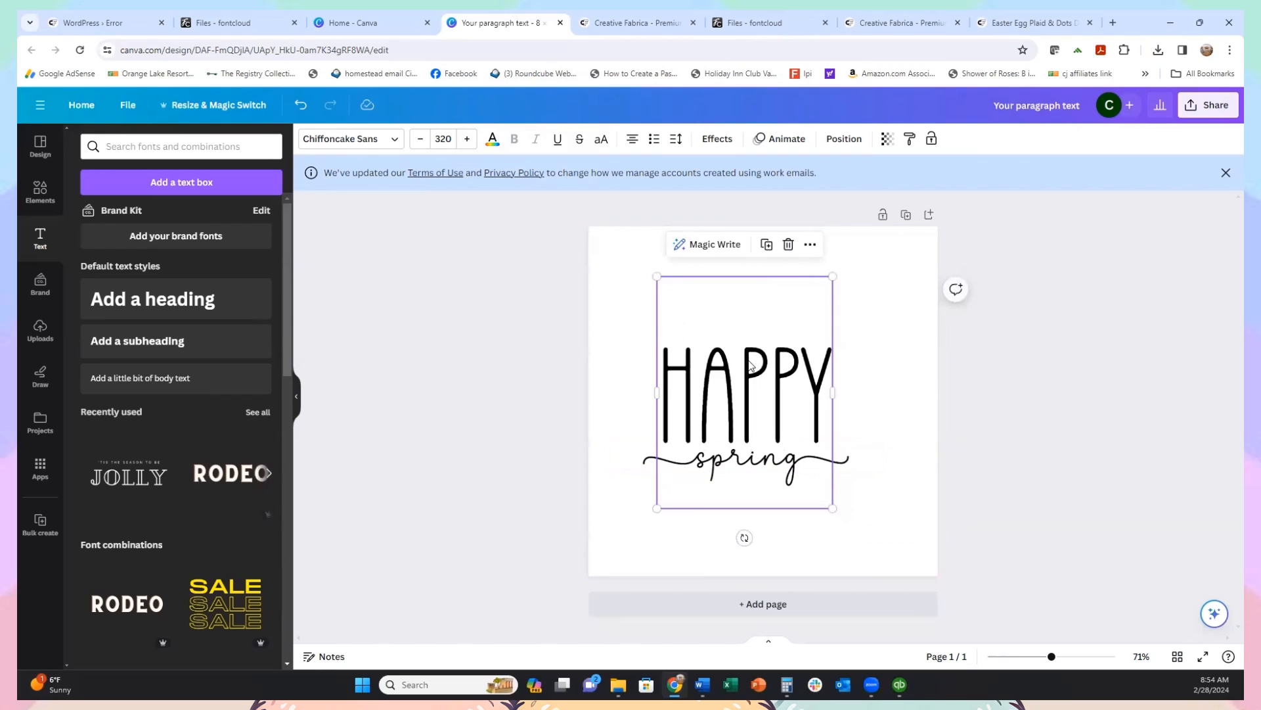
drag(757, 356, 775, 358)
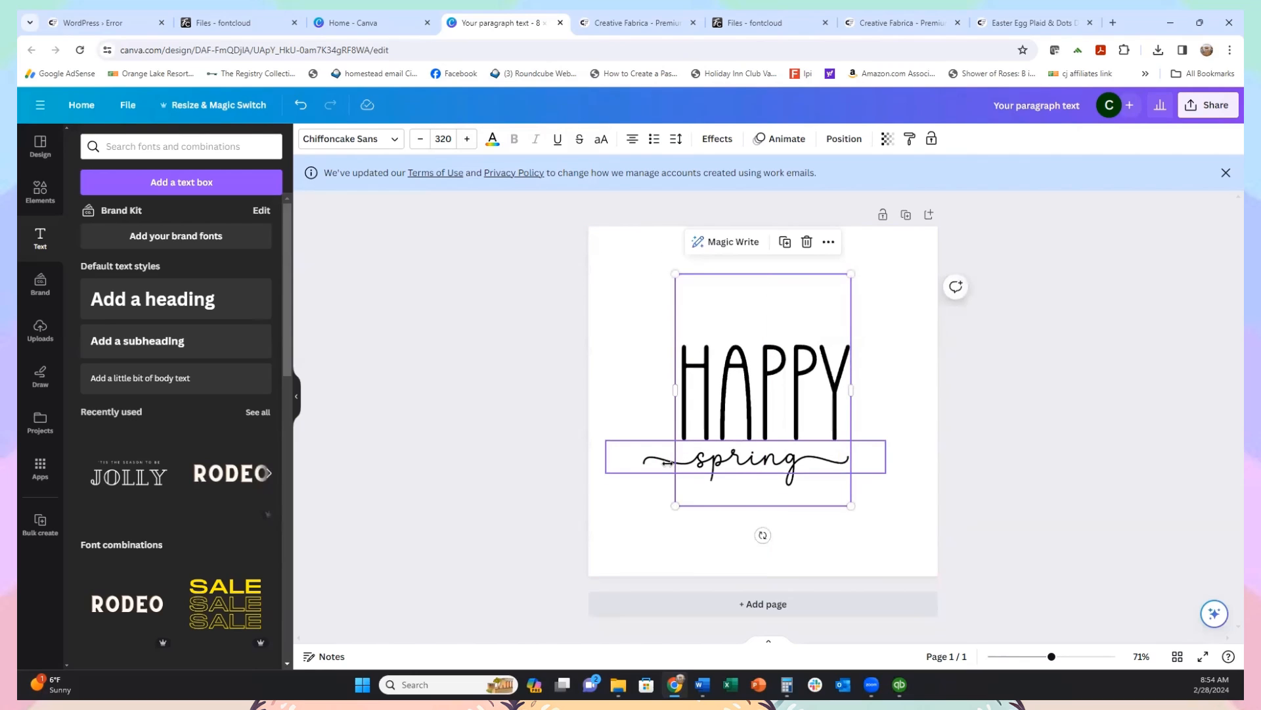
Step: Enlarge the script word "spring" so its swashes span most of the page width beneath HAPPY
click(661, 469)
drag(661, 469, 563, 387)
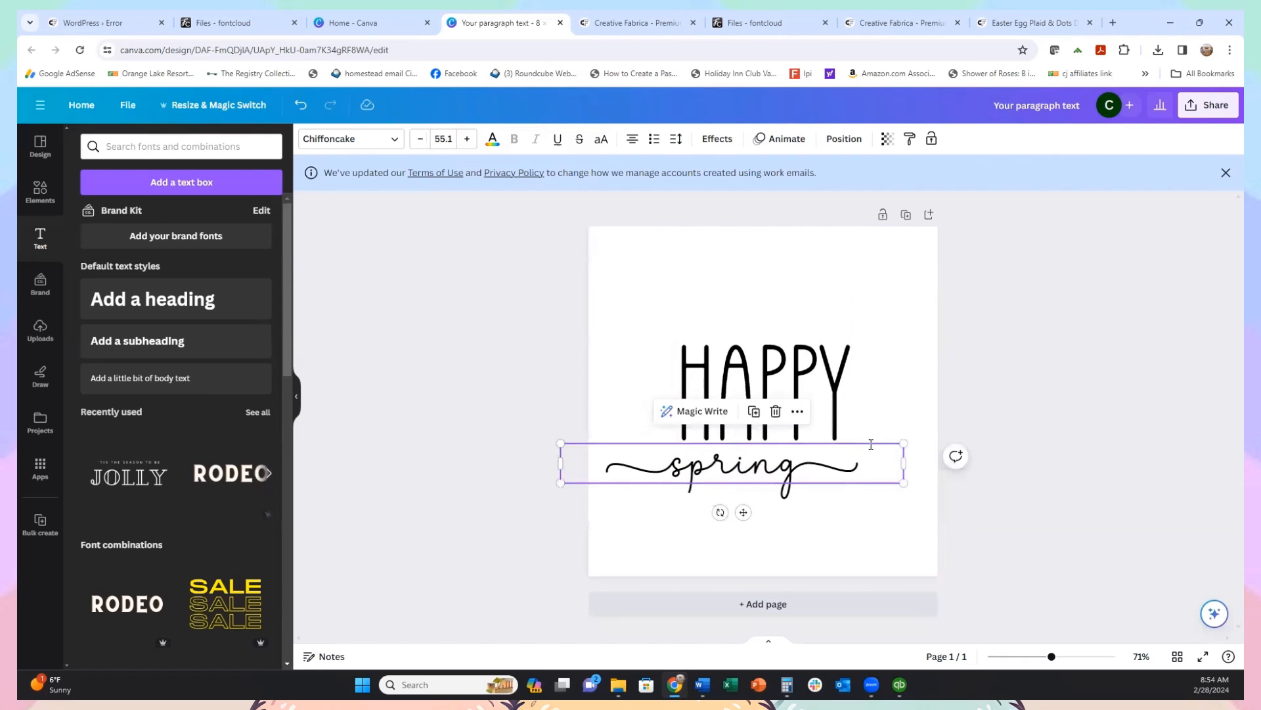
drag(906, 436, 963, 384)
click(886, 372)
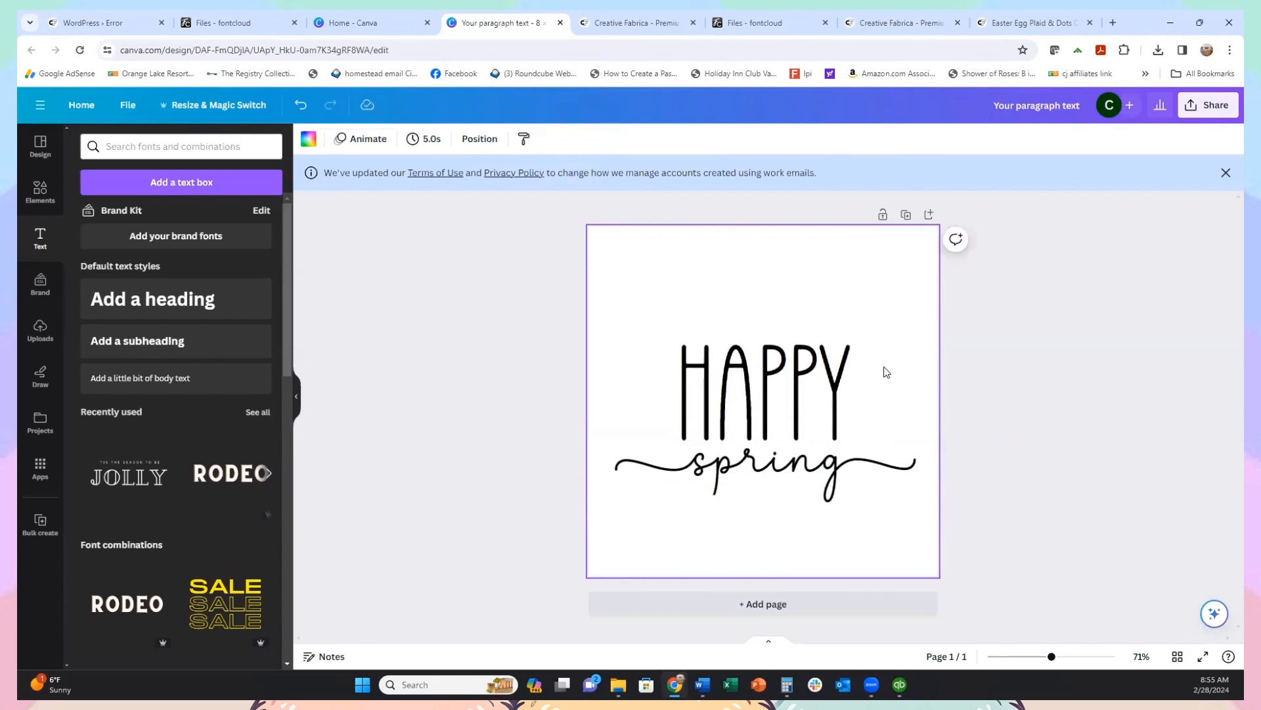
click(789, 412)
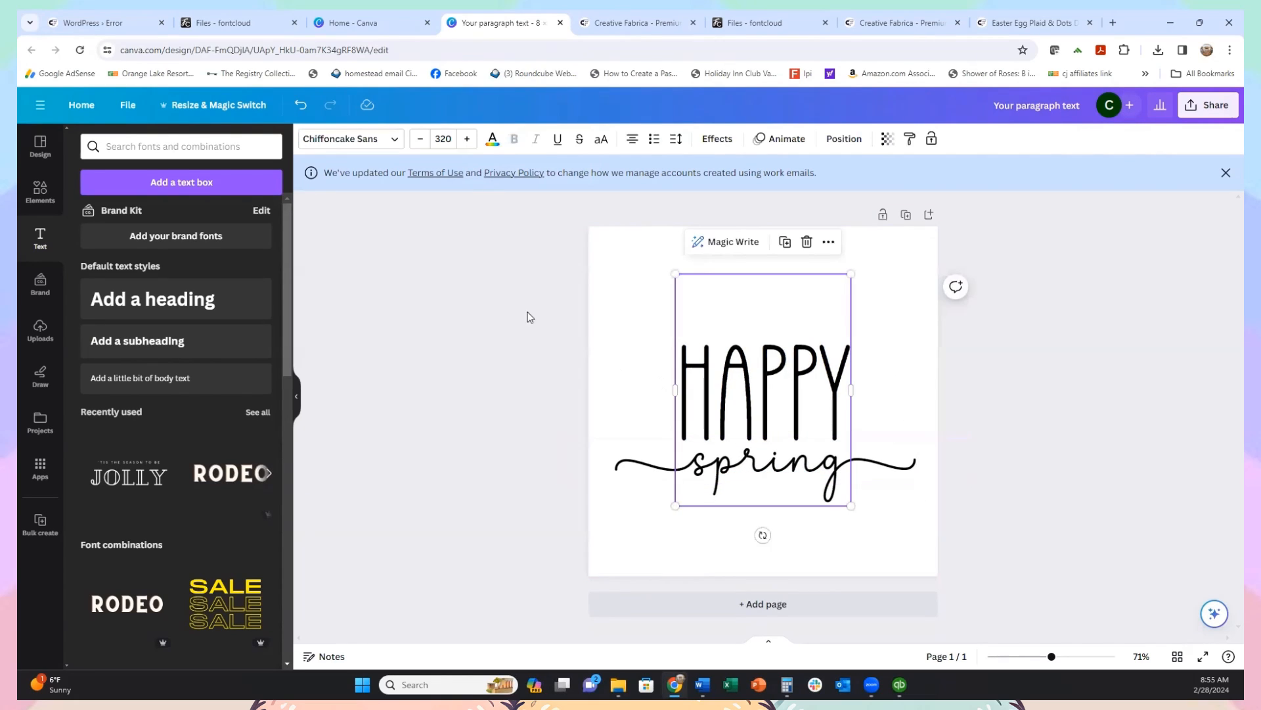
click(494, 139)
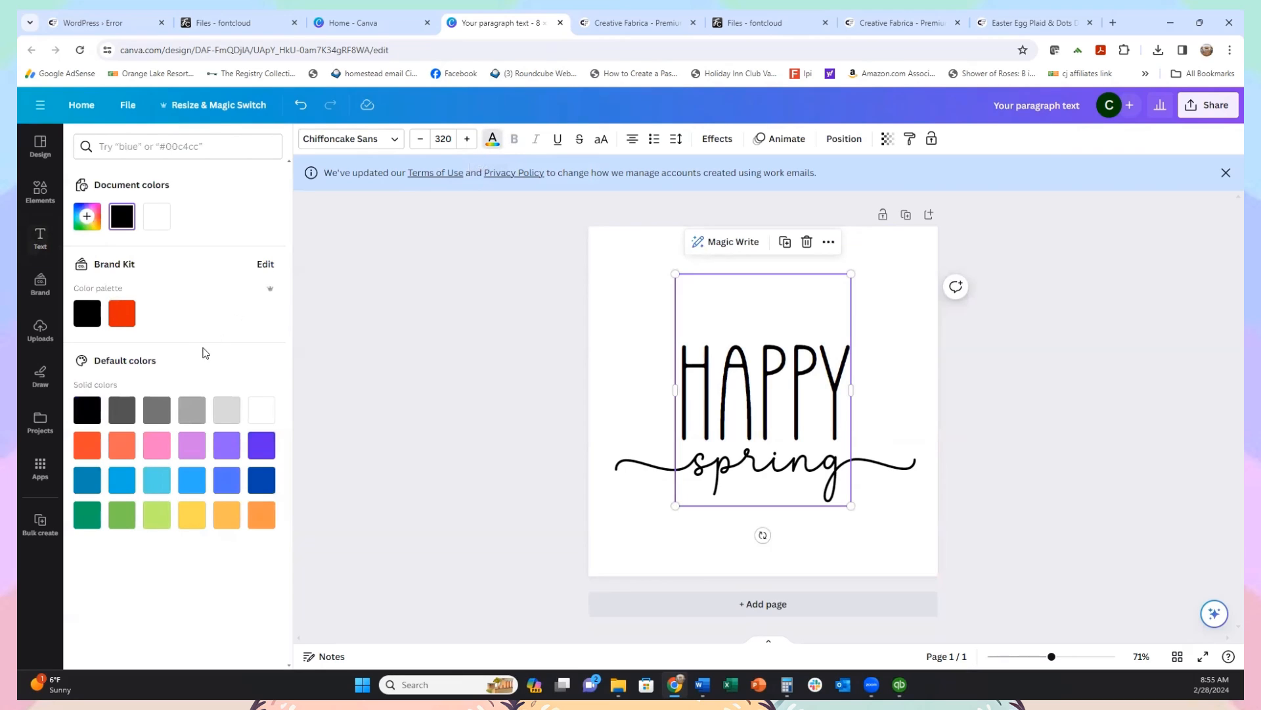
click(515, 301)
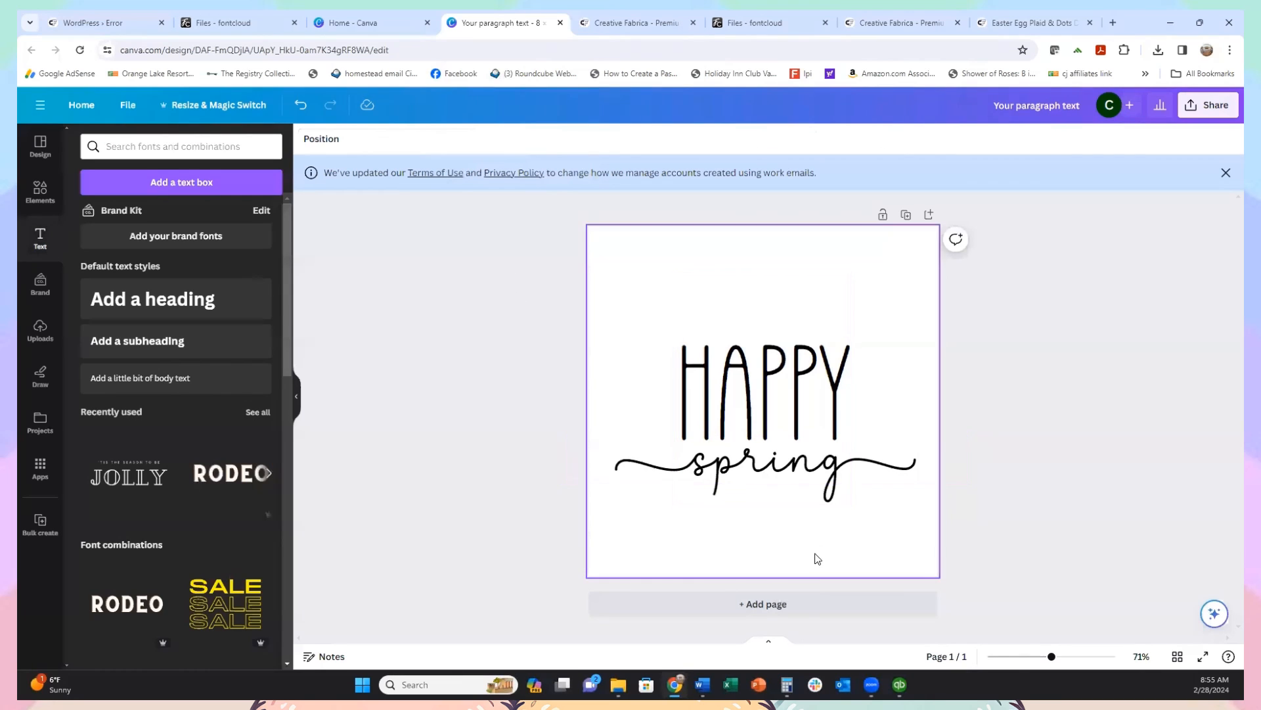
Step: Add a second blank page to the design
click(806, 608)
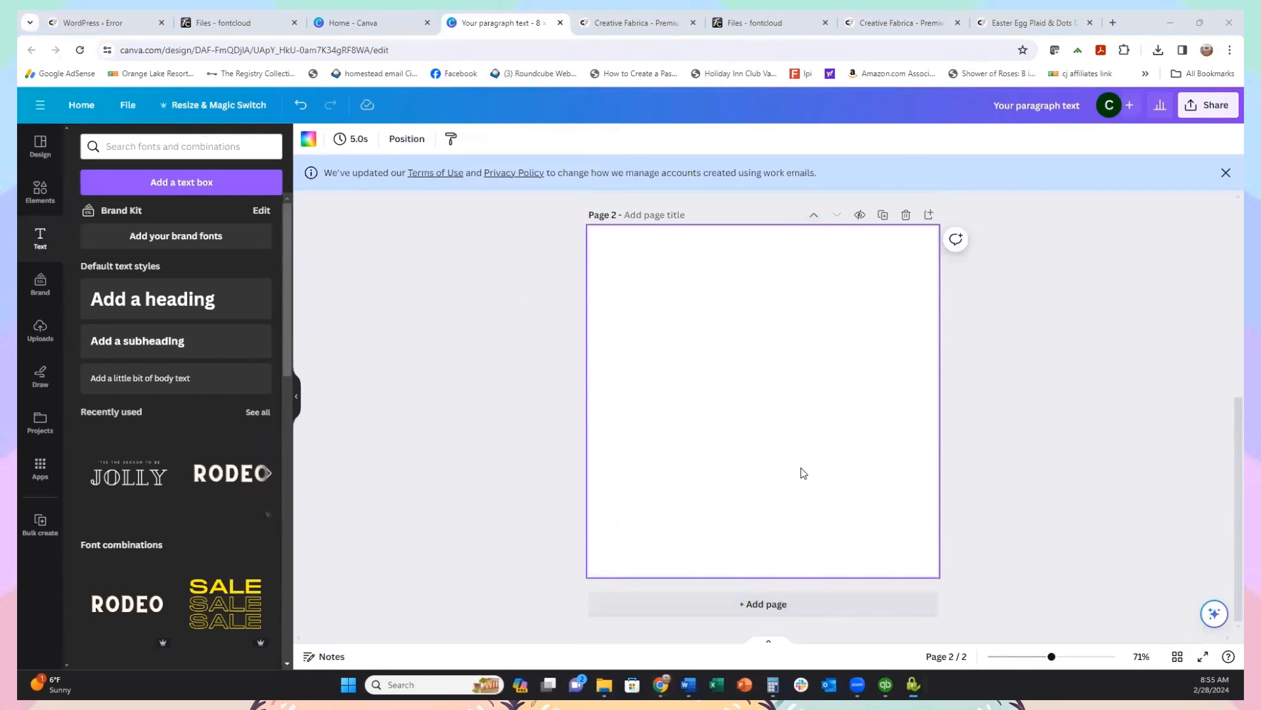
scroll(794, 450, up, 5)
scroll(841, 525, down, 3)
scroll(841, 578, down, 2)
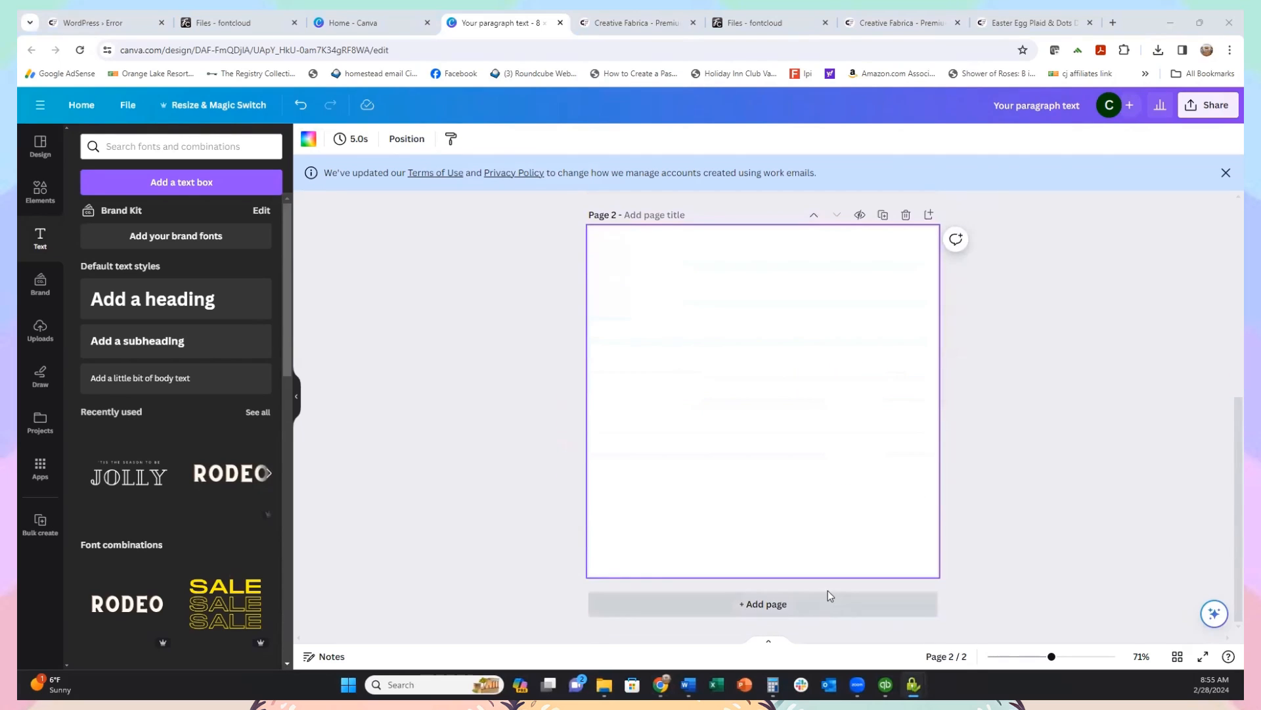
scroll(811, 526, up, 5)
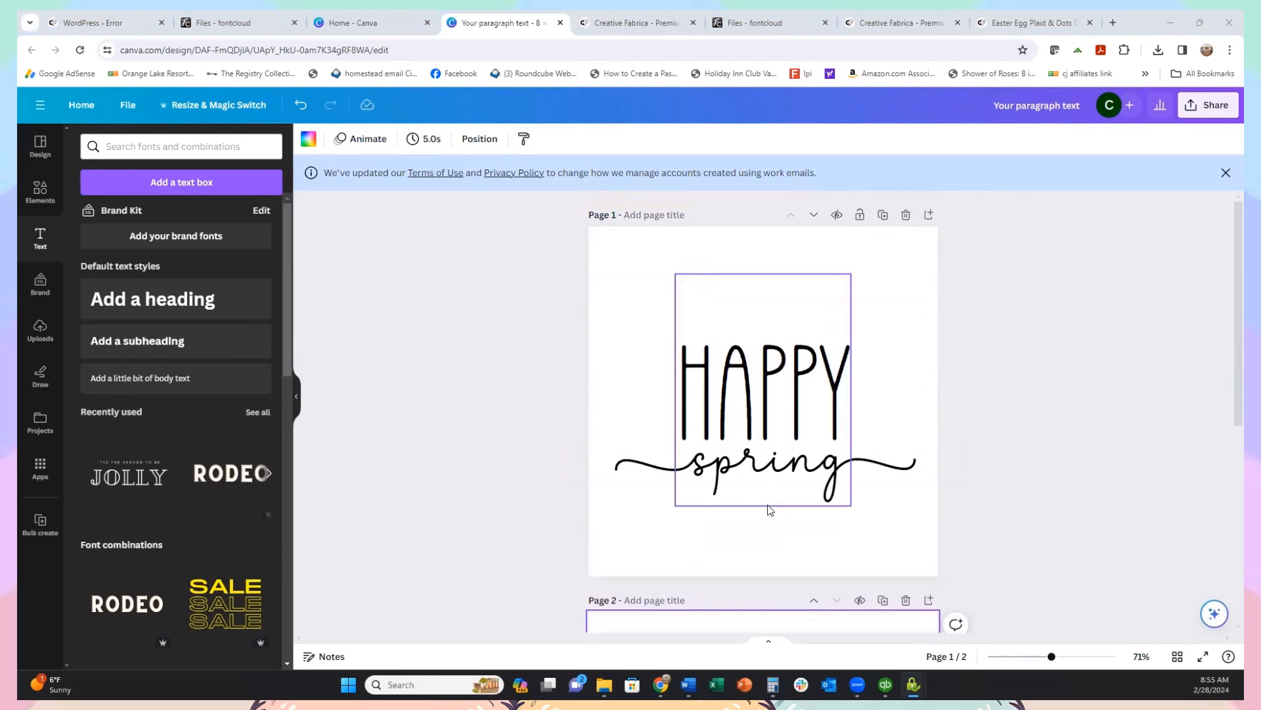
scroll(757, 501, down, 4)
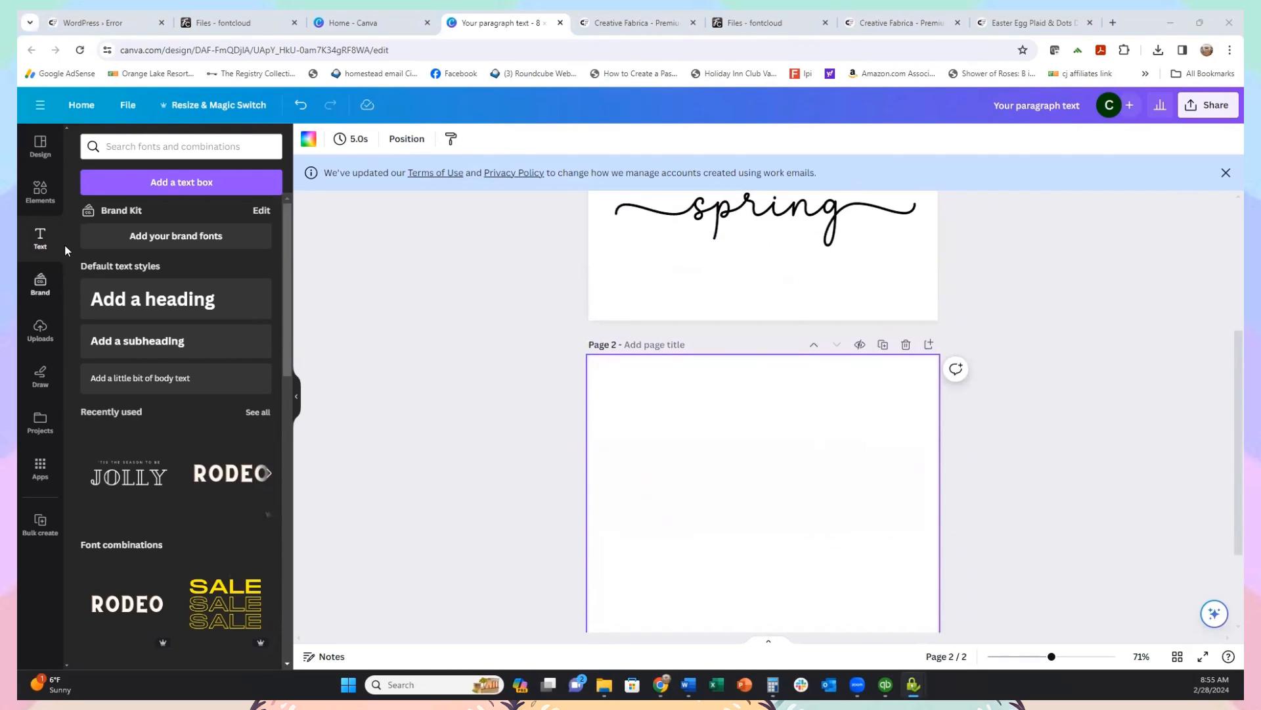
Step: Search the elements library for "spring" and limit the results to graphics
click(40, 193)
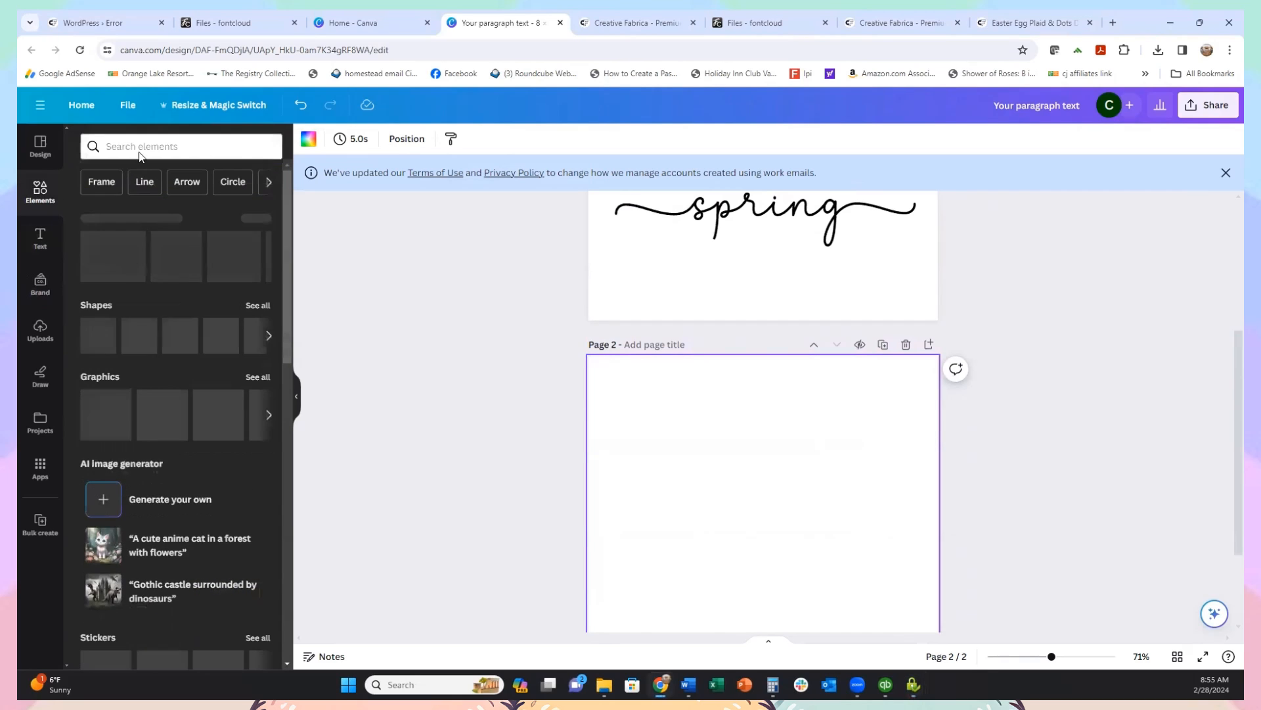
click(142, 147)
text(dp)
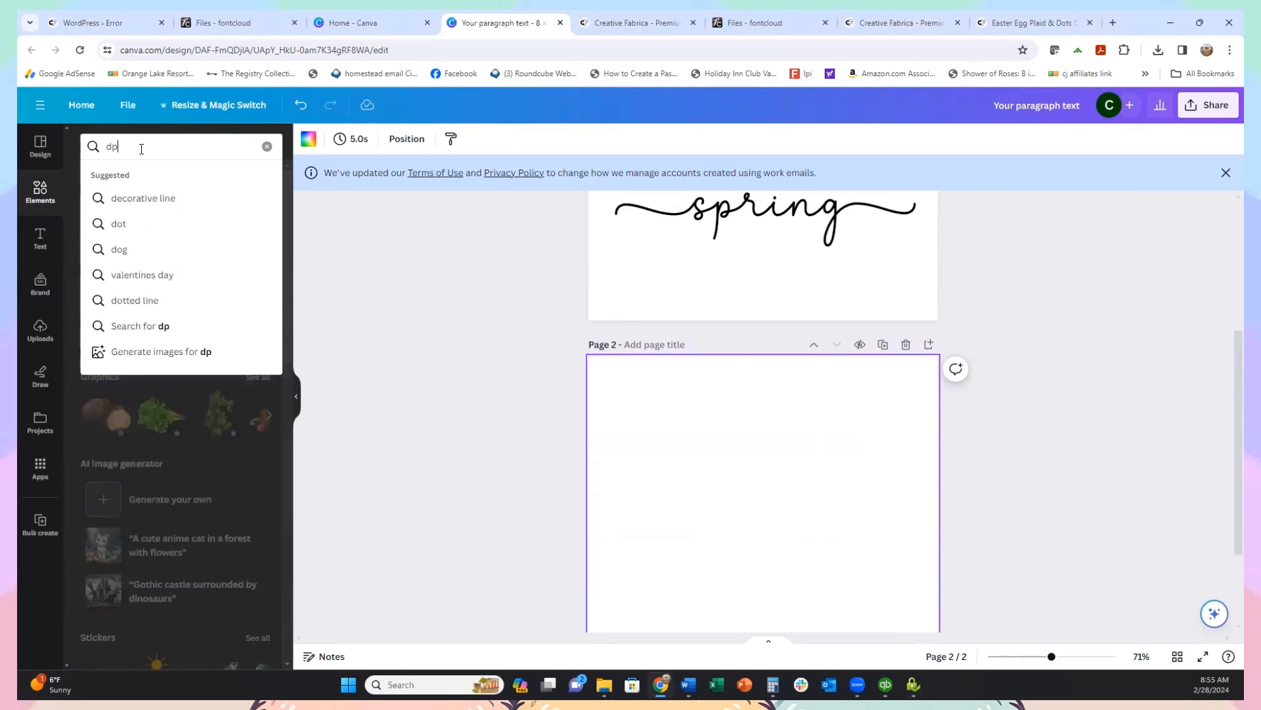
key(BackSpace)
key(BackSpace)
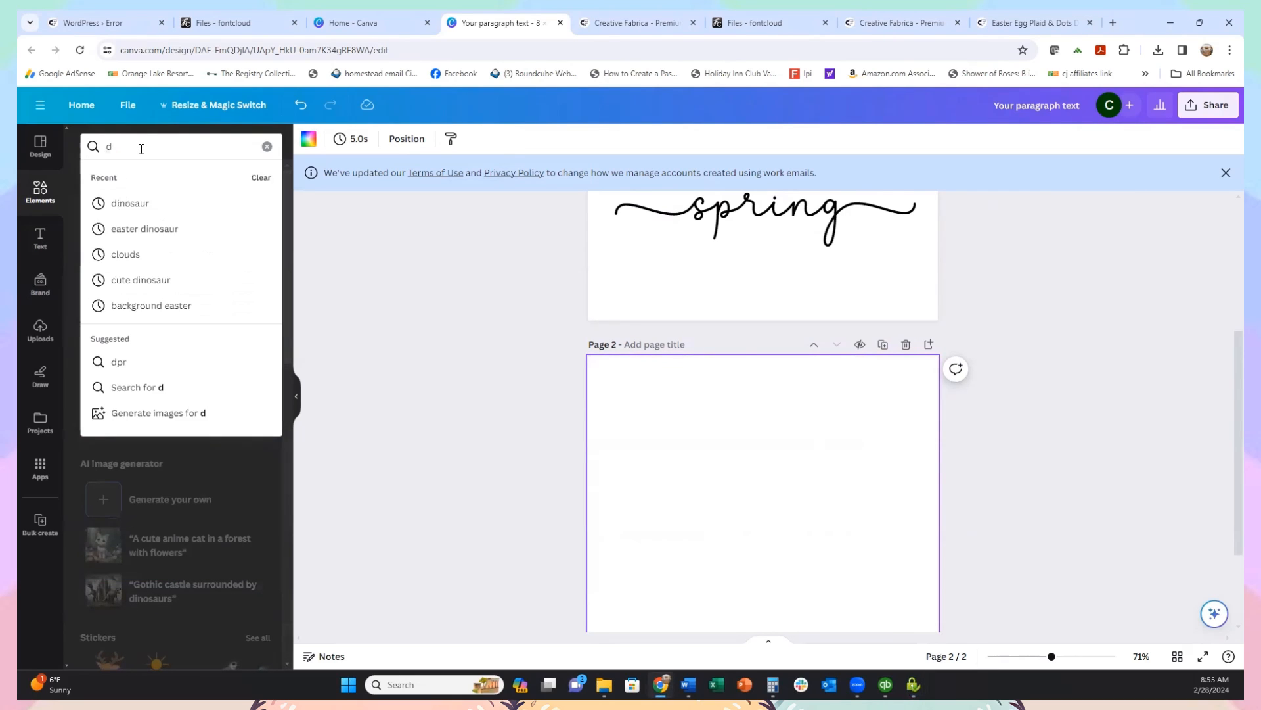
text(spring)
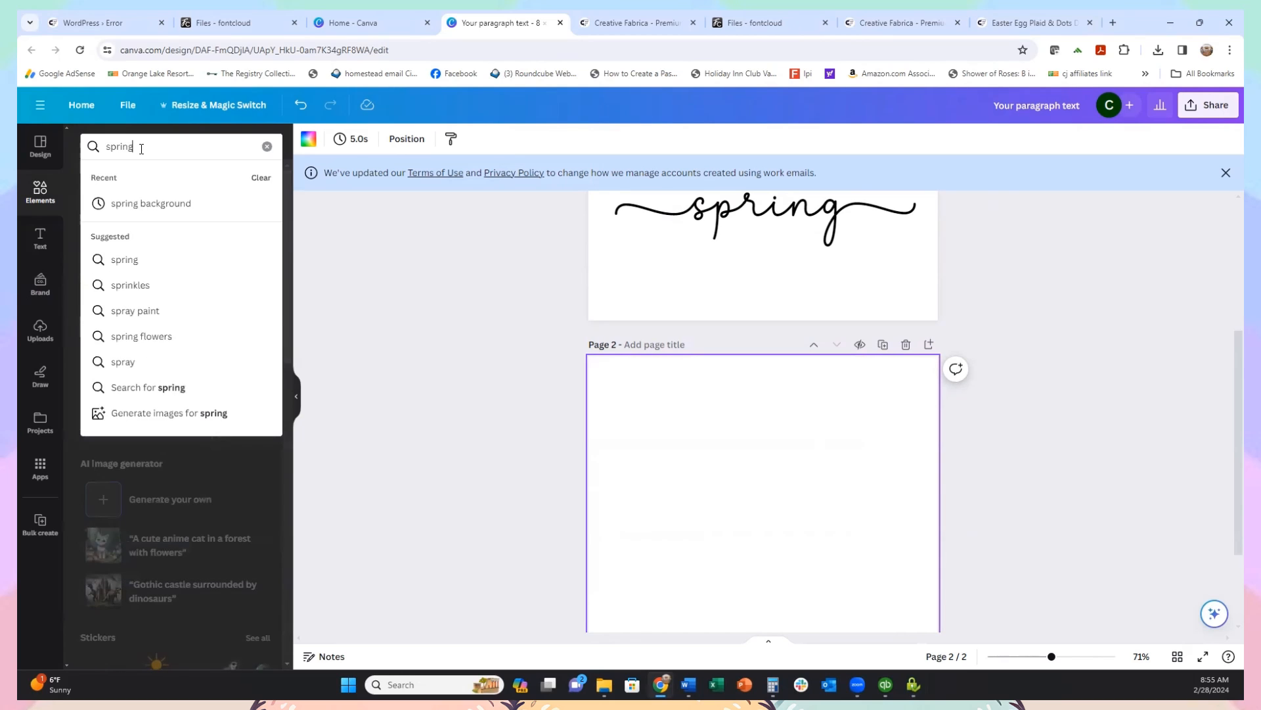
key(Return)
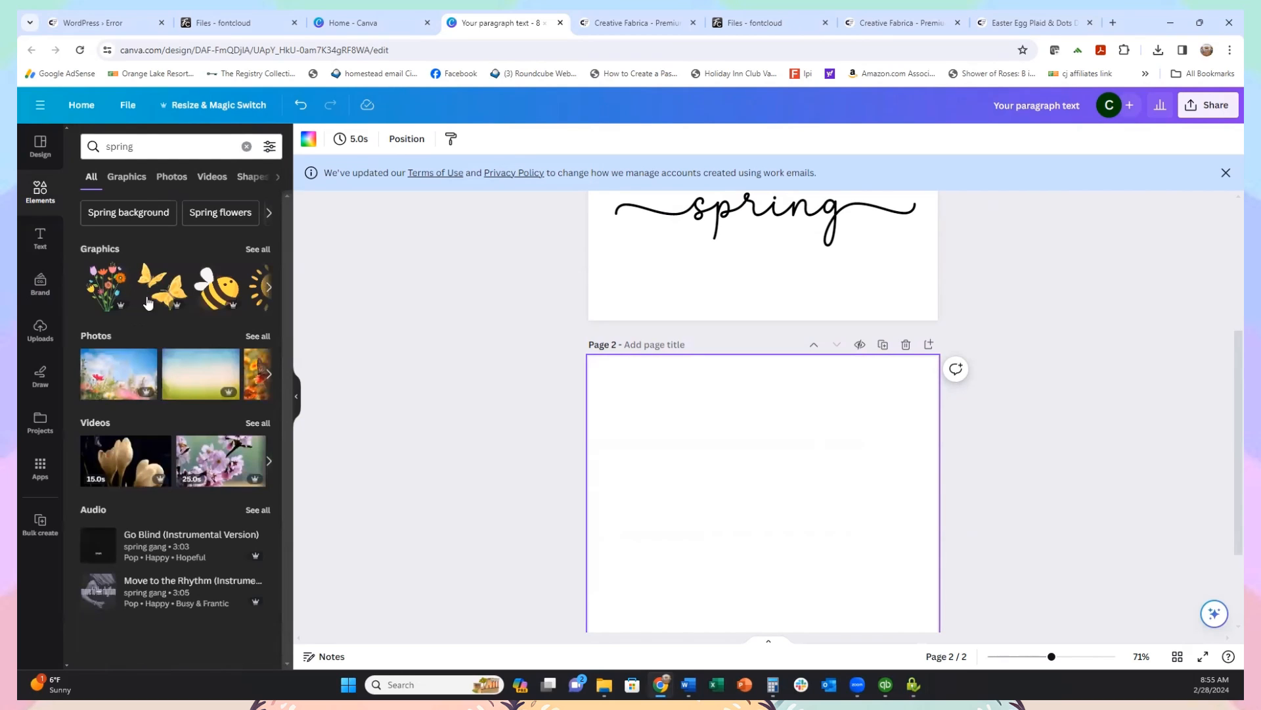
click(121, 178)
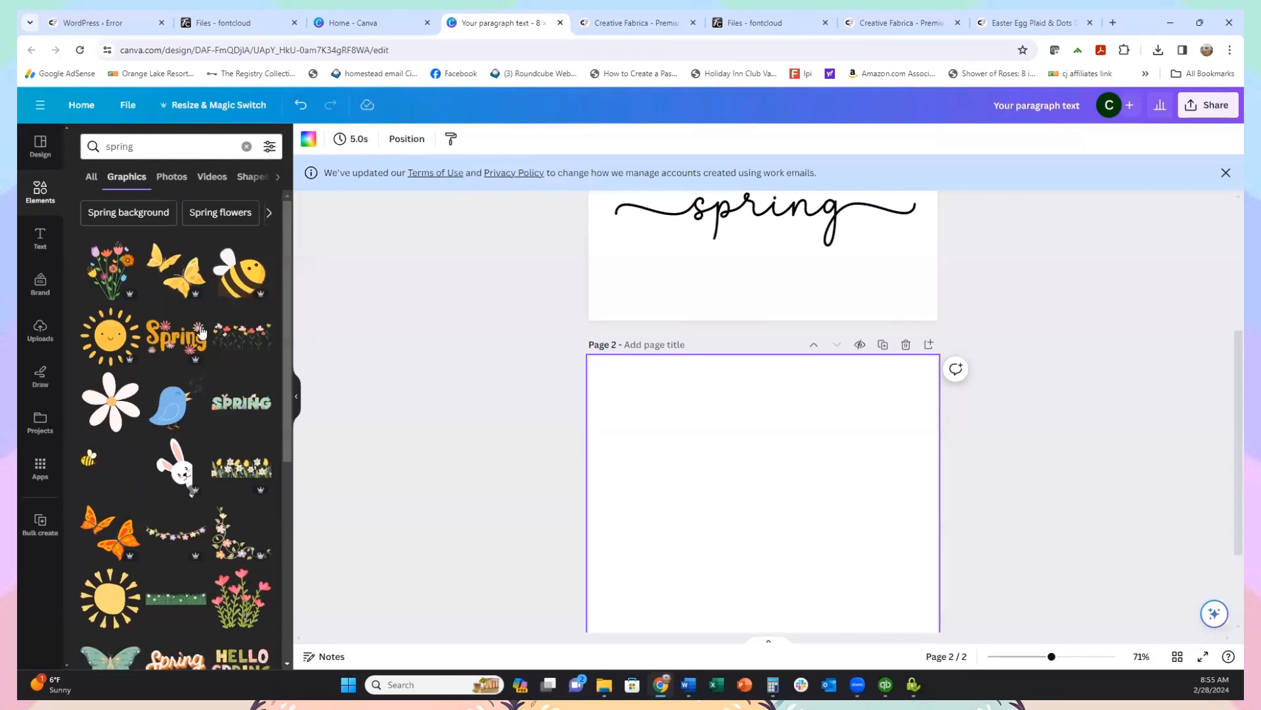
Step: Add the graphic of three yellow, pink and blue bunnies to page 2
scroll(182, 339, down, 6)
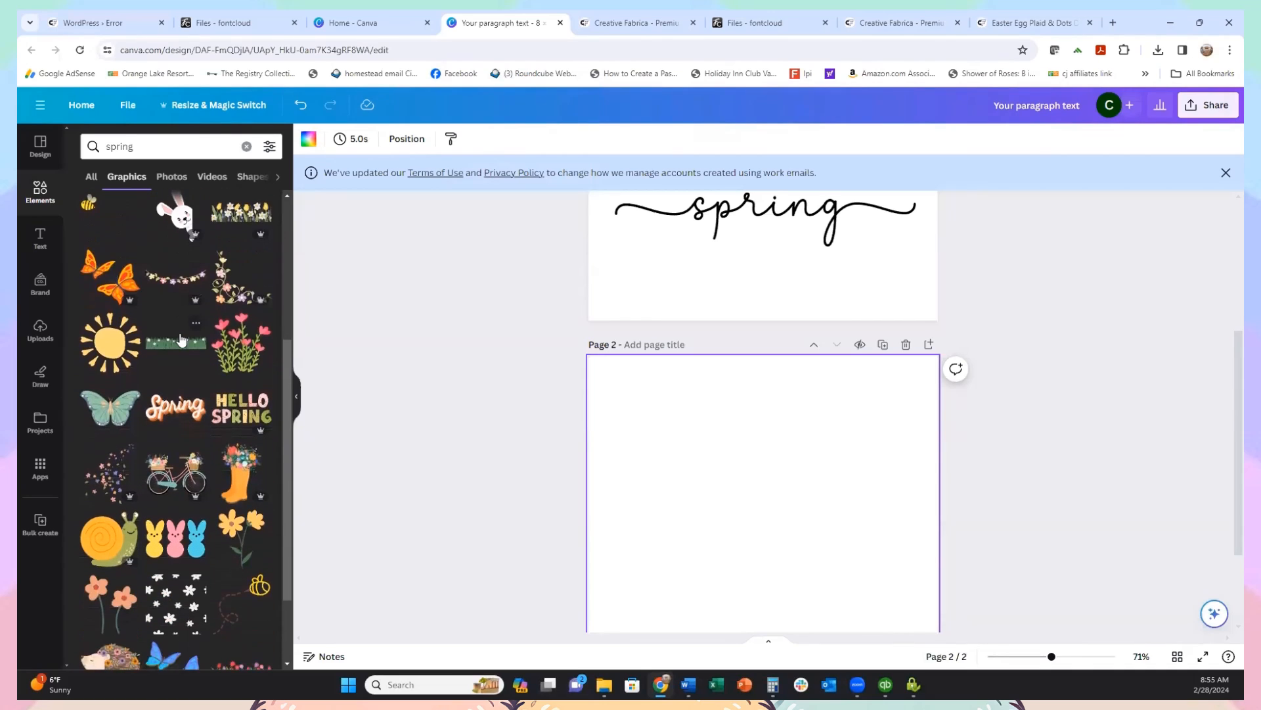
scroll(179, 339, down, 1)
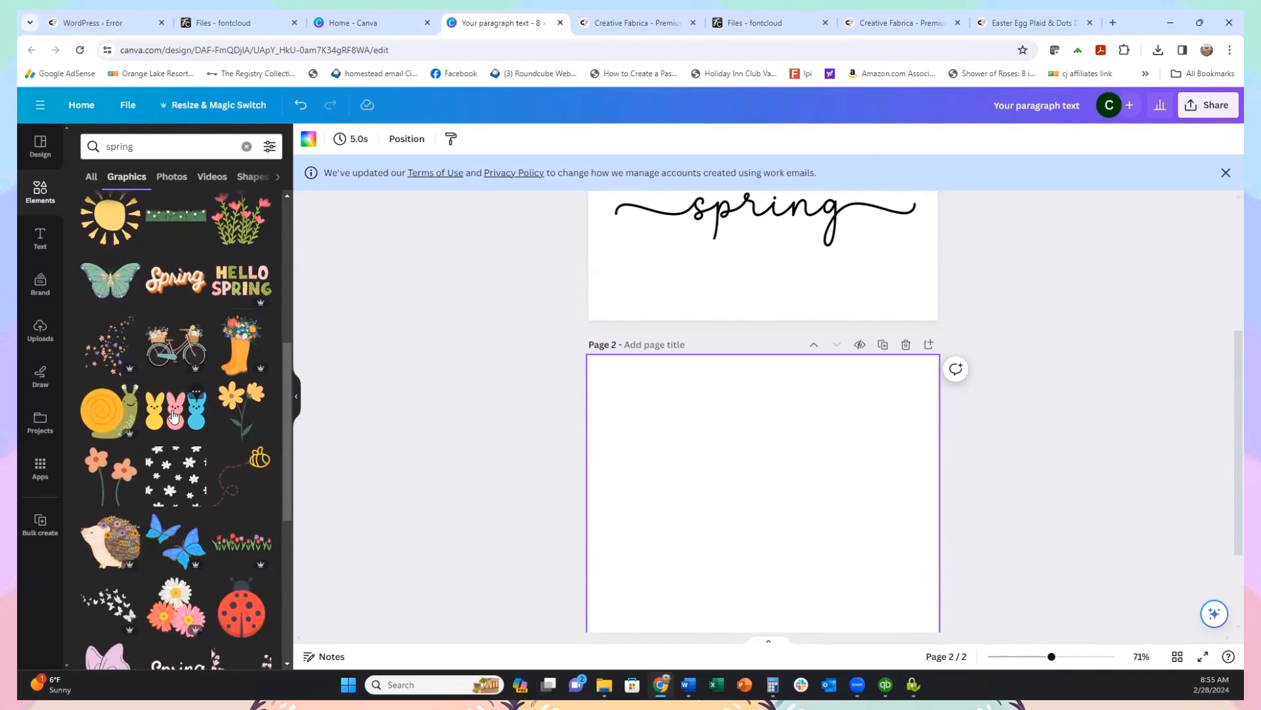
click(174, 416)
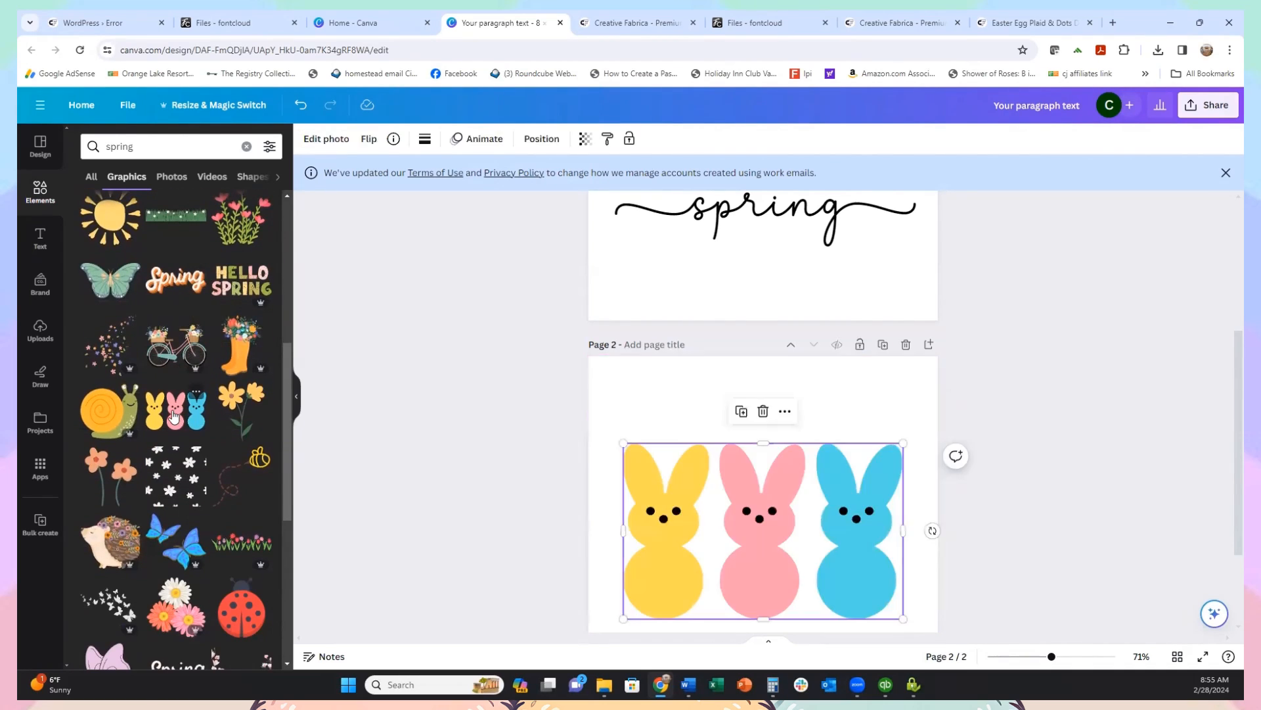
Step: Add the orange-shelled snail graphic to page 2 and place it above the pink and blue bunnies
click(99, 424)
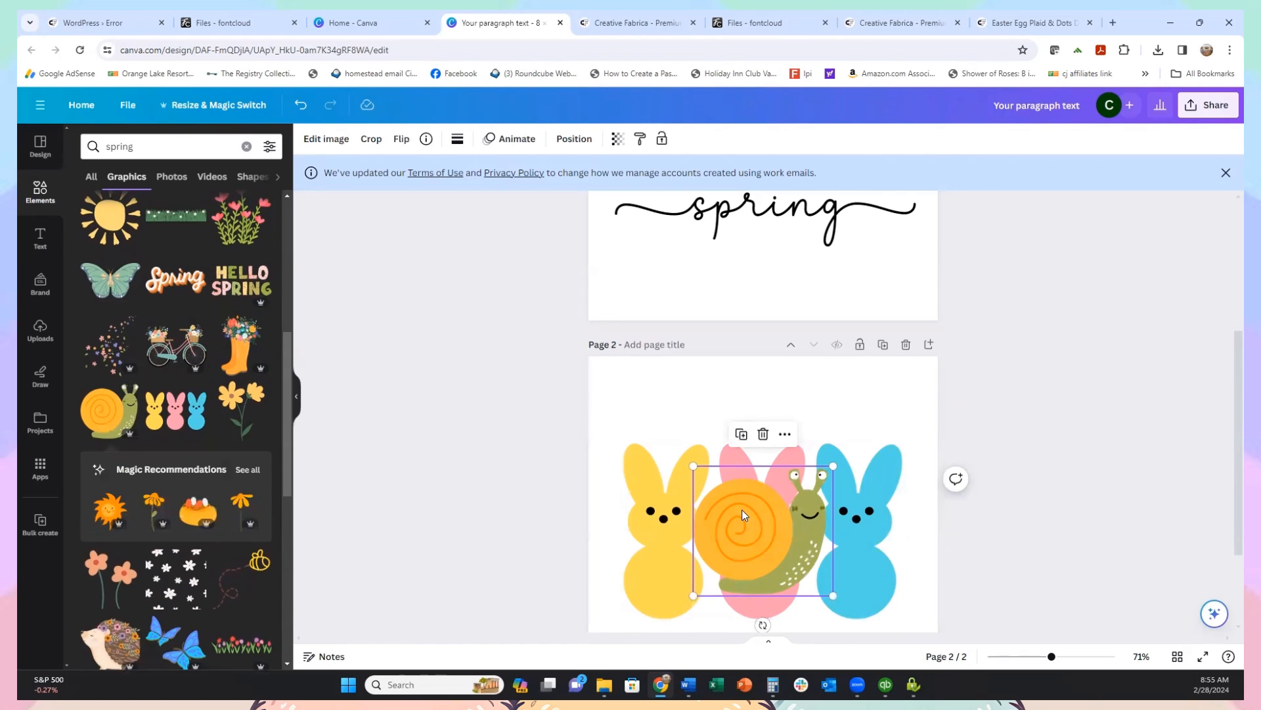
drag(730, 509, 787, 417)
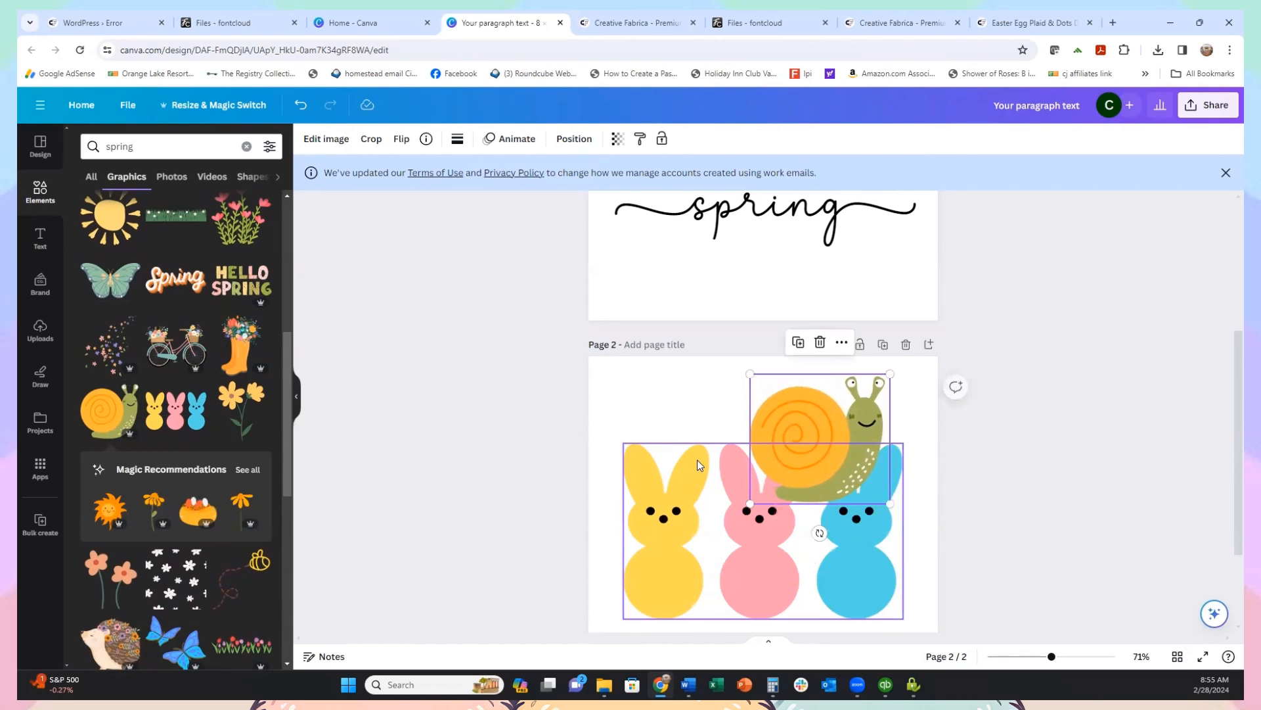
Step: Open the text colours for HAPPY and compare the offered photo colours with the graphics on page 2
scroll(683, 437, up, 3)
scroll(684, 441, up, 2)
click(751, 384)
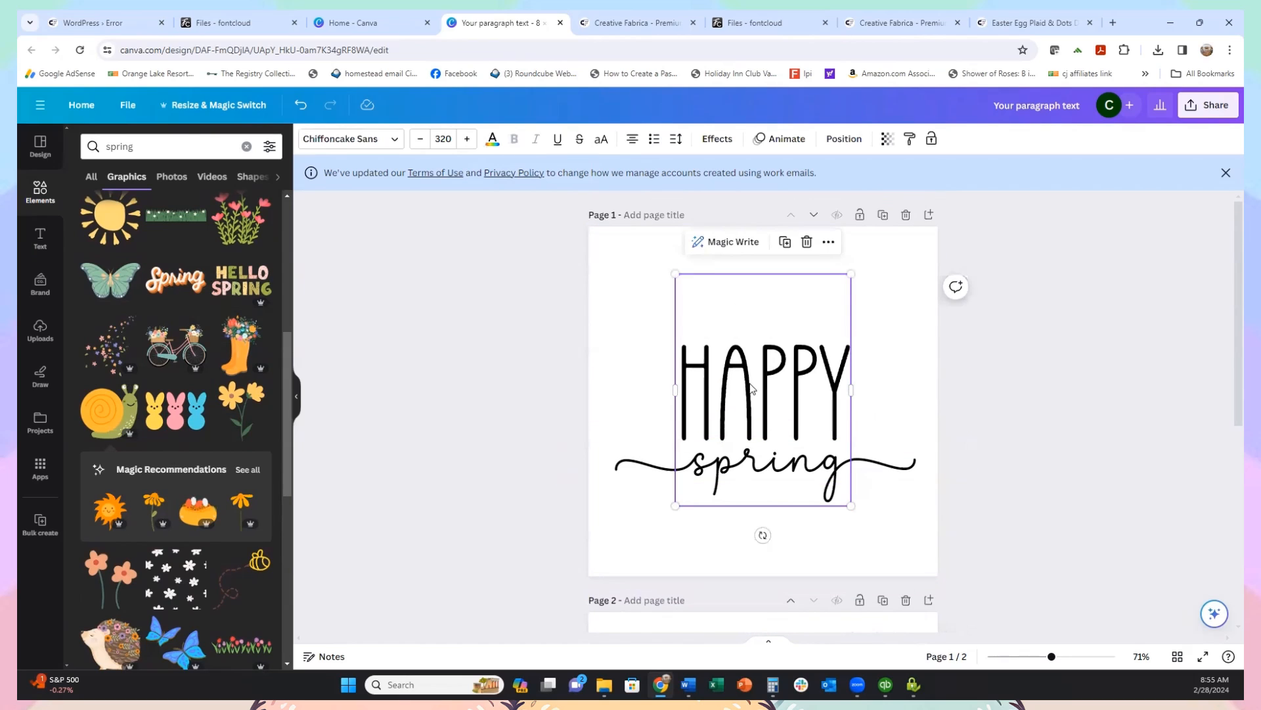
click(494, 145)
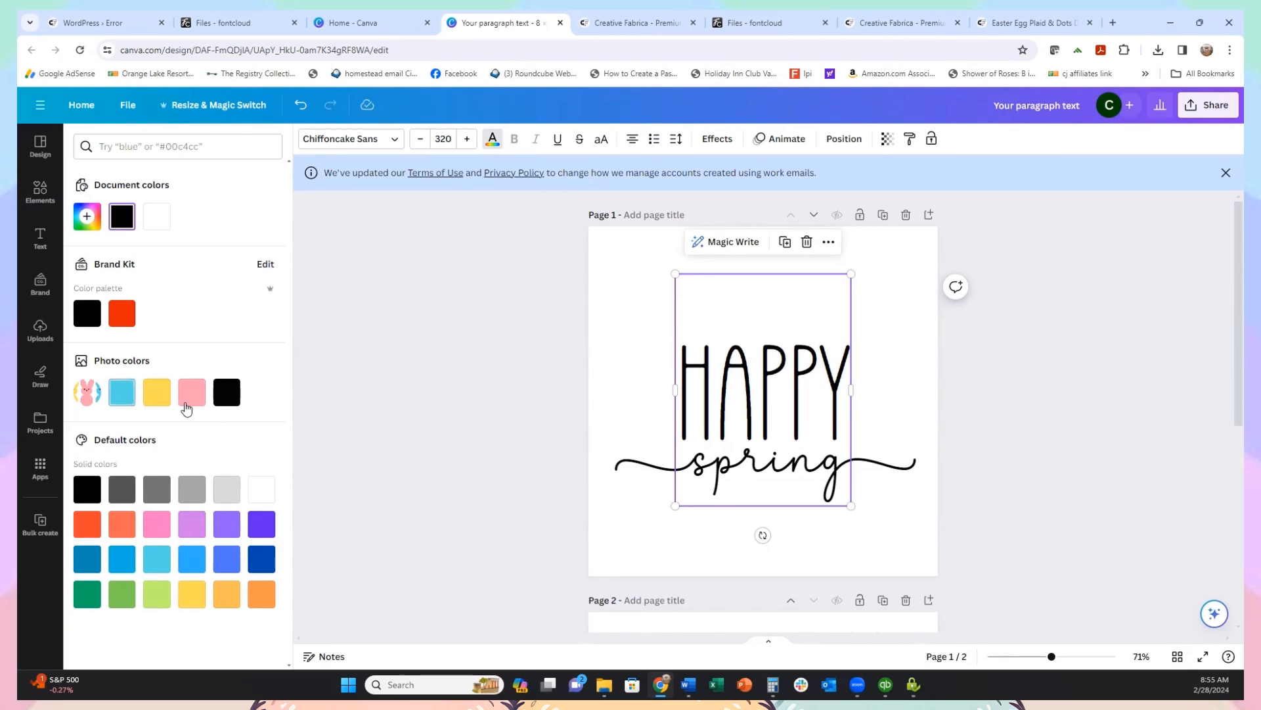
scroll(779, 519, down, 4)
scroll(783, 554, down, 1)
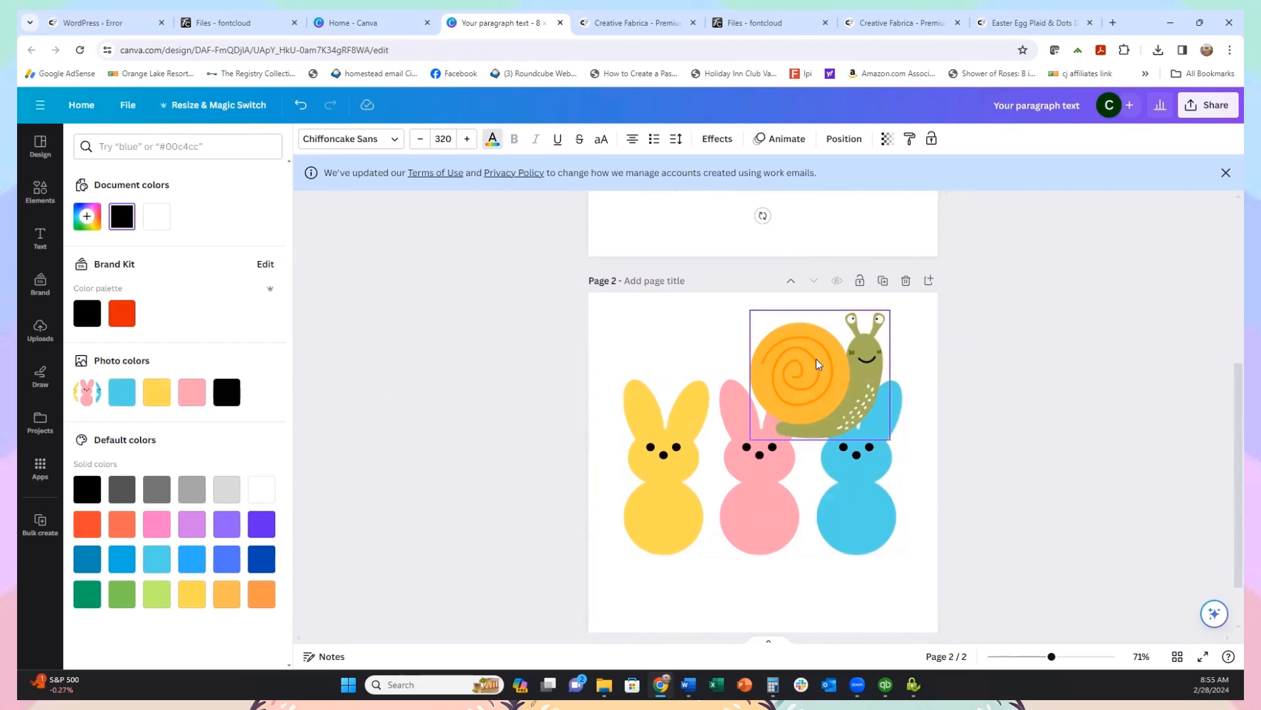
Step: Try to delete the snail graphic from page 2 and undo the deletion
click(813, 359)
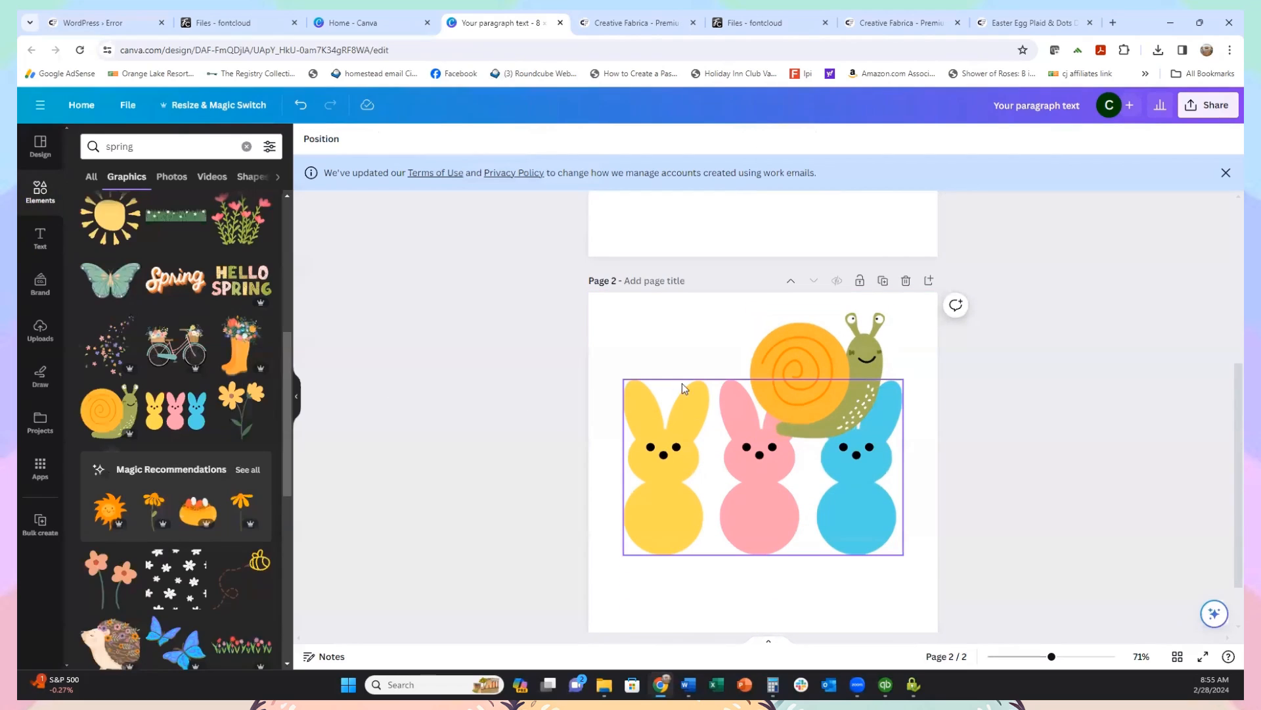
key(Delete)
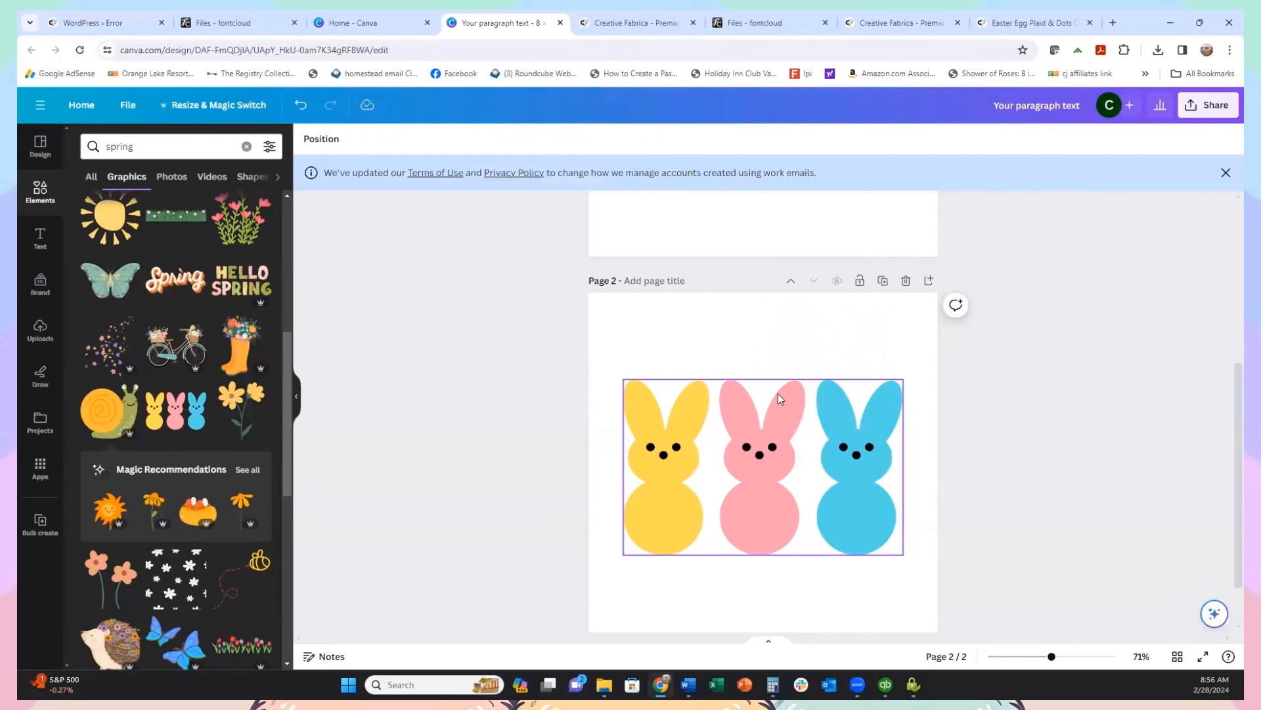
scroll(778, 393, up, 4)
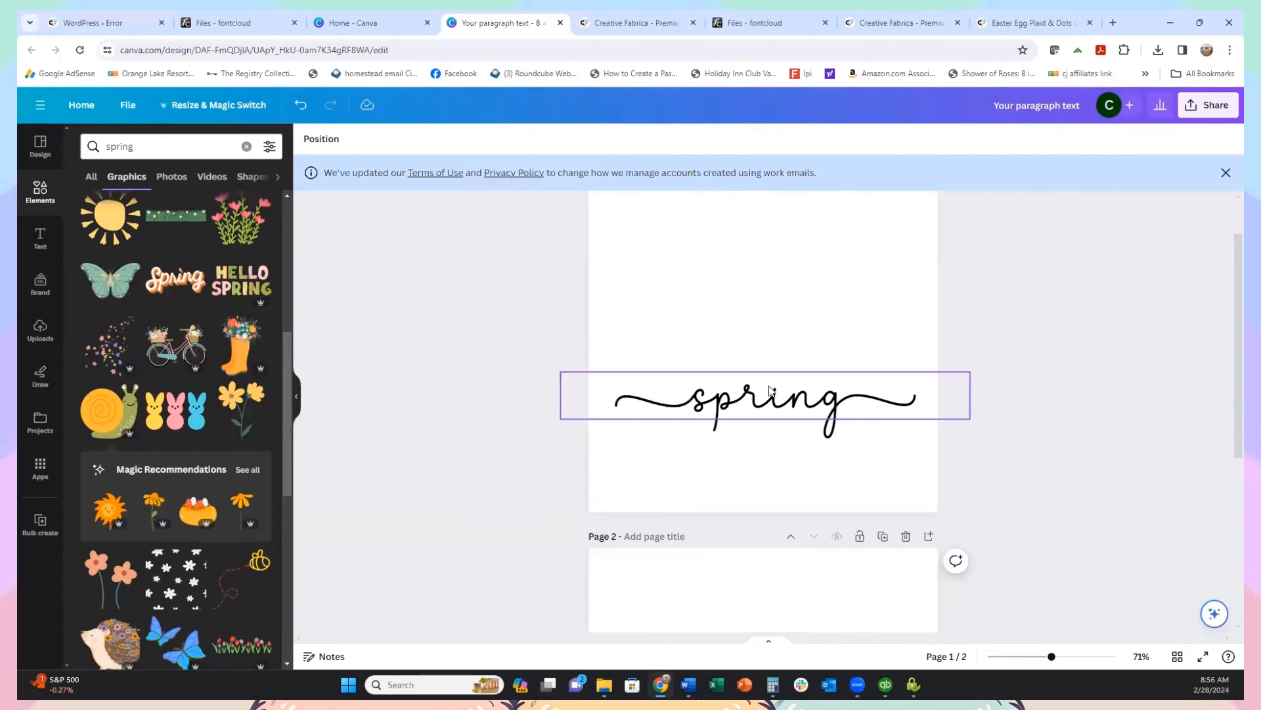
click(299, 110)
click(299, 113)
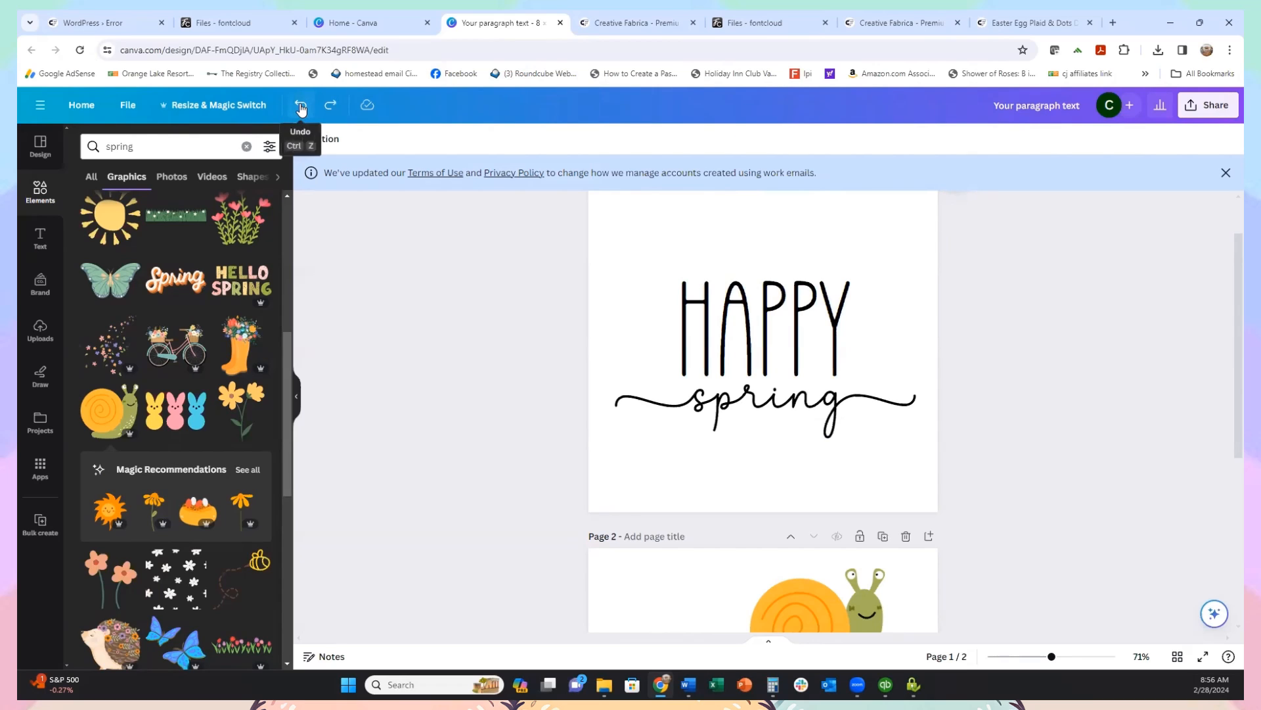
Step: Delete only the snail graphic from page 2, keeping the three bunnies
scroll(631, 295, down, 2)
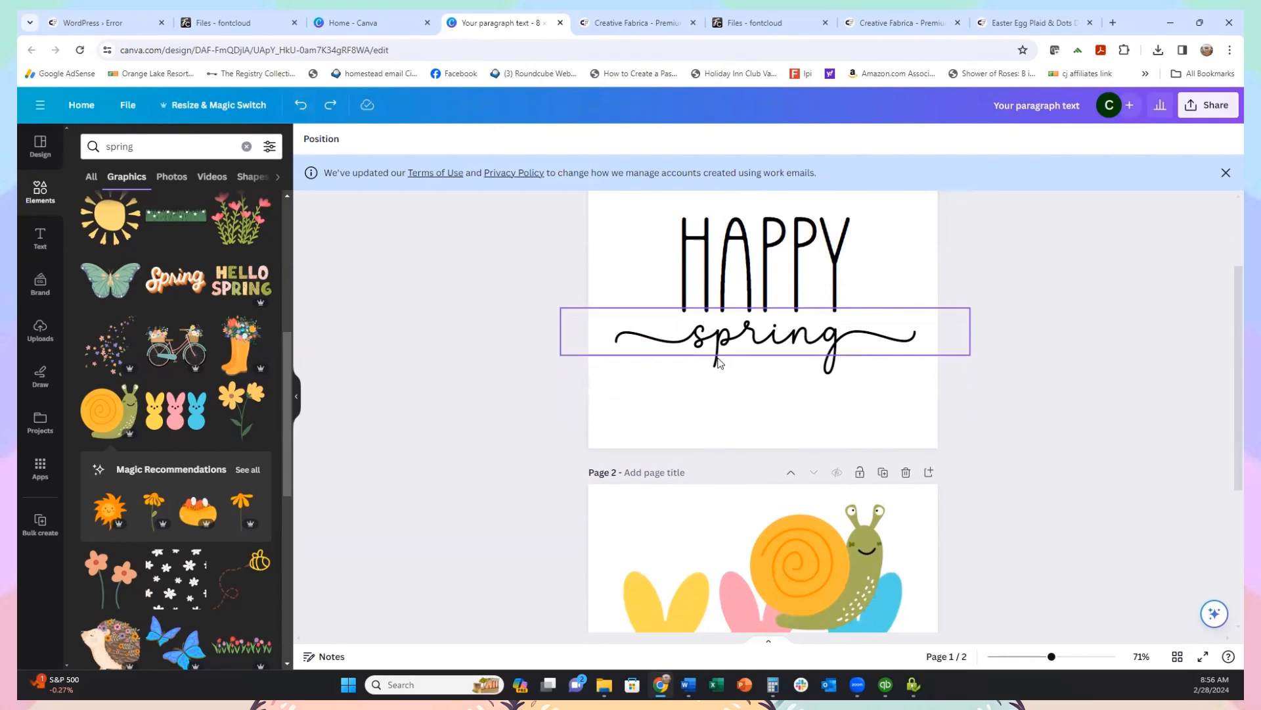
scroll(756, 427, up, 3)
scroll(831, 488, down, 4)
click(830, 432)
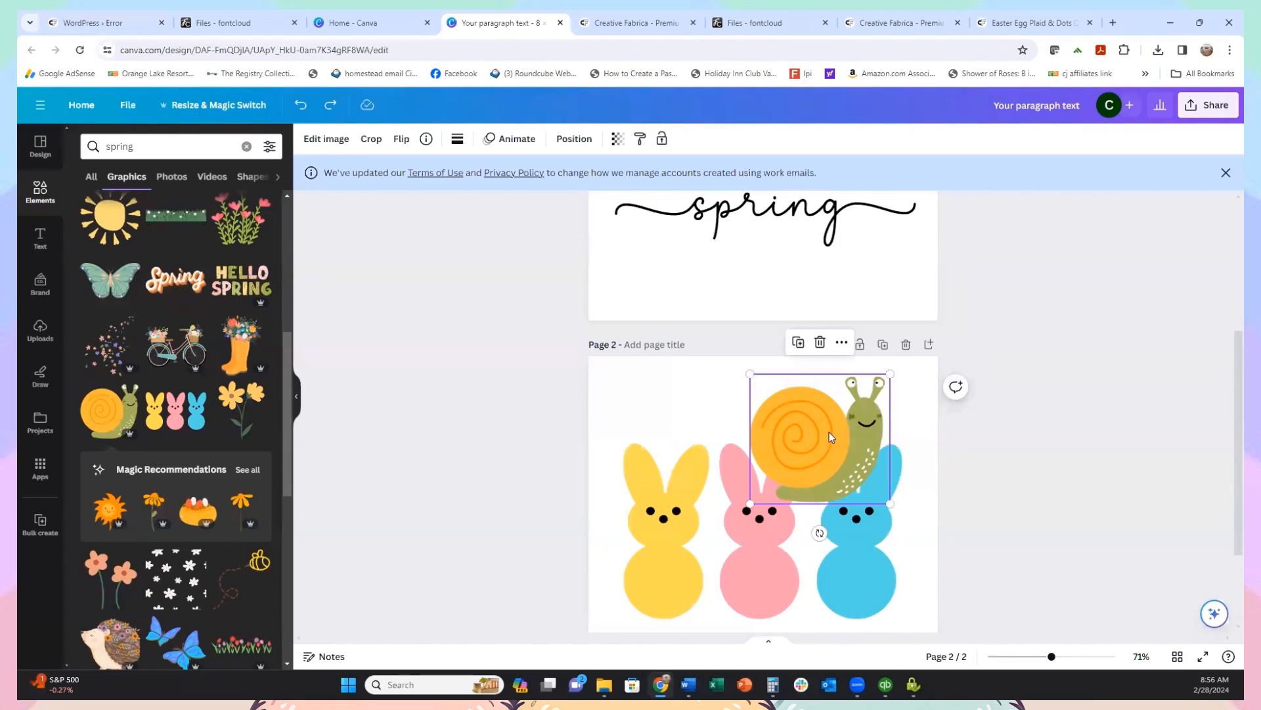
key(Delete)
Step: Colour HAPPY with the bunny graphic's pink and the script word "spring" with its light blue from the photo colours
scroll(828, 431, up, 4)
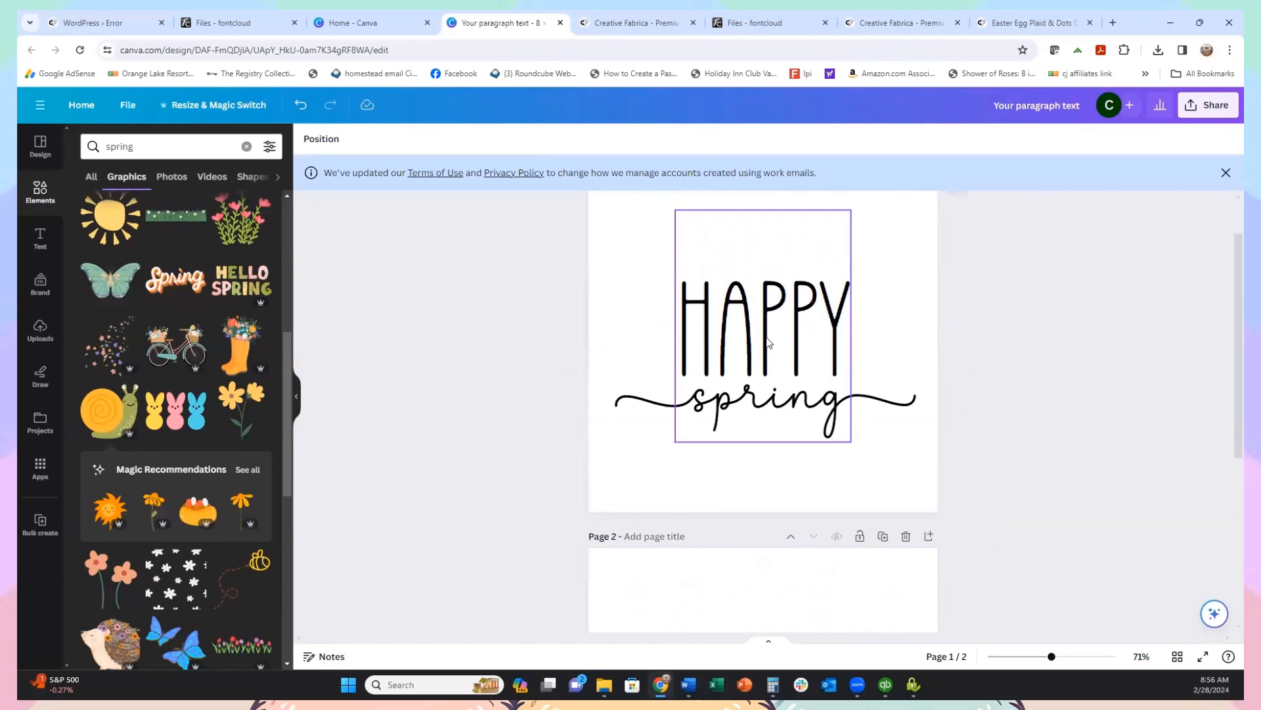
click(762, 329)
click(492, 139)
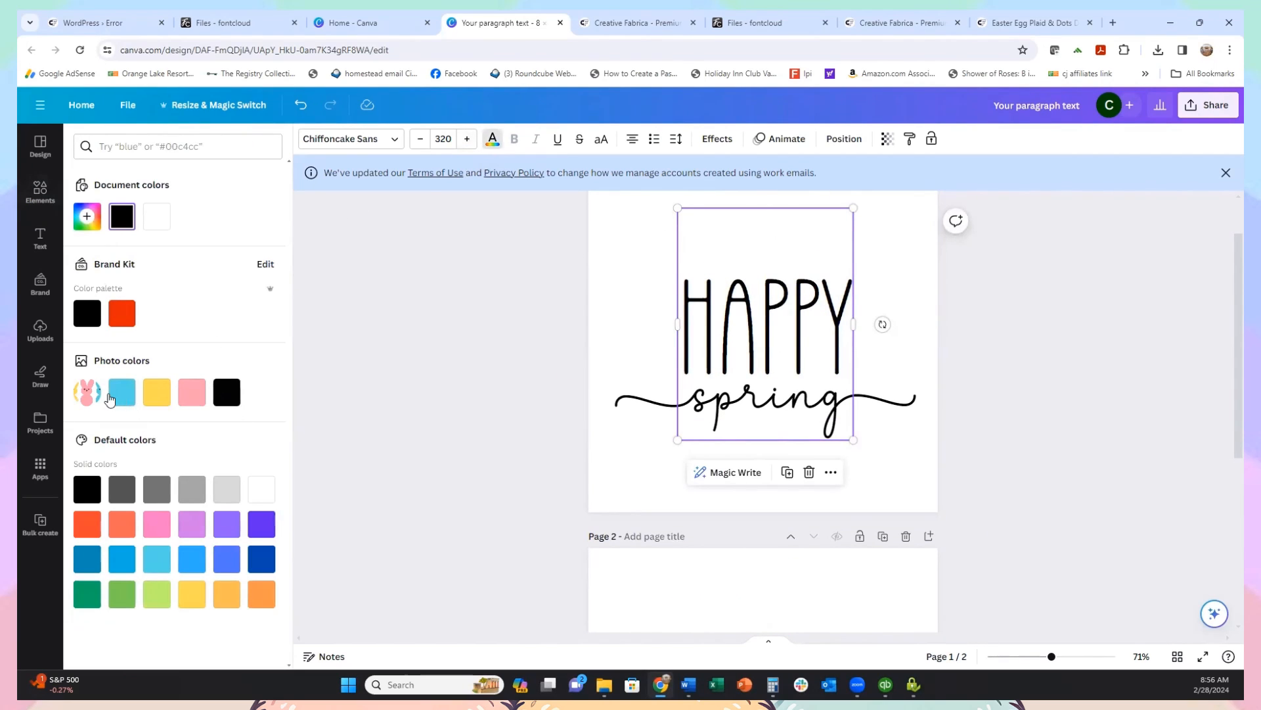
scroll(717, 431, down, 3)
scroll(713, 578, up, 4)
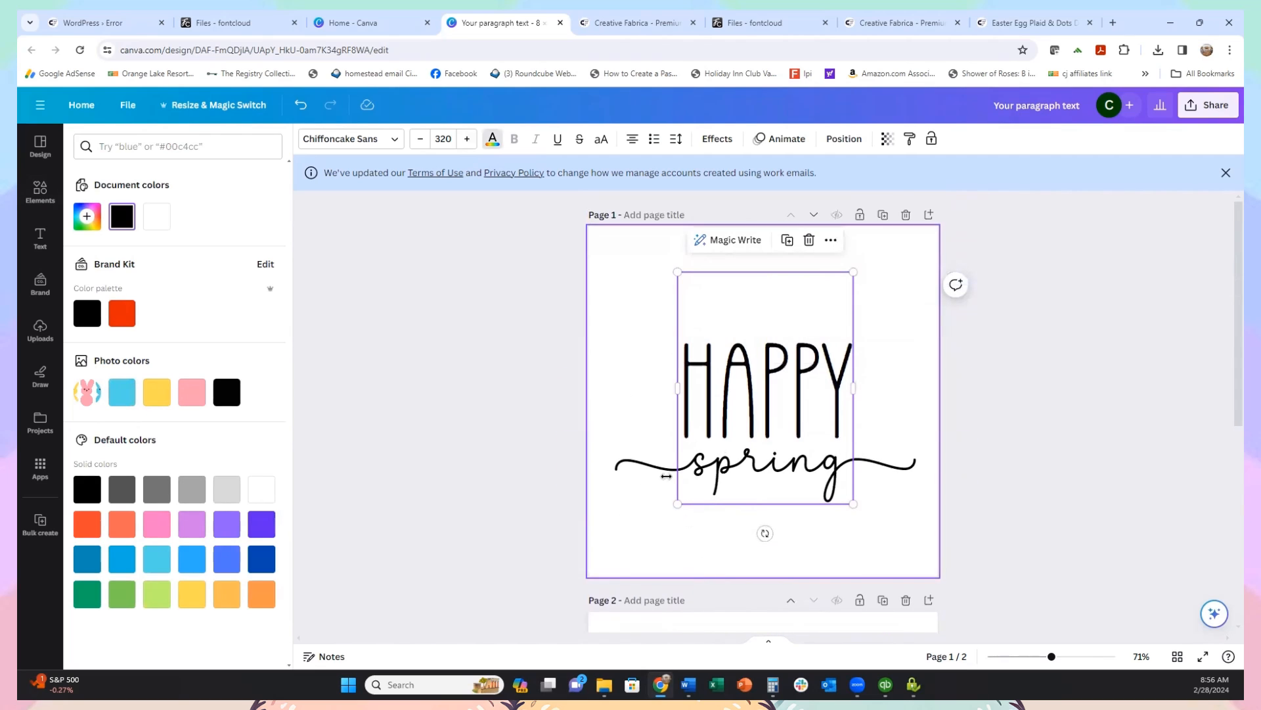
click(122, 392)
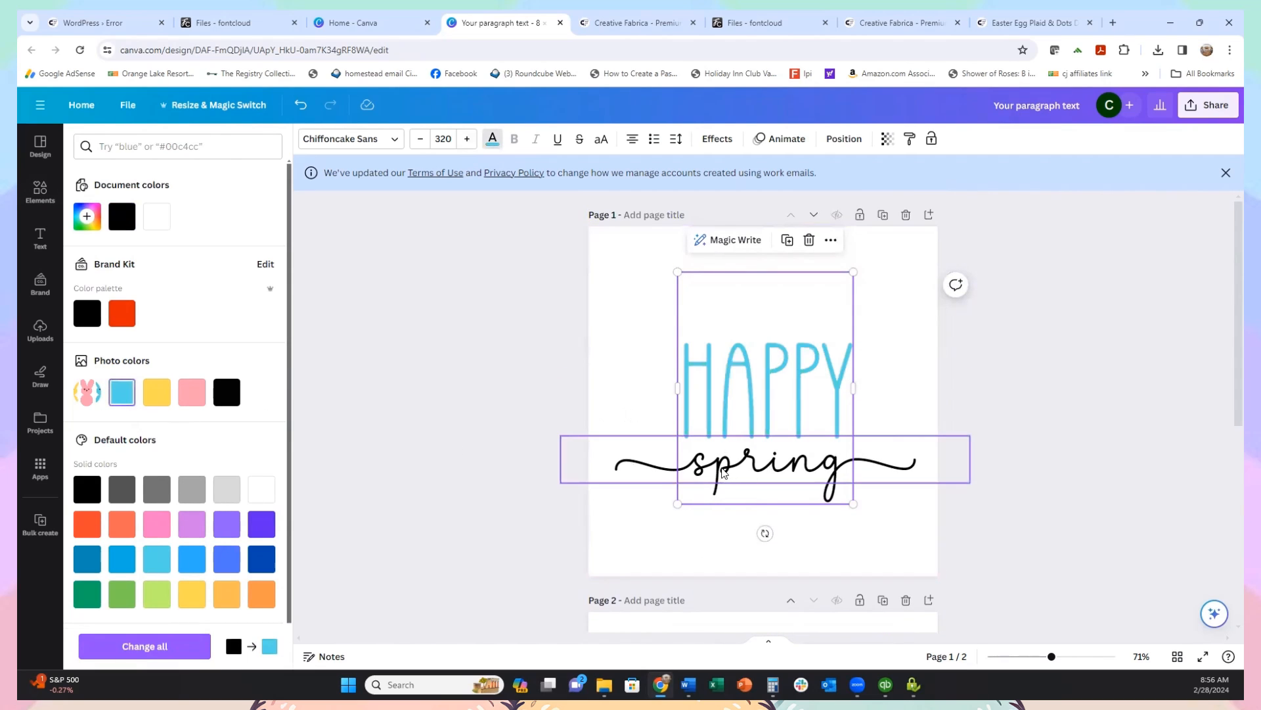
drag(722, 468, 718, 469)
click(187, 402)
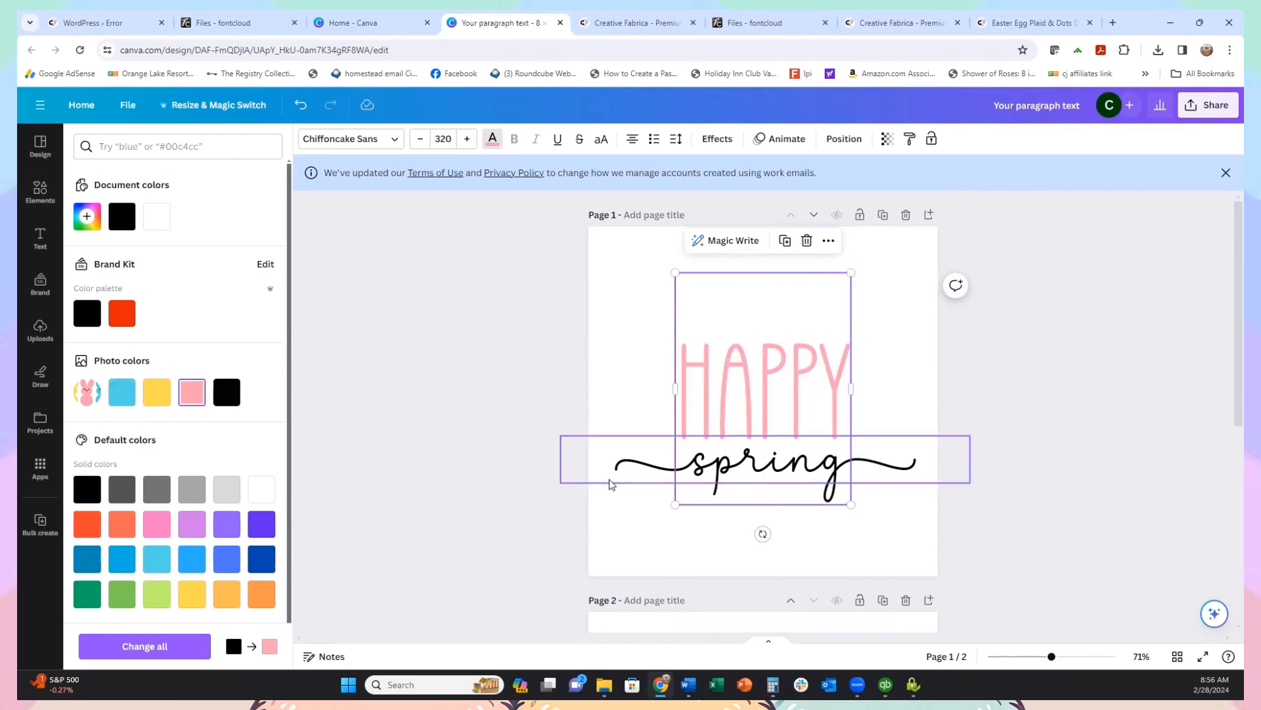
click(633, 471)
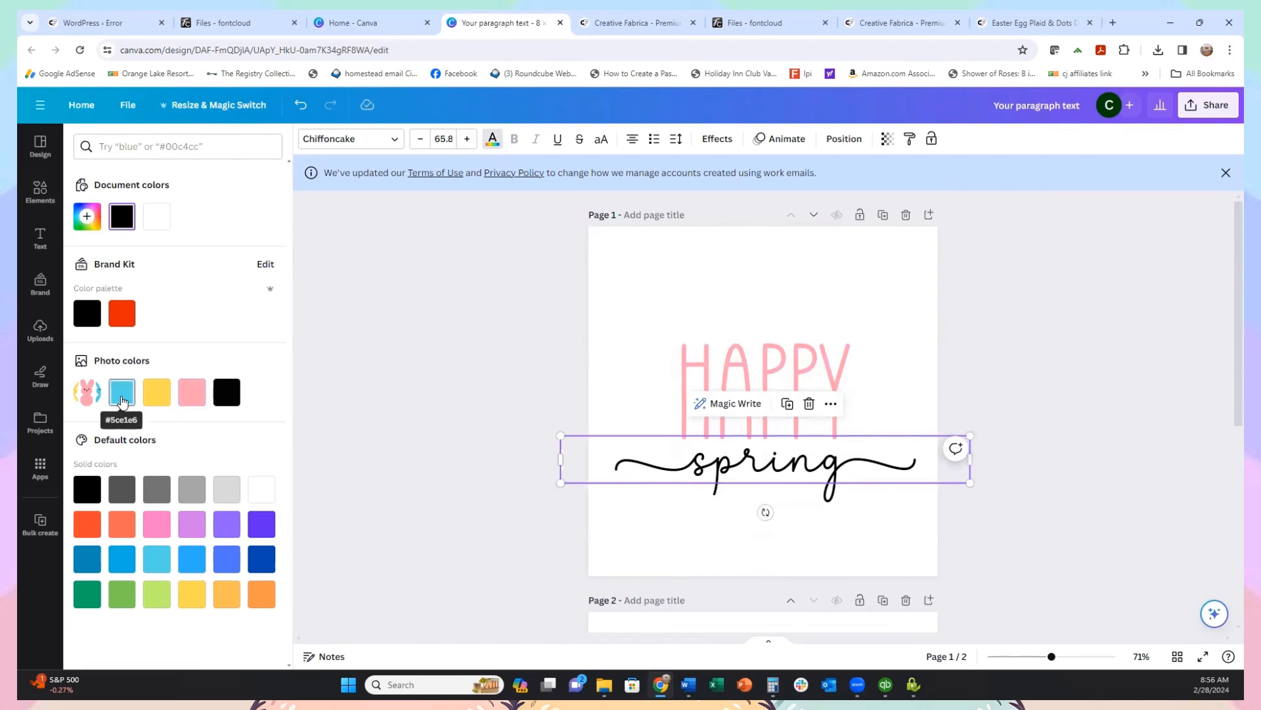
click(122, 393)
Step: Select HAPPY and examine how far its text box extends above and below the letters
click(820, 361)
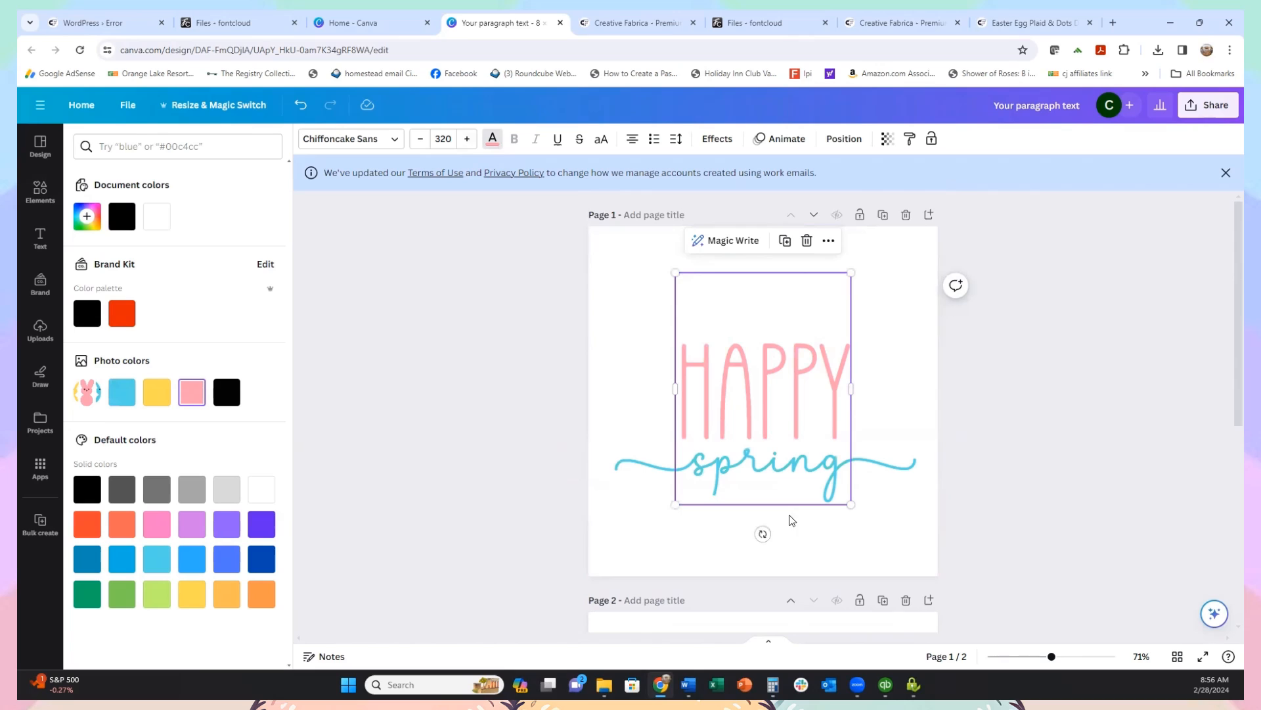
click(762, 504)
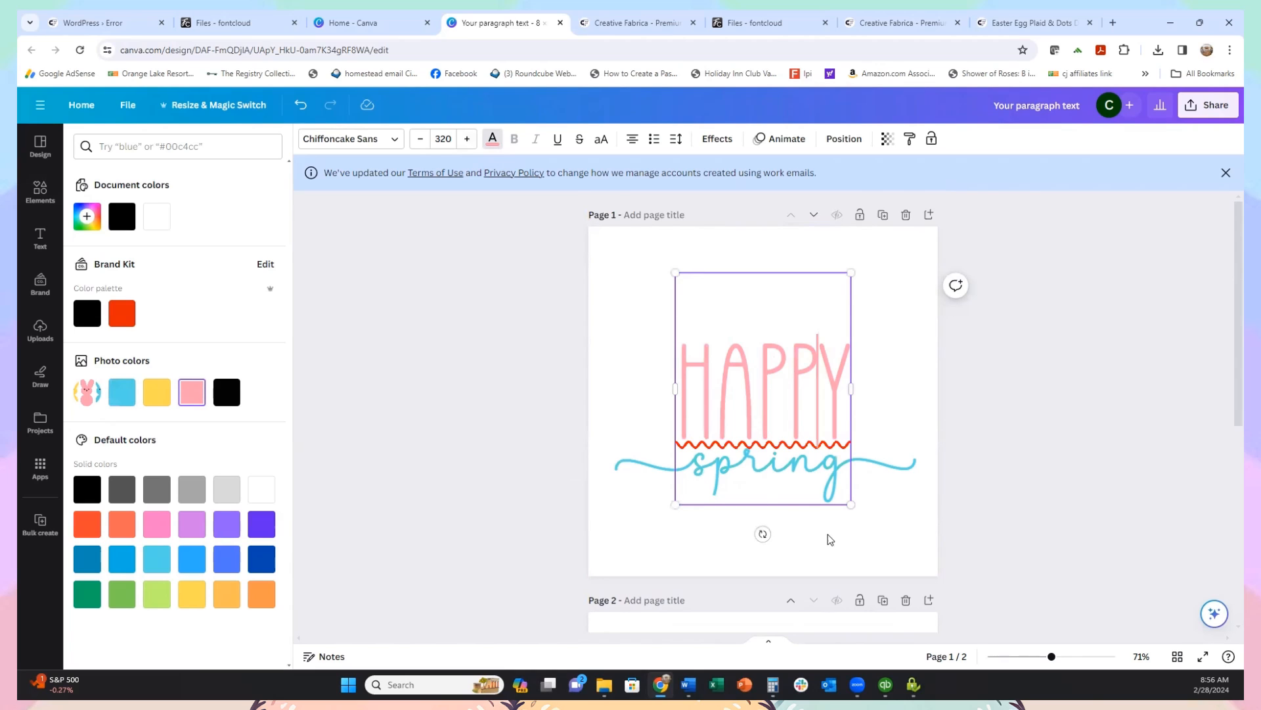
click(725, 276)
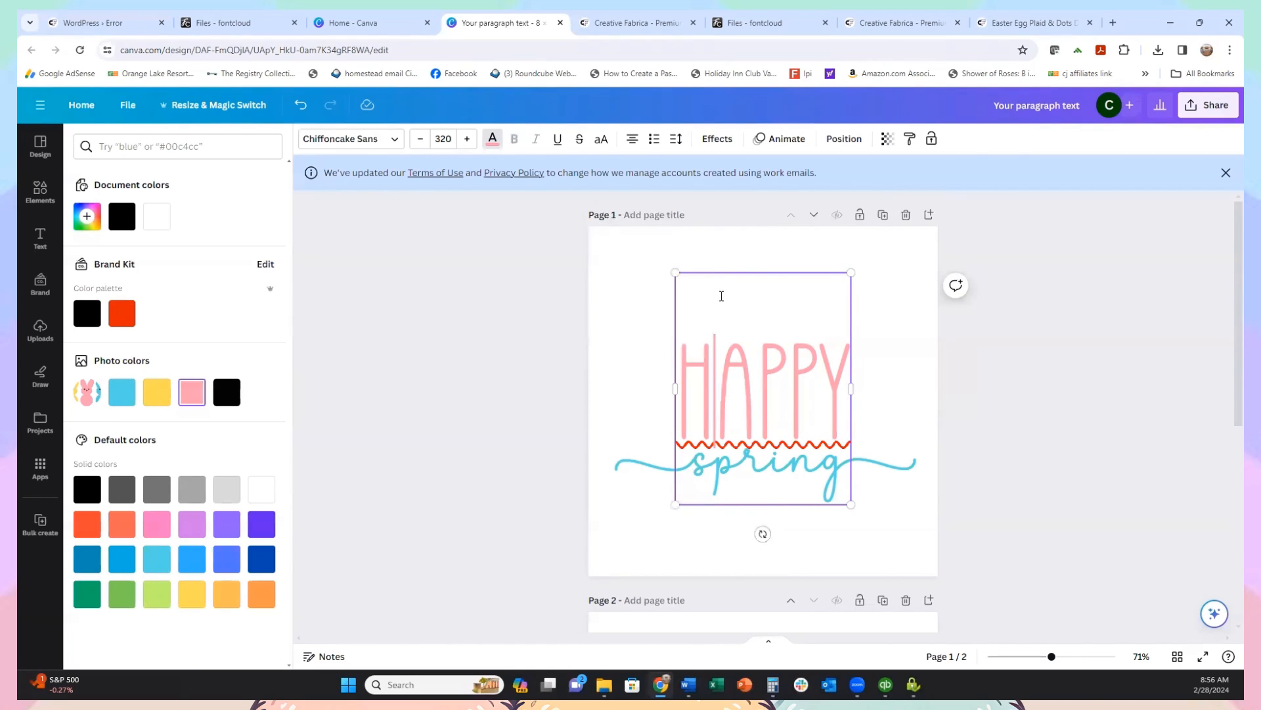
click(894, 402)
Step: Move "spring" down away from HAPPY to check the HAPPY text box, and move it back up just beneath the letters
drag(806, 475, 797, 511)
click(791, 420)
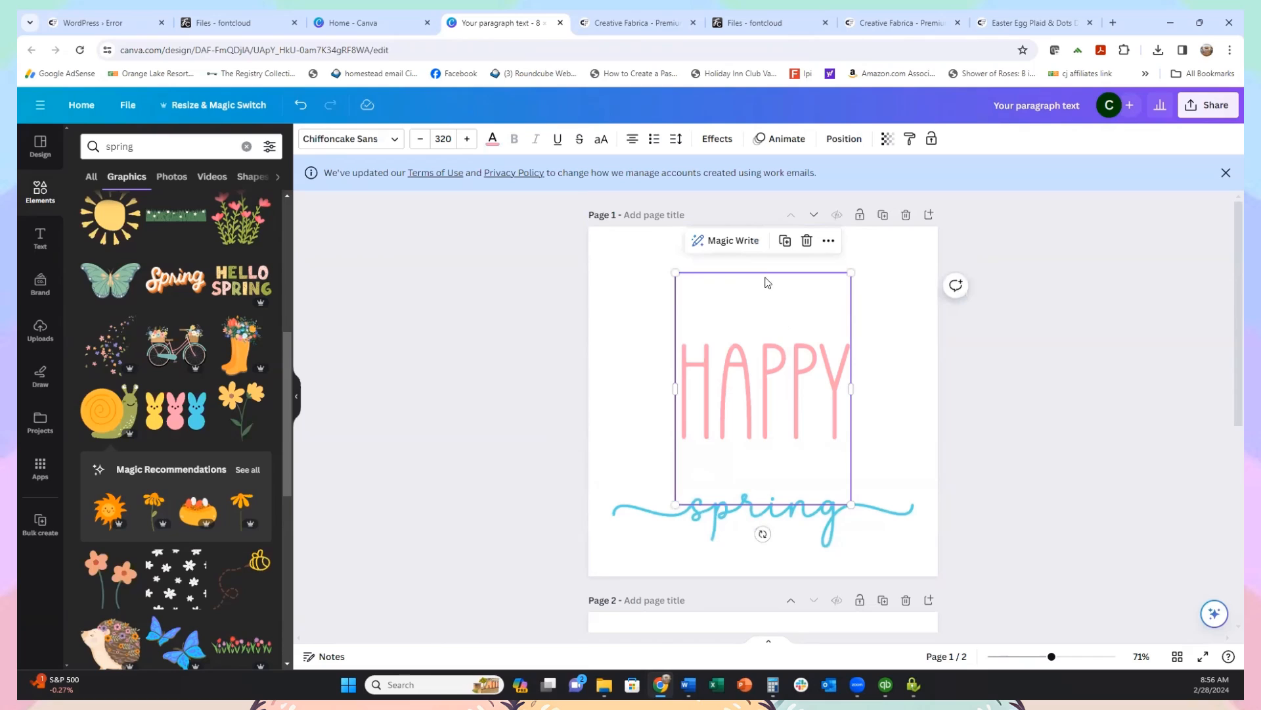
click(755, 271)
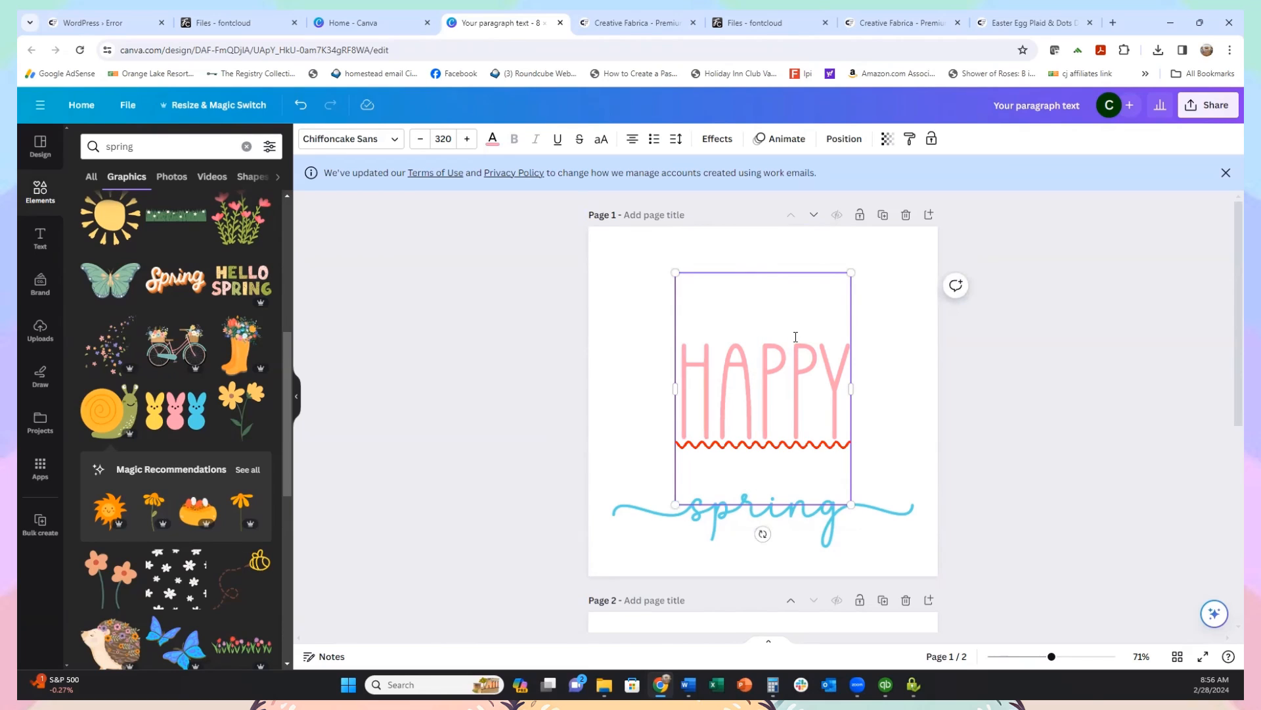
click(897, 337)
click(773, 519)
drag(774, 514, 766, 480)
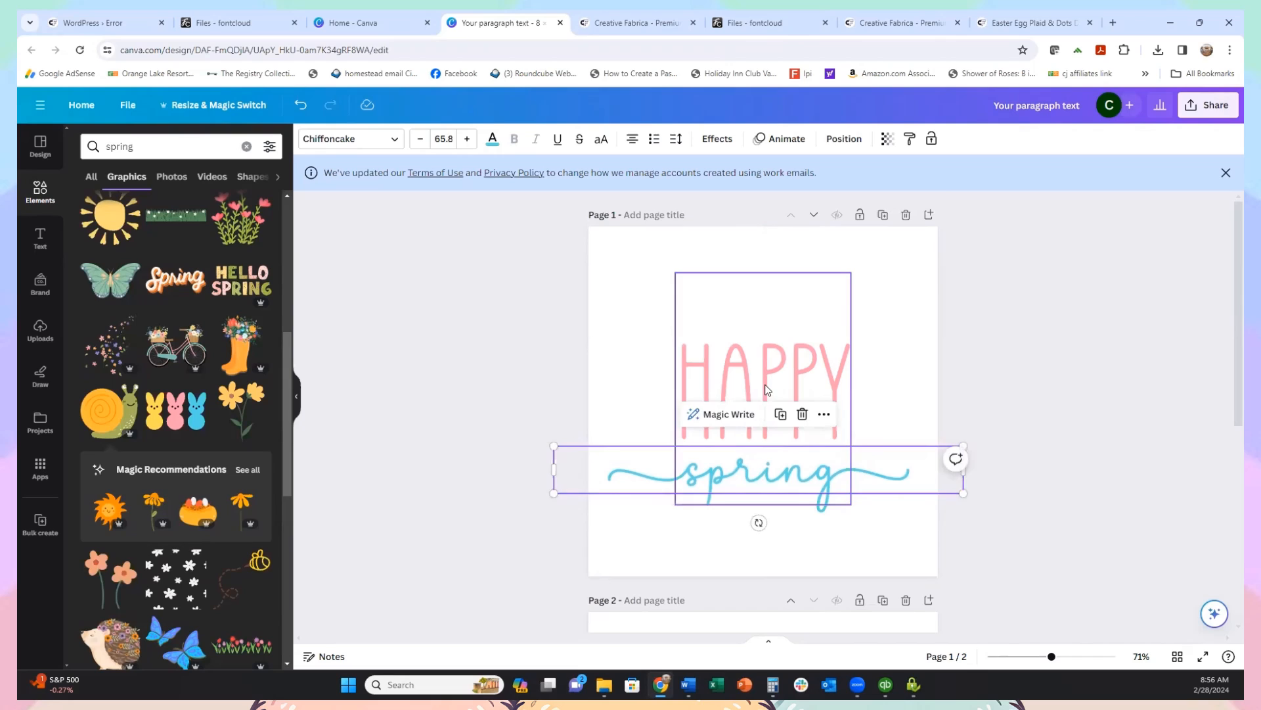
Step: Widen the HAPPY text box slightly and colour its first P with the yellow from the photo colours
click(766, 389)
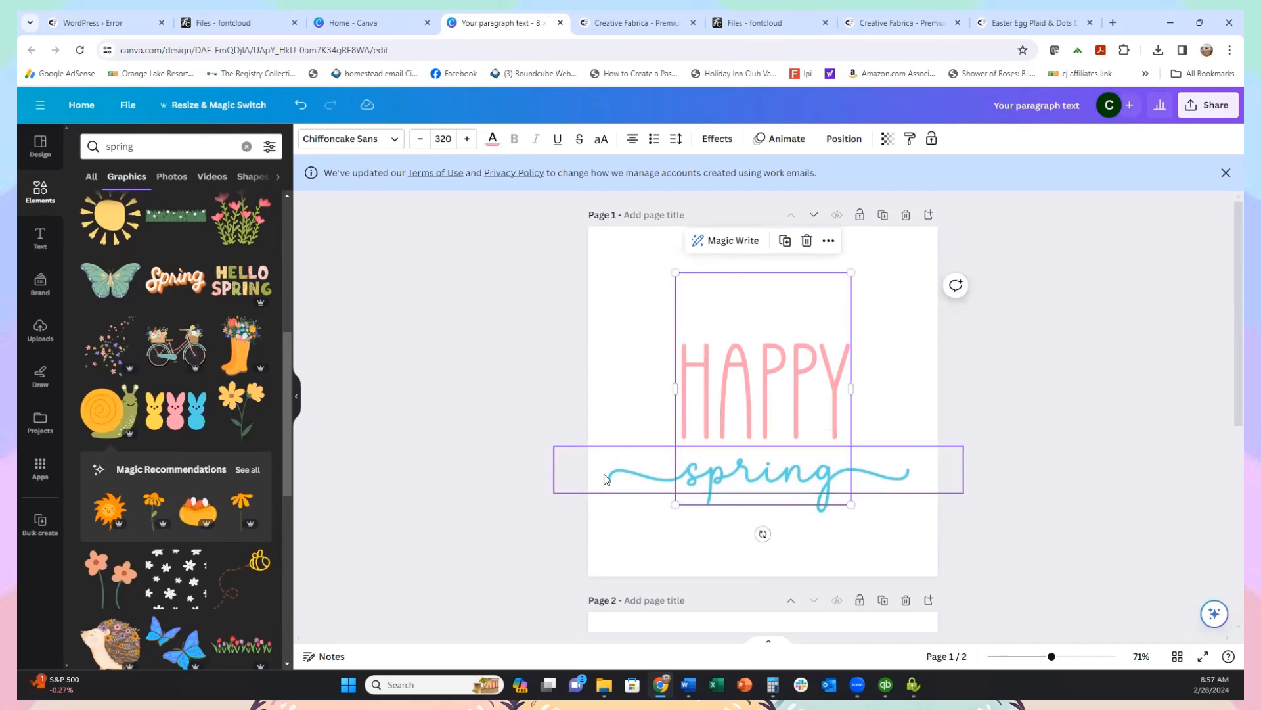
drag(673, 388, 656, 409)
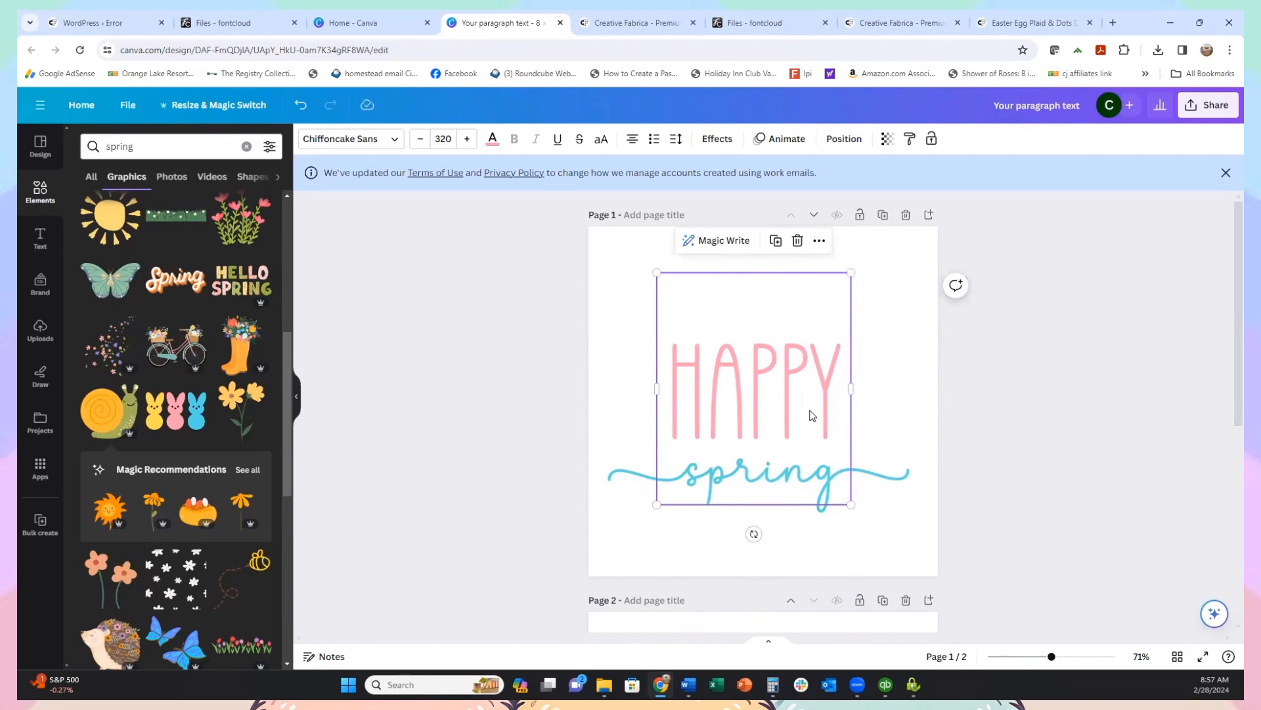
click(782, 401)
drag(780, 398, 760, 403)
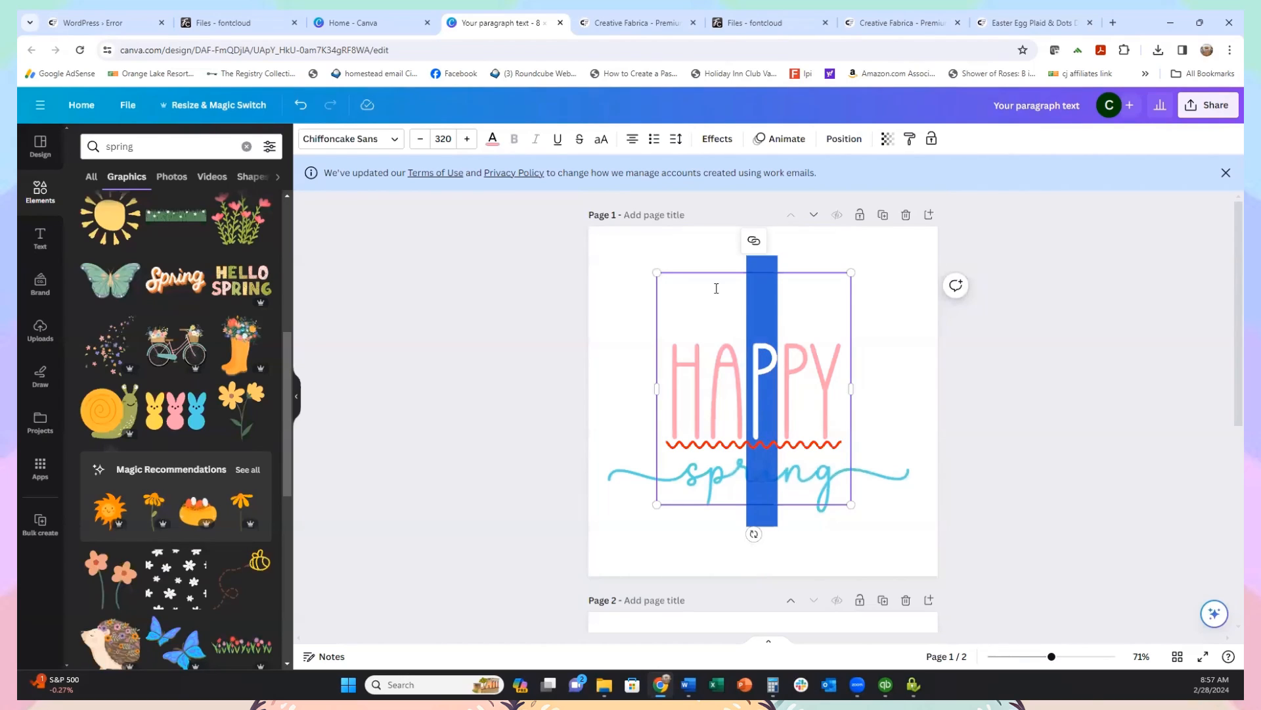
click(492, 139)
click(148, 401)
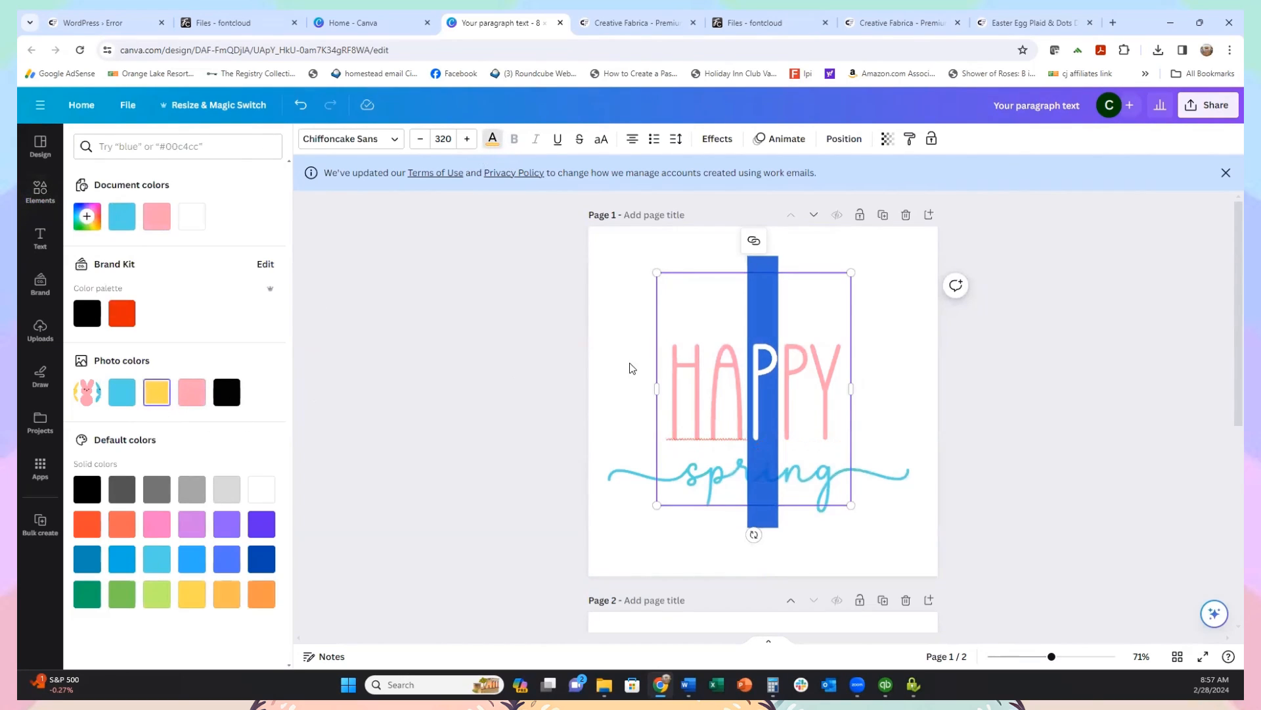
Step: Colour only the H of HAPPY with the light blue from the photo colours
click(714, 370)
drag(707, 374, 669, 368)
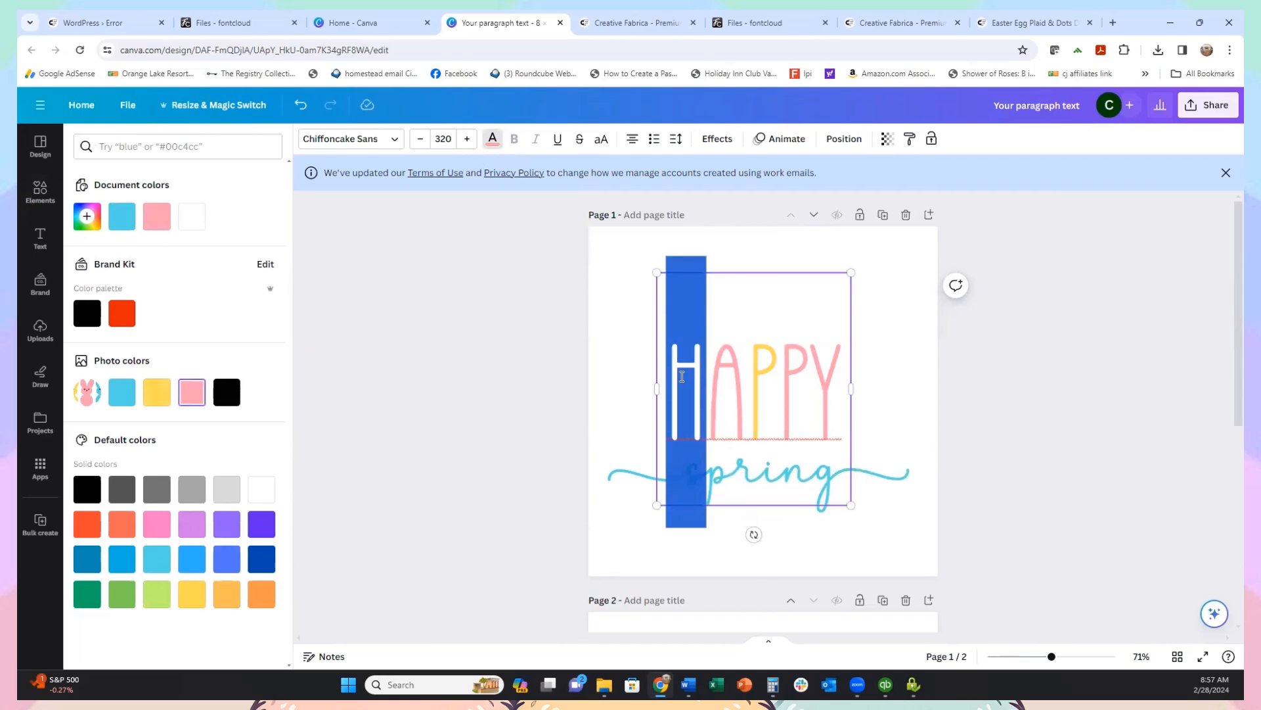
click(121, 391)
click(866, 295)
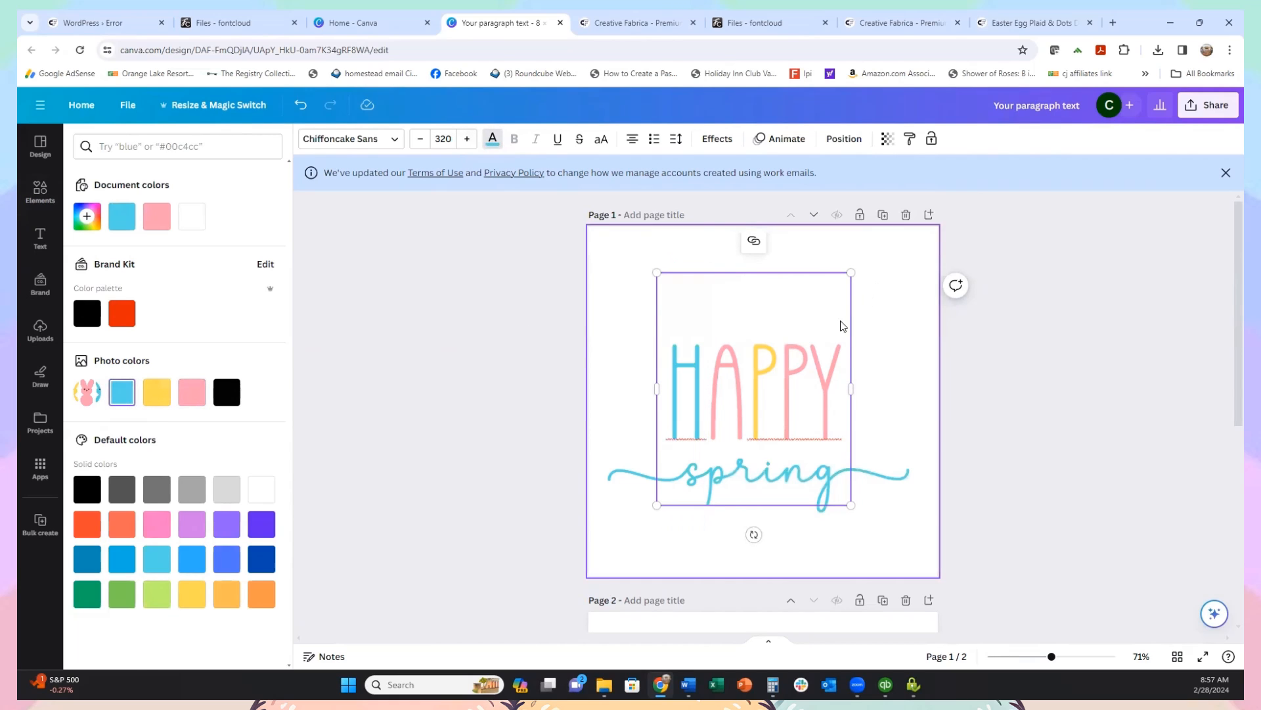
Step: Colour only the Y of HAPPY with the light blue from the photo colours and deselect the text
click(818, 371)
double_click(834, 370)
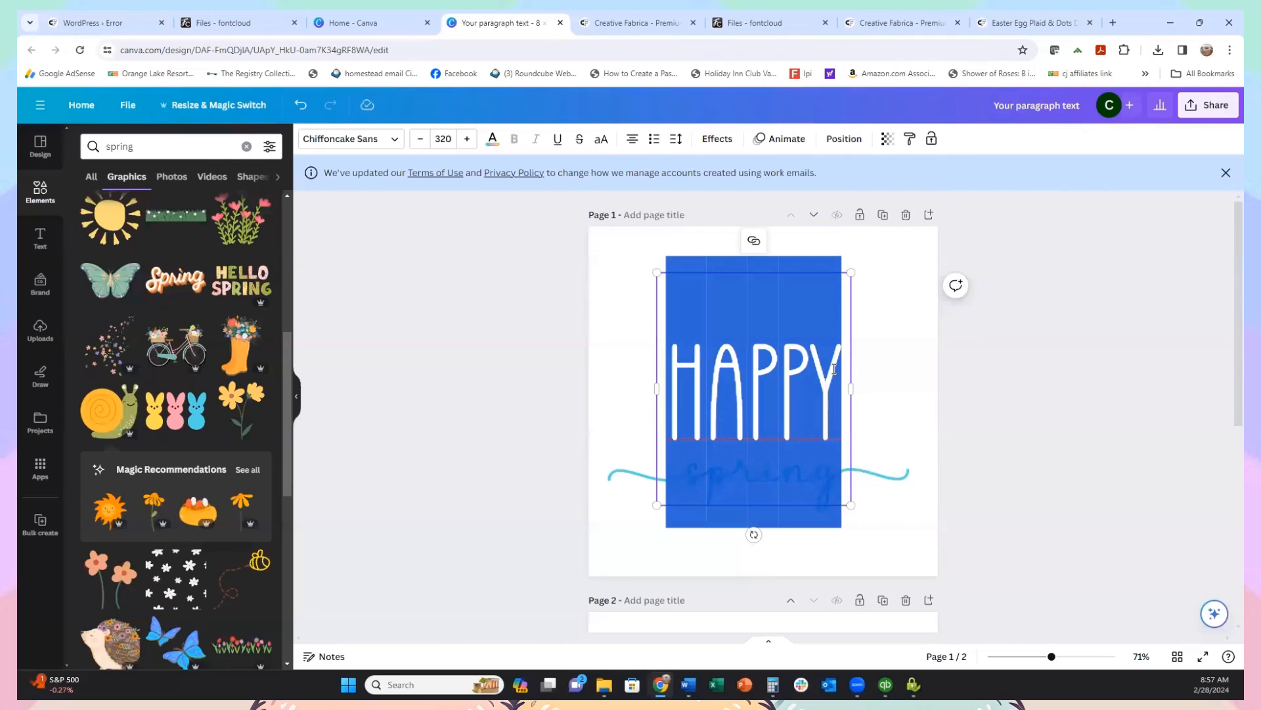
click(838, 366)
drag(831, 366, 814, 369)
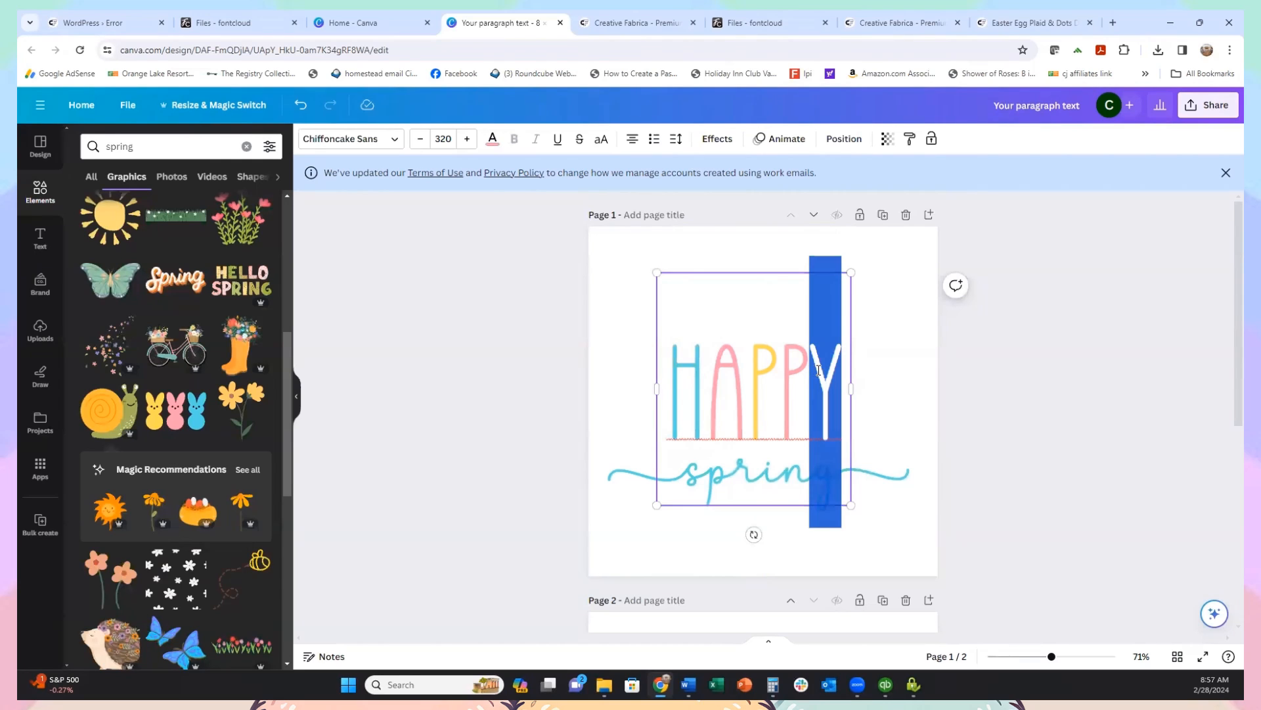
click(493, 140)
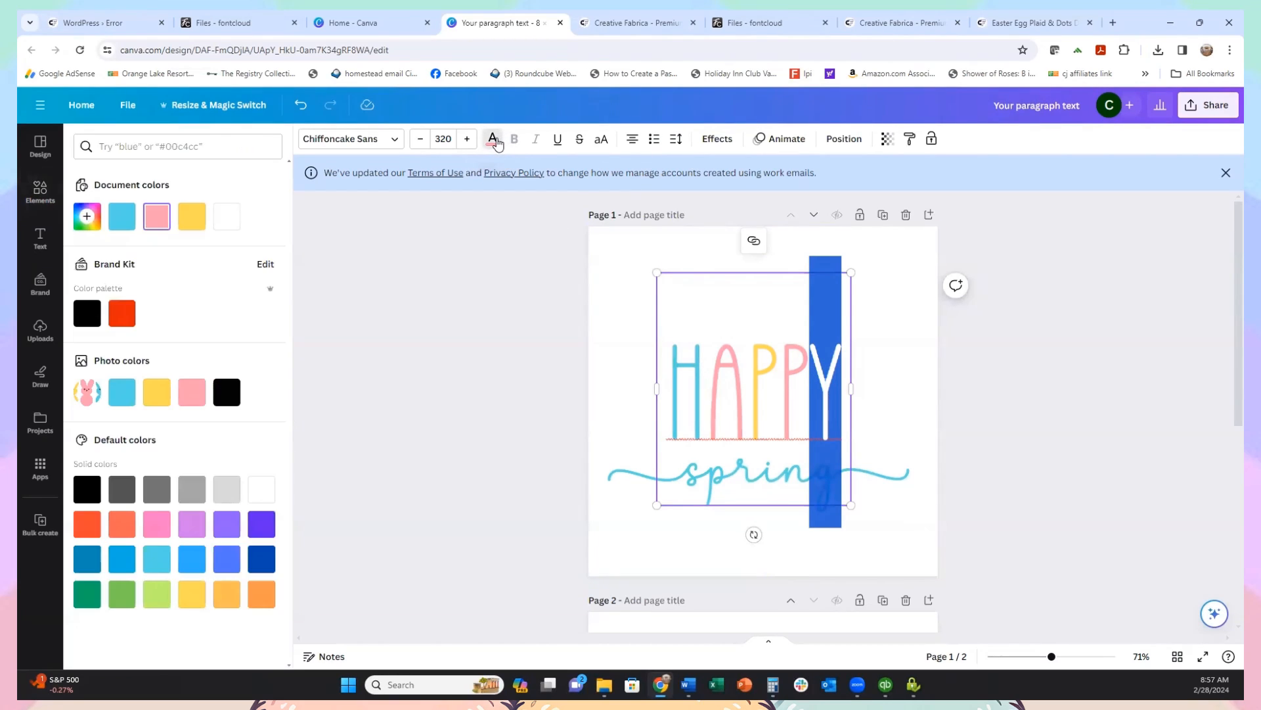
click(121, 393)
click(881, 305)
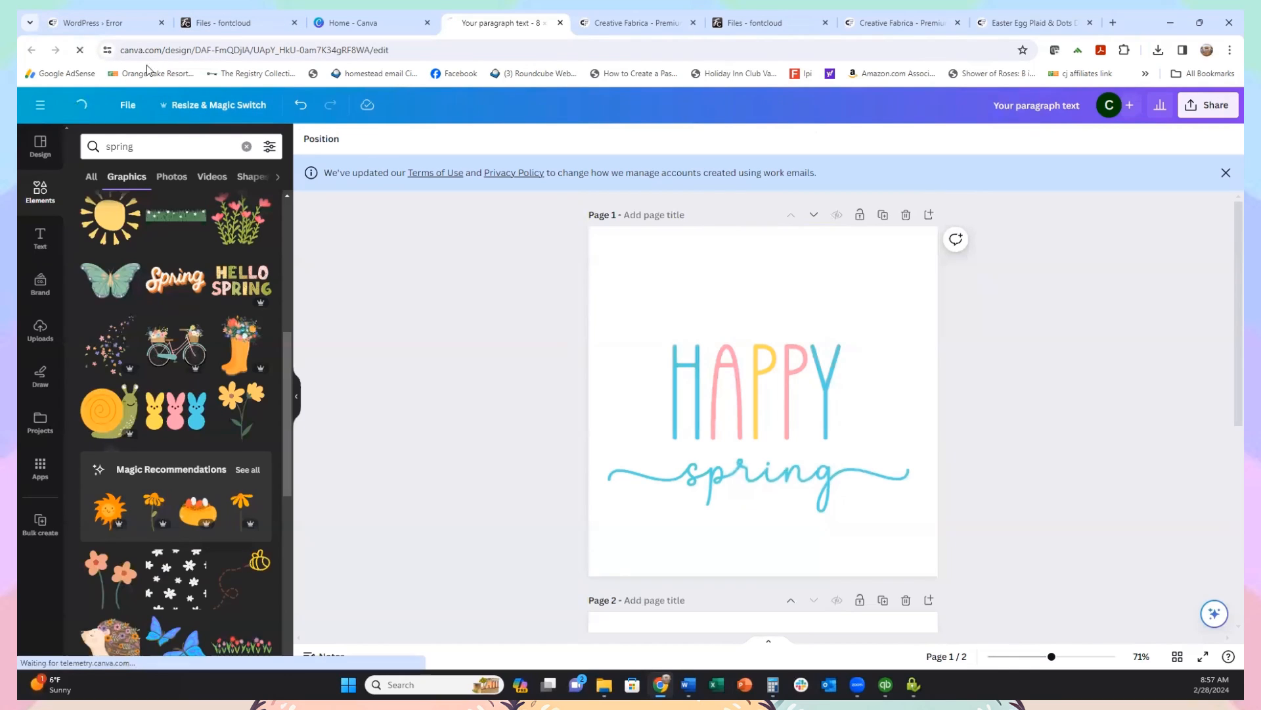
Step: Return to the Canva home page and create a new blank design at the recent custom size of 8 × 8 in
click(83, 104)
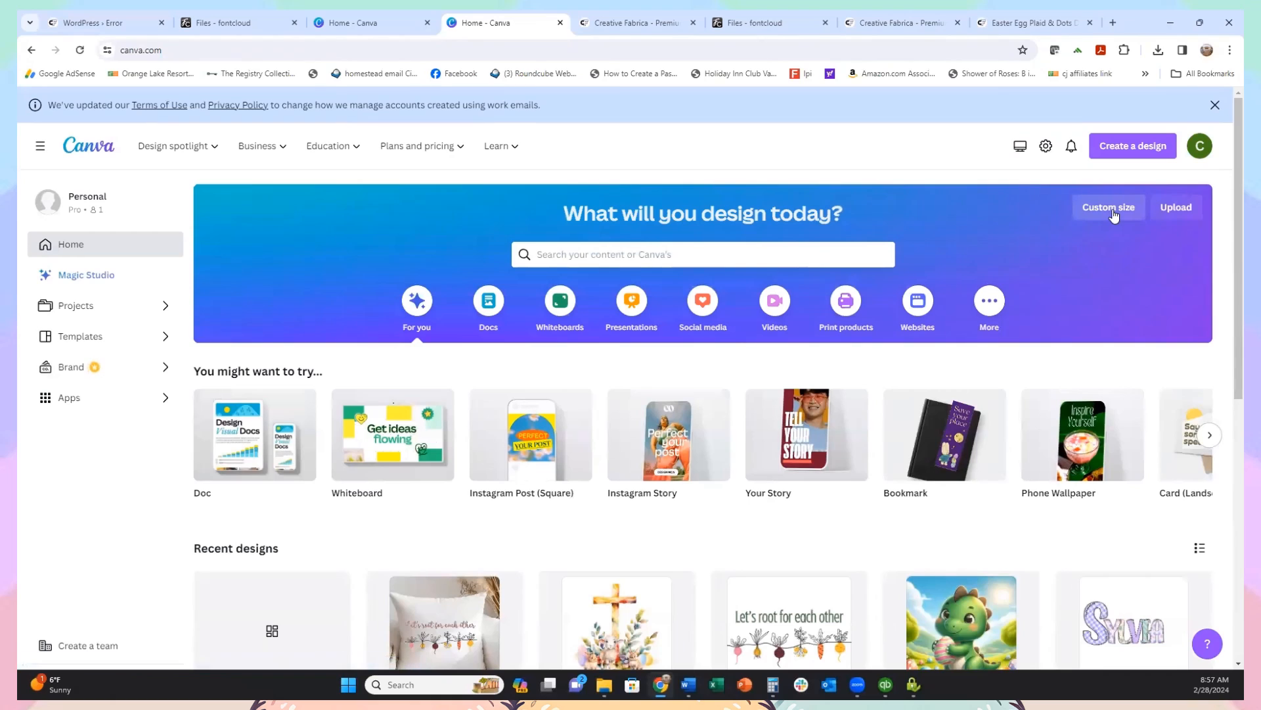
click(1114, 214)
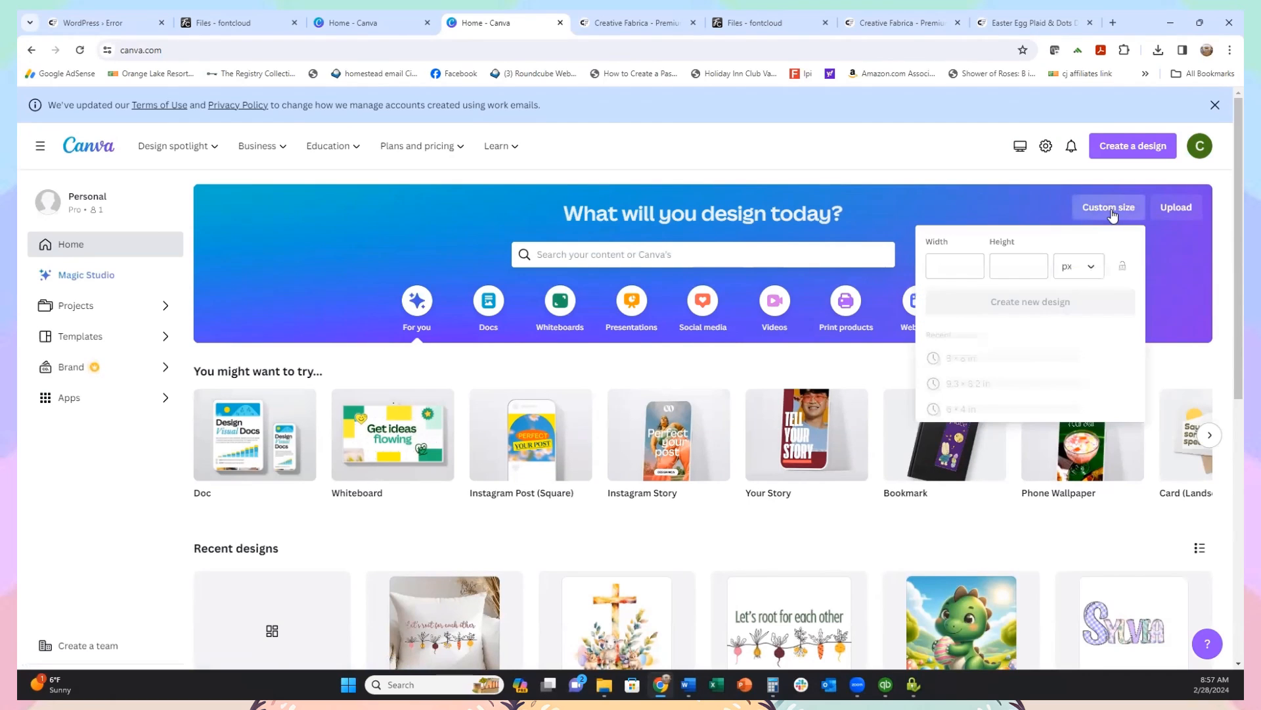
click(953, 358)
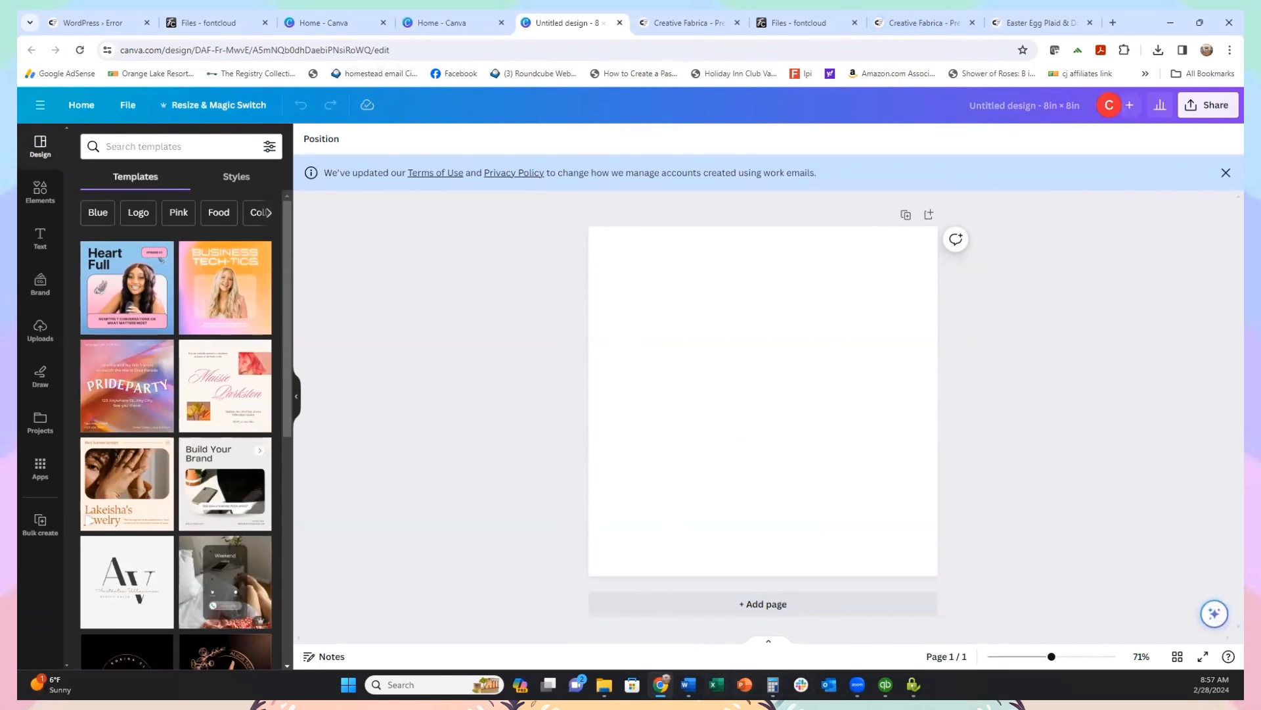
Step: Extract the Easter-Egg-Plaid-Dots zip in the Downloads folder in File Explorer and close the folder windows
click(605, 684)
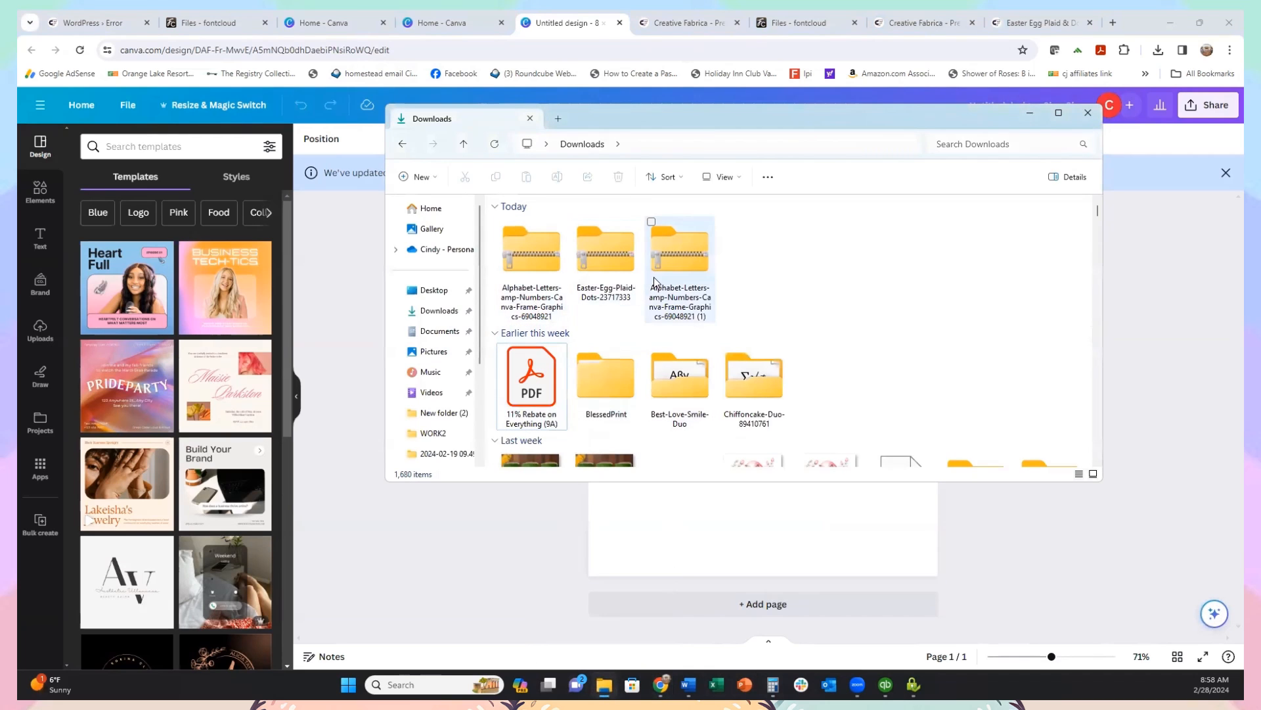
double_click(602, 267)
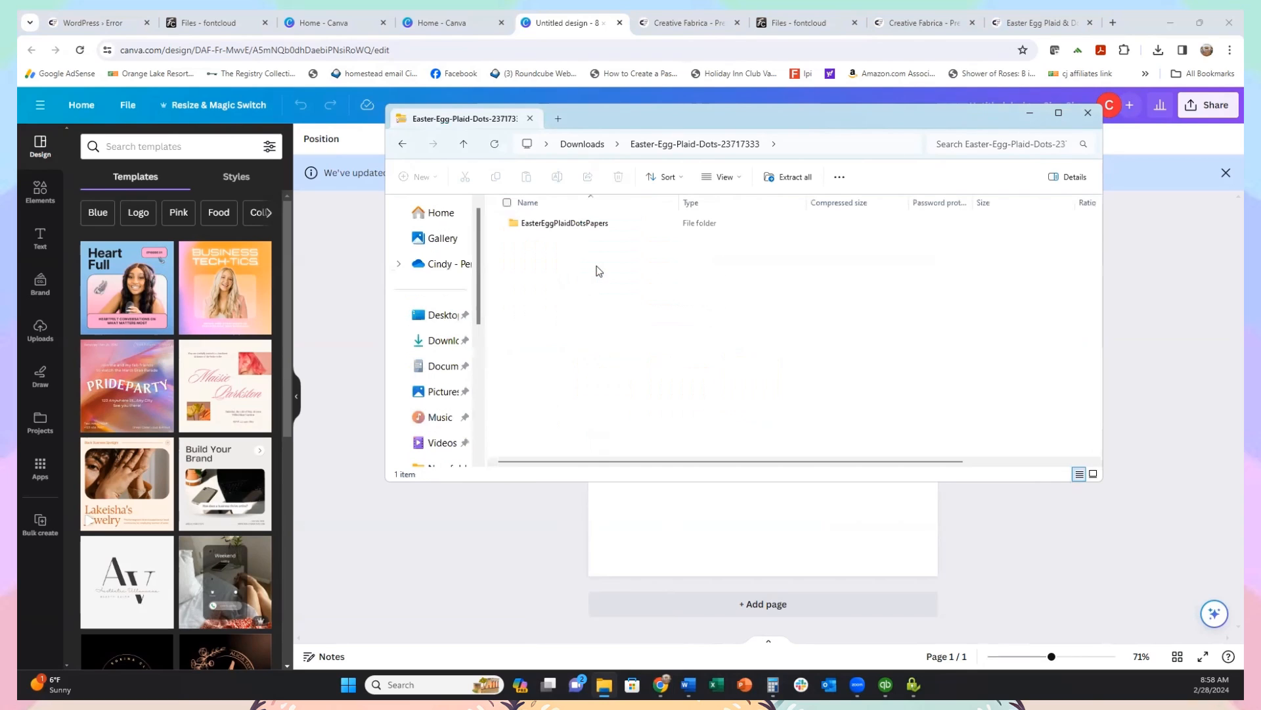
click(787, 183)
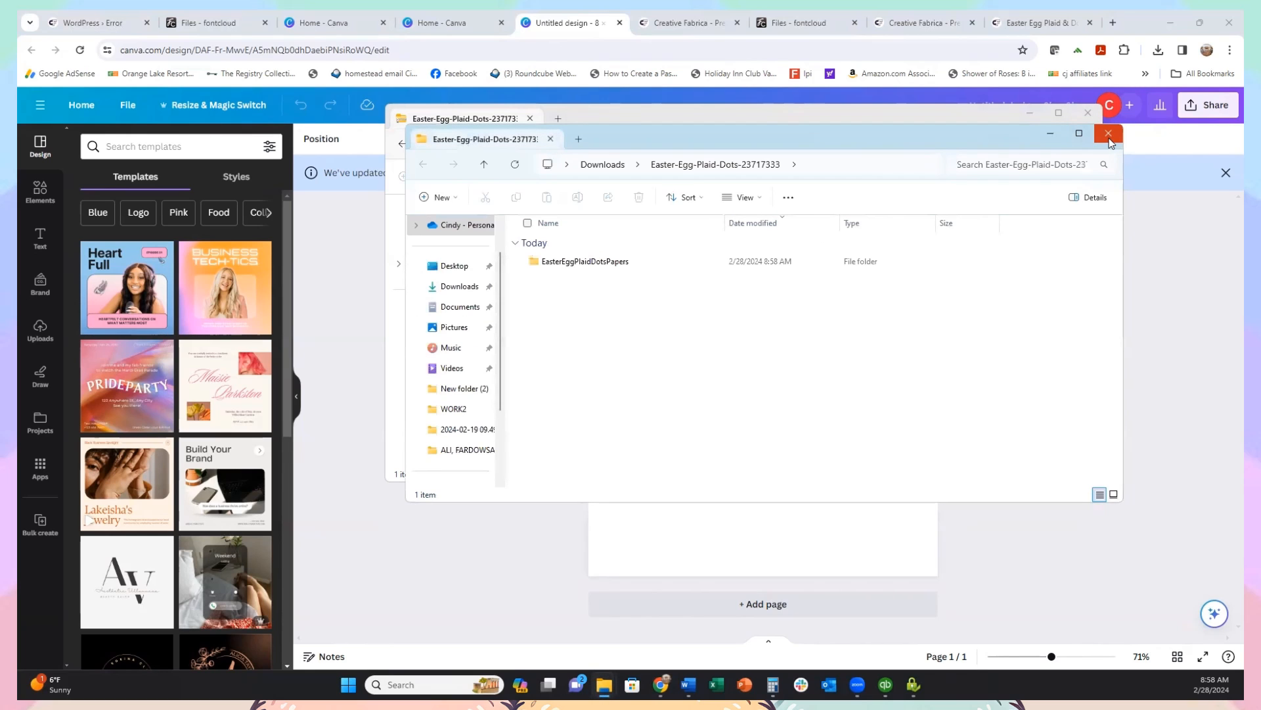
click(1109, 137)
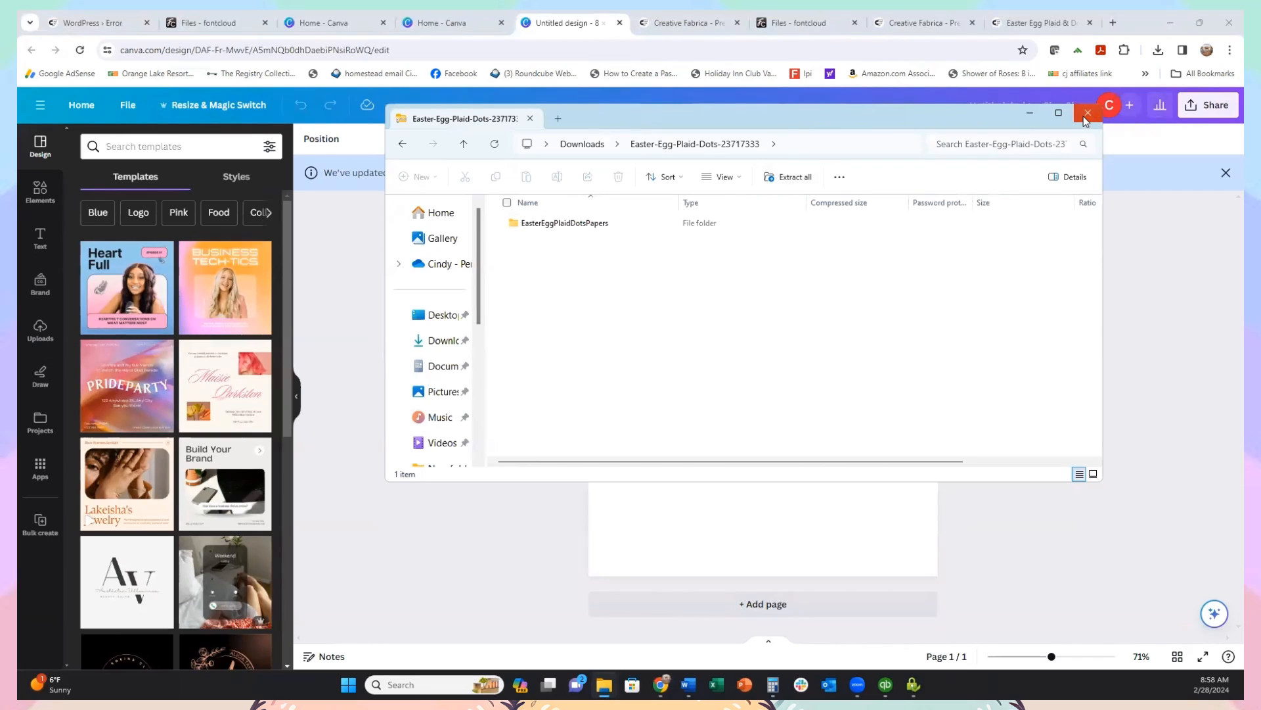
click(1087, 113)
Step: Upload all PNG papers from the 12 Inch folder of the extracted EasterEggPlaidDotsPapers download
click(38, 333)
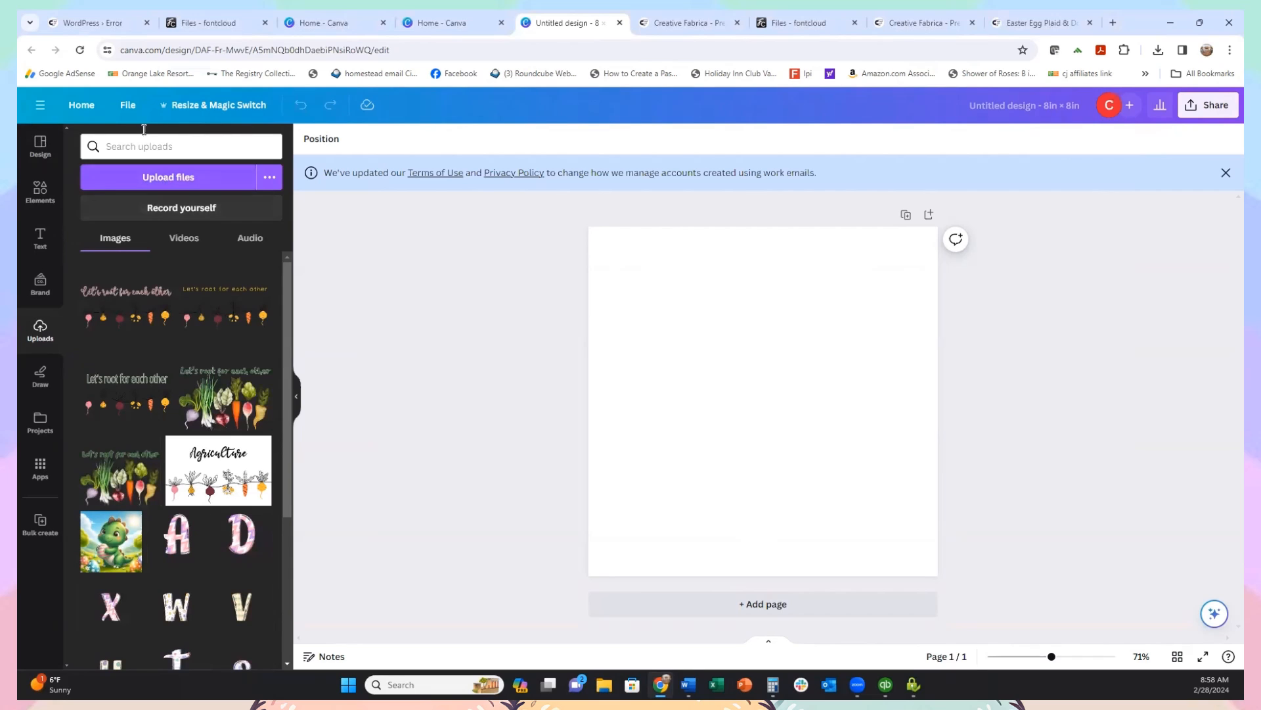
click(166, 178)
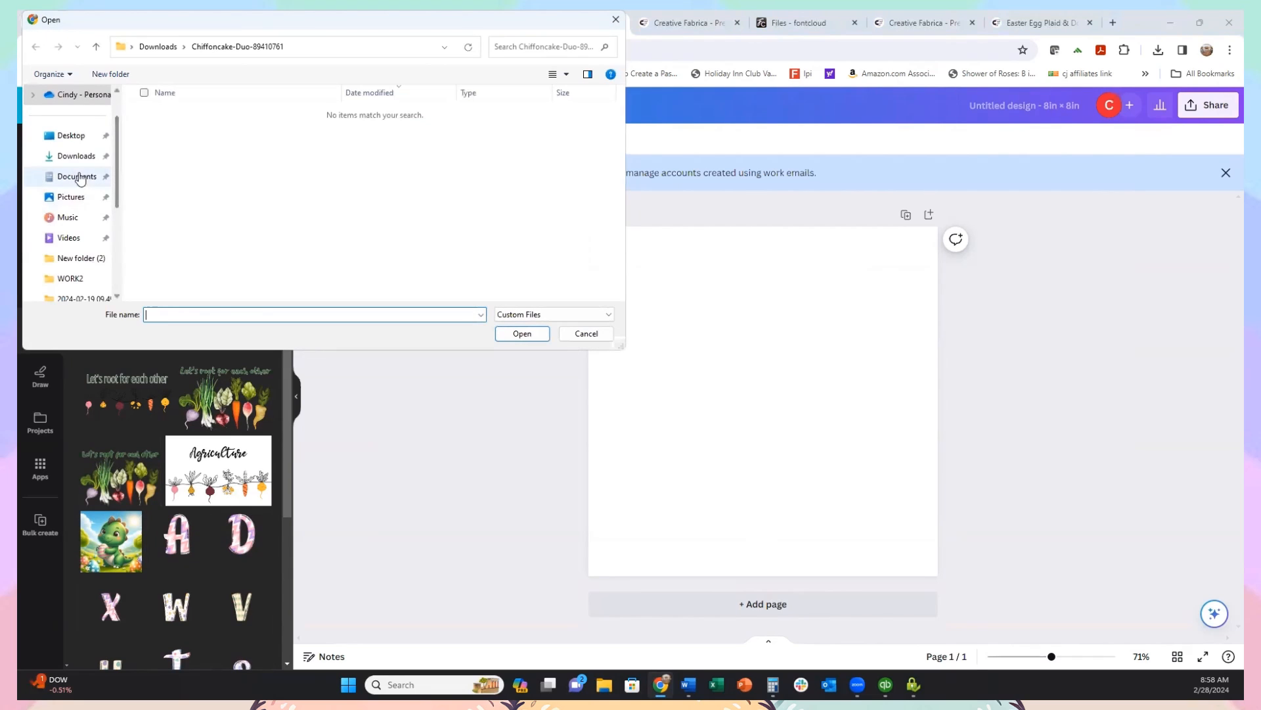
click(76, 159)
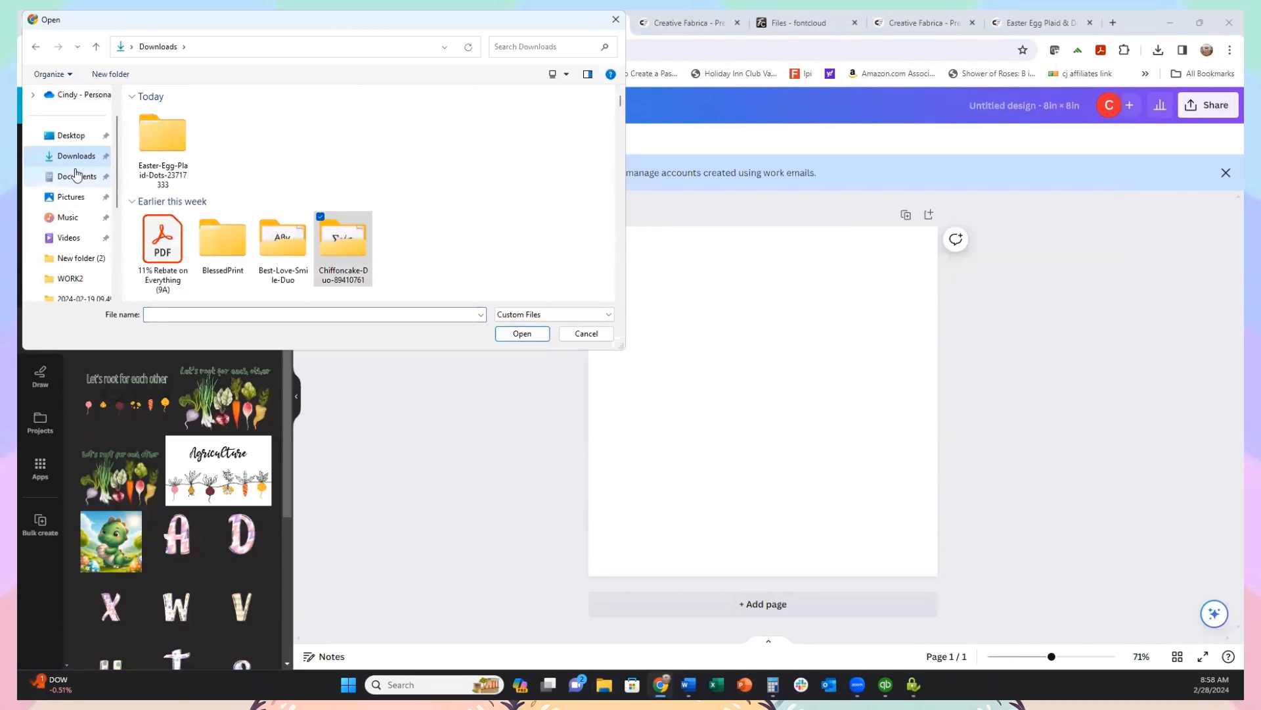
double_click(173, 152)
double_click(195, 137)
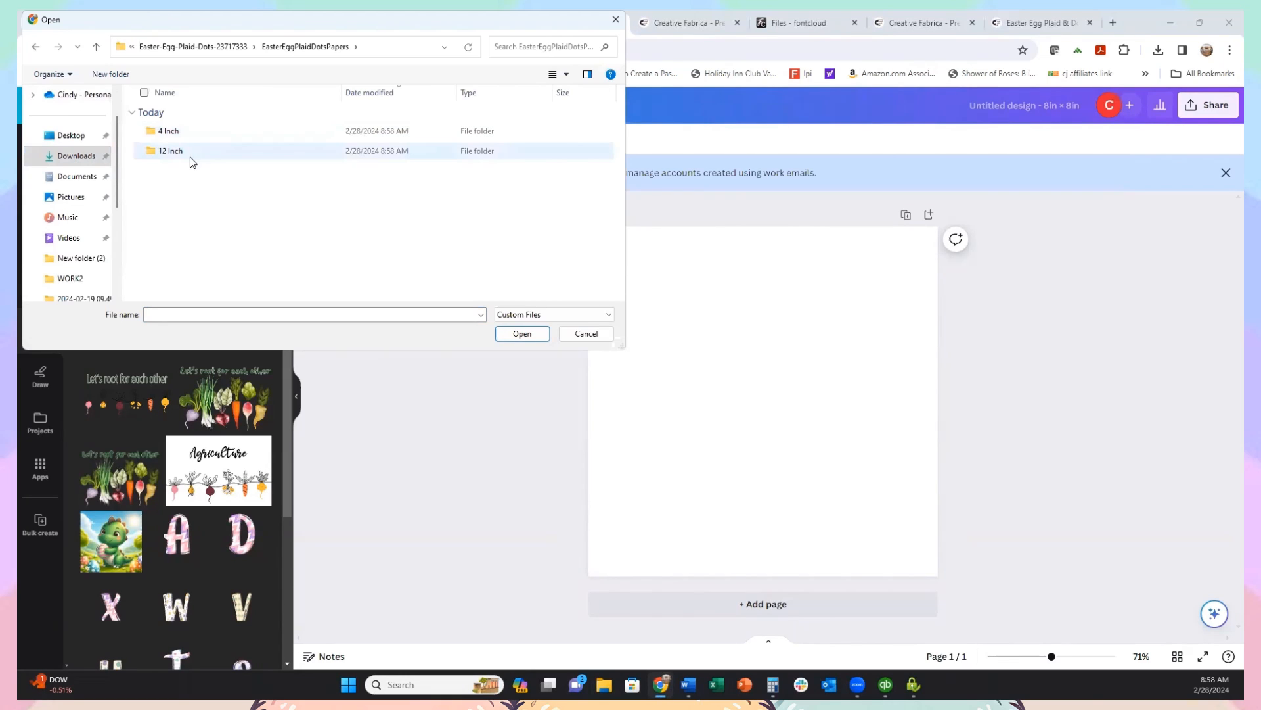
double_click(171, 150)
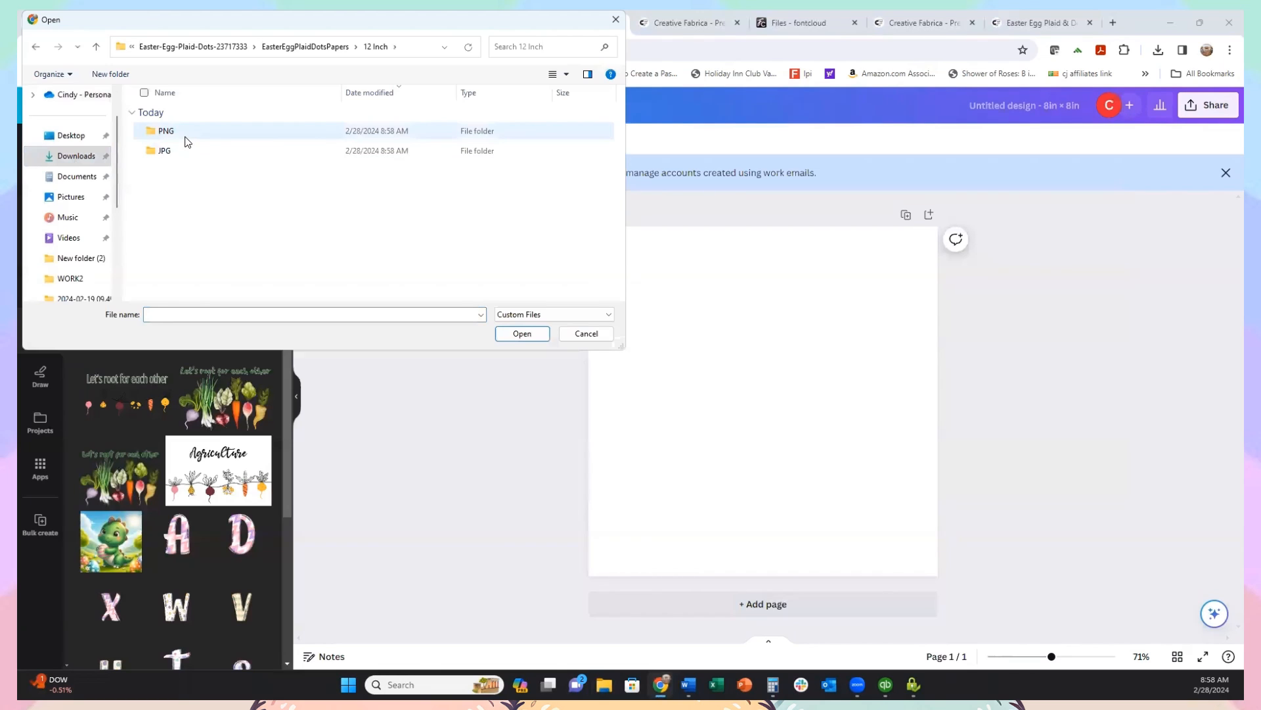
double_click(186, 139)
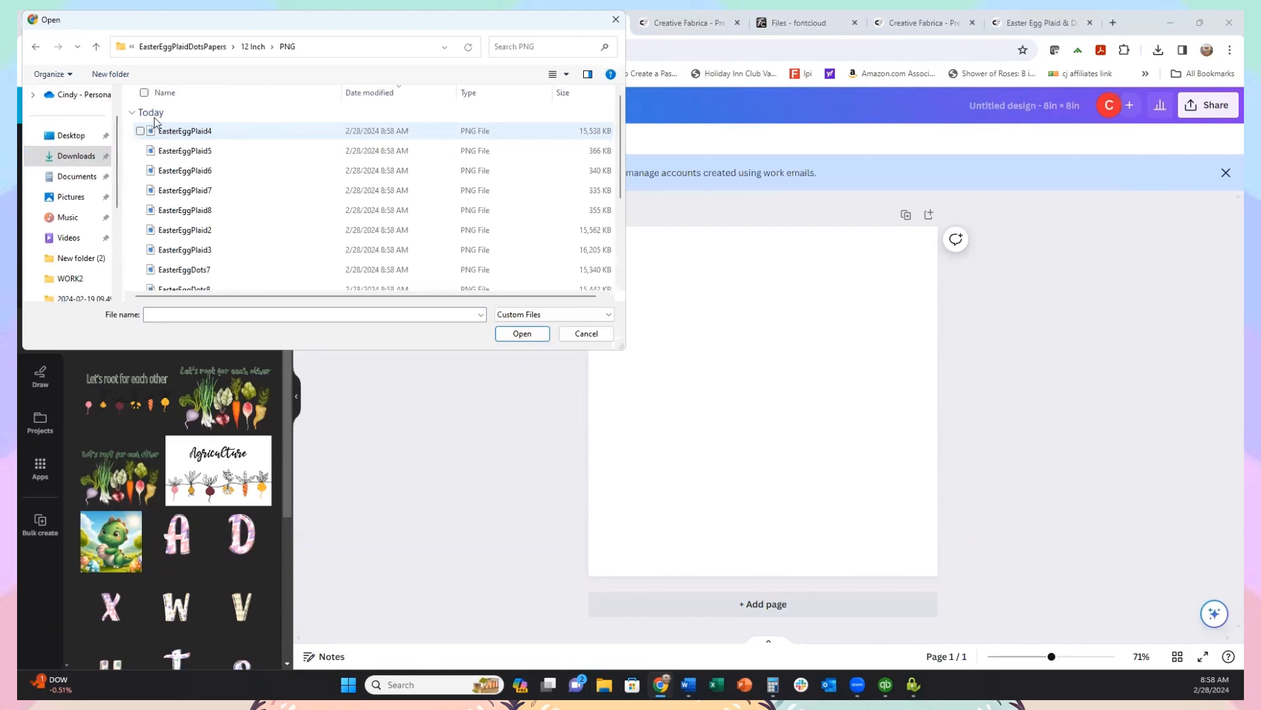
click(144, 93)
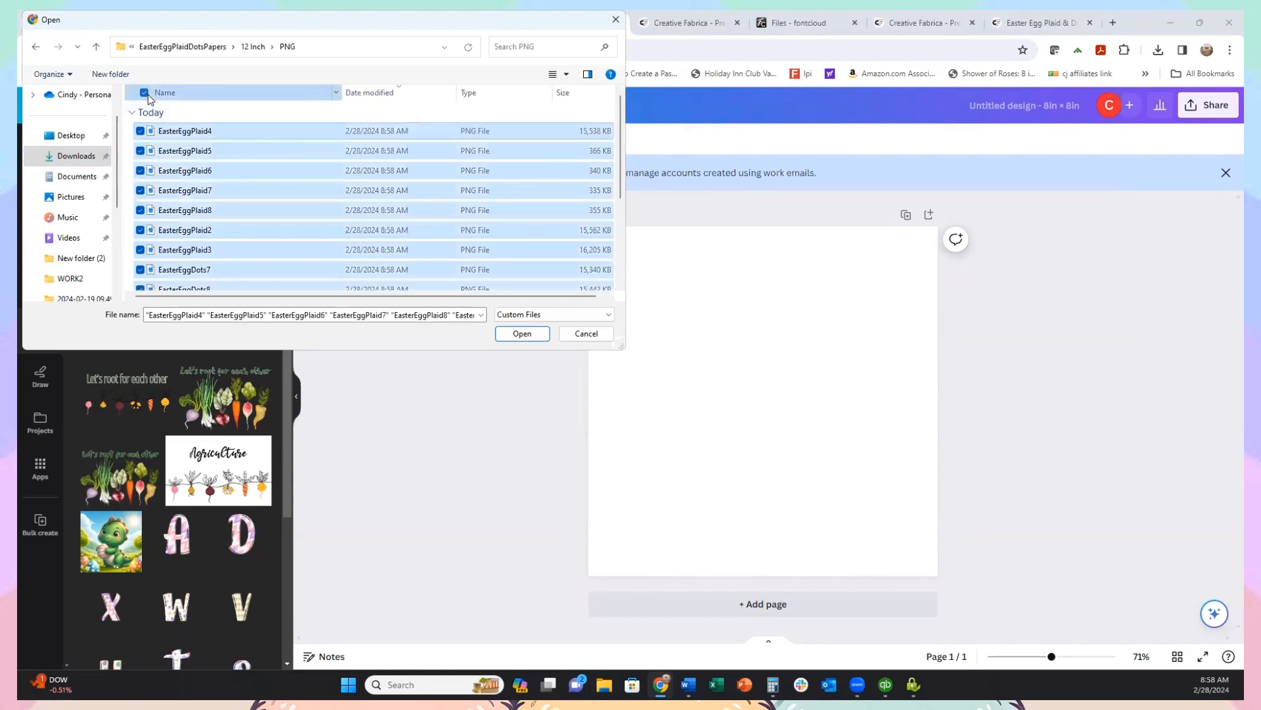
click(535, 332)
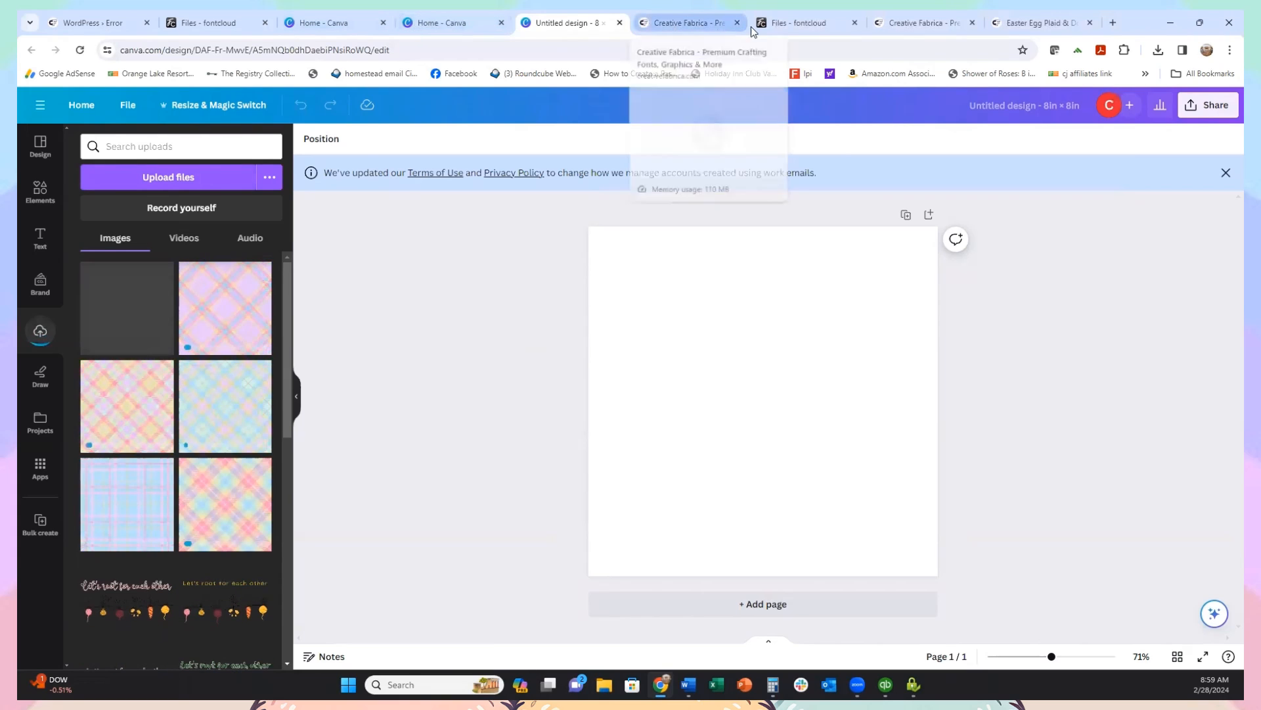
Step: Open the "62 Doodle Letter and Number Download" PDF from the most recently downloaded Alphabet Letters zip
click(1158, 50)
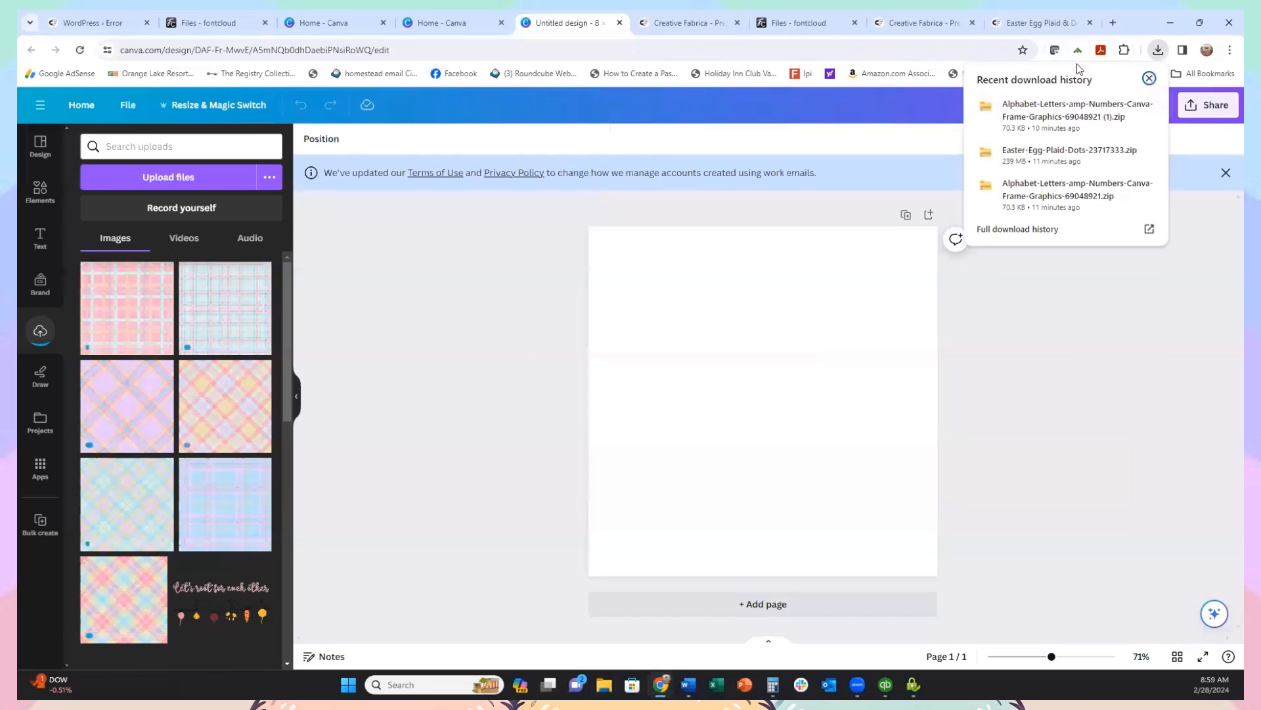
click(1029, 133)
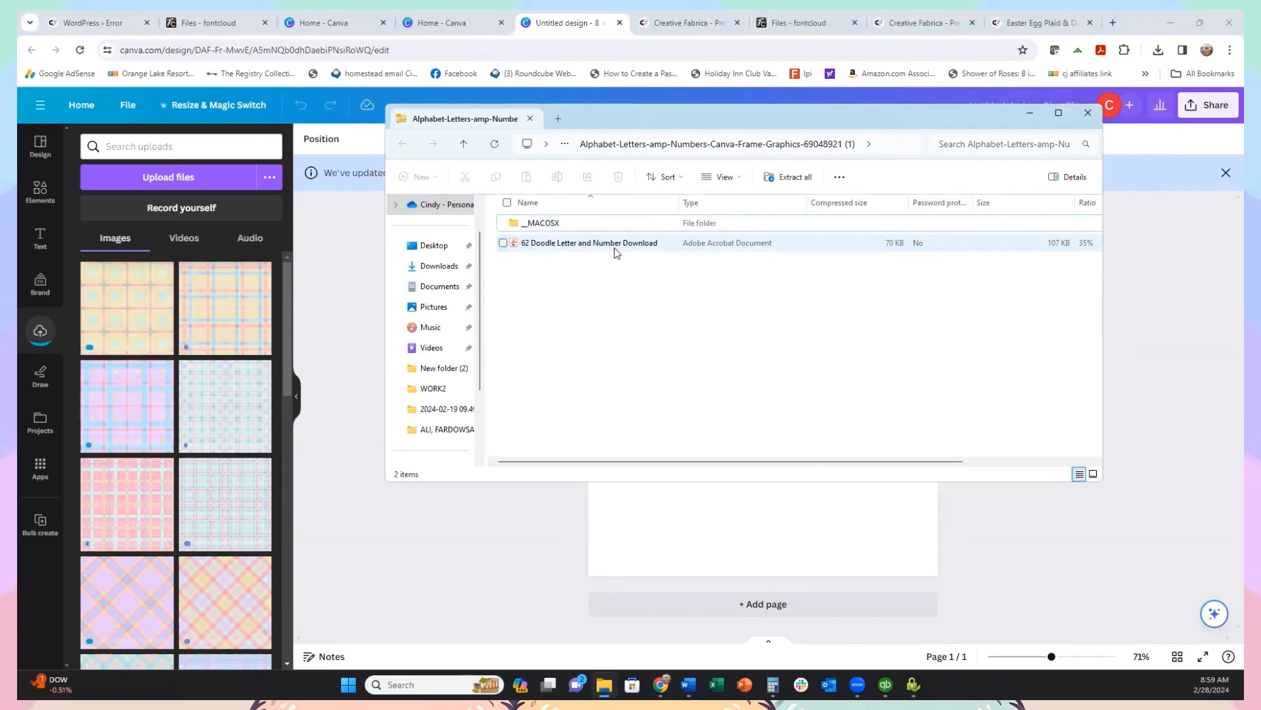
click(613, 247)
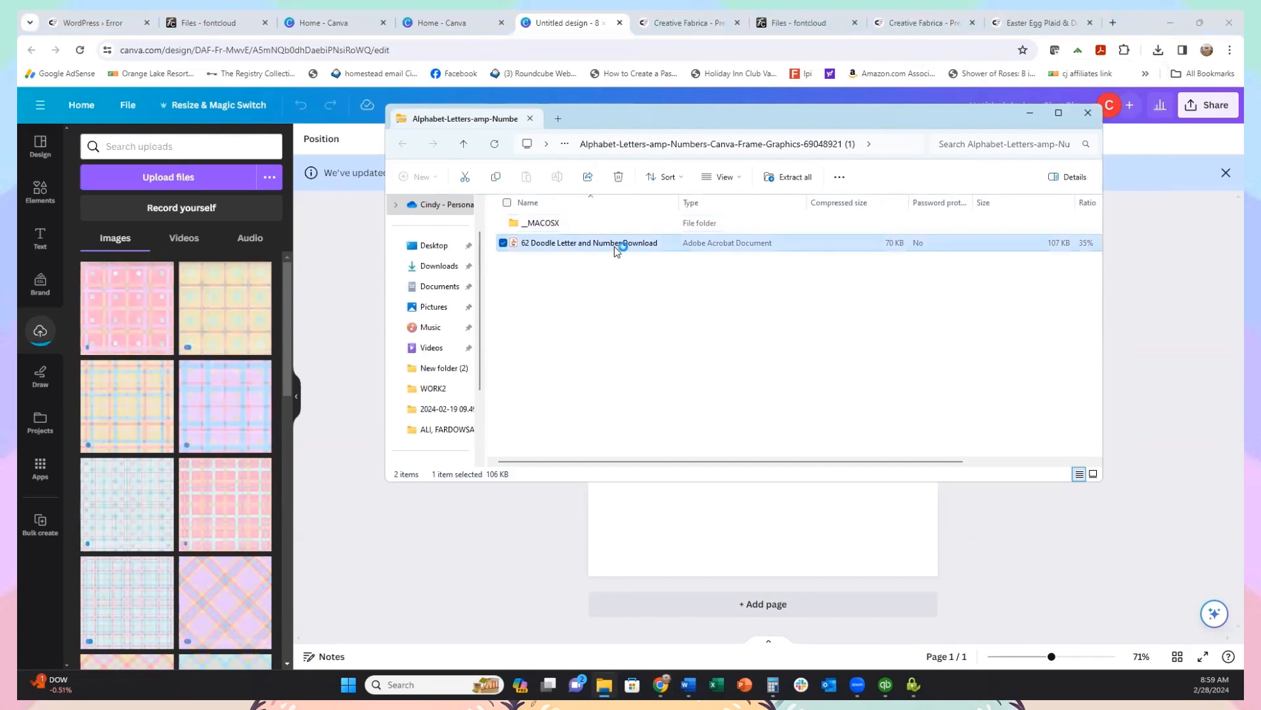
double_click(614, 247)
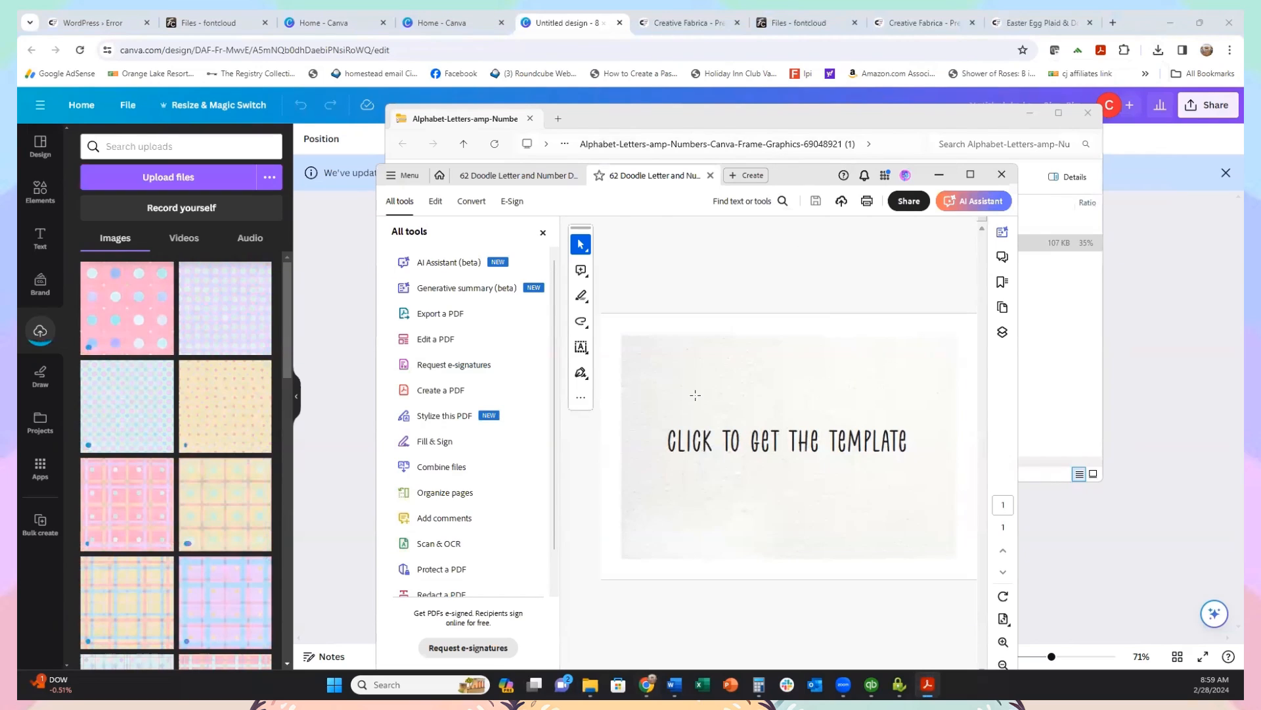
Step: Follow the PDF's template link and create a new Canva design from the doodle letter and number template
click(734, 449)
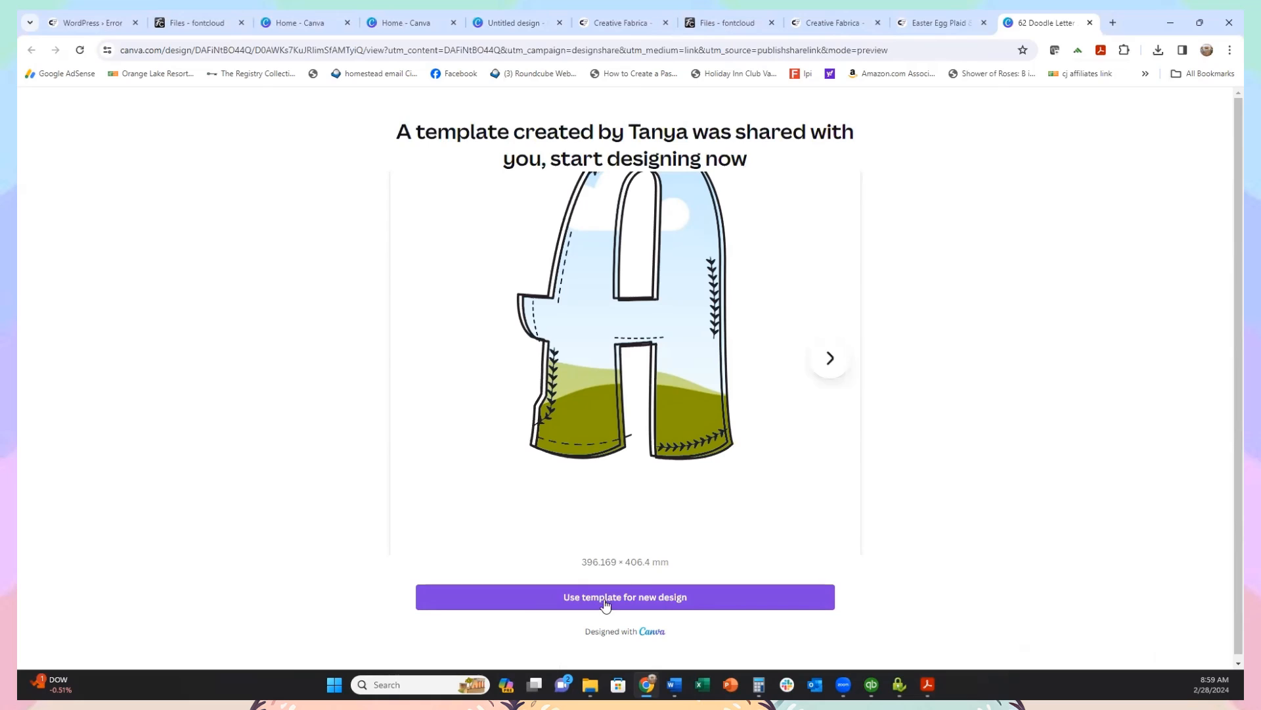
scroll(703, 524, down, 1)
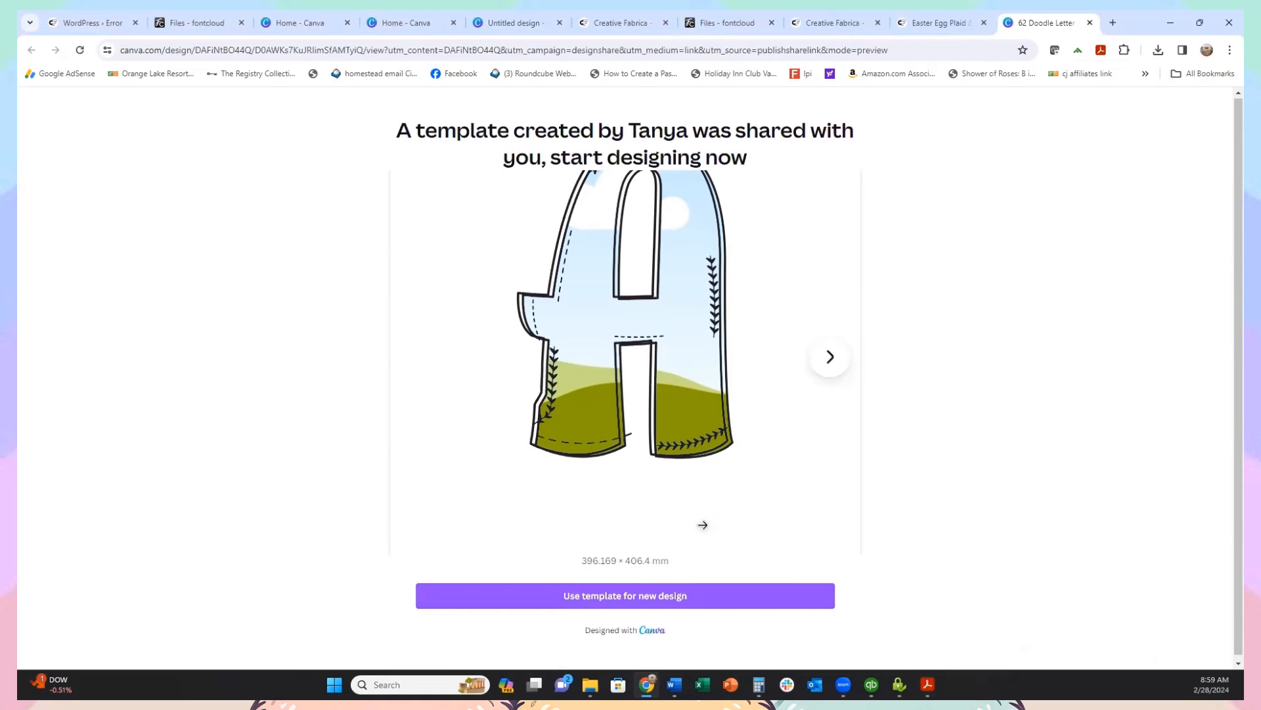
click(610, 595)
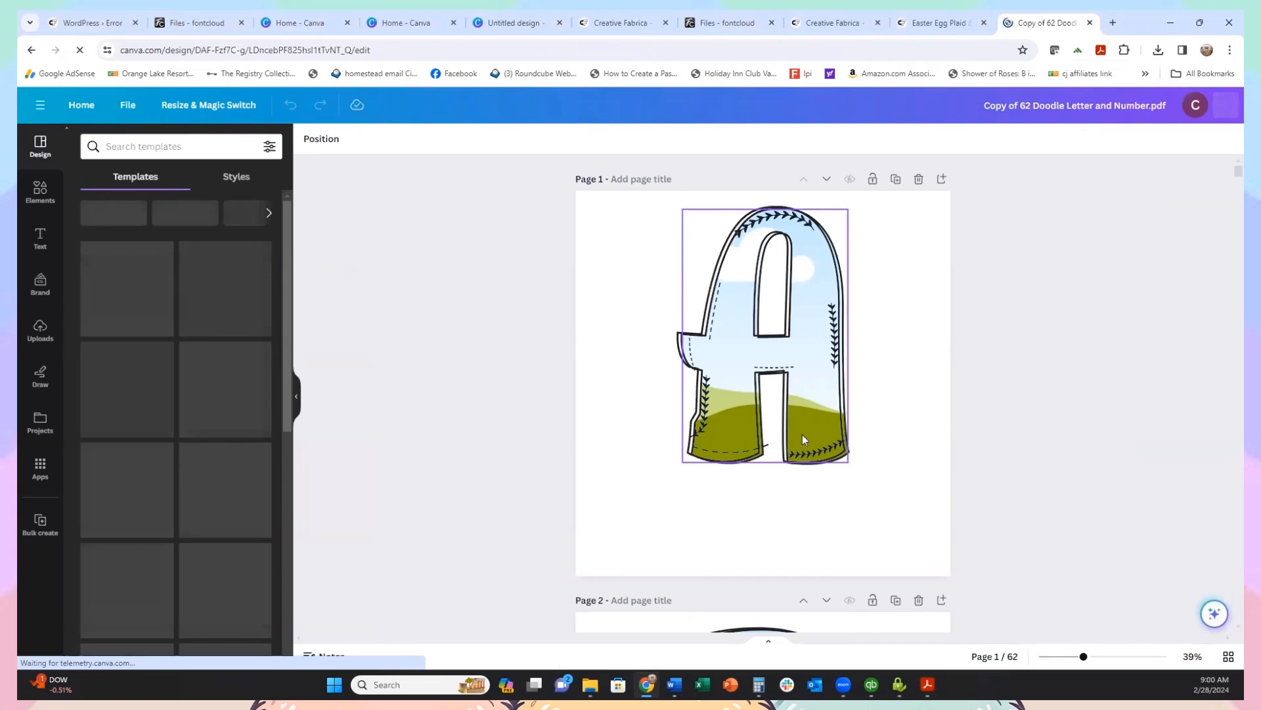
scroll(868, 389, down, 8)
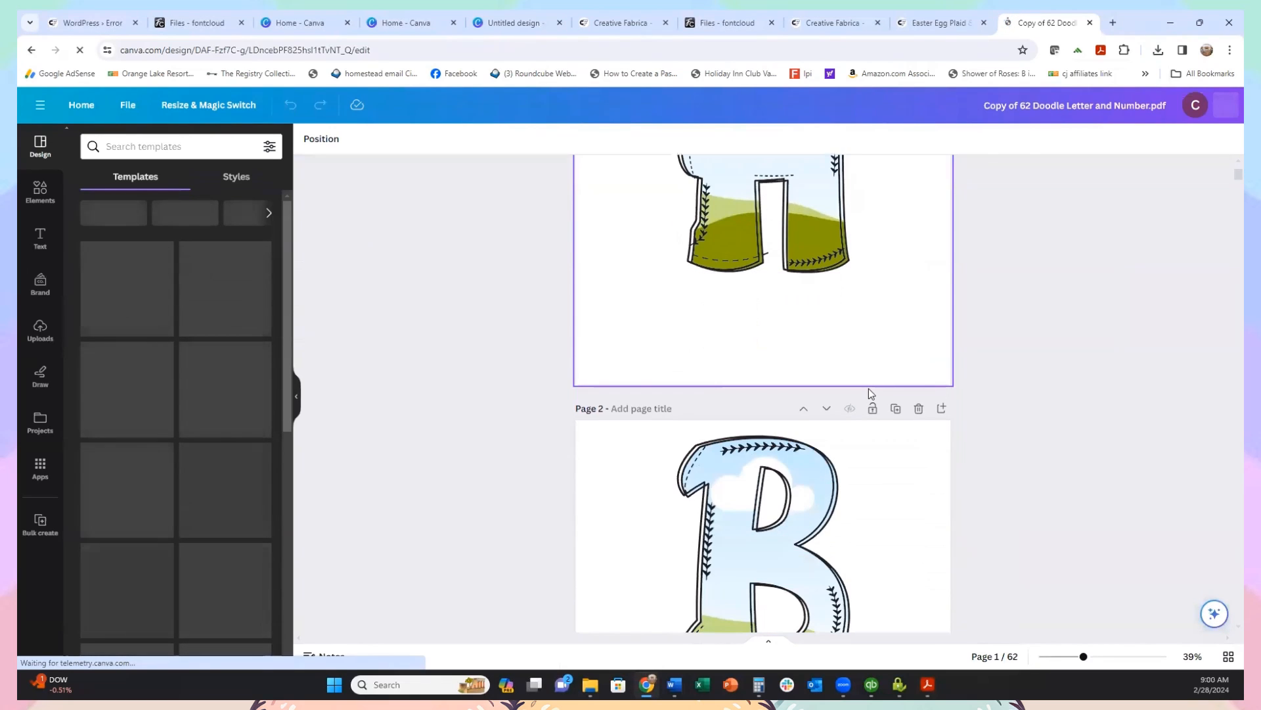
scroll(863, 398, down, 8)
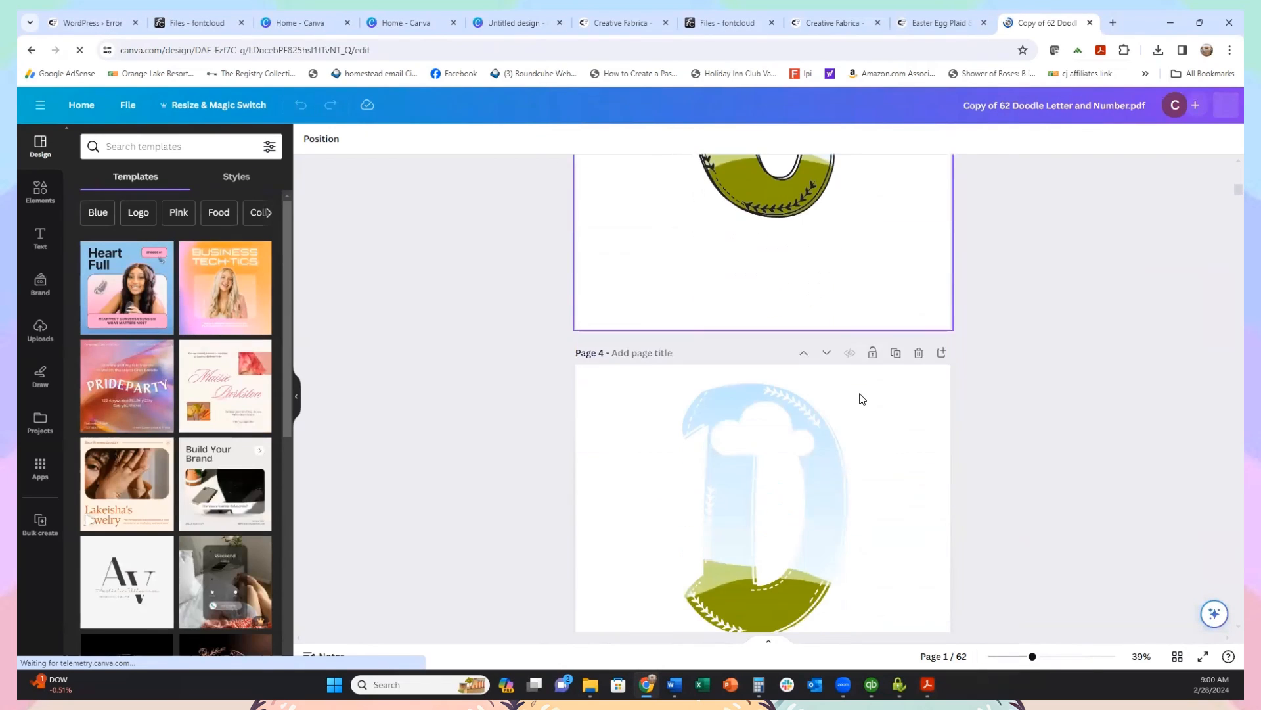
scroll(834, 372, up, 7)
scroll(826, 361, up, 7)
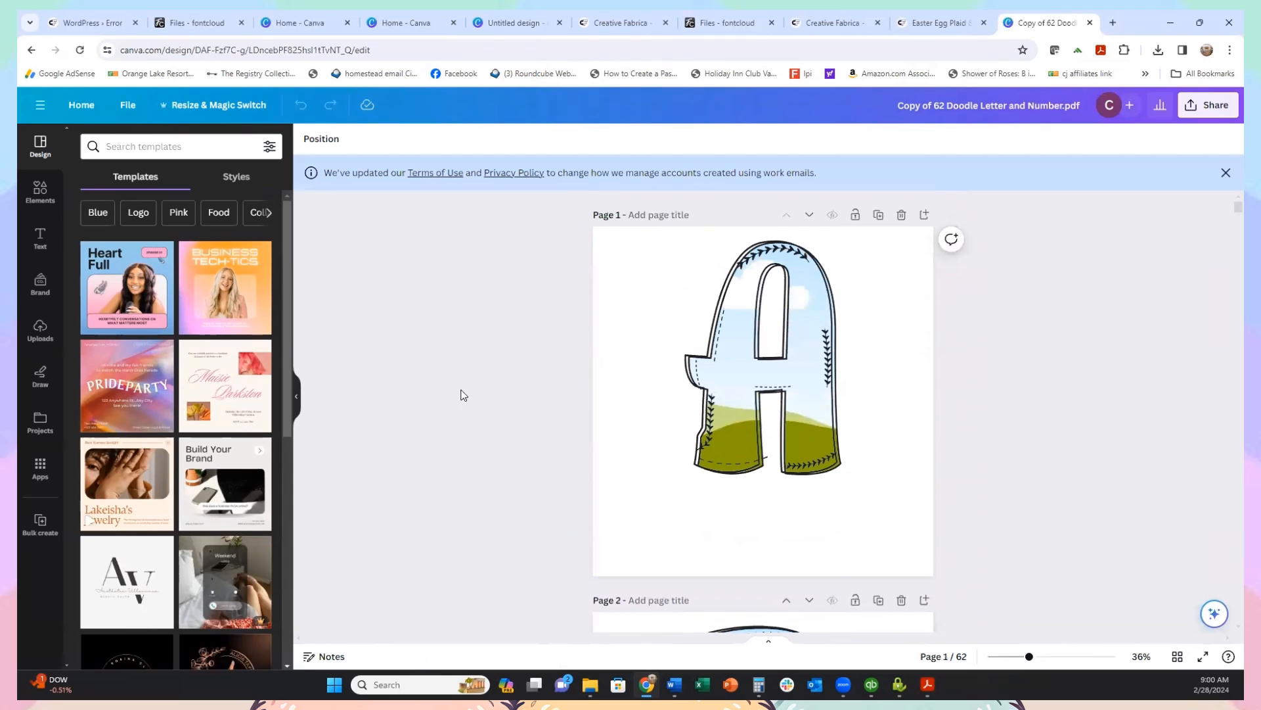
Step: Fill the letter A frame on page 1 with the uploaded pink and yellow plaid paper
click(40, 329)
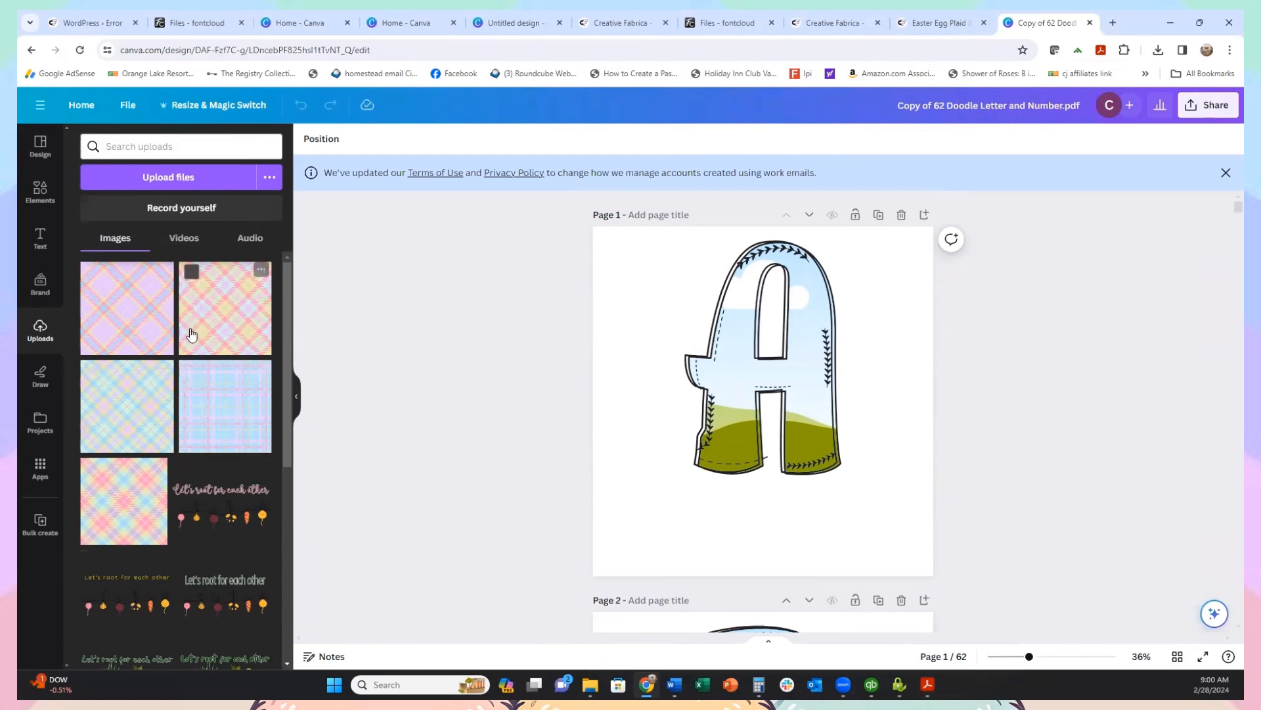
click(223, 333)
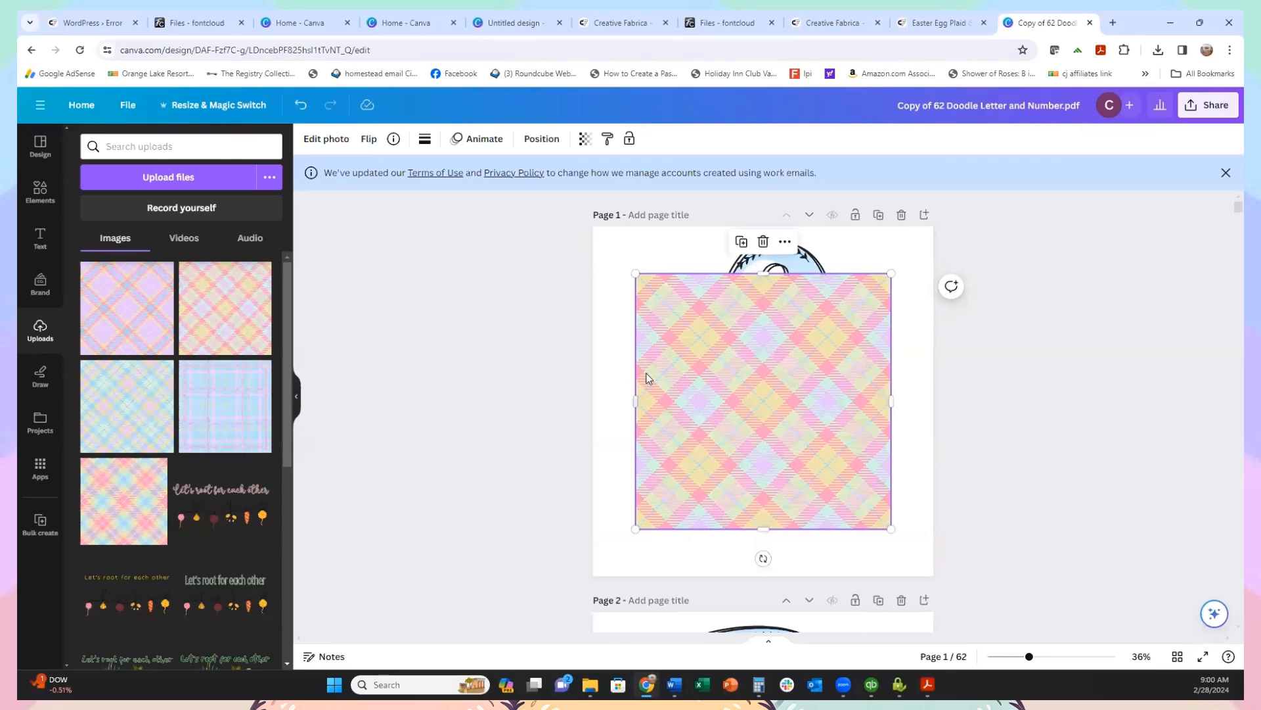
drag(763, 408, 787, 355)
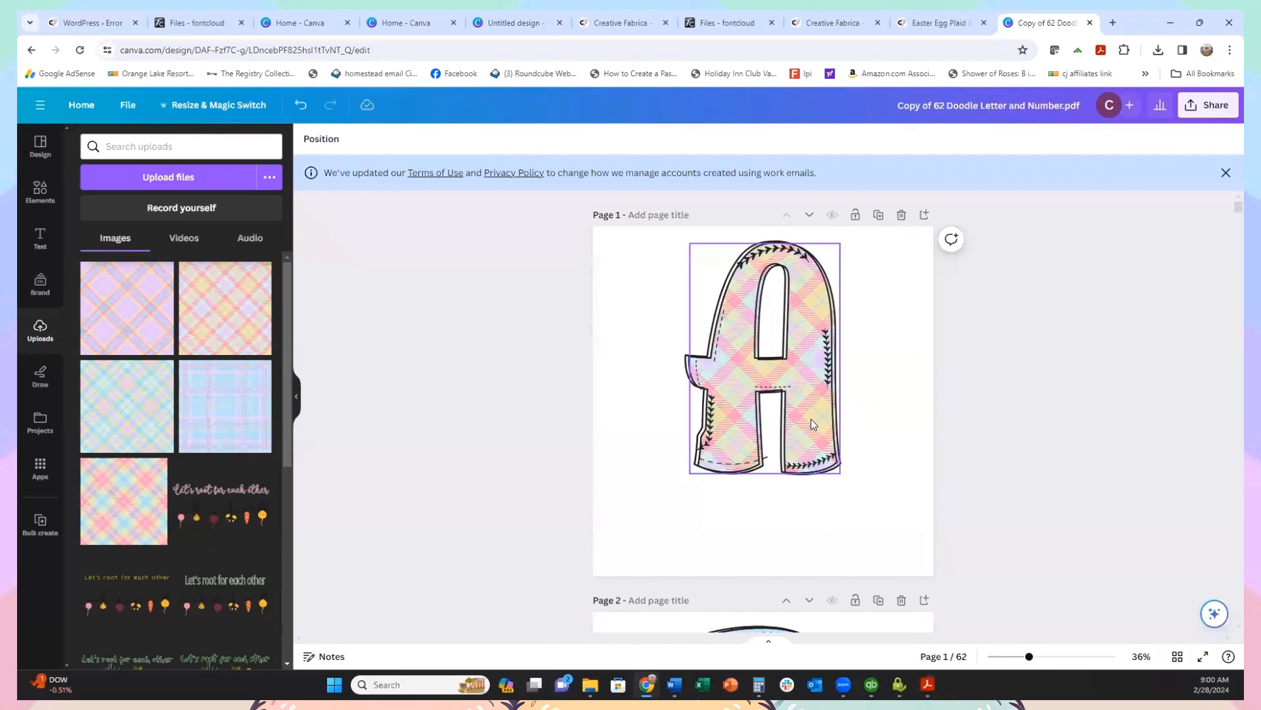
Step: Fill the letter B on page 2 with the mint and blue plaid paper and the letter C on page 3 with the pink multicoloured plaid
scroll(873, 398, down, 5)
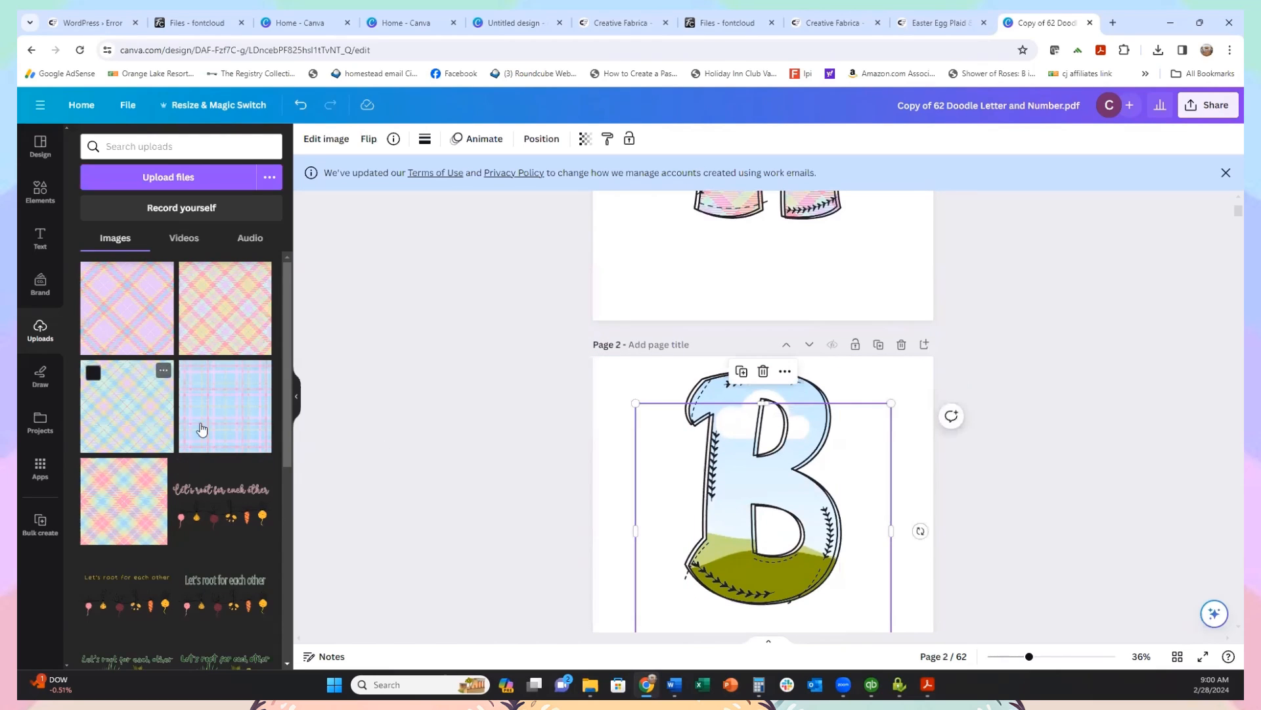
click(154, 427)
drag(700, 471, 649, 454)
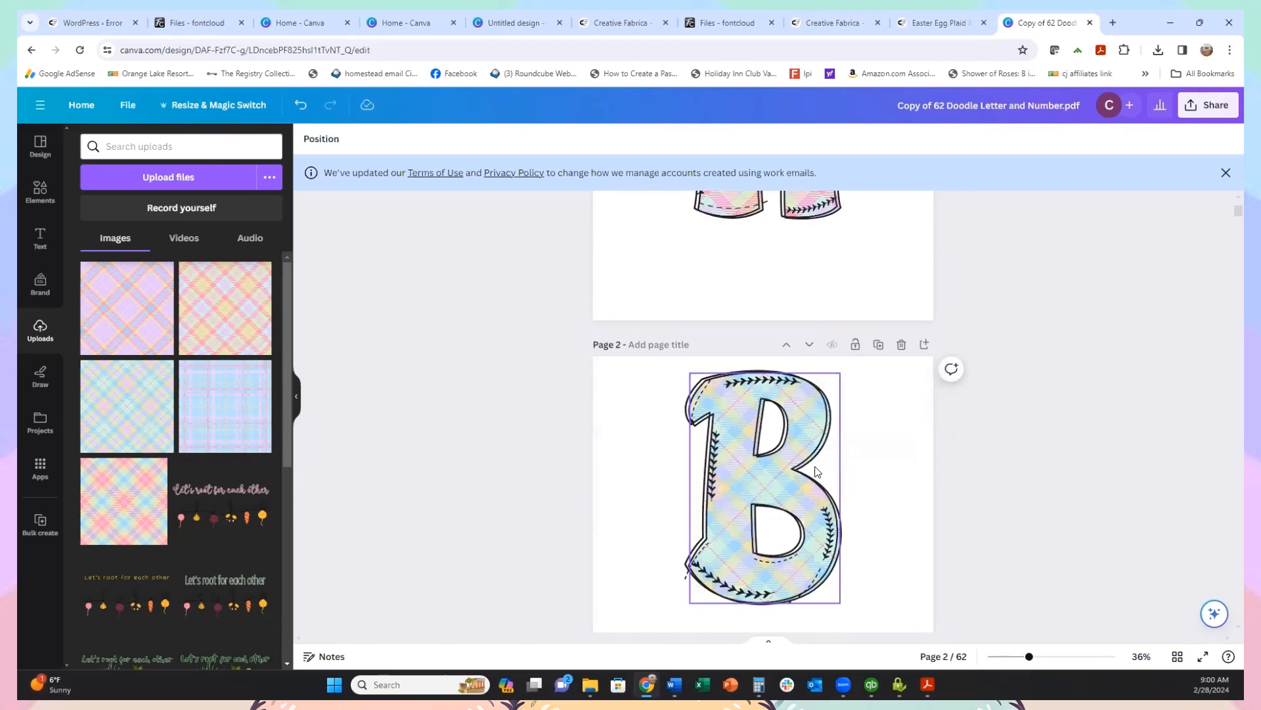
scroll(841, 447, down, 5)
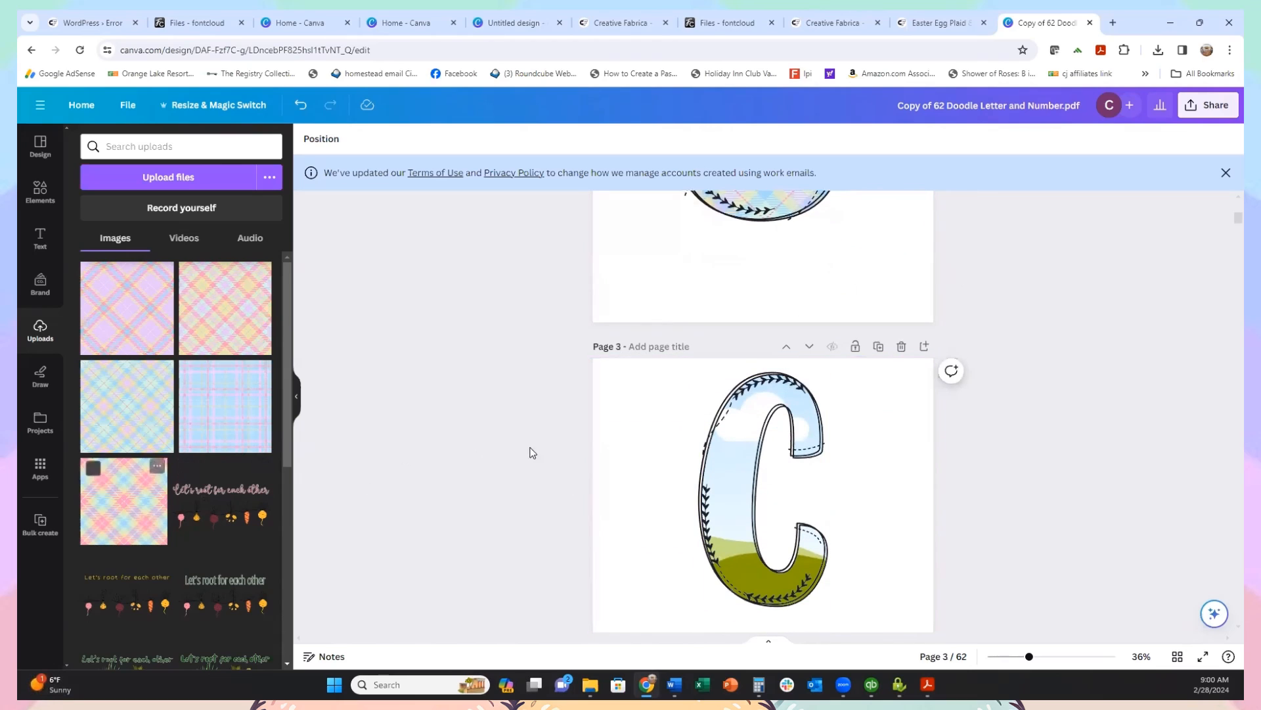
drag(124, 510, 716, 507)
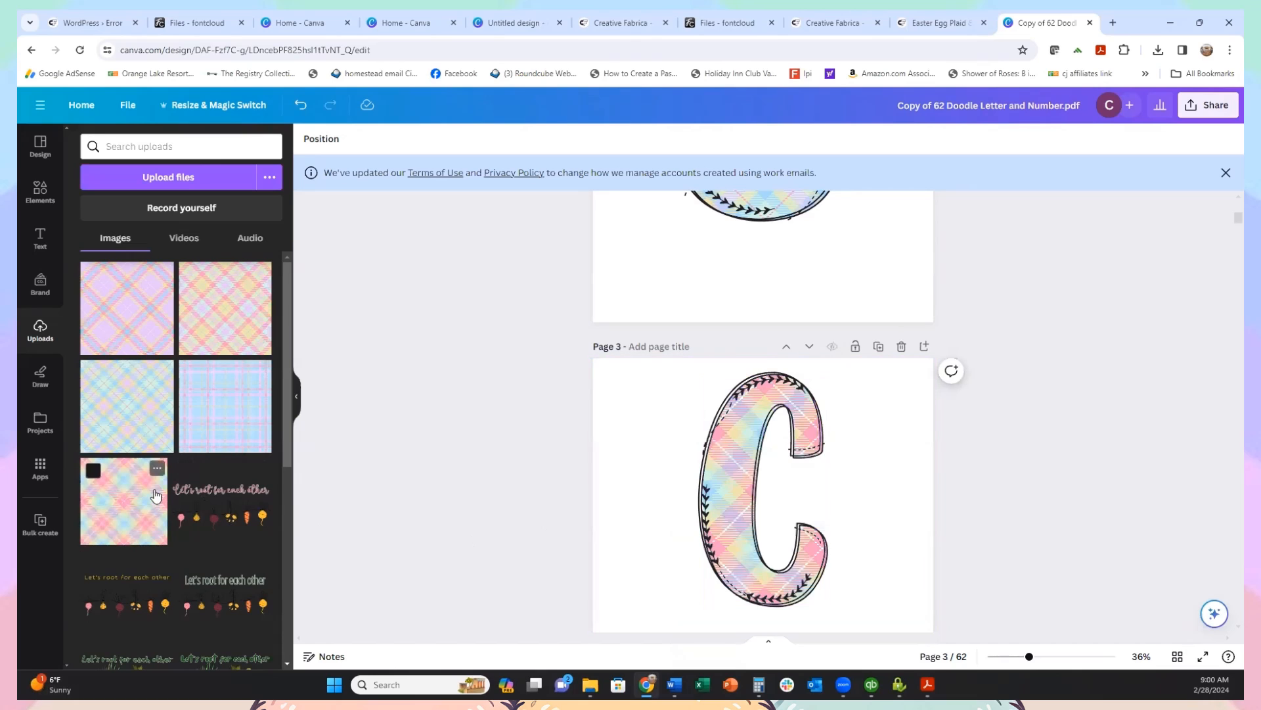
Step: Look through the uploaded images for a filling for the letter D on page 4
scroll(178, 500, down, 6)
scroll(738, 451, down, 8)
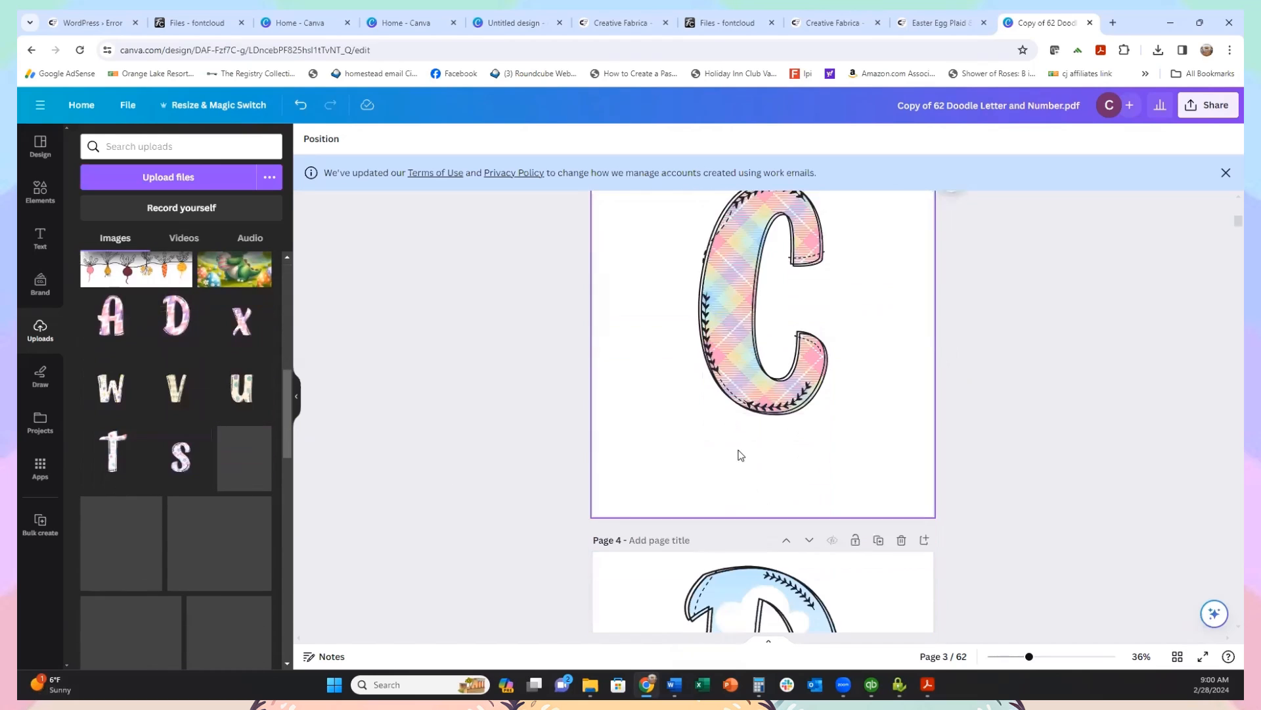
scroll(168, 490, down, 1)
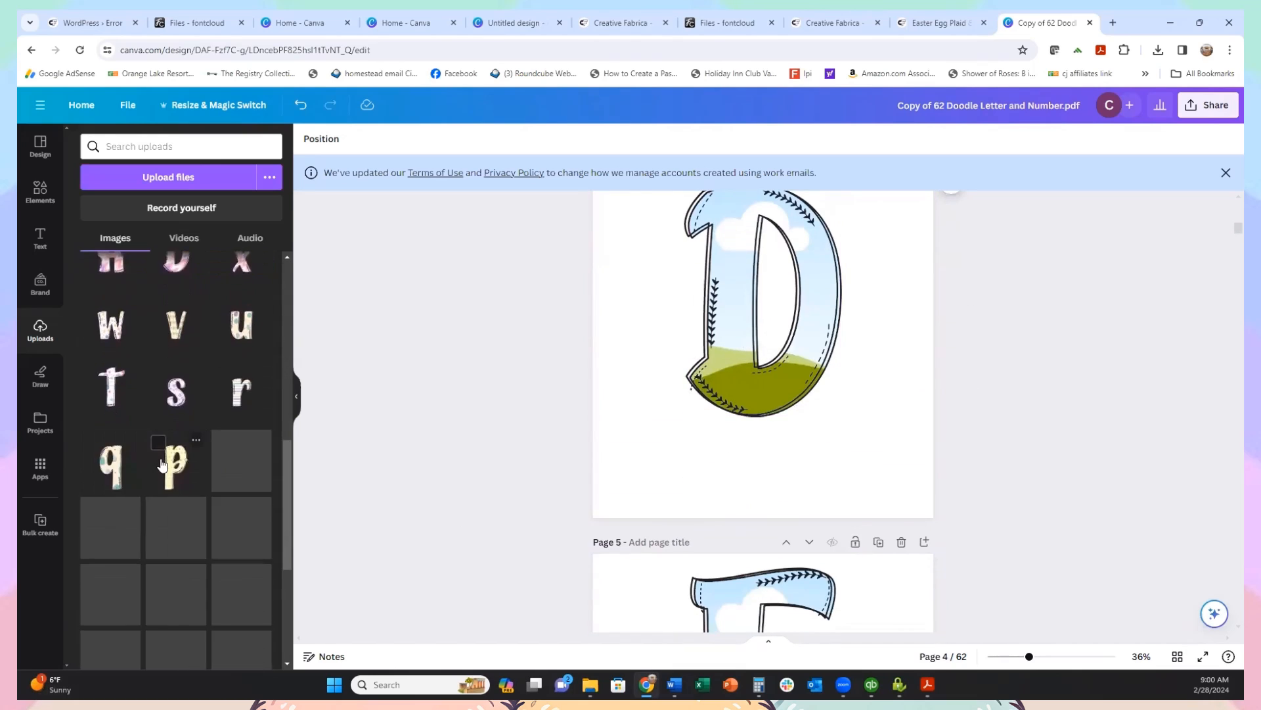
scroll(172, 486, up, 2)
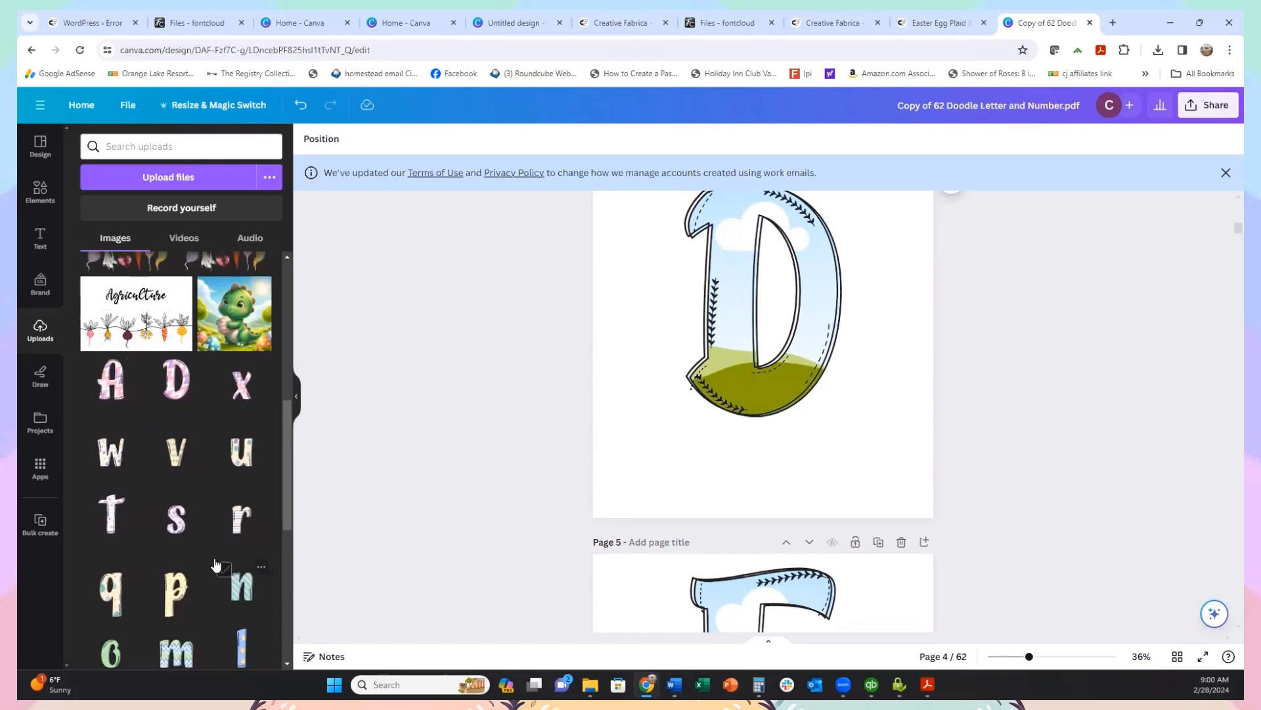
scroll(191, 546, down, 5)
scroll(153, 450, down, 6)
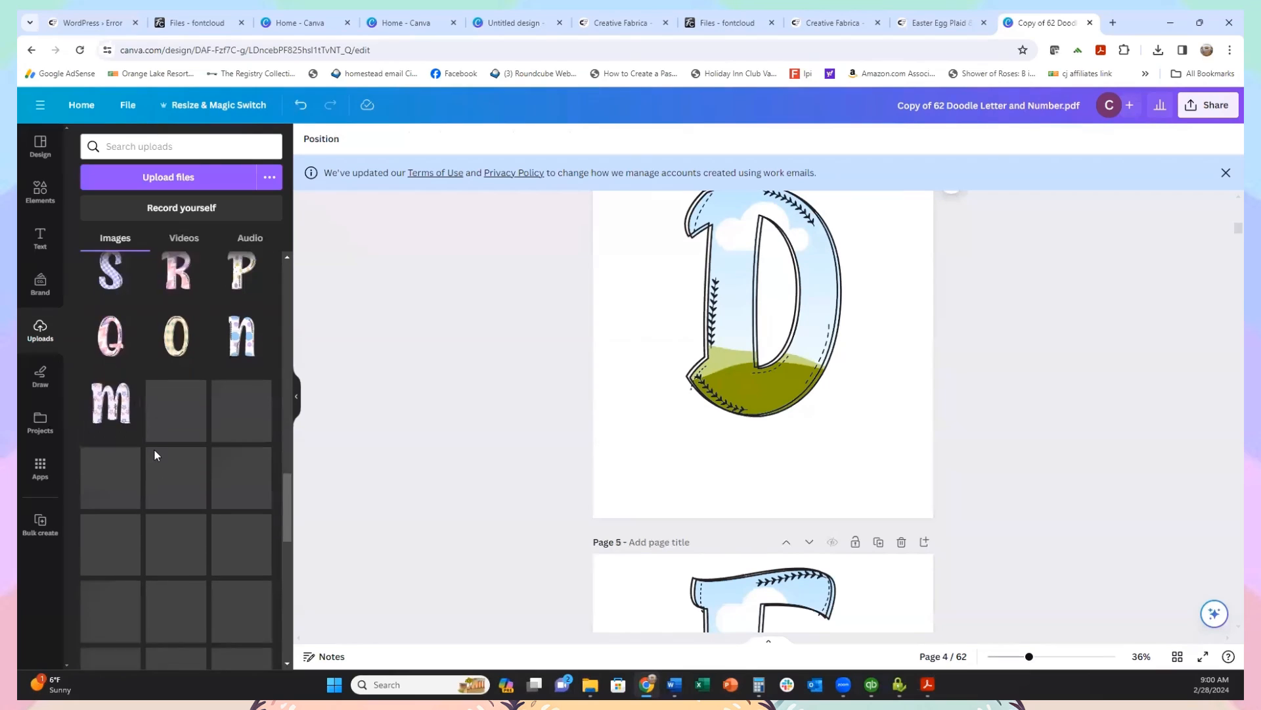
scroll(153, 453, down, 3)
scroll(155, 455, down, 2)
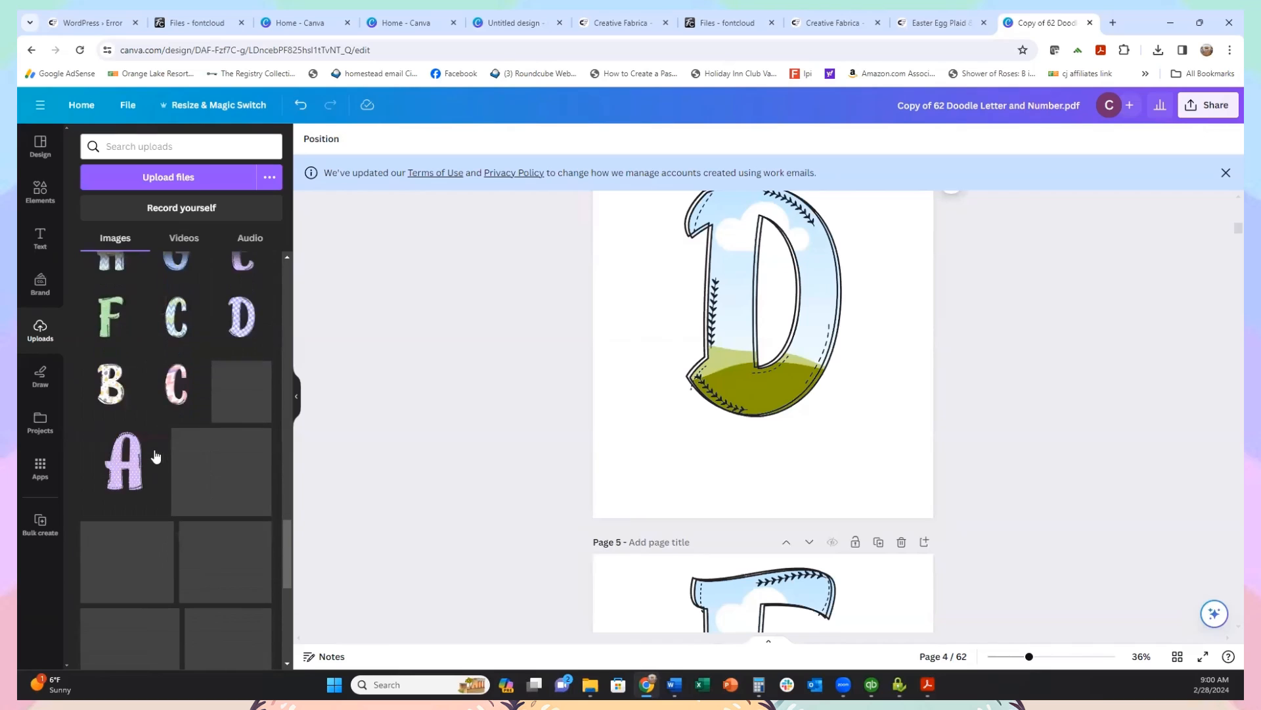
scroll(154, 451, down, 3)
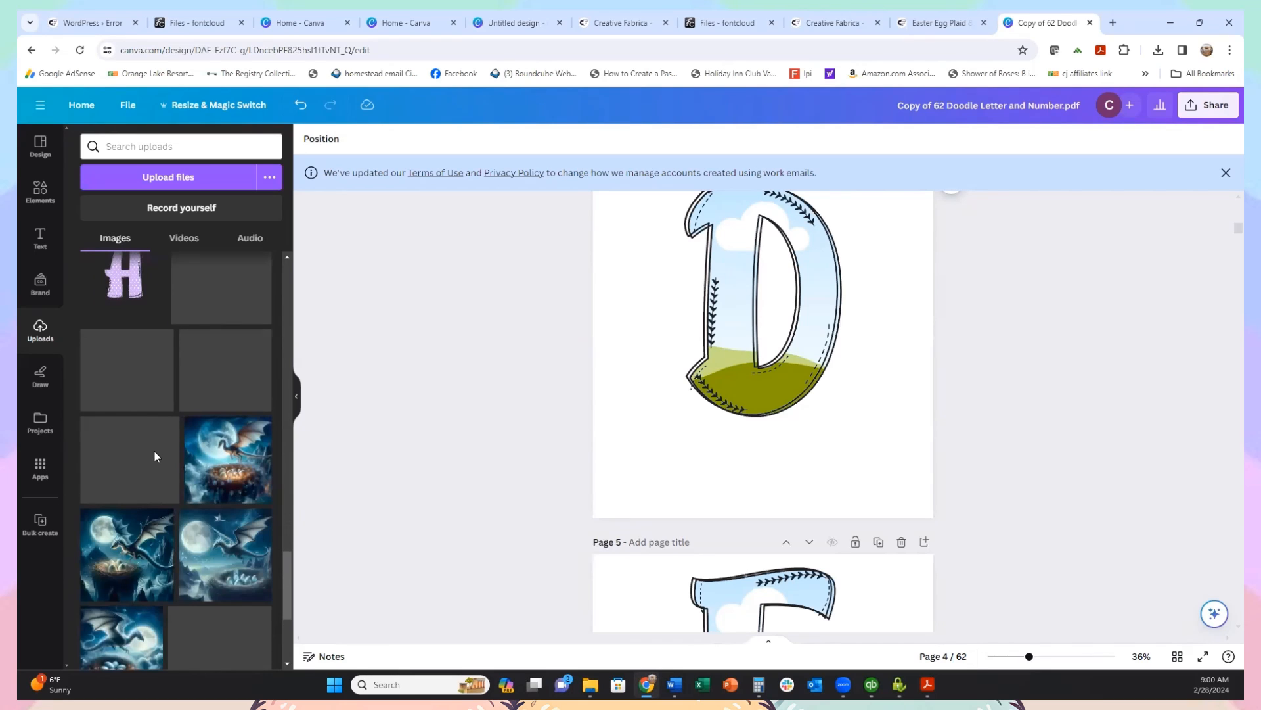
scroll(153, 452, down, 4)
scroll(146, 454, up, 3)
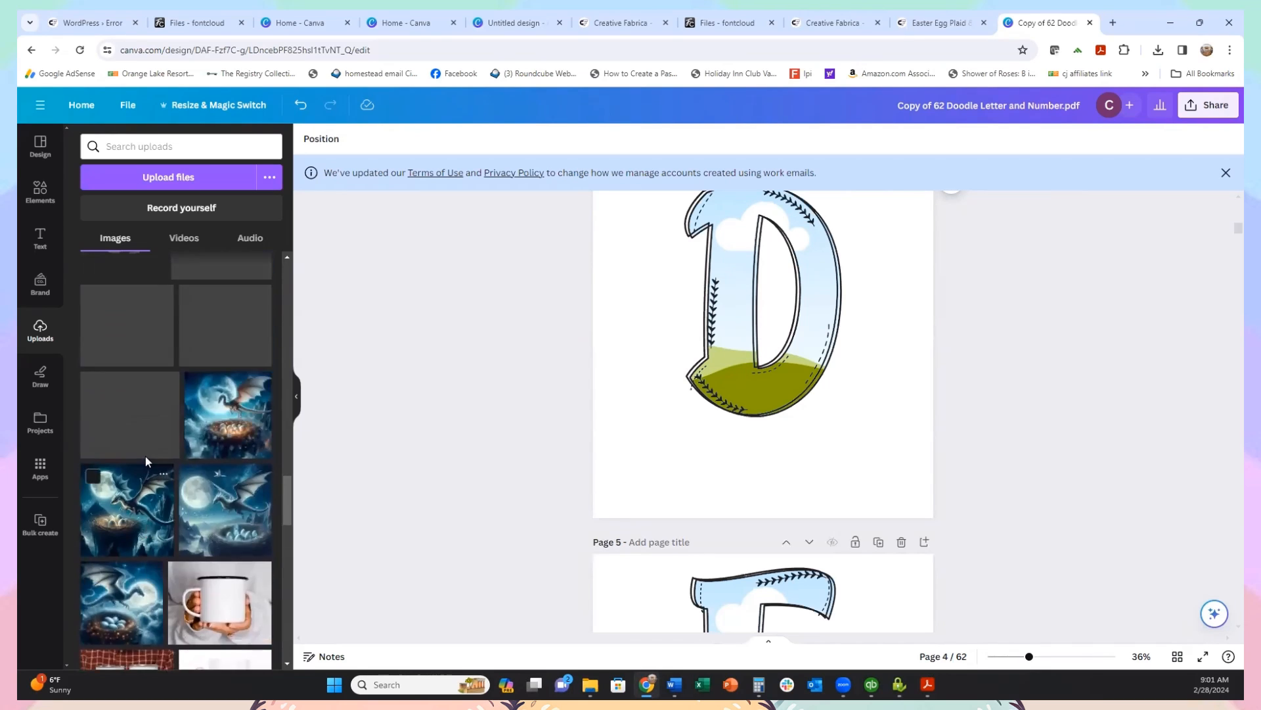
scroll(144, 456, up, 10)
scroll(98, 381, up, 12)
Step: Fill the letter D frame on page 4 with the uploaded mint and blue plaid paper
drag(114, 340, 713, 324)
scroll(775, 360, up, 5)
scroll(713, 324, down, 3)
scroll(549, 397, down, 3)
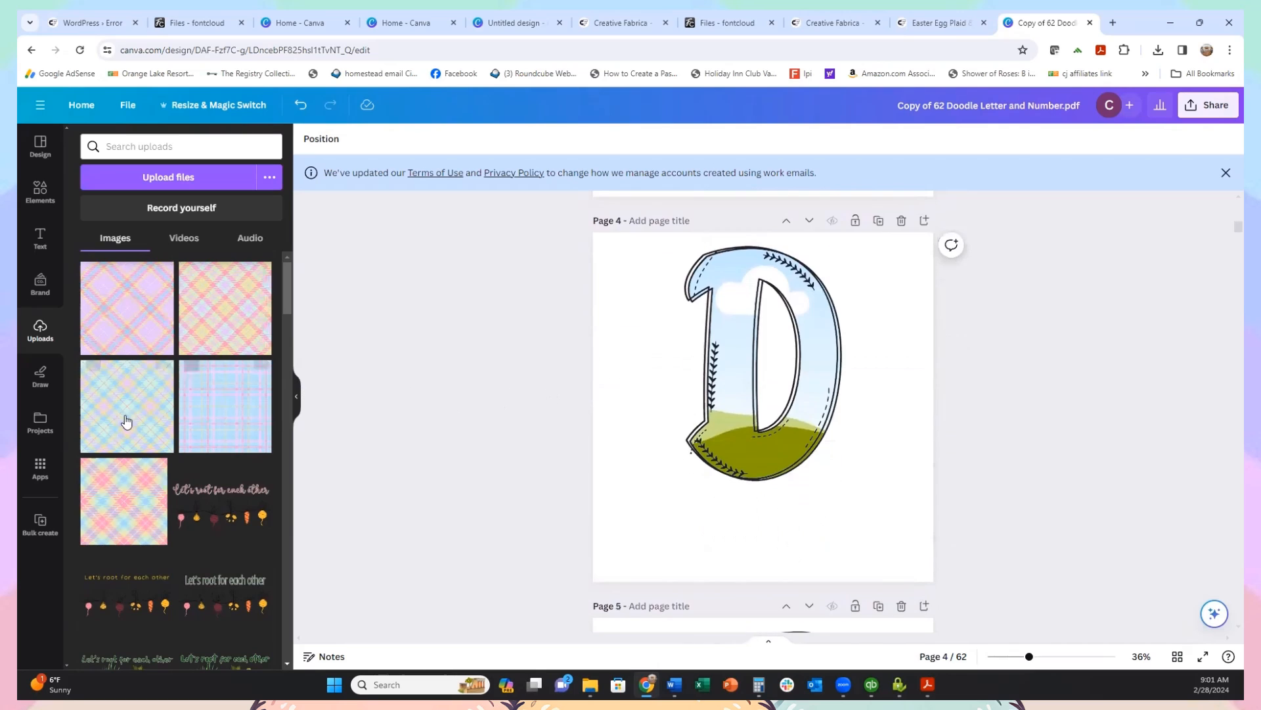
drag(146, 418, 657, 388)
drag(760, 410, 689, 427)
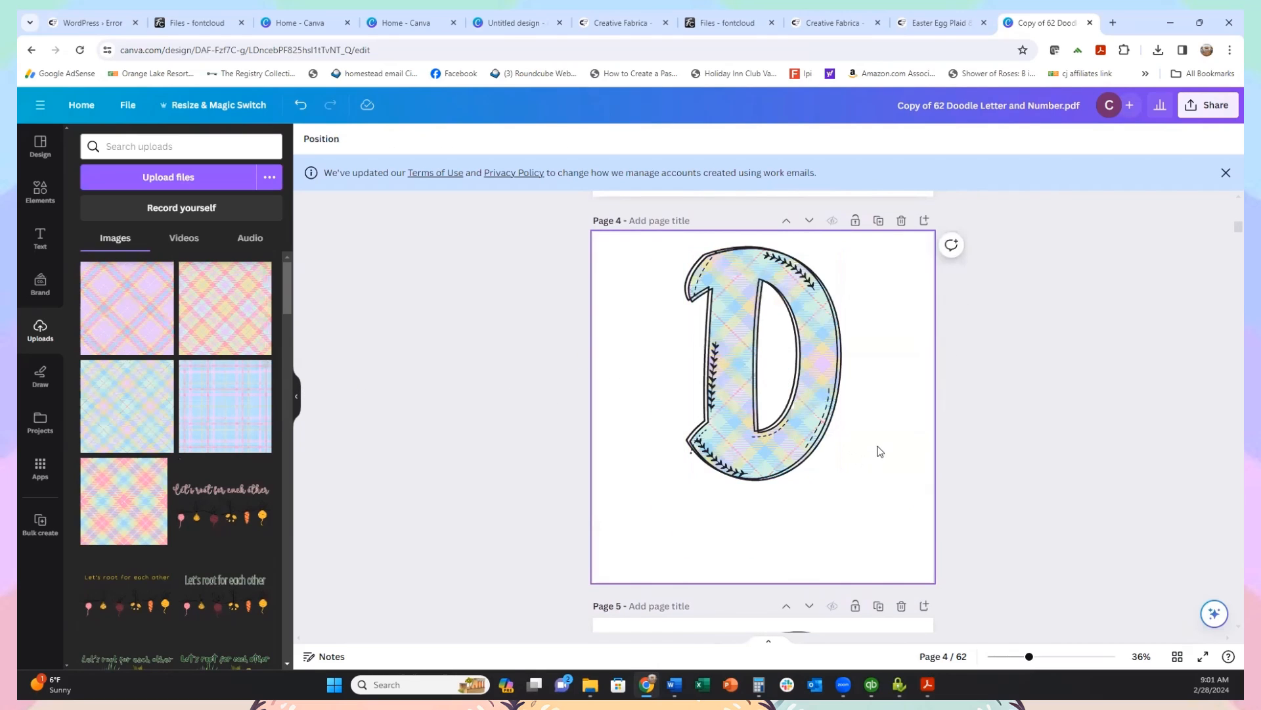
Step: Fill the letter E frame on page 5 with the uploaded green baby dinosaur and Easter egg image
scroll(834, 403, down, 5)
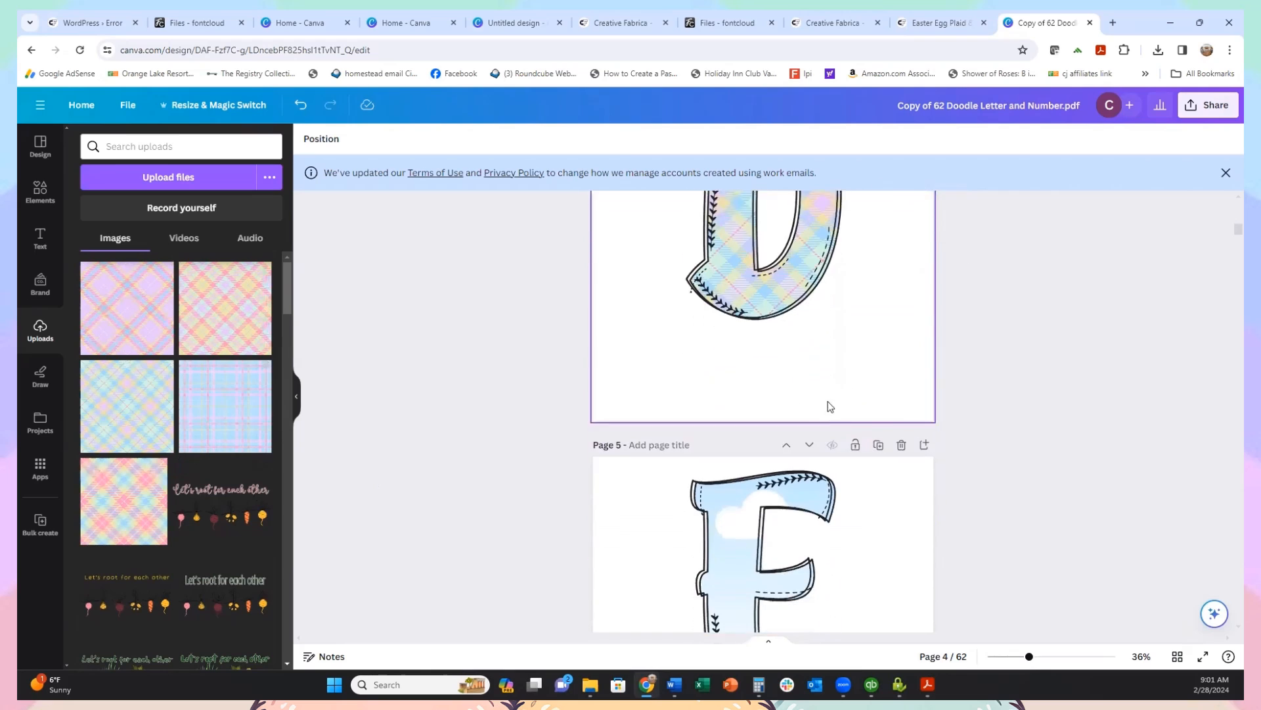
scroll(211, 506, down, 5)
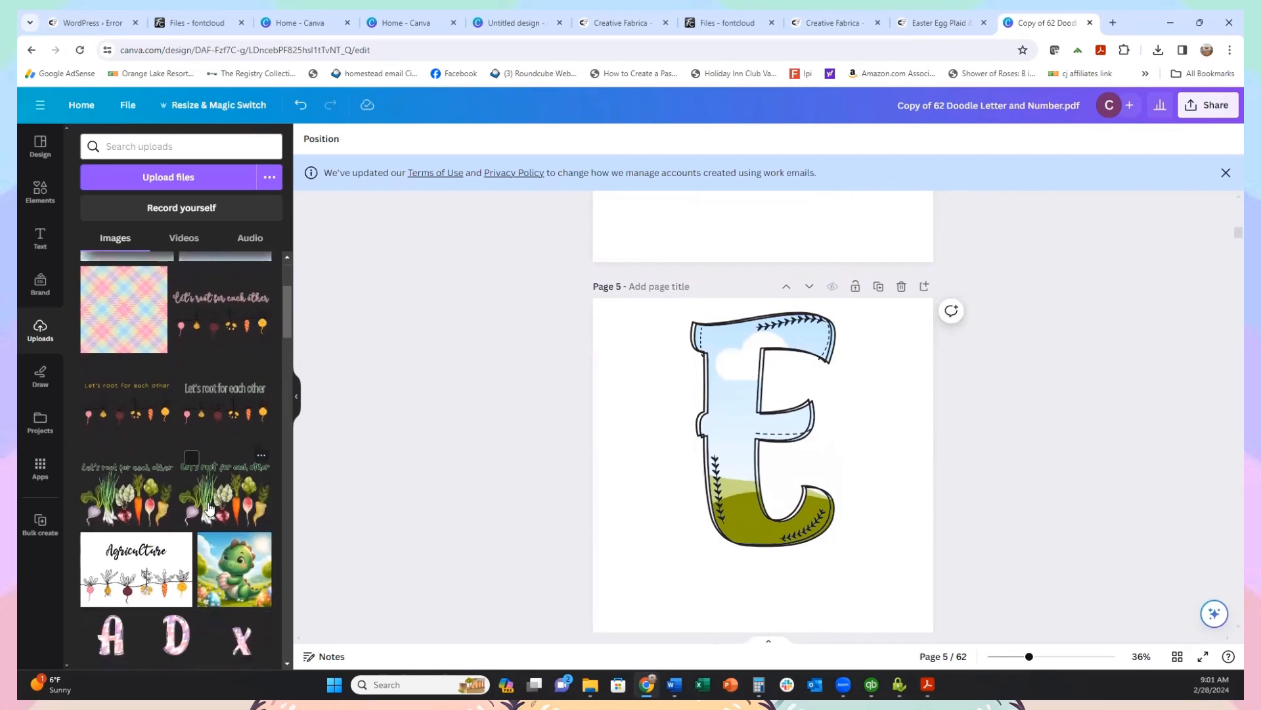
click(224, 459)
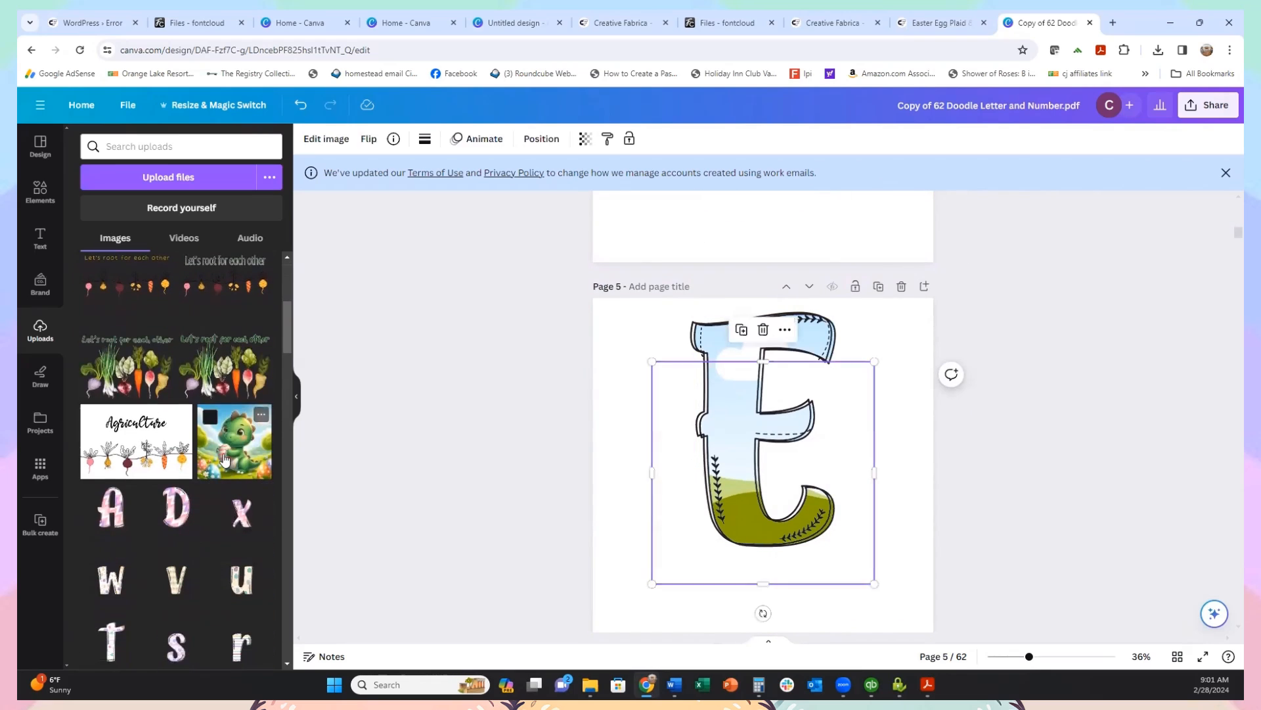
drag(755, 459, 749, 453)
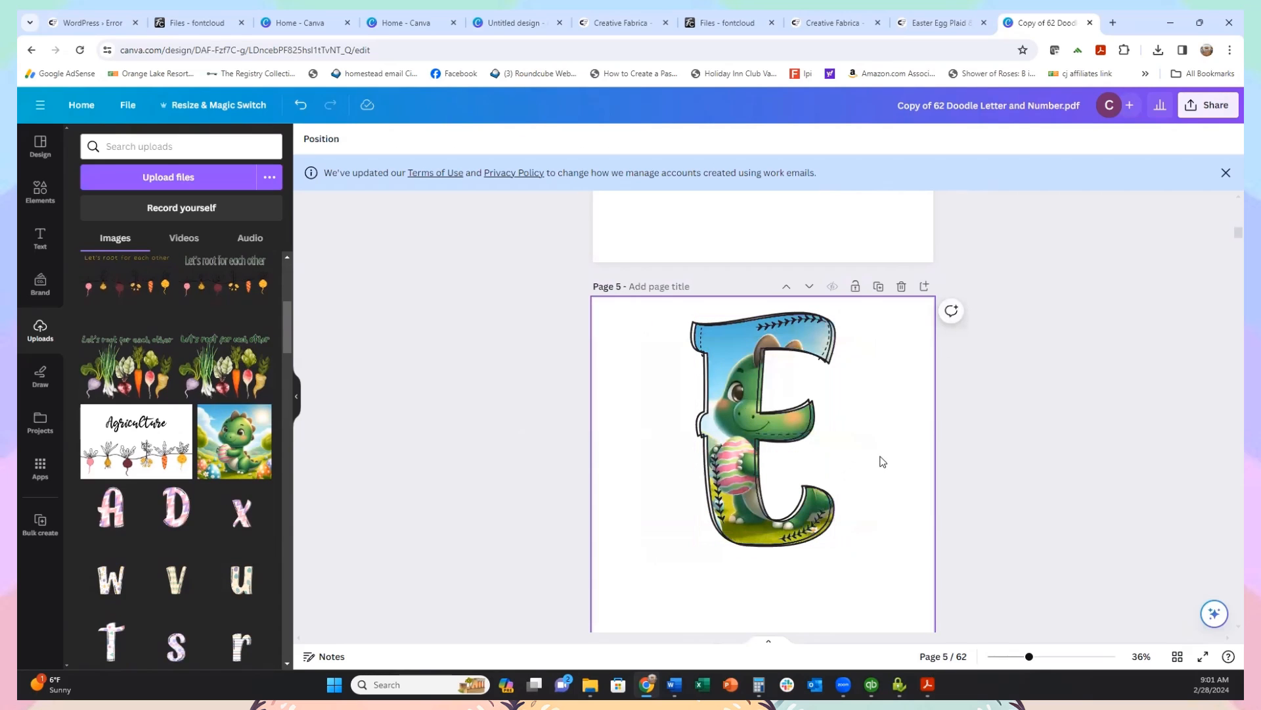
Step: Fill the letter F frame on page 6 with an uploaded plaid paper
scroll(884, 459, down, 2)
scroll(877, 464, up, 2)
scroll(877, 463, up, 1)
scroll(867, 464, down, 5)
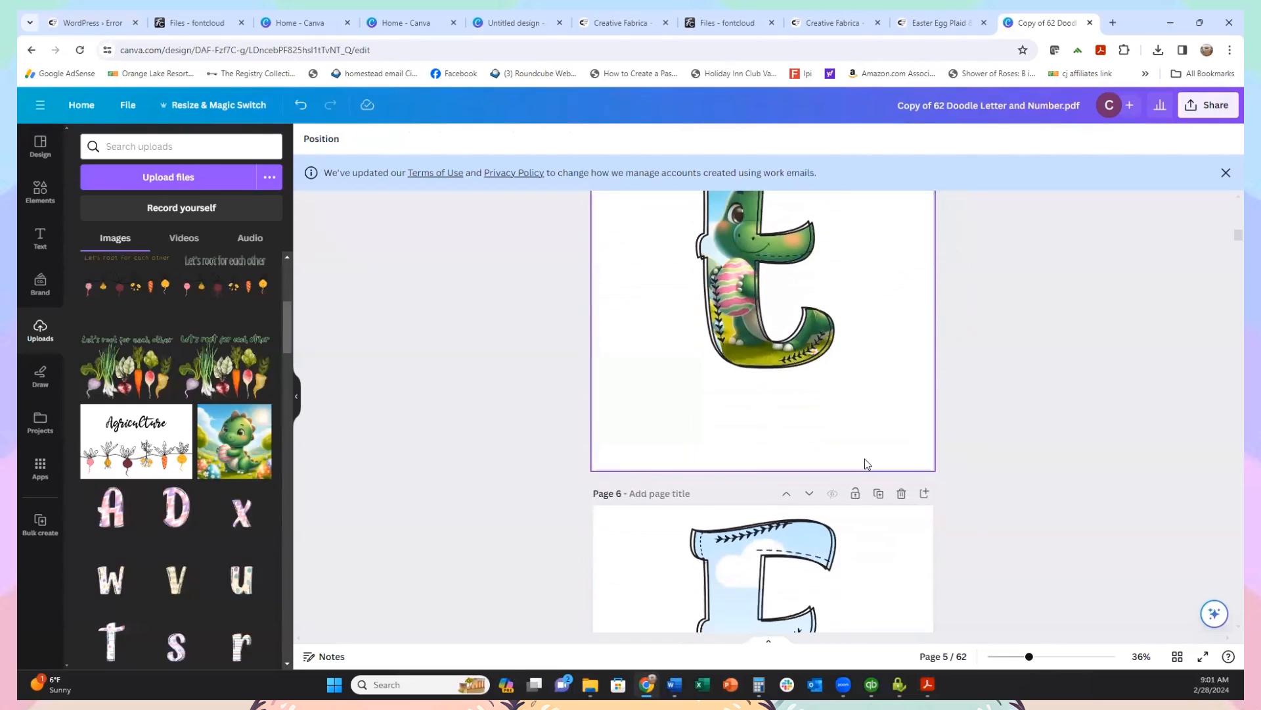
scroll(864, 464, down, 2)
scroll(862, 462, up, 3)
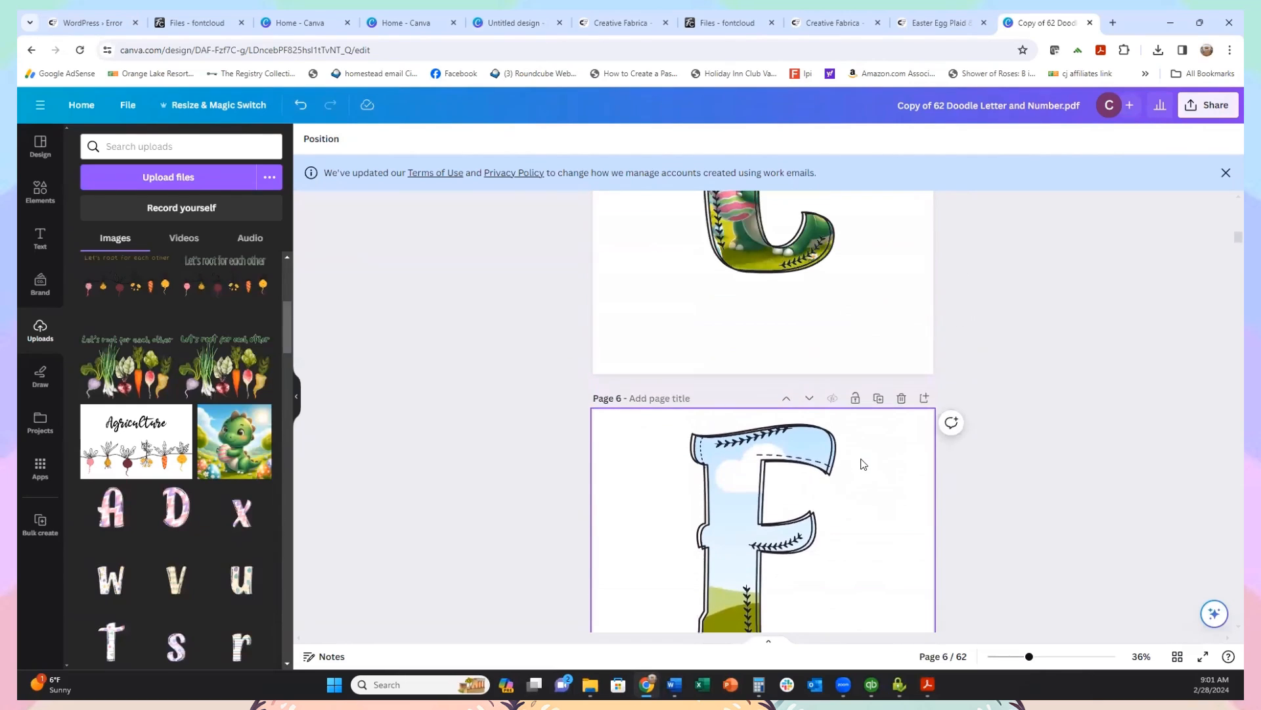
scroll(794, 459, up, 4)
scroll(783, 479, down, 6)
scroll(197, 427, up, 5)
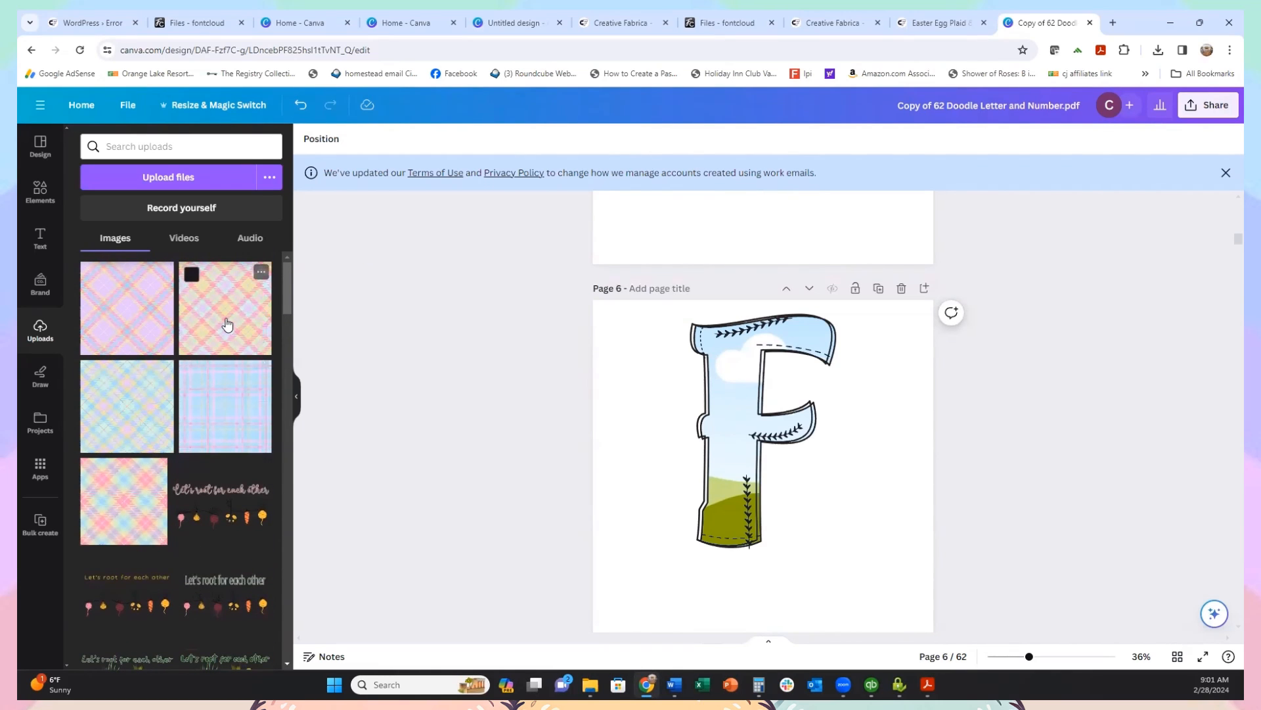
click(663, 427)
drag(663, 427, 729, 437)
Step: Set the design's download options to PNG at size 3.125 (6,093 × 6,250 px) with a transparent background
scroll(950, 464, up, 10)
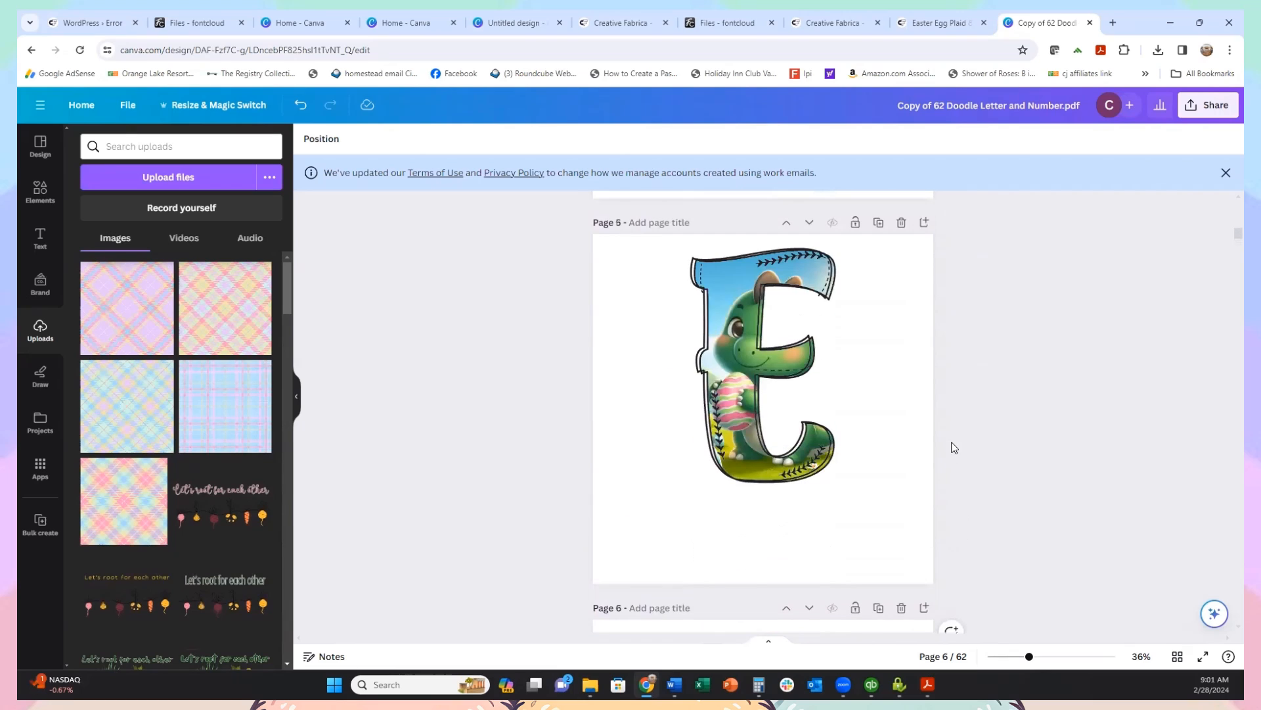
scroll(928, 426, up, 10)
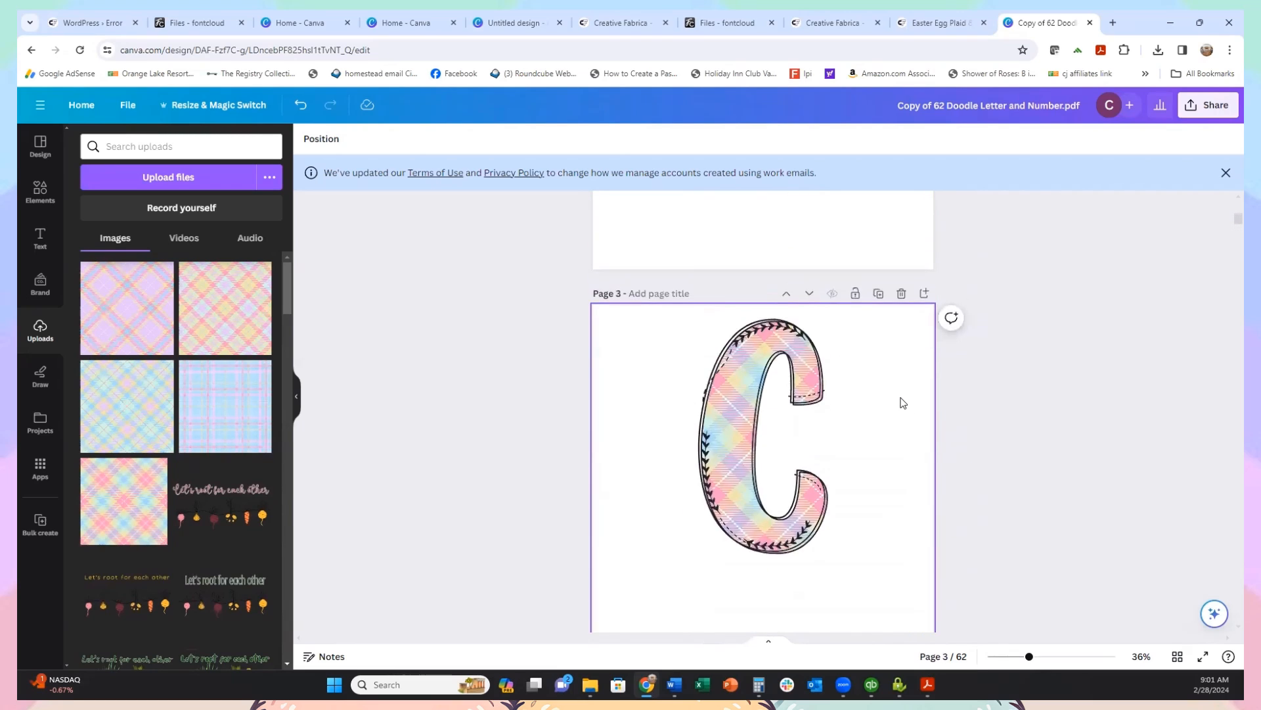
scroll(900, 403, down, 5)
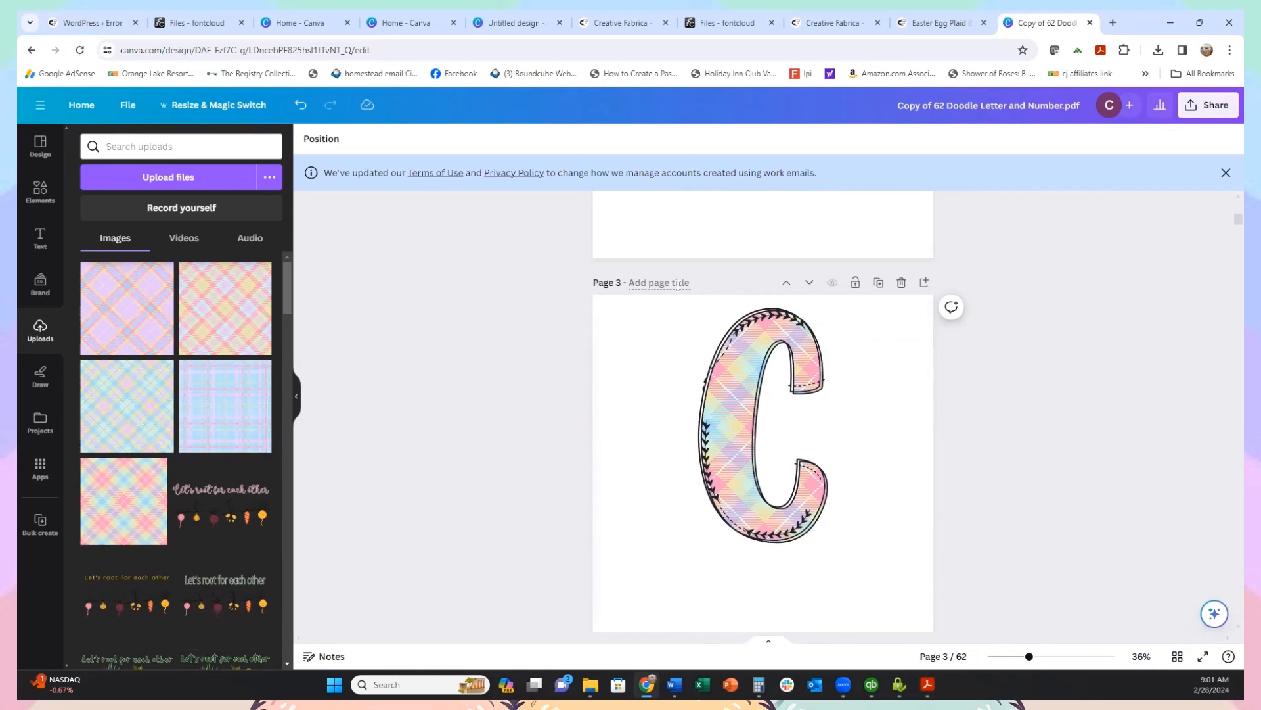
click(1203, 105)
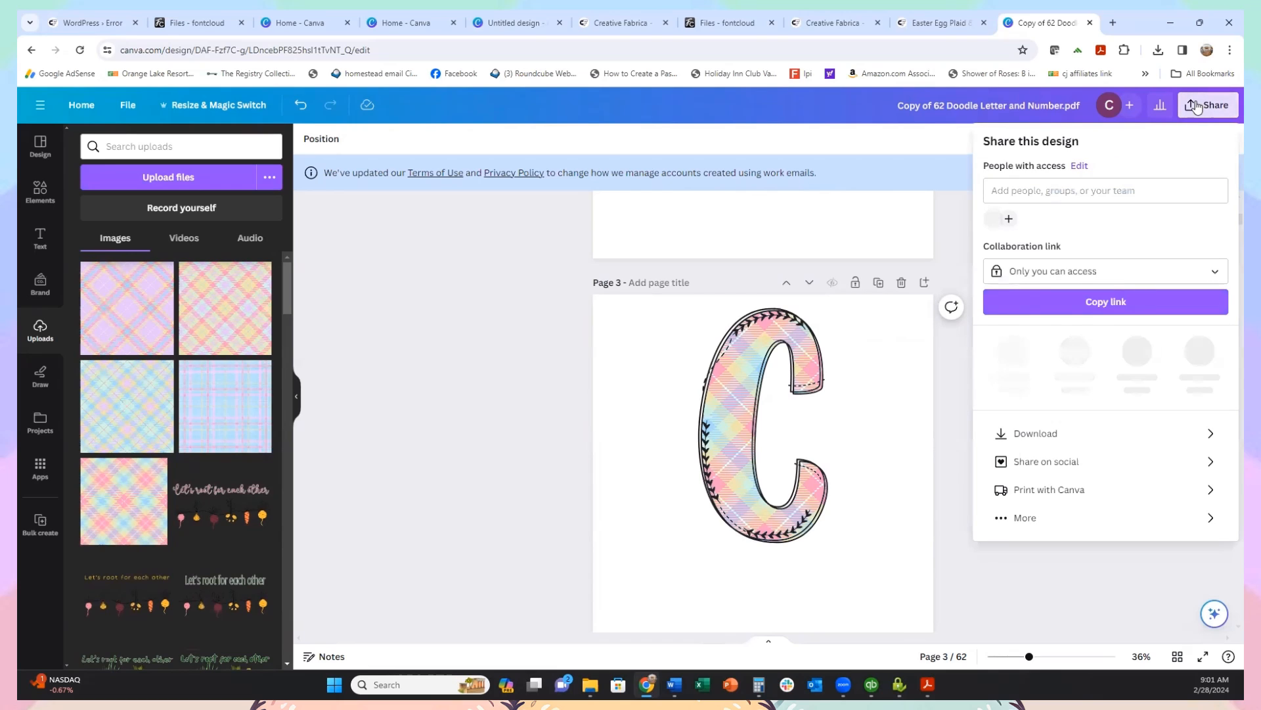
click(1020, 435)
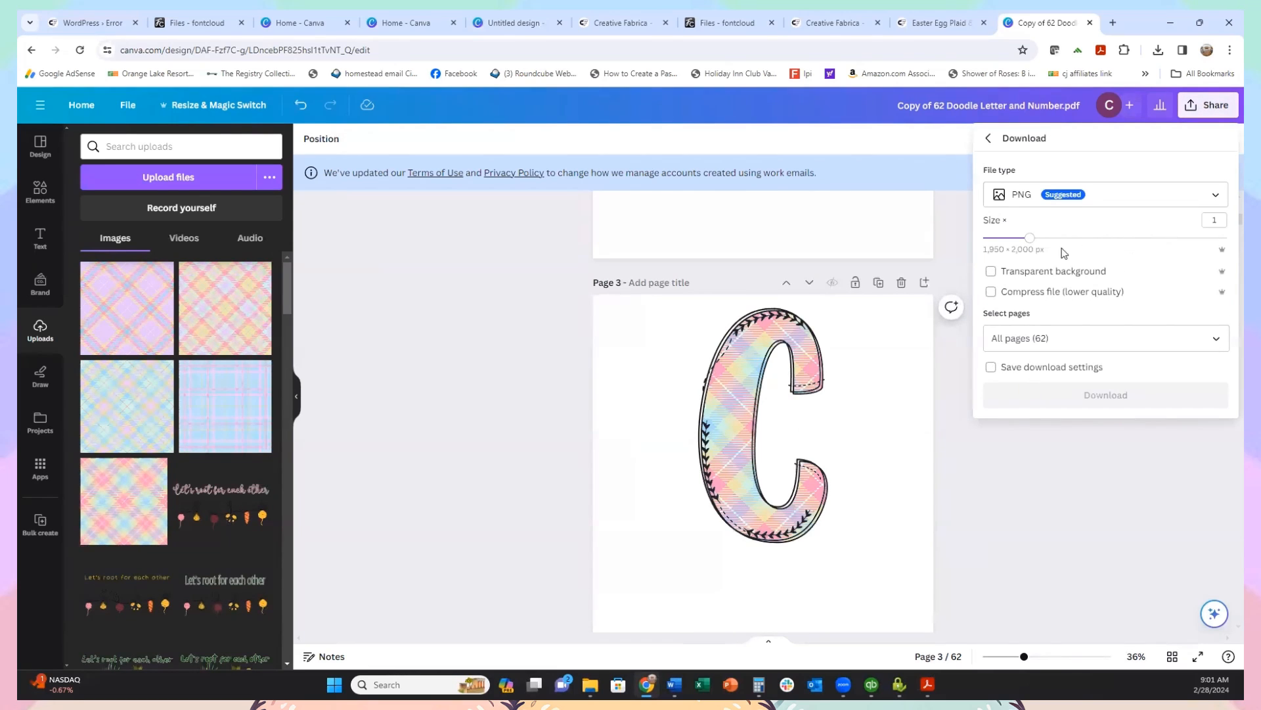
drag(1029, 239, 1228, 238)
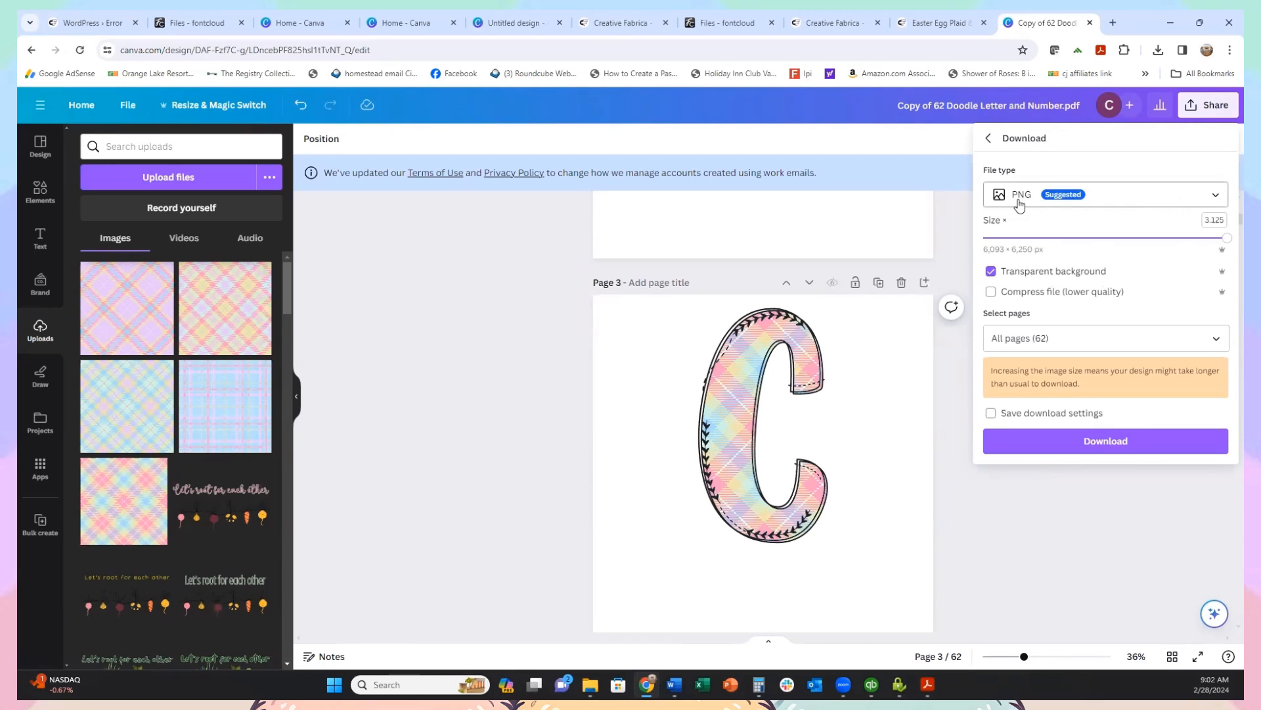
click(1120, 198)
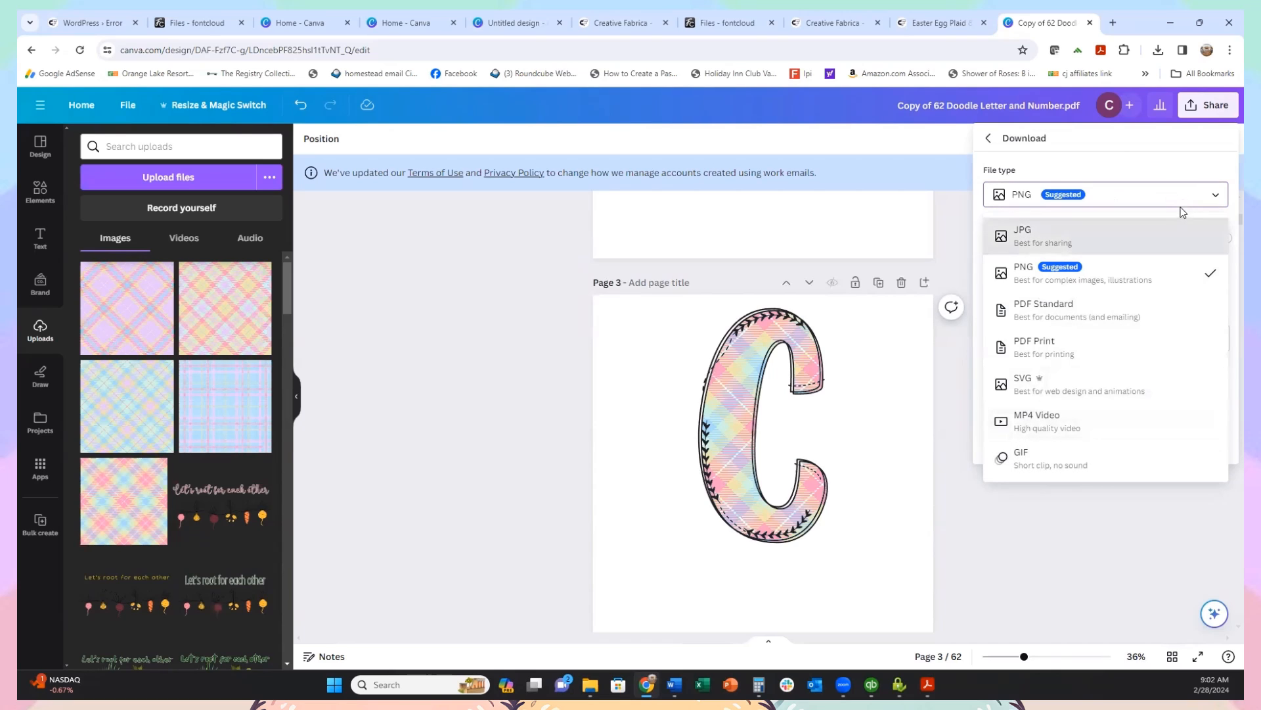
click(1071, 280)
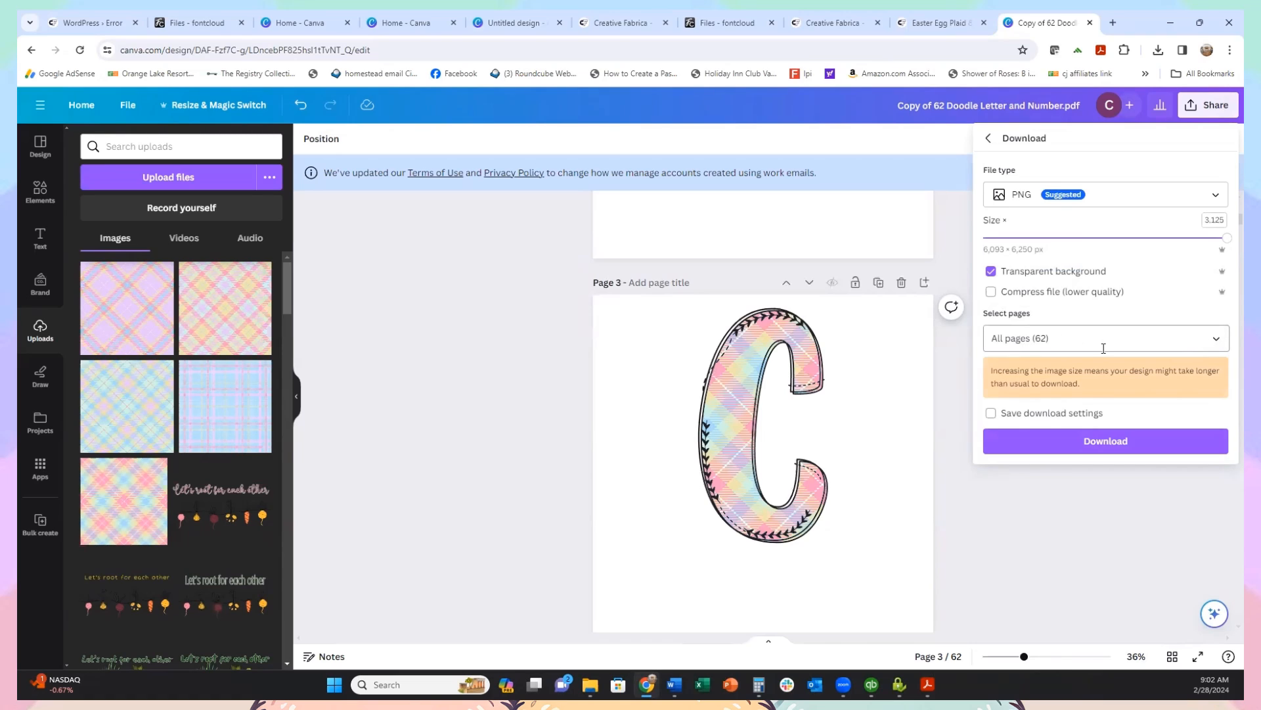
Step: Limit the export to page 3 only and download the plaid letter C
click(1216, 342)
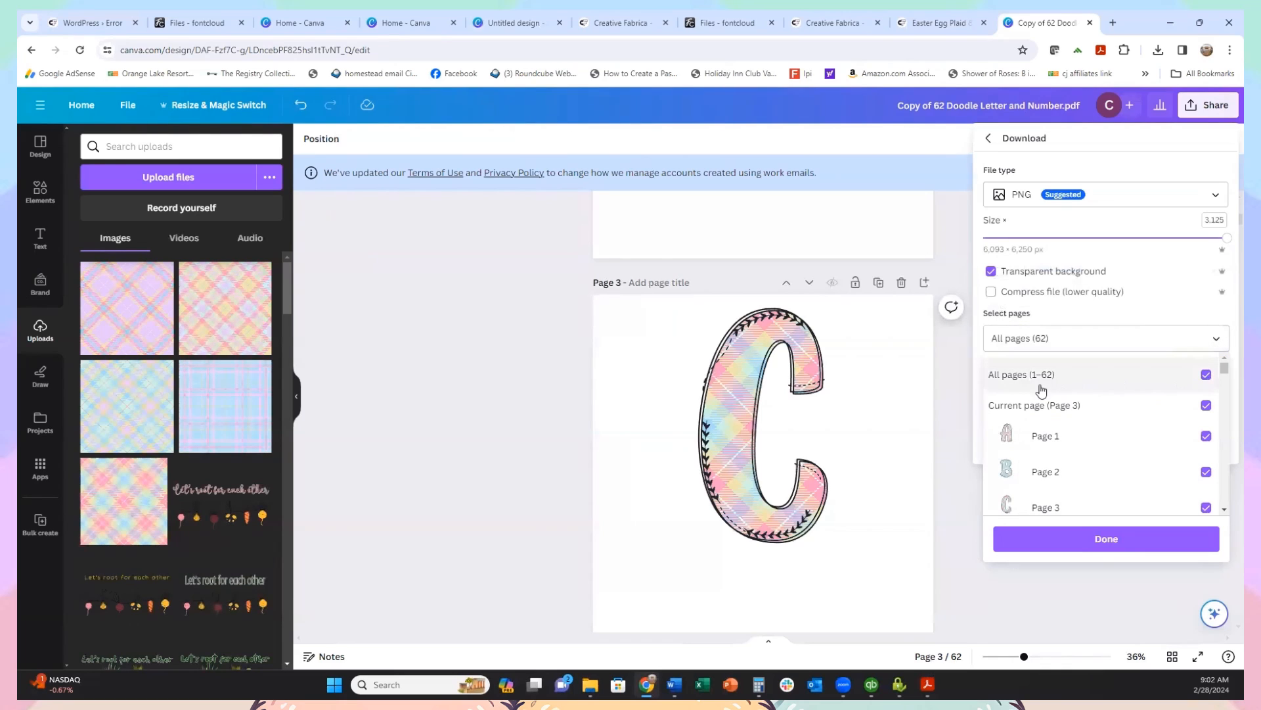
click(1204, 376)
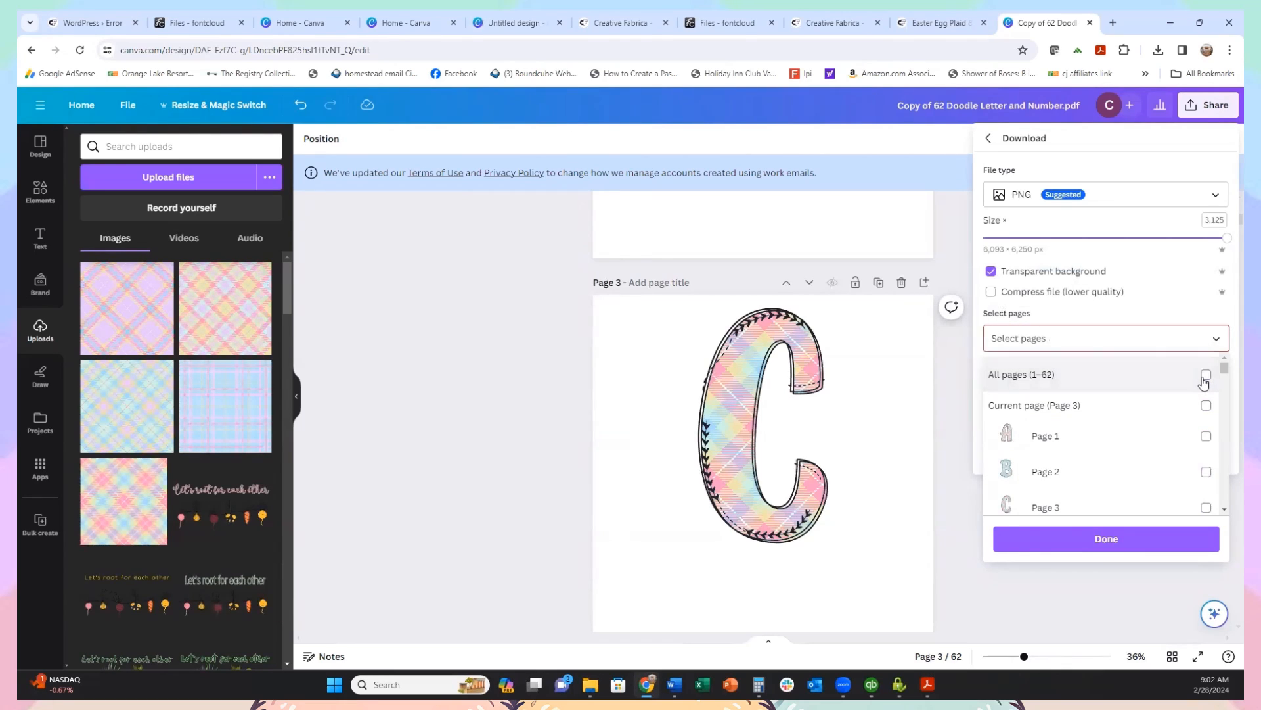
scroll(1087, 422, down, 1)
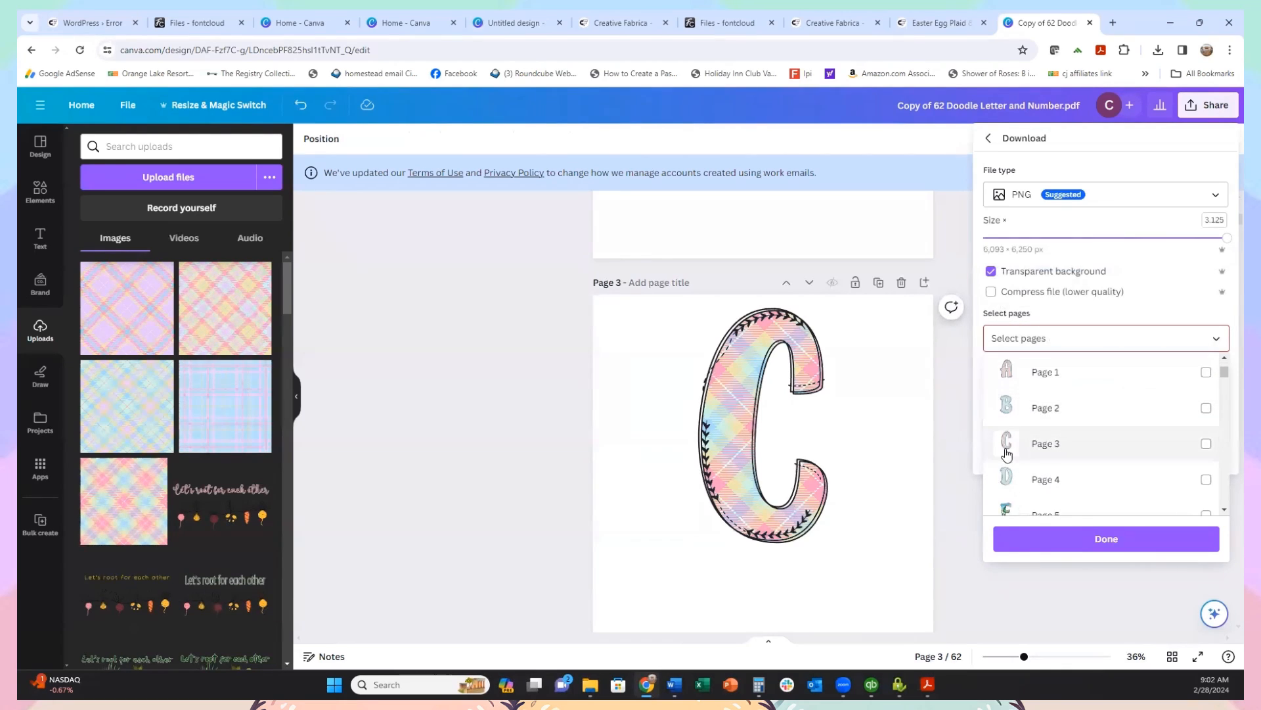
click(1206, 444)
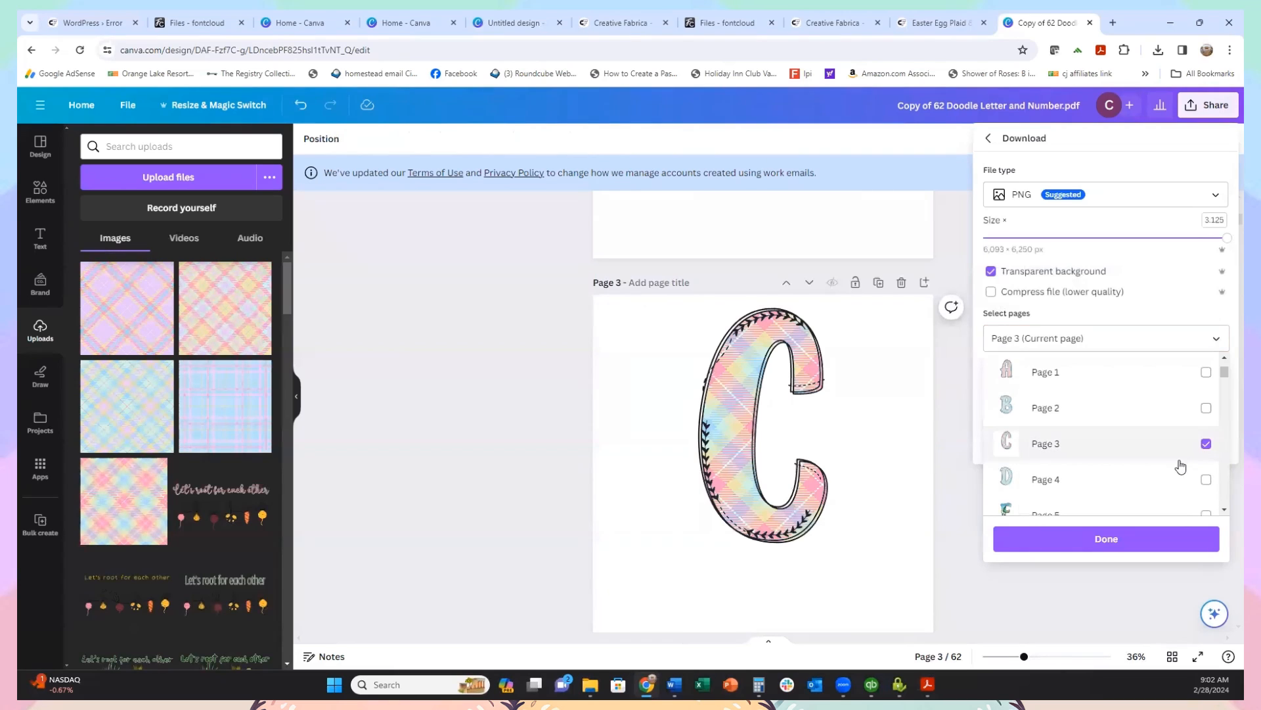
click(1086, 545)
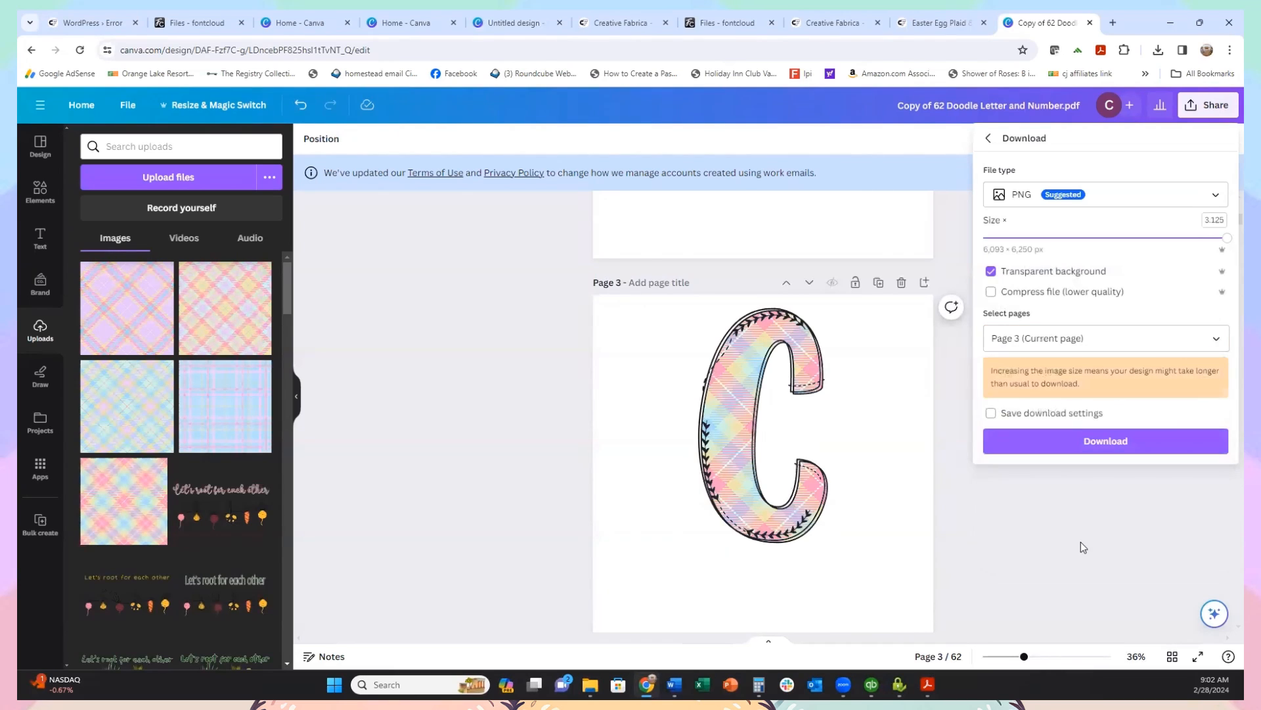
click(1060, 447)
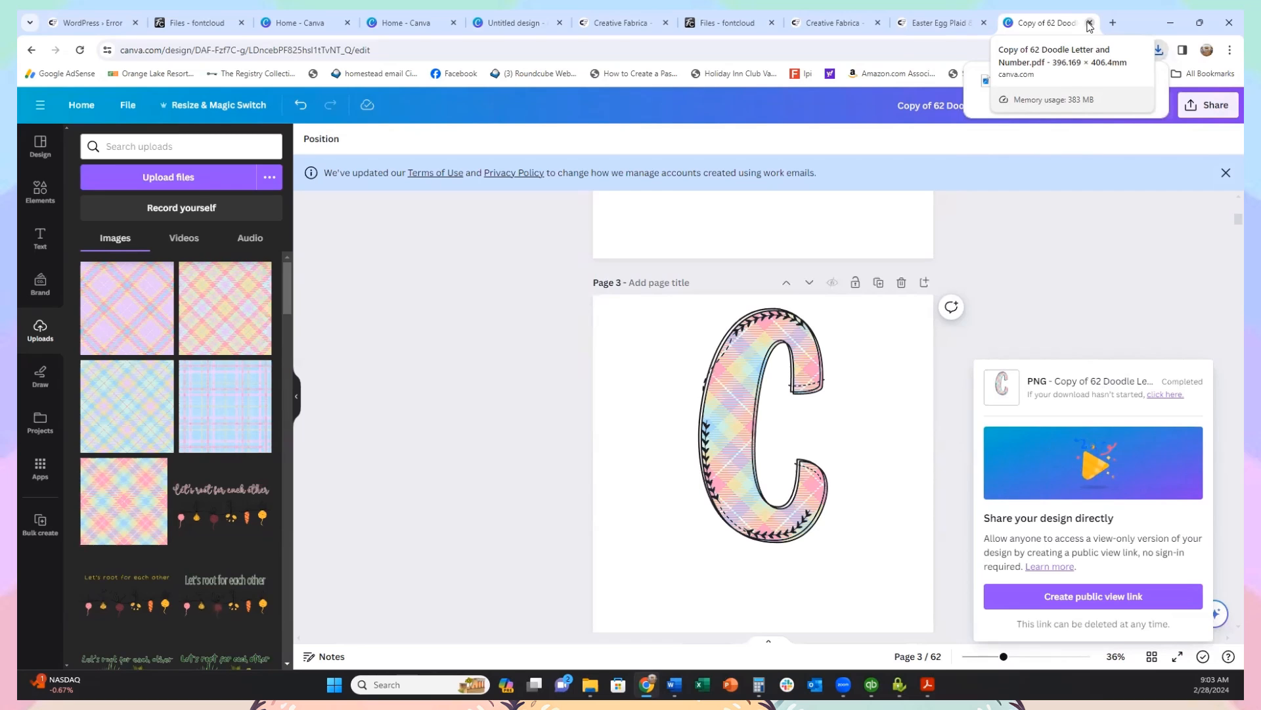
Step: Close the doodle letter design and create a new blank 8 × 8 in design from the recent custom sizes
click(1090, 23)
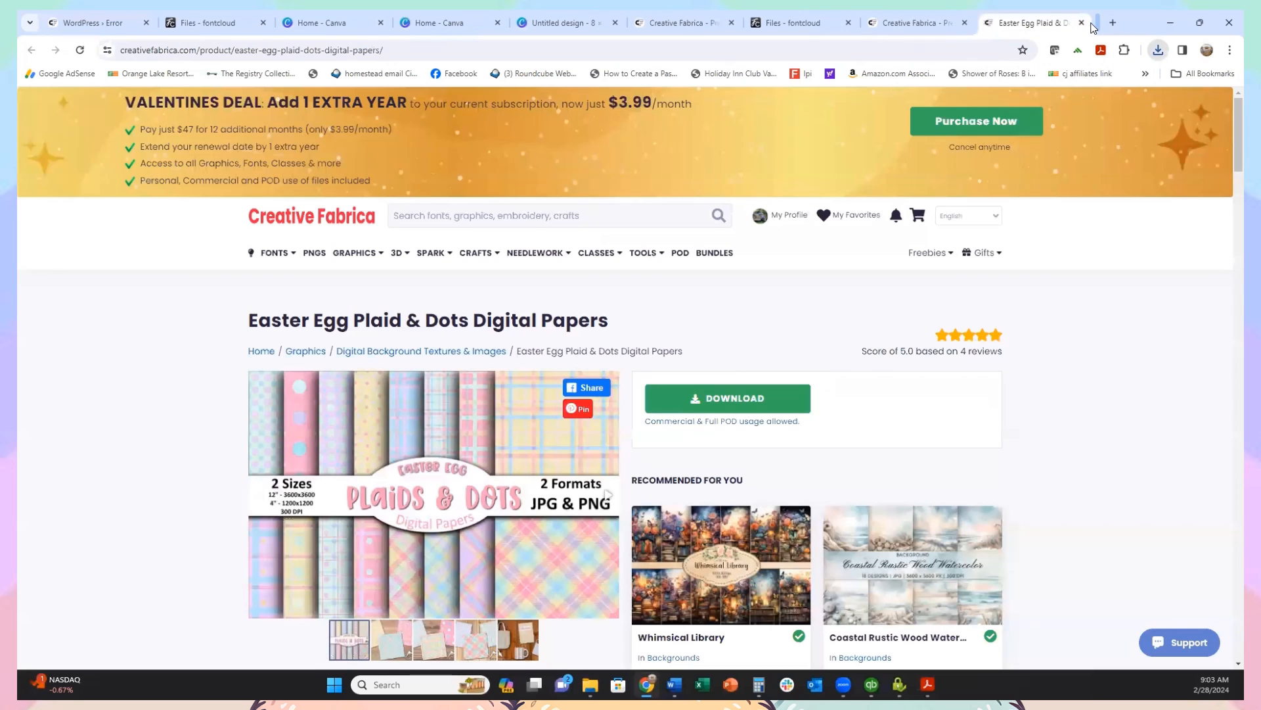
click(476, 23)
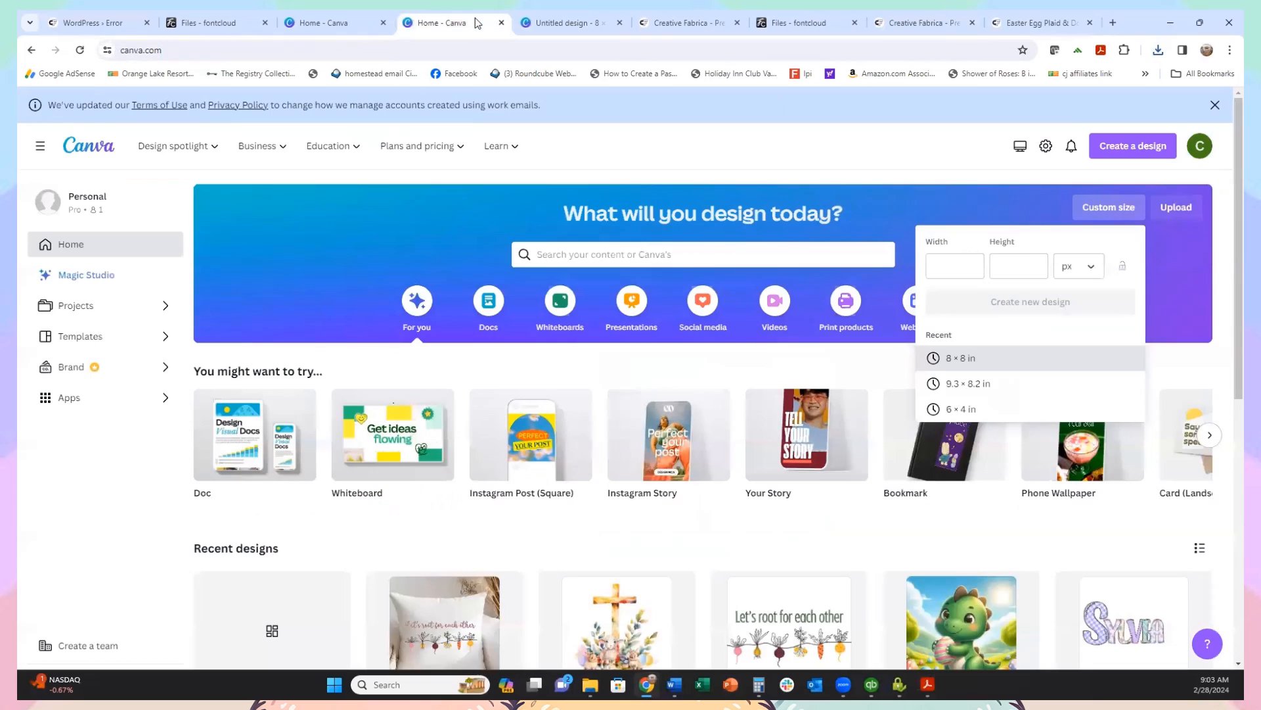
click(959, 358)
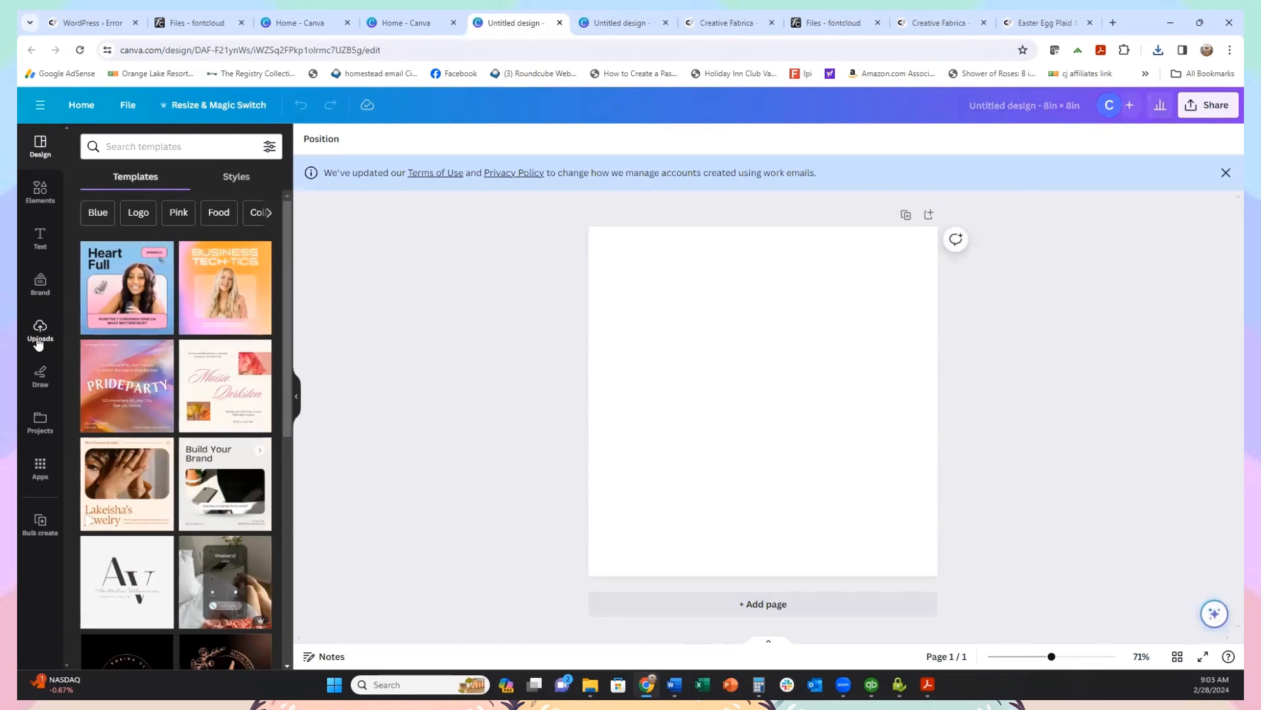
Step: Upload the letter C image "Copy of 62 Doodle Letter and Number.pdf" from Downloads and place it near the middle of the page
click(38, 342)
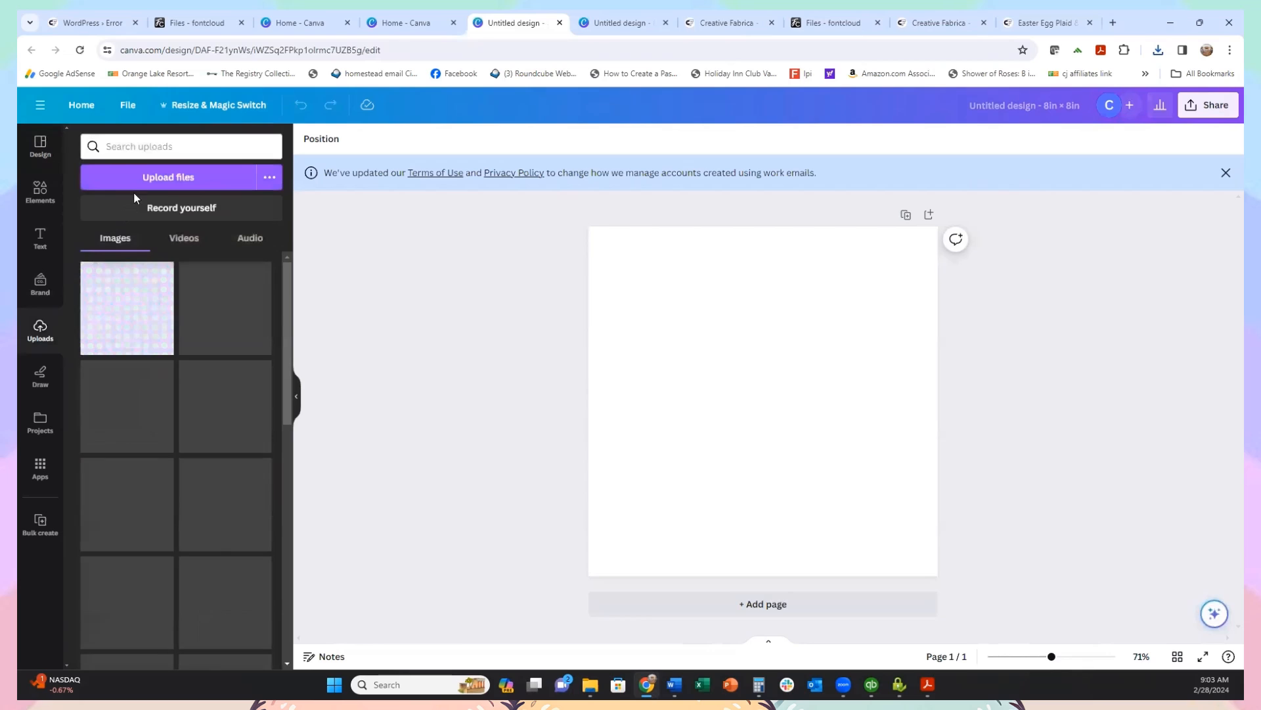
click(205, 186)
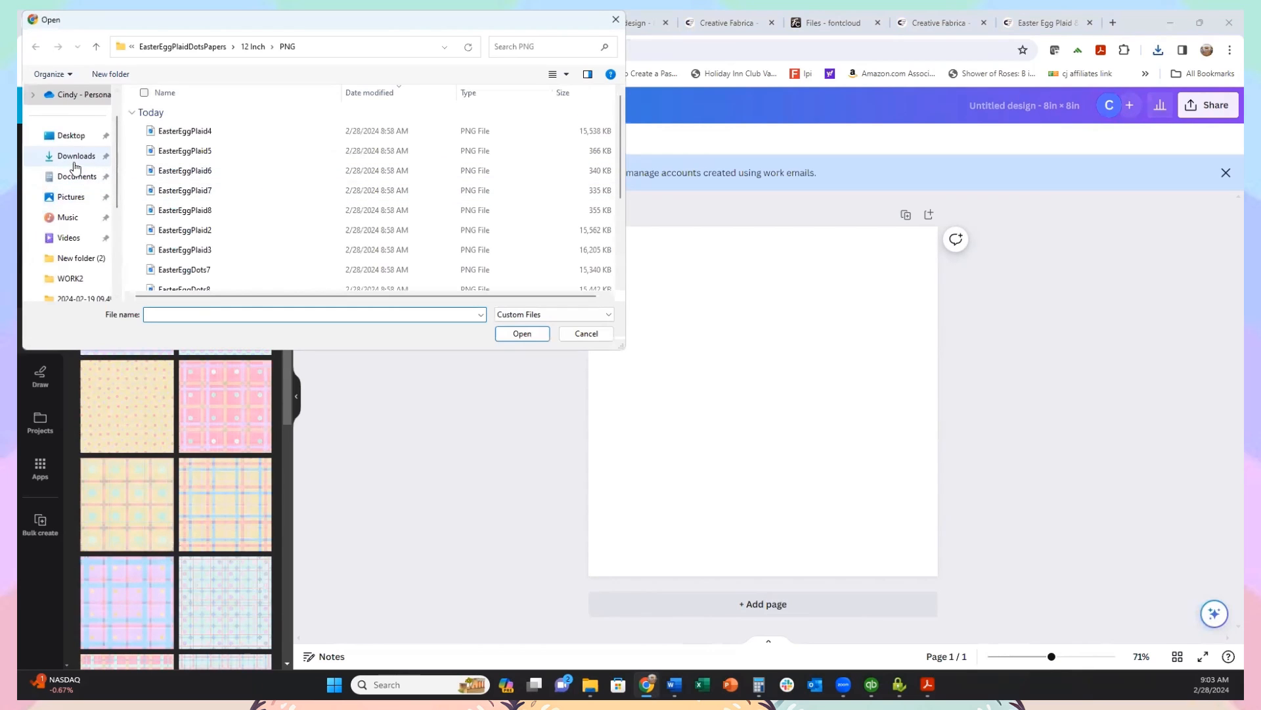
click(75, 161)
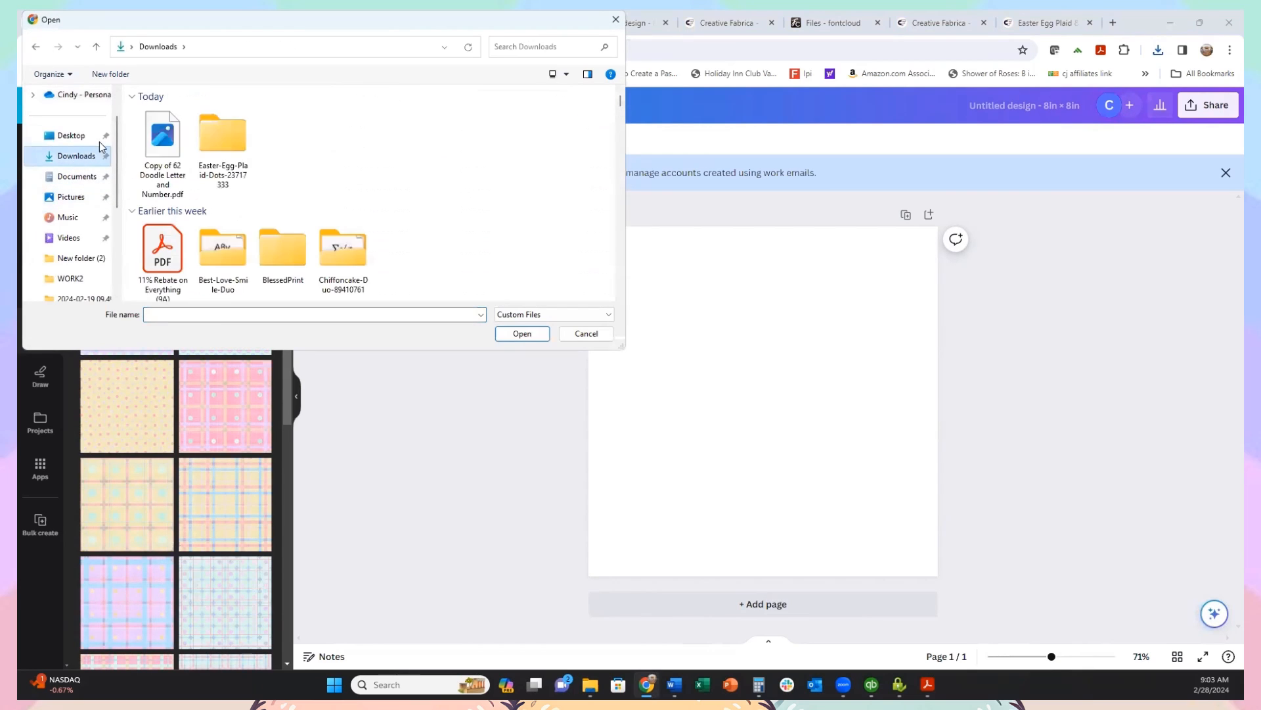
click(158, 158)
click(522, 333)
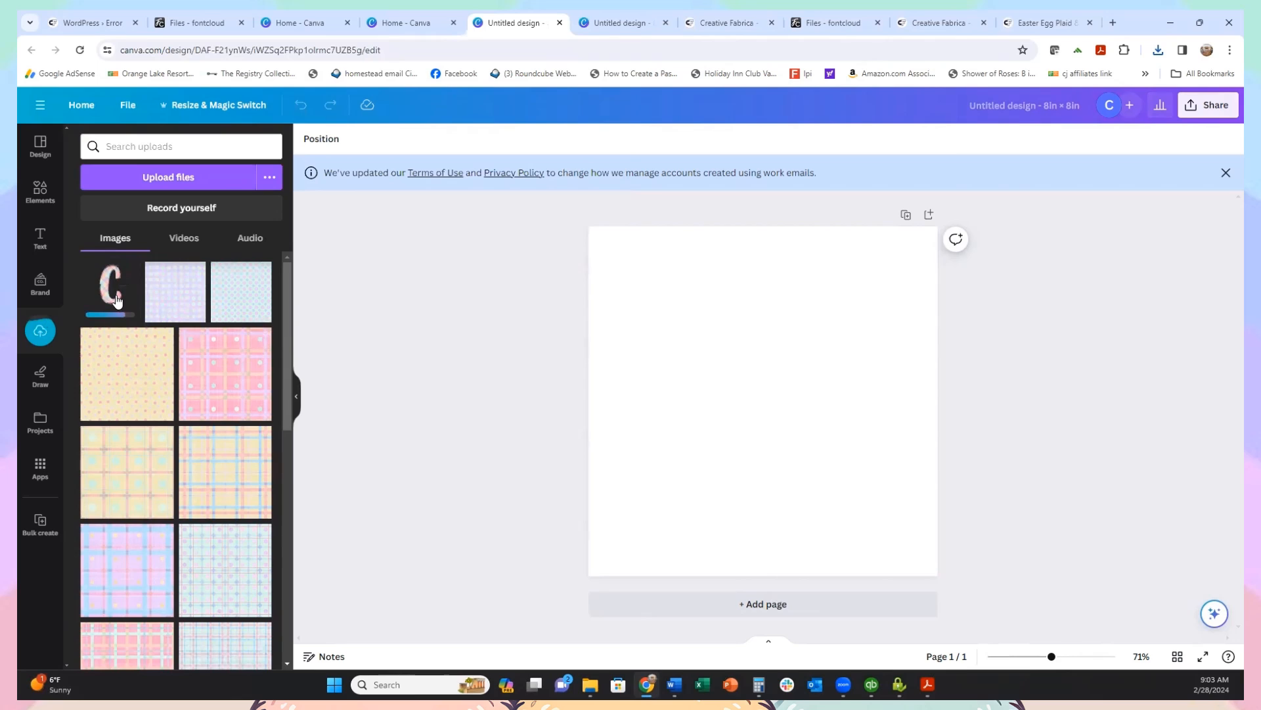
click(116, 300)
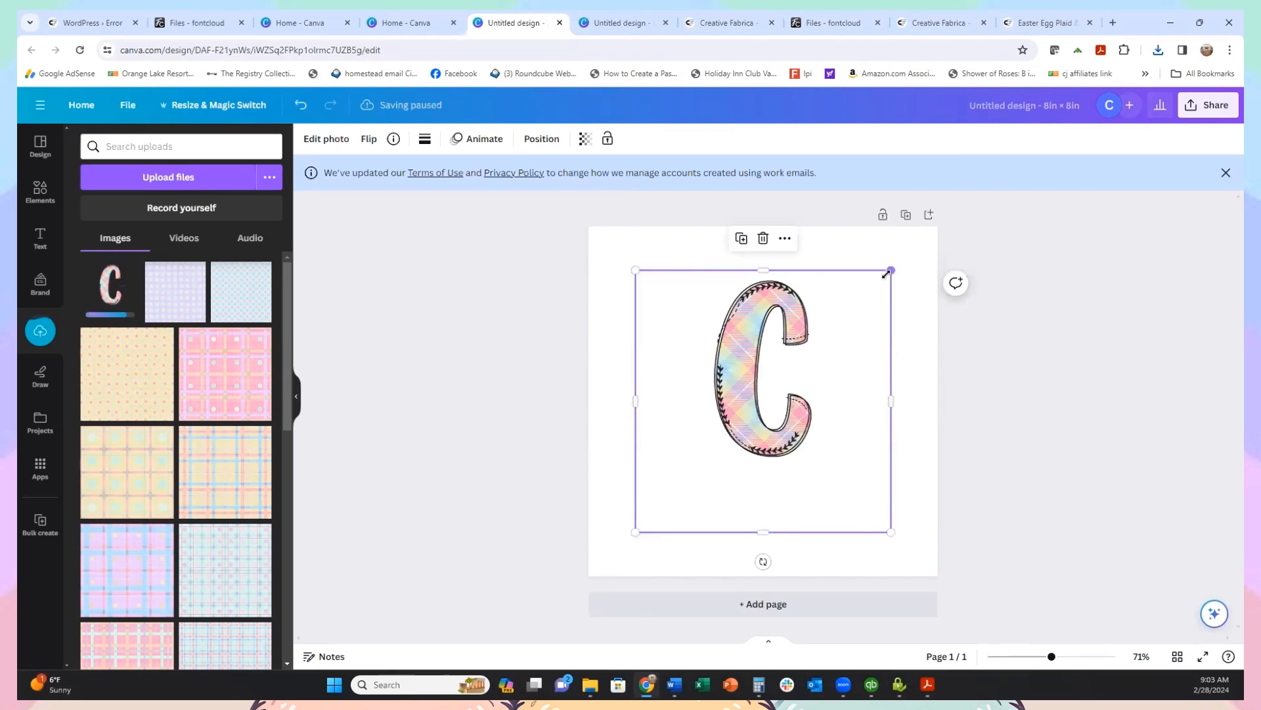
mouse_move(731, 353)
mouse_down()
mouse_move(684, 358)
mouse_move(739, 342)
mouse_move(673, 345)
mouse_move(798, 361)
mouse_move(769, 322)
mouse_move(760, 409)
mouse_move(730, 373)
mouse_up()
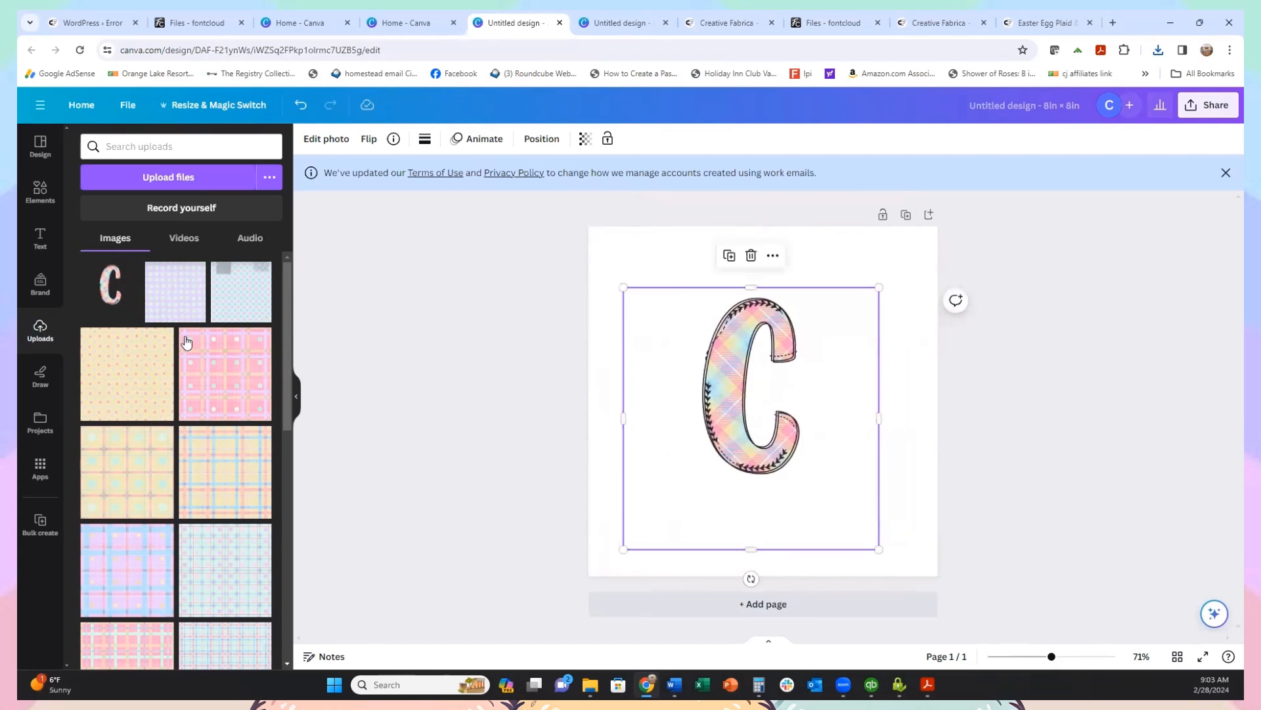
Step: Add the uploaded yellow paper with pink and lilac dots and enlarge it to cover the whole 8 × 8 in page
scroll(215, 479, down, 3)
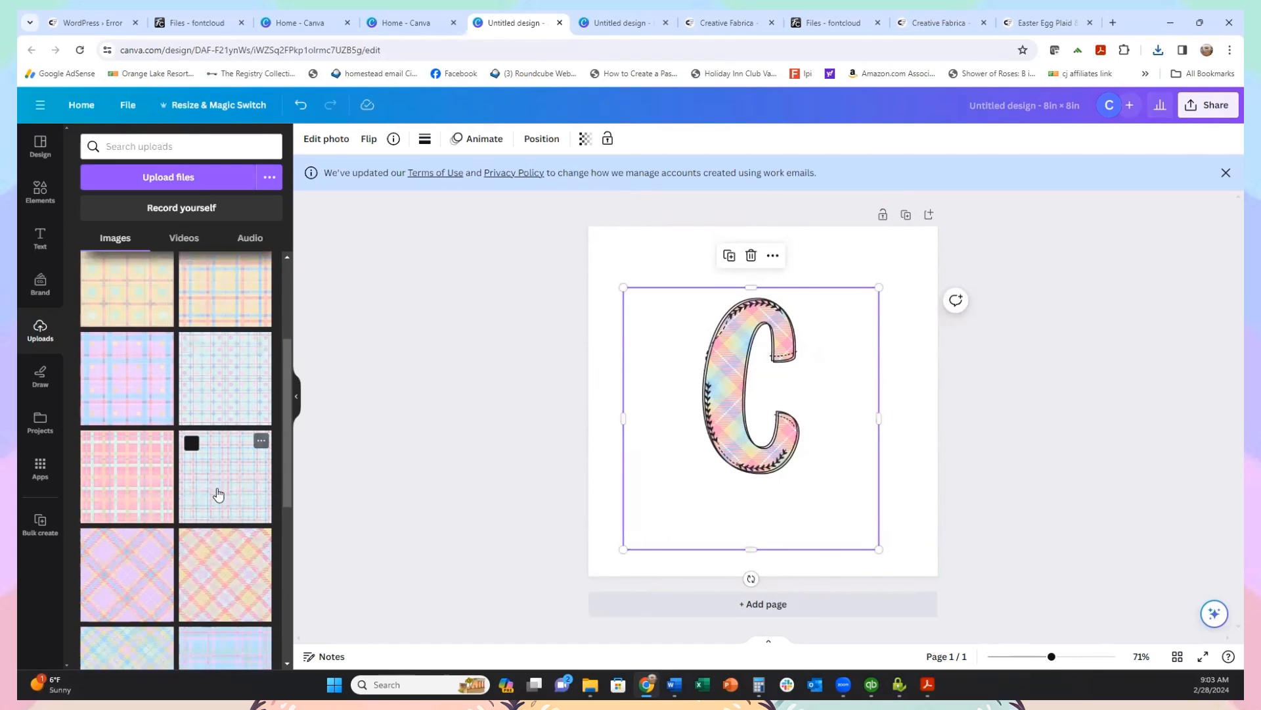
scroll(215, 496, down, 4)
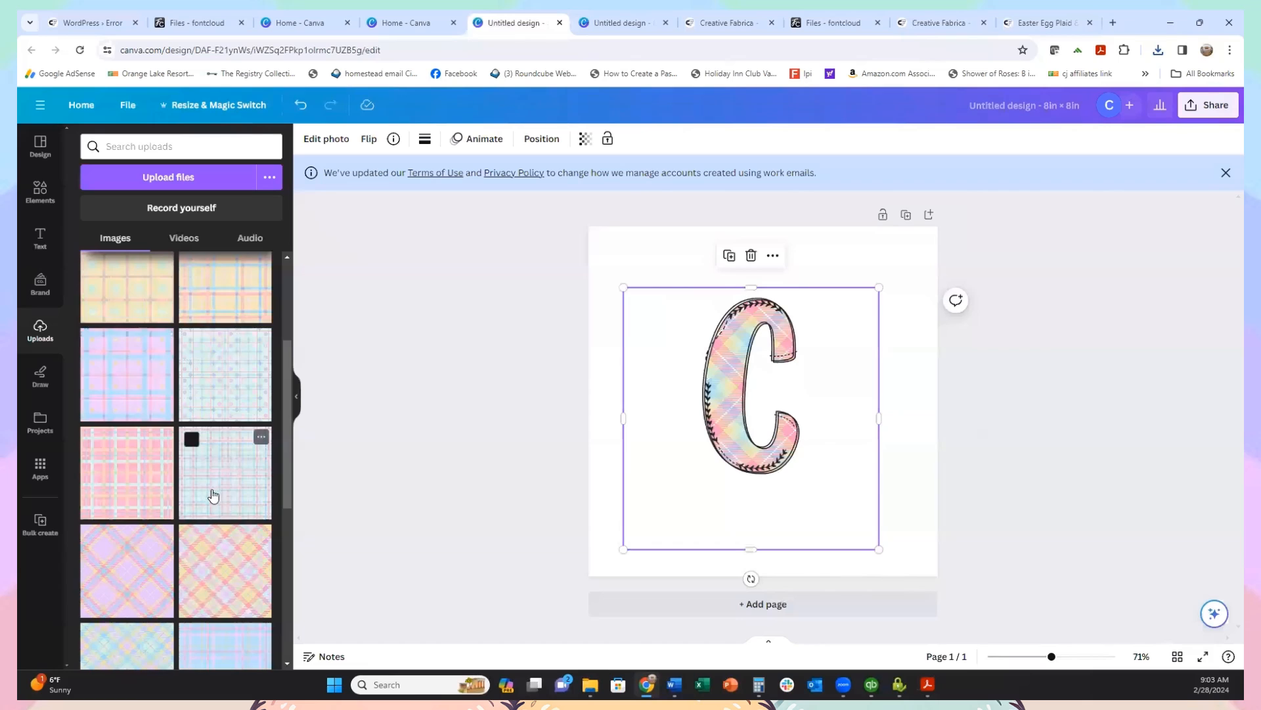
scroll(210, 494, up, 7)
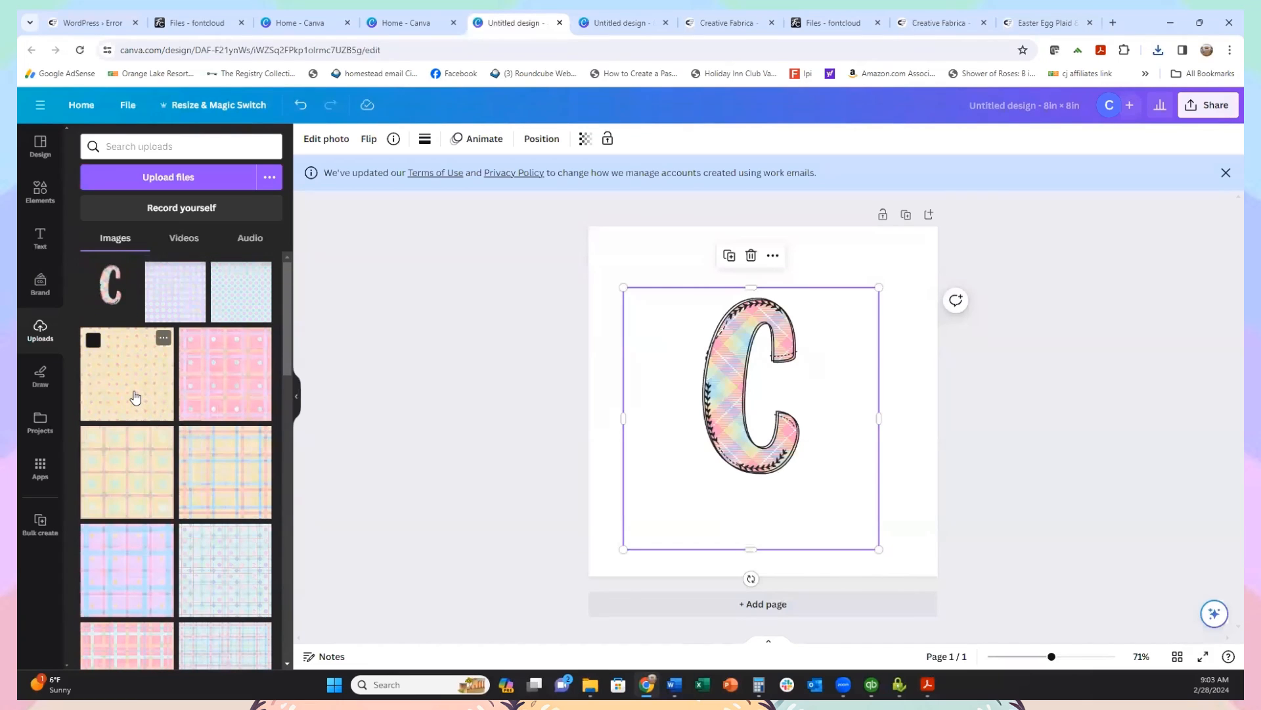
click(134, 399)
drag(668, 346, 653, 318)
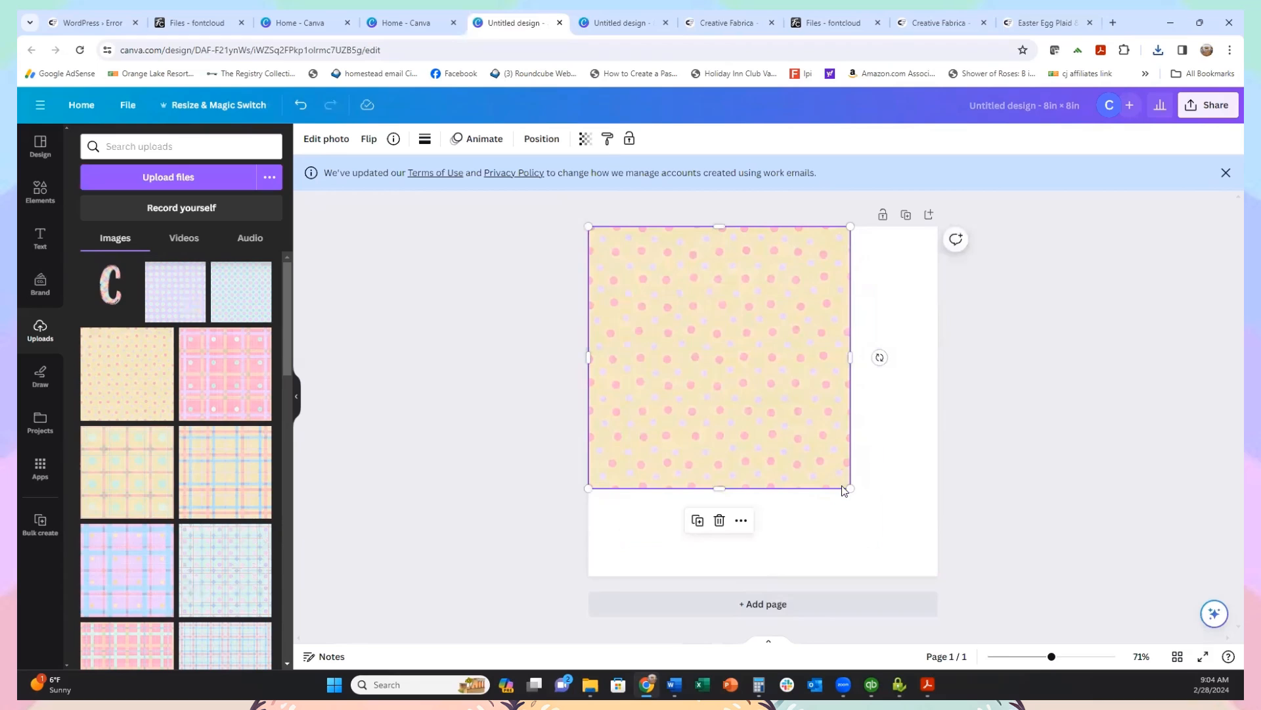
drag(848, 487, 938, 575)
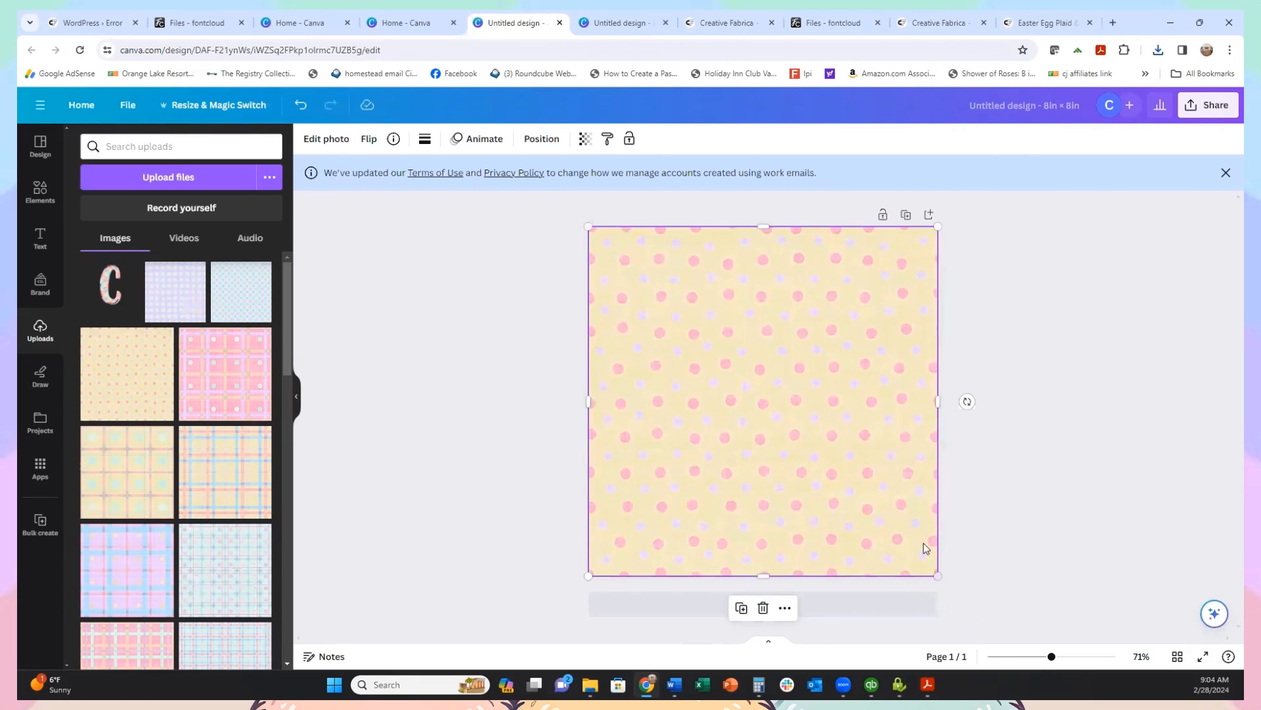
Step: Open the arrangement and position settings for the yellow dotted paper
click(531, 142)
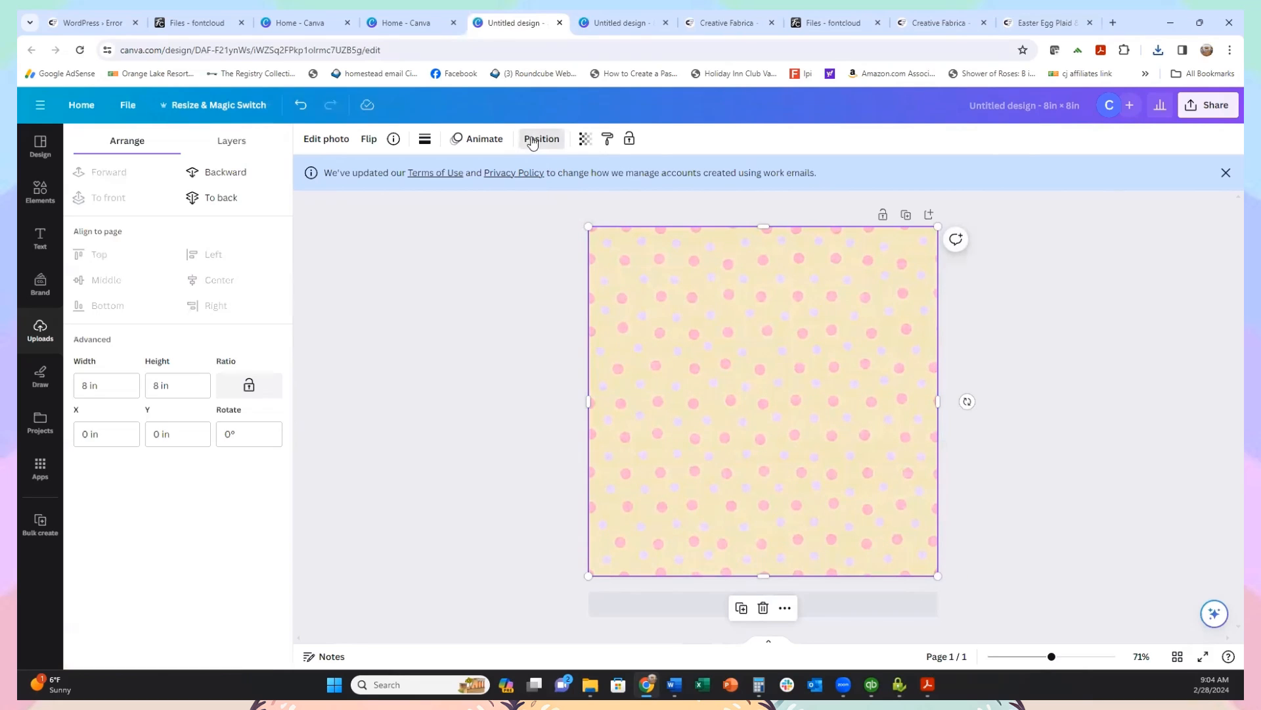
Step: Send the yellow polka-dot background behind the plaid letter C and shift the letter slightly toward the page's lower right
click(206, 176)
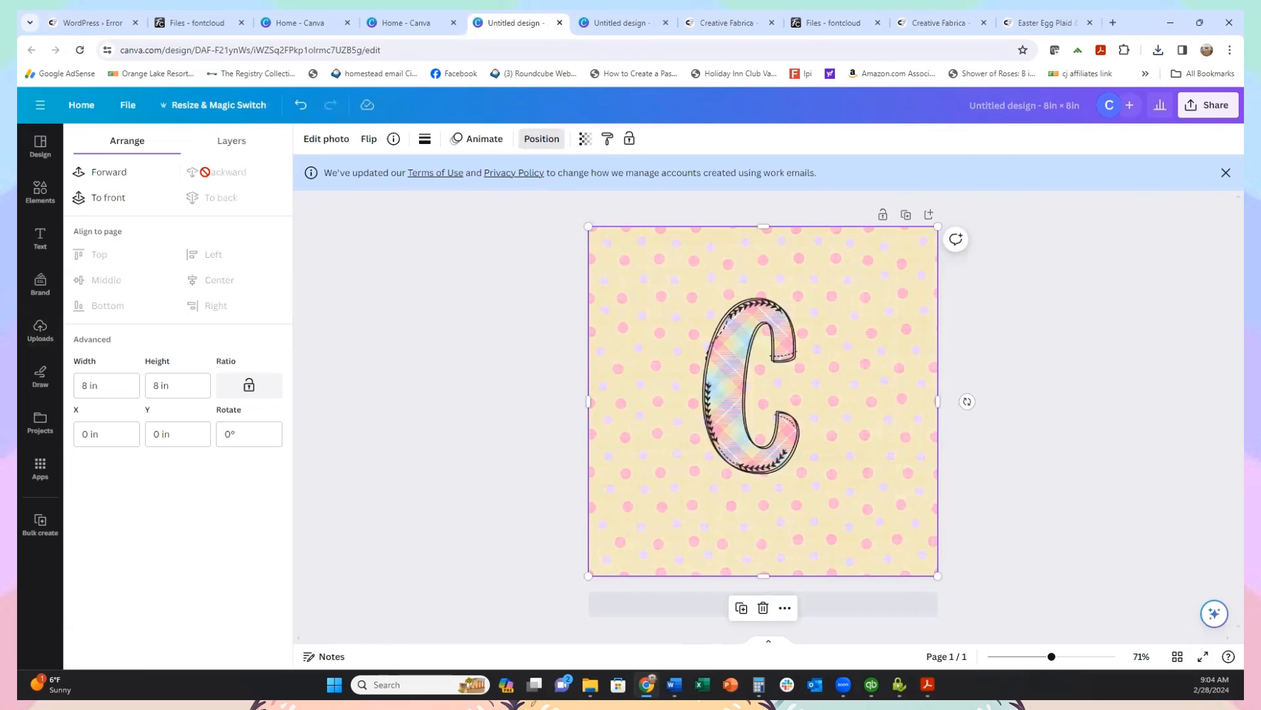
mouse_move(731, 401)
mouse_down()
mouse_move(762, 402)
mouse_move(746, 404)
mouse_up()
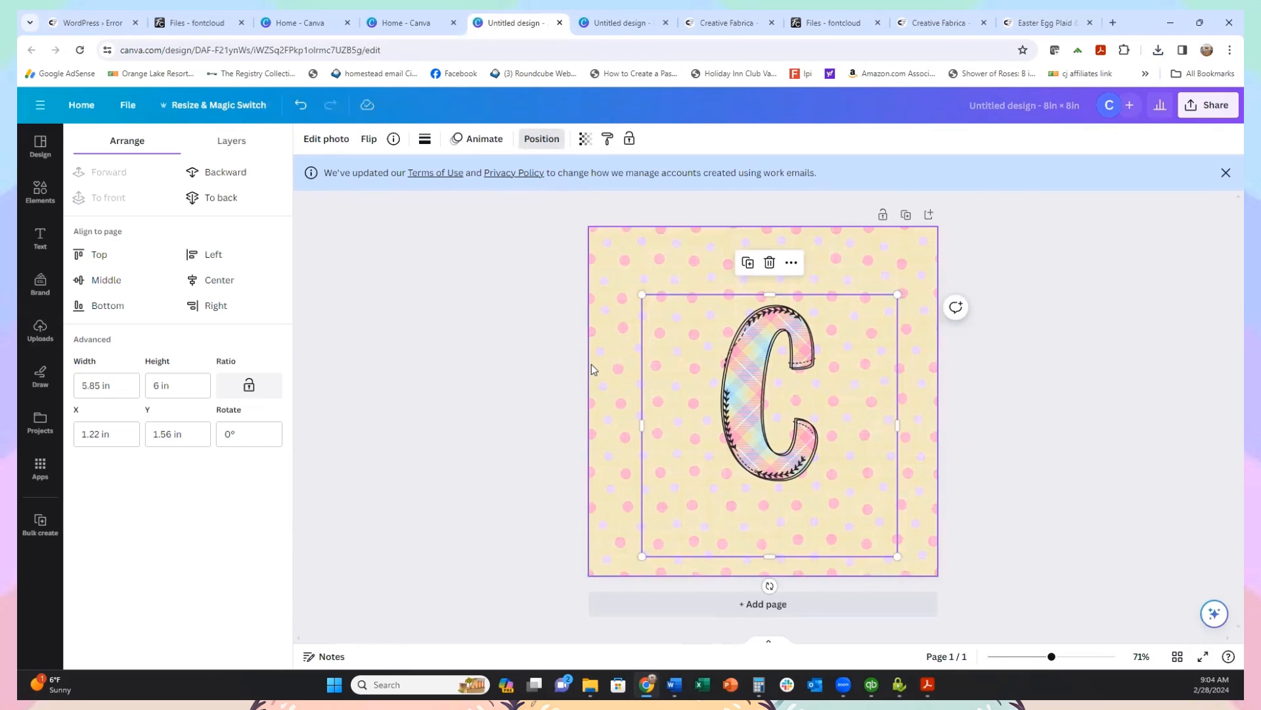
Step: Open the recent design "girls names for bags", look through the doodle-letter names on its four pages, and close it
click(333, 27)
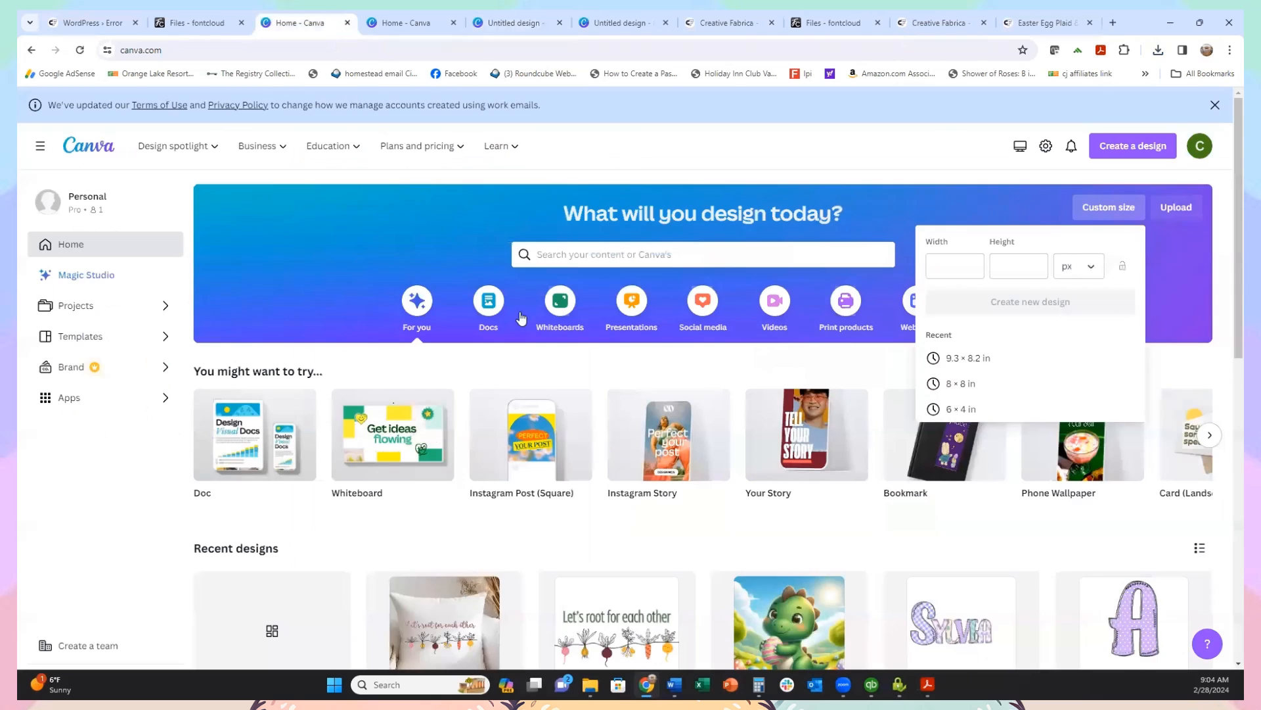
scroll(609, 392, down, 4)
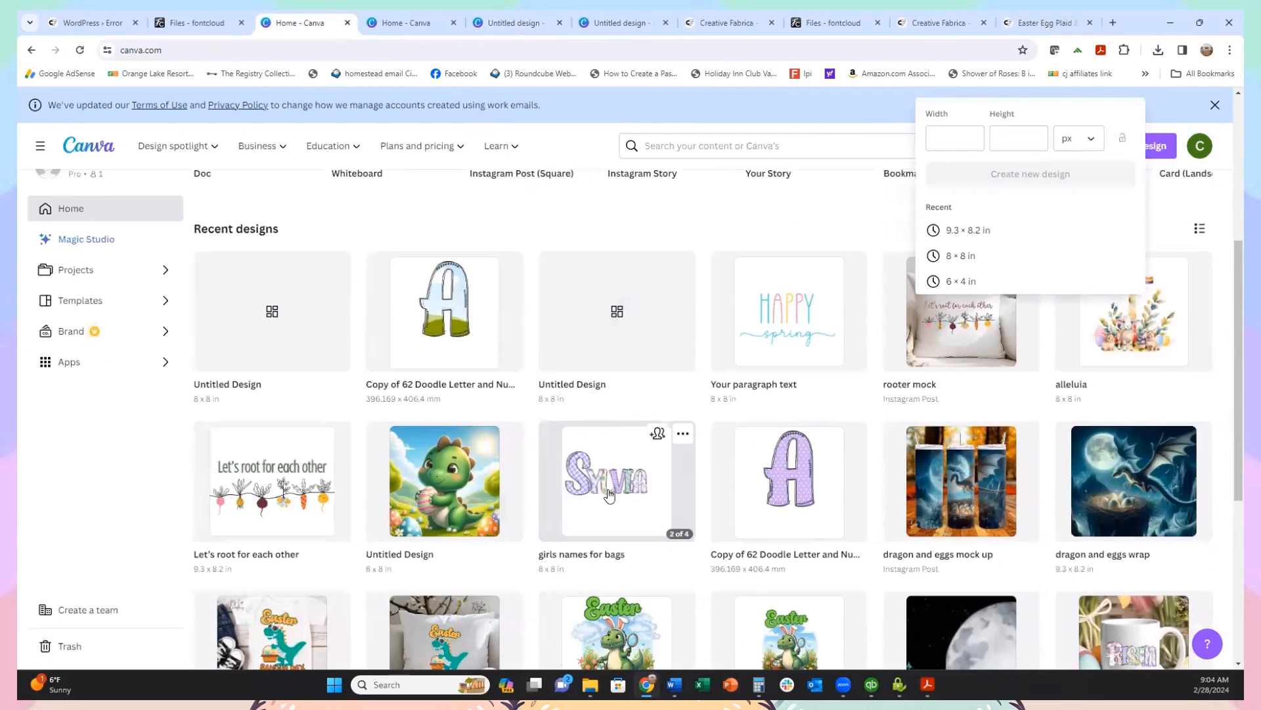
click(610, 494)
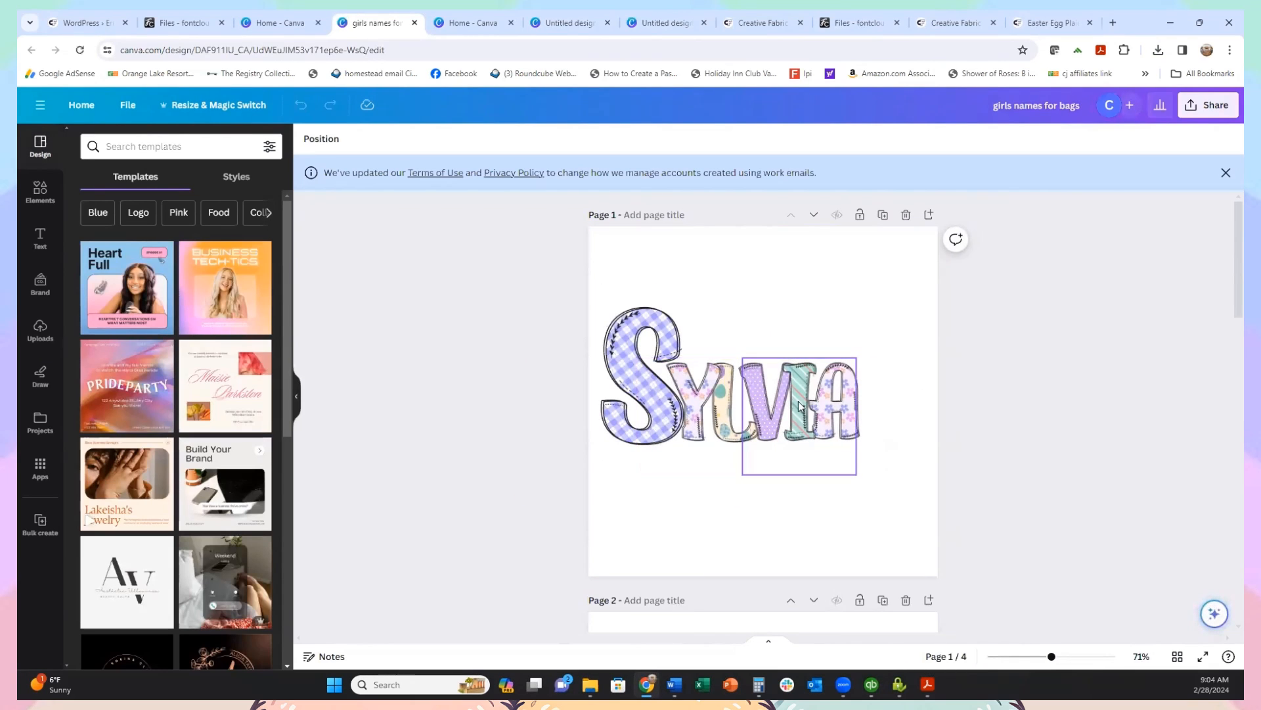
scroll(814, 406, down, 3)
scroll(818, 404, down, 3)
scroll(814, 397, up, 5)
scroll(815, 397, down, 15)
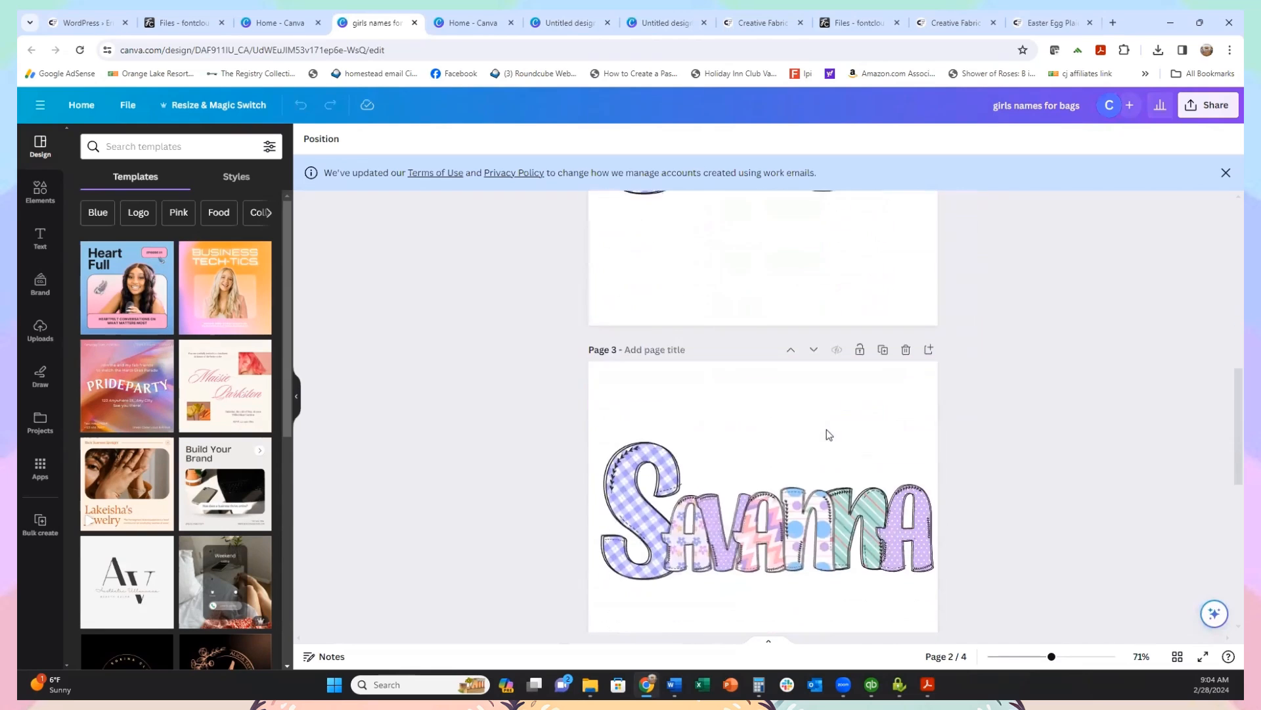
scroll(830, 450, down, 2)
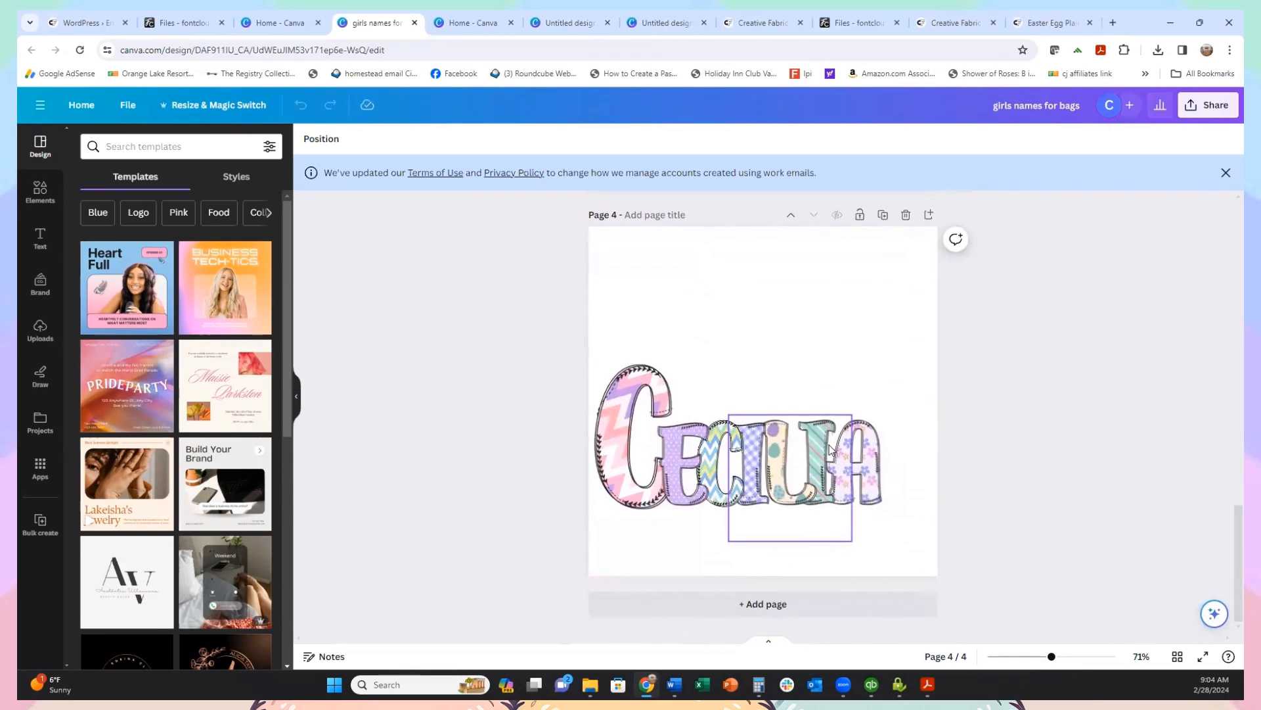
scroll(828, 443, up, 6)
scroll(825, 435, up, 10)
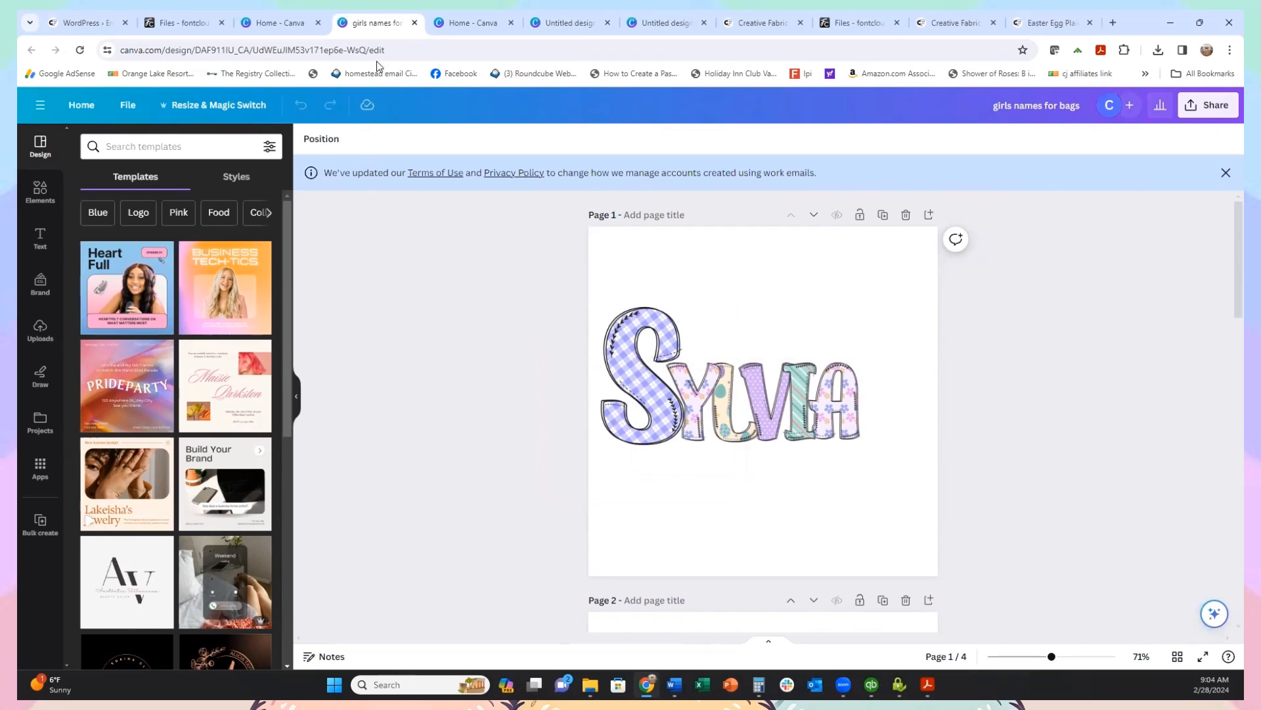
click(414, 25)
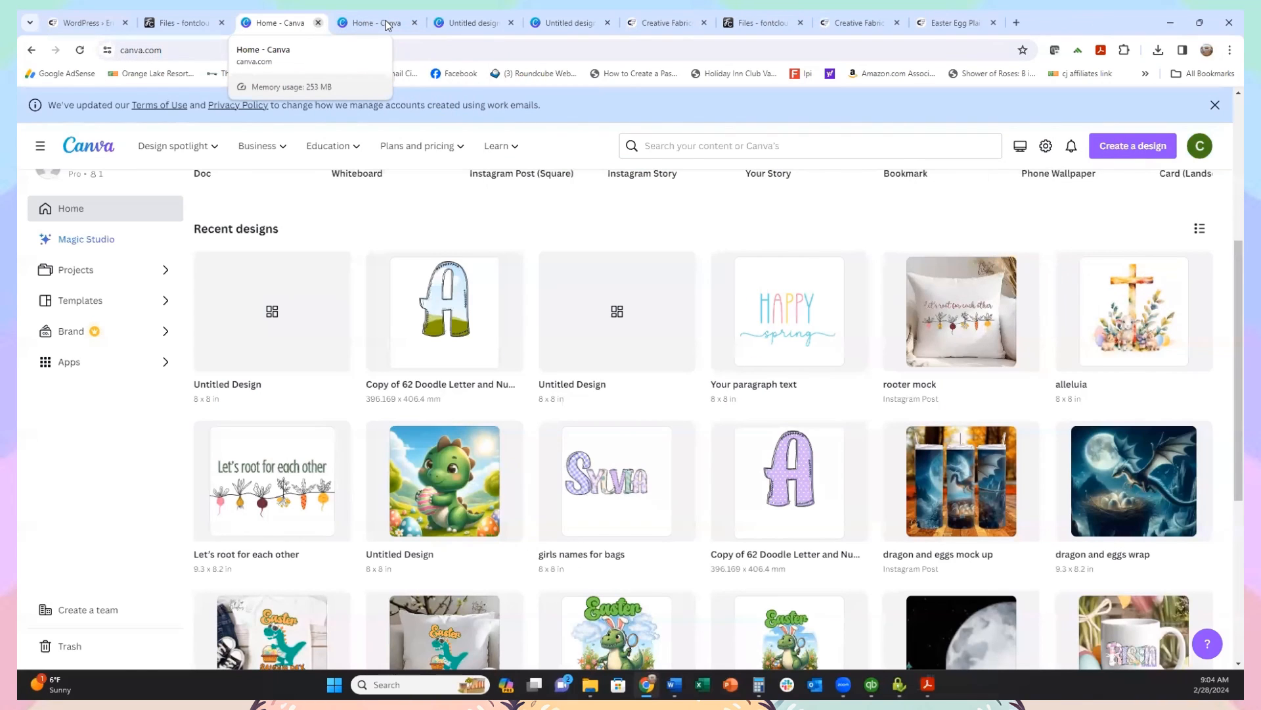
Step: Return to the 8 × 8 in letter C design and download it as a PNG at size 3 with a transparent background
click(386, 25)
click(272, 28)
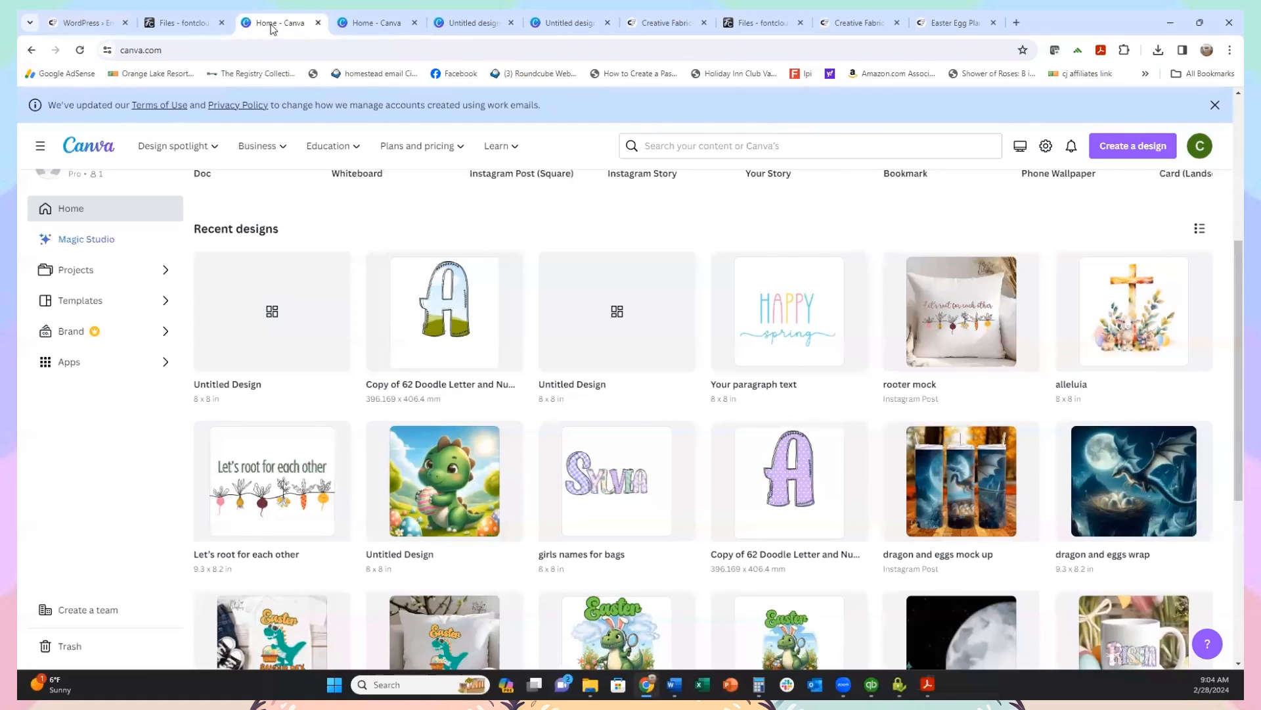
click(489, 23)
click(1081, 385)
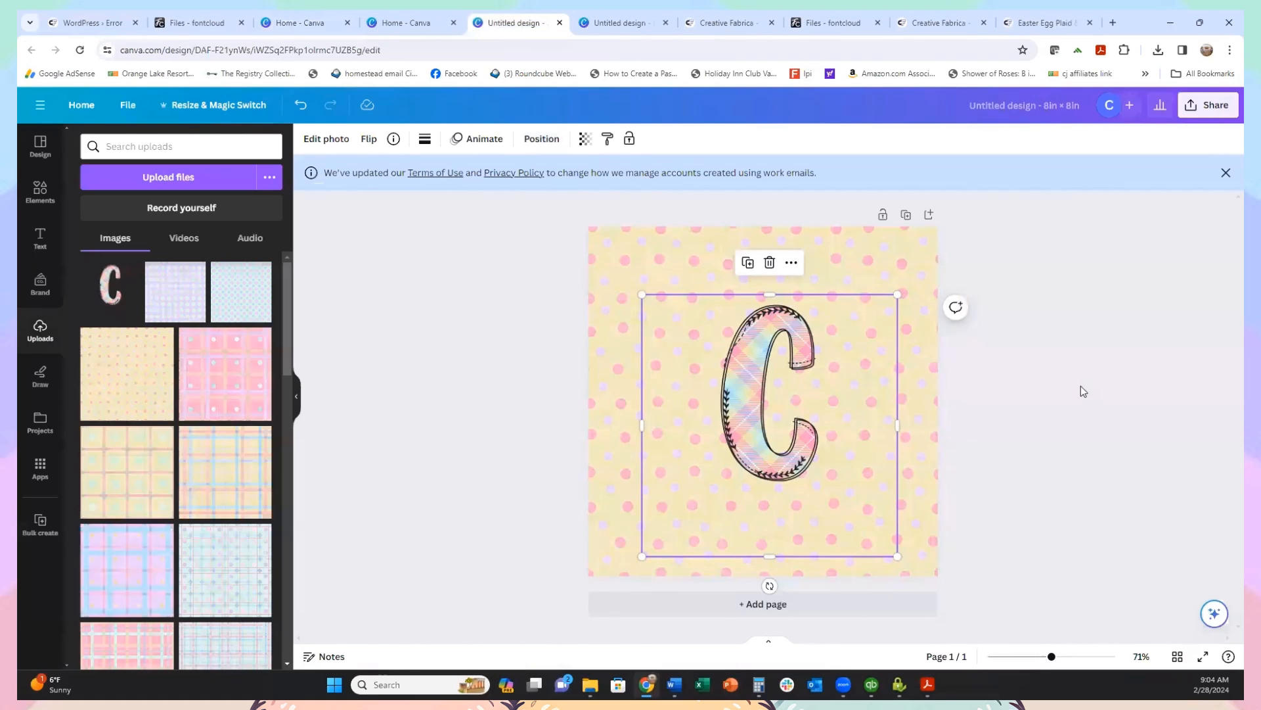
click(1083, 385)
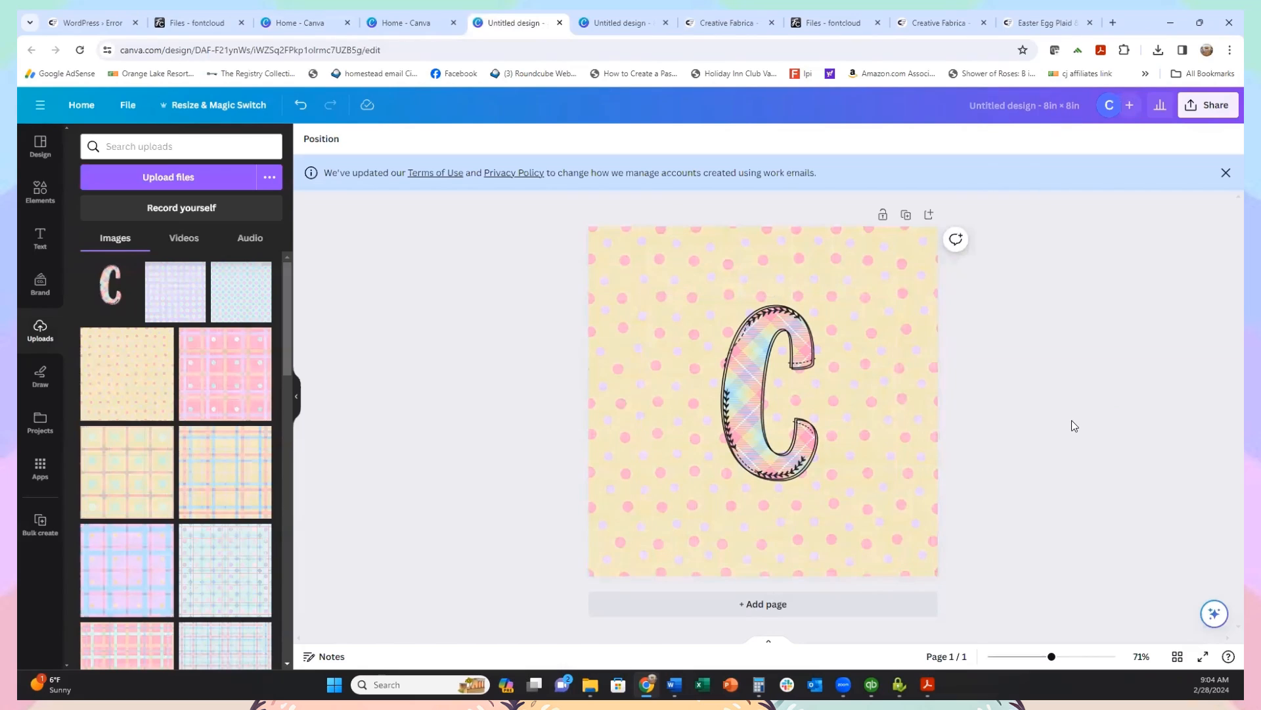
click(1215, 110)
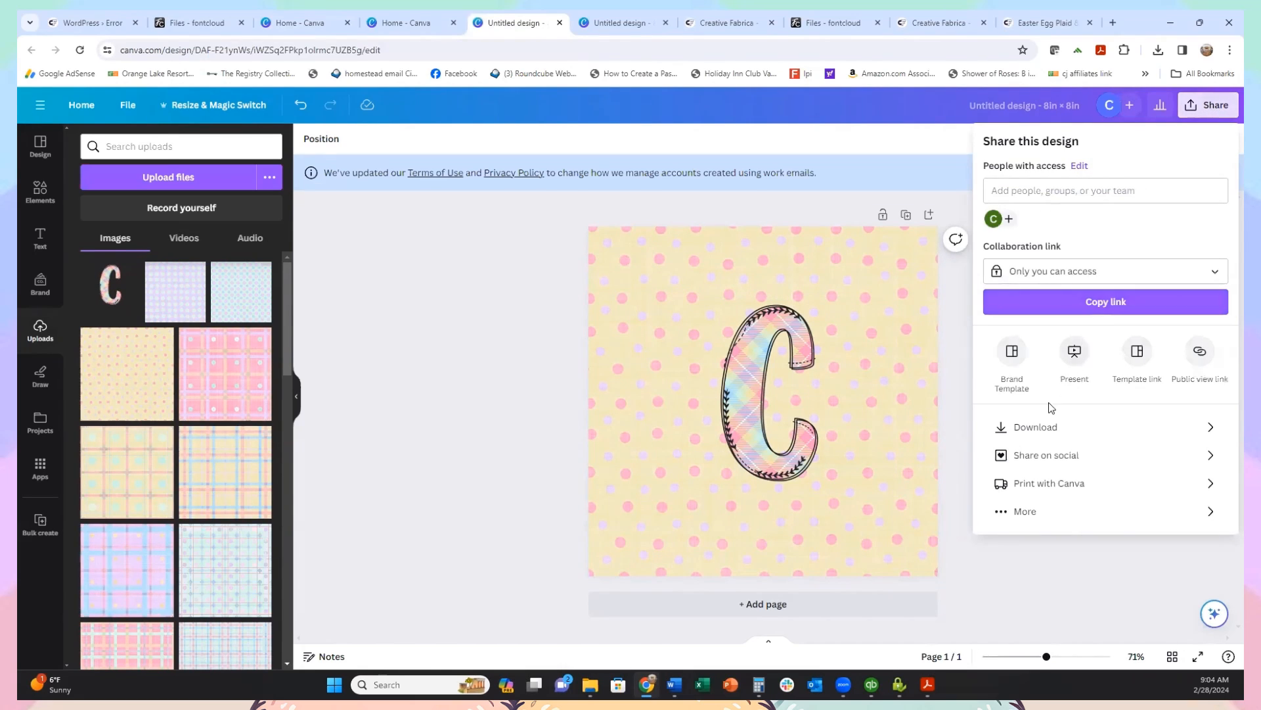
click(1025, 434)
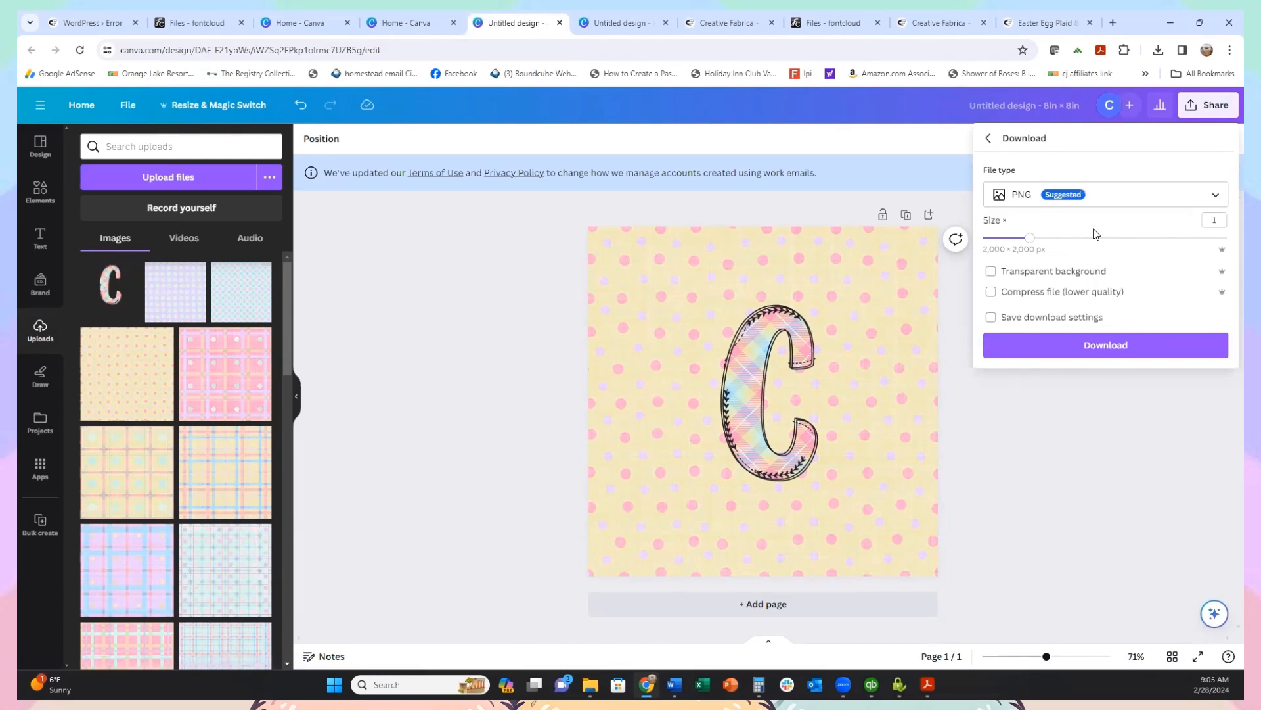
click(1211, 237)
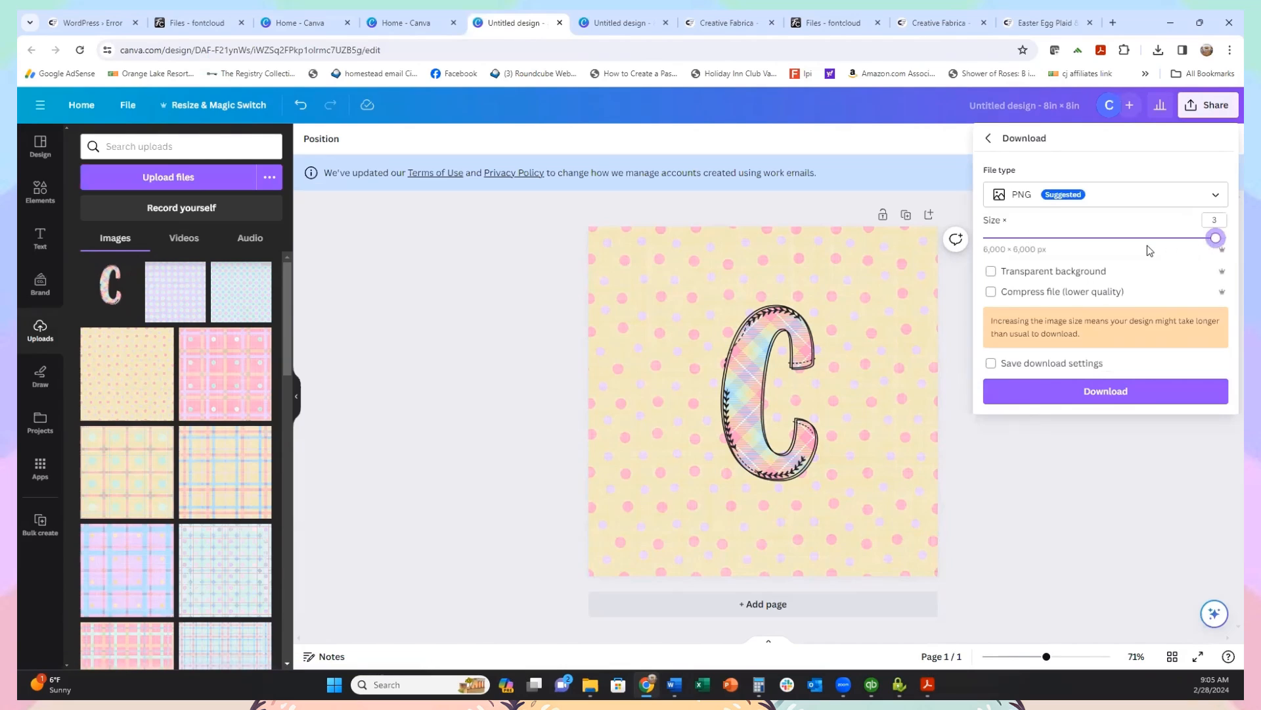
click(991, 272)
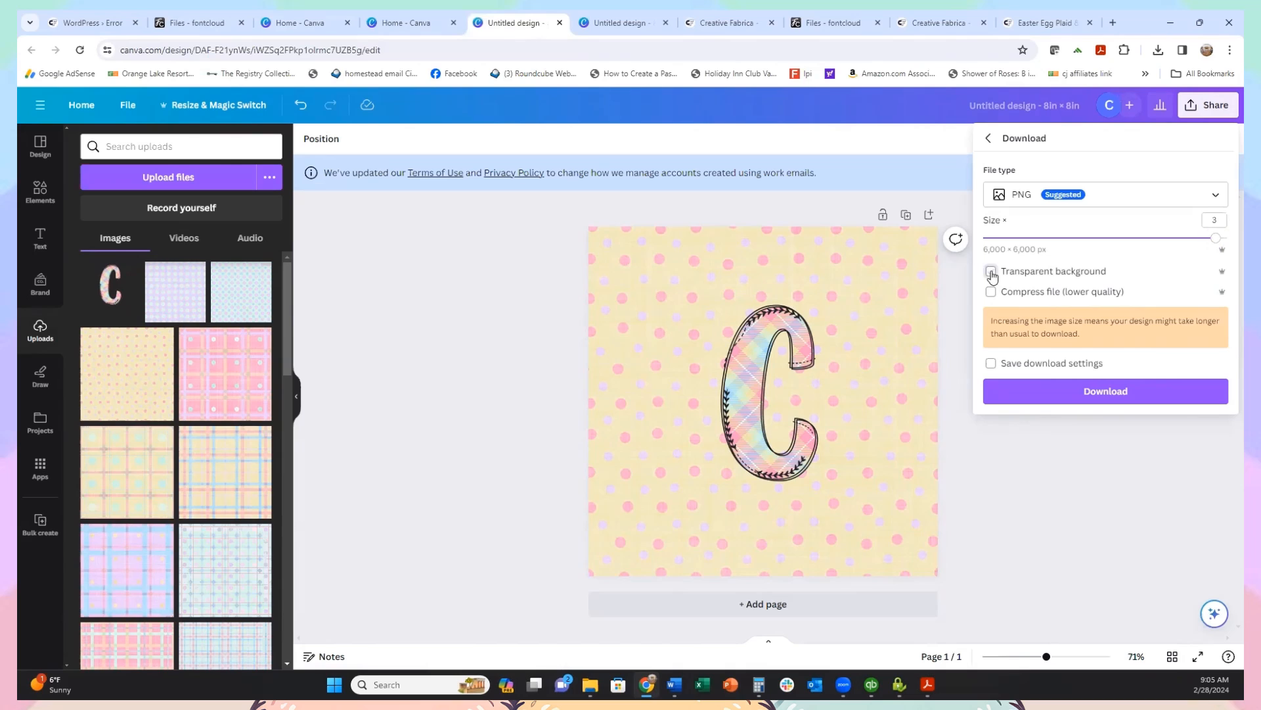
click(1059, 398)
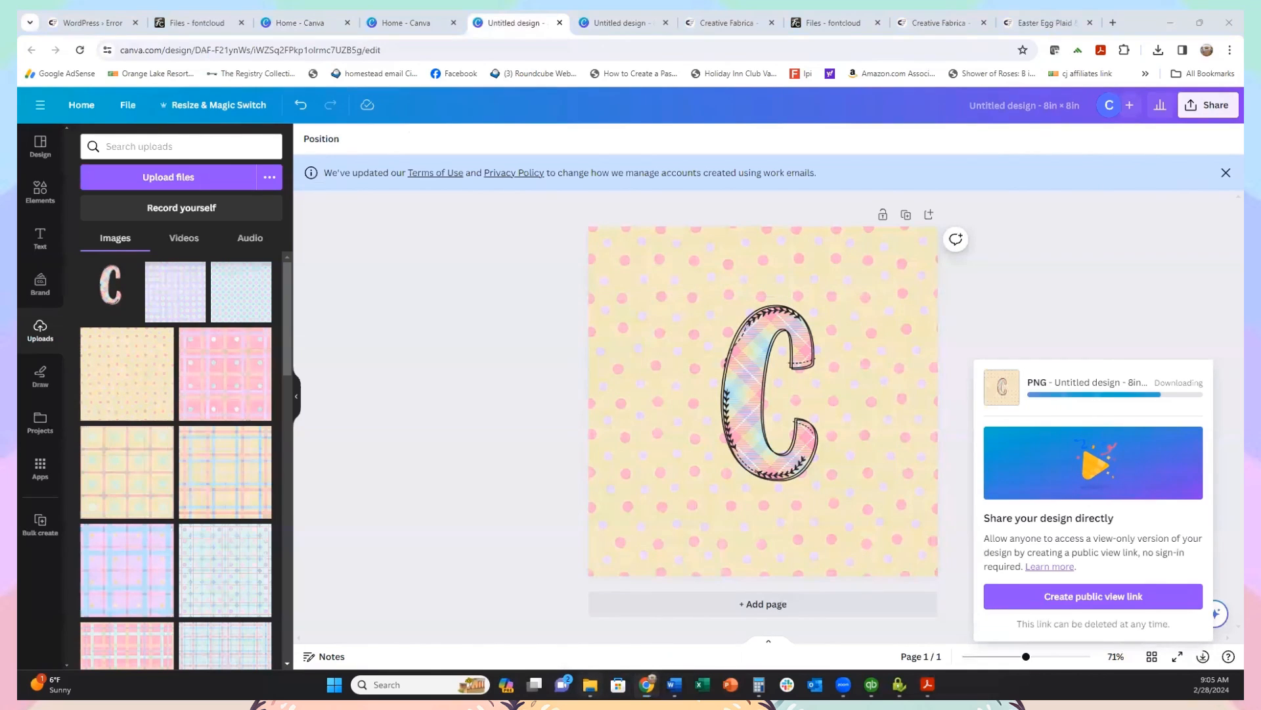
Step: Switch to File Explorer, view the doodle letter C image in the Downloads folder, and close both the image and the folder
click(590, 684)
click(440, 268)
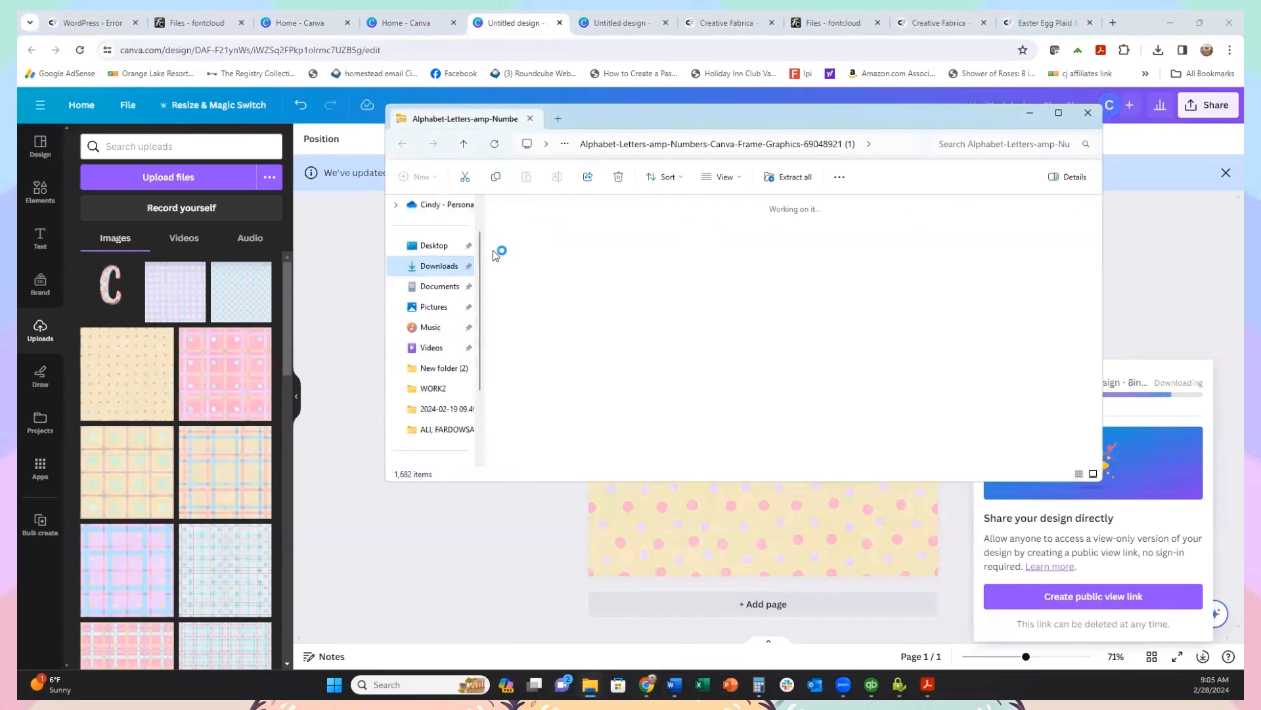
click(522, 263)
double_click(522, 263)
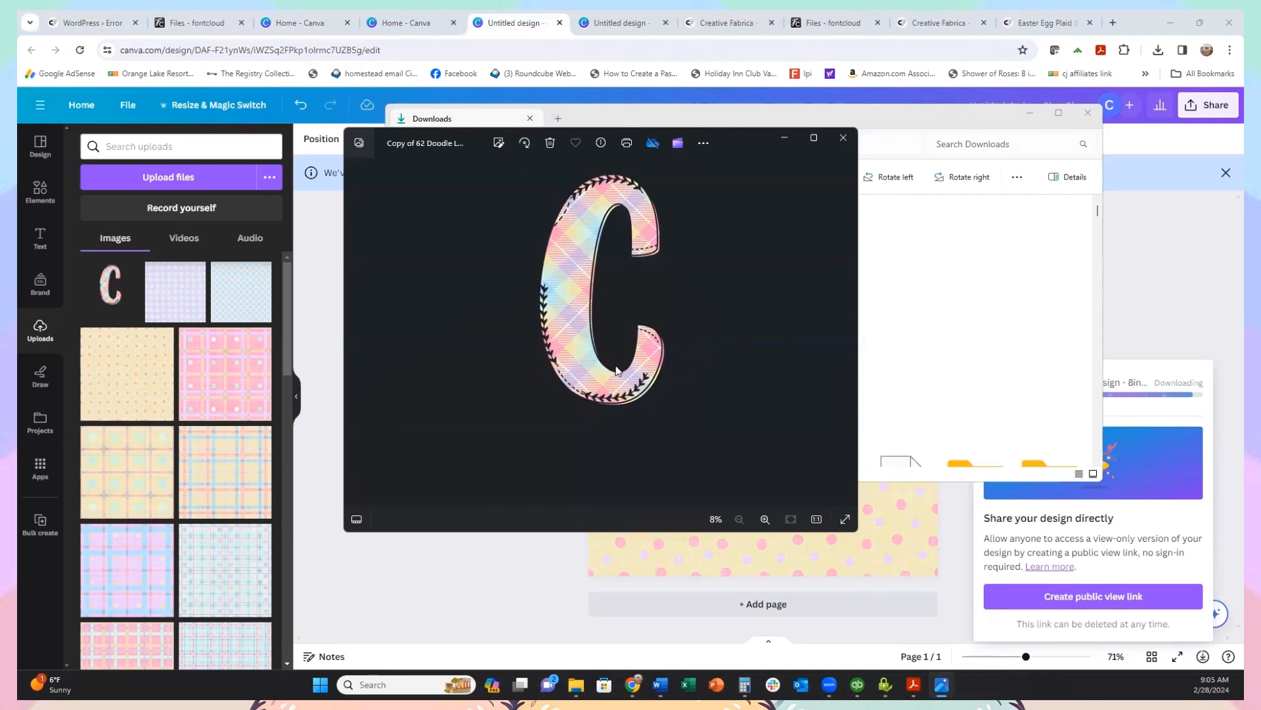
click(841, 138)
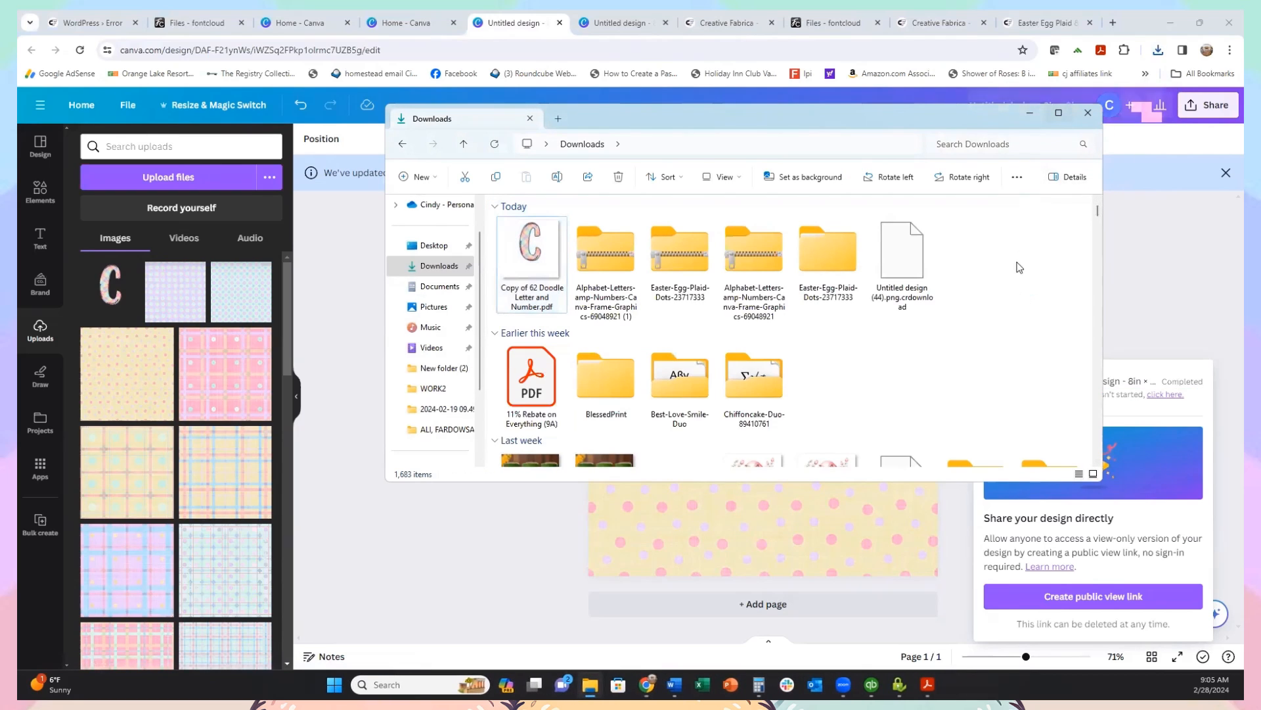
click(1088, 113)
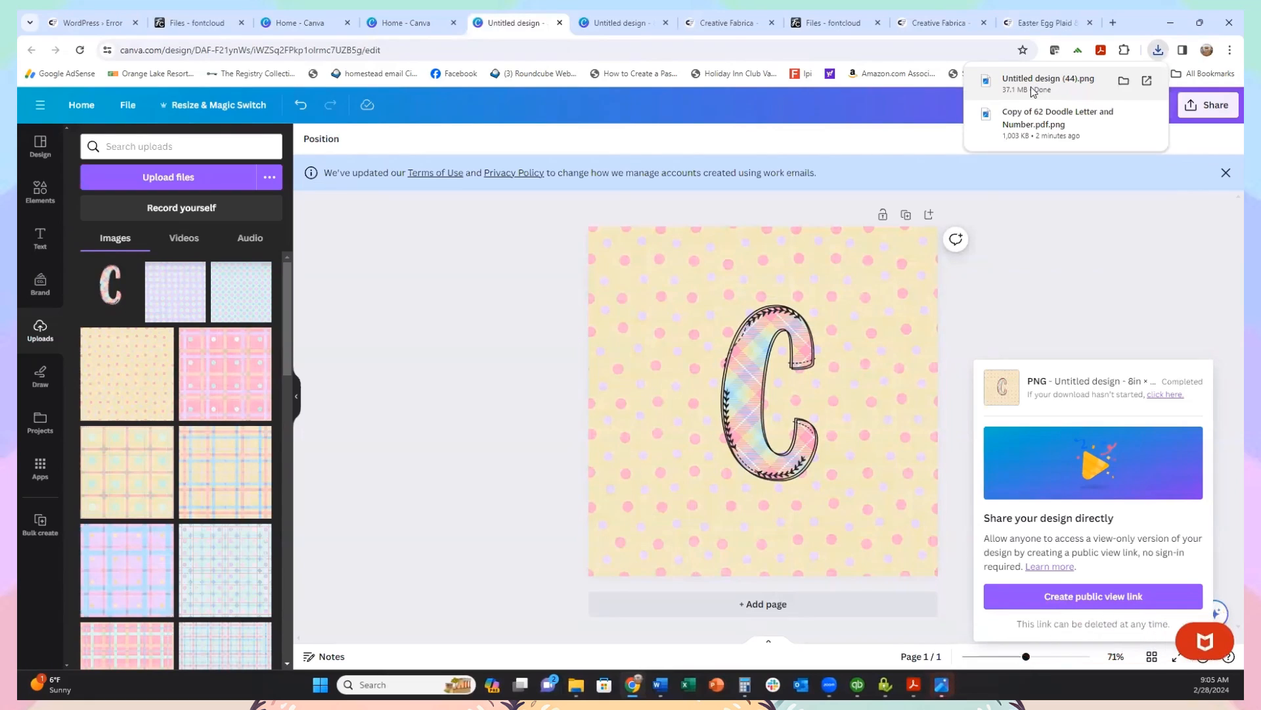
Step: View the downloaded file "Untitled design (44).png" from the browser's recent downloads and close the image viewer
click(1031, 87)
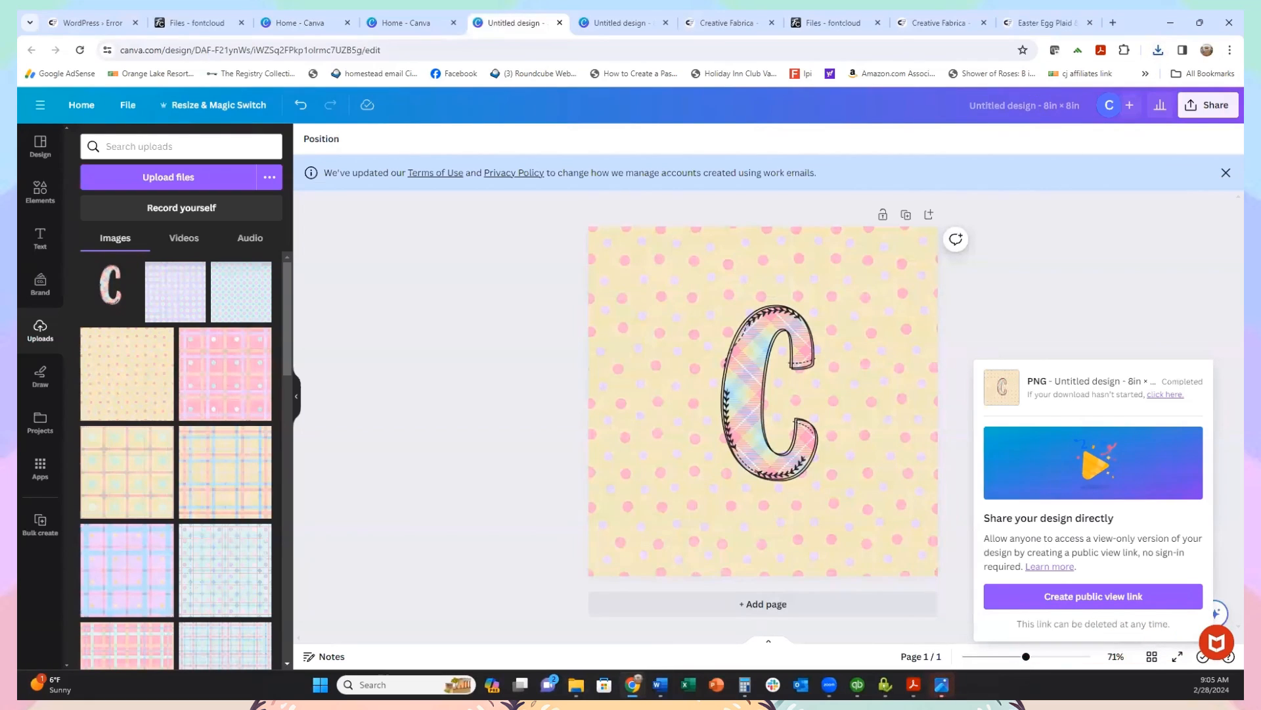
click(1158, 50)
click(1031, 107)
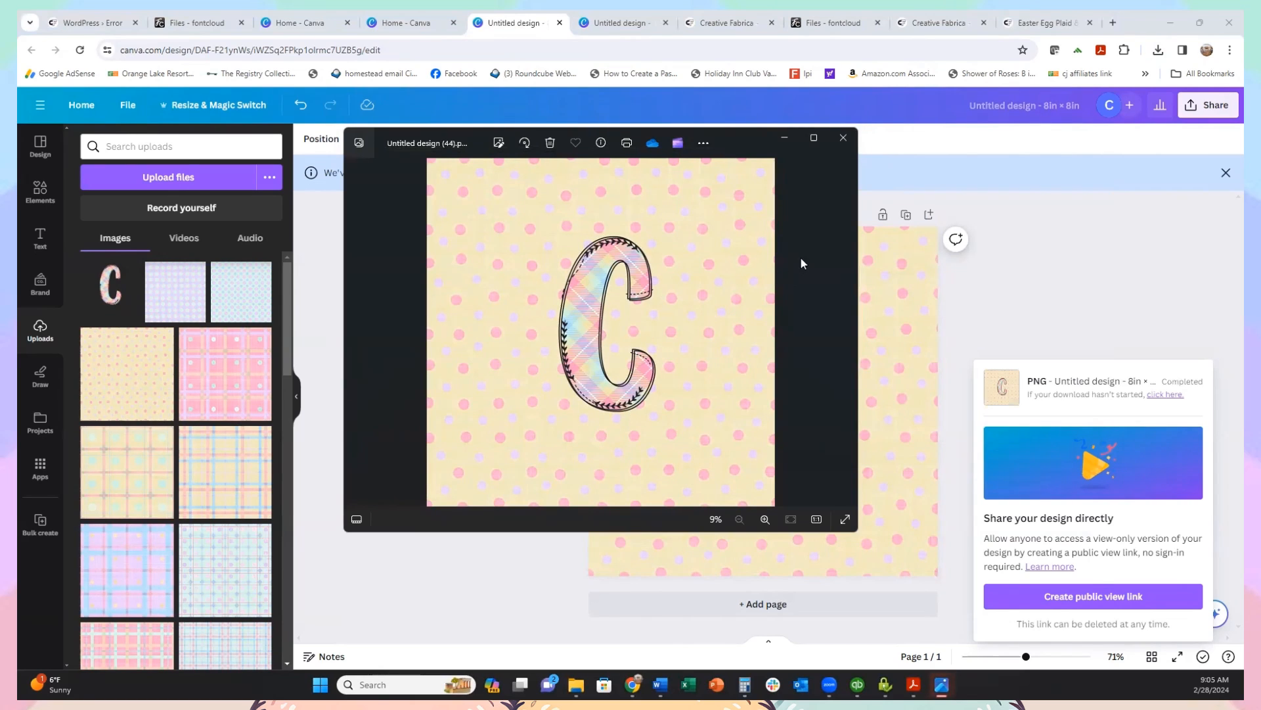
click(843, 141)
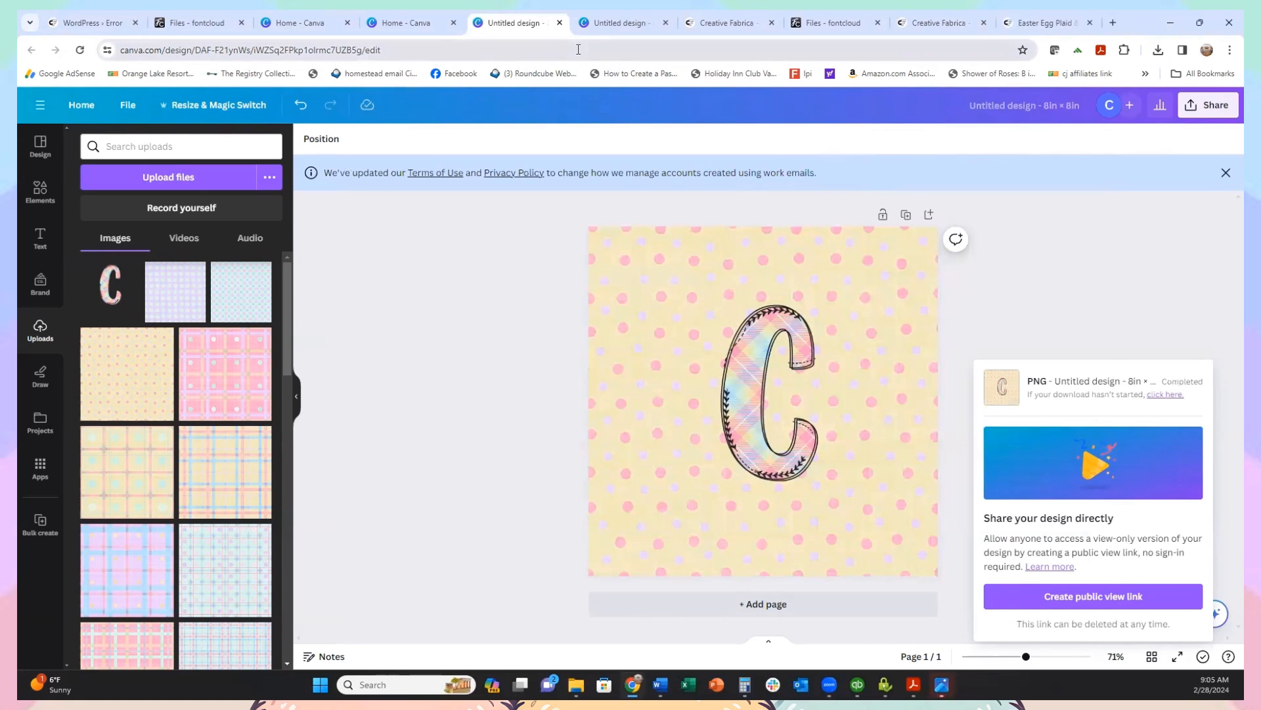
Step: Close the browser pages for the finished letter C design, the doodle font frames search and the WordPress error
click(559, 23)
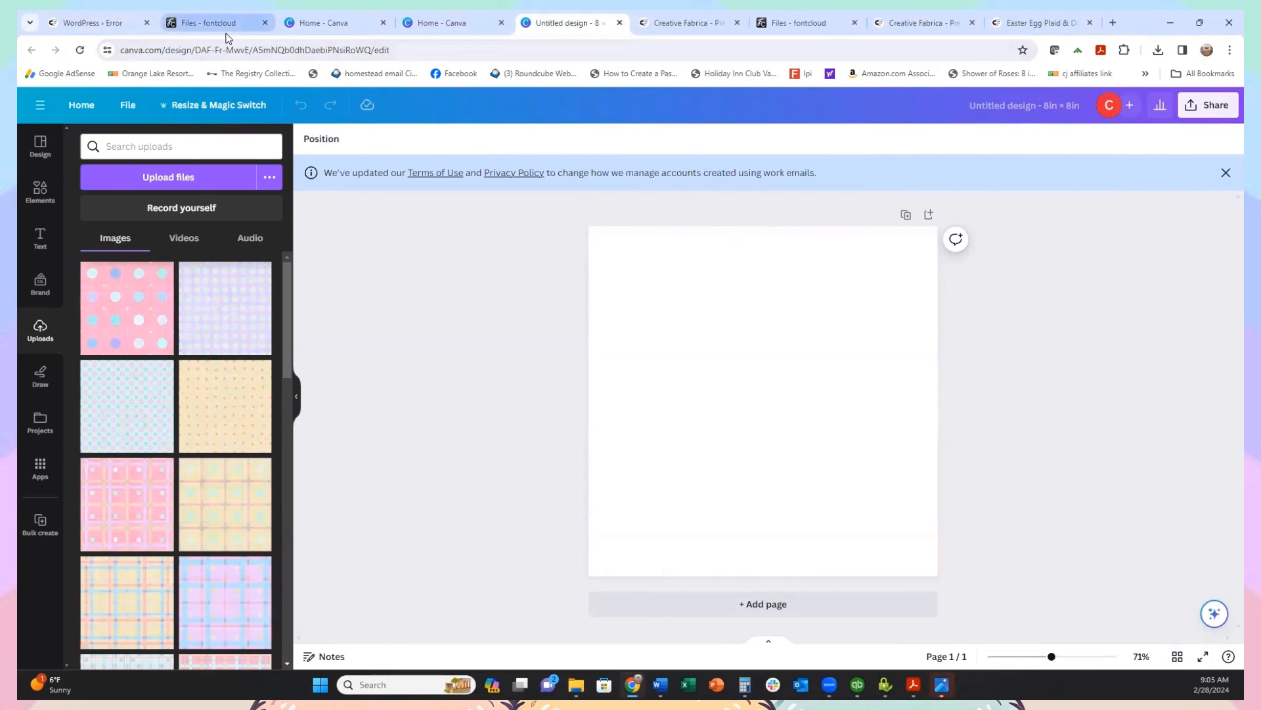
click(1158, 50)
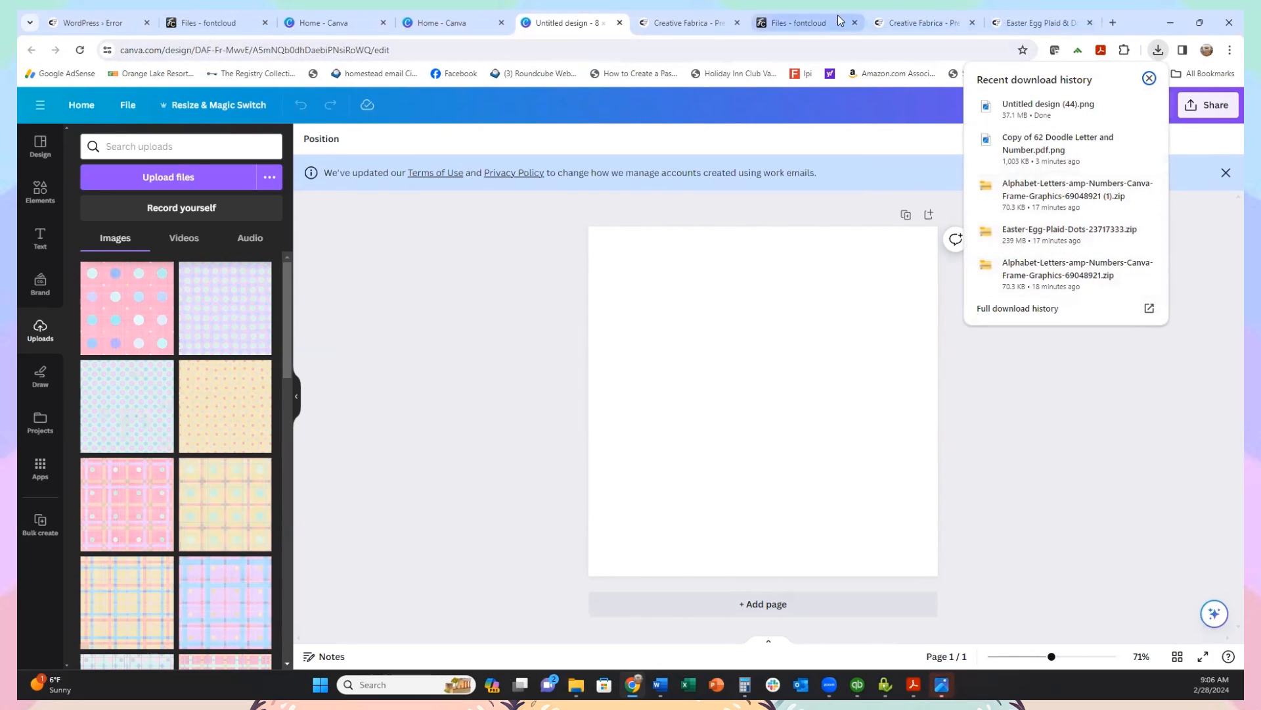
click(689, 25)
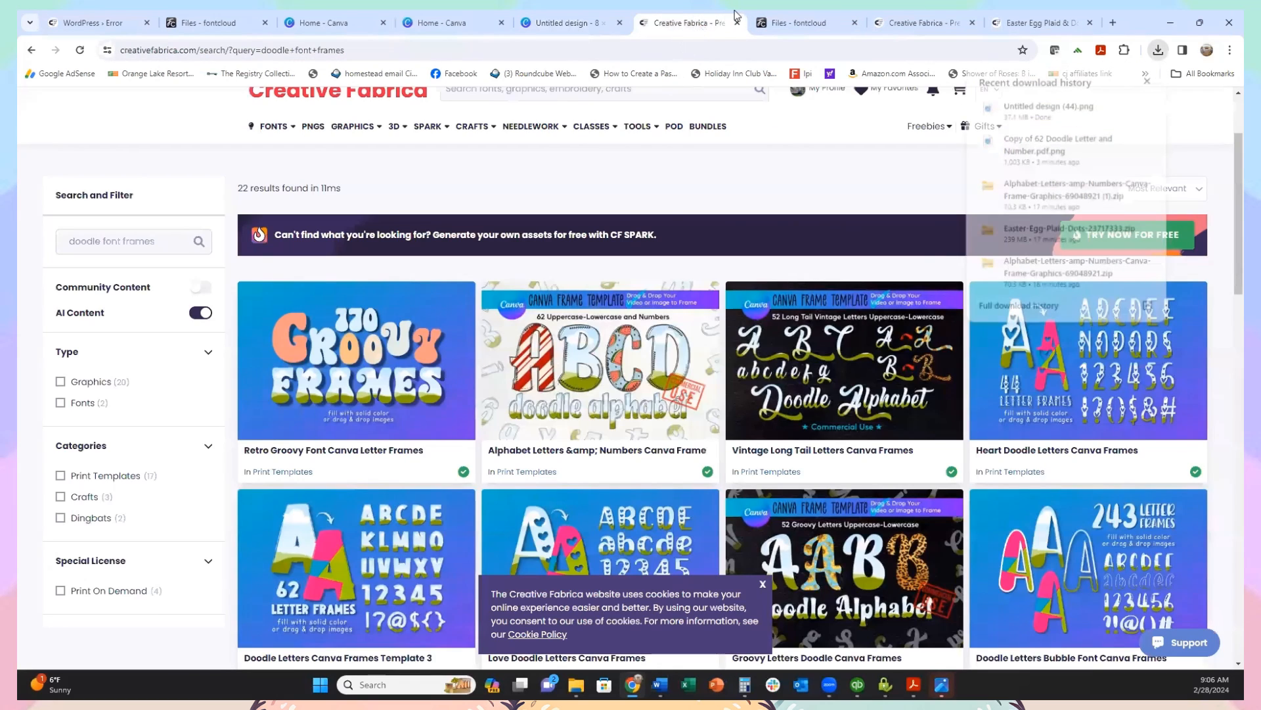
click(738, 23)
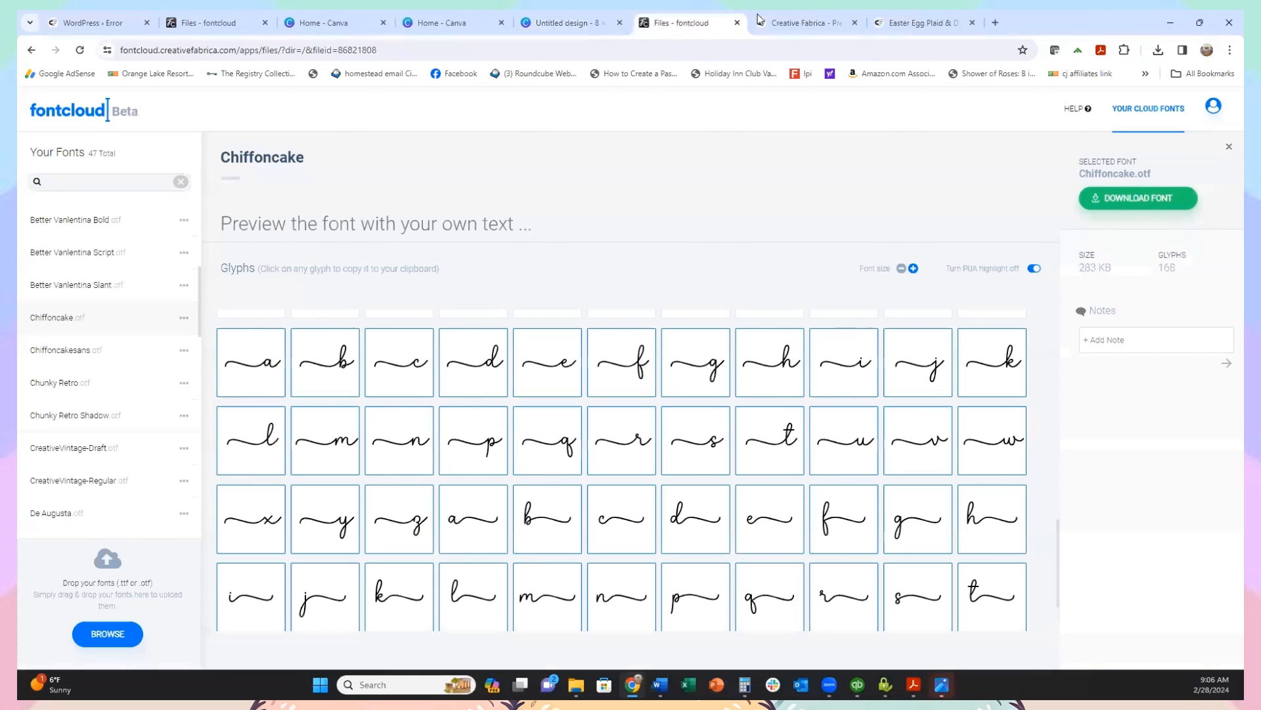
click(803, 22)
click(919, 18)
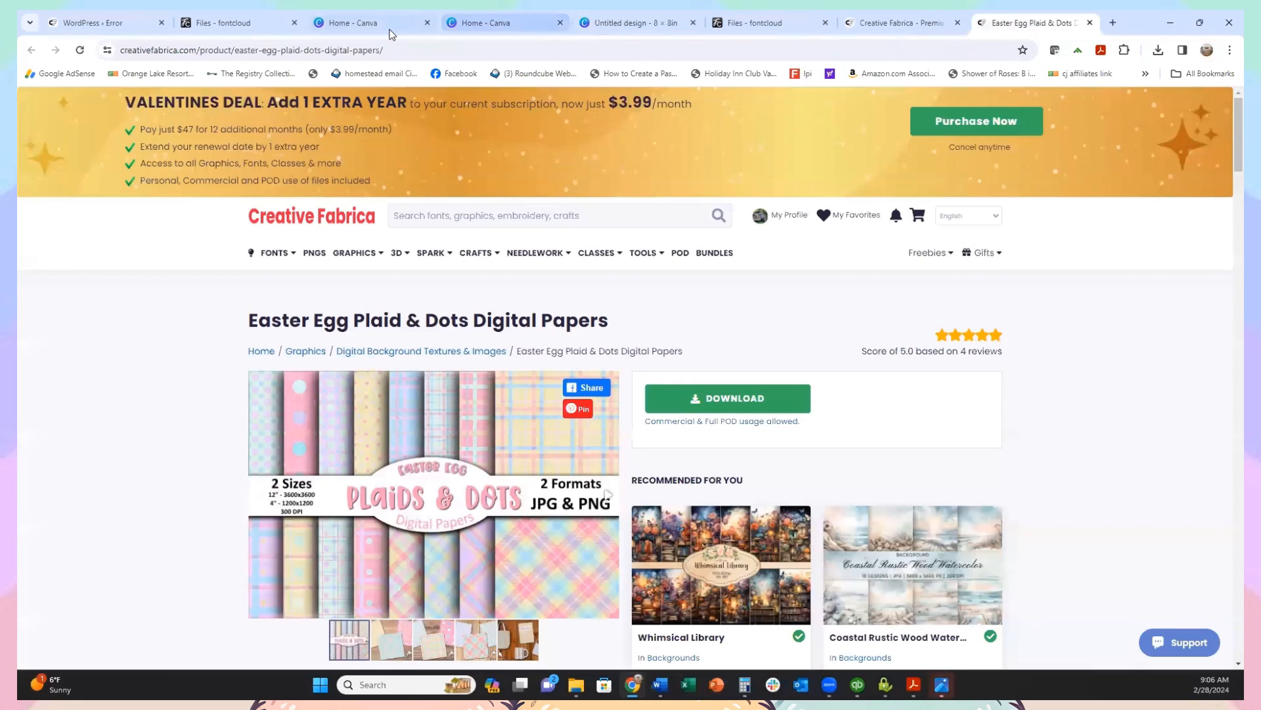
click(118, 24)
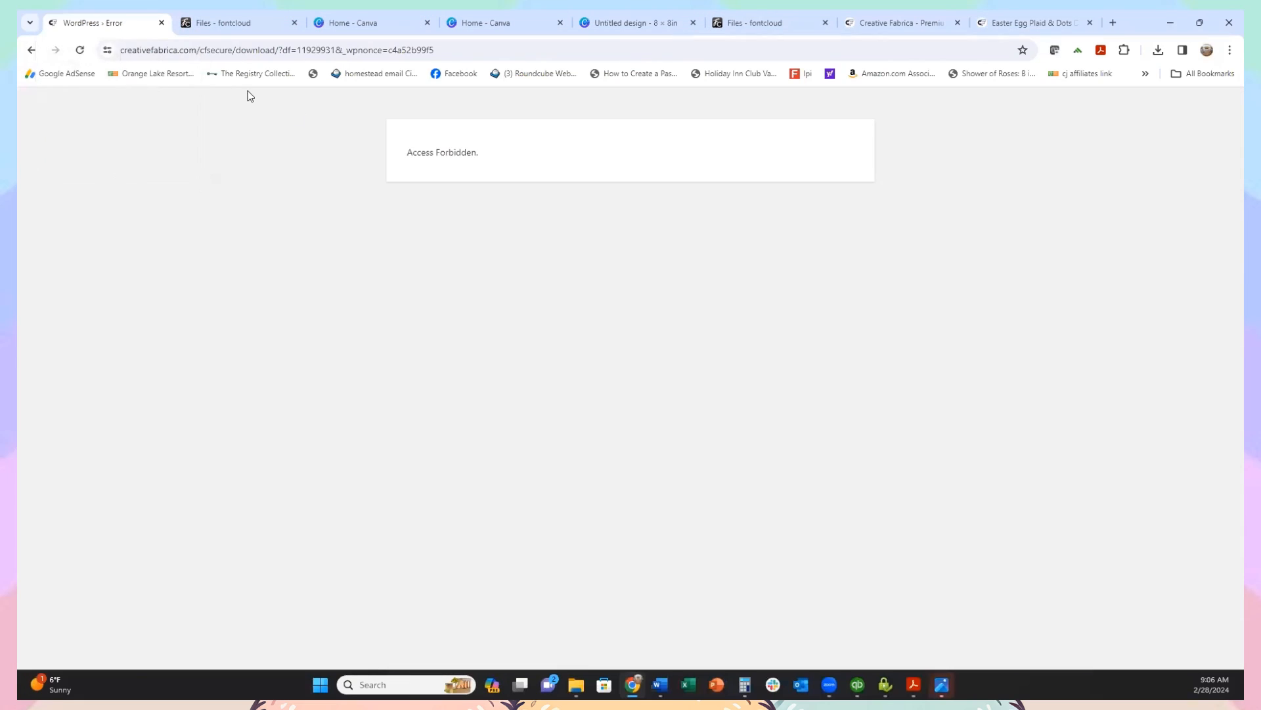
click(161, 23)
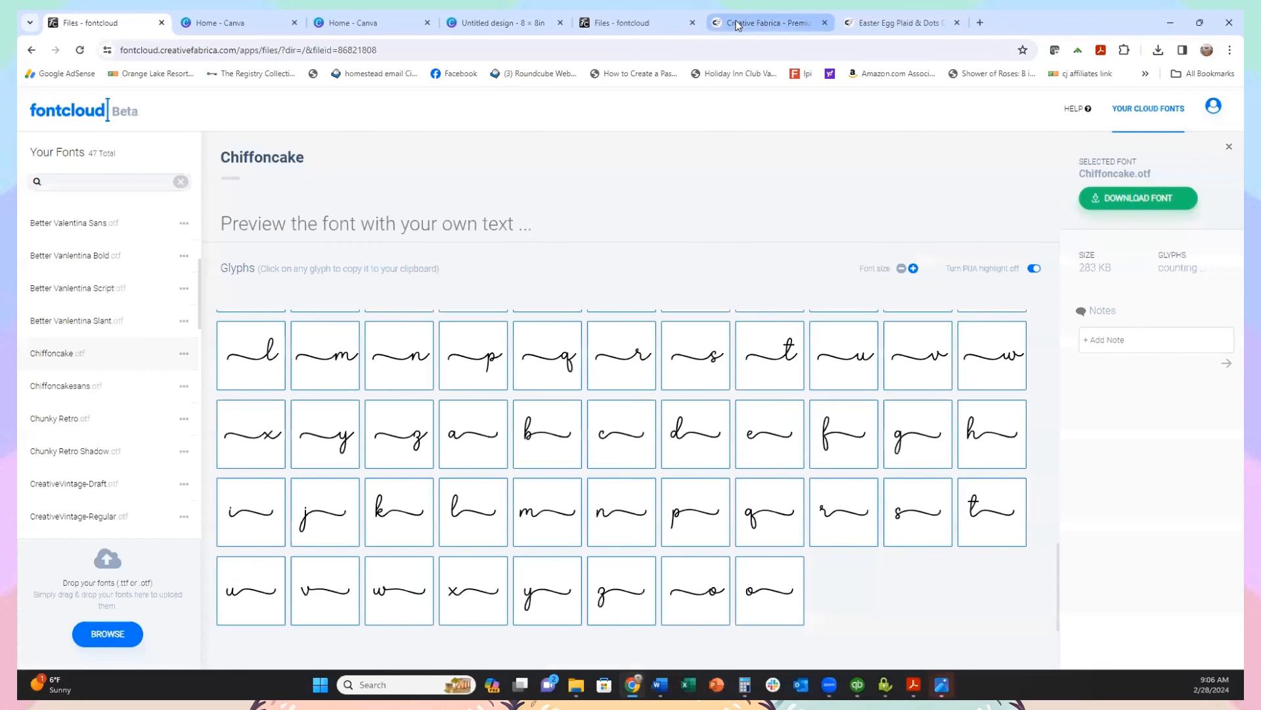
Step: Switch to the Creative Fabrica page showing spring paper results and search the site for "font duo"
click(735, 21)
scroll(491, 268, up, 3)
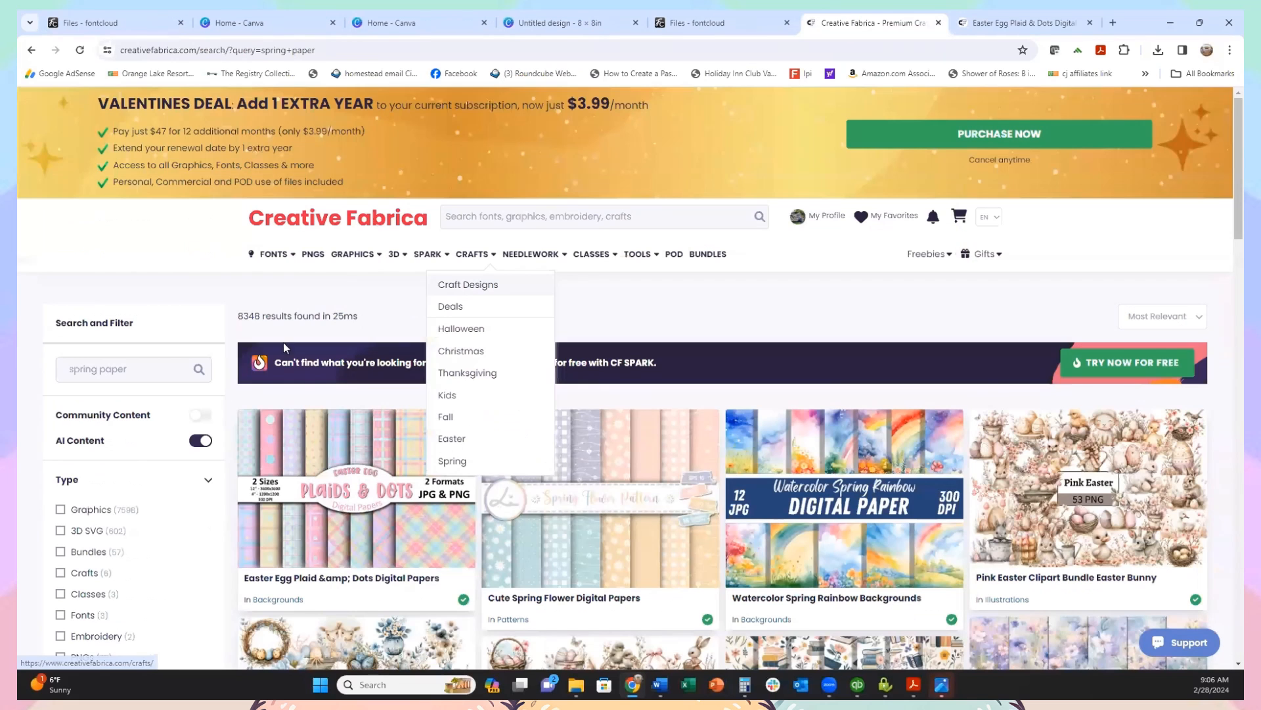
click(529, 214)
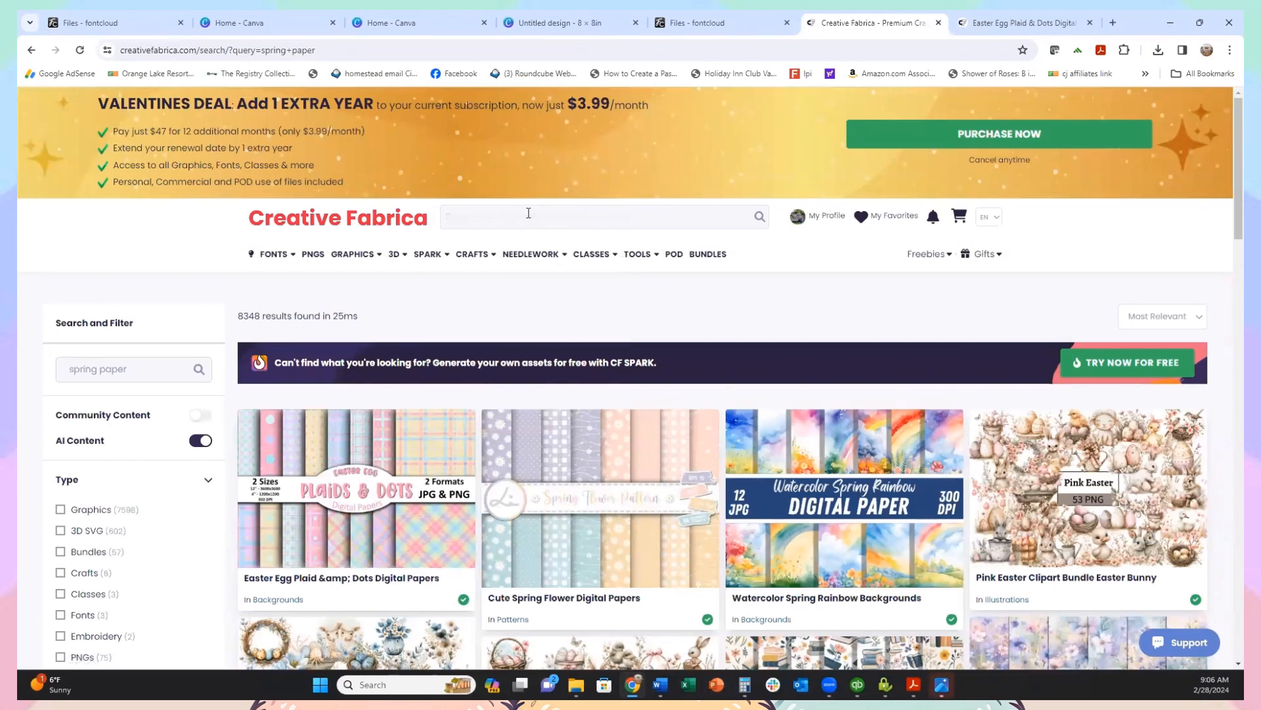
text(font duo)
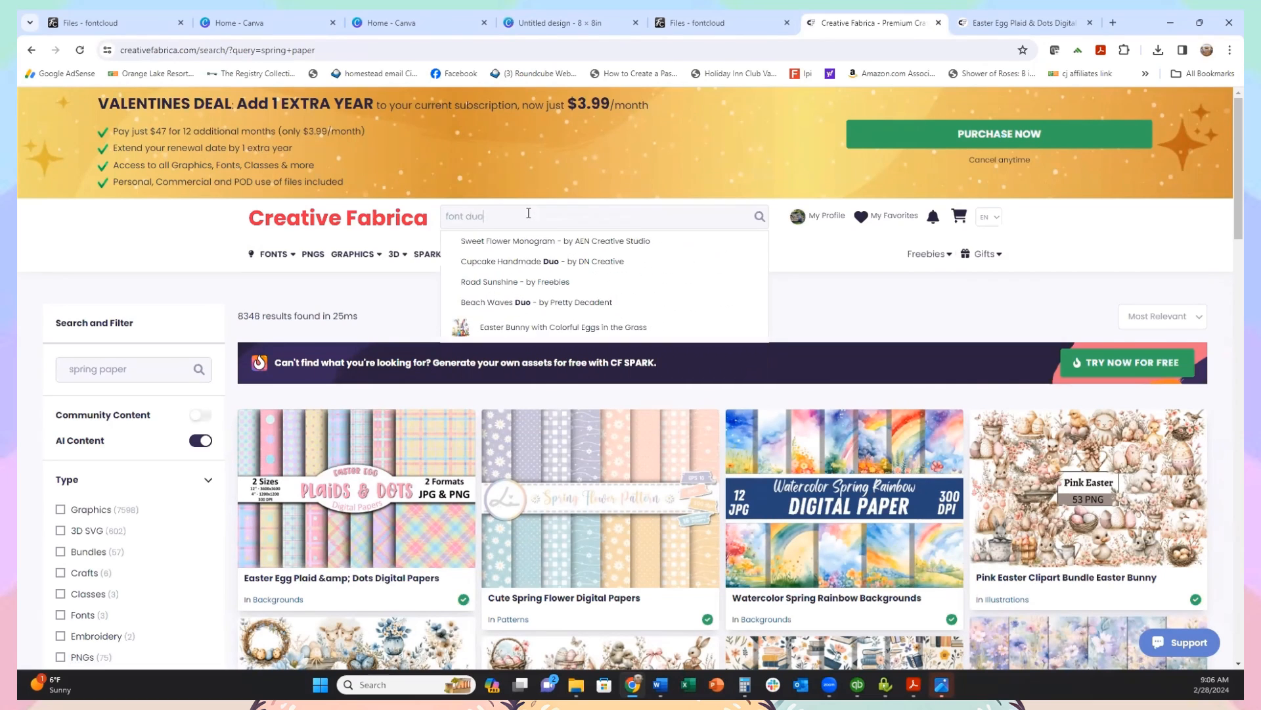
key(Return)
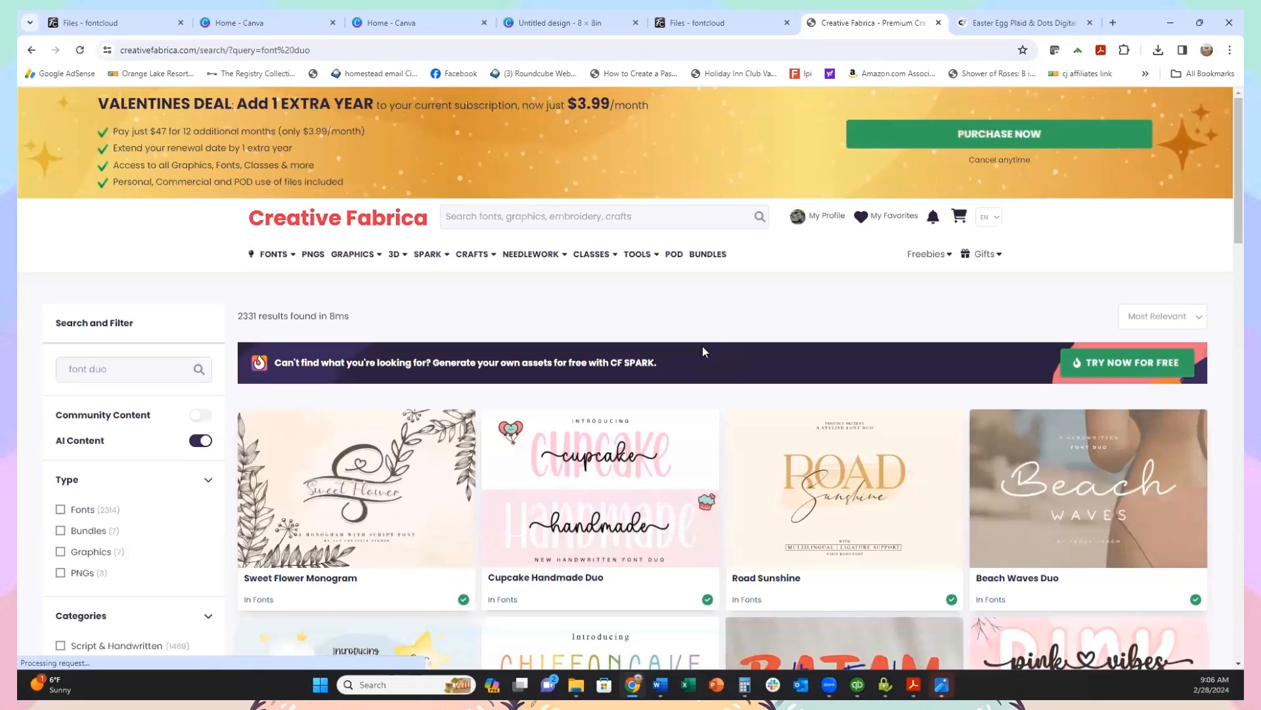
Step: Browse the font duo results, open the Retro Teacher font and download it
scroll(702, 353, down, 5)
scroll(697, 355, down, 3)
scroll(689, 356, down, 5)
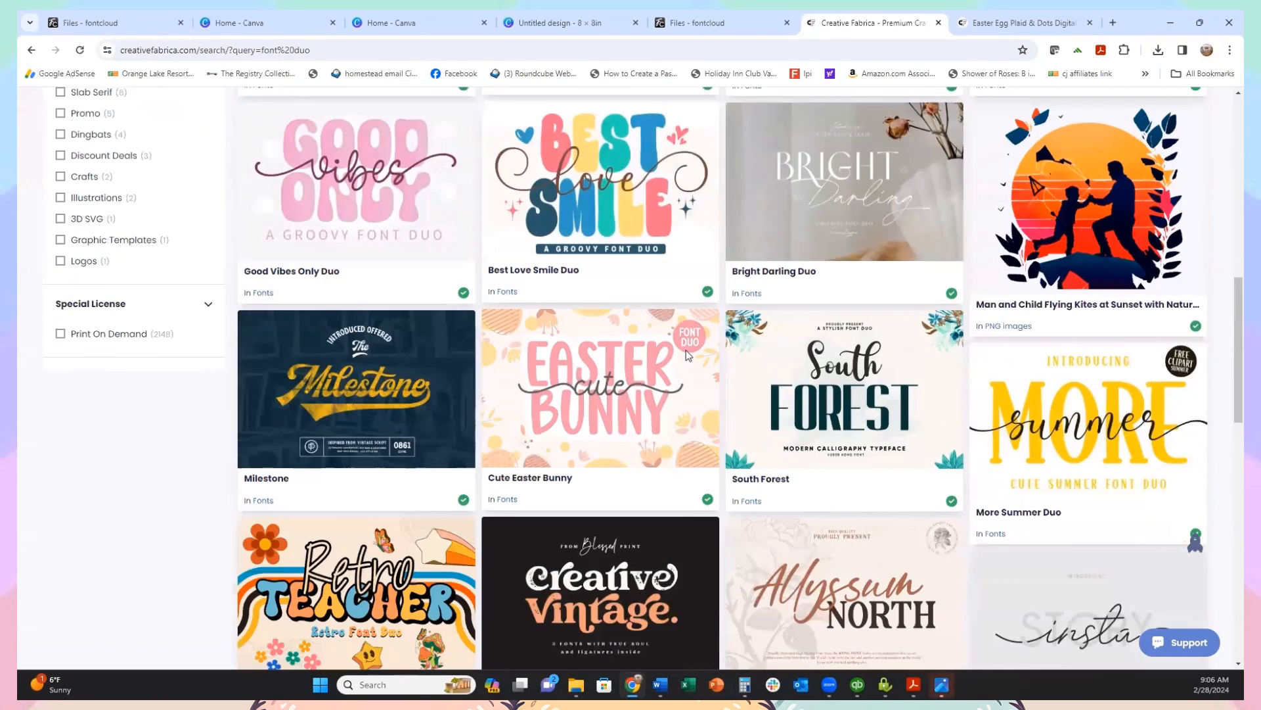
scroll(682, 361, down, 1)
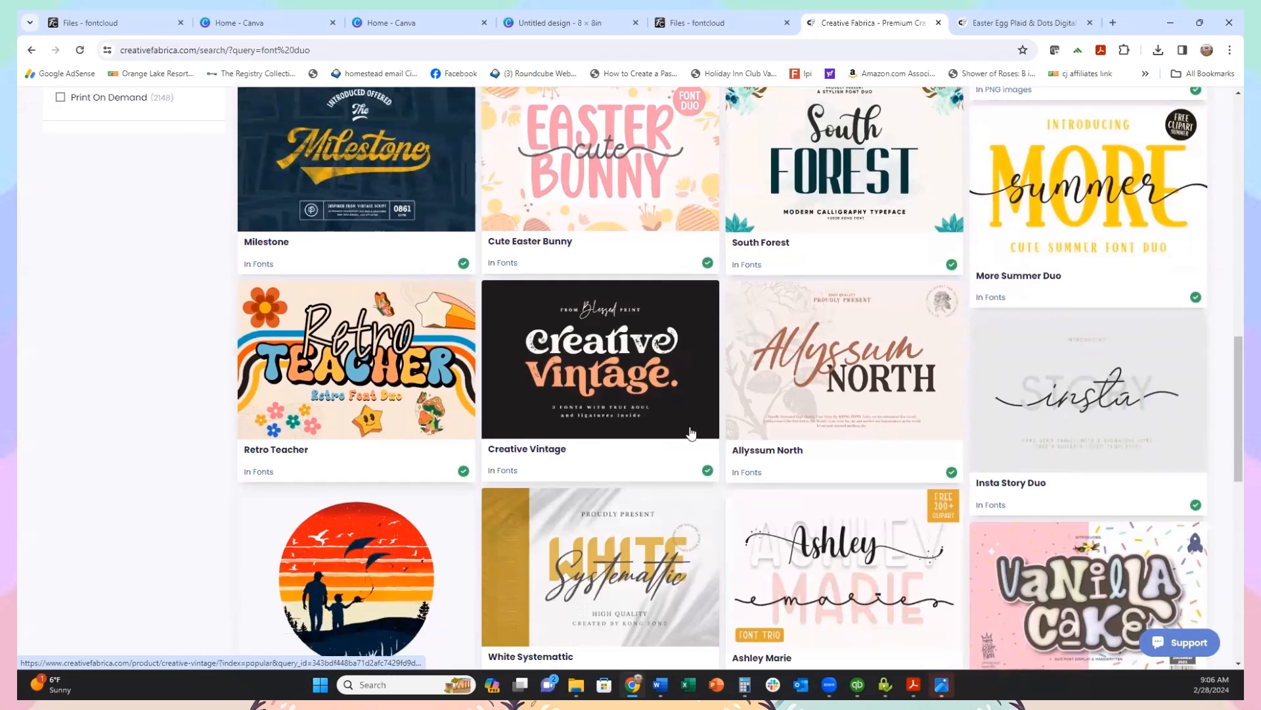
click(328, 375)
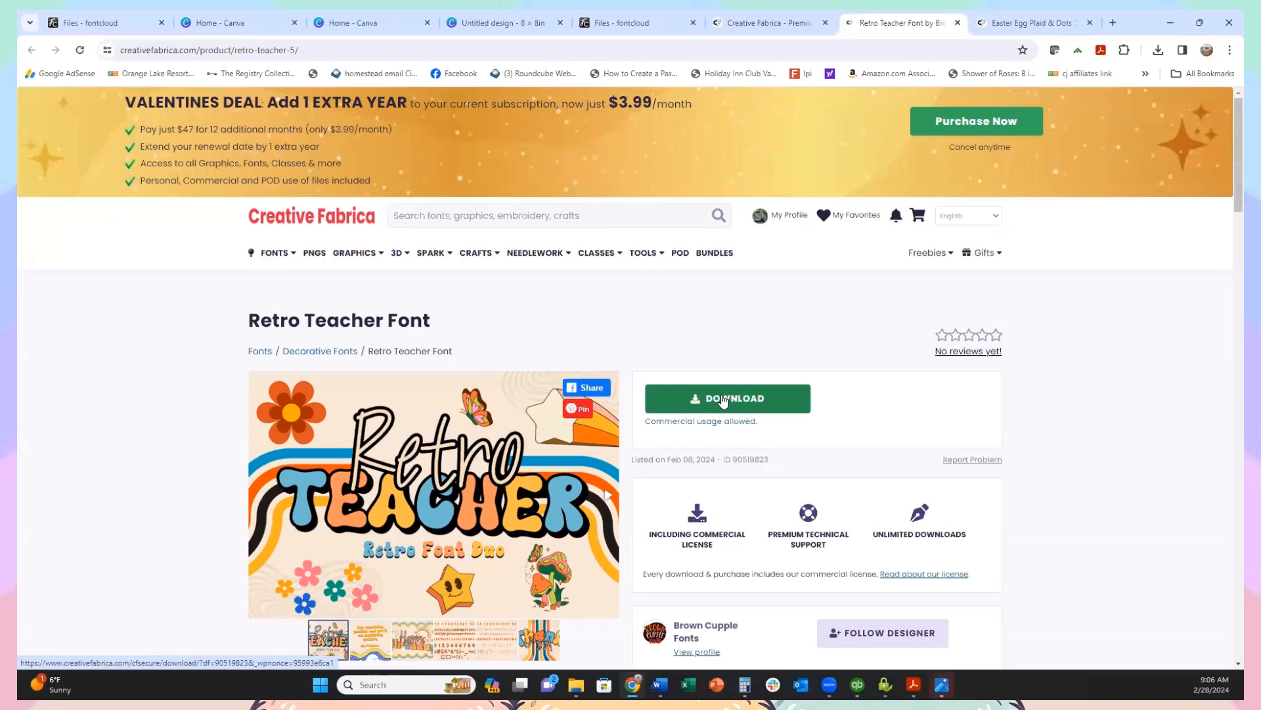
click(724, 401)
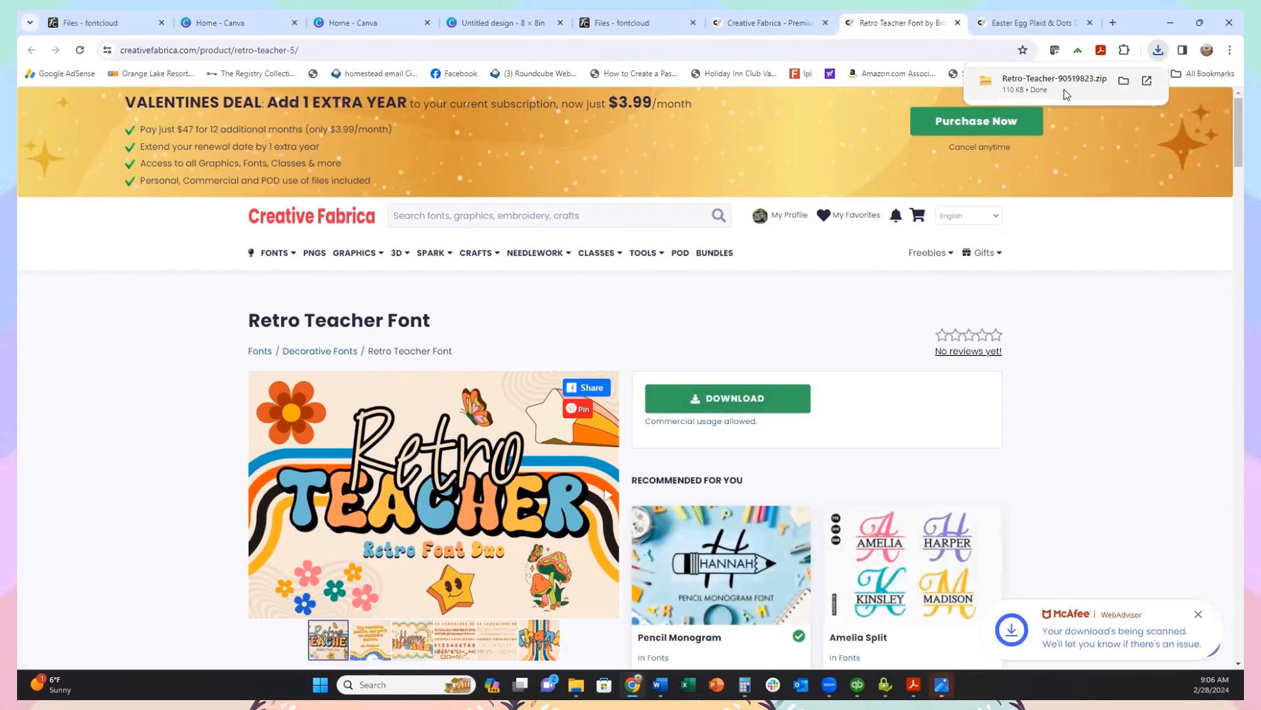
Step: Extract the downloaded Retro-Teacher-90519823.zip into the Downloads folder and close both of its folder windows
click(1055, 86)
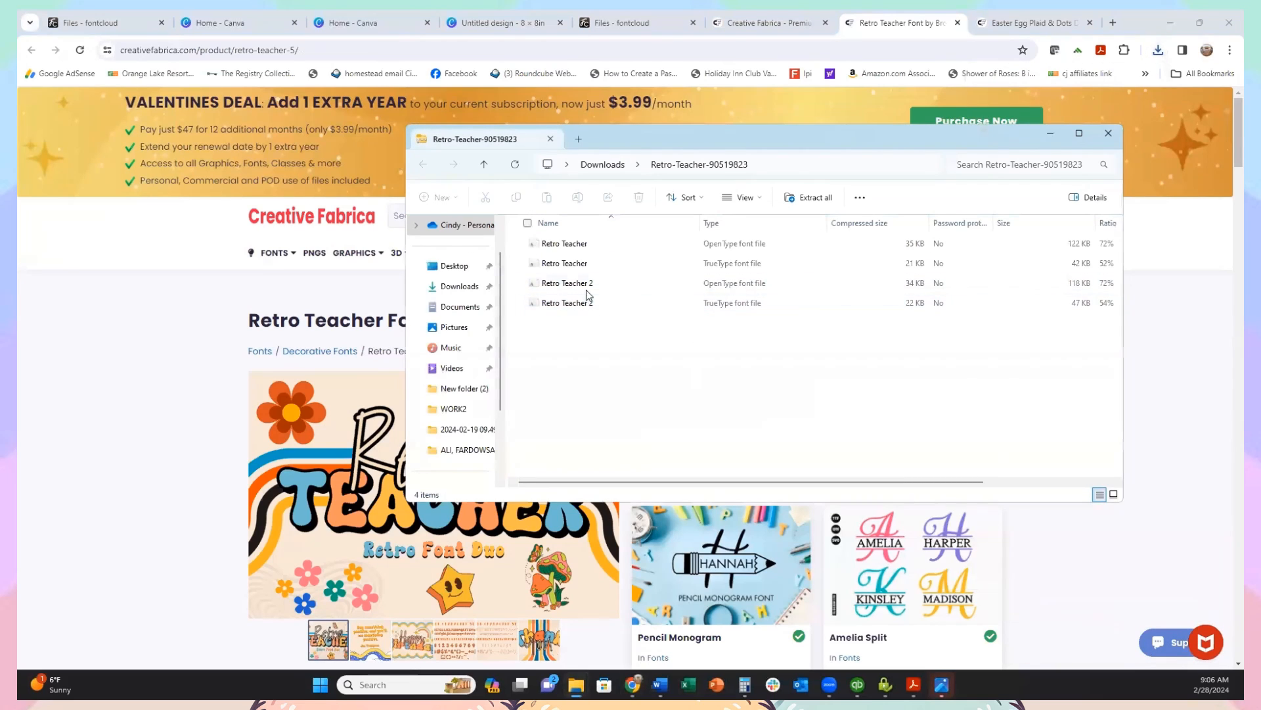
click(817, 199)
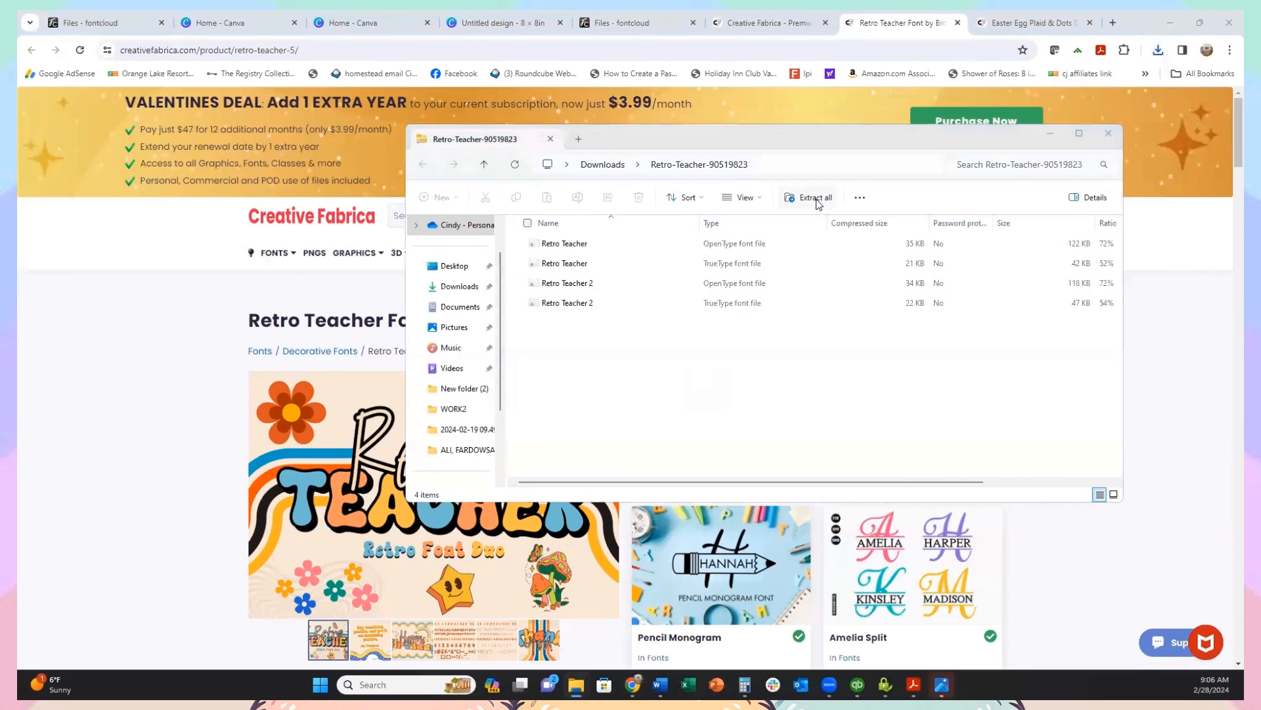
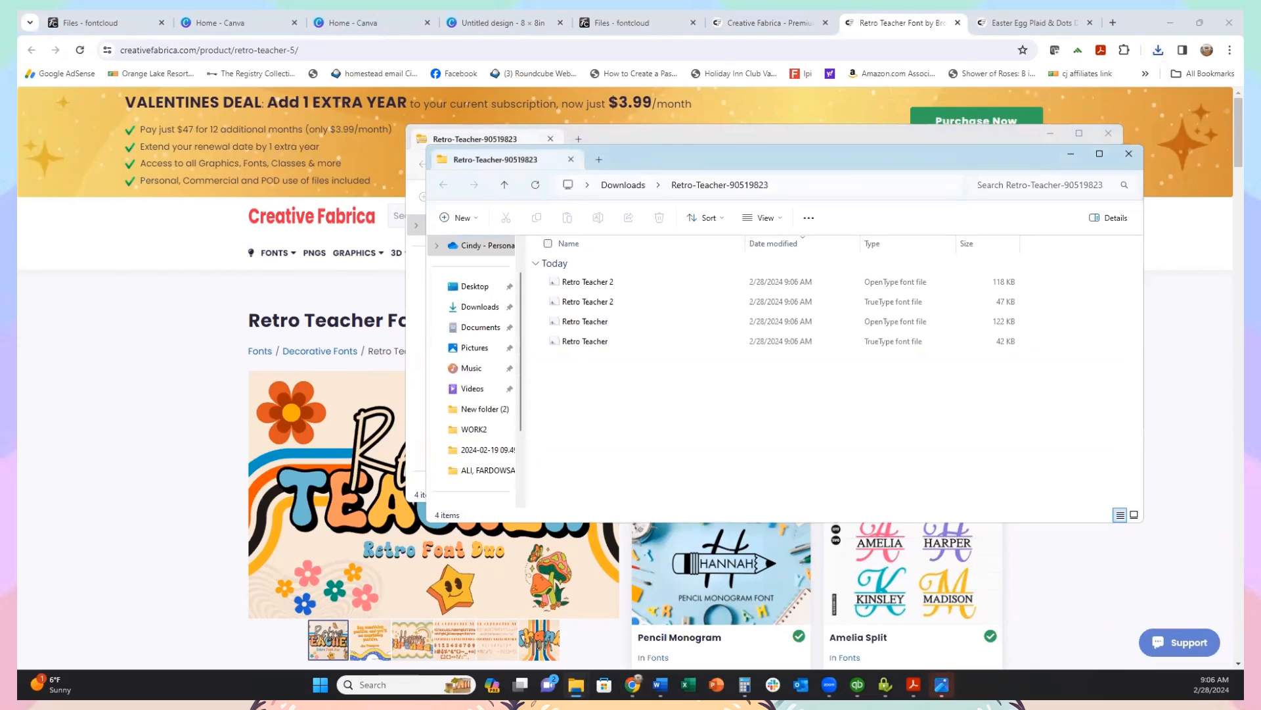
click(1128, 153)
click(1120, 133)
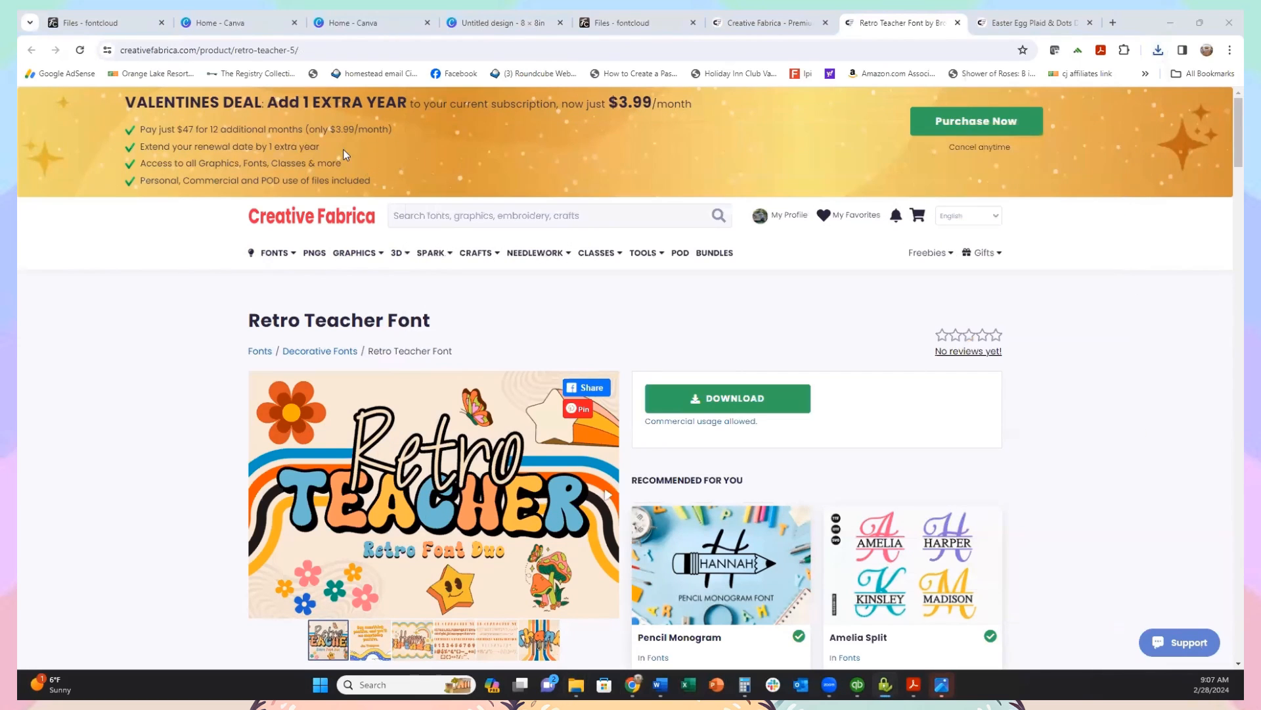
Step: Switch to the blank 8 × 8 in Canva design and add a text box to the page
click(348, 26)
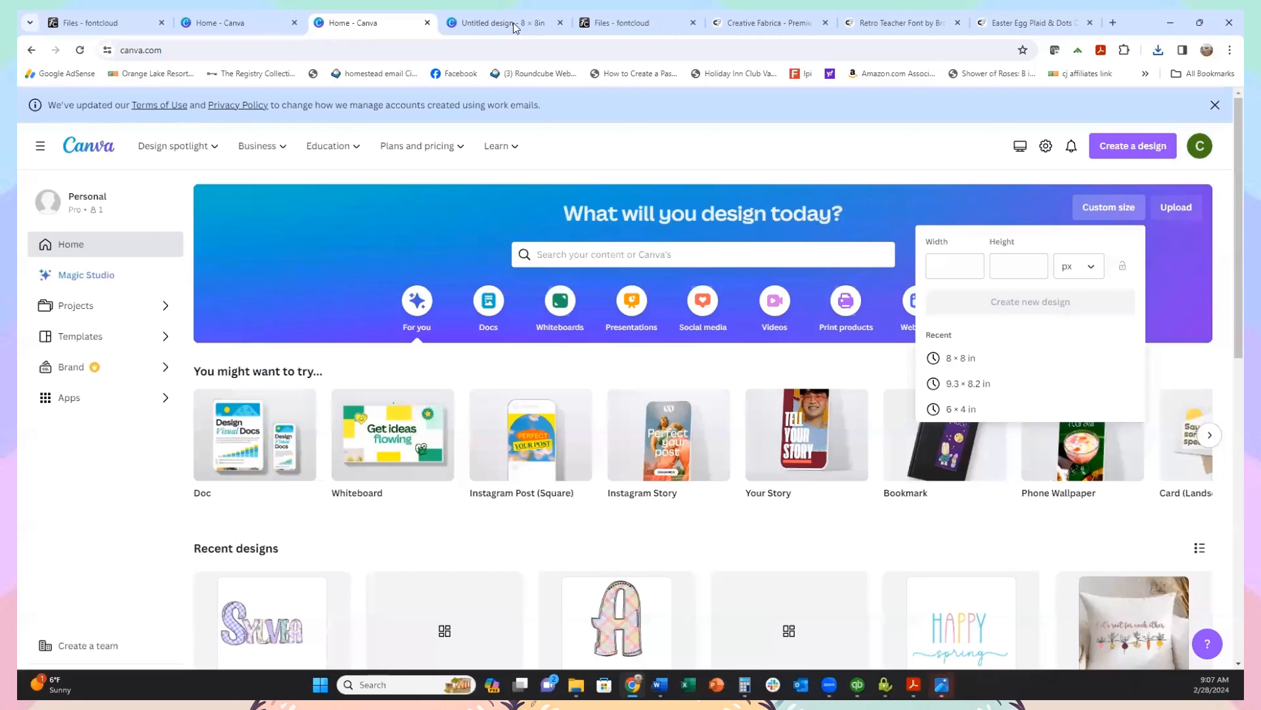
click(535, 22)
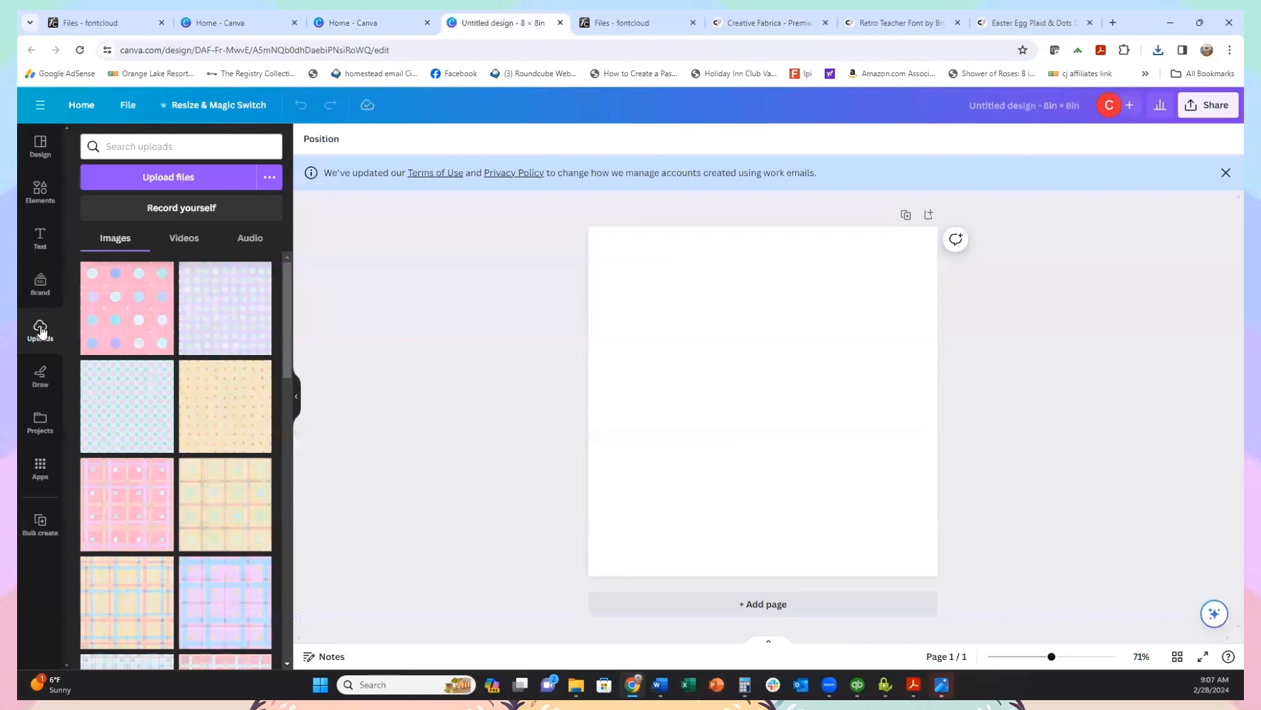
click(38, 243)
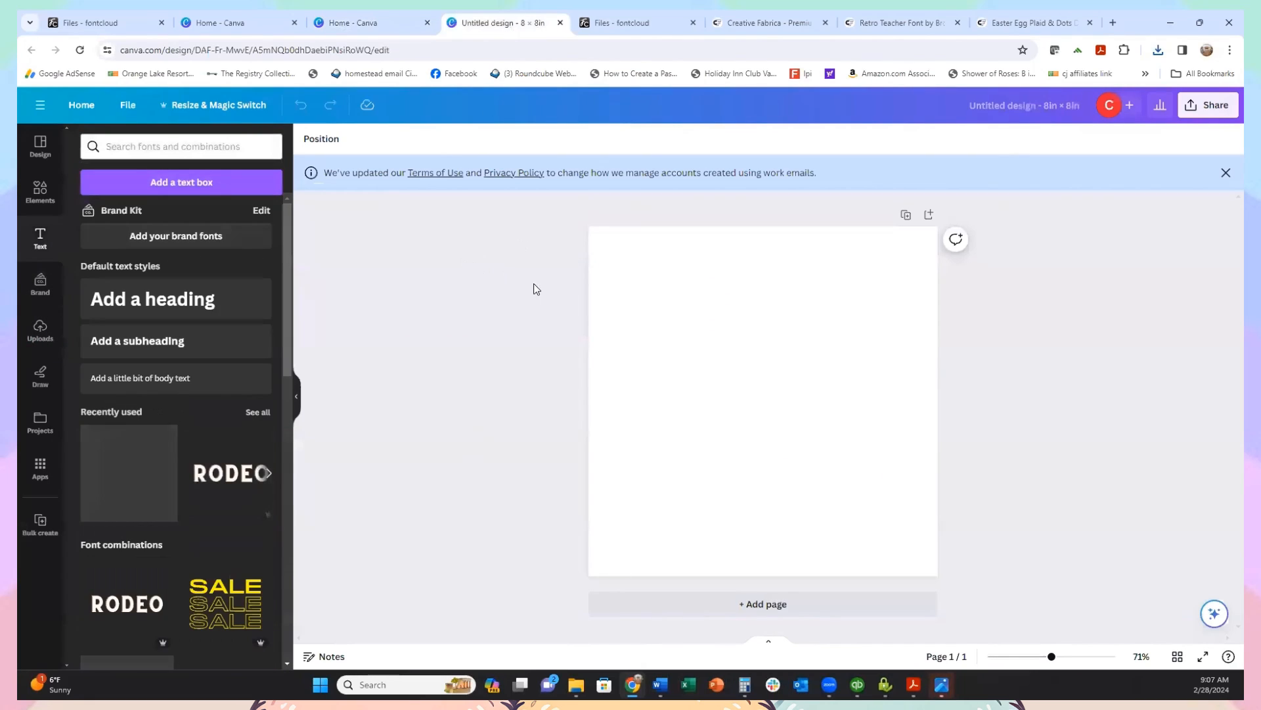
click(137, 180)
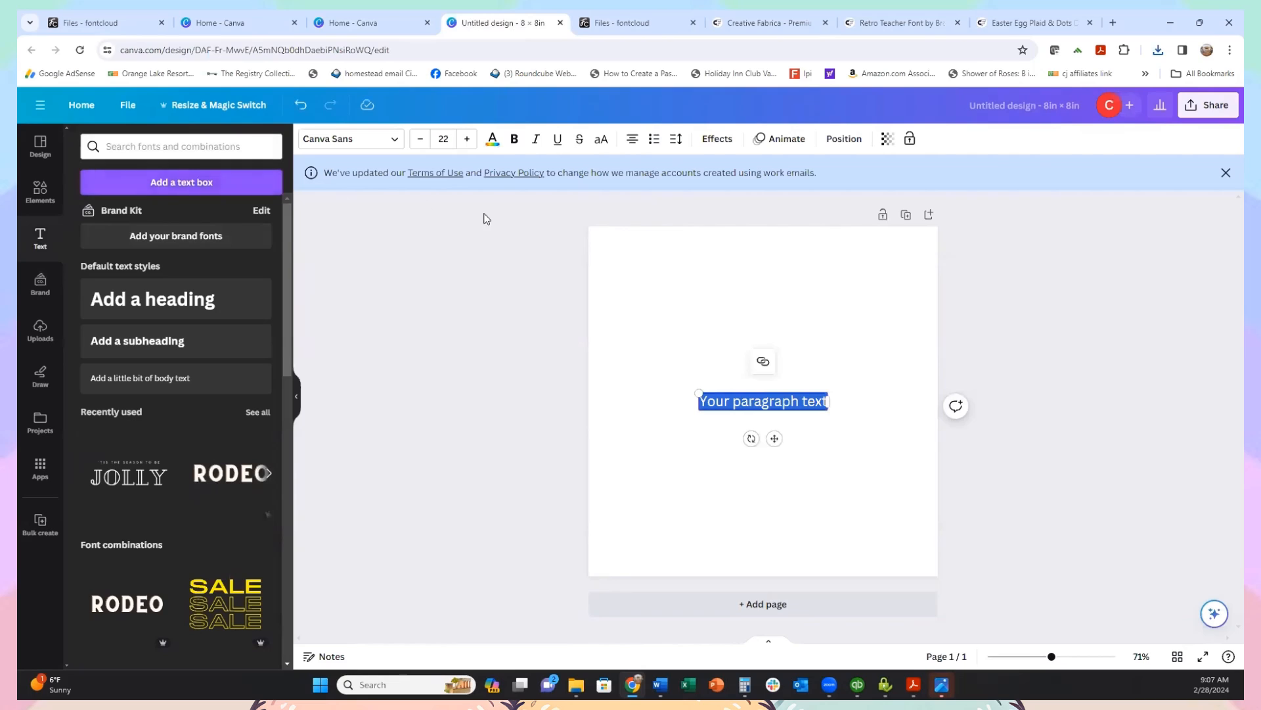
Step: Upload the OpenType files Retro Teacher and Retro Teacher 2 from the Retro-Teacher-90519823 folder as custom fonts, confirming the usage rights
click(393, 141)
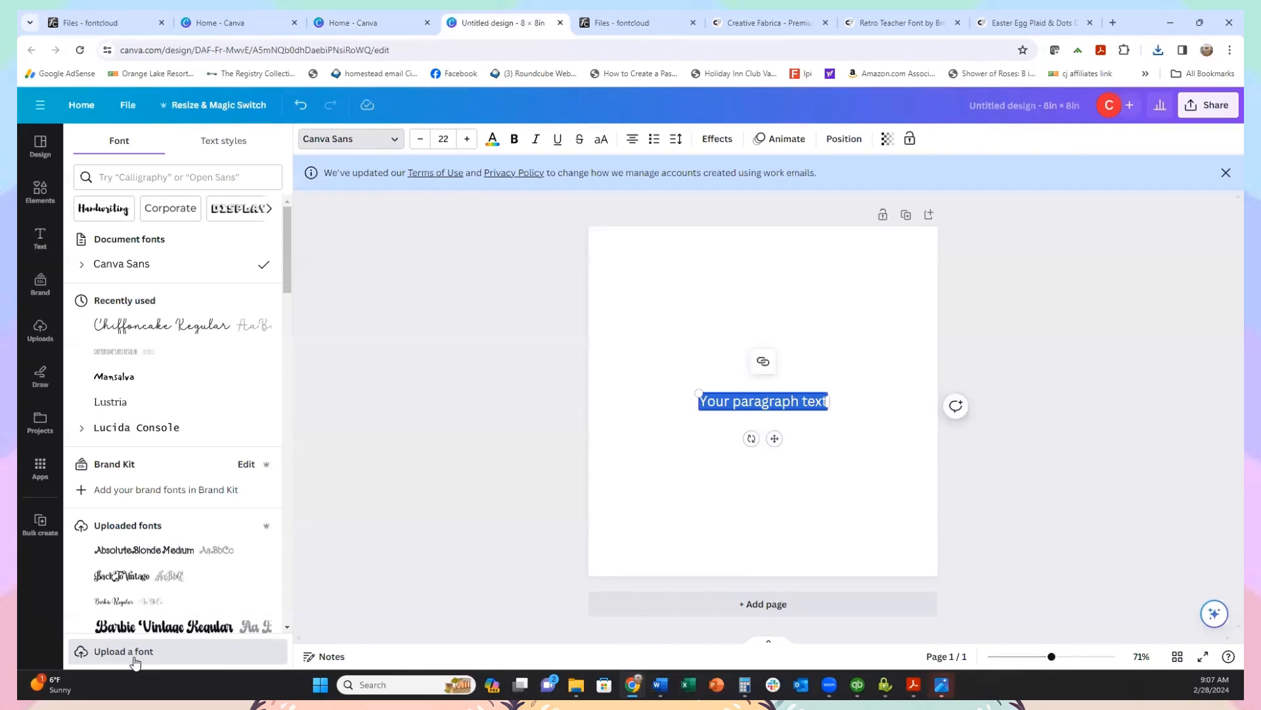
click(134, 659)
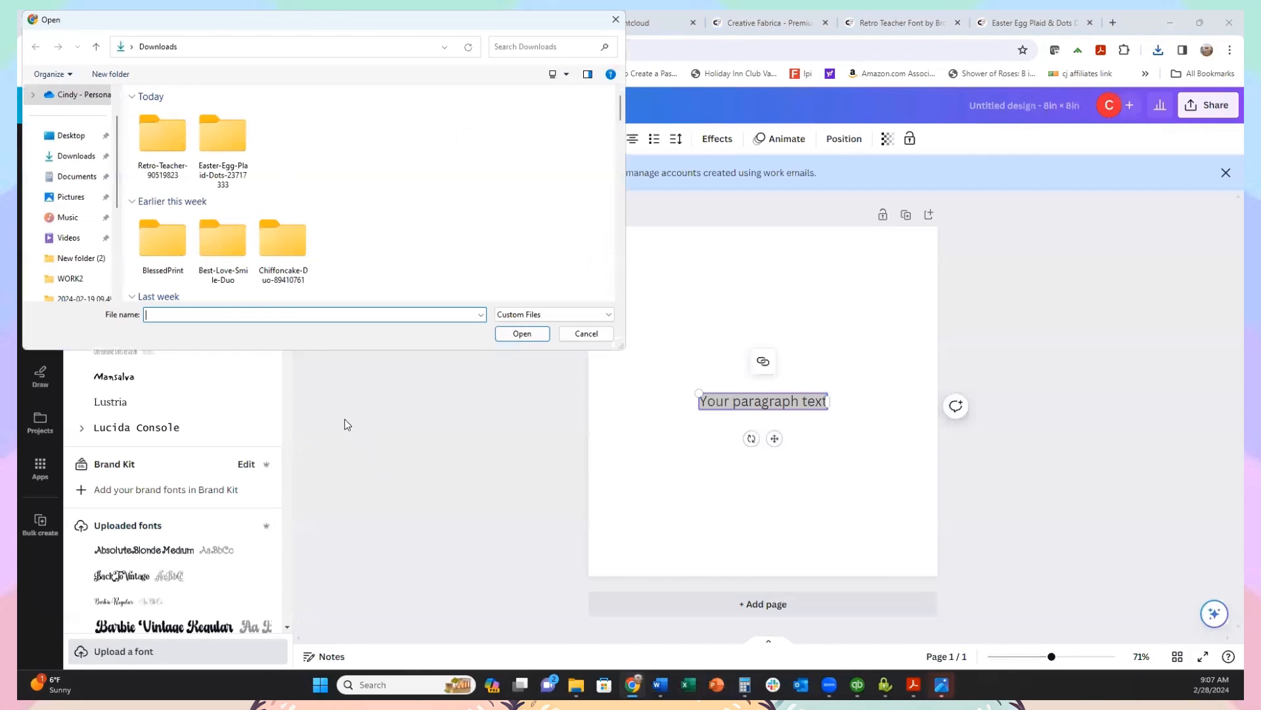
double_click(161, 144)
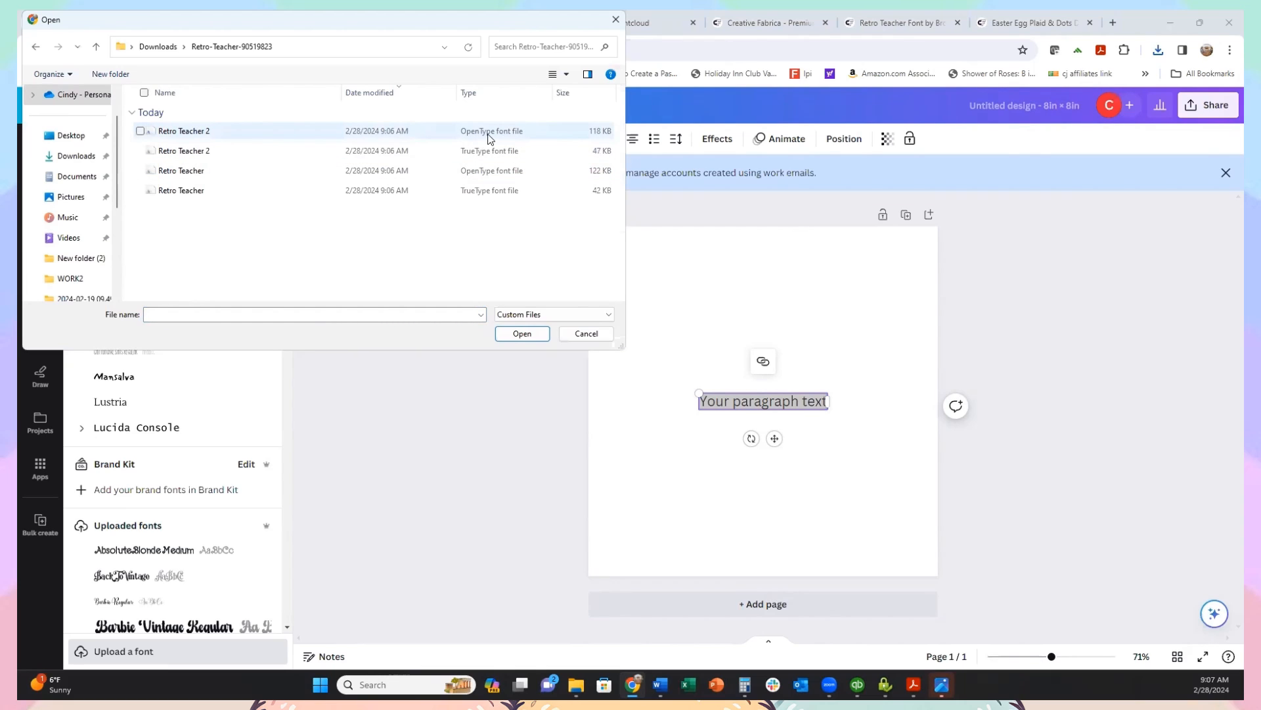
click(448, 139)
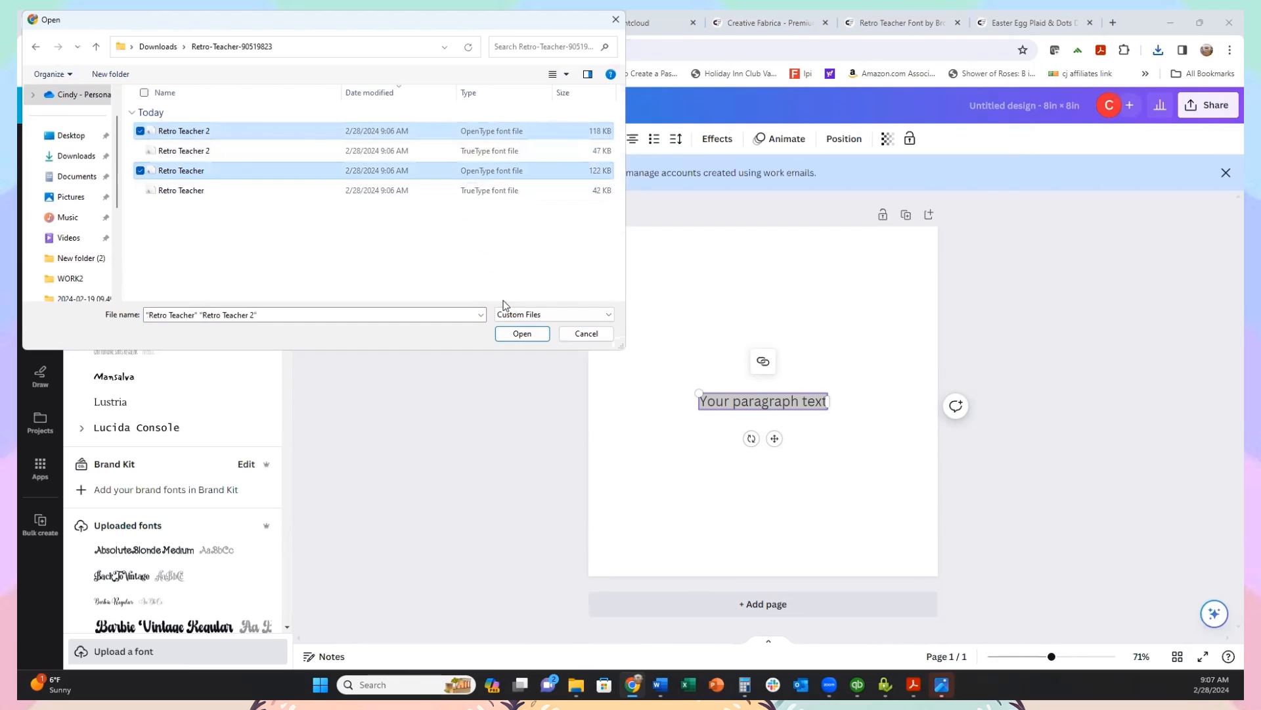
click(523, 335)
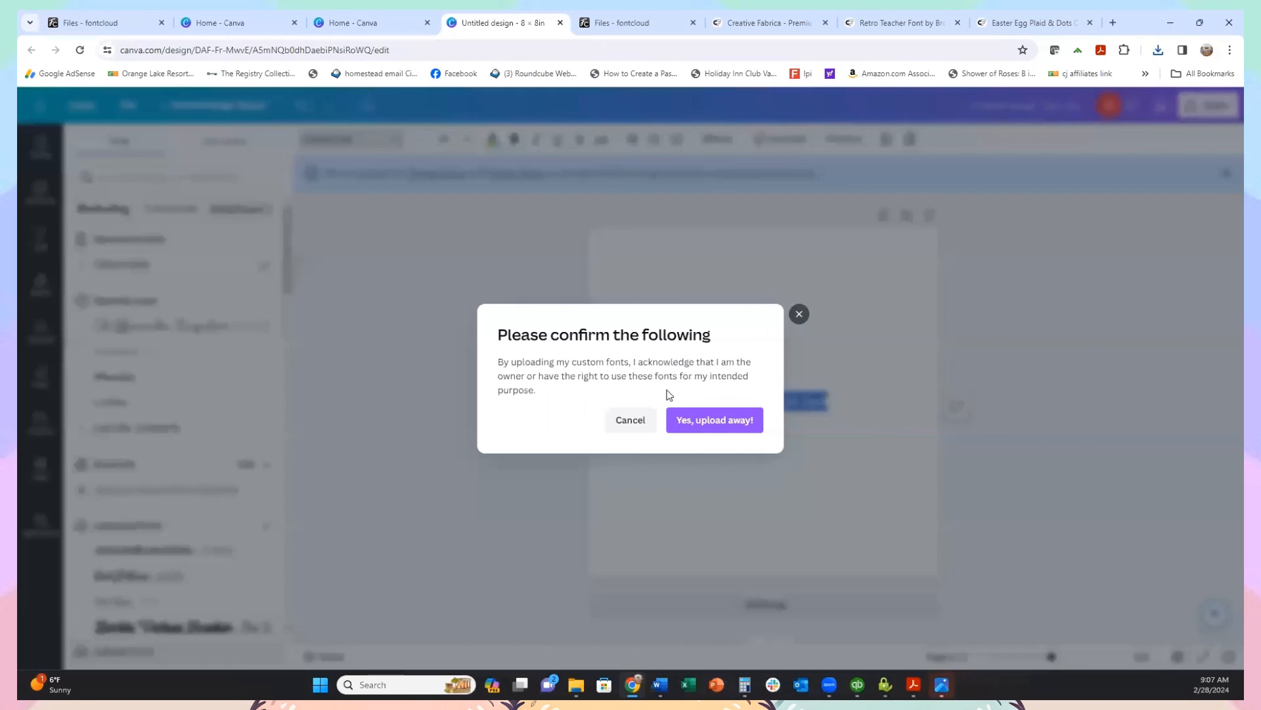
click(699, 431)
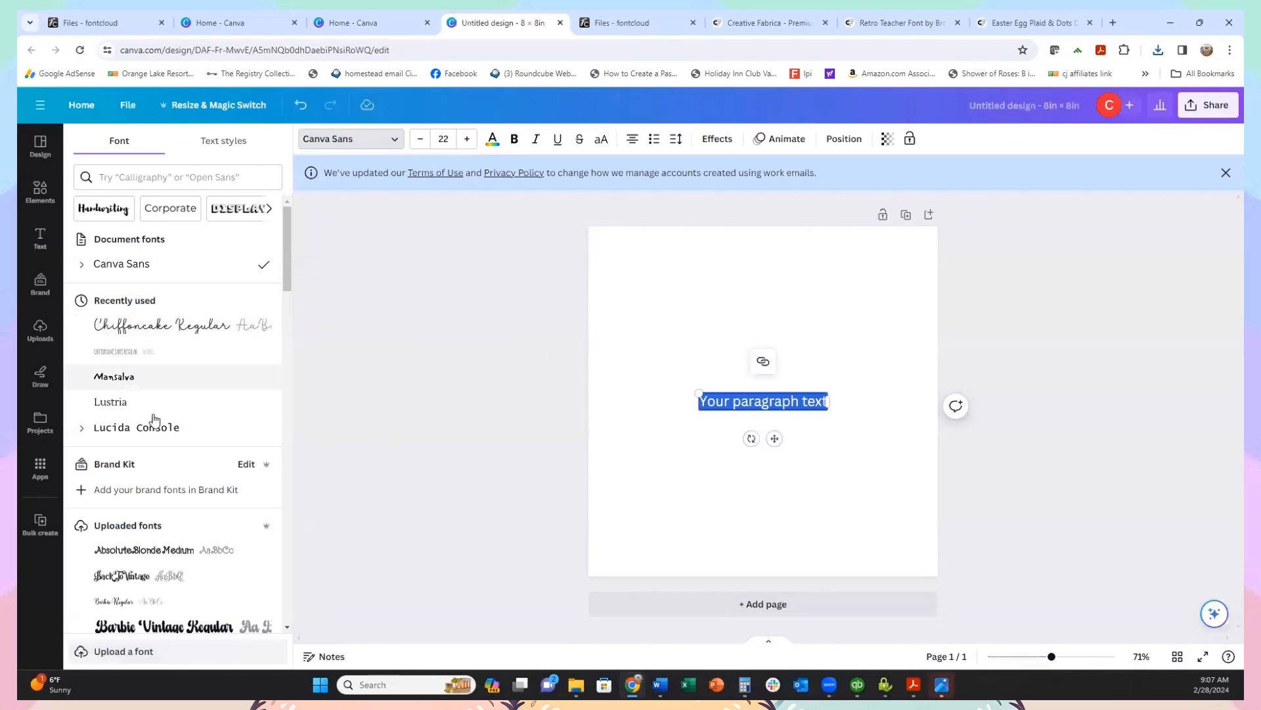
Step: Apply the uploaded Retro Teacher Regular font to the text box
scroll(150, 422, down, 5)
scroll(148, 421, up, 4)
scroll(148, 419, up, 1)
scroll(147, 420, down, 4)
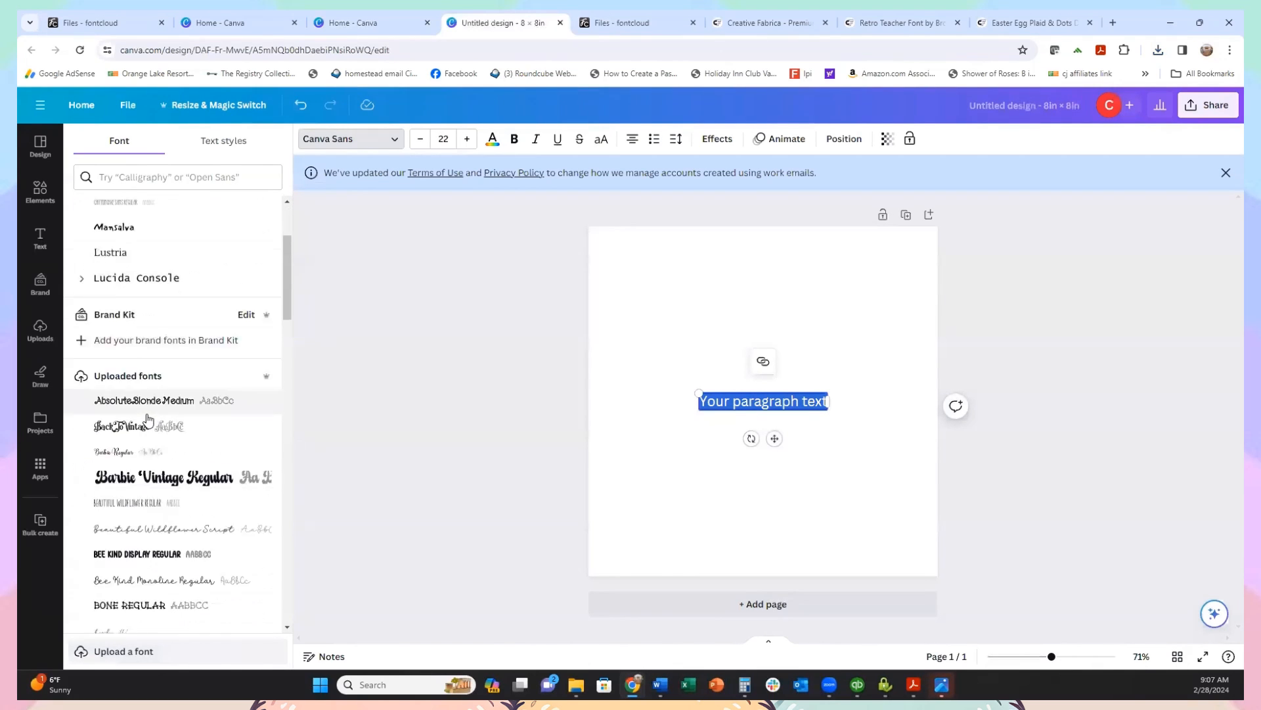
scroll(146, 420, down, 15)
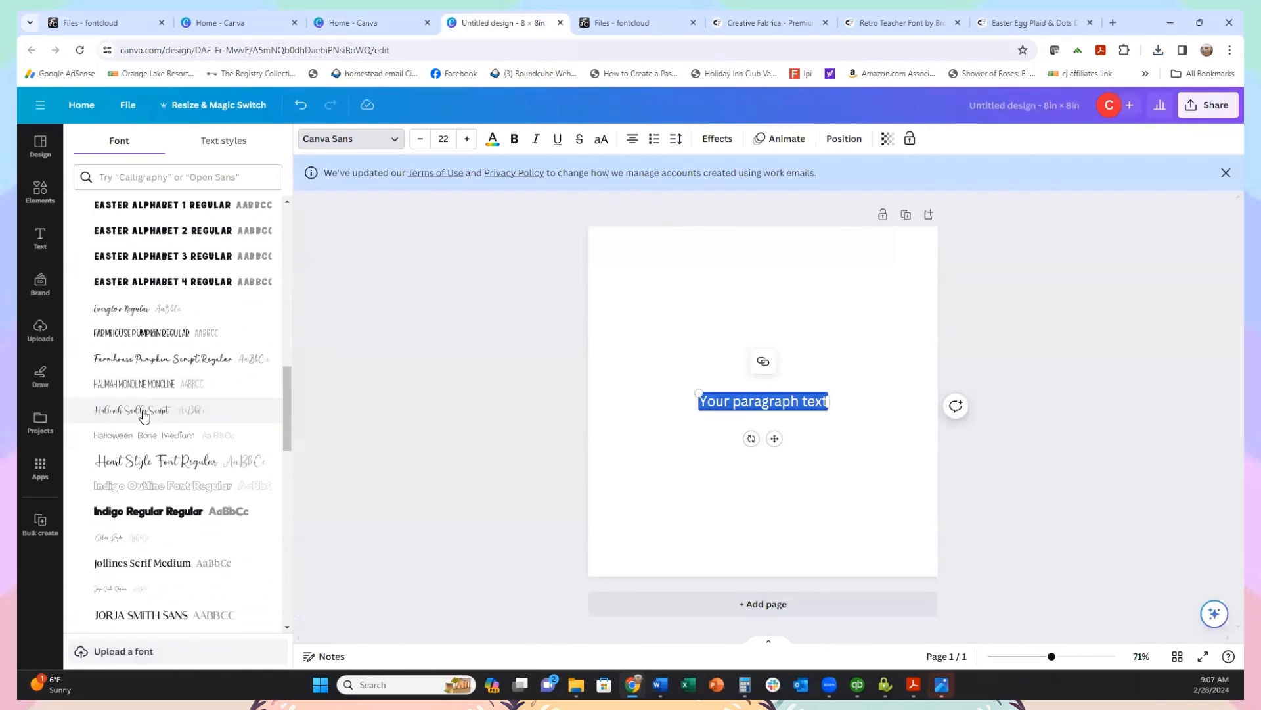
scroll(145, 415, down, 2)
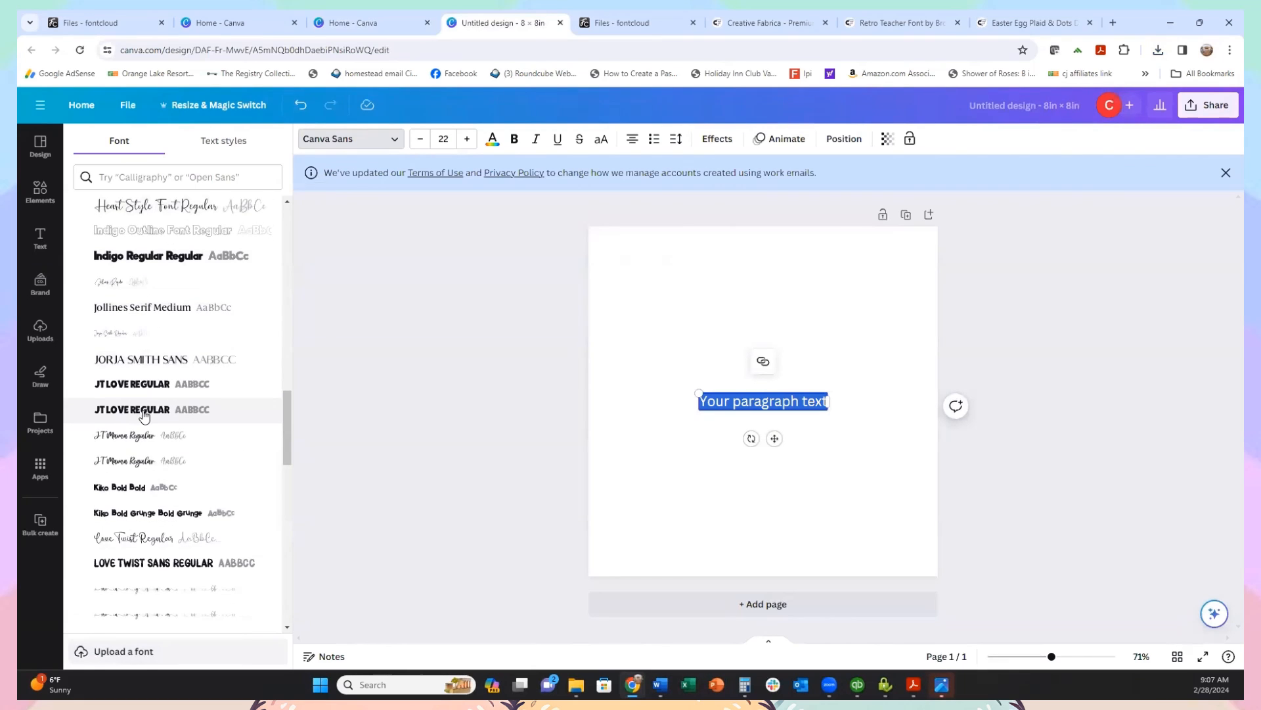
scroll(144, 415, down, 4)
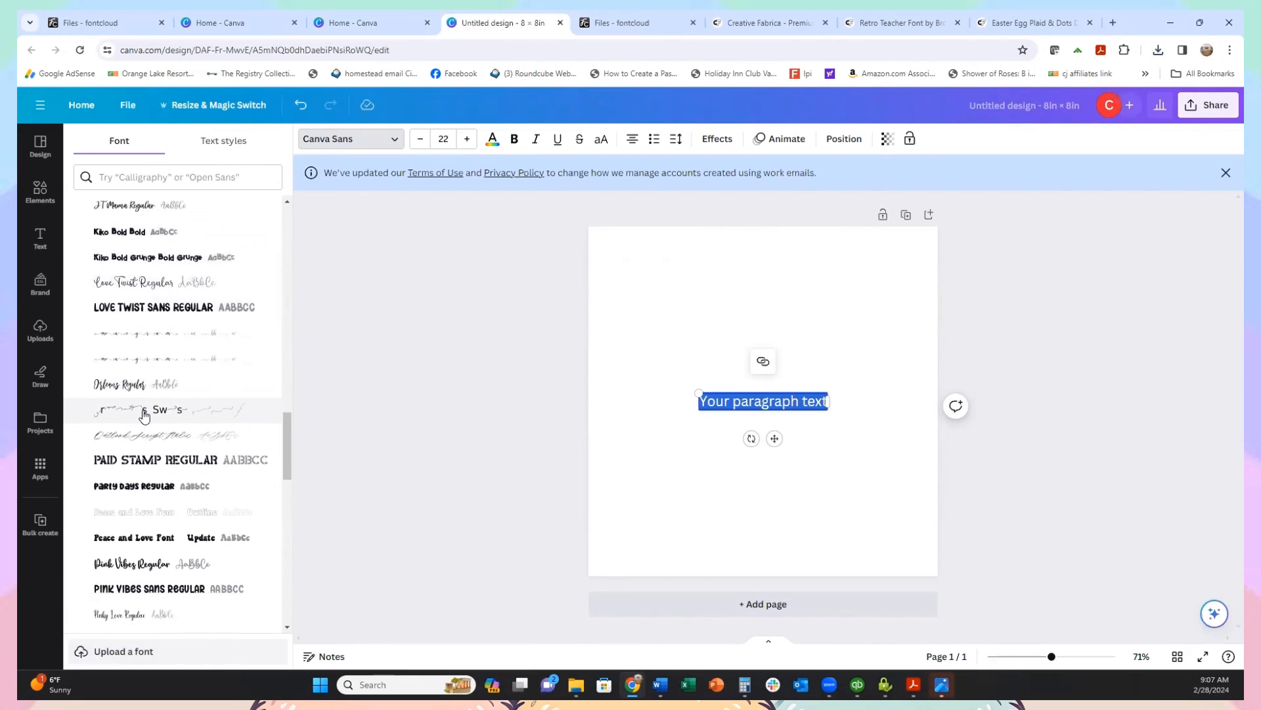
scroll(145, 415, down, 2)
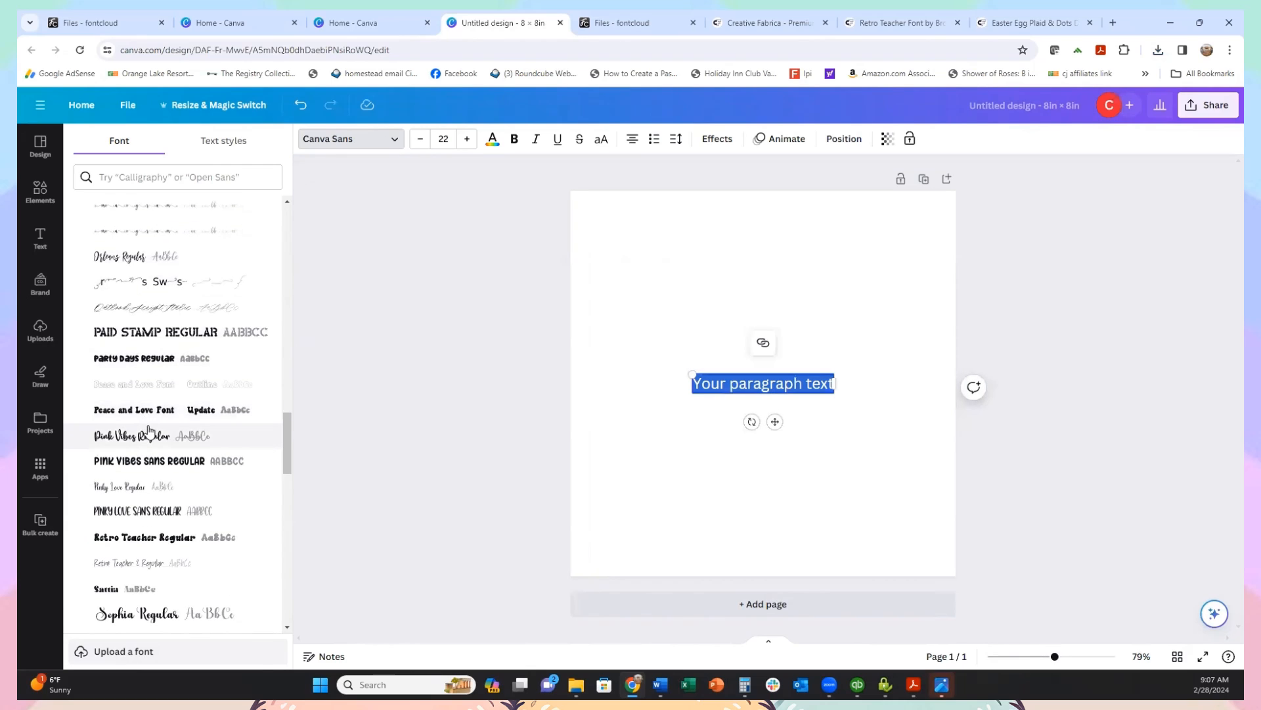
scroll(143, 417, down, 1)
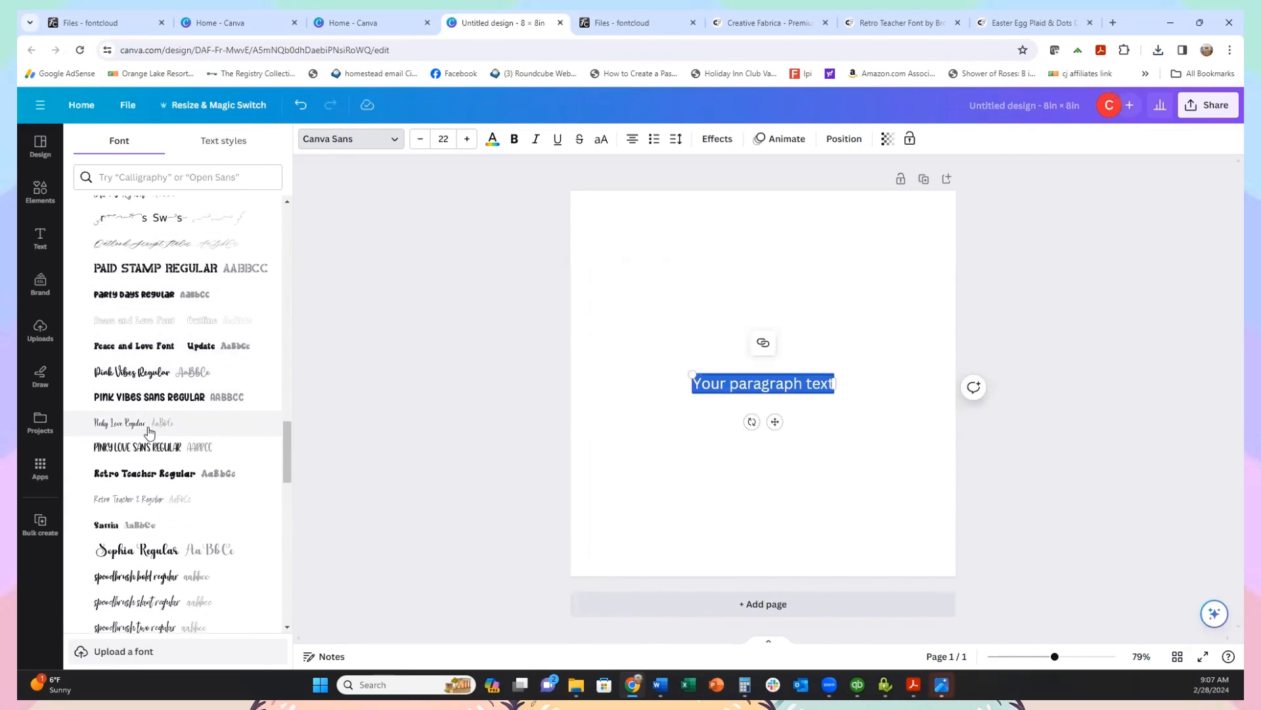
click(135, 486)
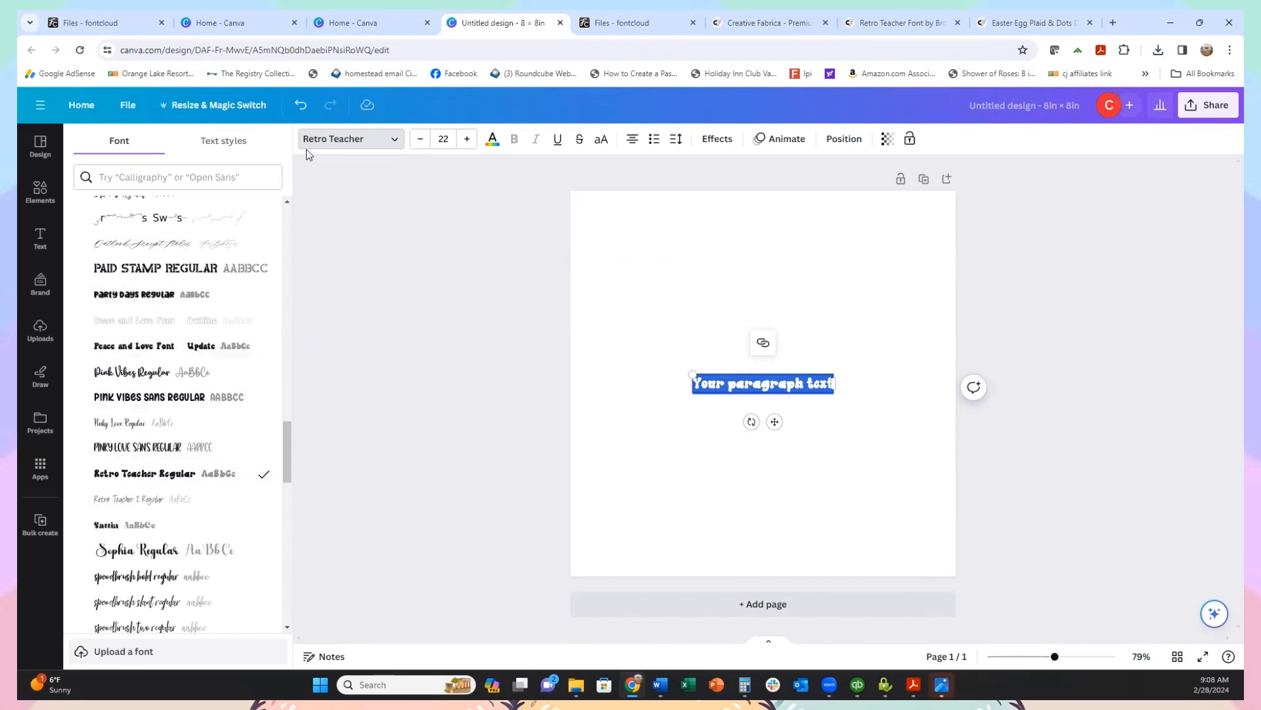
Step: Add a second text box and set its font to Retro Teacher 2 Regular
click(34, 252)
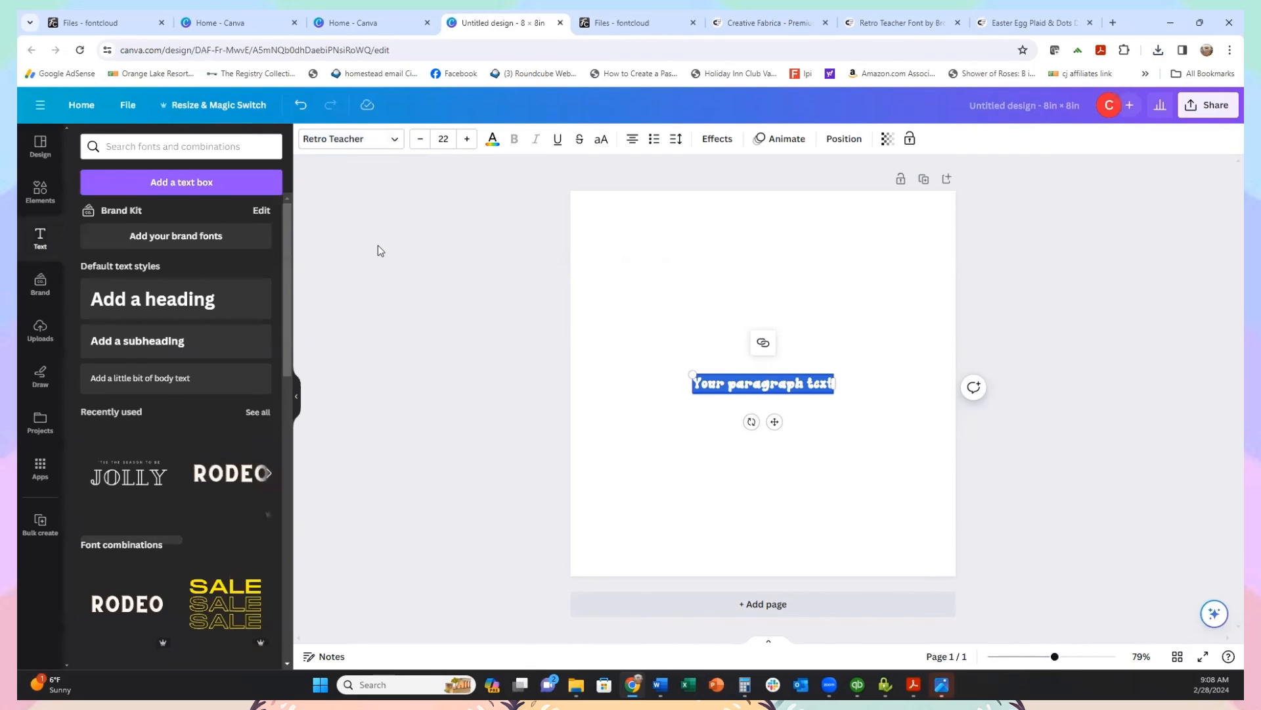
click(219, 182)
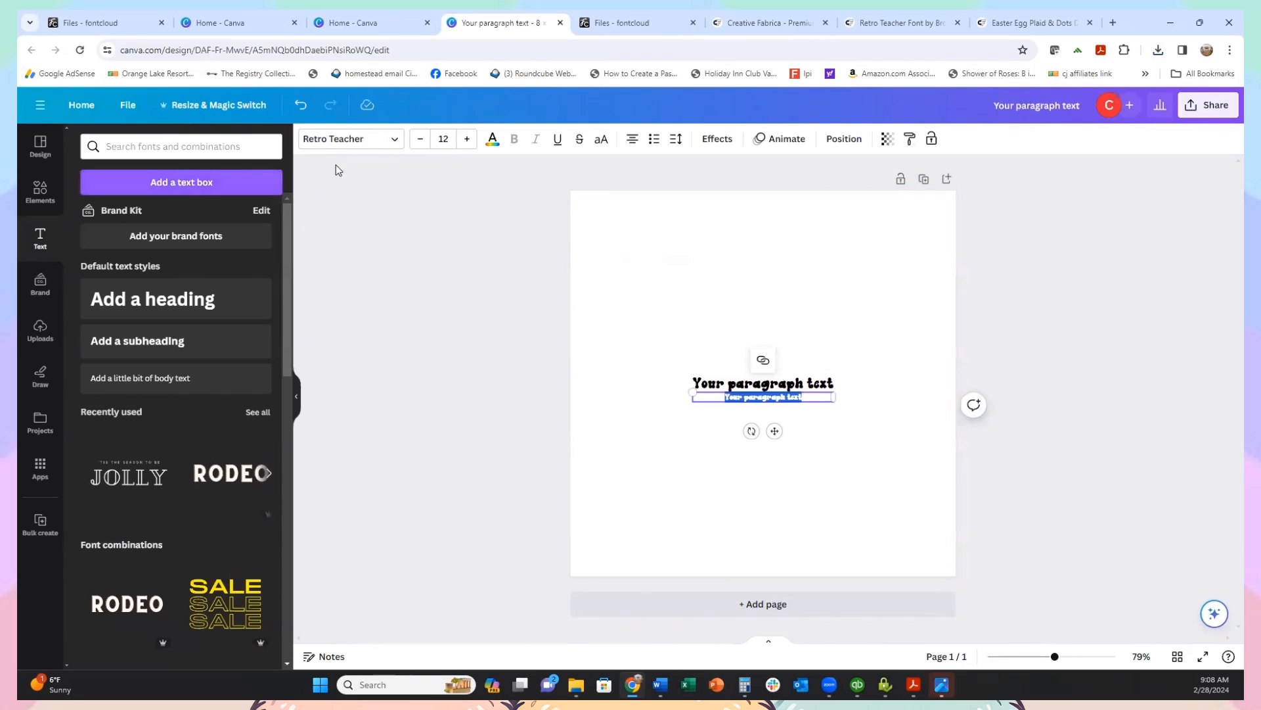
click(395, 140)
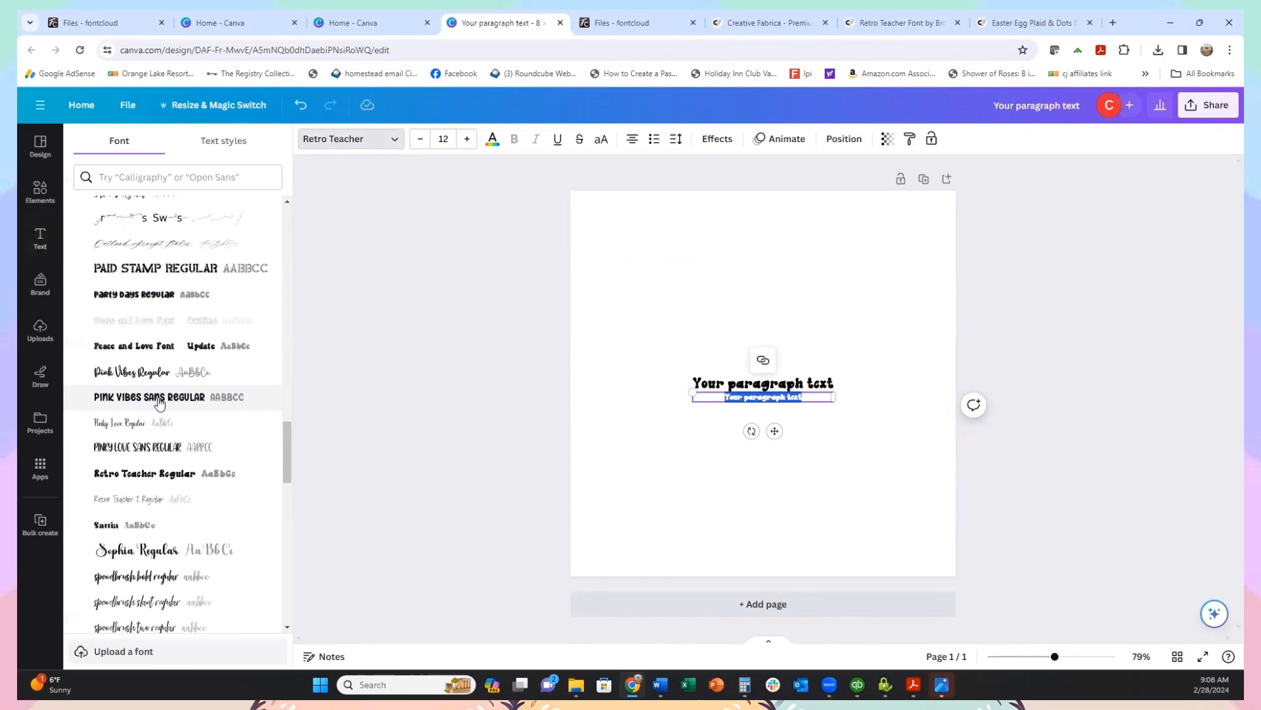
click(132, 508)
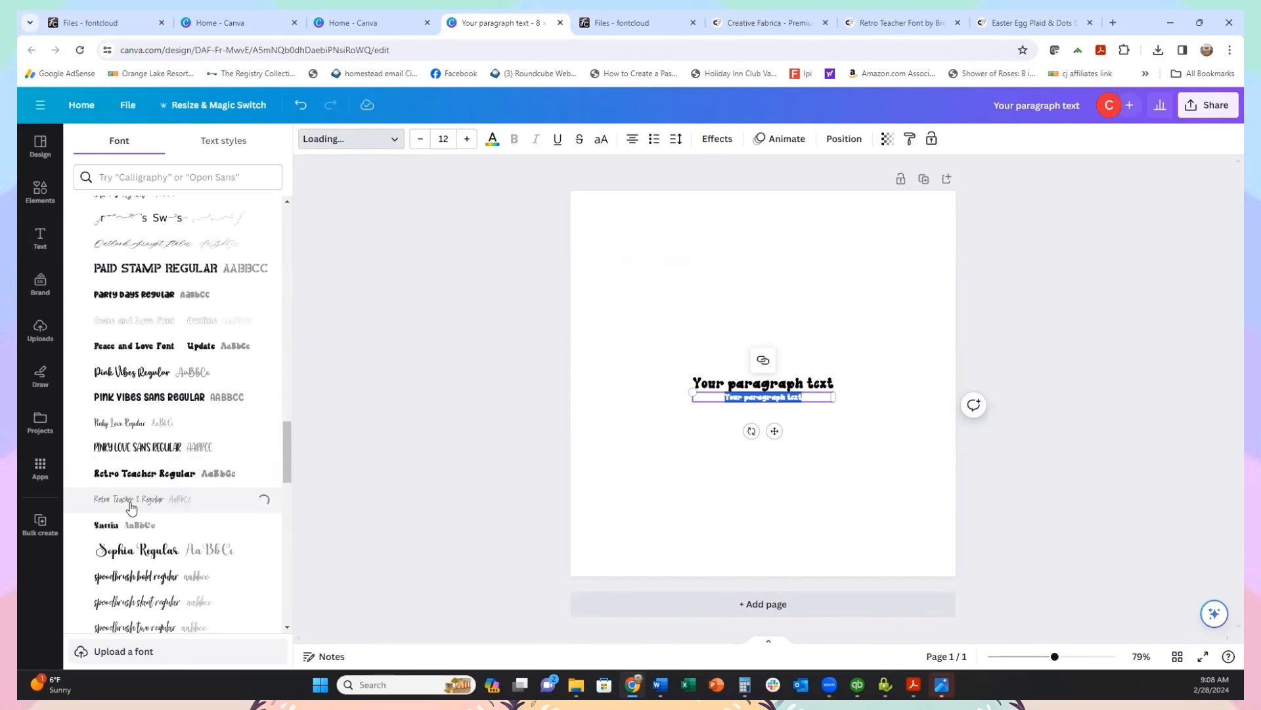
Step: Increase the font size of the Retro Teacher 2 text to 45
click(469, 139)
click(469, 139)
click(469, 139)
click(470, 139)
click(470, 139)
click(470, 140)
click(470, 139)
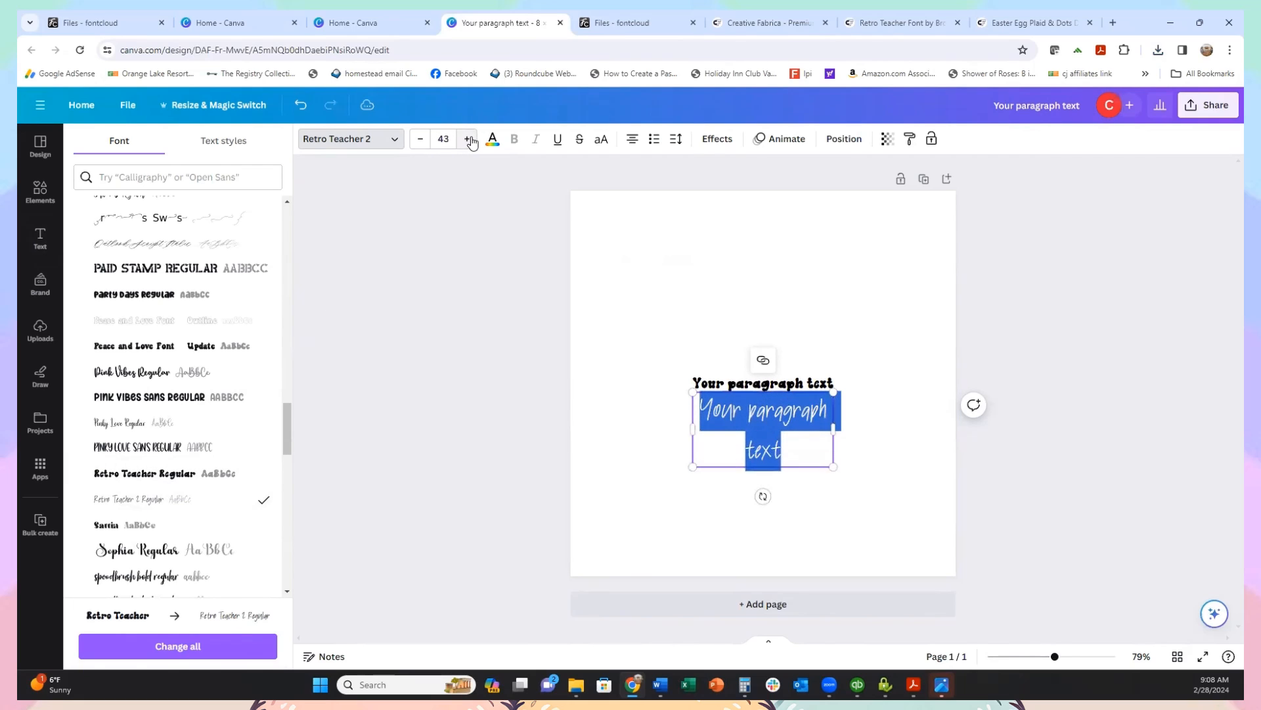
Step: Enlarge the Retro Teacher text to font size 48.6
click(747, 383)
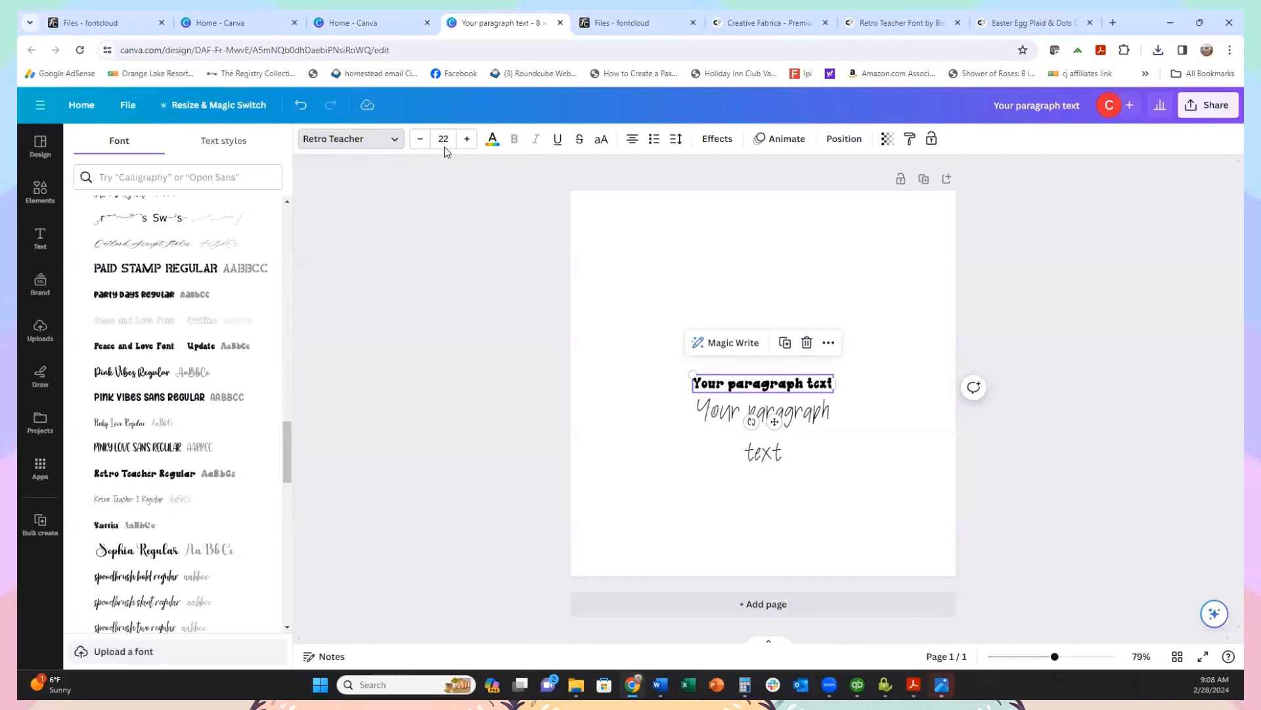
click(467, 139)
click(468, 139)
click(468, 140)
click(468, 140)
click(468, 140)
click(469, 139)
click(468, 140)
click(469, 140)
click(468, 140)
click(468, 140)
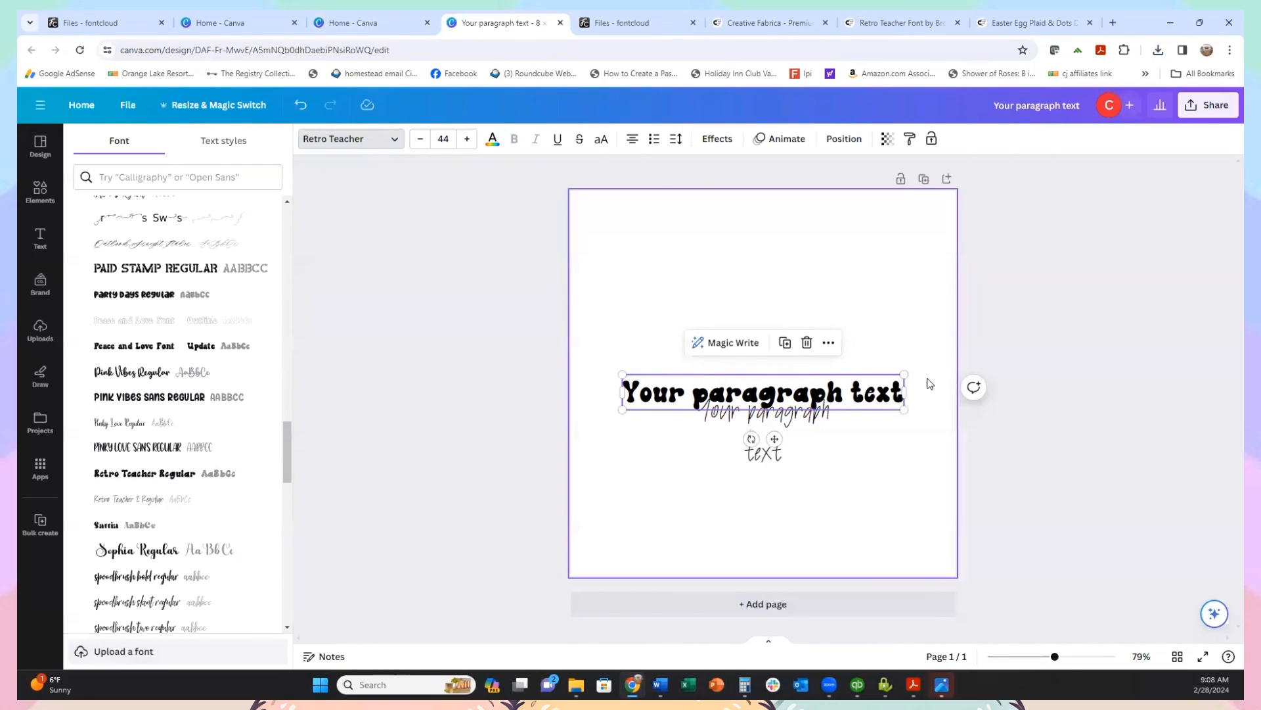
drag(904, 374, 934, 348)
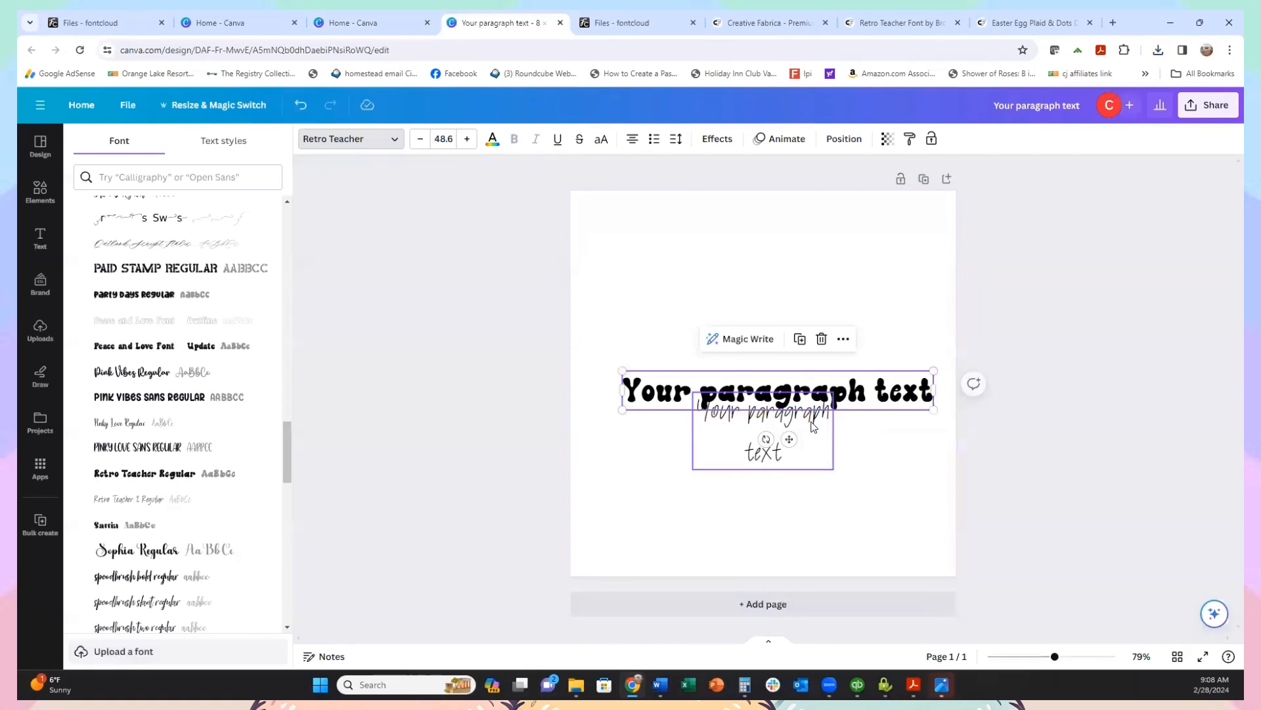
Step: Widen the Retro Teacher 2 text box to fit one line, move it just below the Retro Teacher text, and select the Retro Teacher text
click(779, 444)
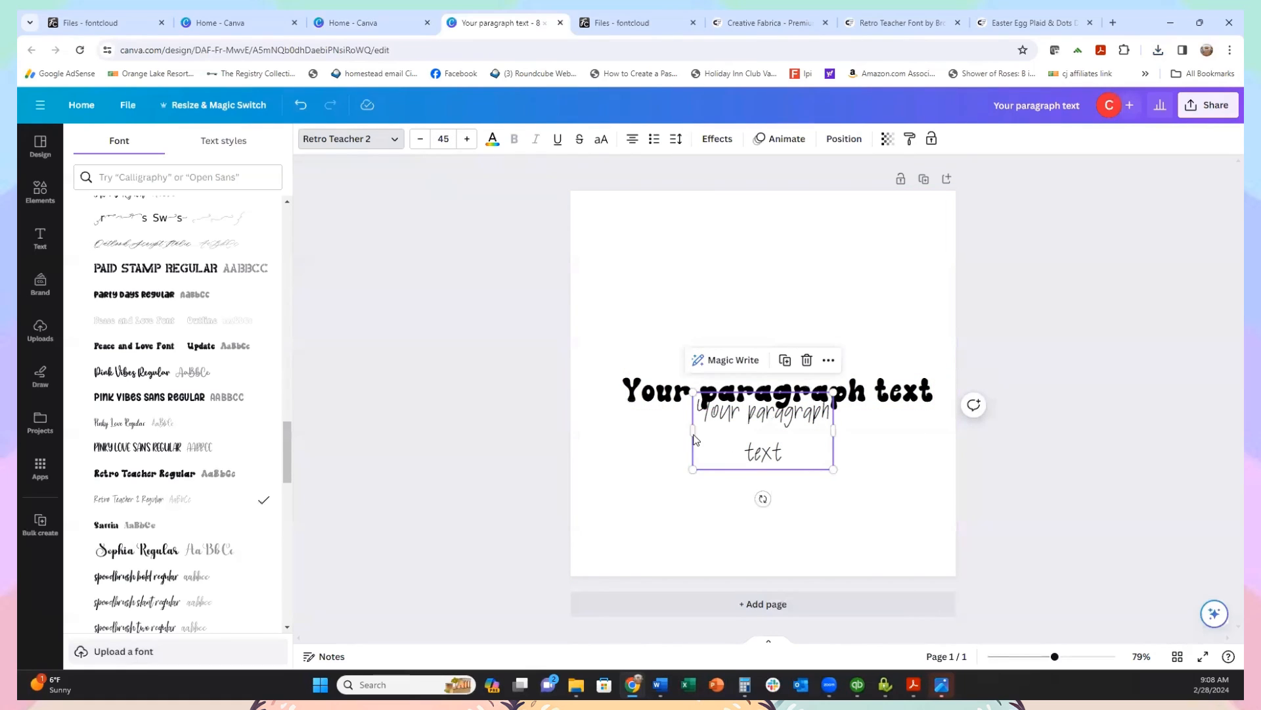
drag(690, 431, 637, 435)
drag(748, 418, 788, 433)
click(791, 402)
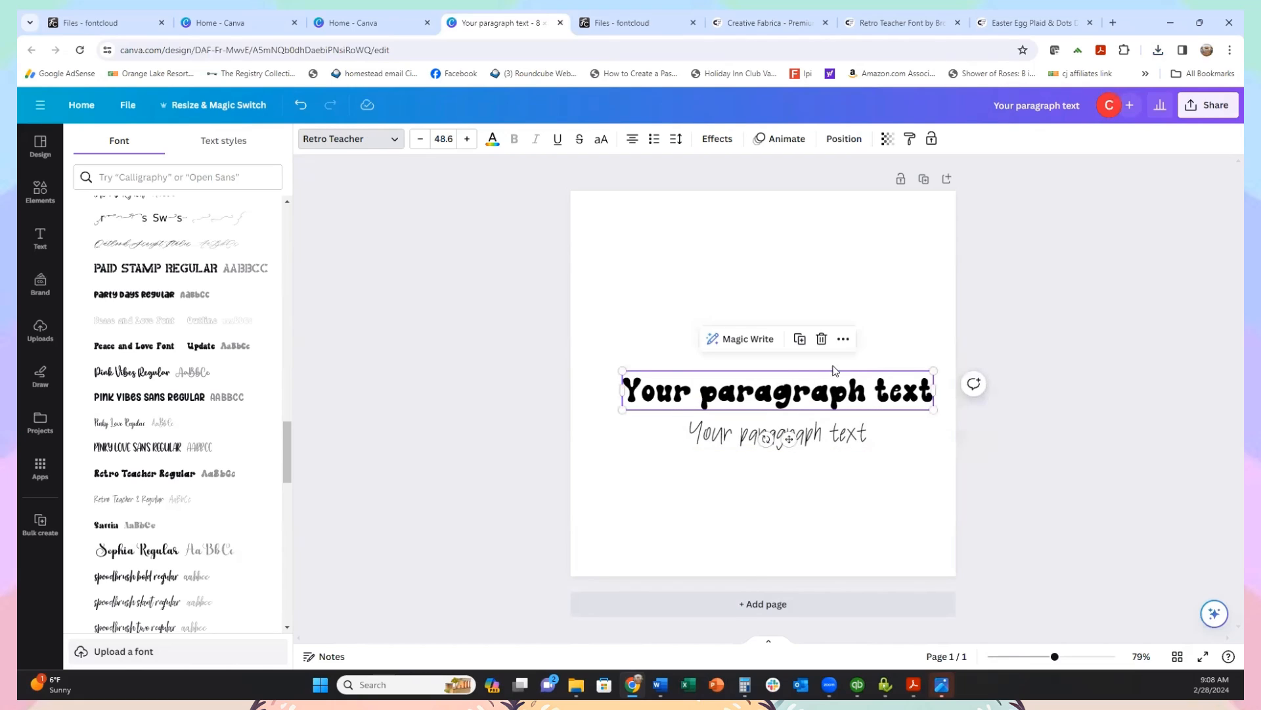
Step: Replace the placeholder wording in the Retro Teacher text box with "Teacher"
double_click(804, 397)
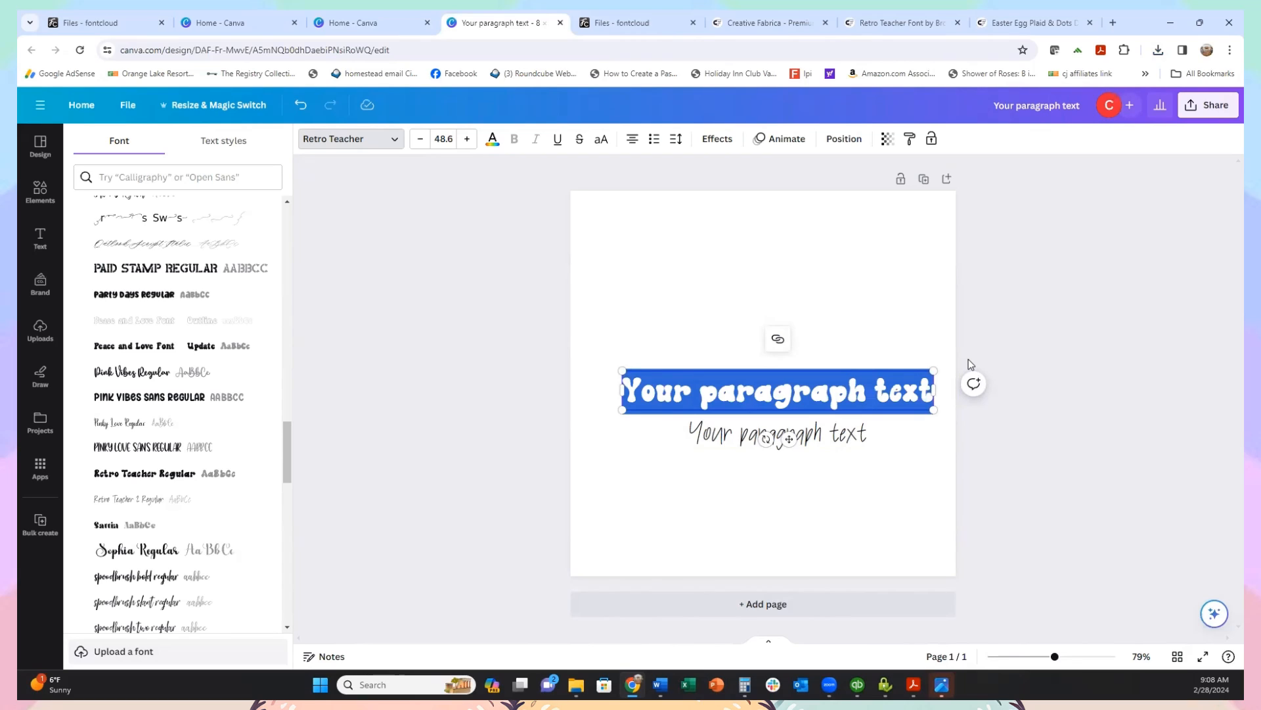
text(t)
key(BackSpace)
text(t)
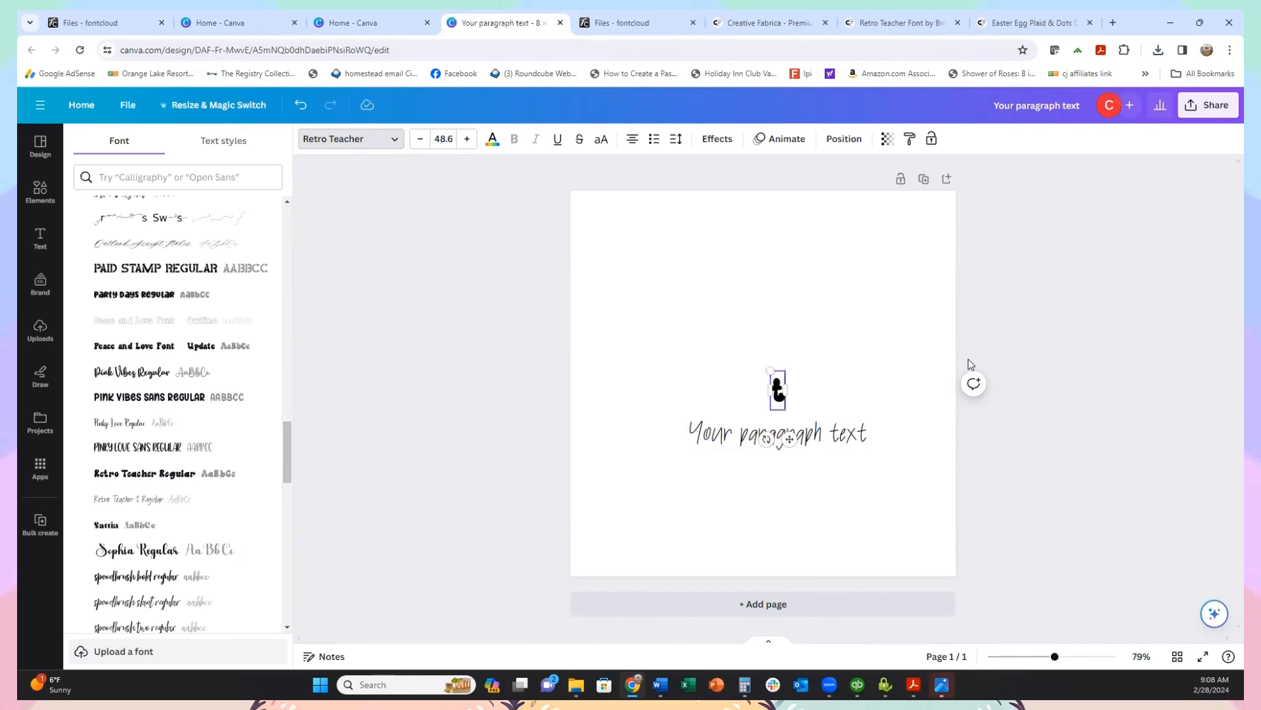
key(BackSpace)
text(Teacher)
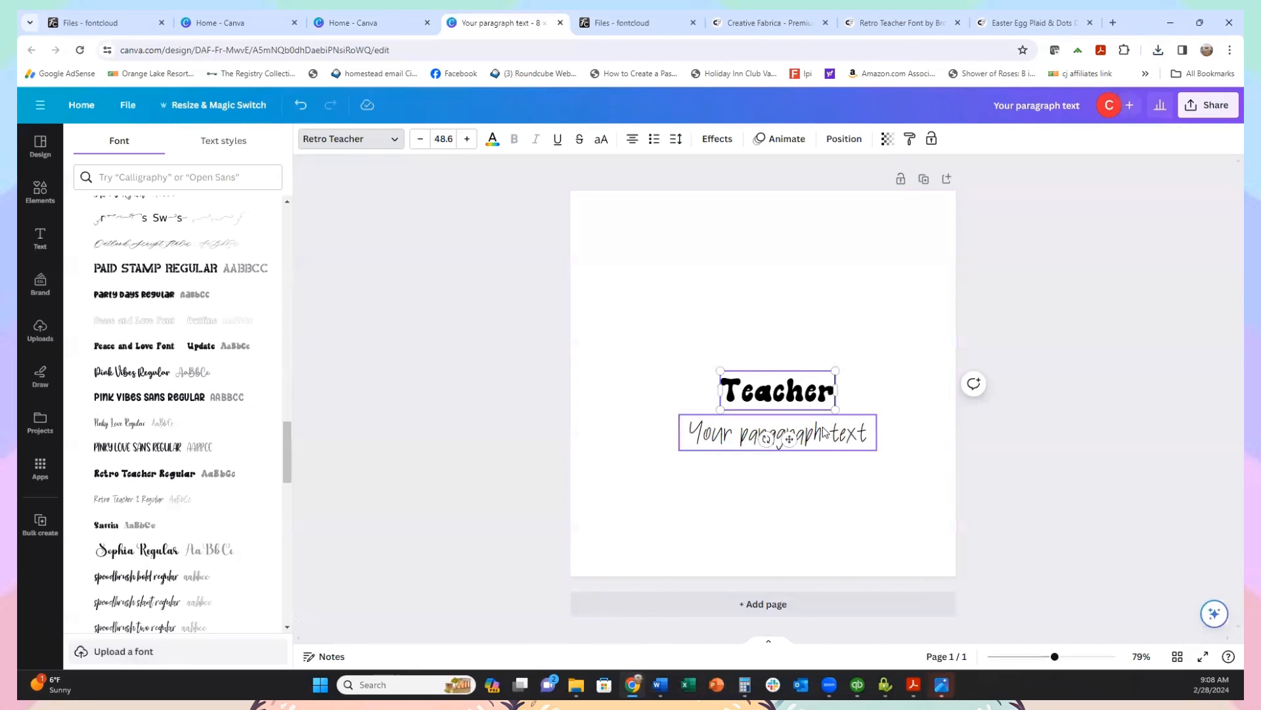
Step: Replace the placeholder wording in the Retro Teacher 2 text box with the teacher's title and surname
click(804, 444)
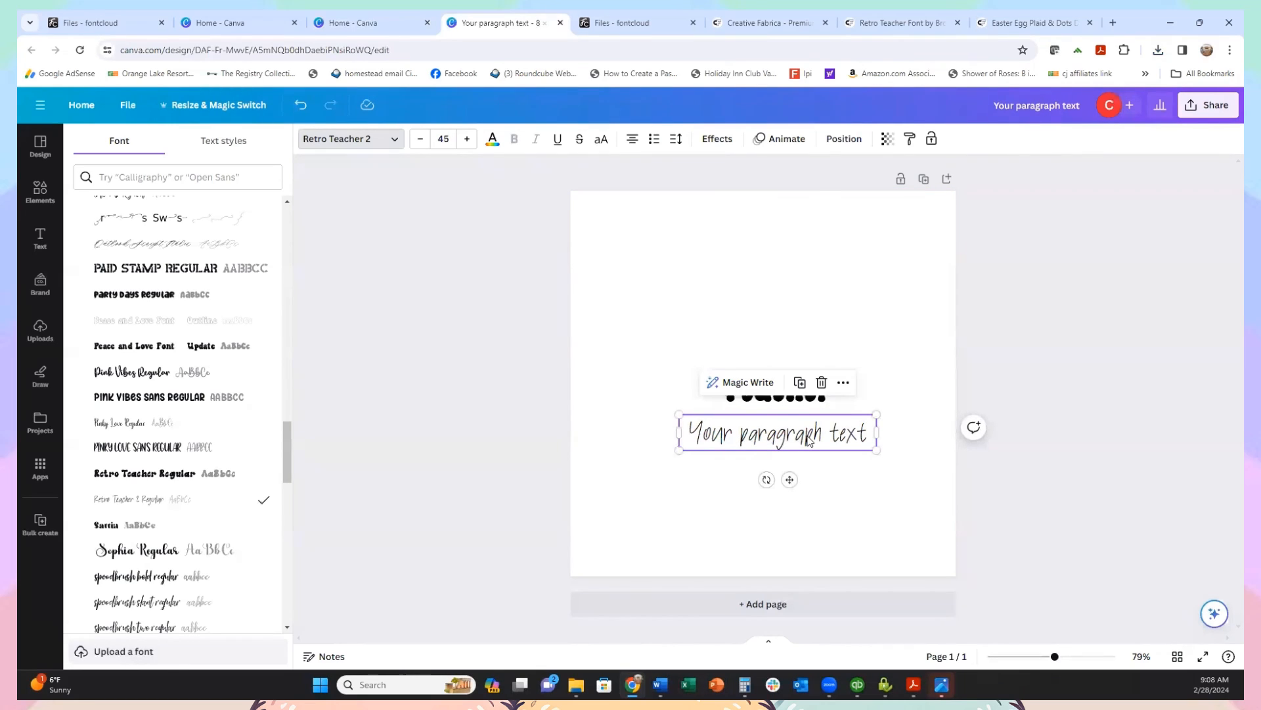
click(888, 279)
click(816, 432)
click(817, 431)
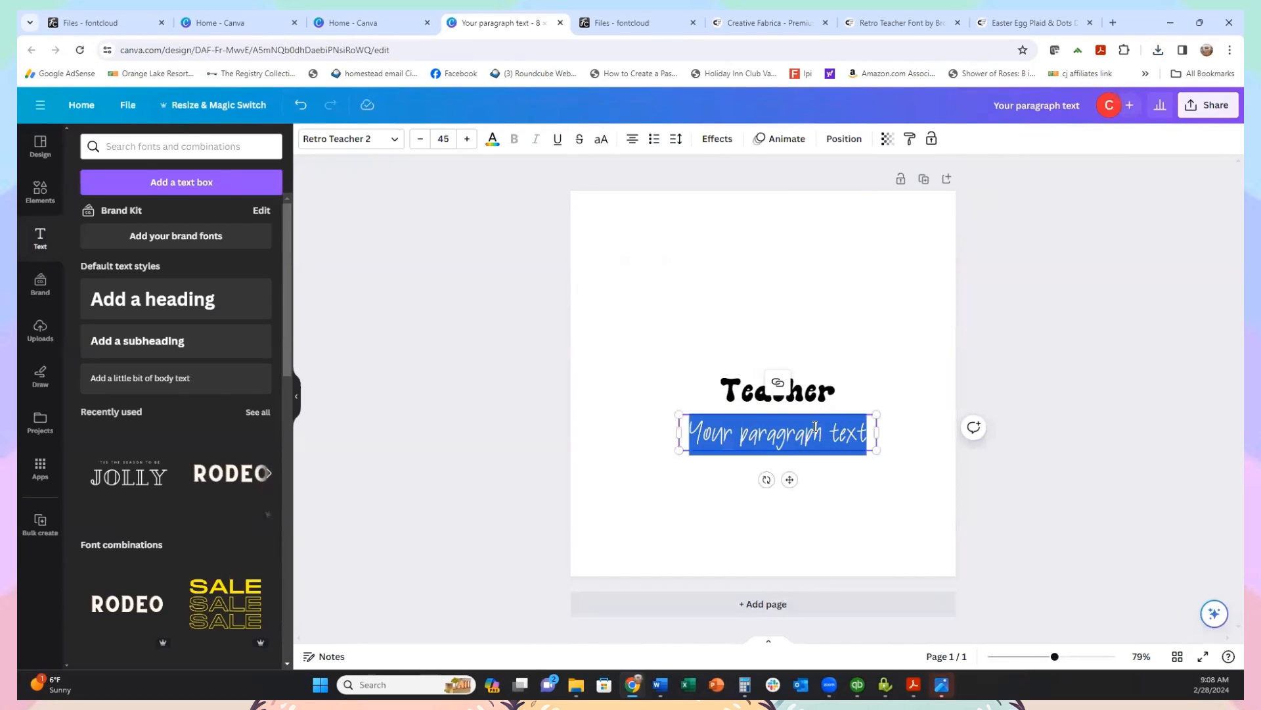
text(Ms Meyers)
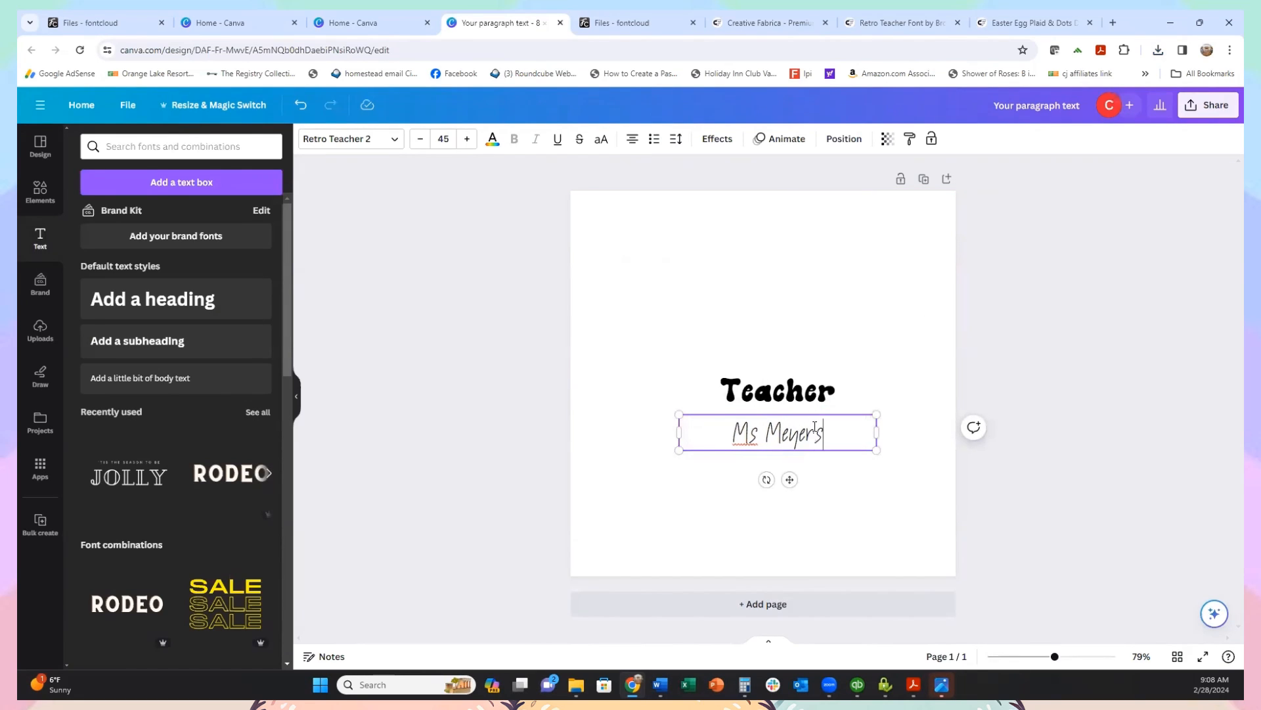
Step: Enlarge "Teacher" to font size 94.3 and centre it above the teacher's name
click(932, 482)
click(826, 398)
drag(835, 371, 936, 295)
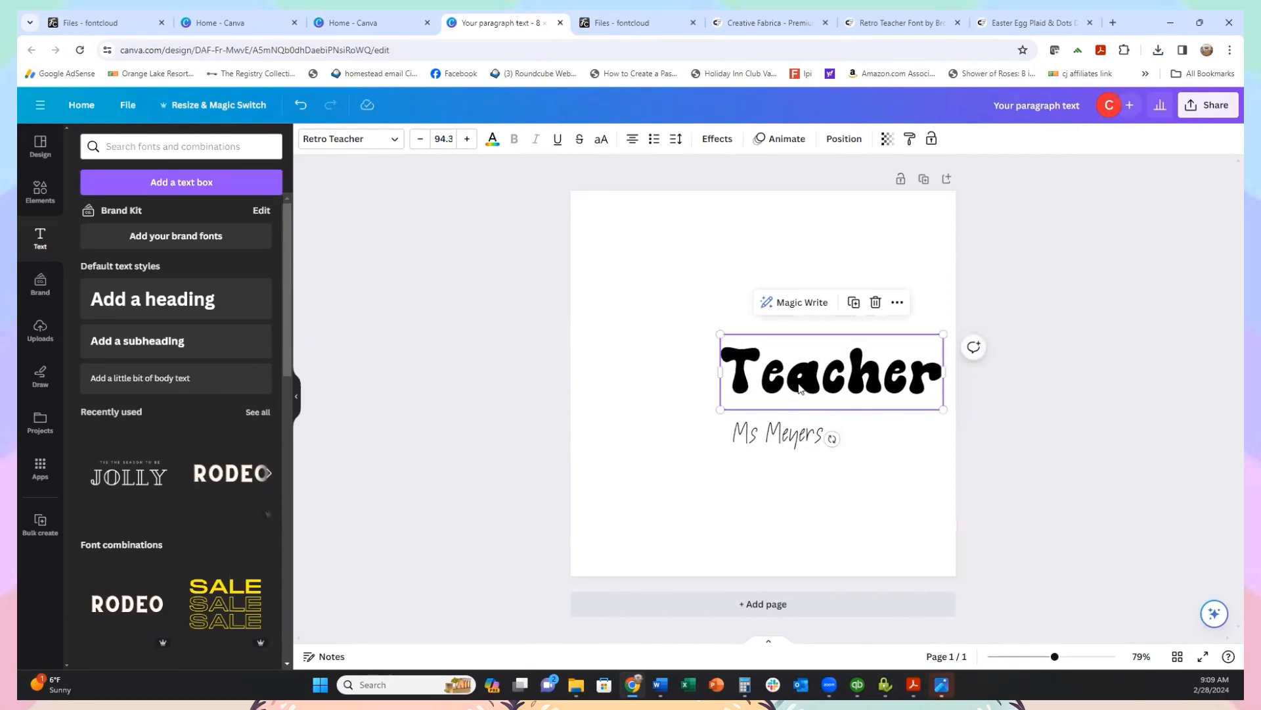
drag(799, 389, 746, 372)
Step: Duplicate the page and delete the teacher's name from the copy, keeping only "Teacher" there
click(773, 440)
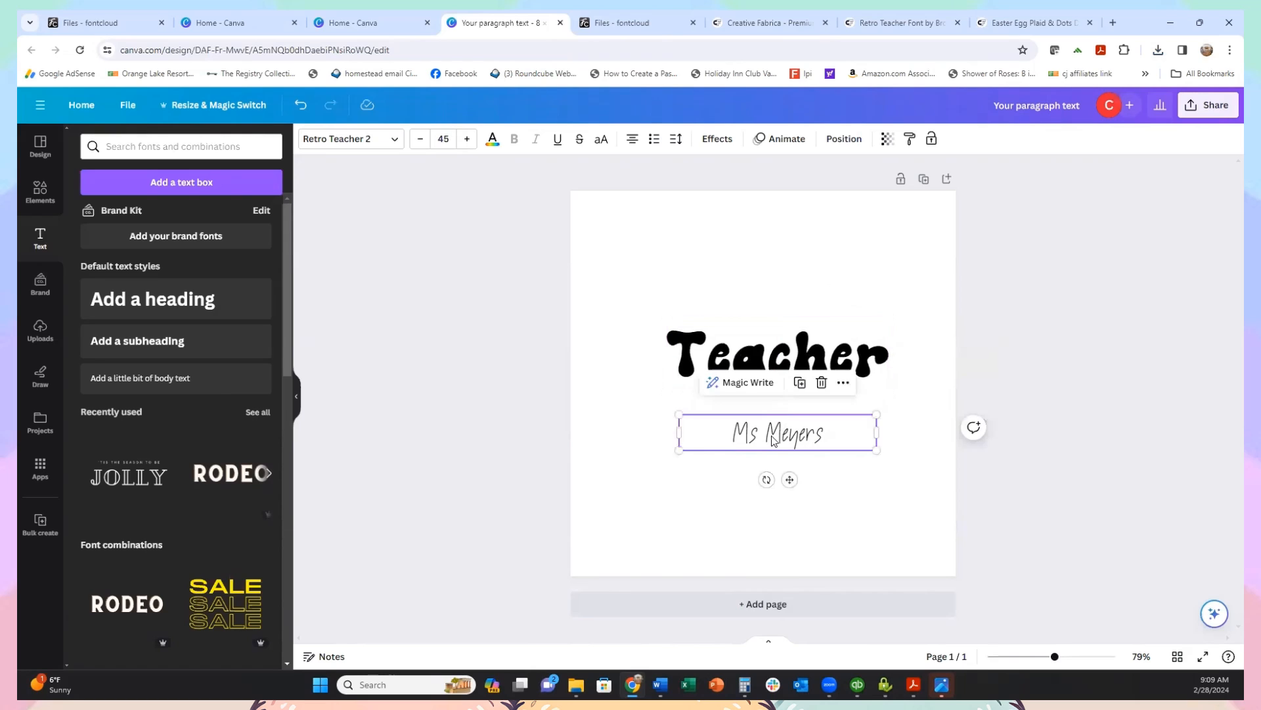
click(925, 179)
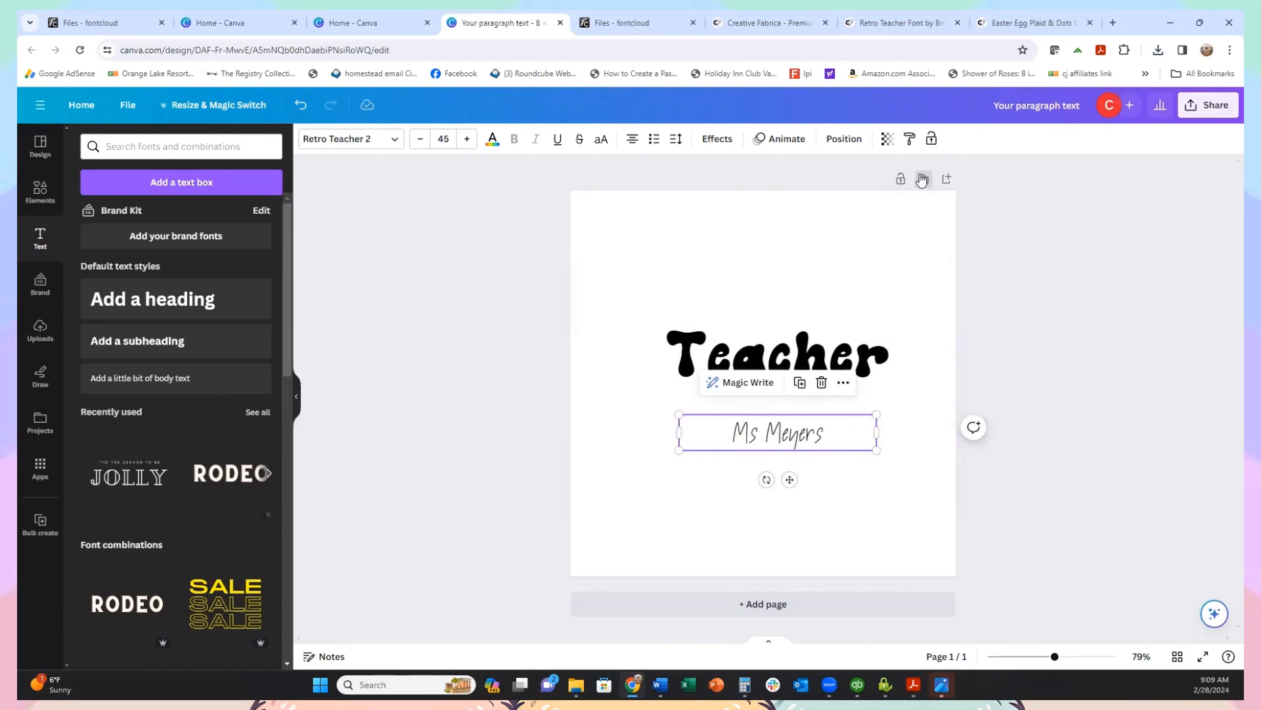
click(787, 445)
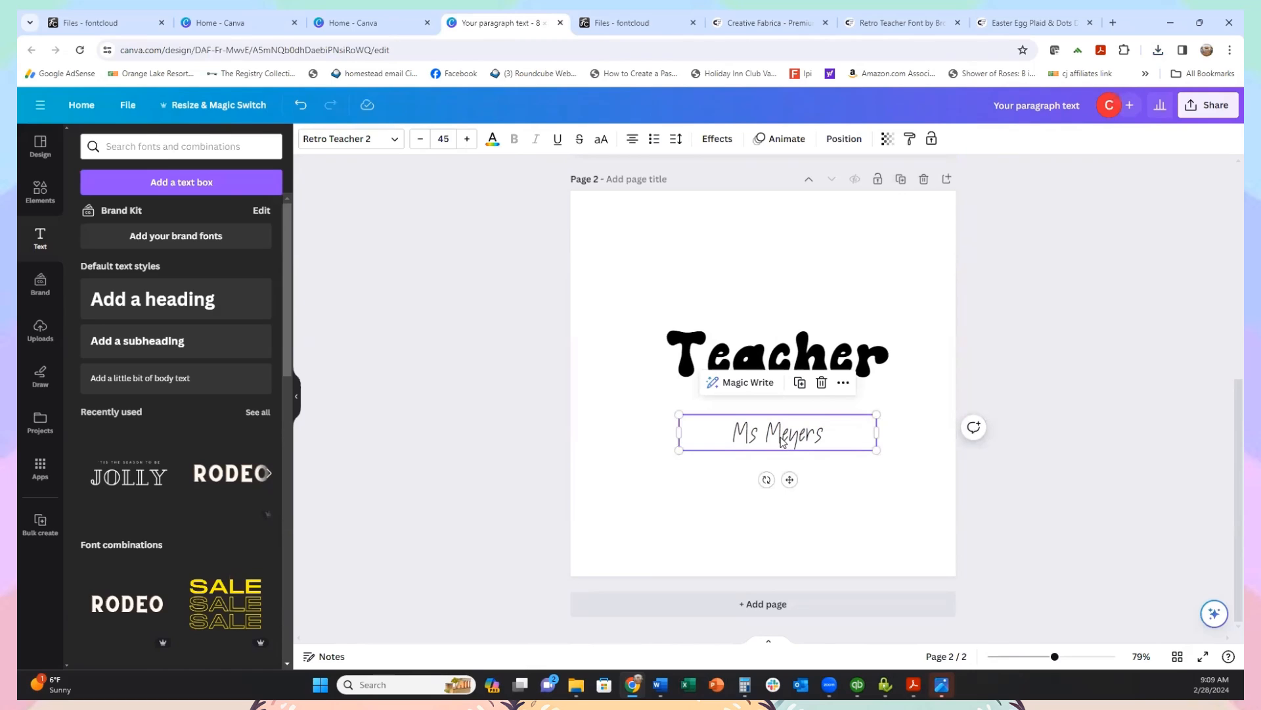
key(Delete)
Step: Move the teacher's name on page 1 up so it sits directly beneath "Teacher"
scroll(879, 335, up, 2)
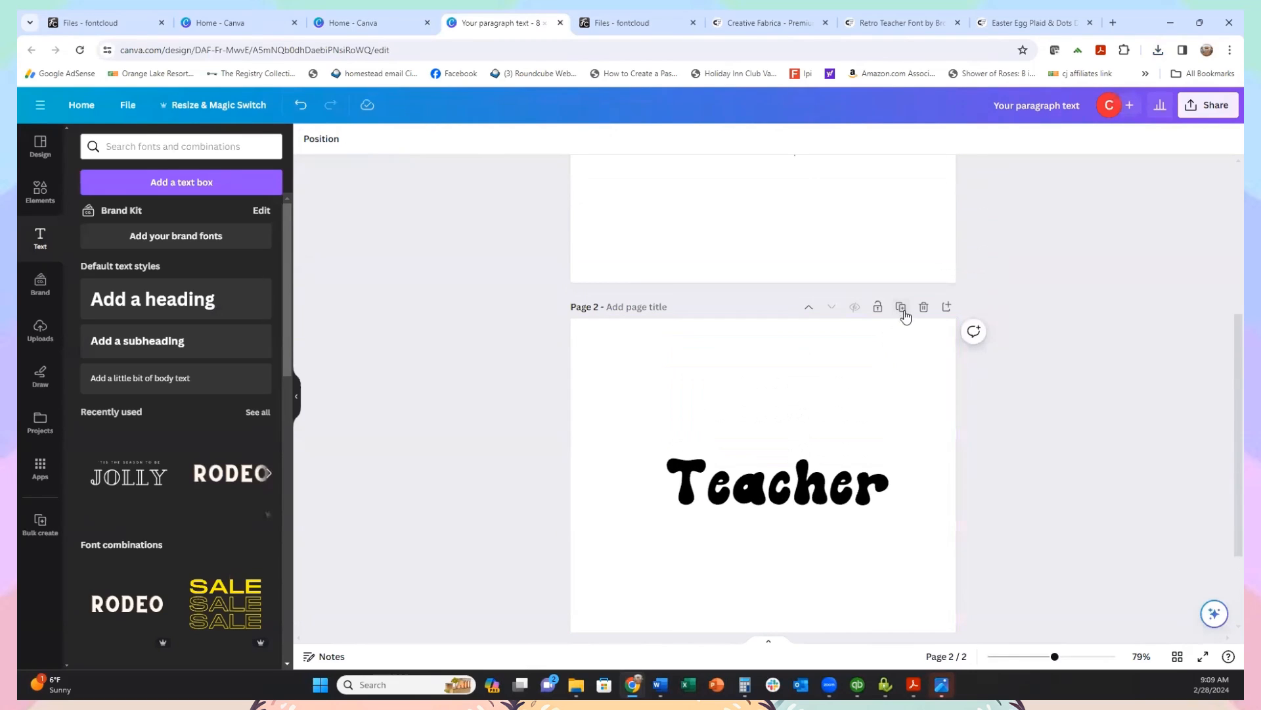
scroll(910, 311, up, 4)
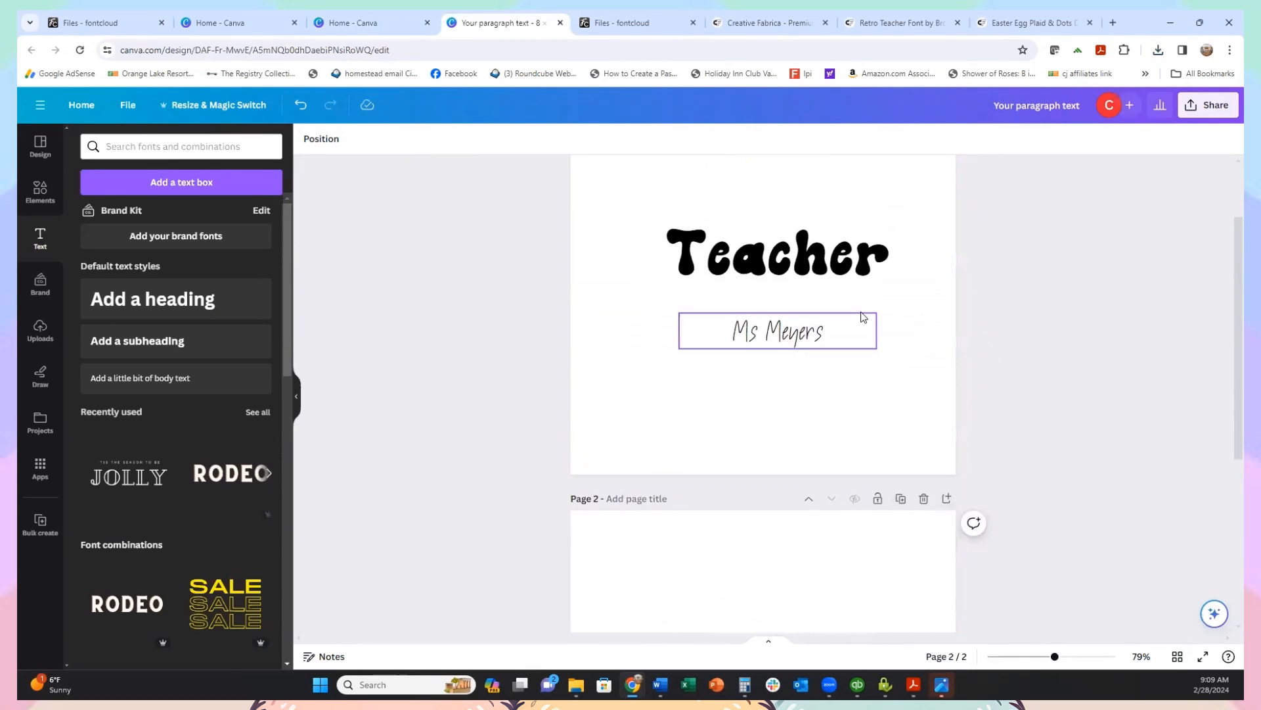
drag(788, 439, 794, 407)
Step: Enlarge "Teacher" on page 1 to font size 161 so it spans nearly the full page width
click(799, 376)
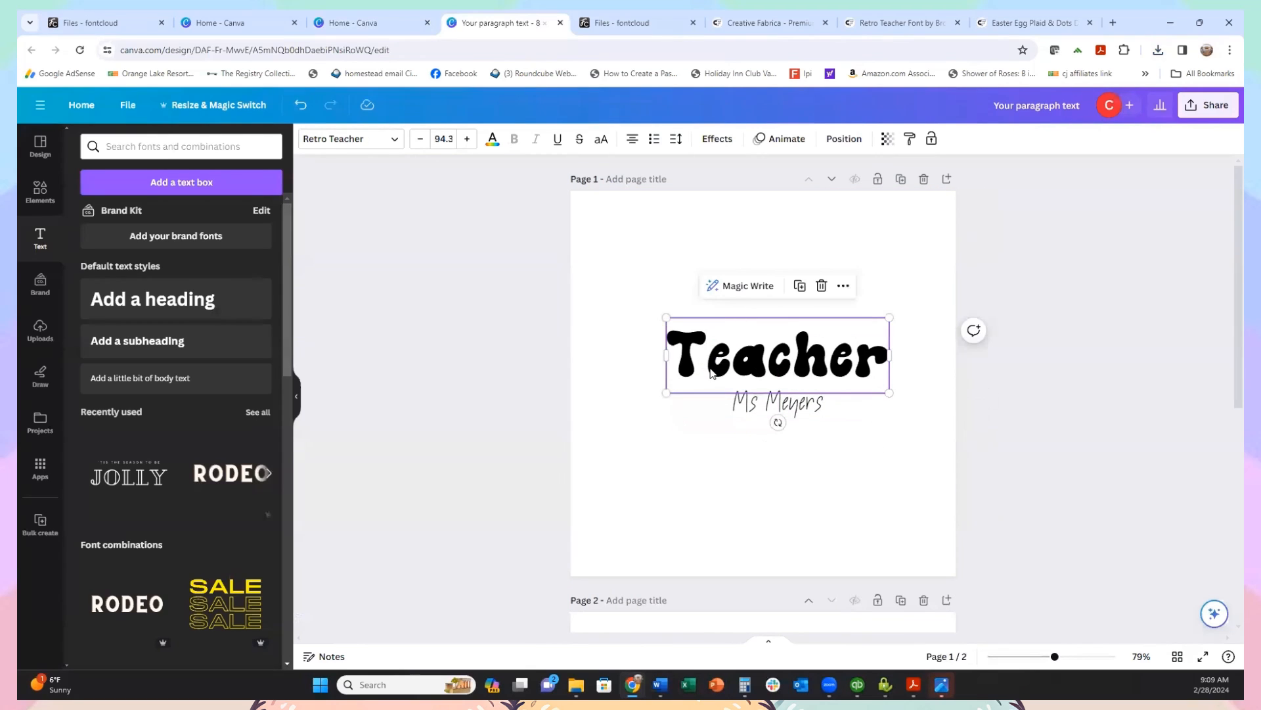
drag(668, 318, 567, 283)
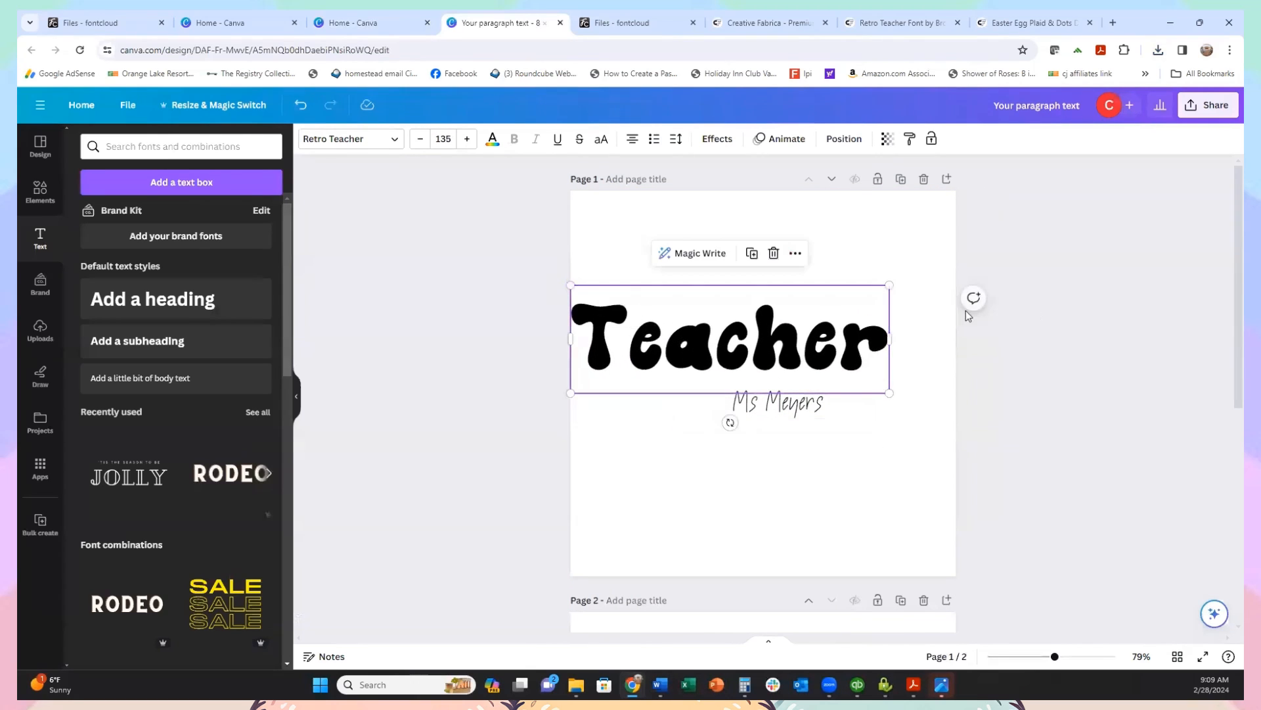
drag(887, 284, 947, 259)
Step: Enlarge the teacher's name on page 1 to font size 74.8 and select its text
click(802, 409)
drag(679, 383, 615, 369)
drag(877, 418, 948, 472)
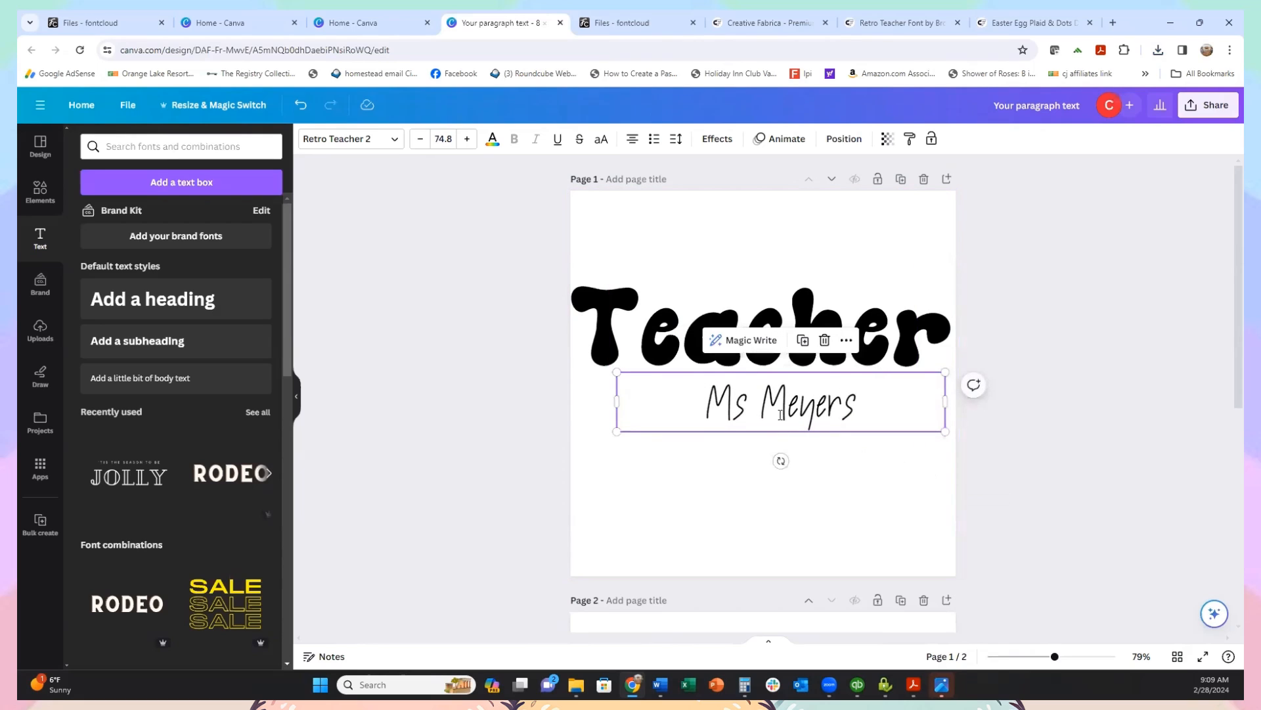
click(782, 418)
drag(870, 399, 659, 423)
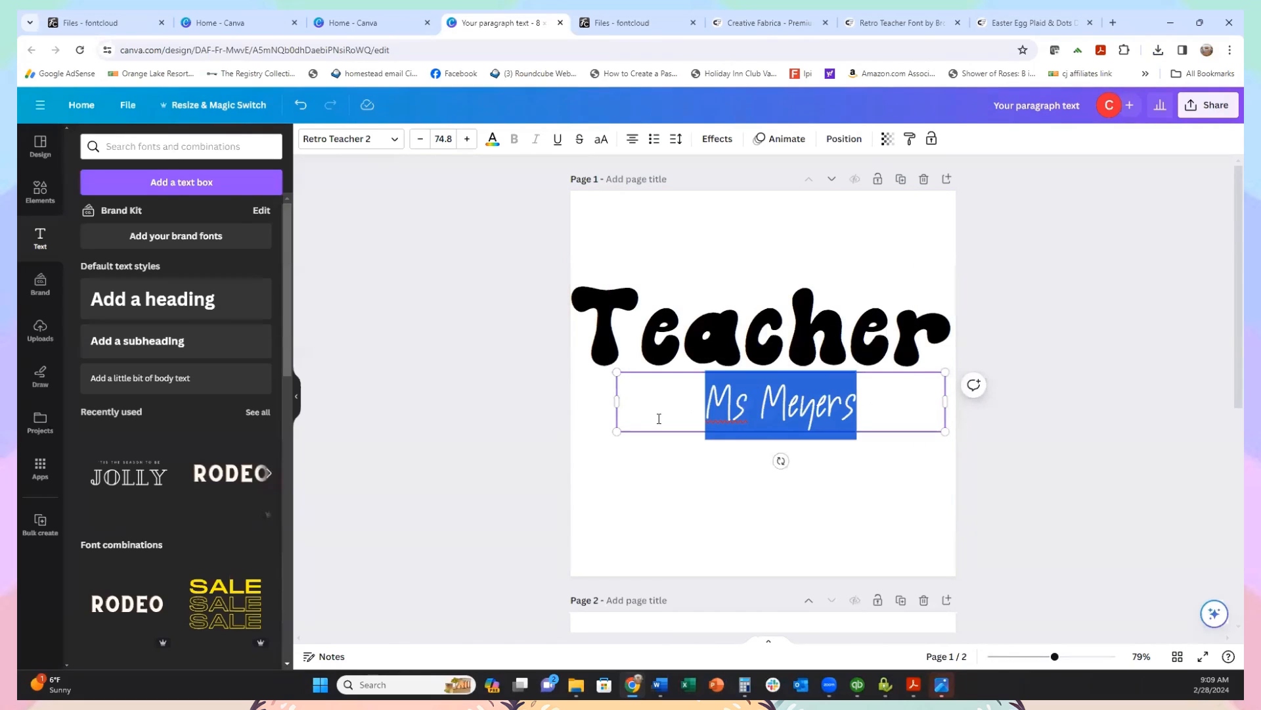
Step: Add a third page and place the uploaded "Let's root for each other" image with the large vegetables on it
scroll(833, 544, down, 5)
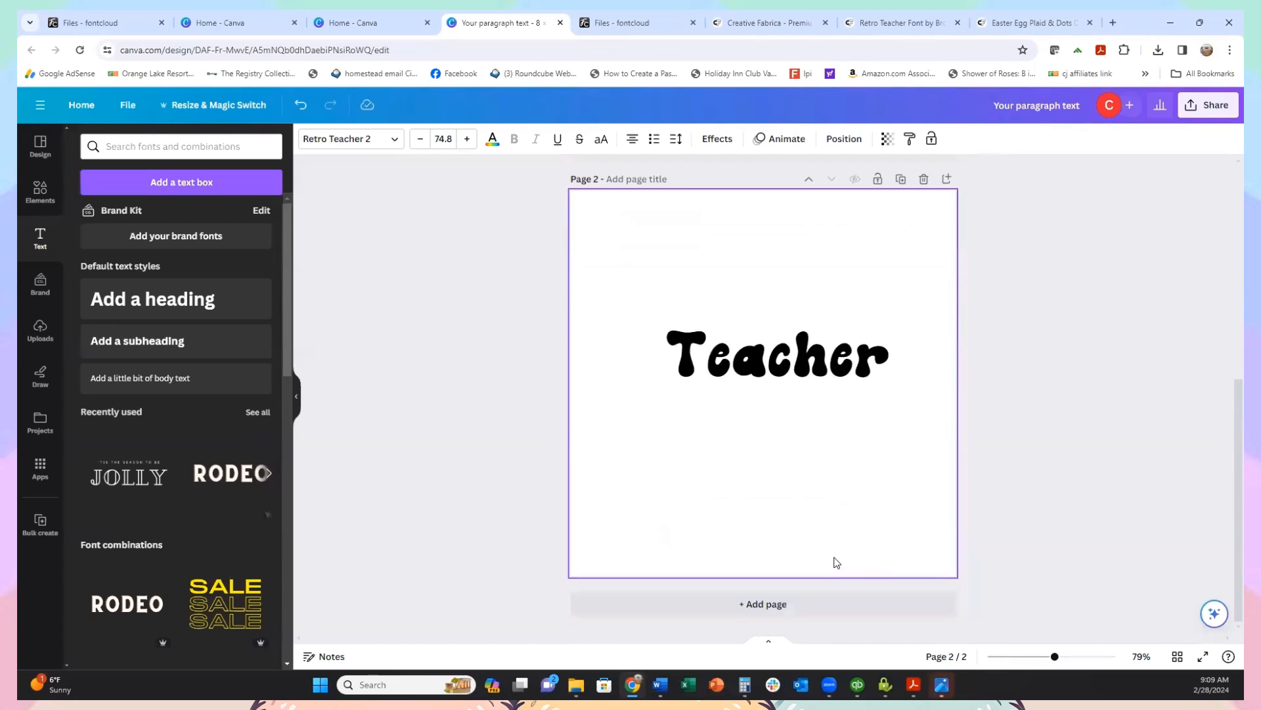
click(781, 604)
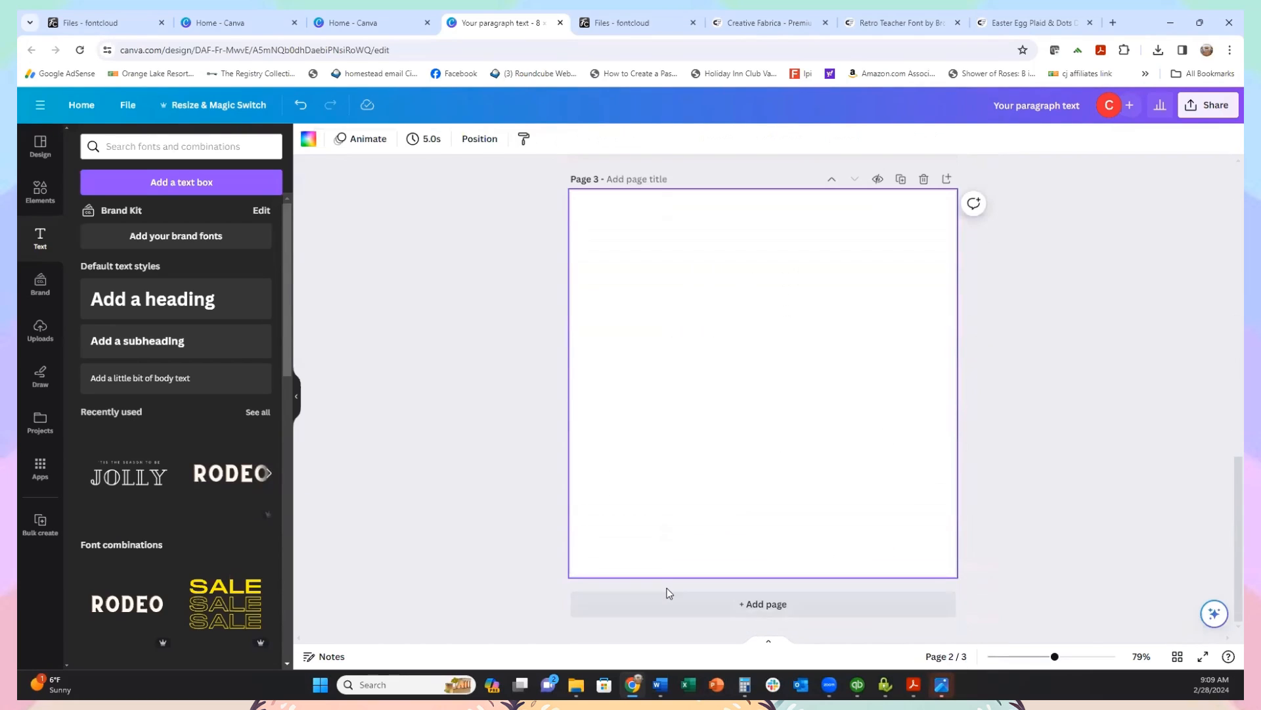
click(46, 209)
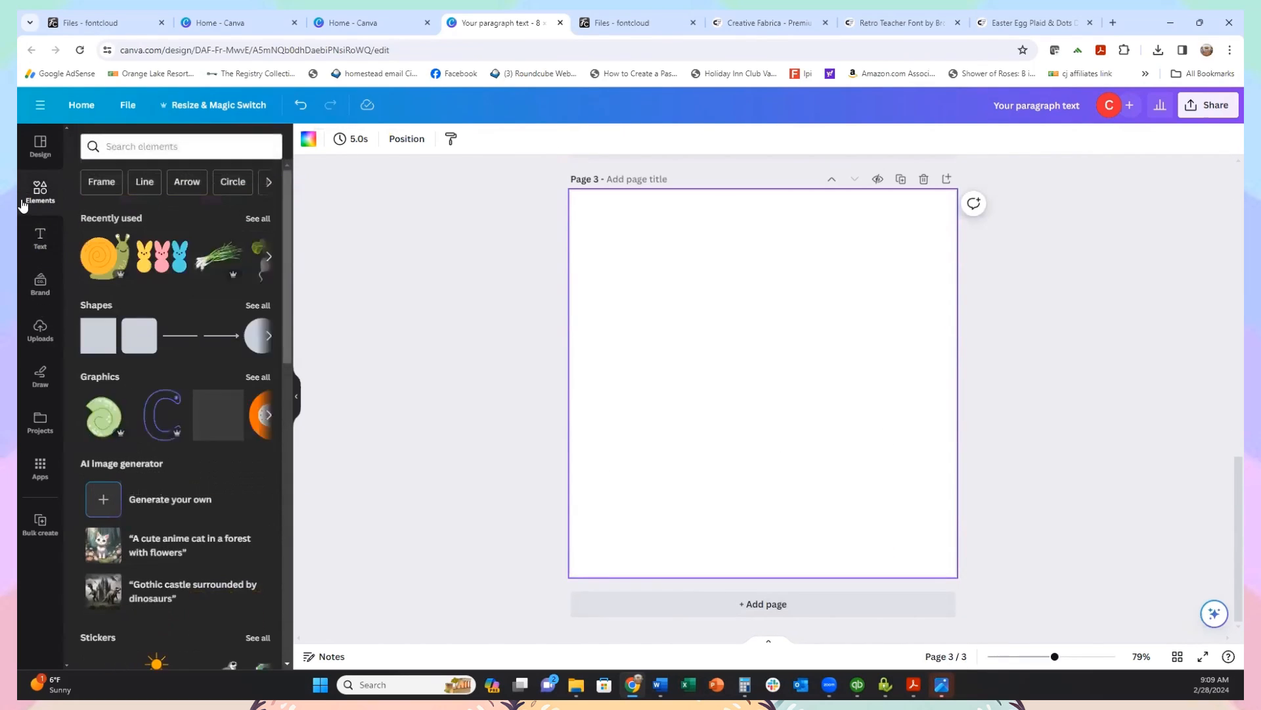
click(37, 336)
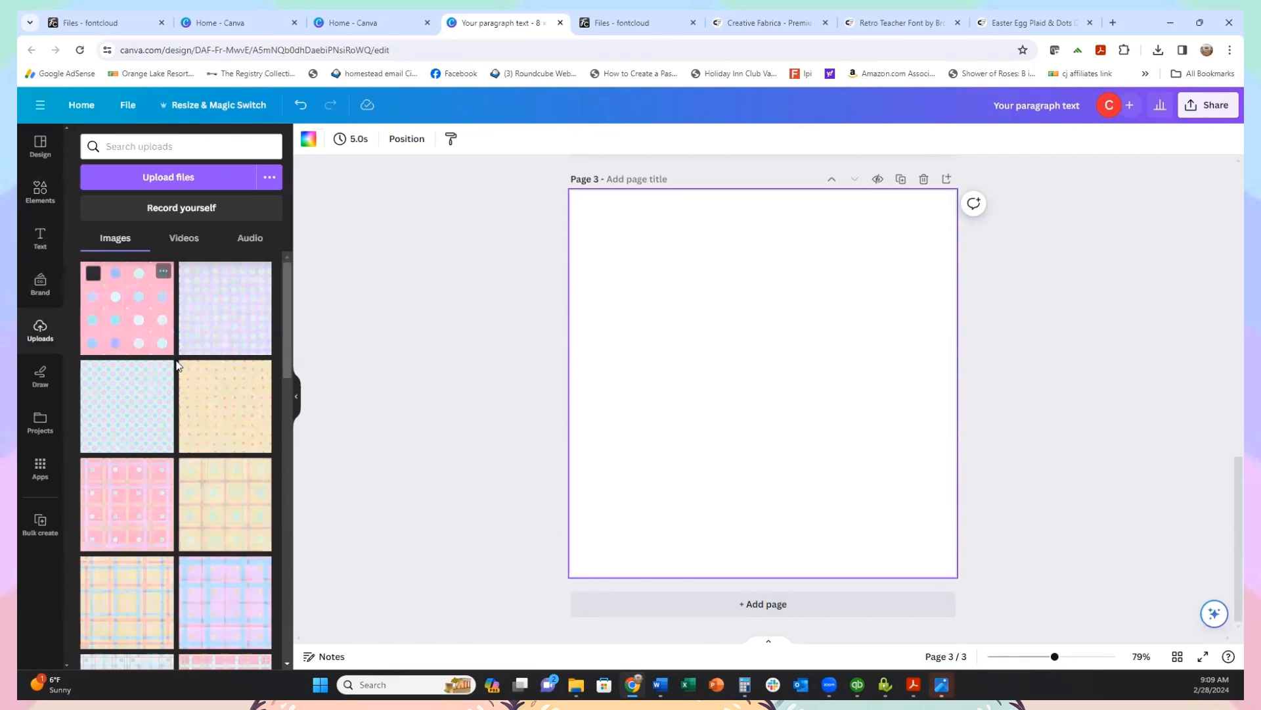
scroll(176, 384, down, 2)
scroll(176, 384, down, 3)
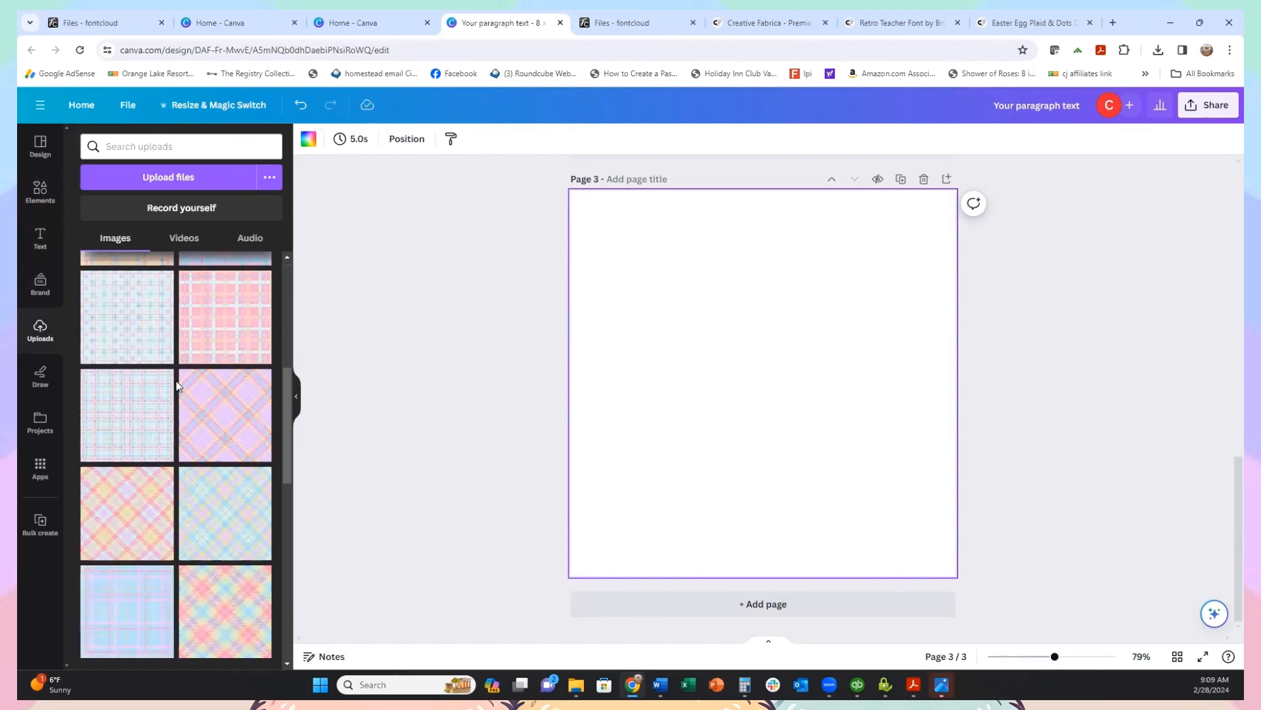
scroll(176, 385, up, 2)
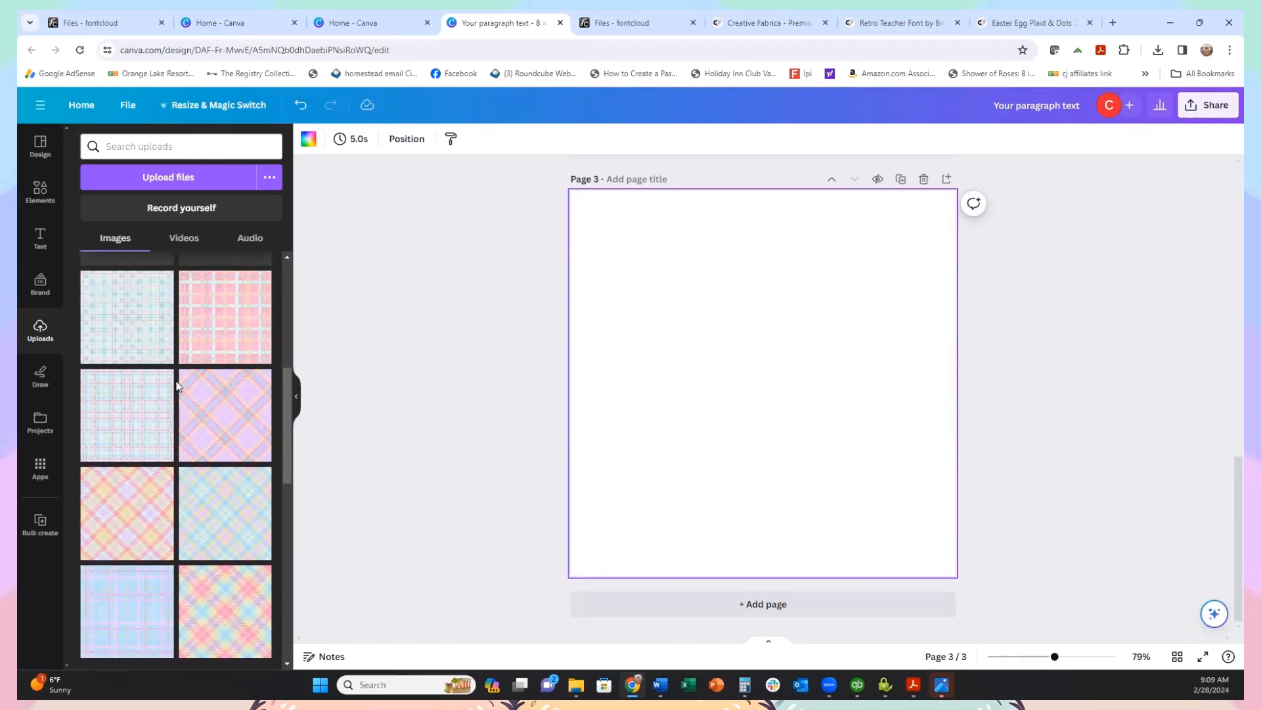
scroll(176, 386, down, 4)
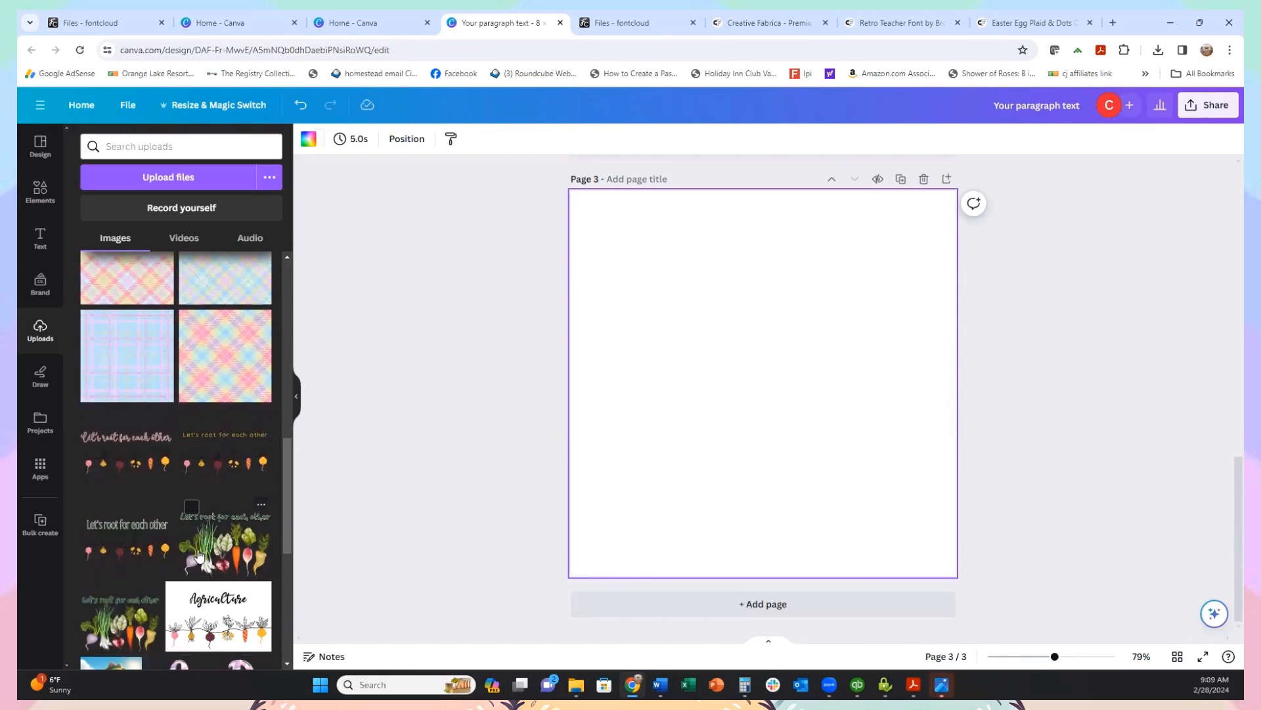
scroll(203, 534, down, 1)
click(210, 490)
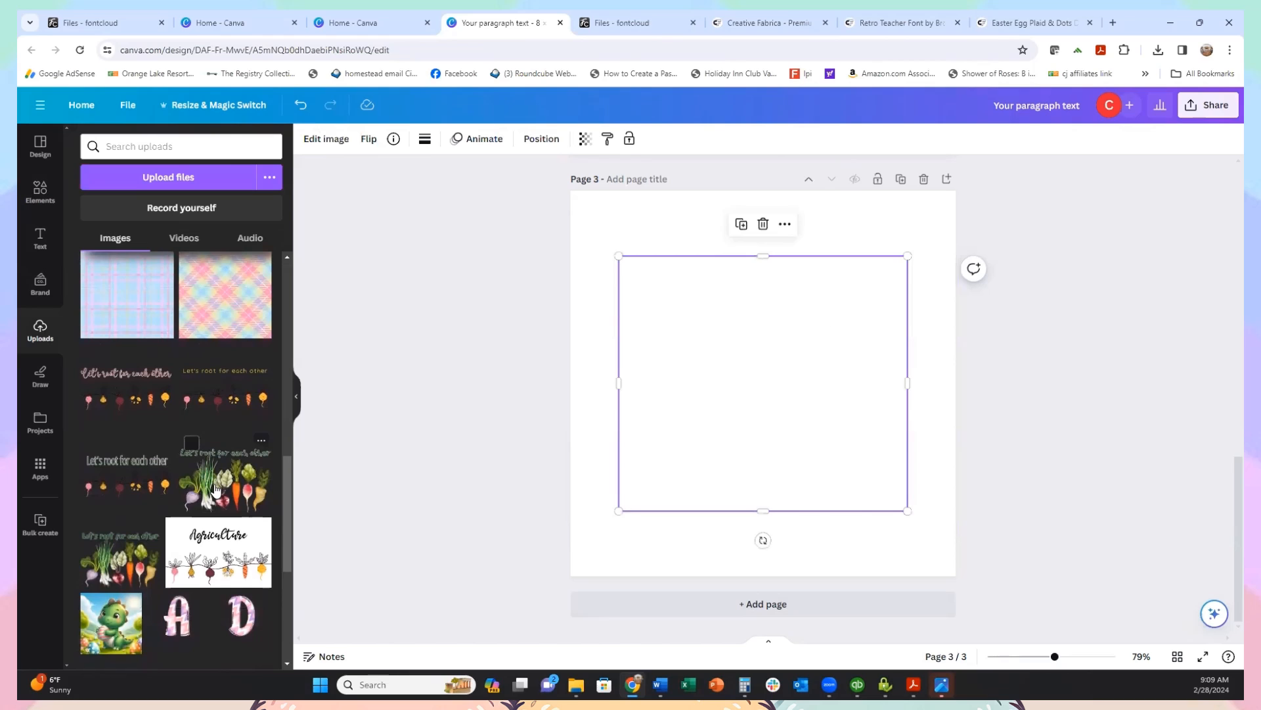
Step: Recolor "Teacher" on page 1 with the dark green from the vegetable image's photo colors
scroll(582, 442, up, 12)
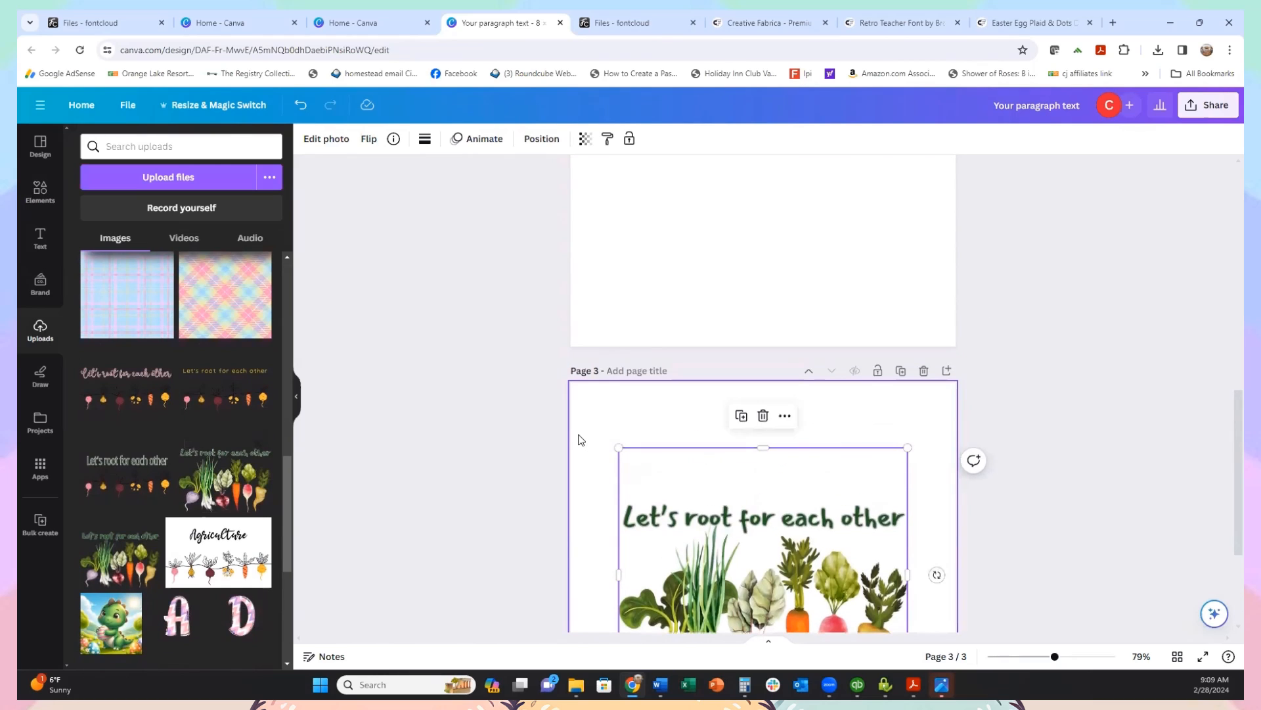
scroll(561, 412, up, 1)
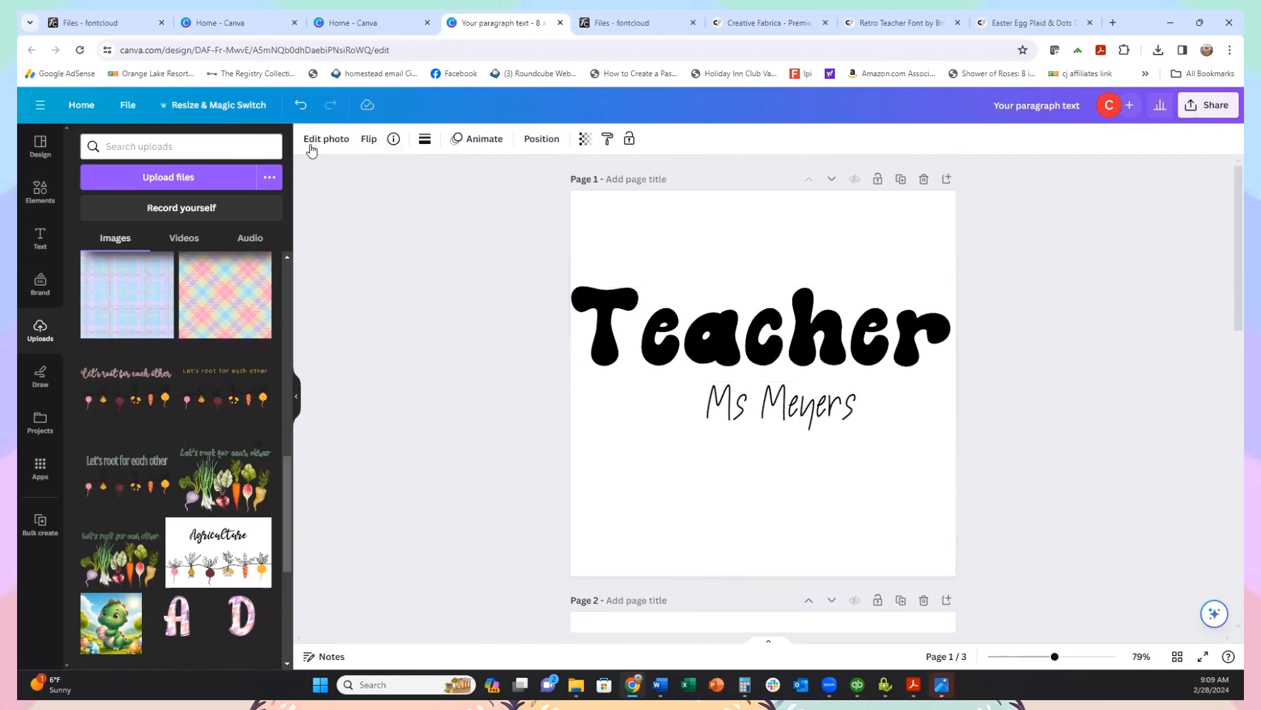
click(762, 290)
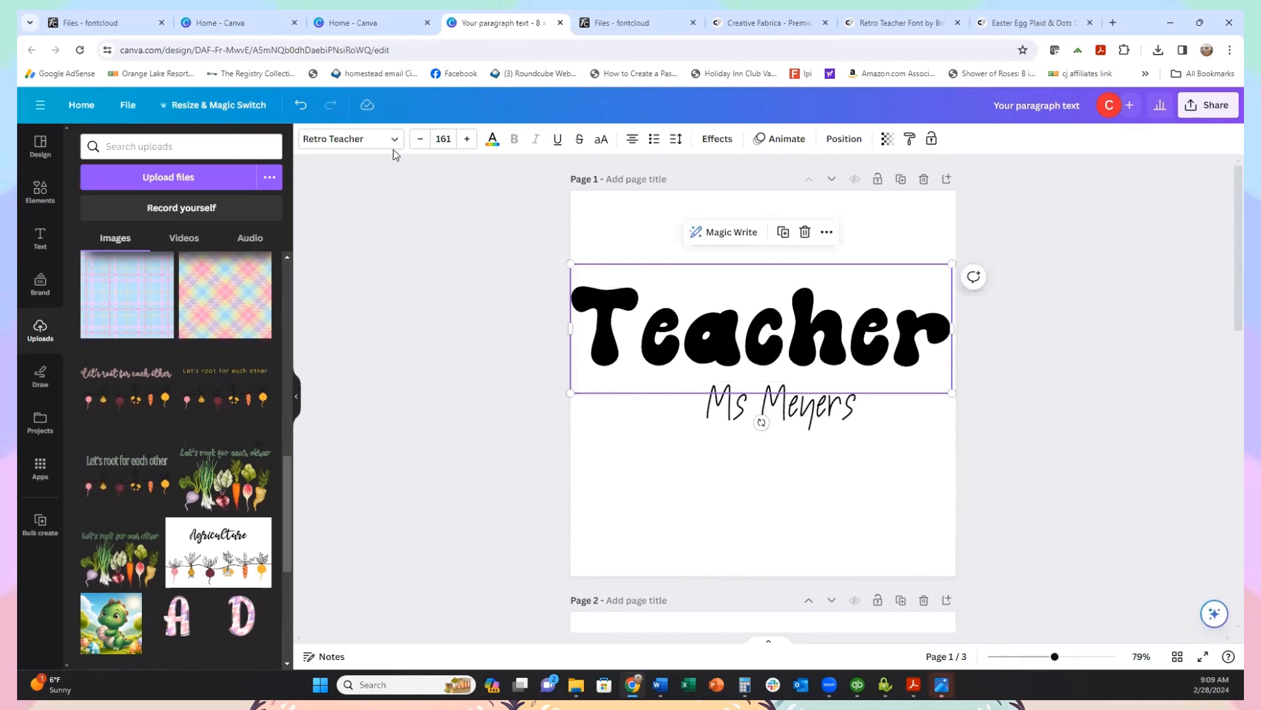
click(493, 139)
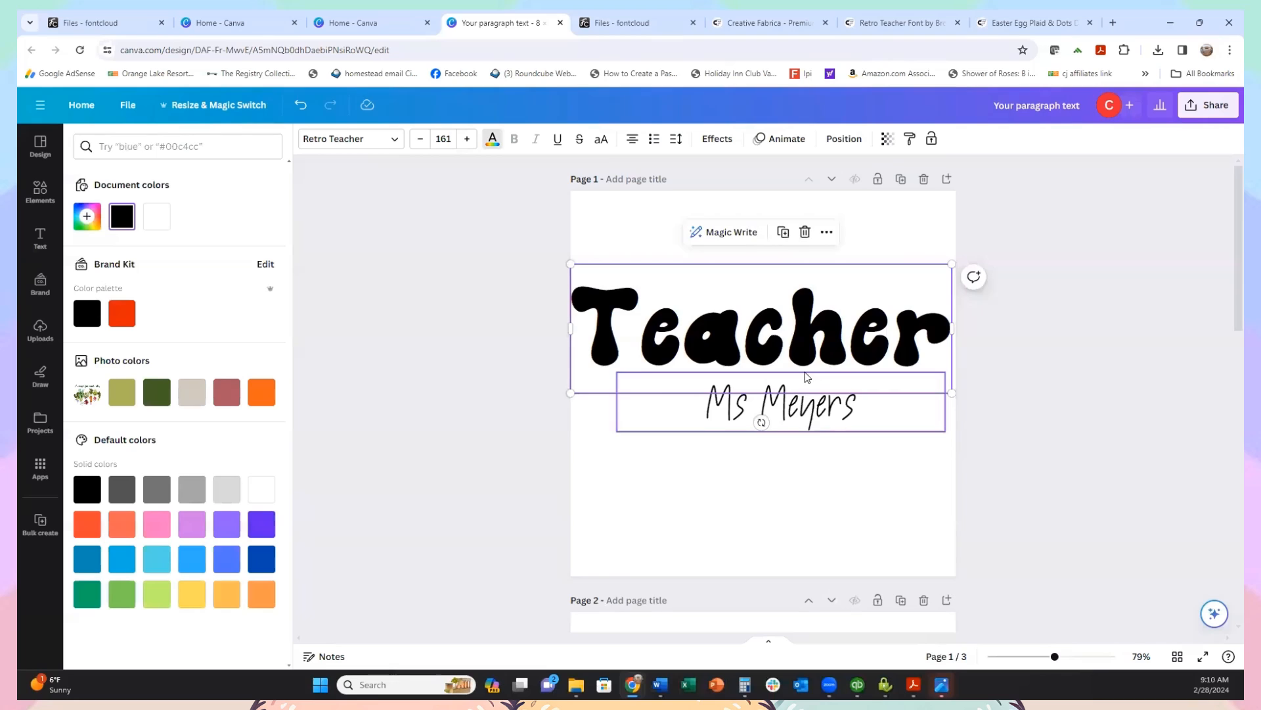
scroll(812, 376, down, 10)
scroll(813, 510, up, 7)
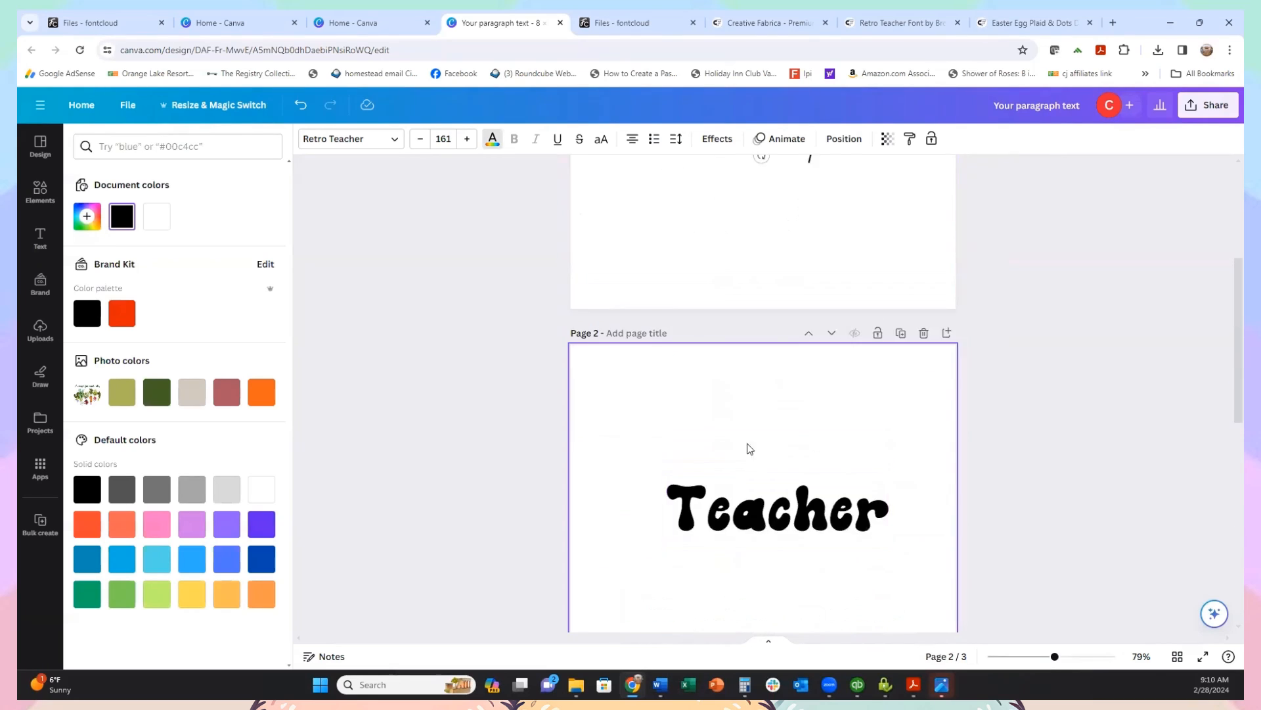
scroll(759, 453, up, 4)
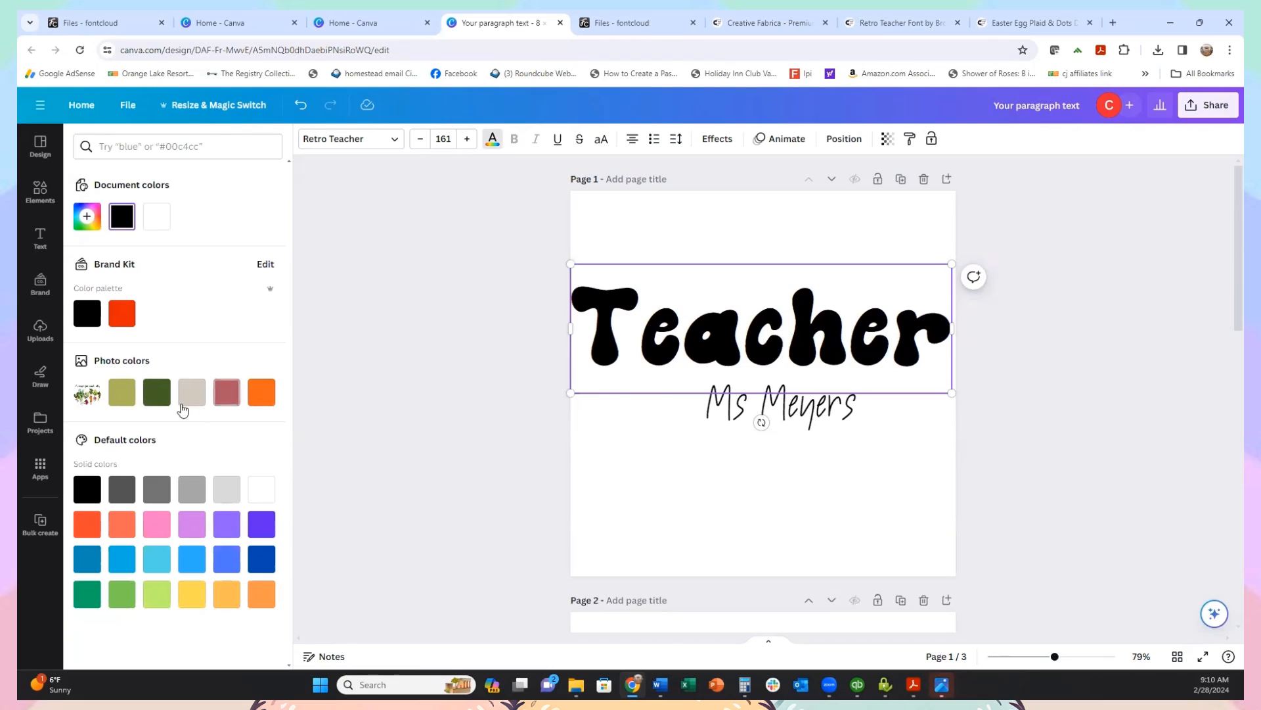
click(157, 392)
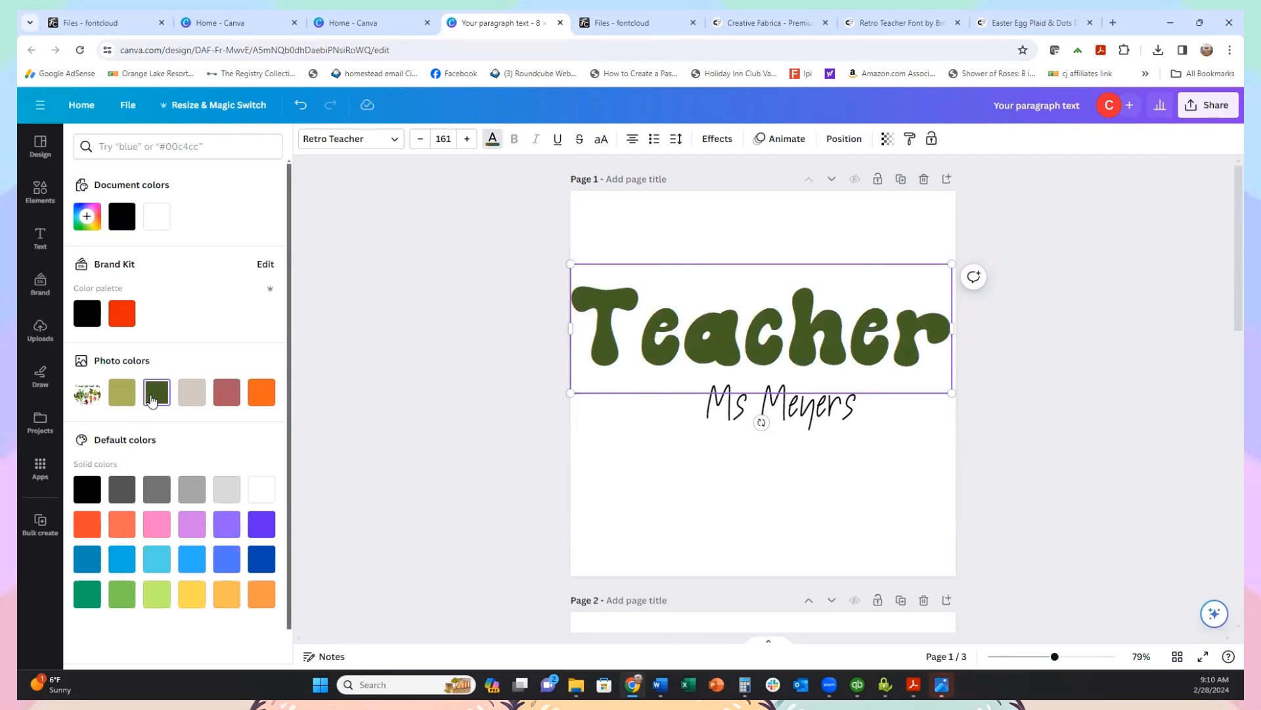
Step: Recolor the teacher's name with the muted red photo color and centre it horizontally on page 1
click(743, 413)
click(227, 392)
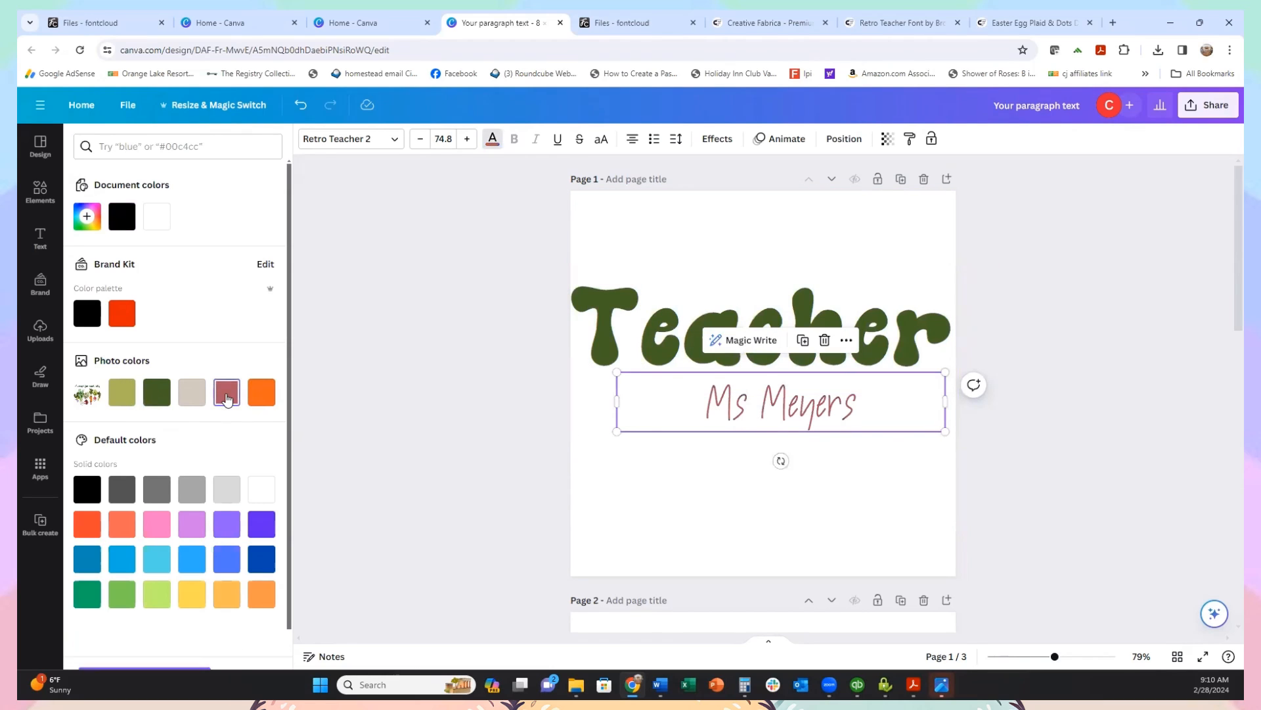
mouse_move(744, 410)
mouse_down()
mouse_move(713, 312)
mouse_move(726, 403)
mouse_up()
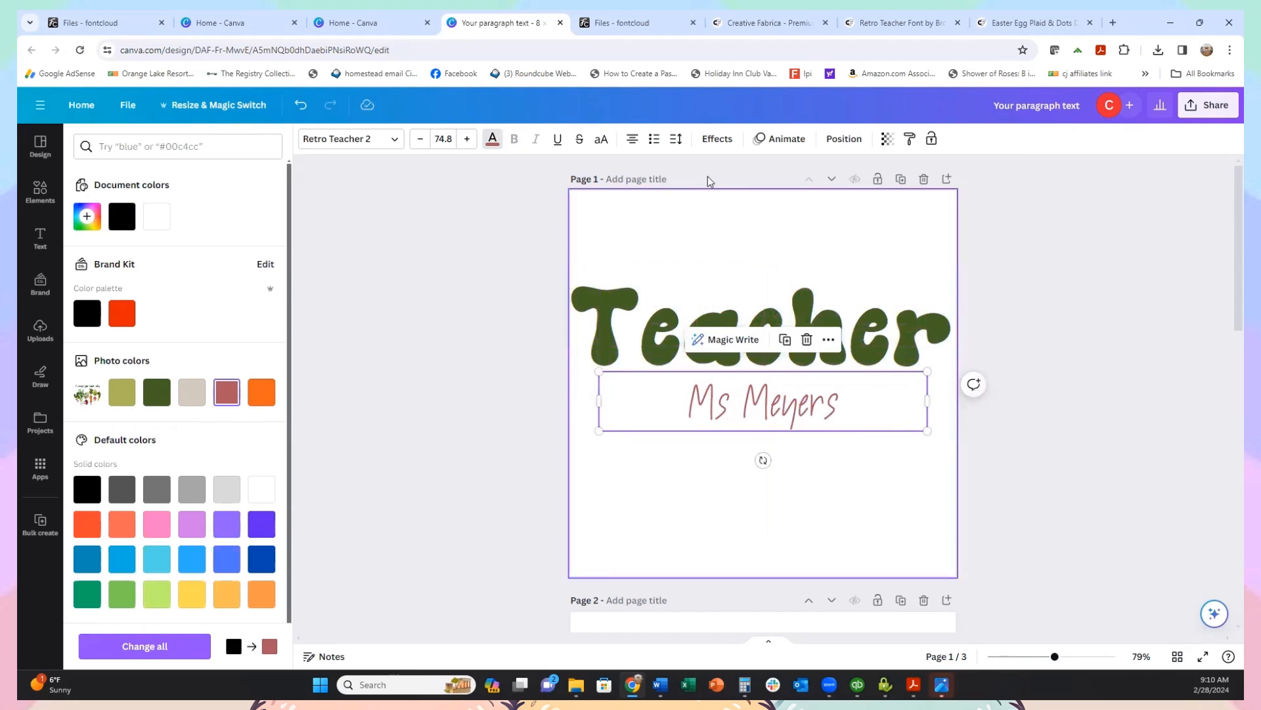
Step: Apply the Outline text effect to the teacher's name
click(718, 140)
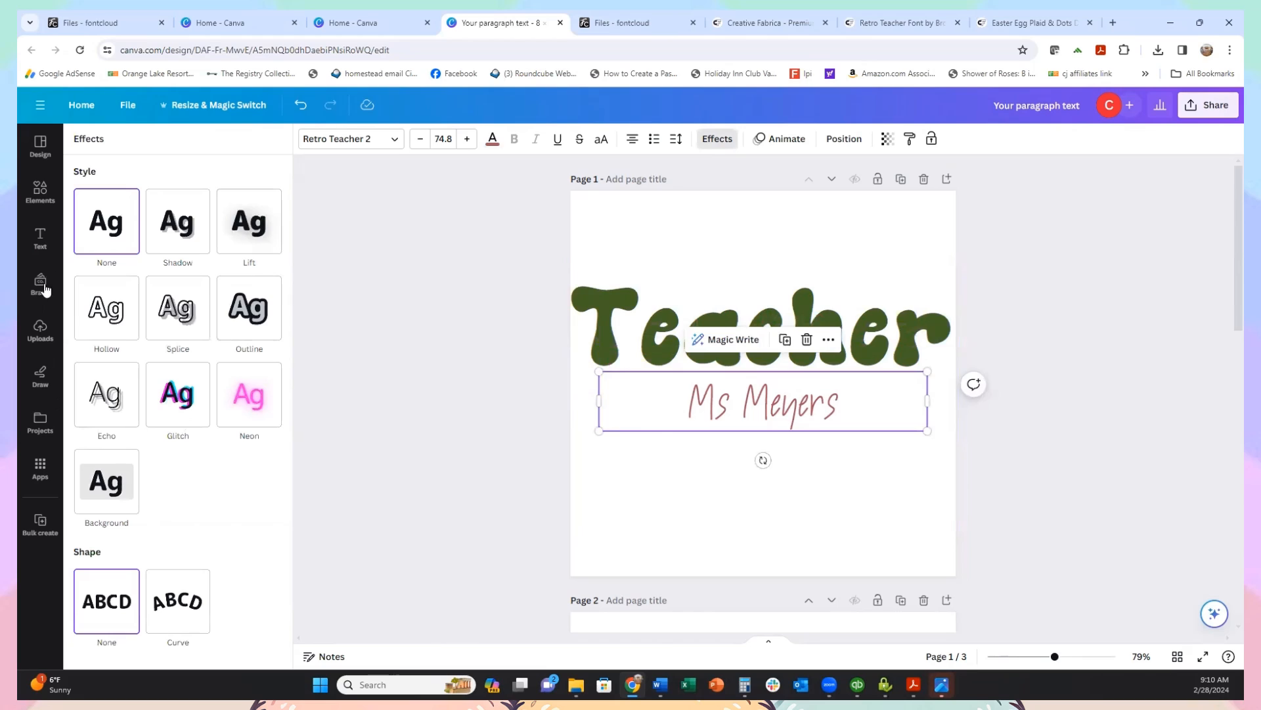
click(247, 322)
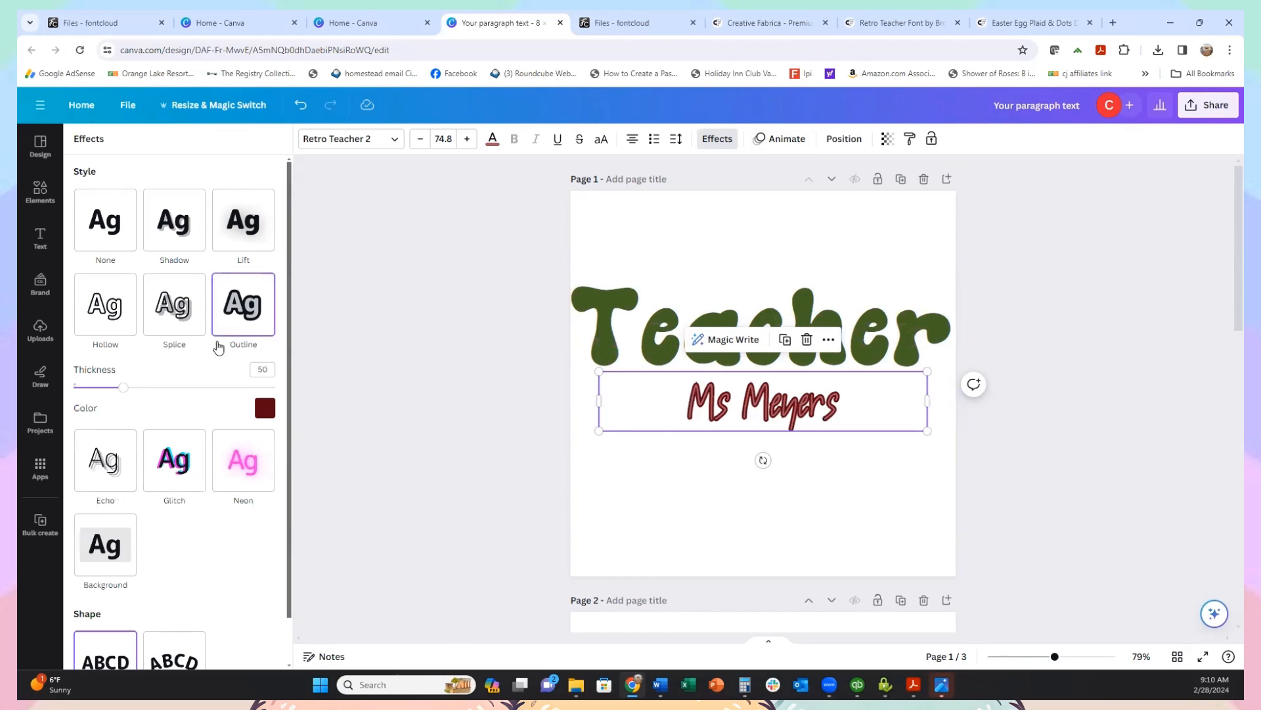
Step: Set the outline on the teacher's name to thickness 44 and color it black
click(266, 410)
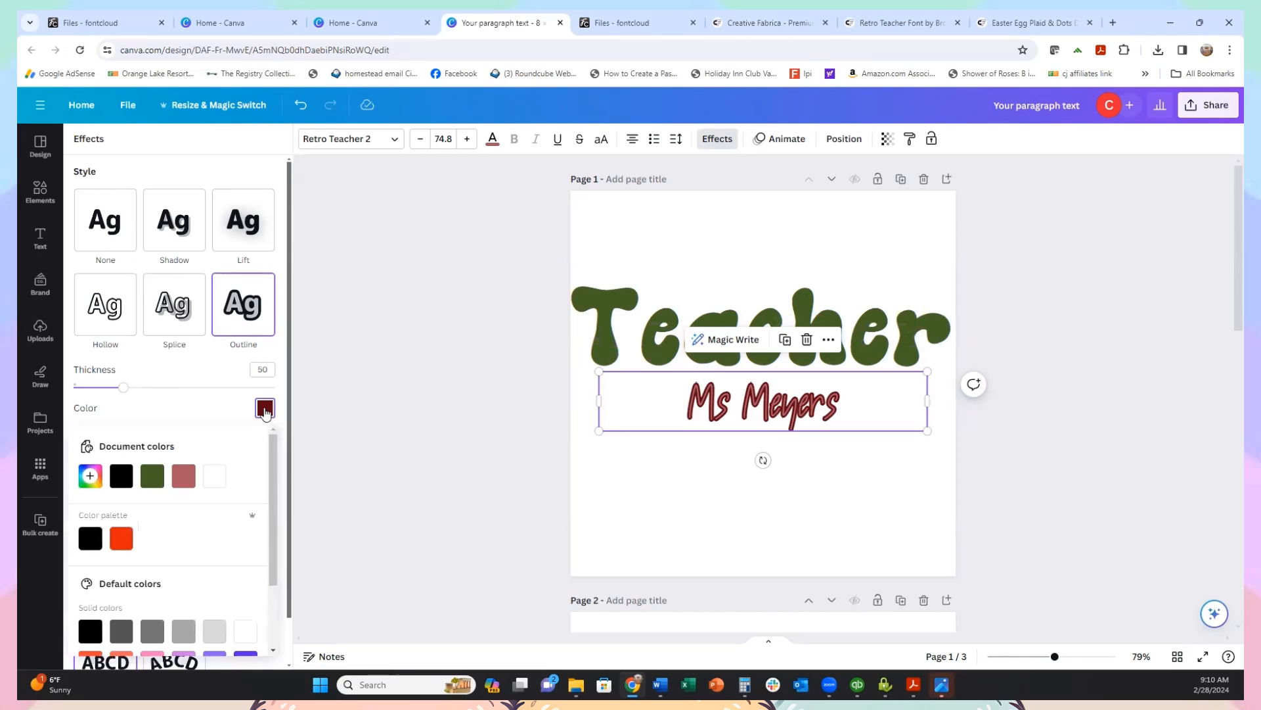
click(151, 474)
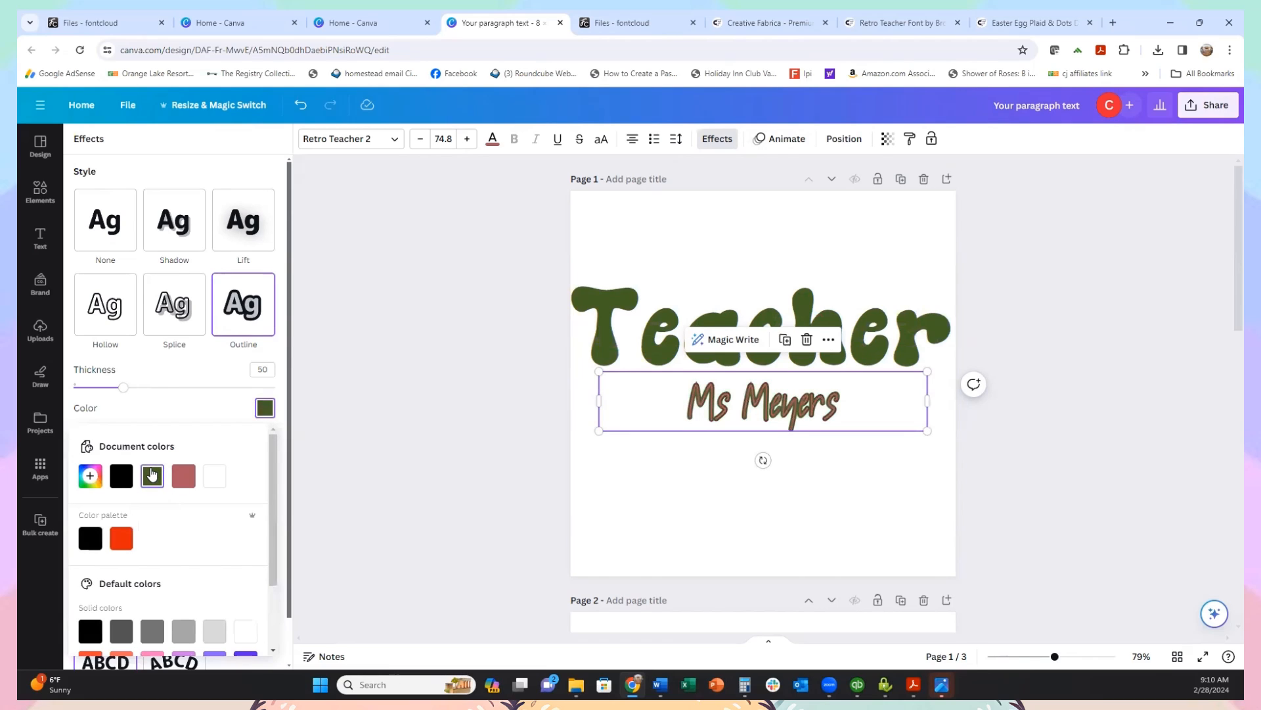
mouse_move(125, 389)
mouse_down()
mouse_move(155, 388)
mouse_move(115, 394)
mouse_up()
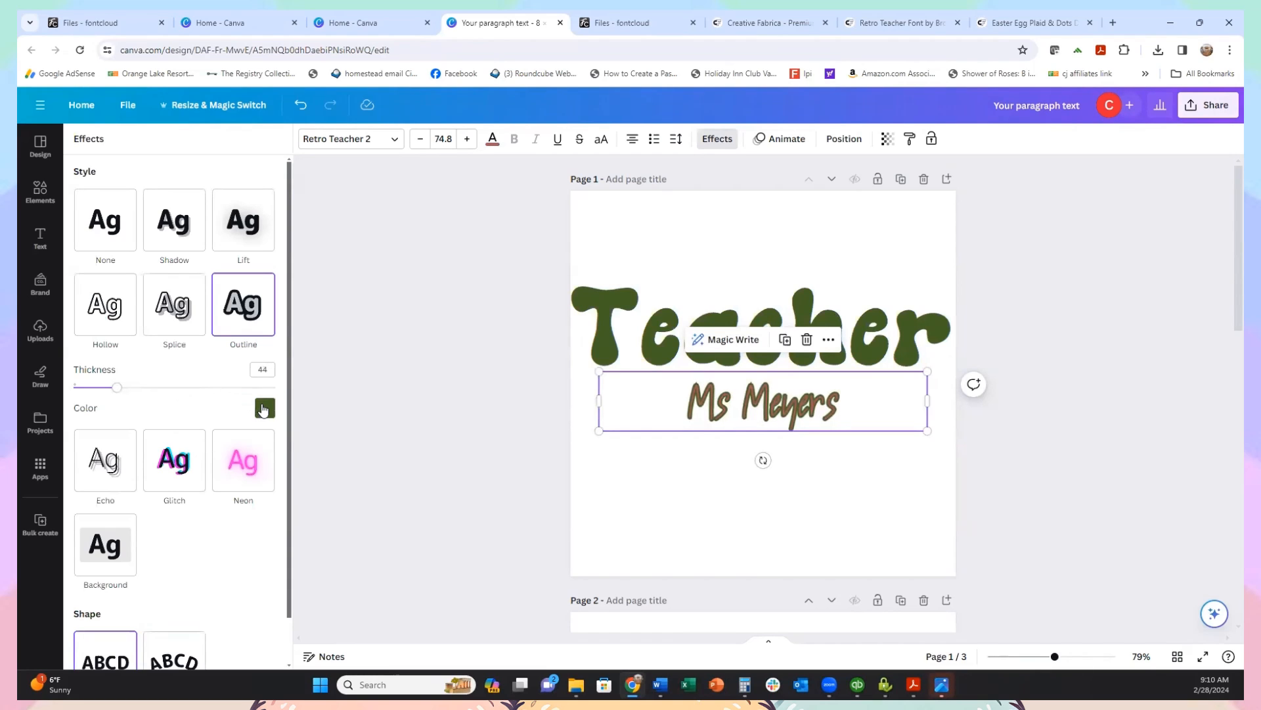
click(265, 408)
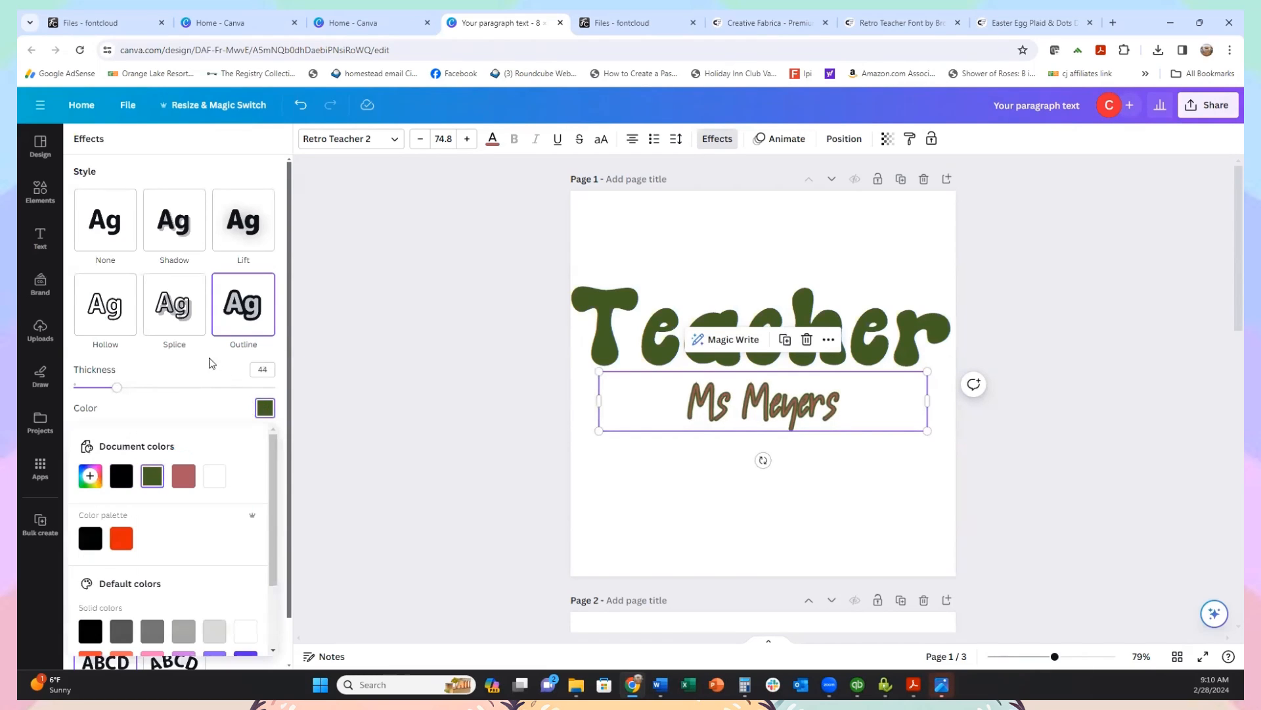
click(121, 476)
click(719, 515)
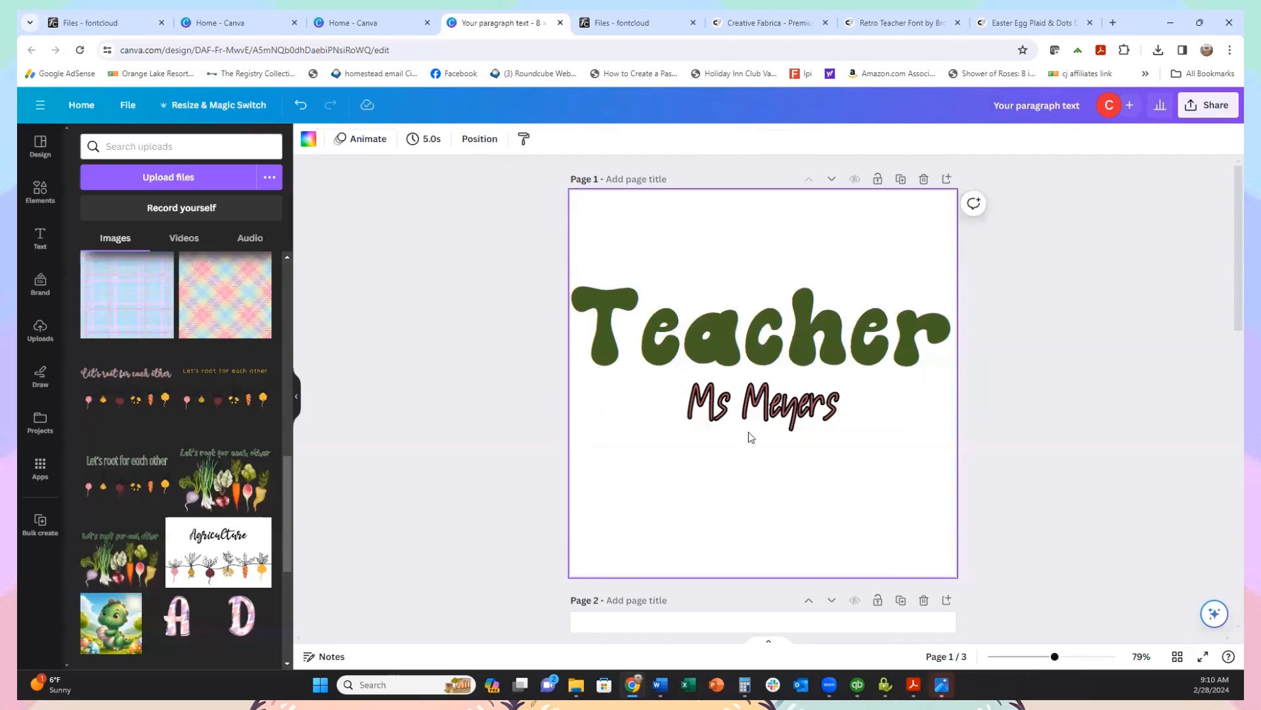
click(768, 409)
mouse_move(778, 406)
mouse_down()
mouse_move(778, 338)
mouse_move(782, 436)
mouse_move(770, 266)
mouse_move(783, 405)
mouse_up()
click(817, 329)
drag(786, 411, 786, 411)
Step: Enlarge the "Teacher" text on page 2 to font size 143 so it spans most of the page width
scroll(834, 508, down, 7)
click(764, 341)
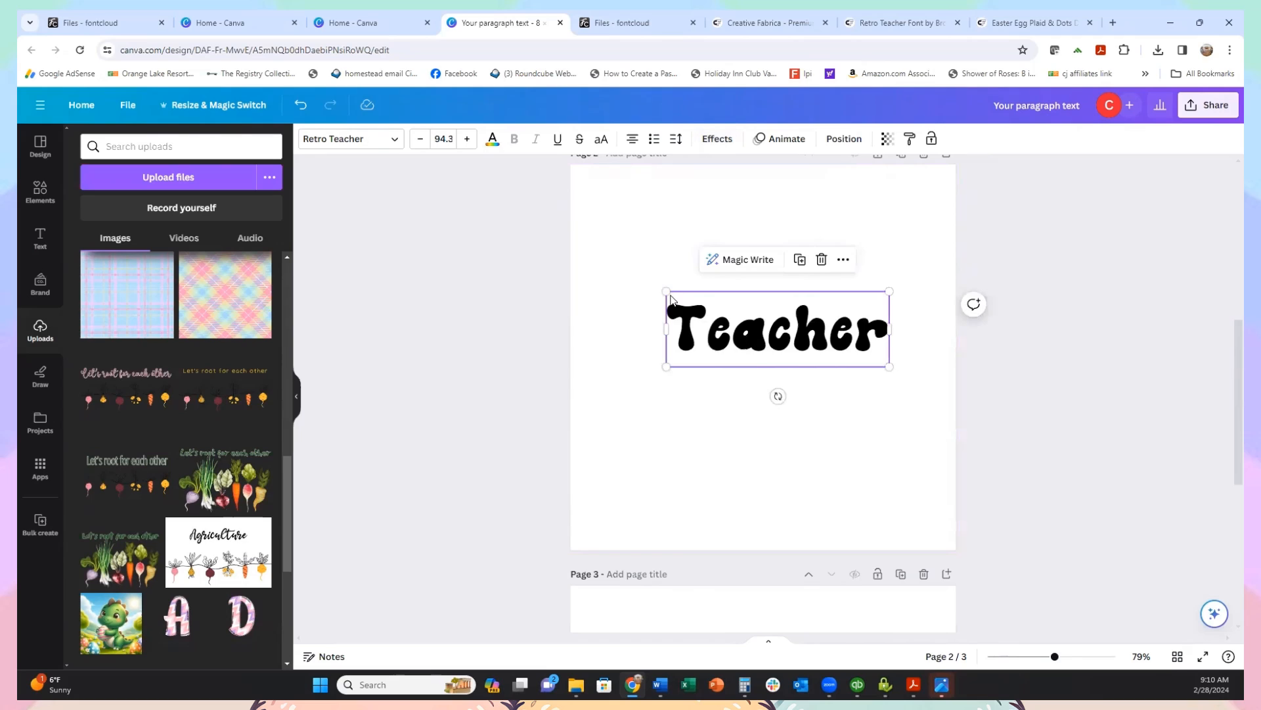
drag(662, 285, 596, 245)
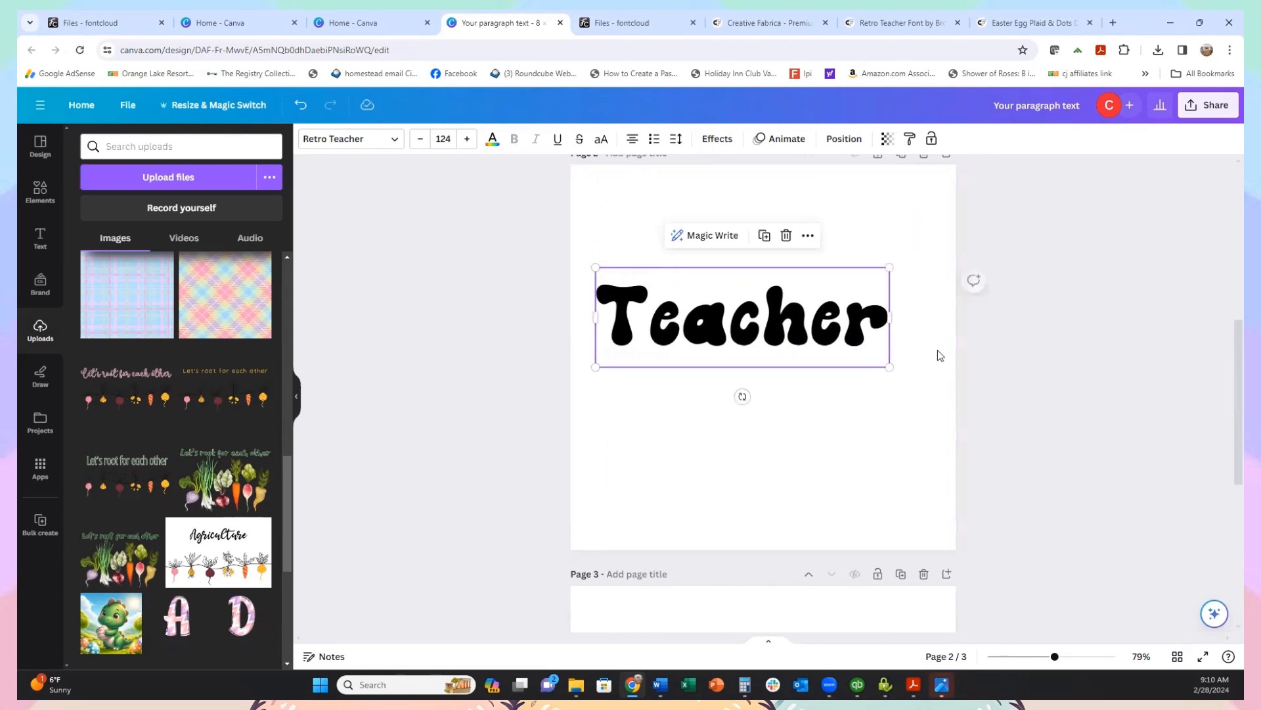
drag(890, 368, 933, 382)
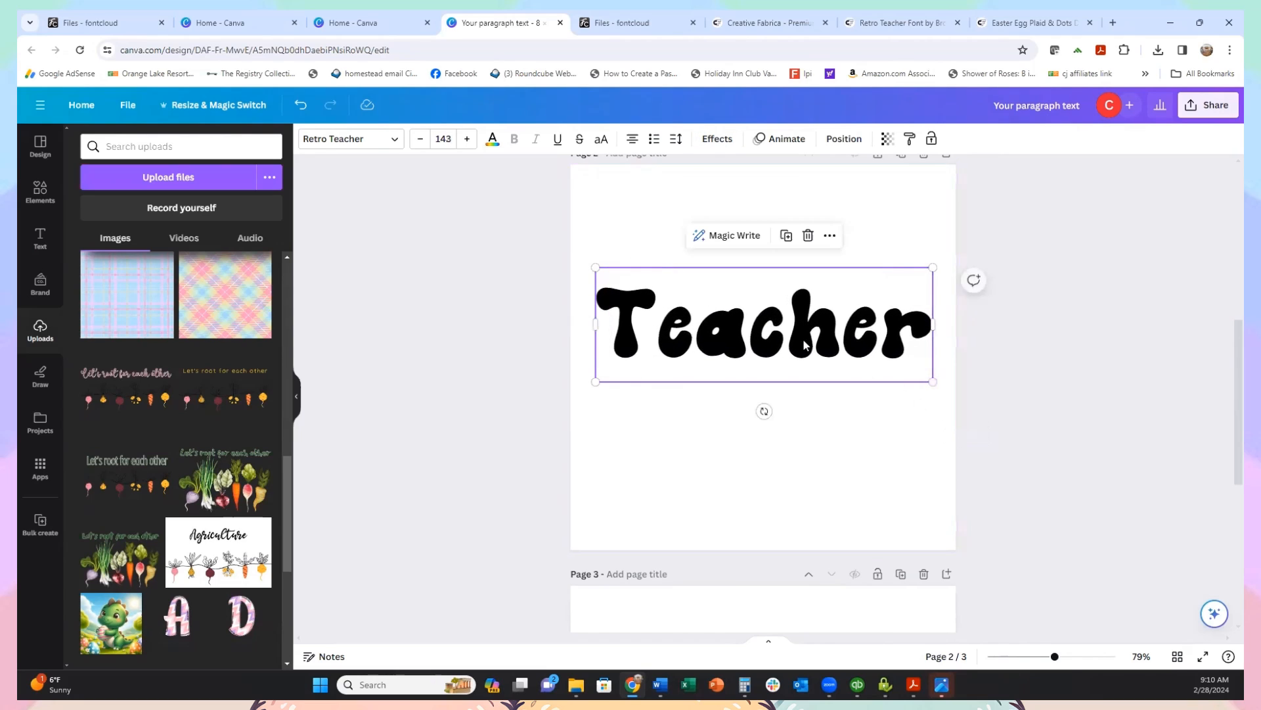
Step: Color the letter "T" of "Teacher" on page 2 with the olive green photo color
click(652, 341)
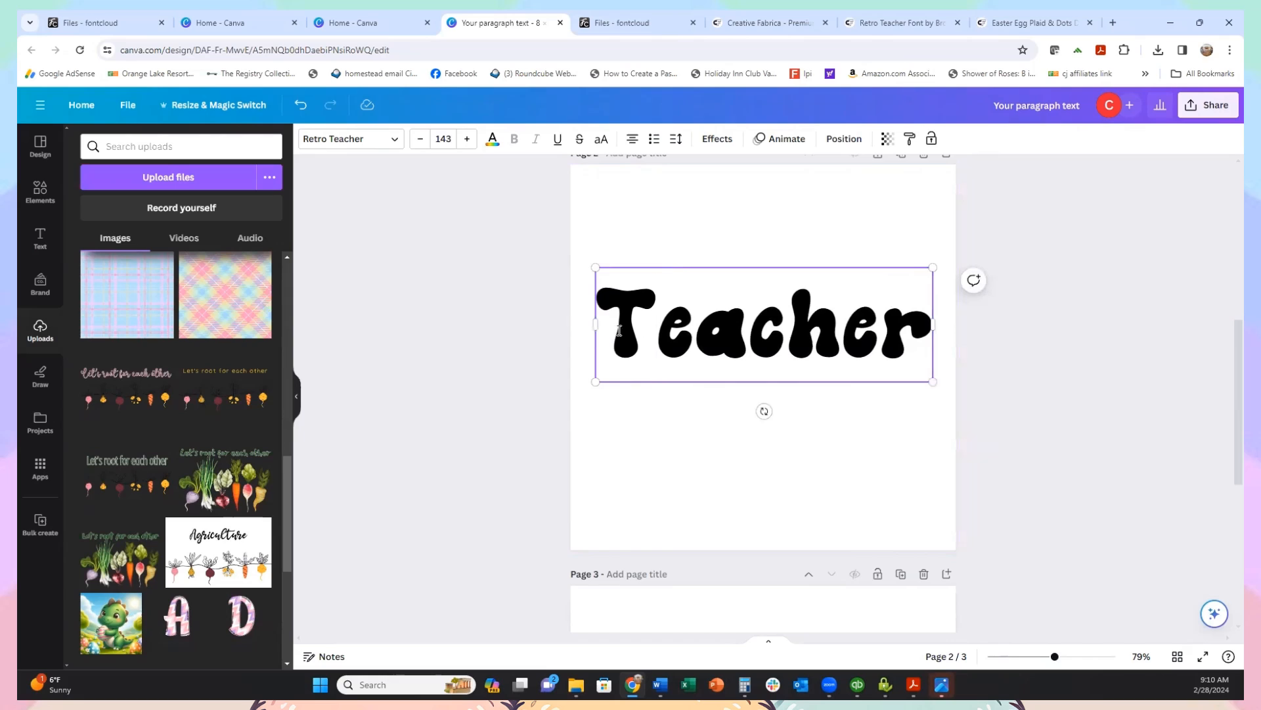
drag(653, 338, 600, 328)
click(491, 140)
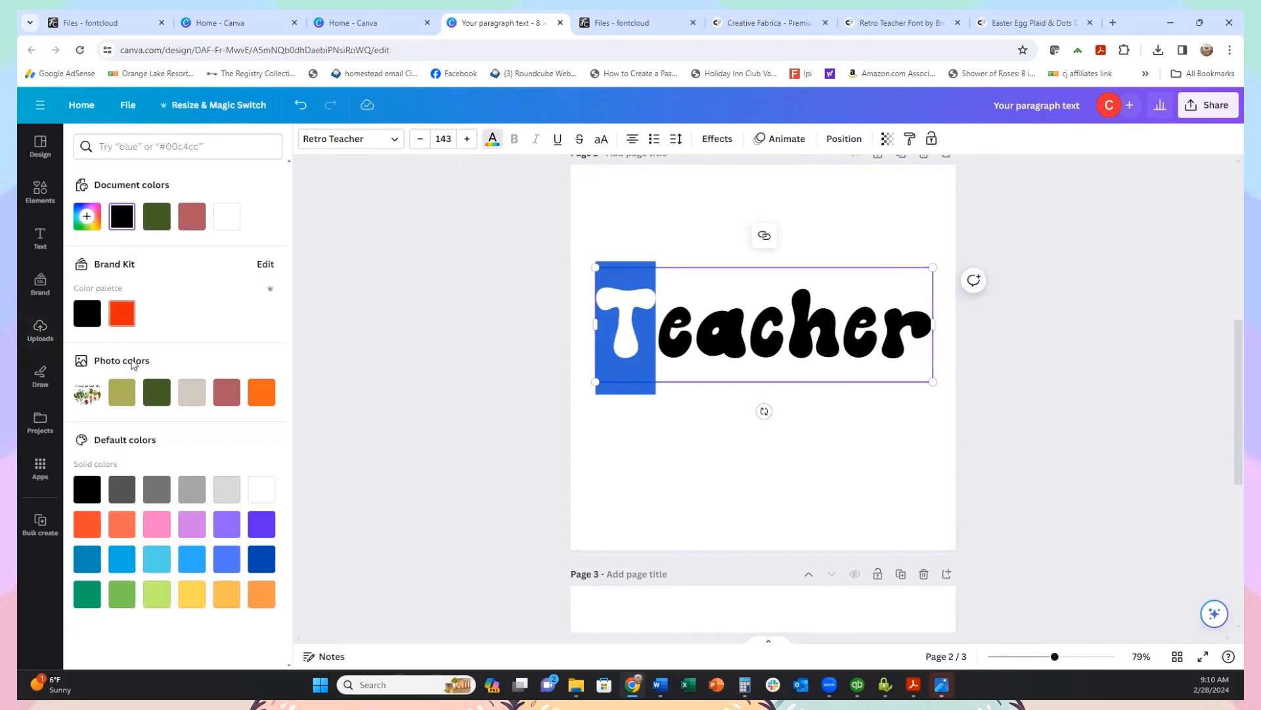
click(122, 391)
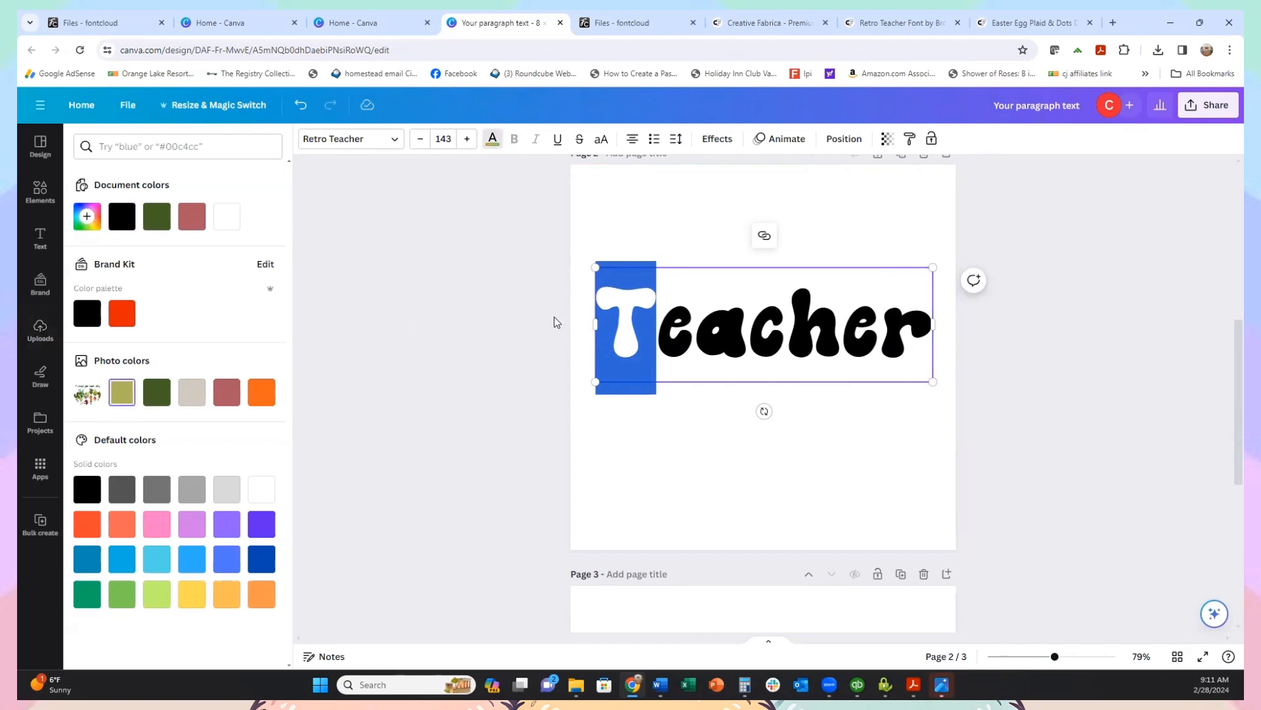
Step: Color the "a" of "Teacher" muted red and the first "e" orange using the photo colors
click(739, 331)
shift+click(689, 329)
click(226, 392)
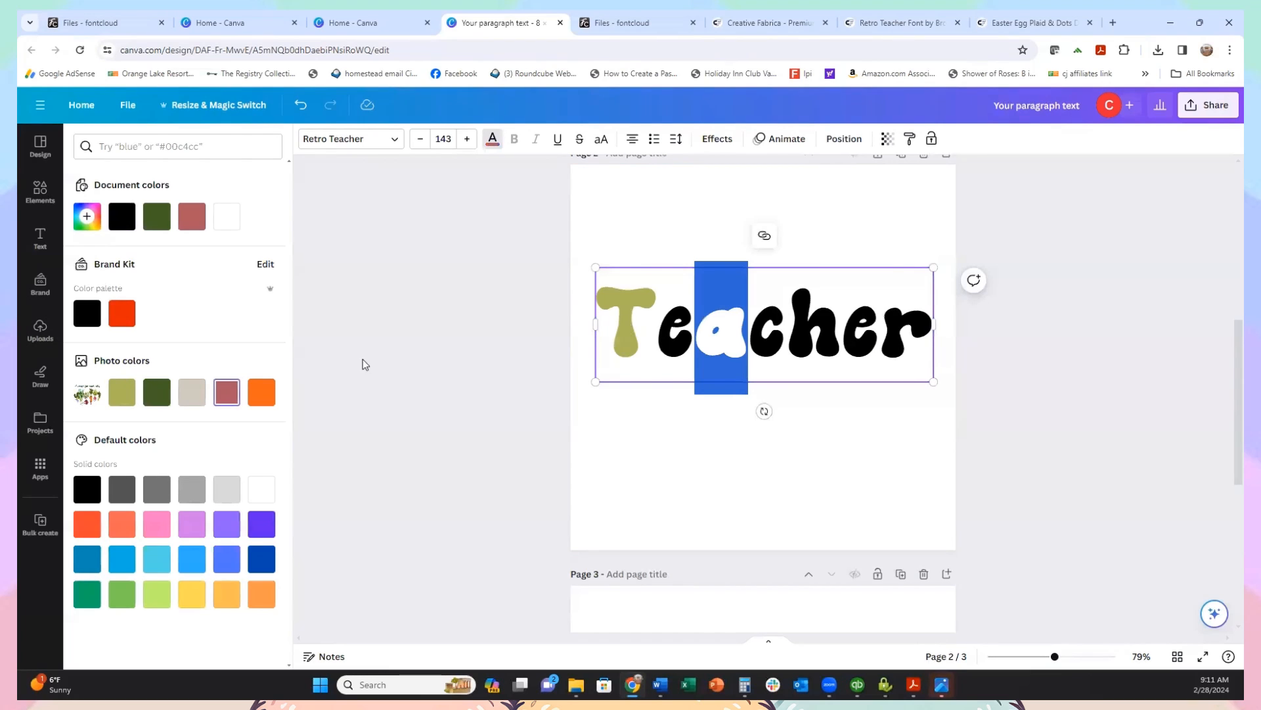
click(690, 329)
shift+click(670, 332)
click(262, 392)
Step: Color the "c" of "Teacher" olive green and the "h" orange using the photo colors
click(787, 328)
shift+click(749, 331)
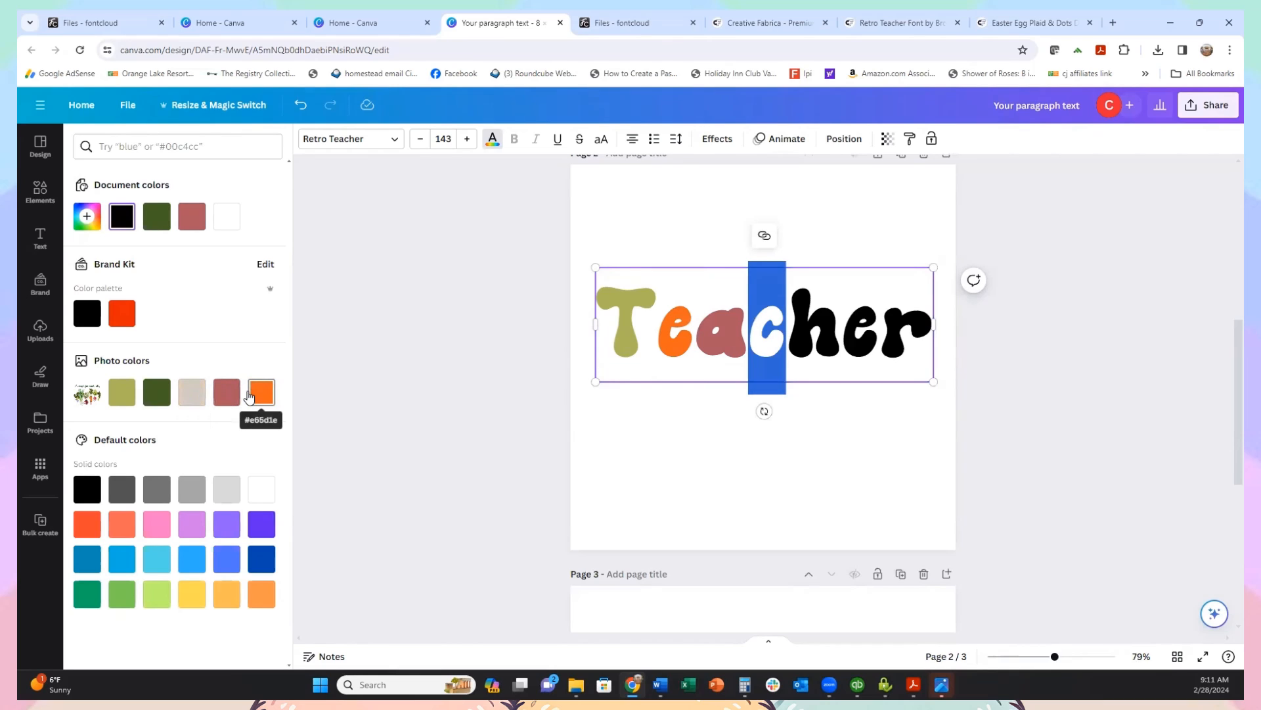
click(122, 393)
click(812, 319)
drag(840, 316, 811, 322)
click(260, 404)
Step: Color the second "e" of "Teacher" muted red and the "r" dark green using the photo colors
click(882, 321)
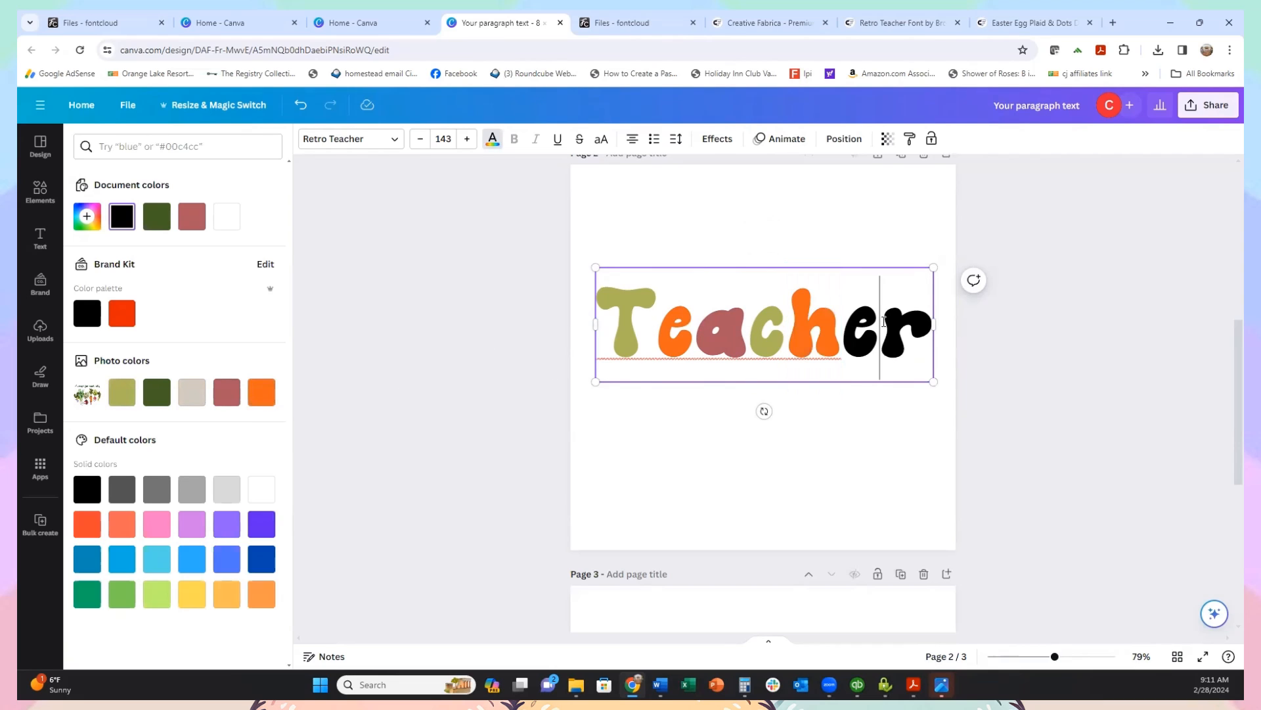
drag(881, 321, 841, 322)
click(236, 401)
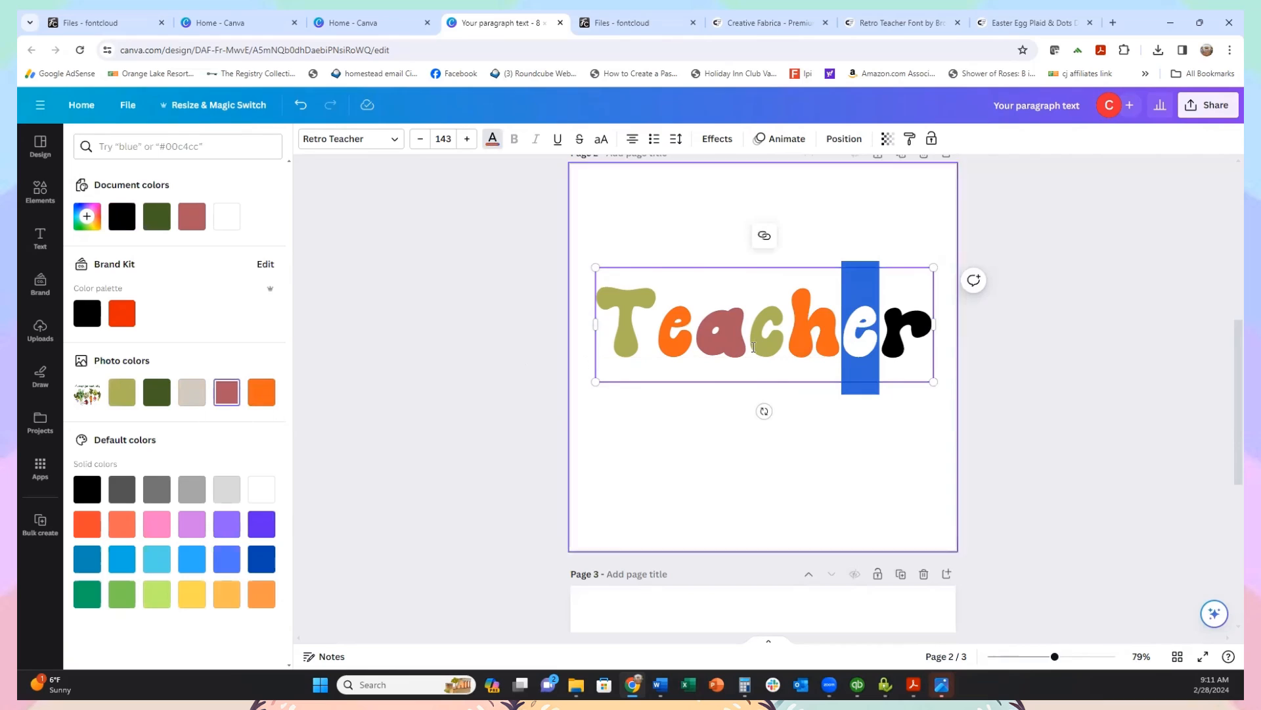
click(929, 326)
drag(929, 327, 894, 332)
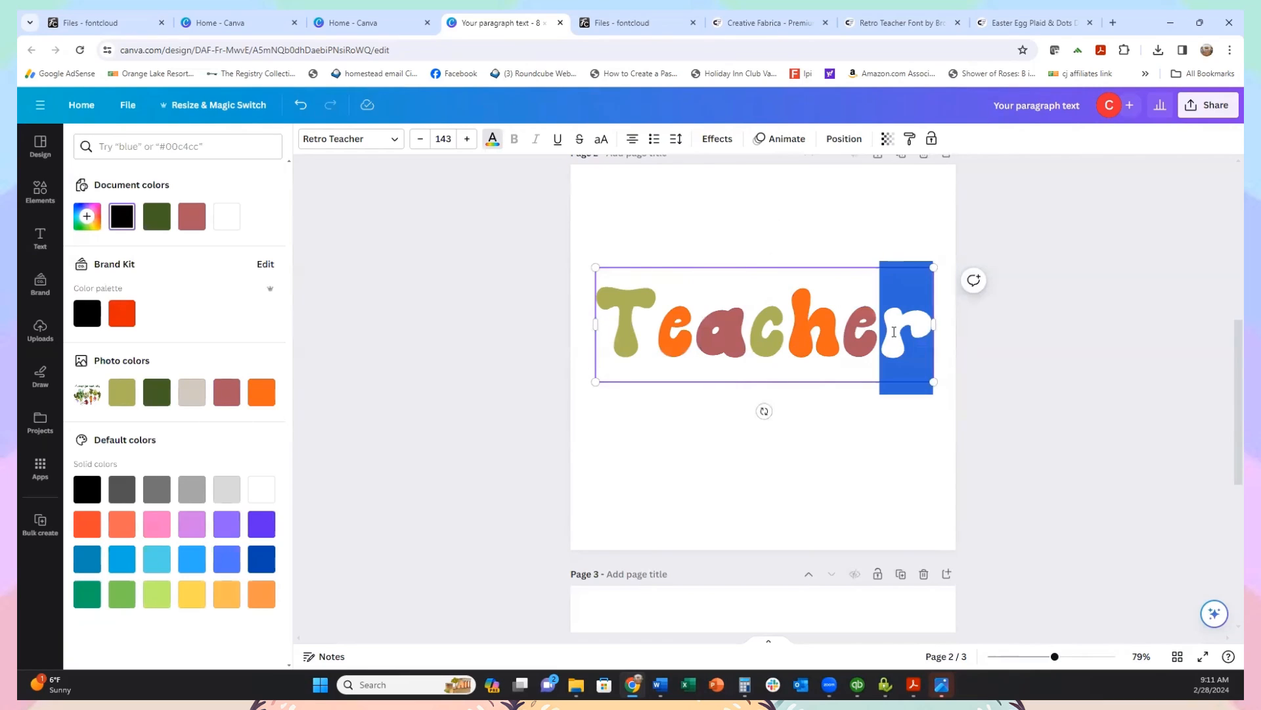
click(166, 404)
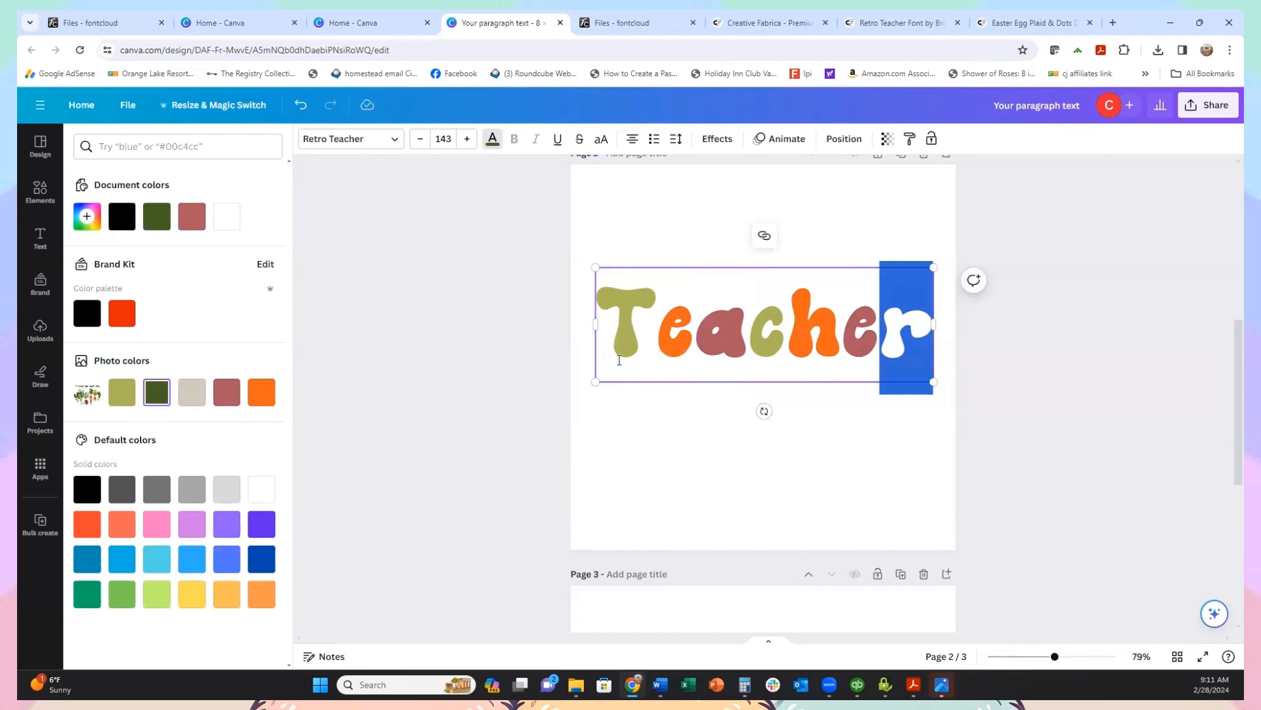
Step: Recolor the "c" of "Teacher" dark green and the "r" olive green using the photo colors
click(782, 328)
drag(783, 328, 748, 328)
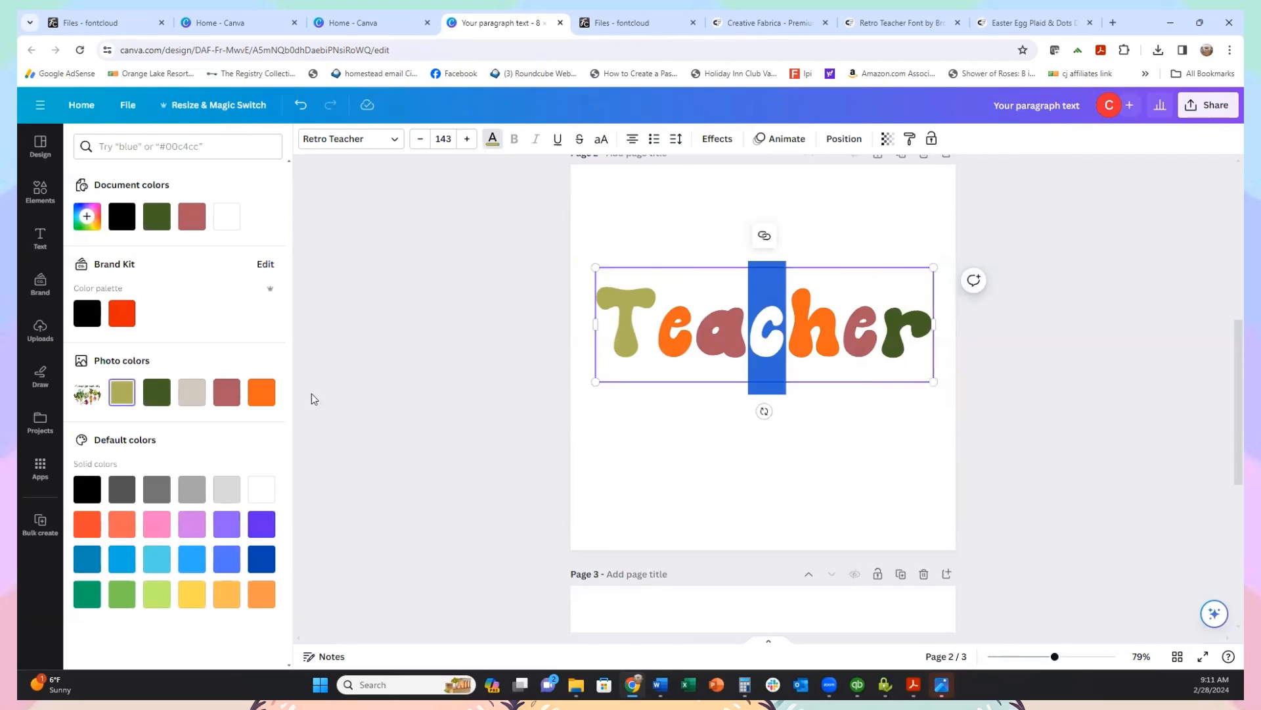
click(912, 318)
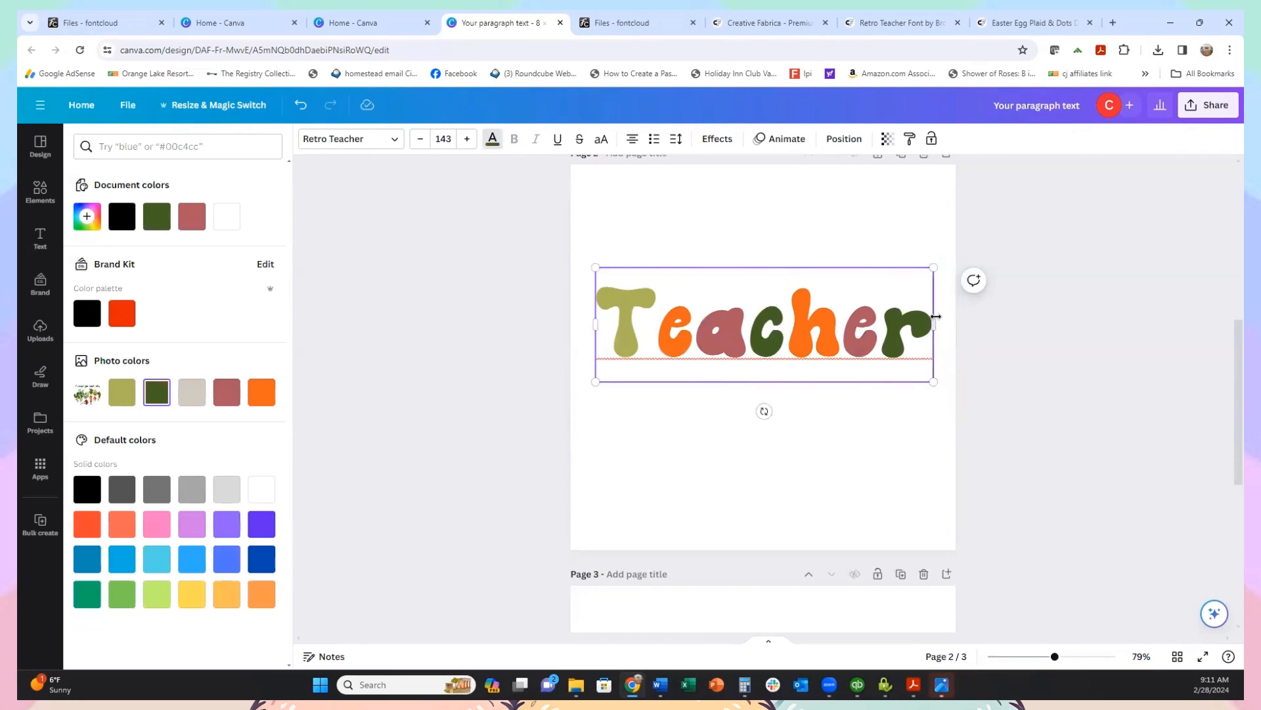
double_click(911, 326)
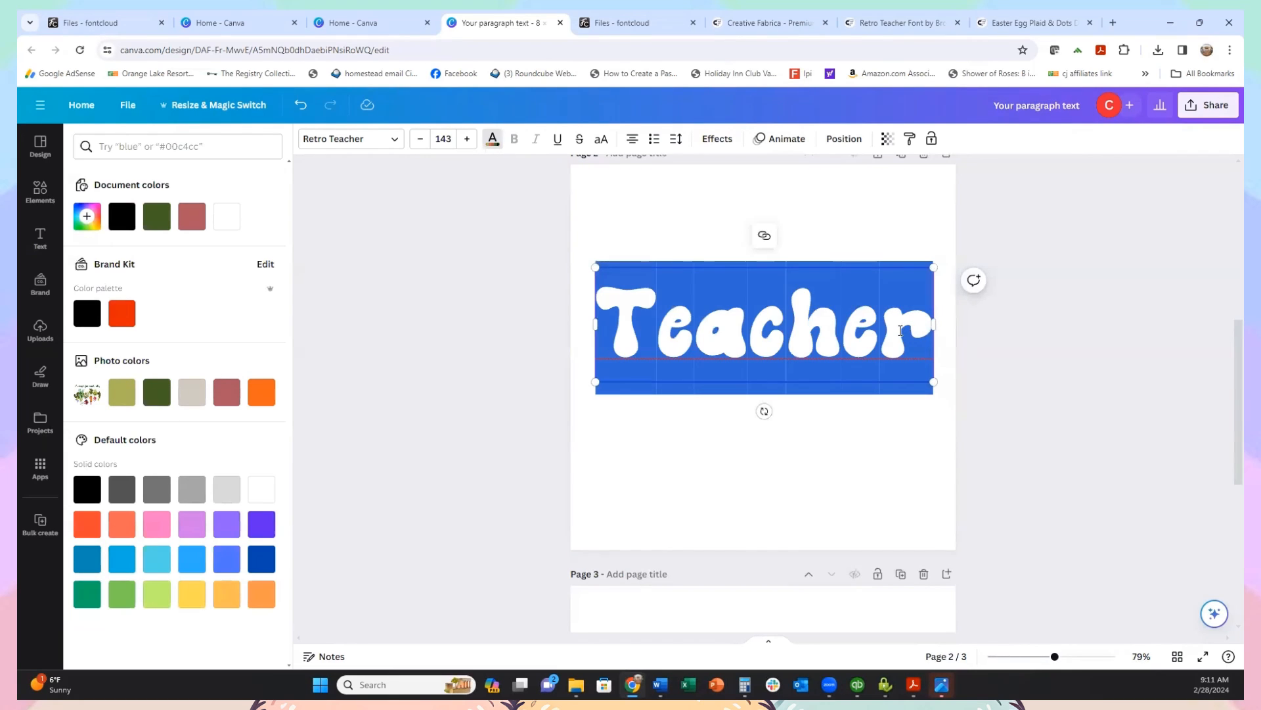
drag(886, 332, 911, 327)
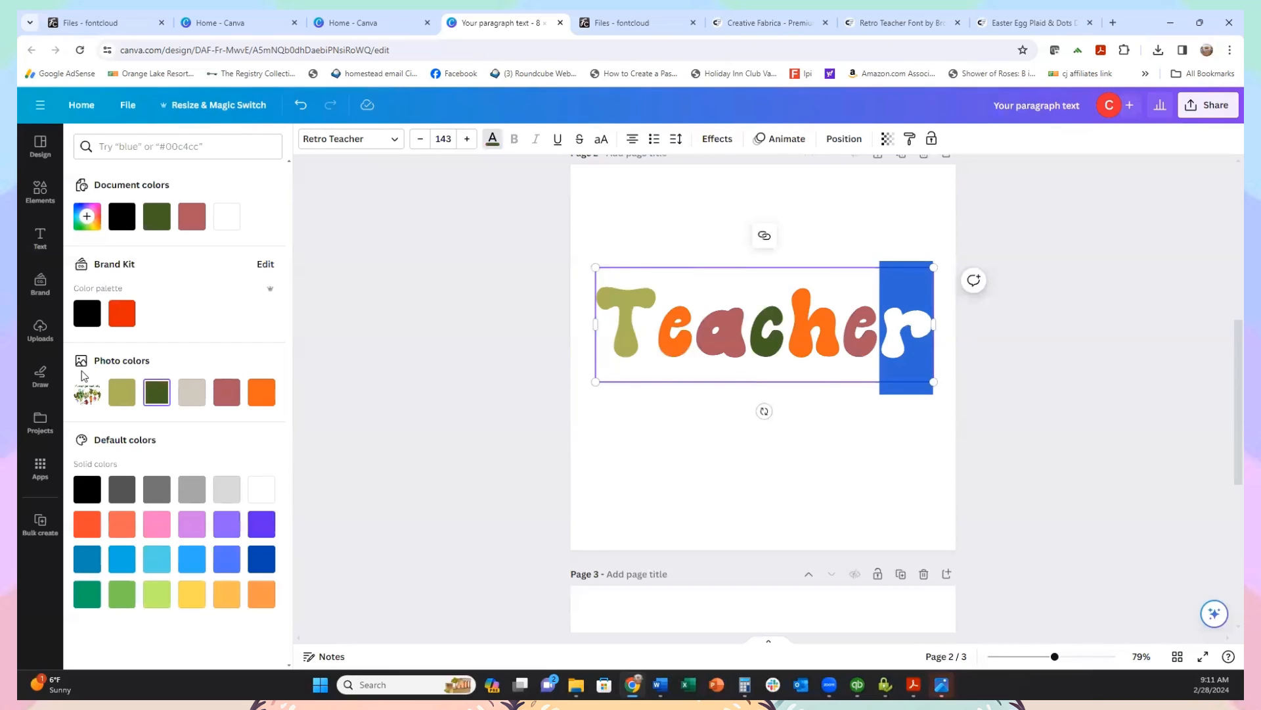
click(129, 401)
click(682, 446)
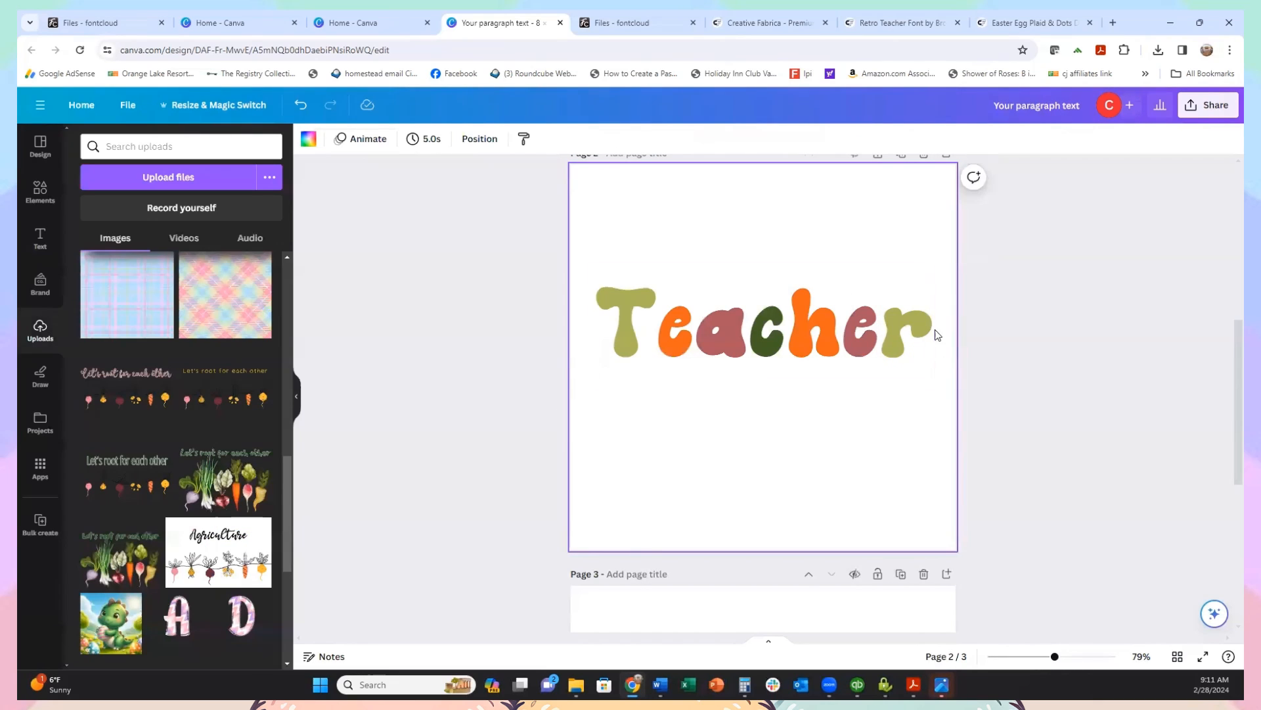
Step: Download all three pages as PNG at size 1.375 with a transparent background
scroll(896, 408, down, 4)
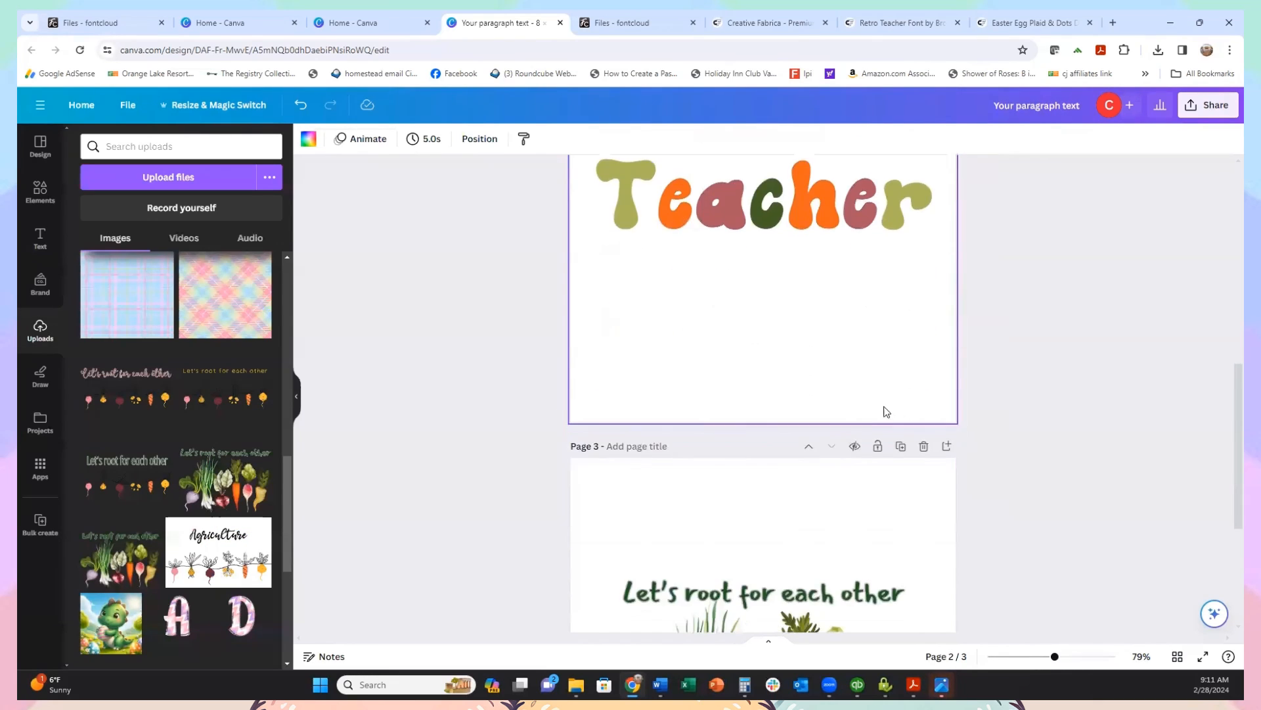
scroll(762, 424, up, 2)
scroll(762, 422, up, 3)
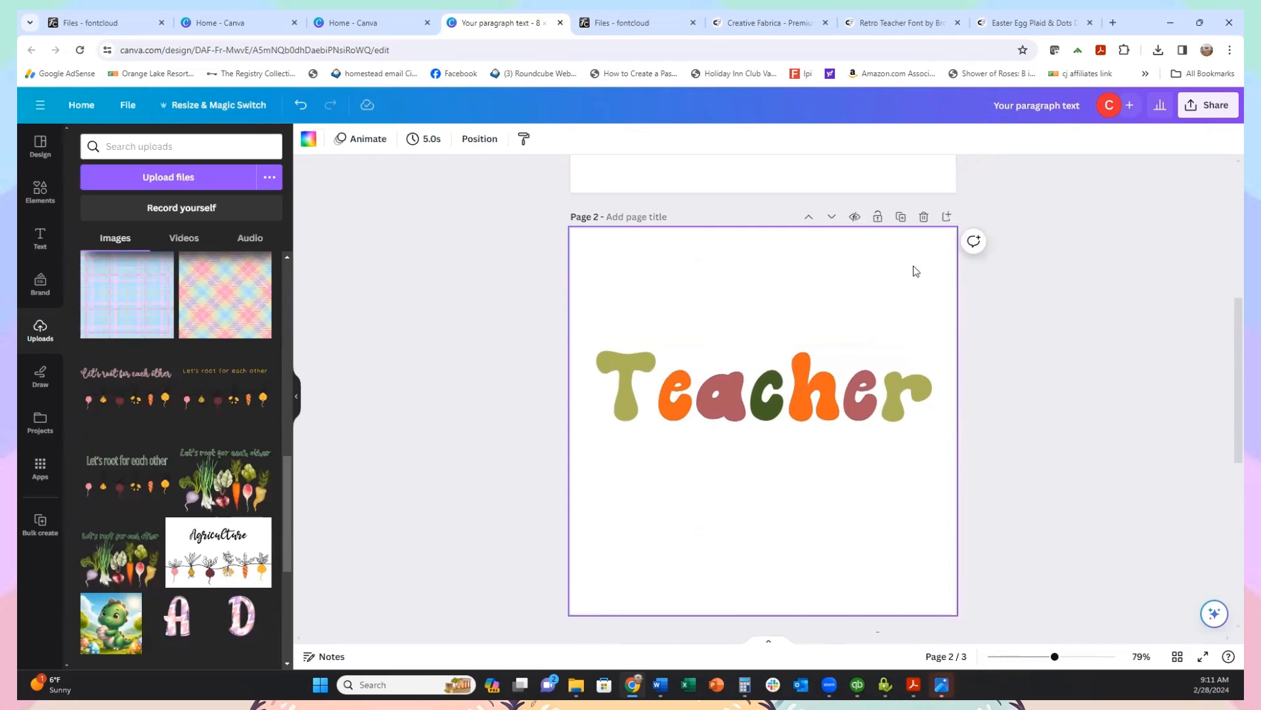
click(1206, 105)
click(1018, 429)
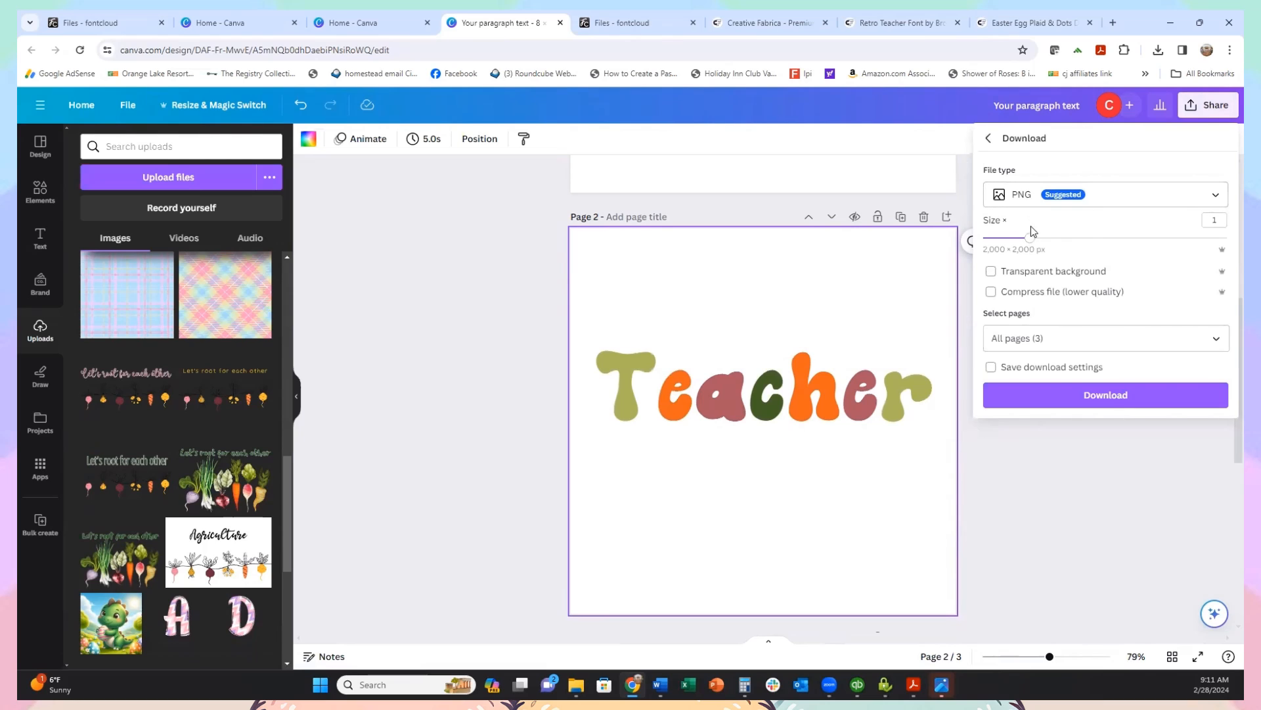
drag(1030, 238, 1066, 240)
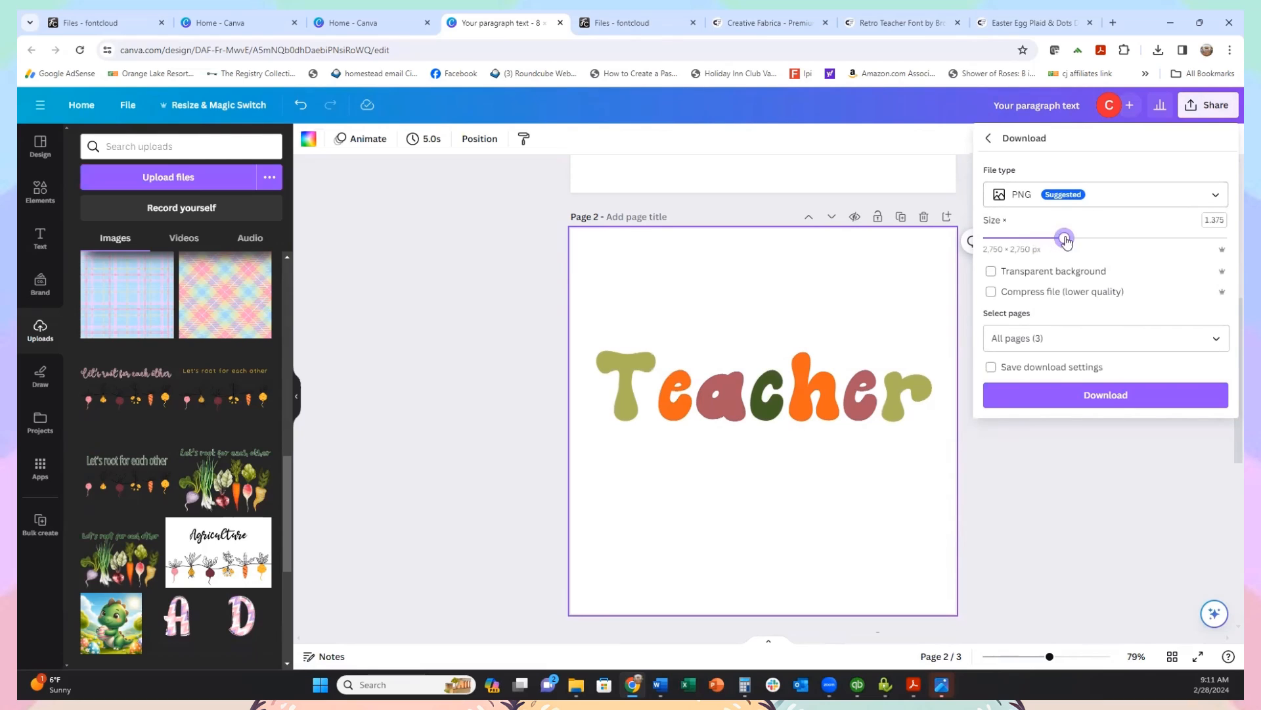
click(991, 274)
click(1088, 398)
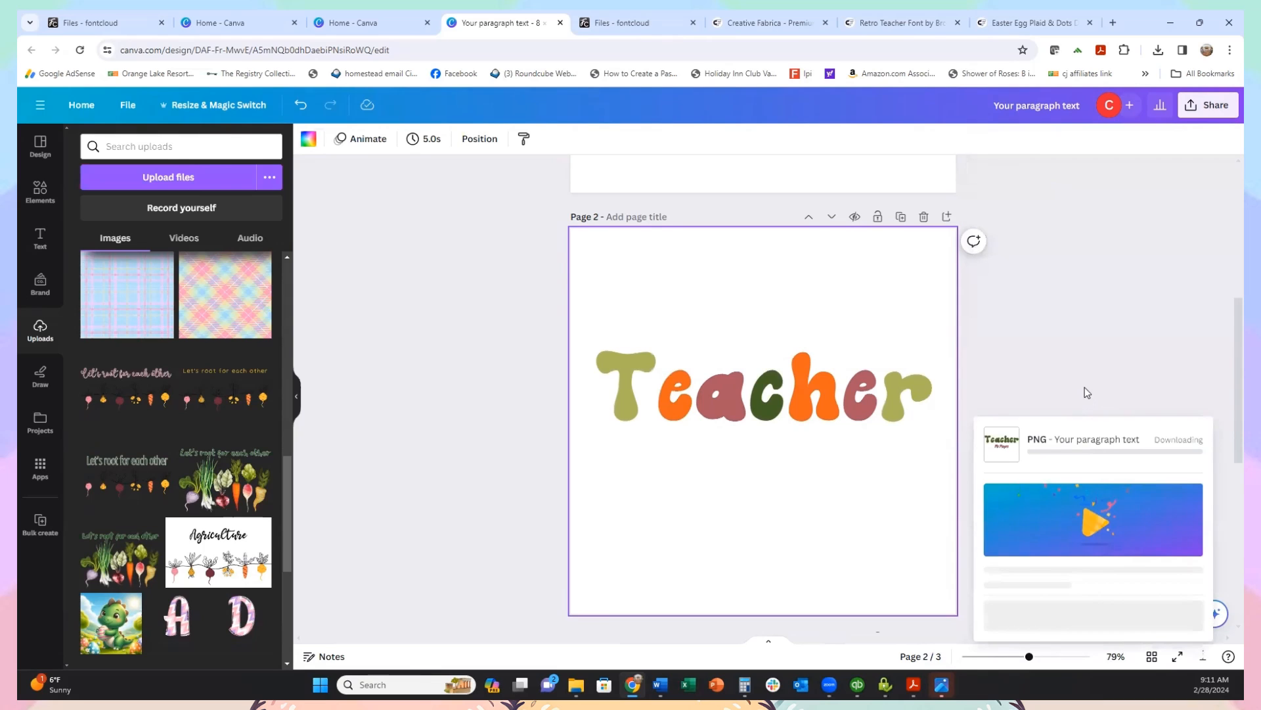
Step: Add a blank fourth page after the vegetable image page
scroll(952, 338, down, 1)
scroll(786, 529, down, 6)
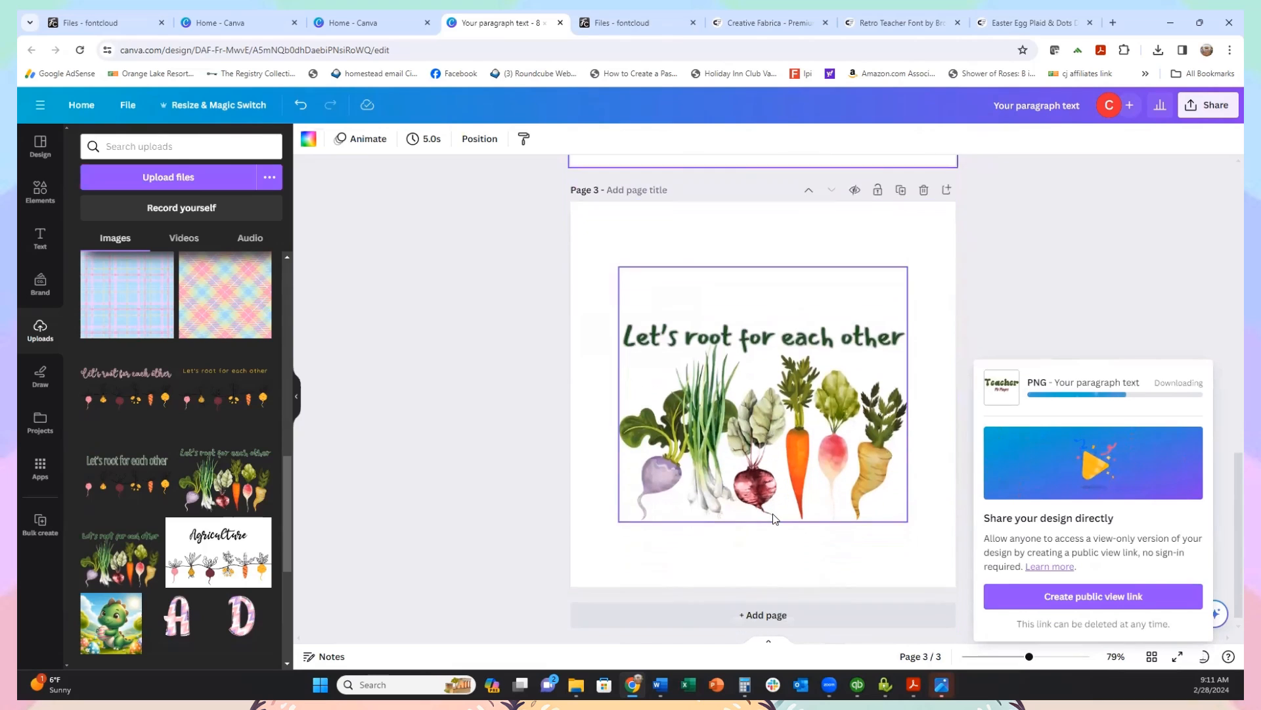
click(790, 609)
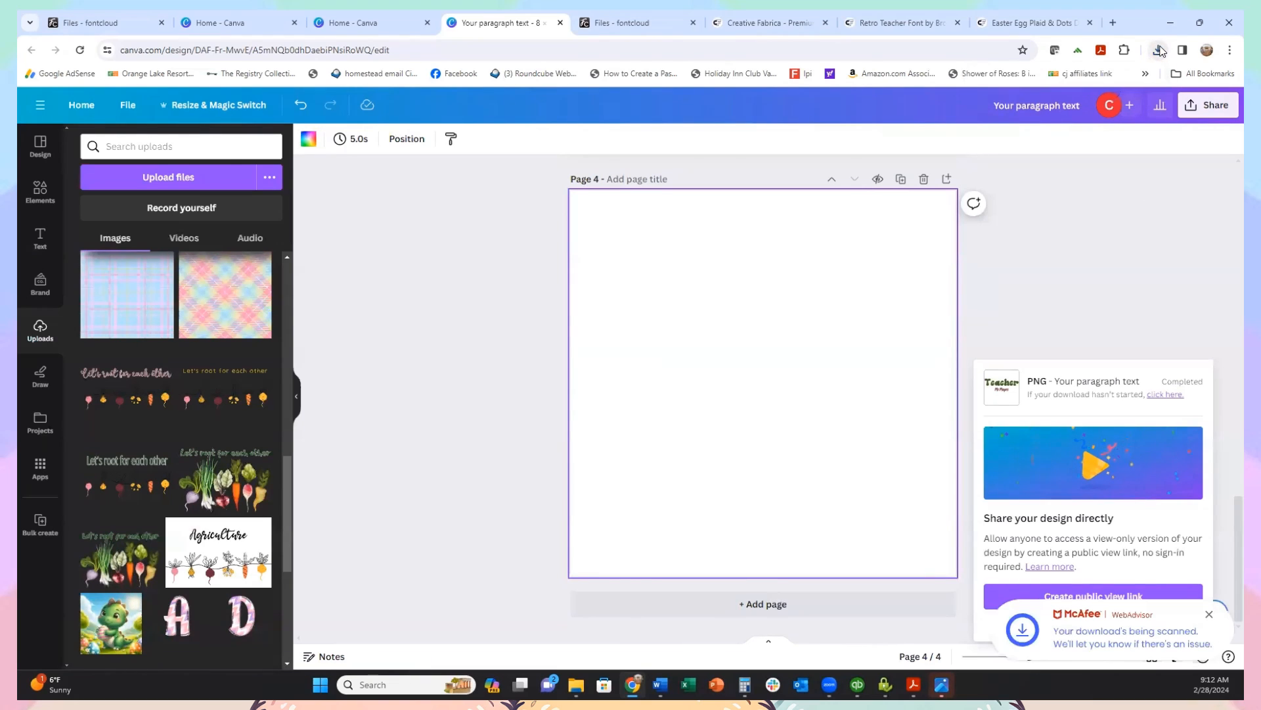
Step: Open the downloaded "Your paragraph text (2).zip" from the browser's recent downloads
click(1158, 51)
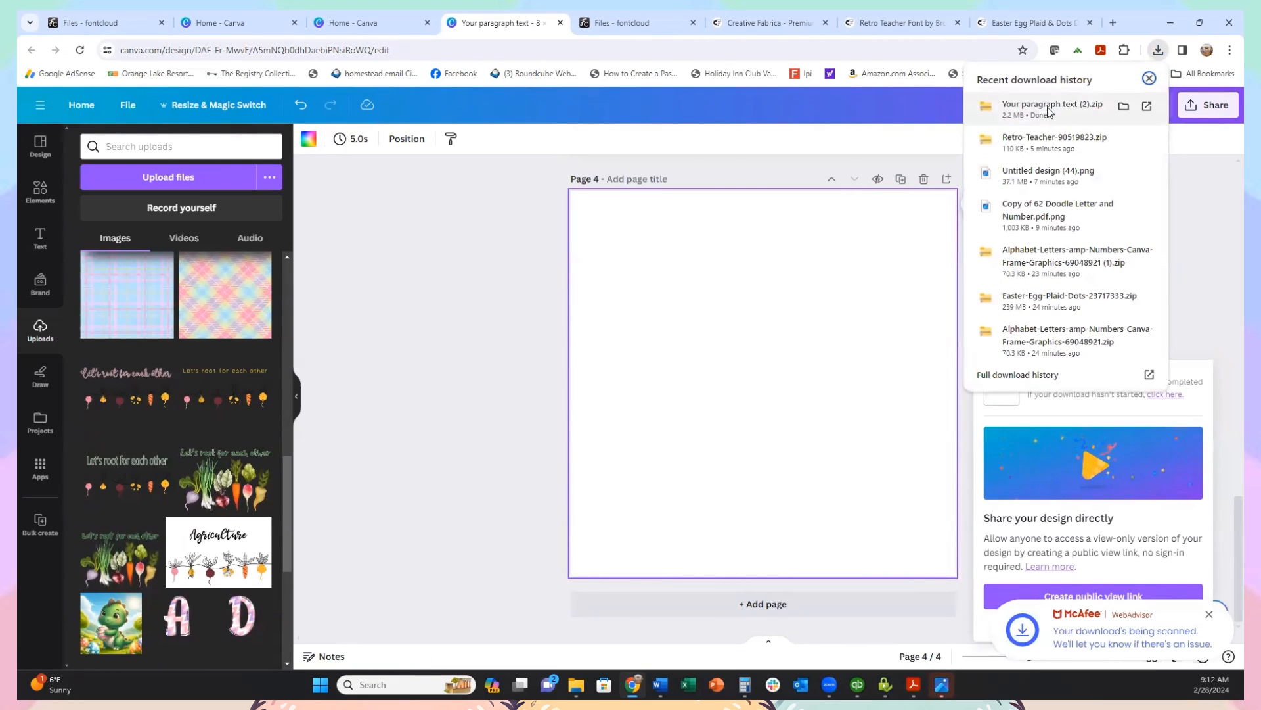
click(1166, 52)
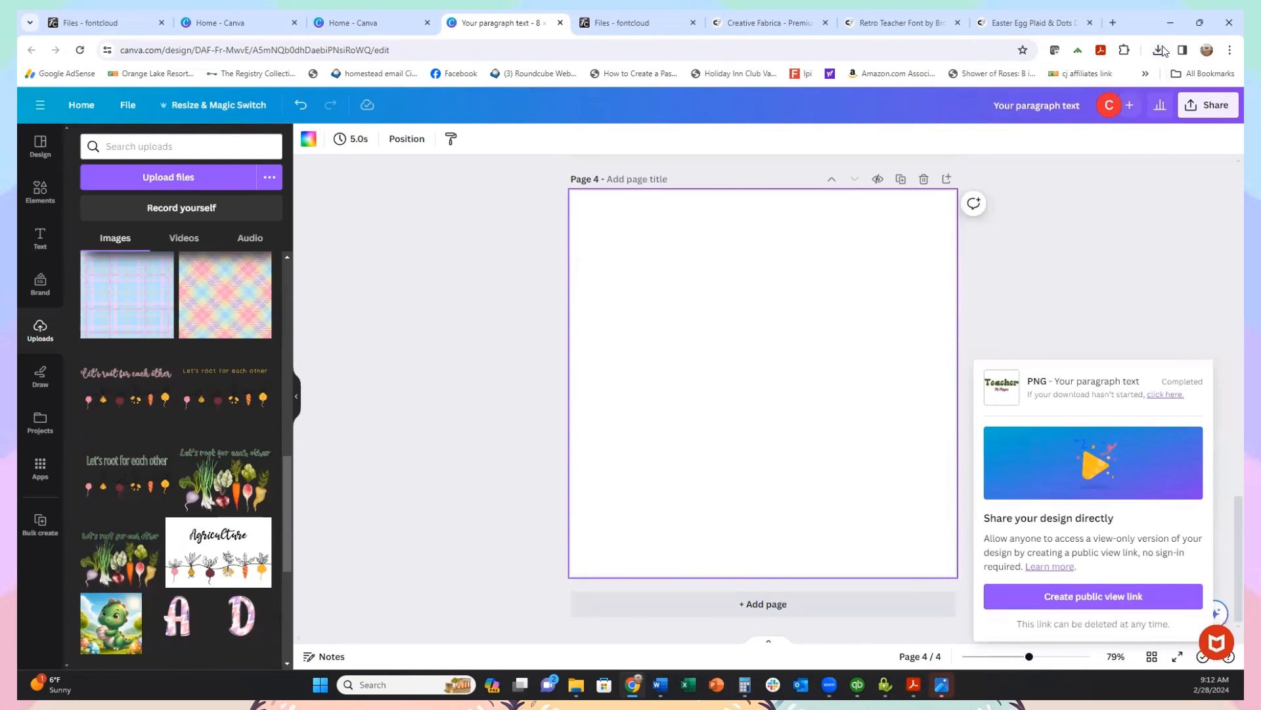
click(1157, 52)
click(1052, 105)
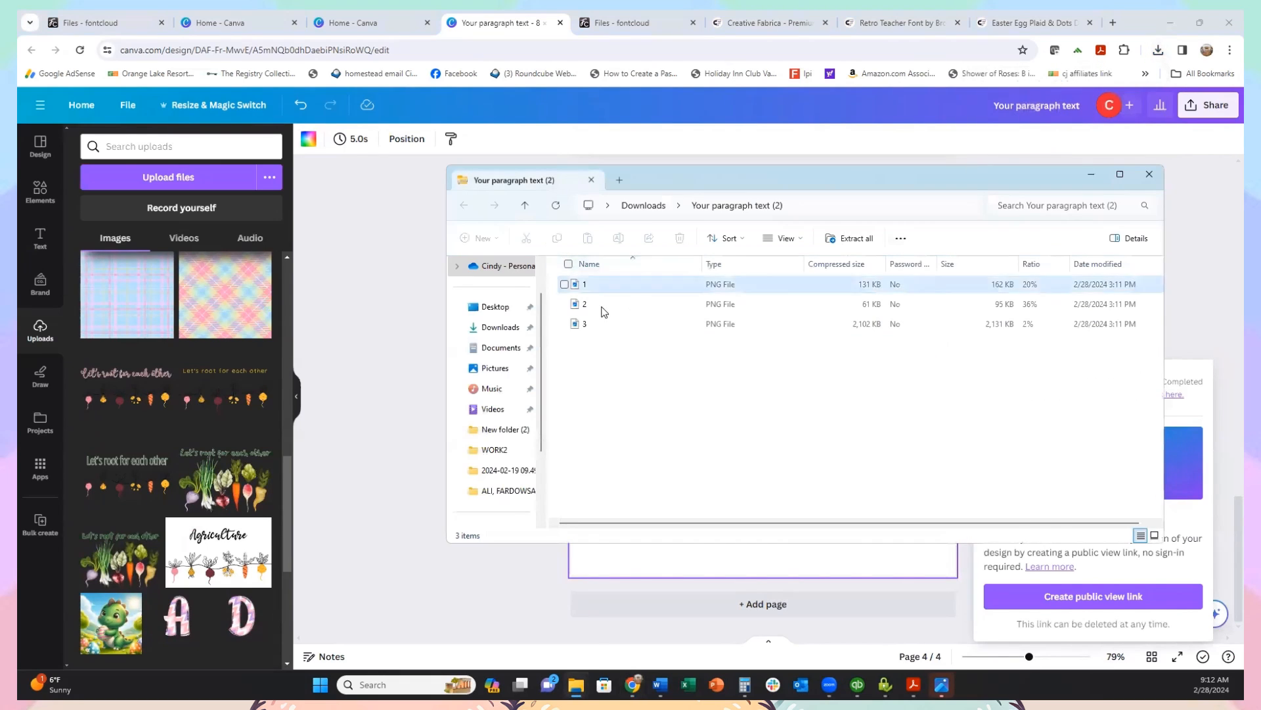
Step: Extract all PNG files from the zip archive and close both folder windows
click(858, 241)
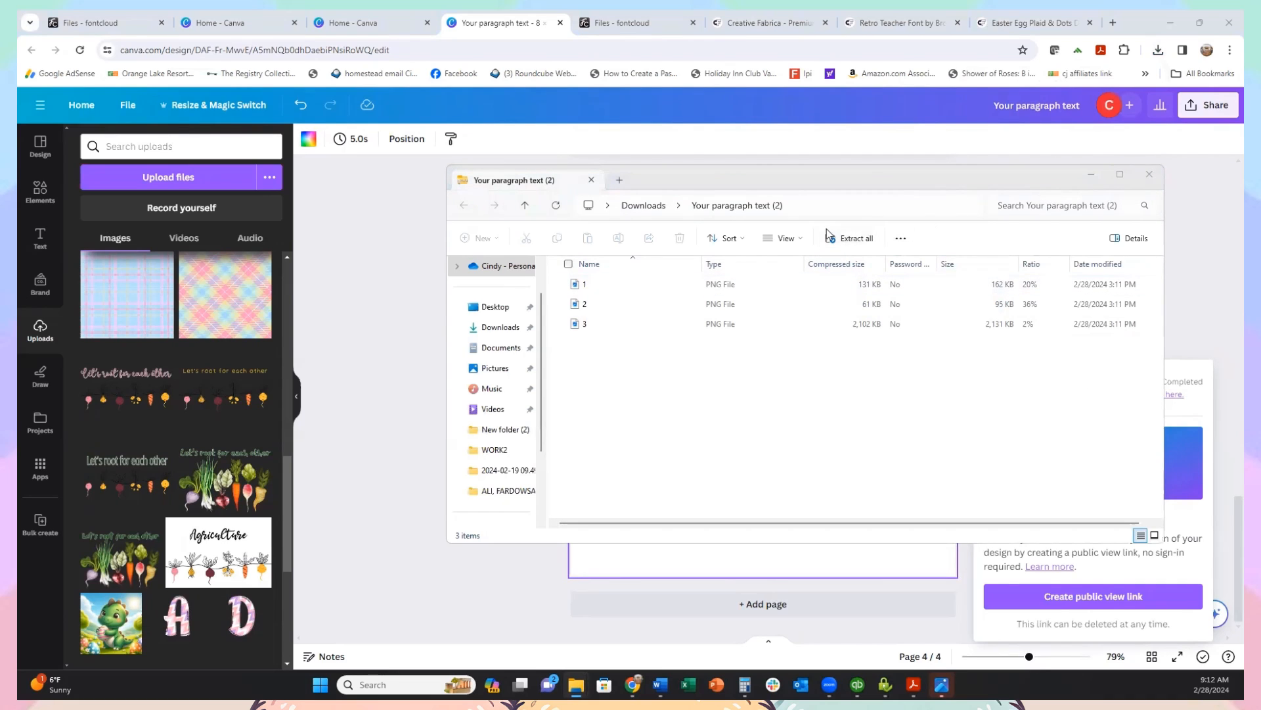
click(862, 248)
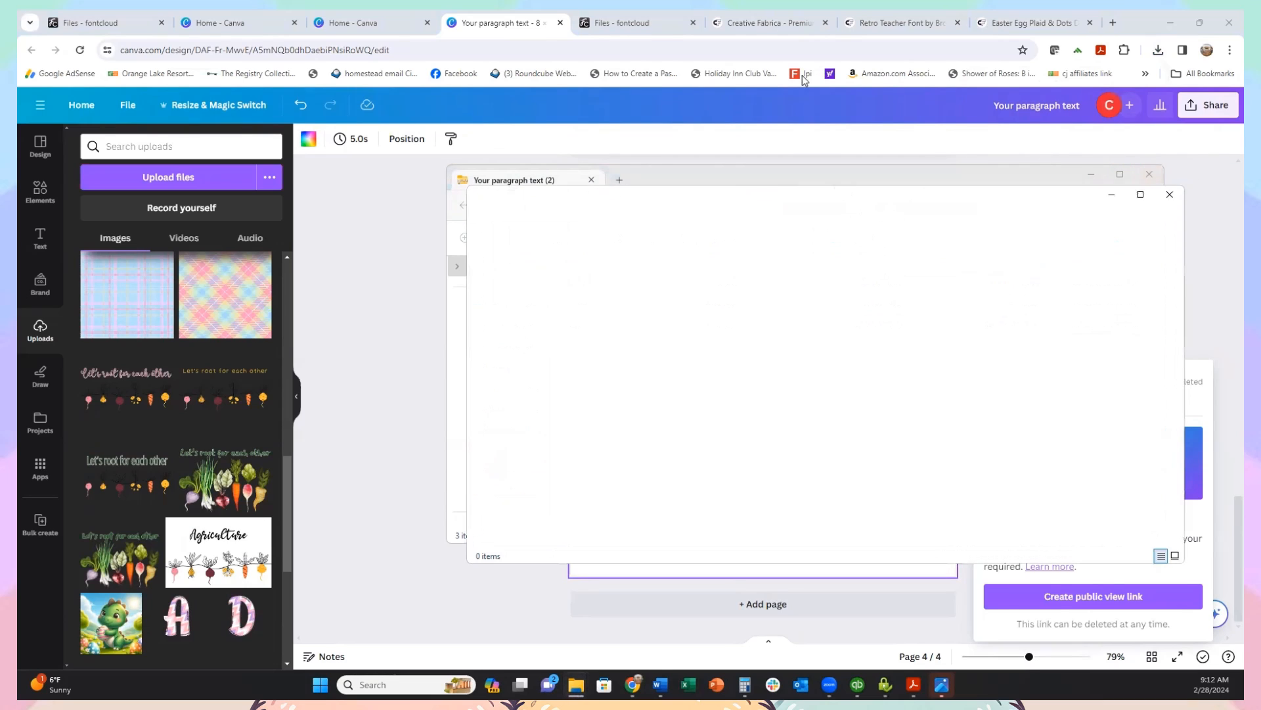
click(1173, 200)
click(1149, 174)
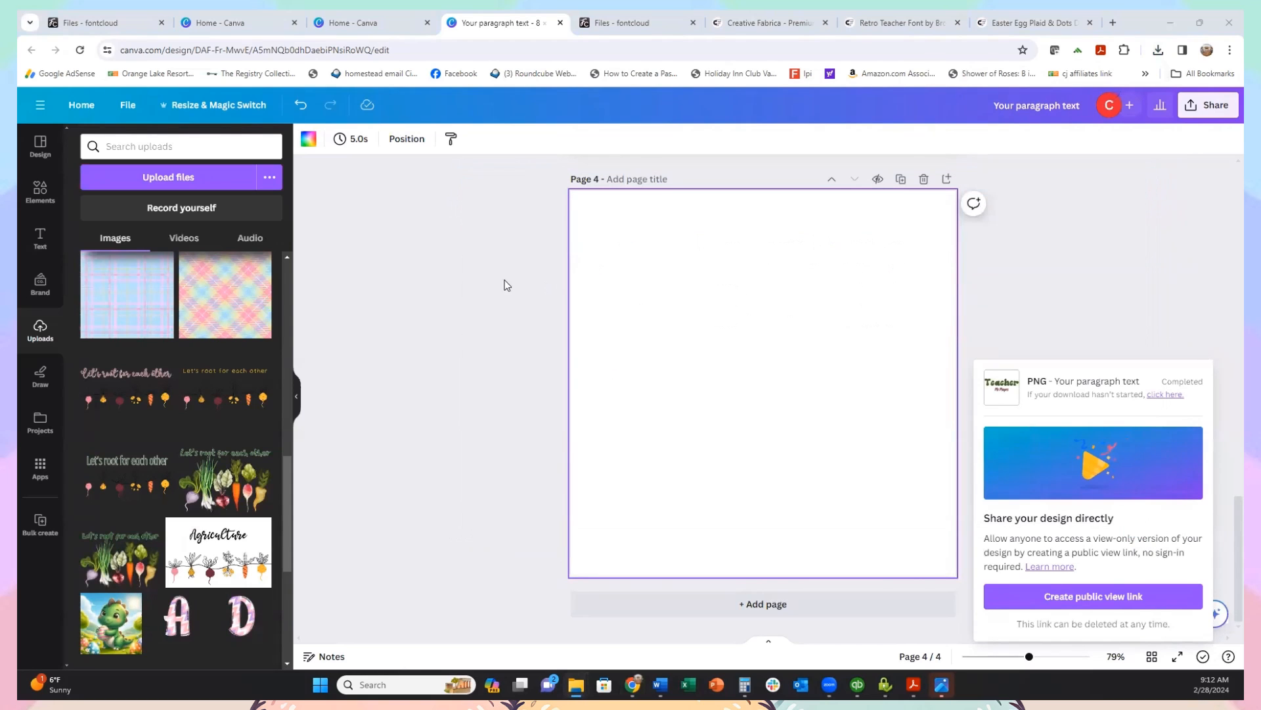
click(40, 335)
click(148, 176)
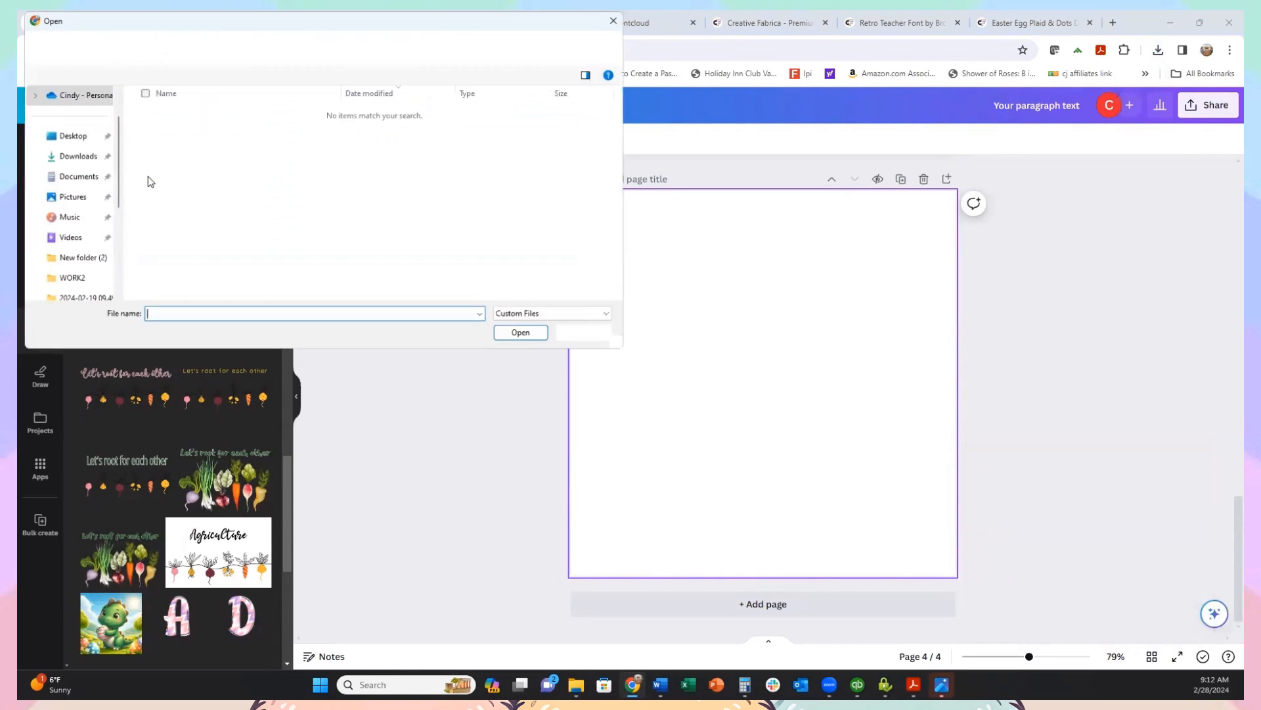
click(75, 158)
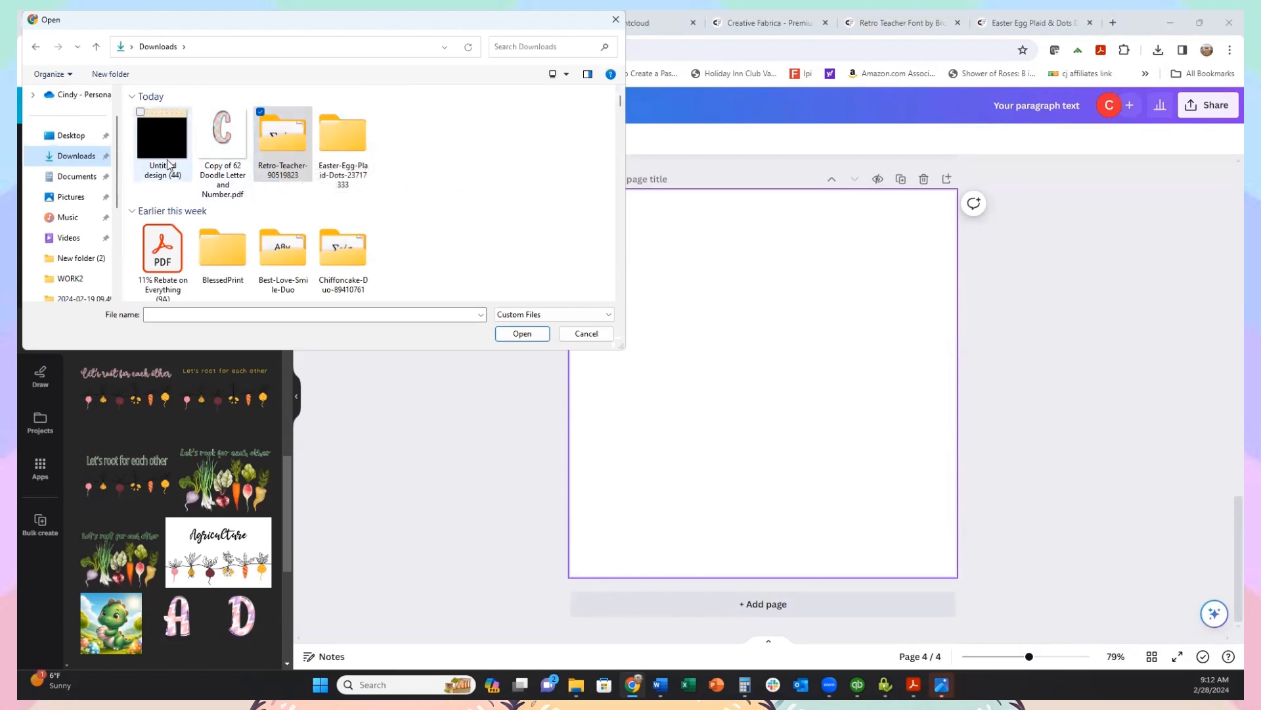
click(616, 19)
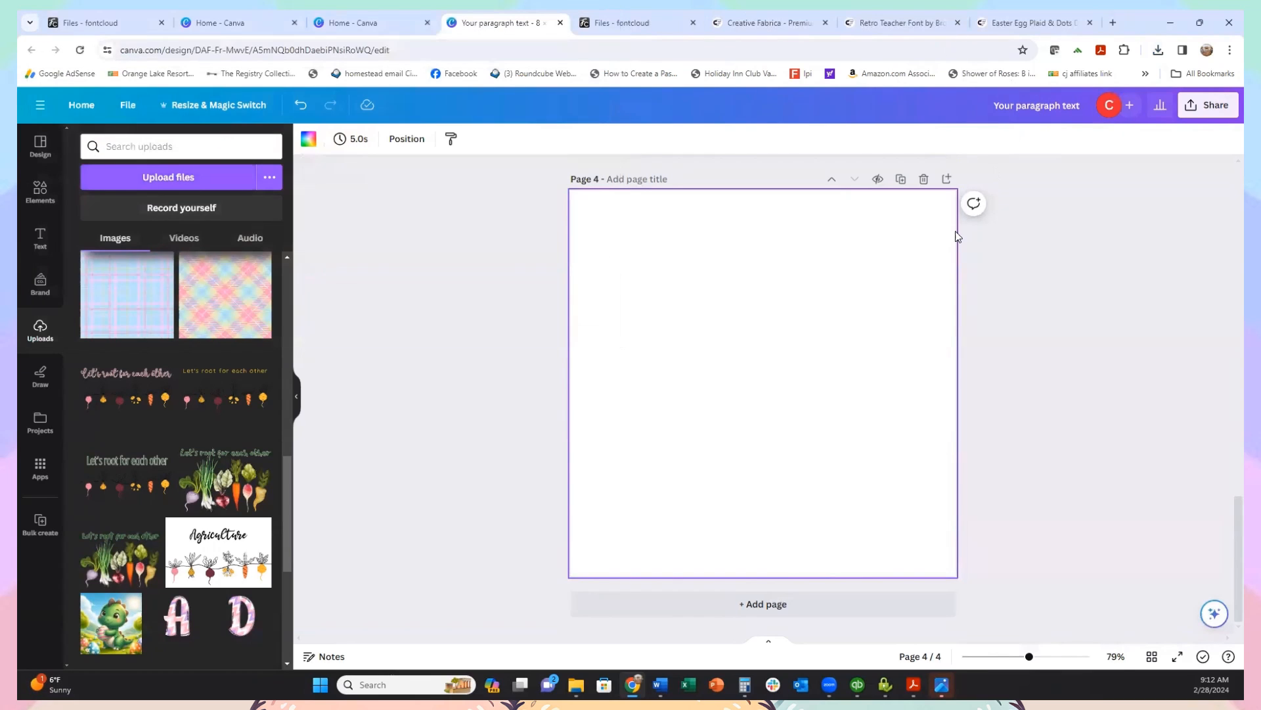
Step: Download only page 2 with the multicolored "Teacher" text as PNG at size 1.5 with a transparent background
scroll(759, 309, up, 8)
scroll(755, 293, up, 4)
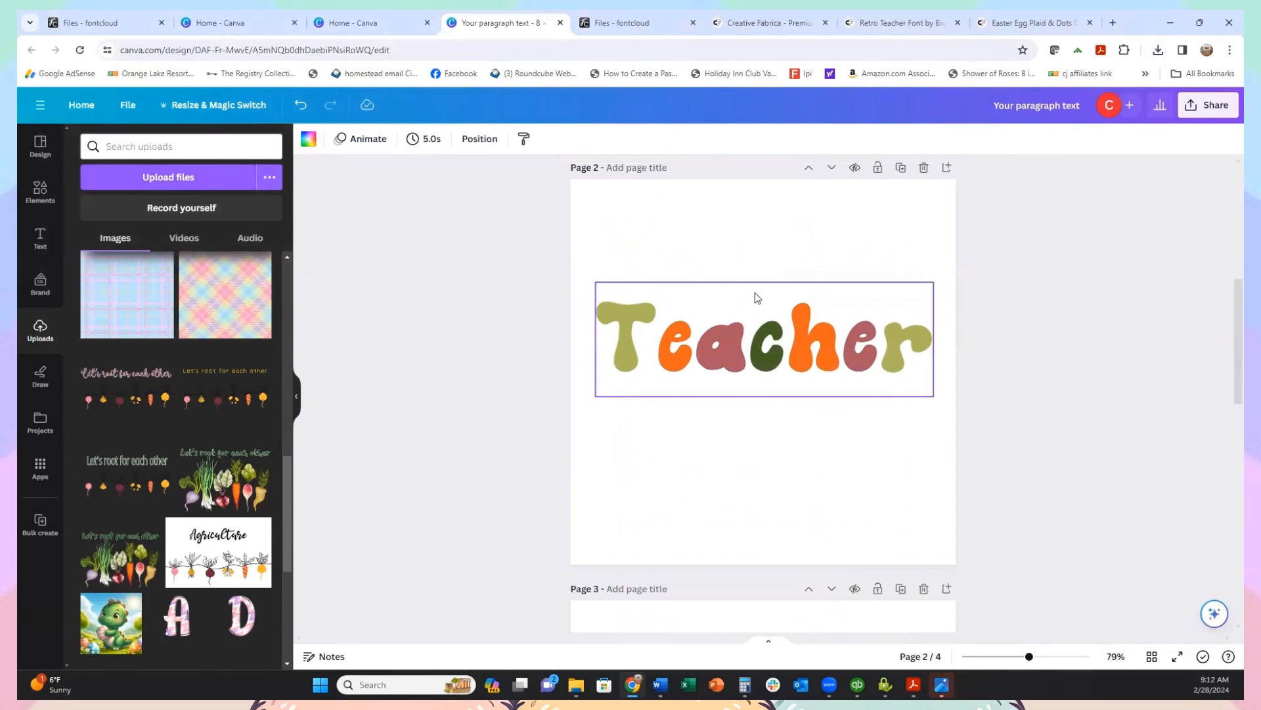
click(1209, 115)
click(1027, 426)
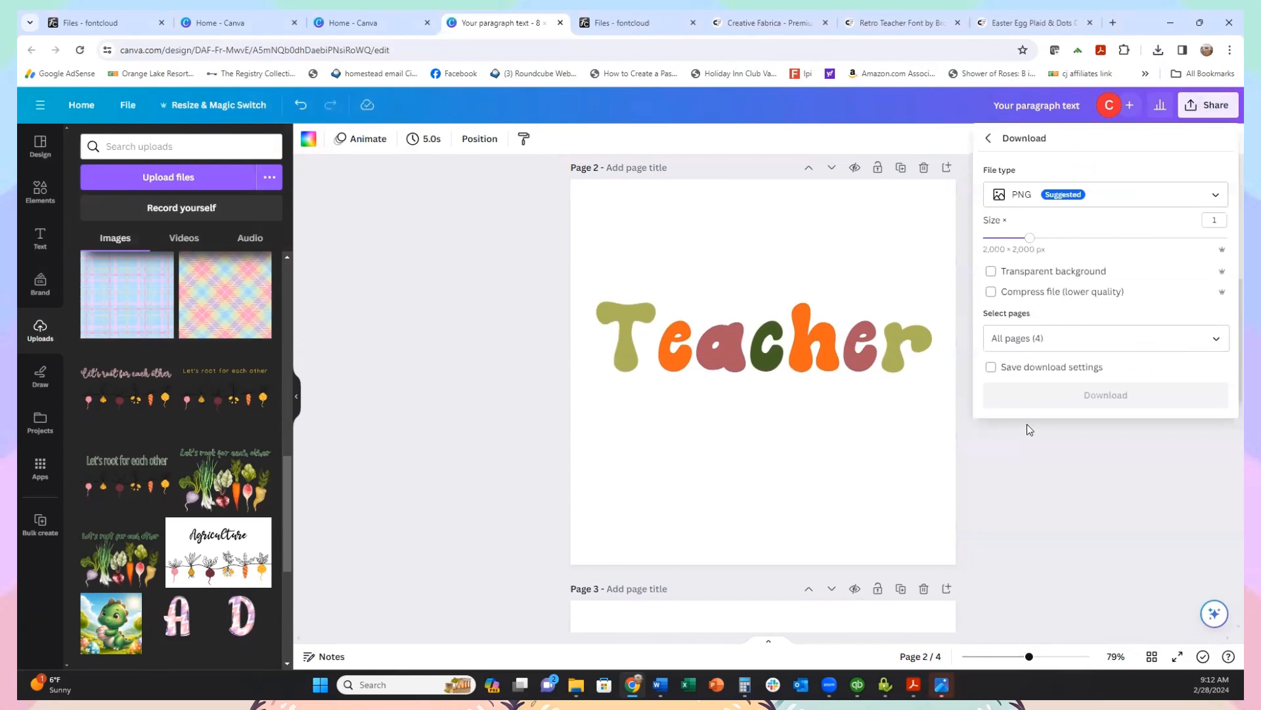
click(1081, 239)
click(991, 272)
click(1082, 339)
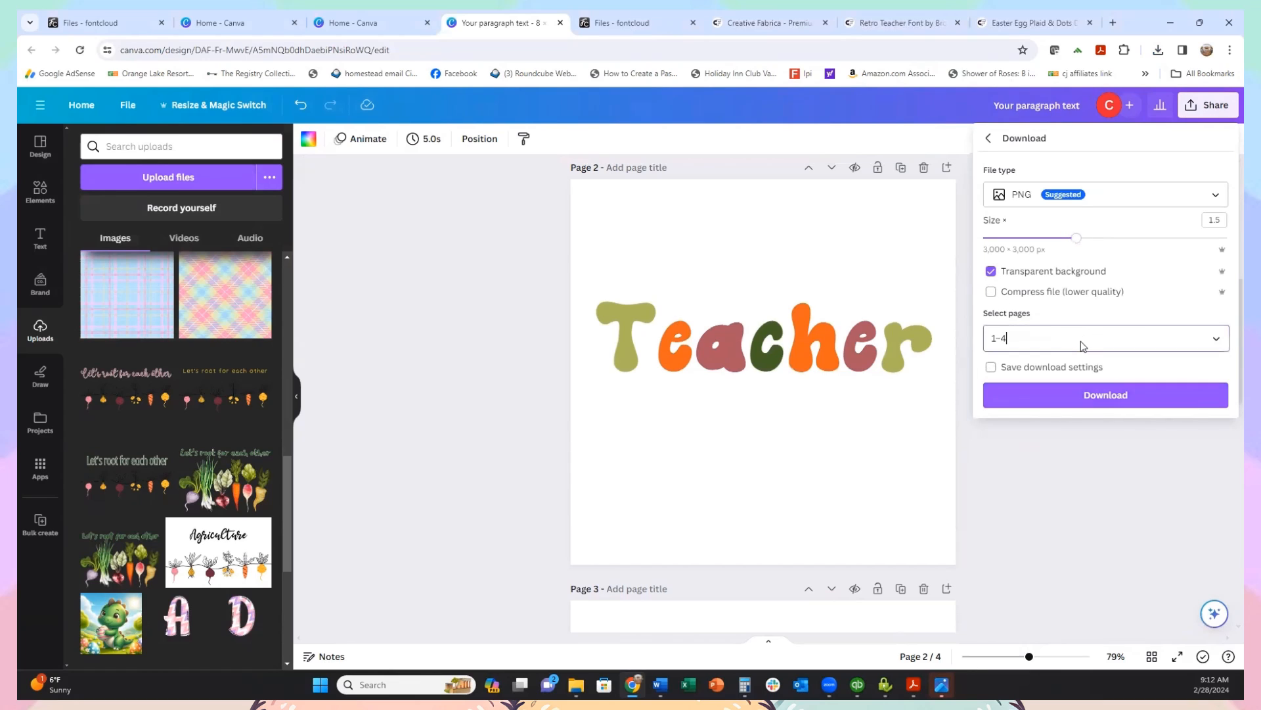
click(1207, 377)
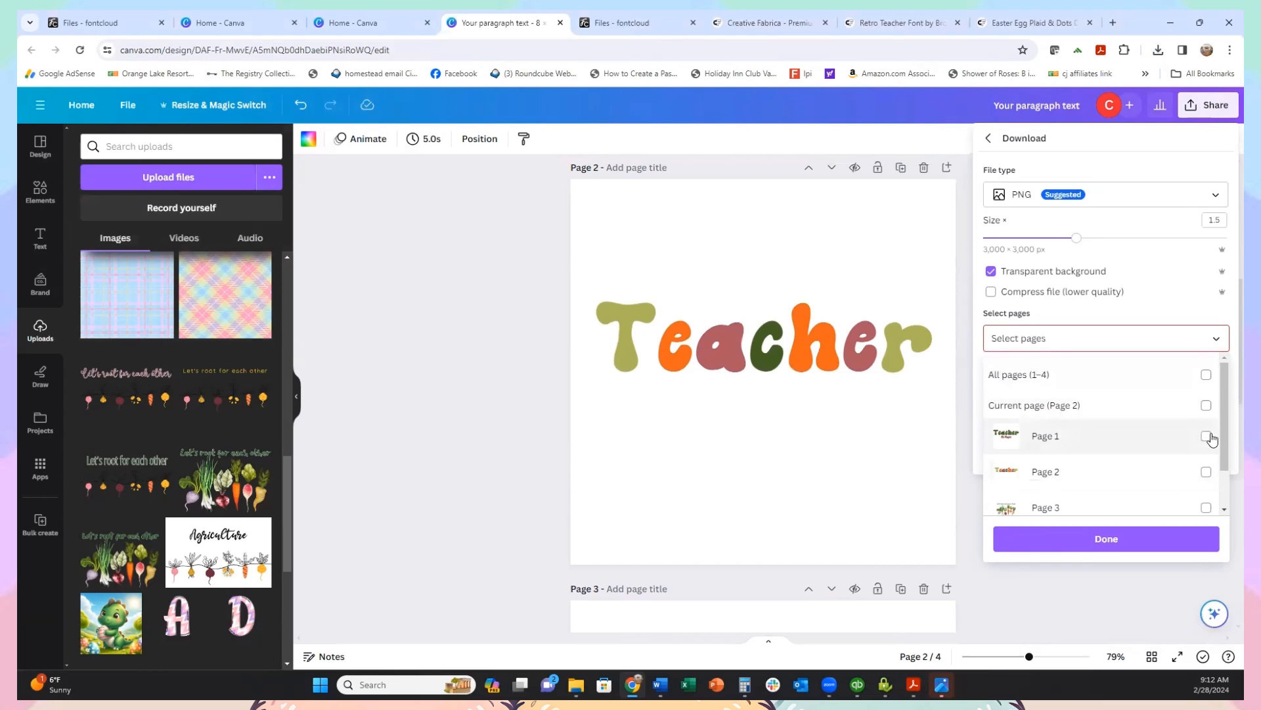
click(1206, 471)
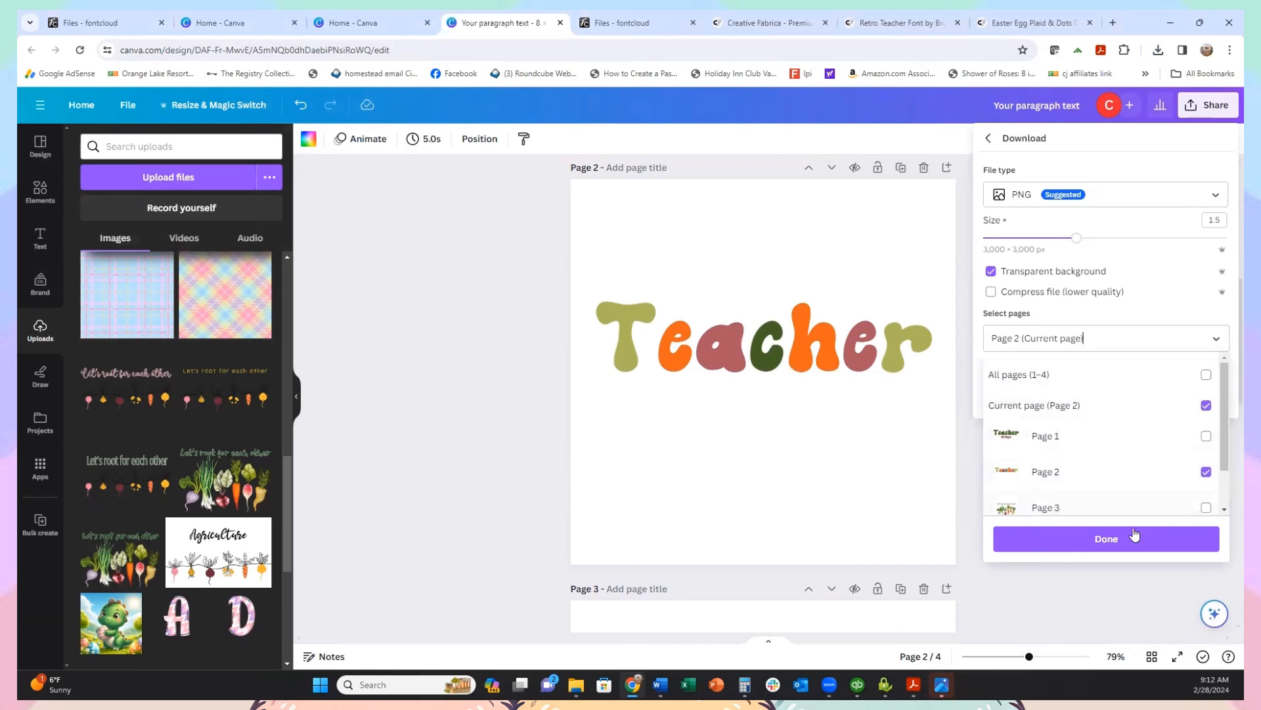
click(1120, 540)
click(1059, 402)
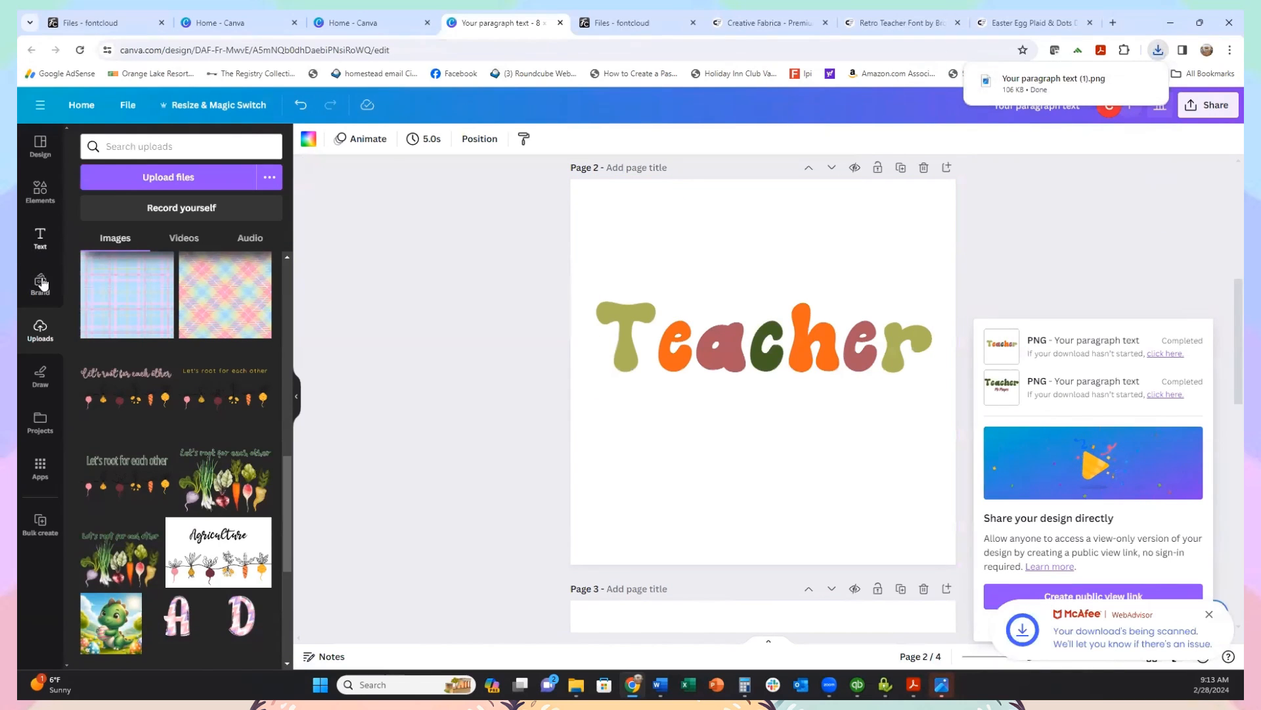
Step: Upload the "Your paragraph text (1)" PNG from the Downloads folder
click(156, 185)
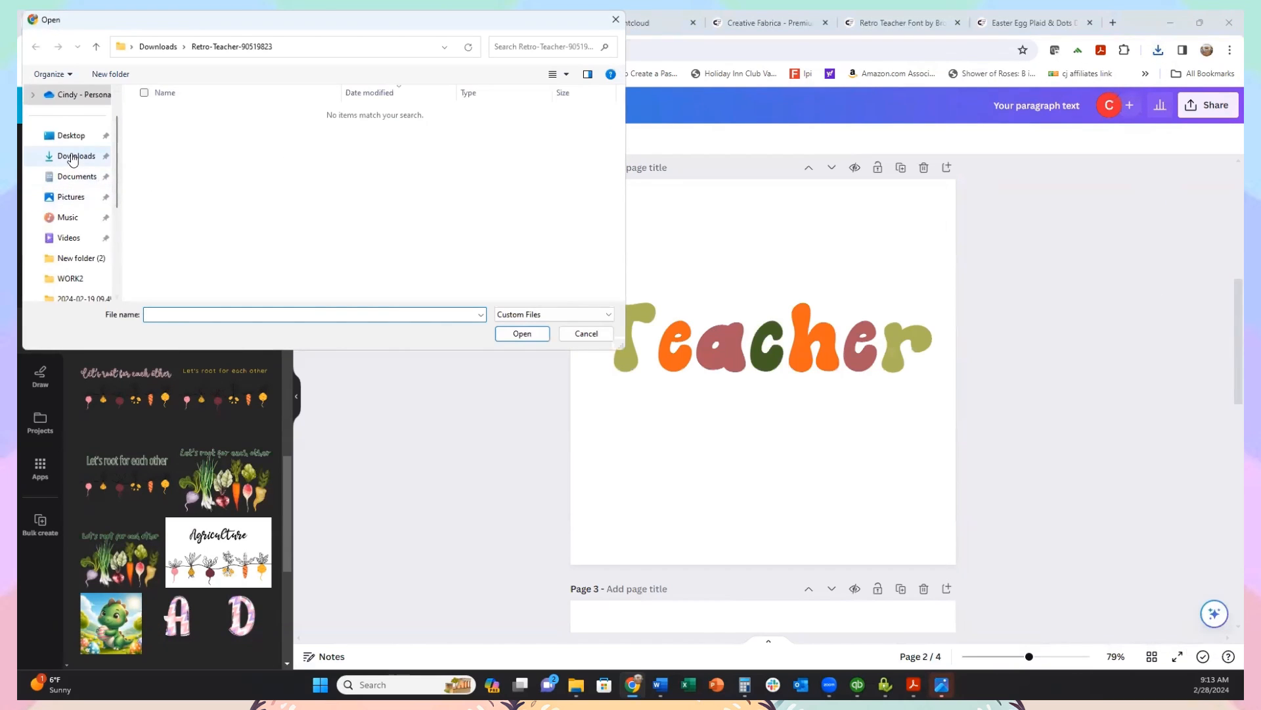
click(73, 157)
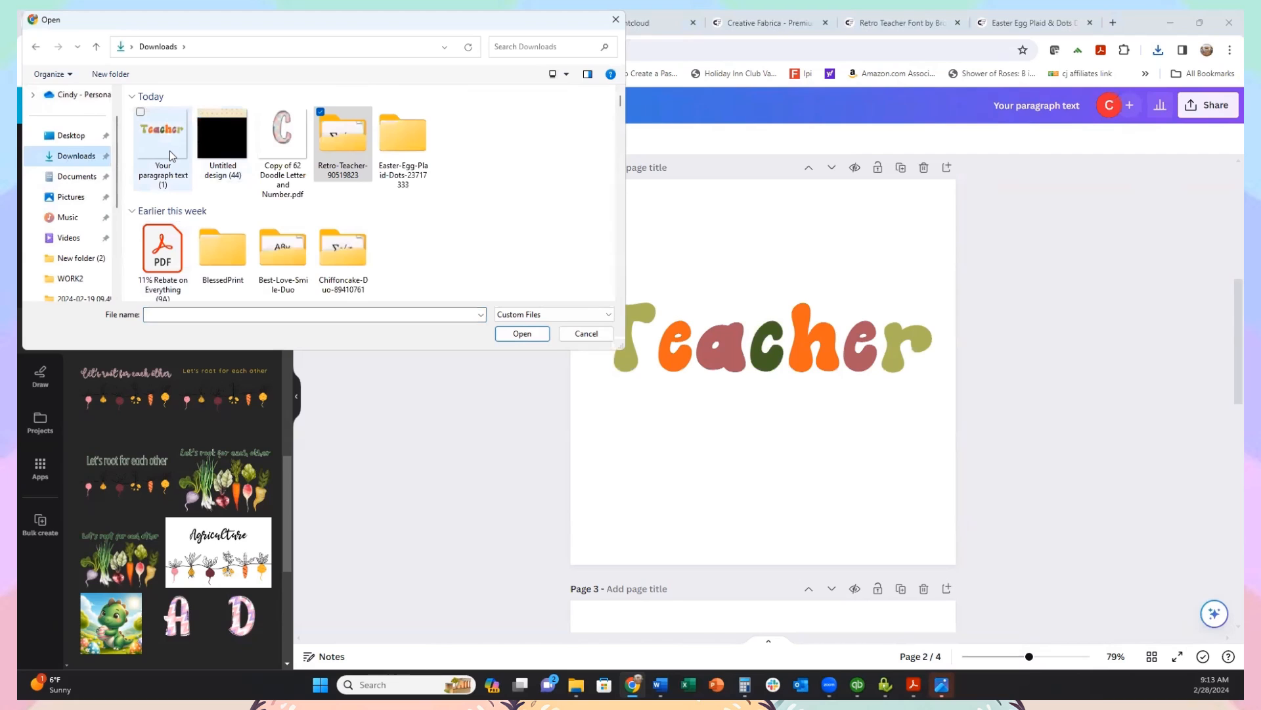
click(169, 151)
click(522, 334)
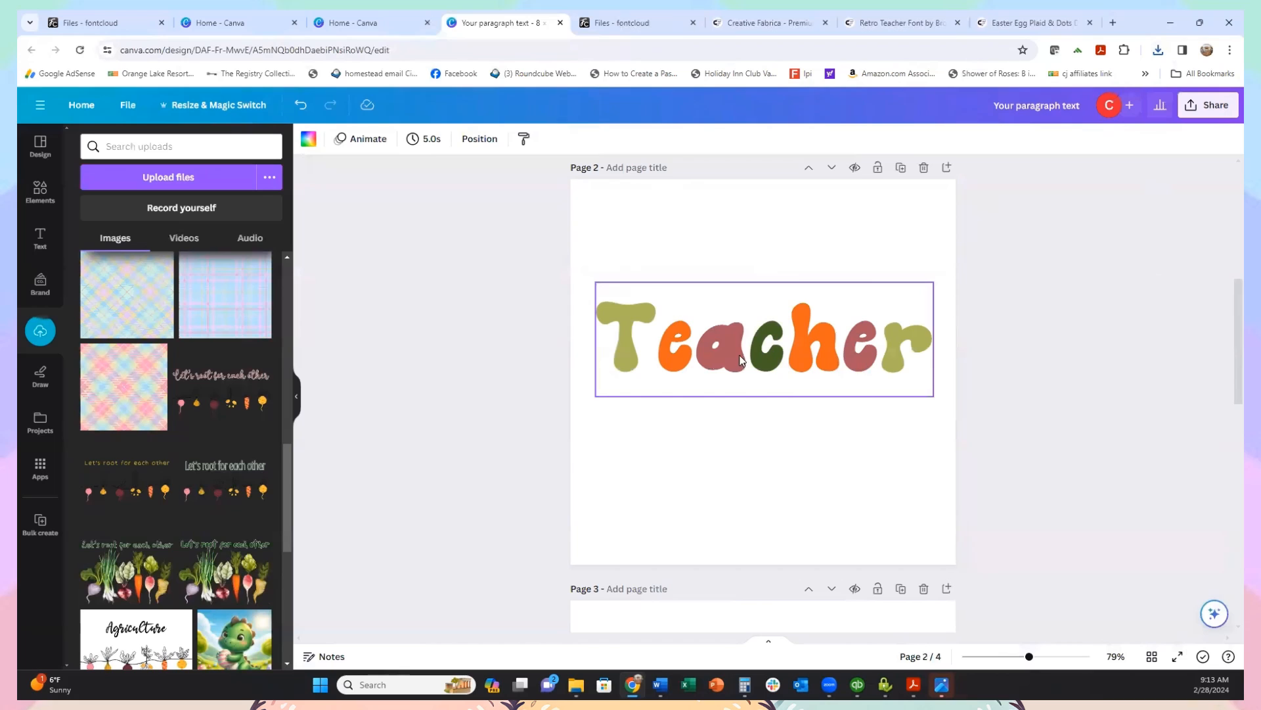
Step: Place the newly uploaded "Teacher" image on blank page 4 and enlarge it to fill the page
scroll(843, 351, down, 4)
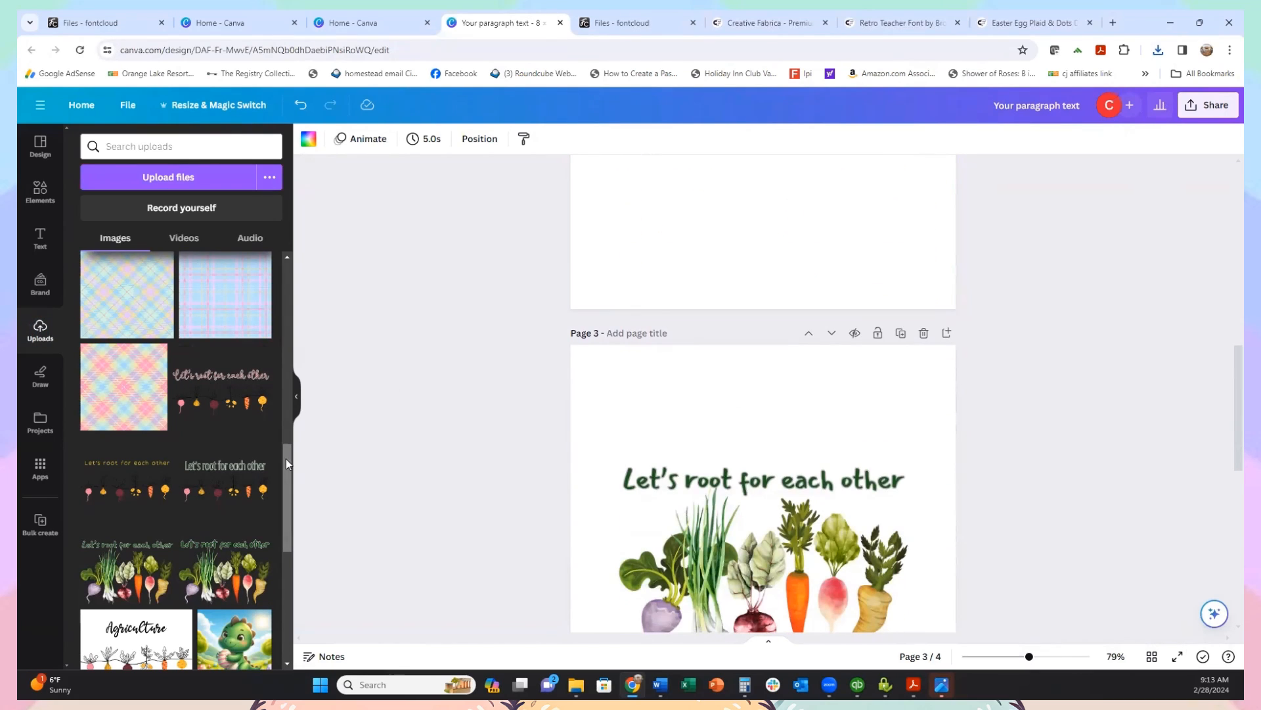
drag(285, 460, 251, 240)
scroll(757, 259, down, 3)
scroll(703, 329, down, 5)
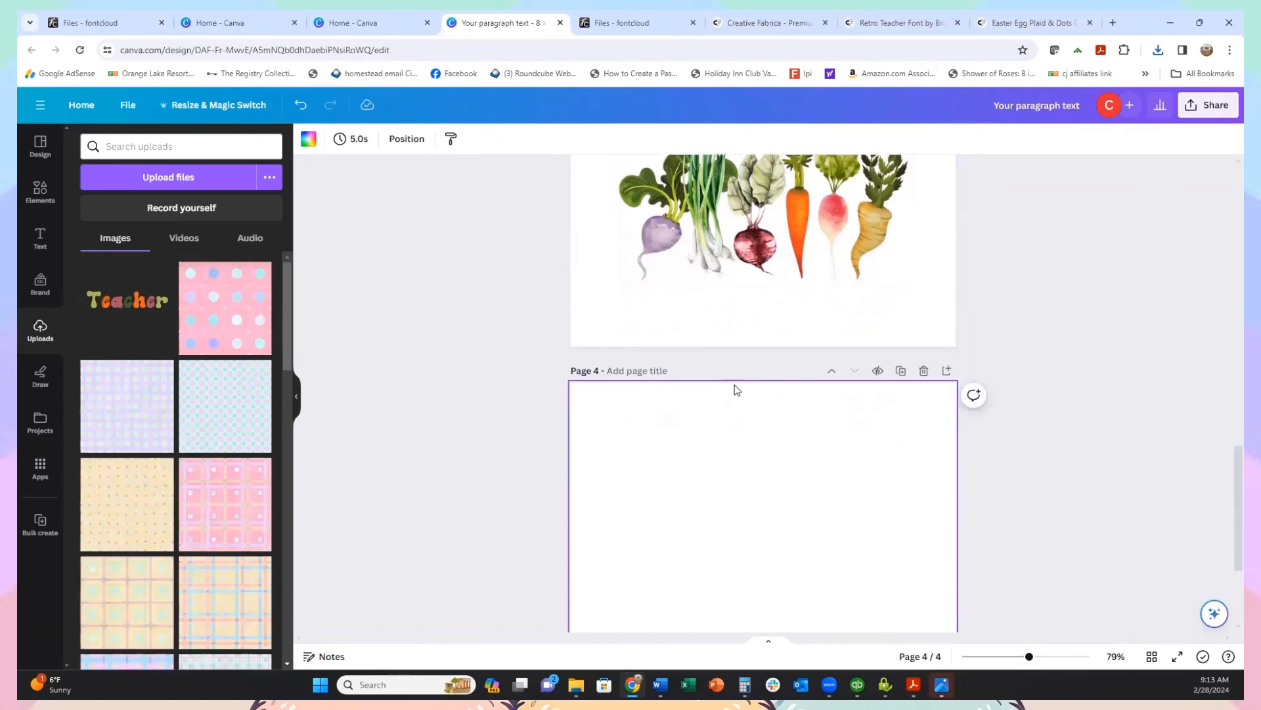
click(119, 322)
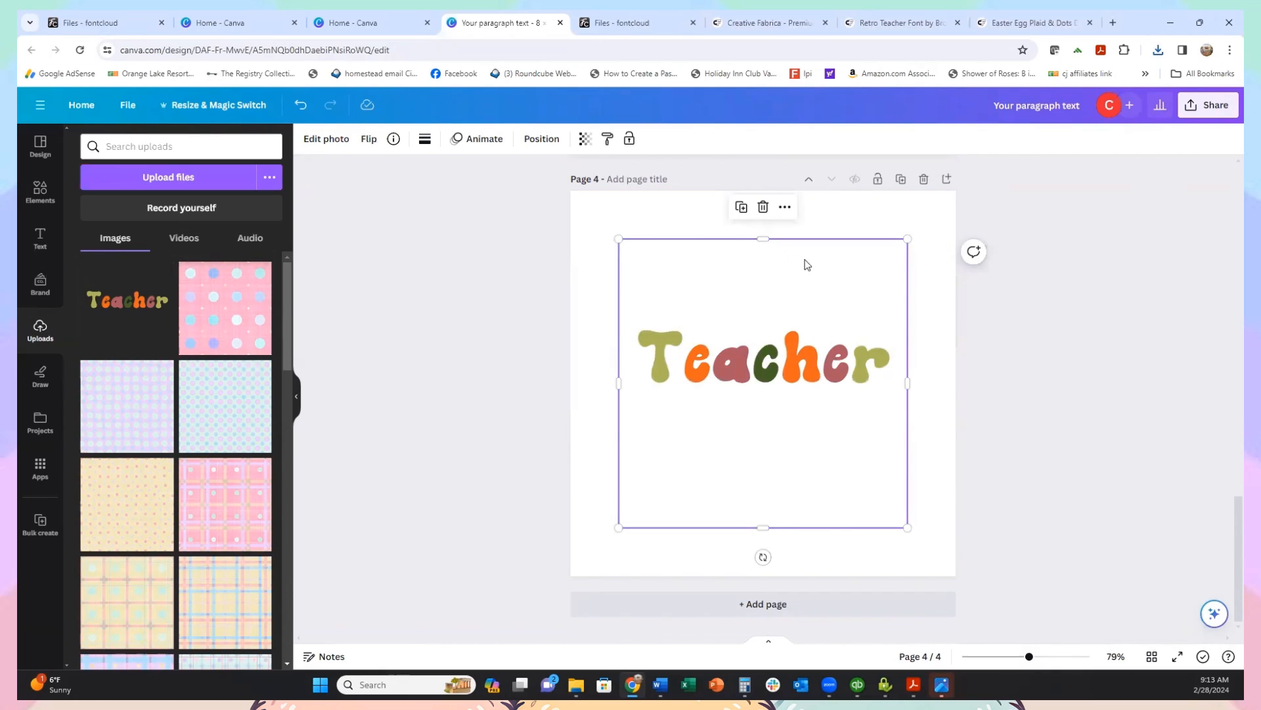
drag(914, 229, 959, 187)
drag(618, 527, 571, 577)
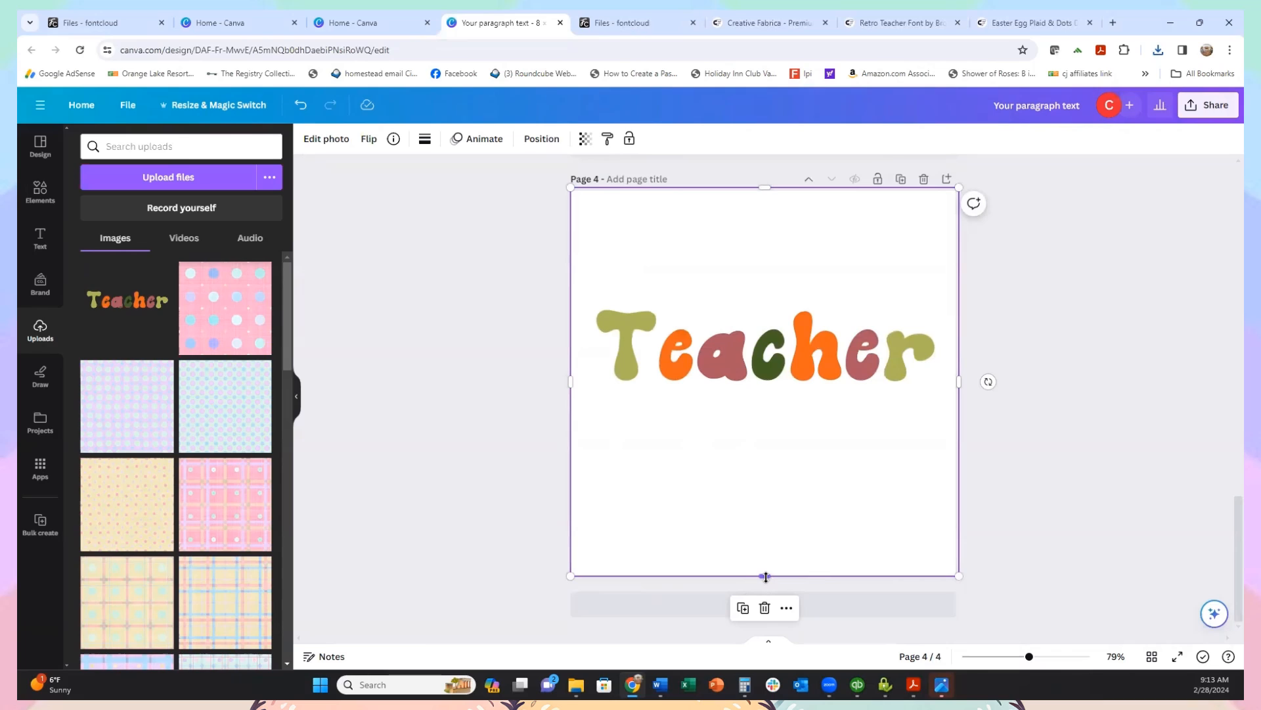
mouse_move(765, 575)
mouse_down()
mouse_move(763, 426)
mouse_move(765, 576)
mouse_up()
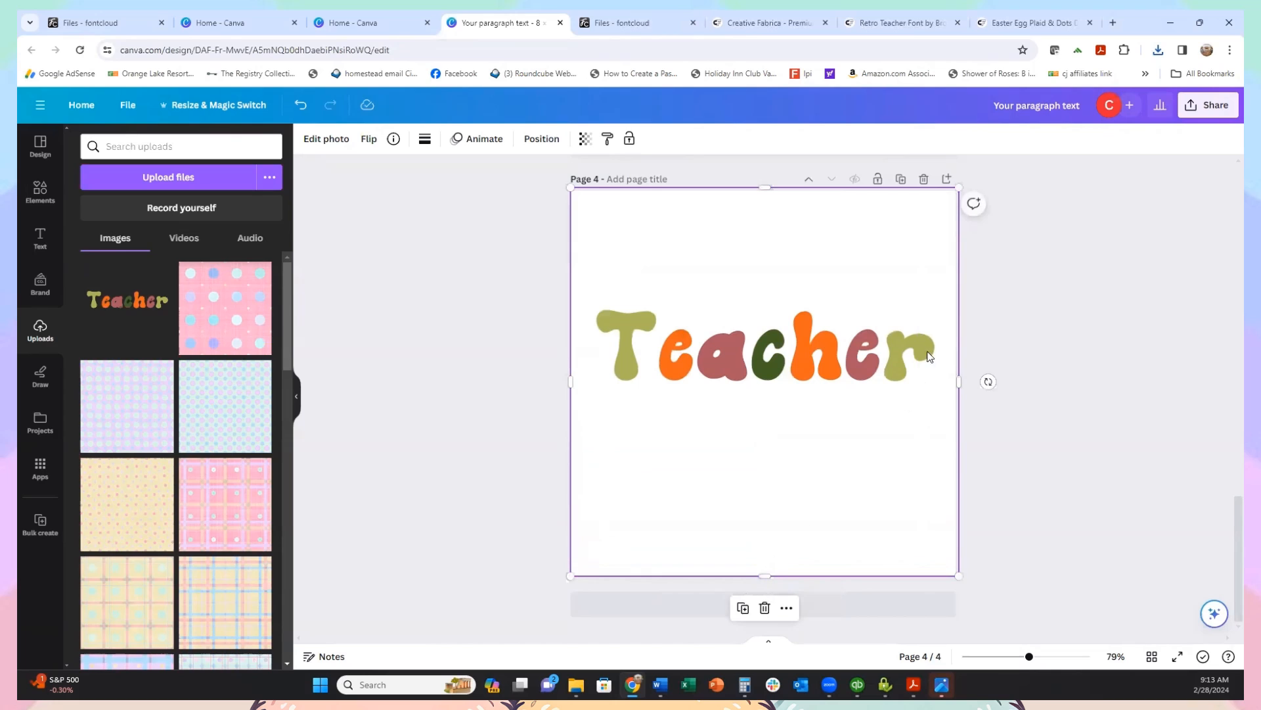
Step: Duplicate page 4, and crop the original page's "Teacher" image from below so only the upper part of the letters remains
click(901, 181)
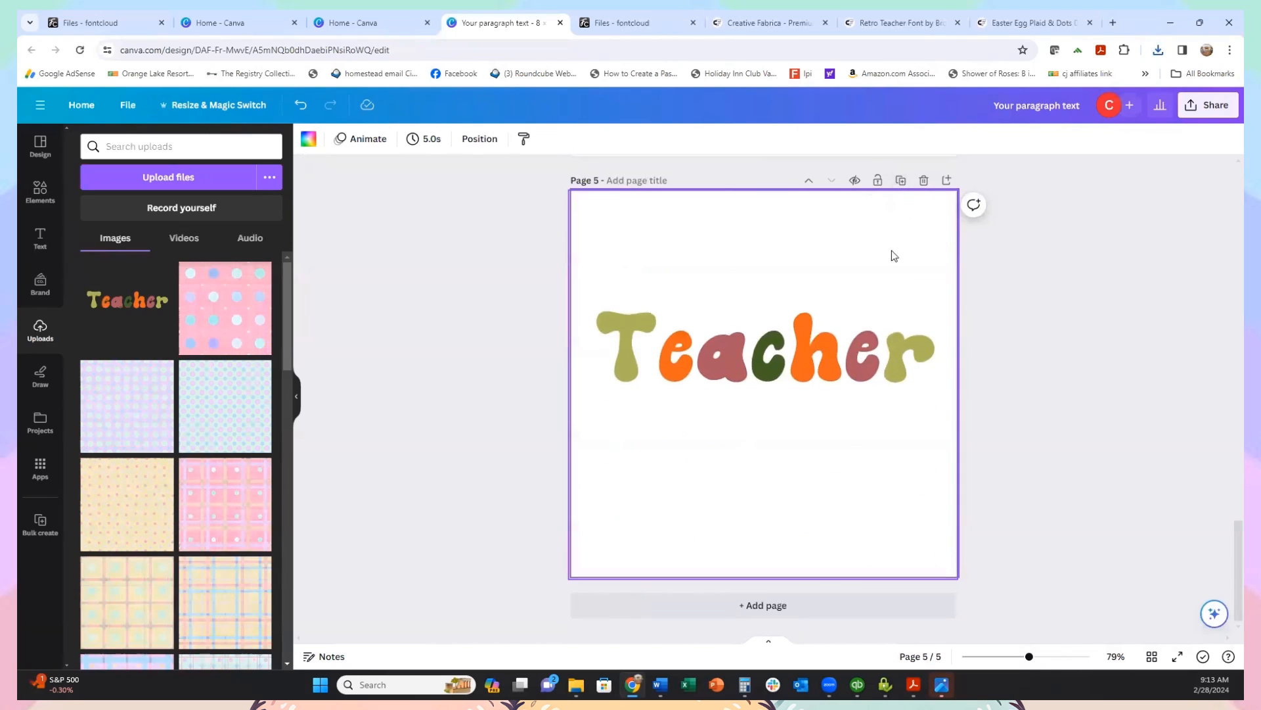
scroll(880, 269, up, 5)
click(777, 459)
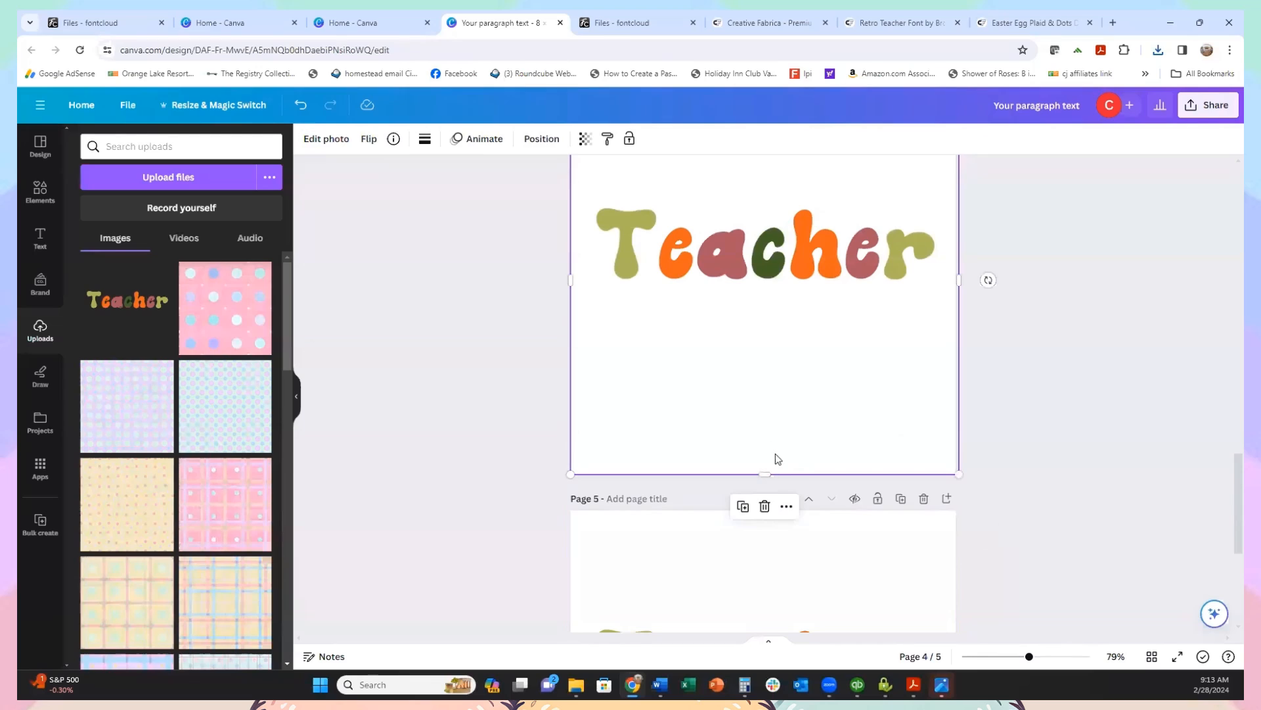
drag(766, 473, 724, 250)
click(866, 358)
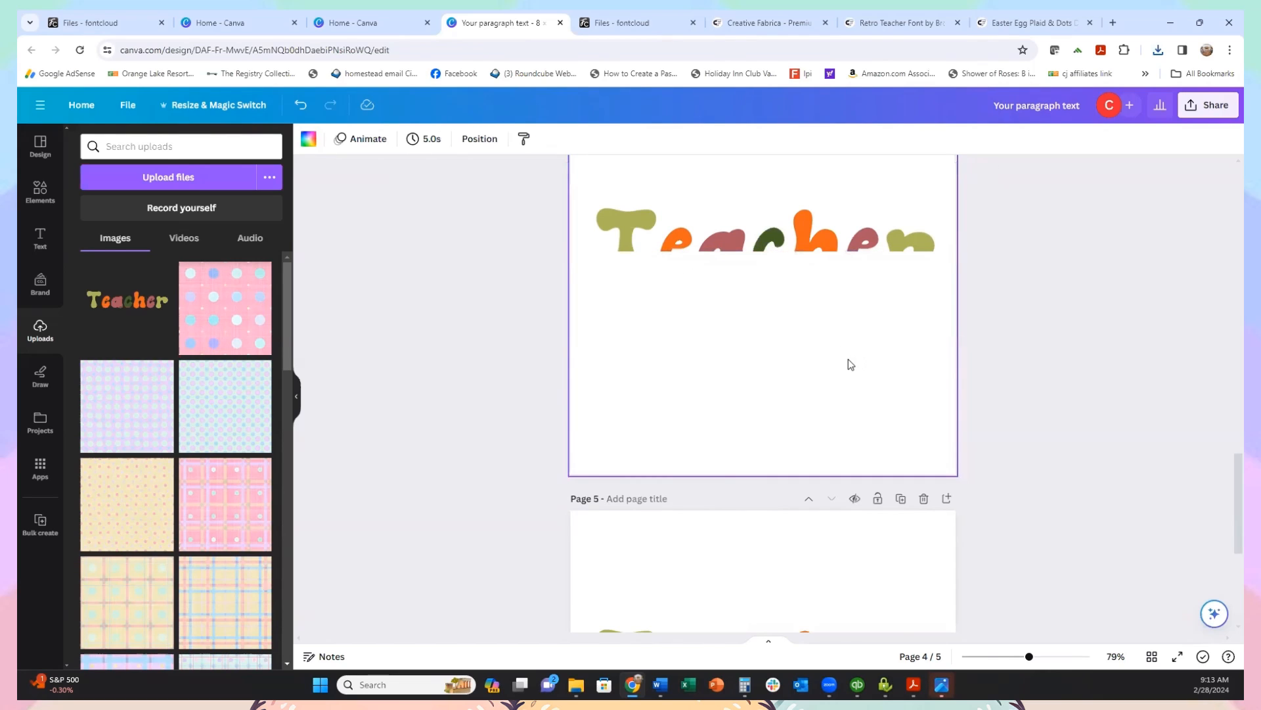
Step: Crop the "Teacher" image on page 5 from above so only the lower part of the letters remains
scroll(851, 363, down, 4)
click(772, 449)
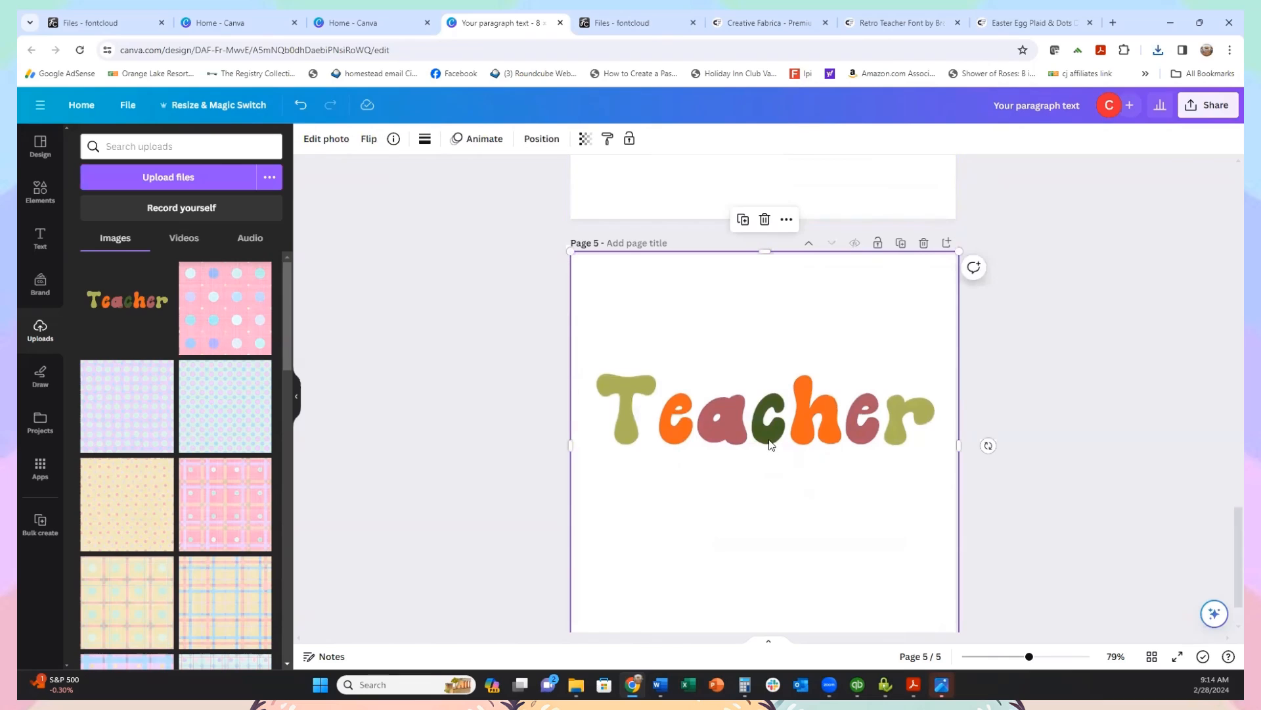
drag(763, 252, 749, 293)
scroll(846, 287, up, 1)
scroll(845, 287, up, 3)
scroll(815, 306, down, 4)
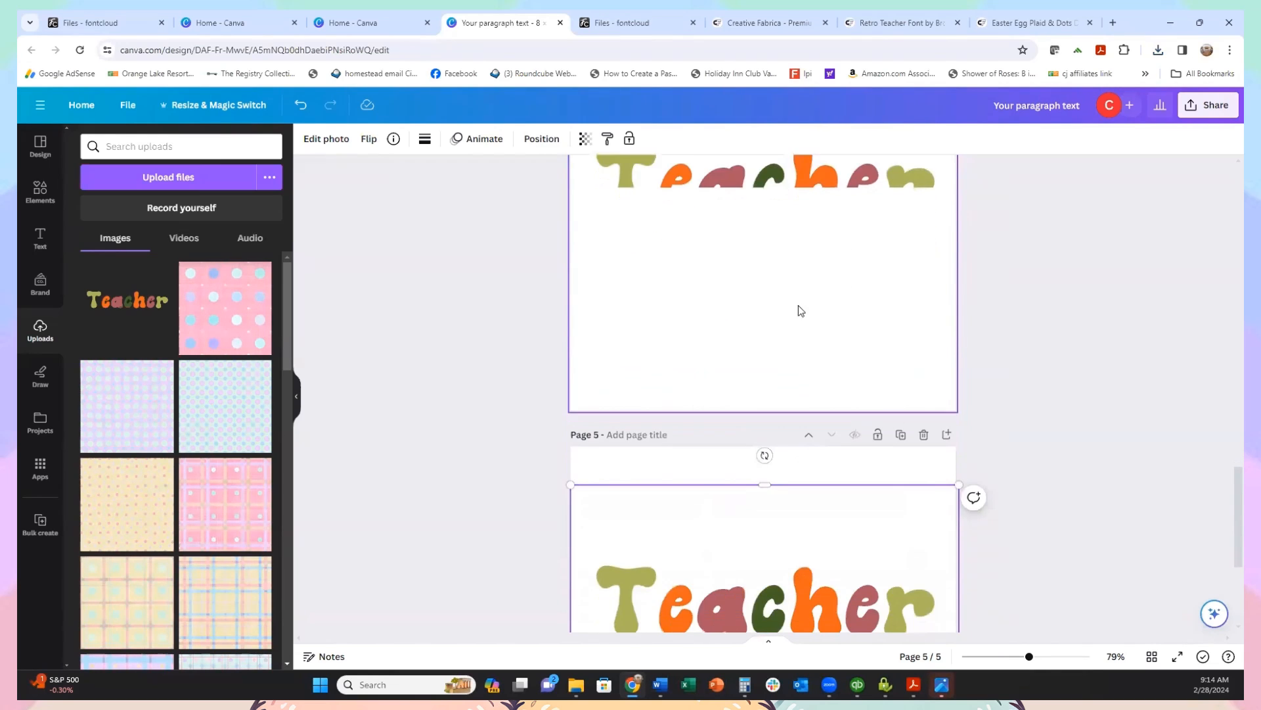
drag(764, 292, 759, 414)
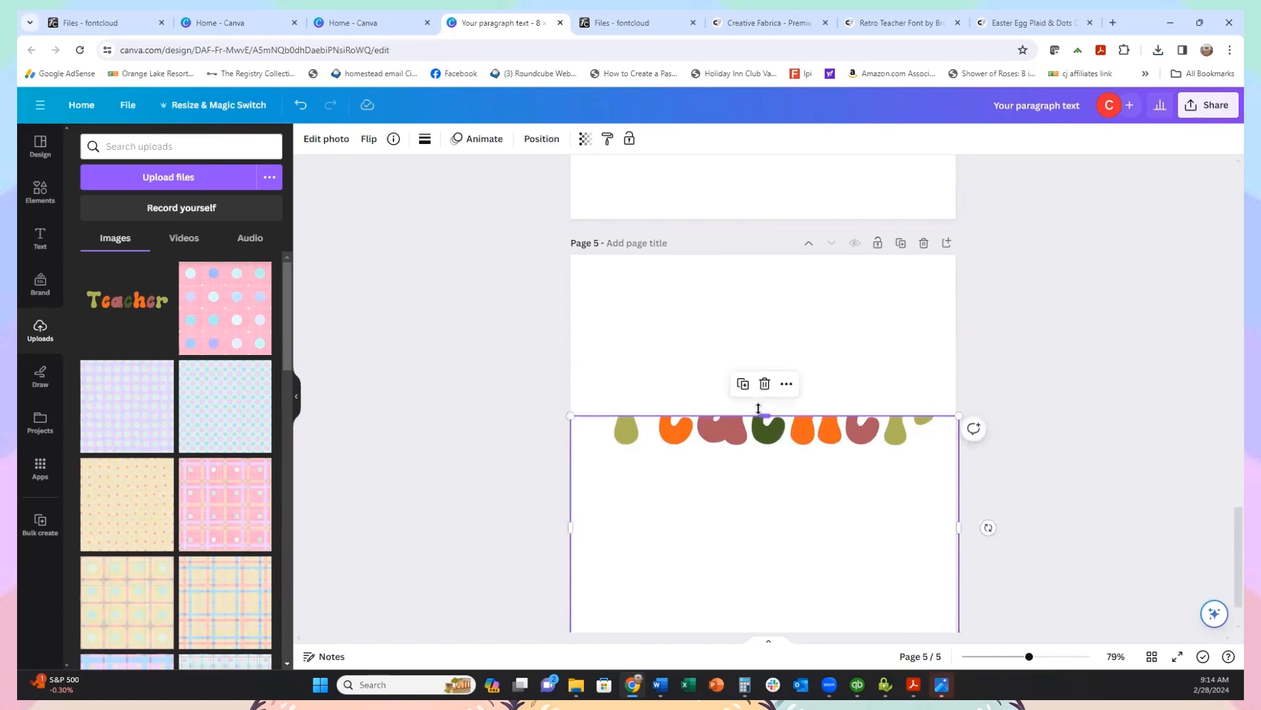
click(849, 348)
Step: Download only pages 4 and 5 as PNG at size 1 with a transparent background
scroll(933, 325, down, 1)
scroll(1060, 384, up, 3)
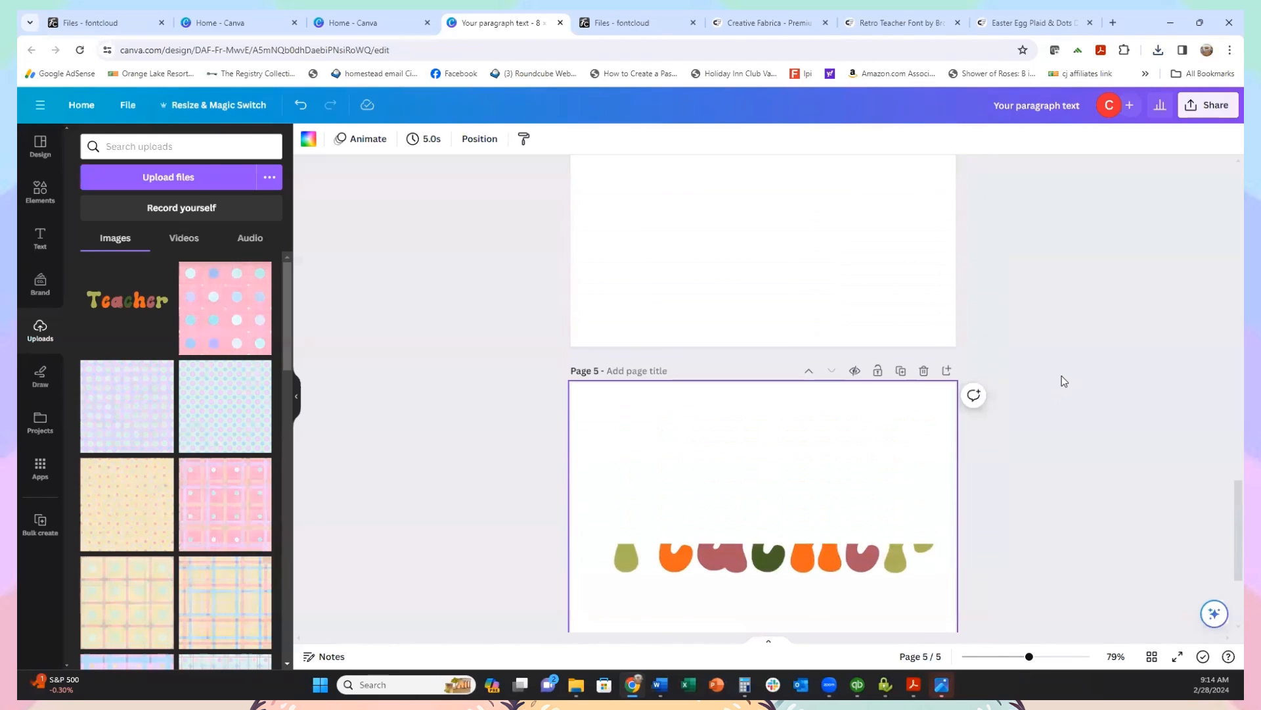
scroll(1059, 373, up, 2)
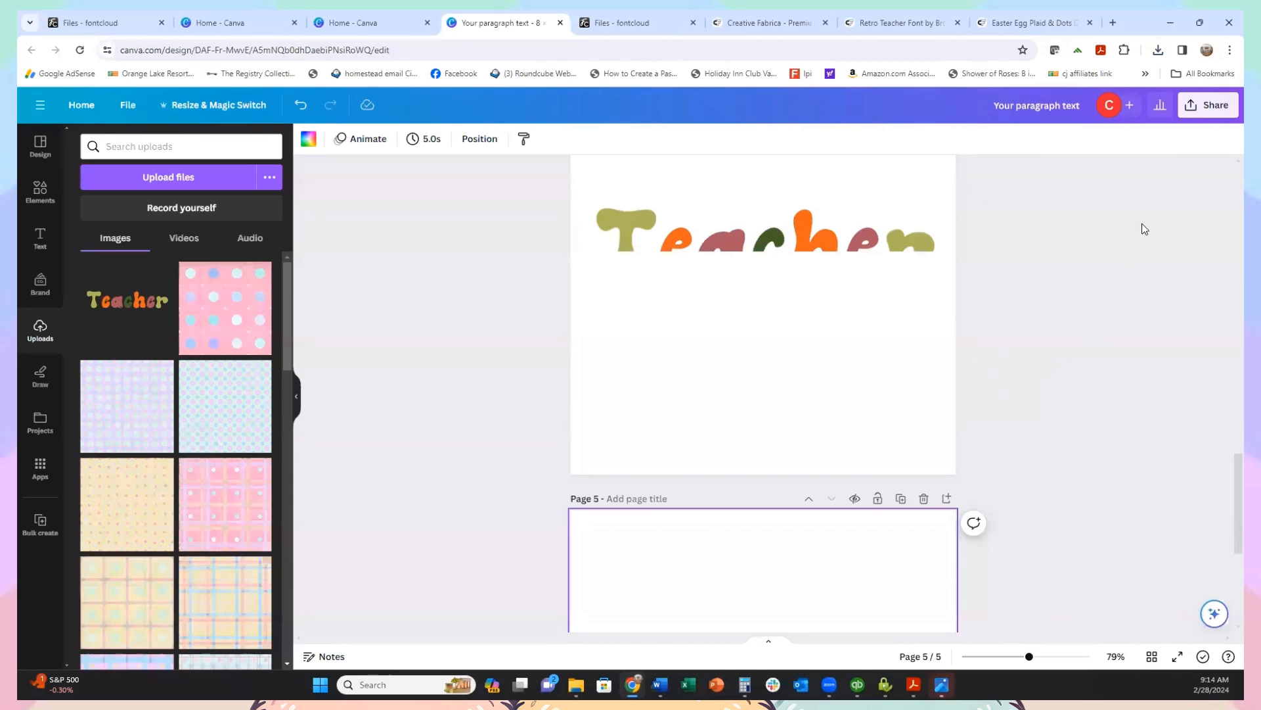
scroll(914, 360, up, 2)
scroll(911, 357, up, 1)
scroll(864, 403, down, 5)
scroll(975, 418, down, 1)
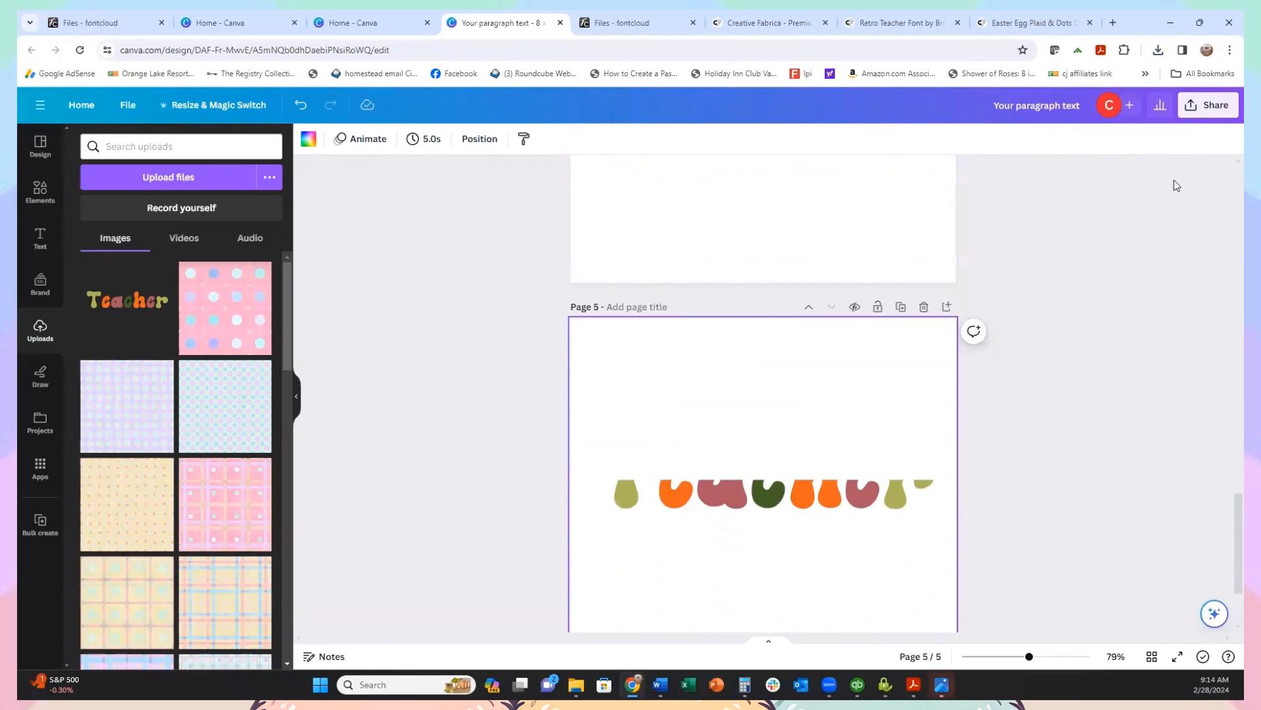
click(1201, 114)
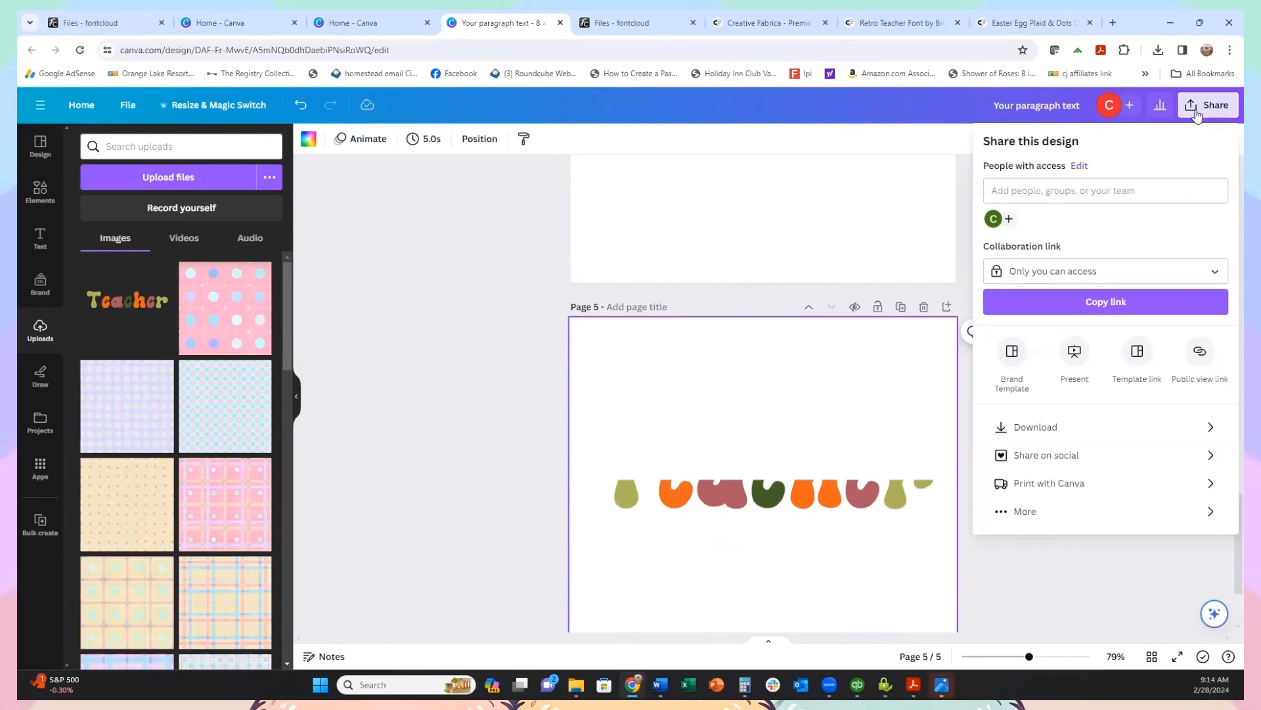
click(1040, 429)
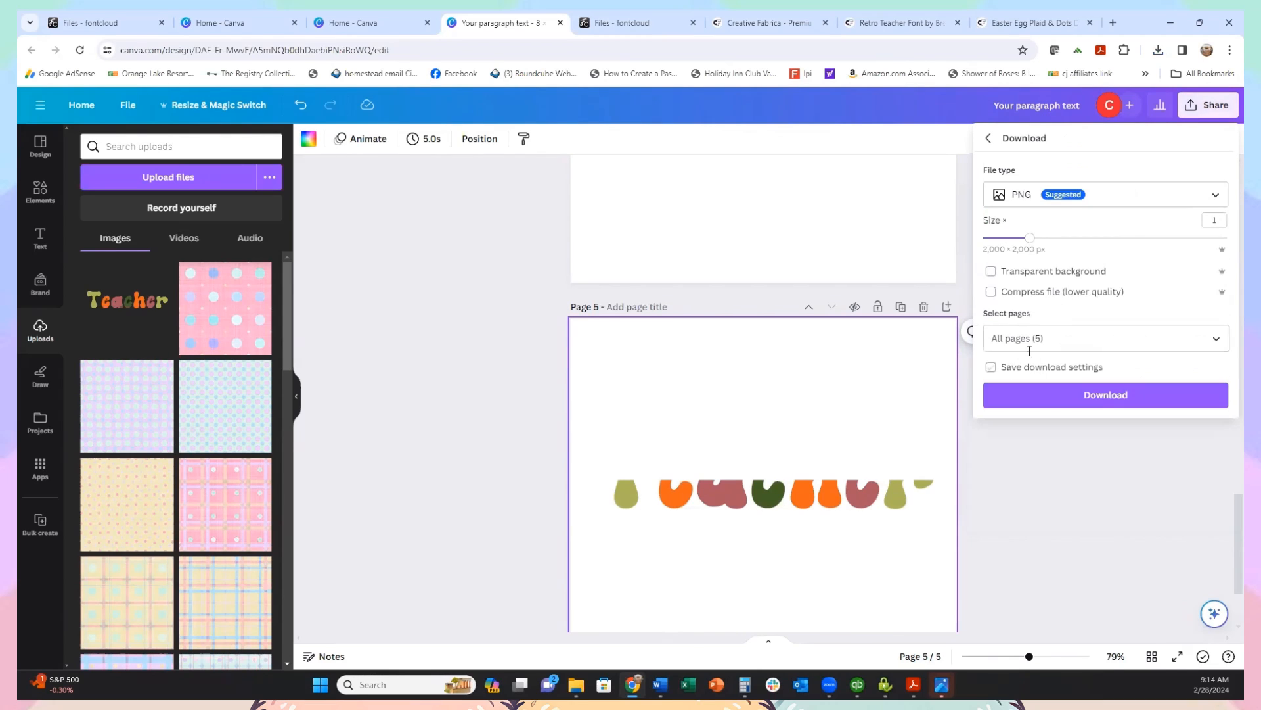
click(1216, 339)
click(1207, 375)
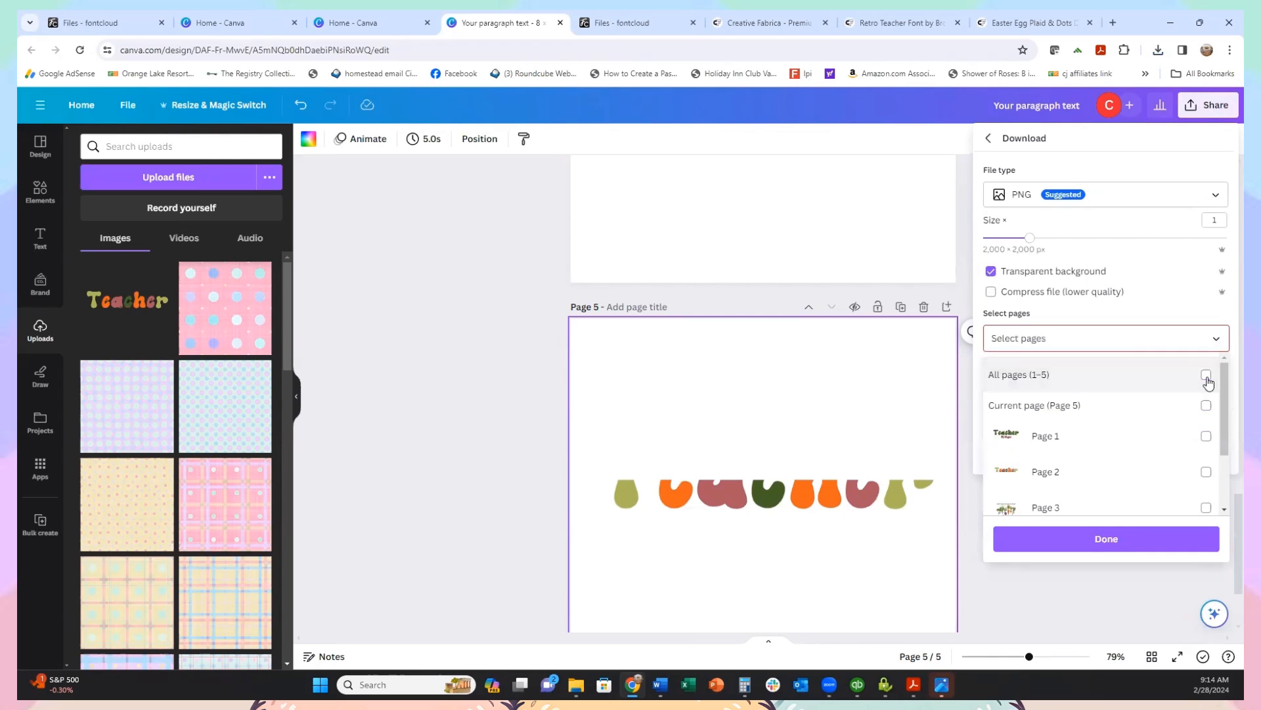
scroll(1120, 446, down, 1)
scroll(1143, 453, down, 1)
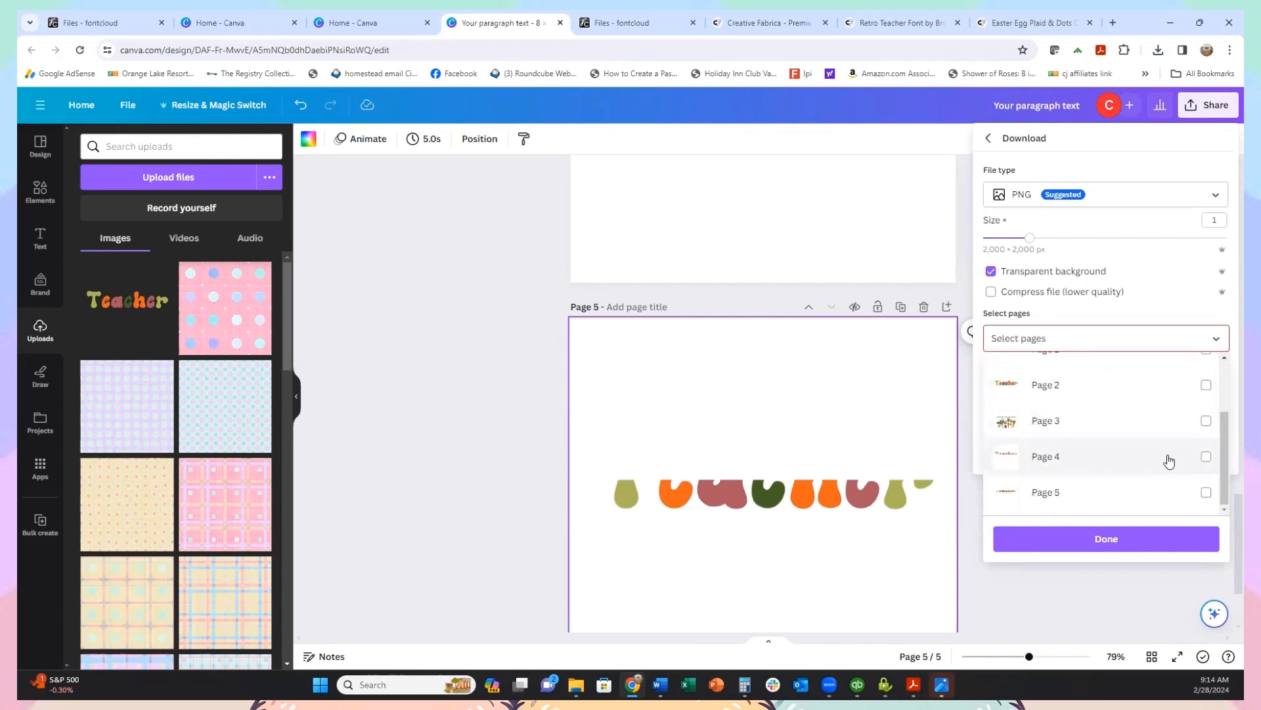
click(1206, 458)
click(1206, 493)
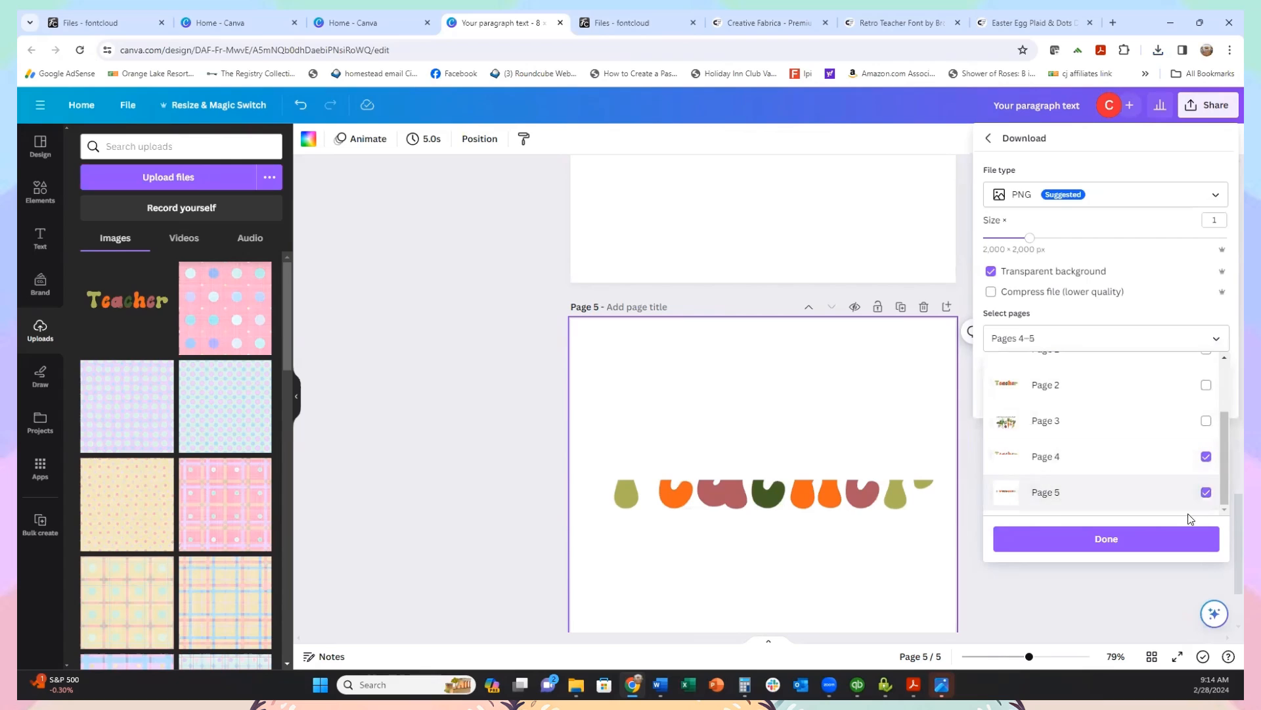
click(1117, 544)
click(1101, 399)
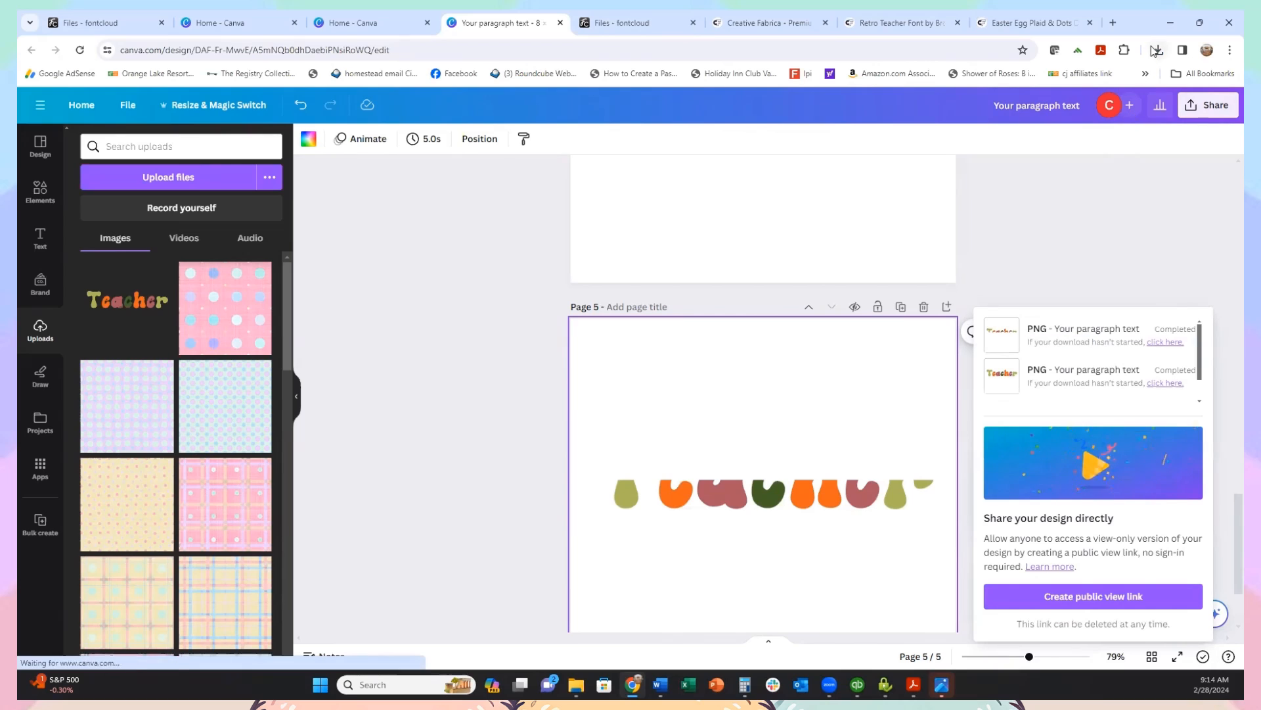
Step: Open the downloaded "Your paragraph text (3)" zip, extract both PNG files, and close both folder windows
click(1083, 84)
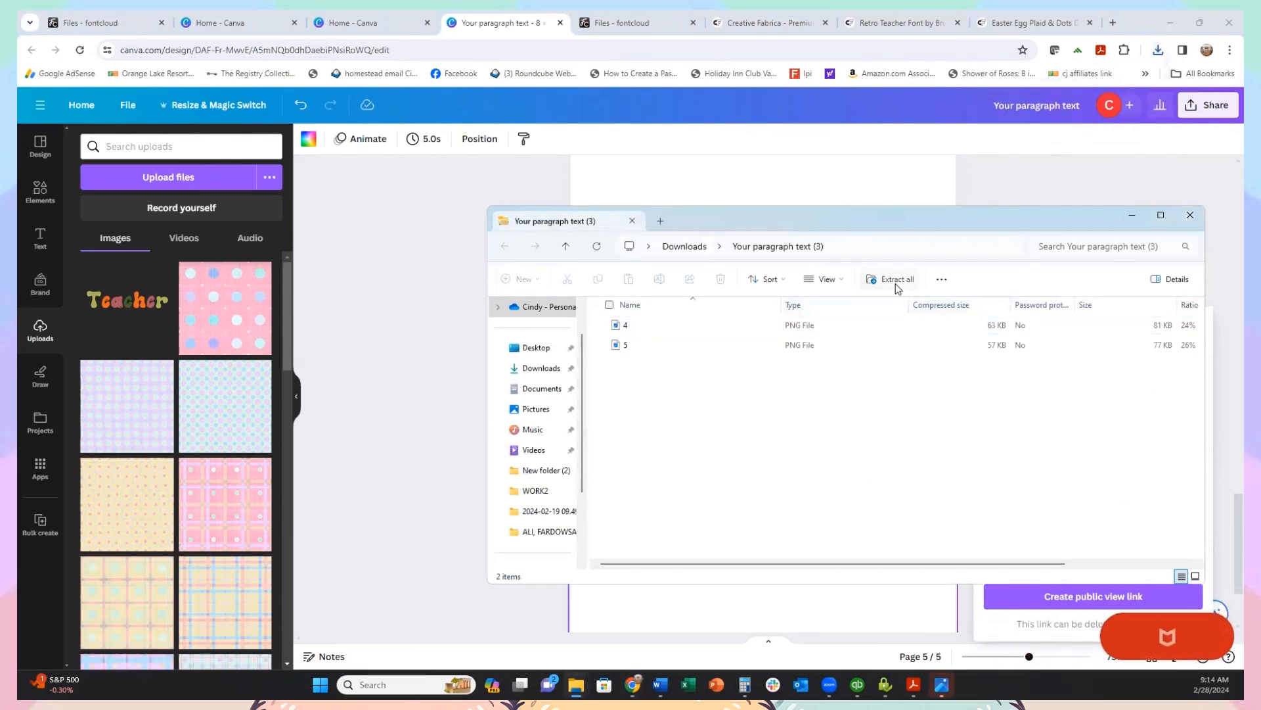
click(896, 283)
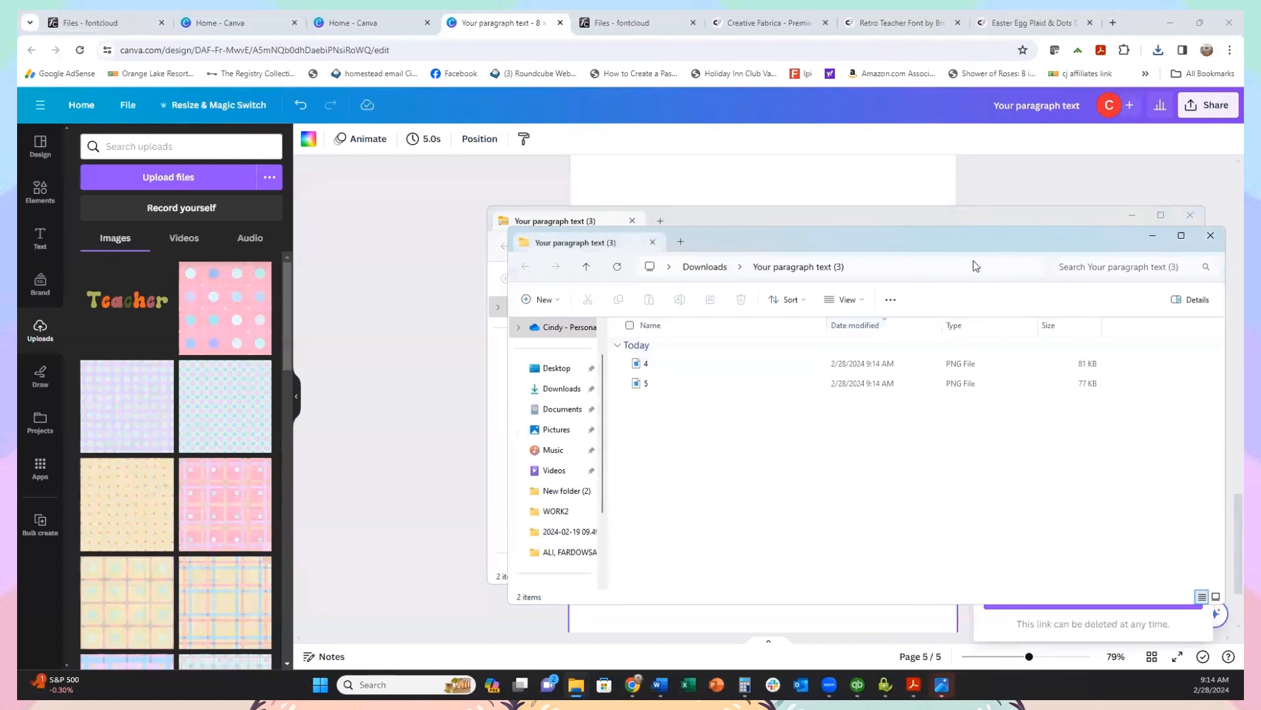
click(1210, 235)
click(1191, 214)
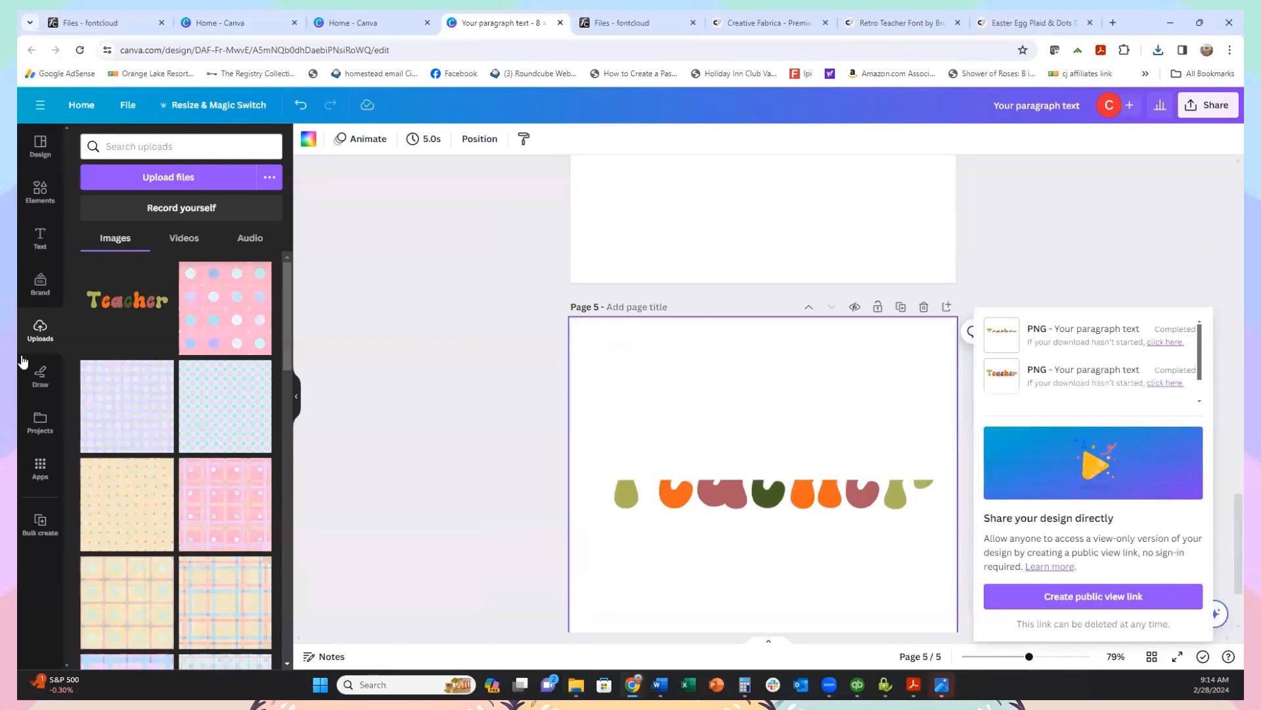
Step: Upload PNG files 4 and 5 from the "Your paragraph text (3)" folder in Downloads
click(39, 348)
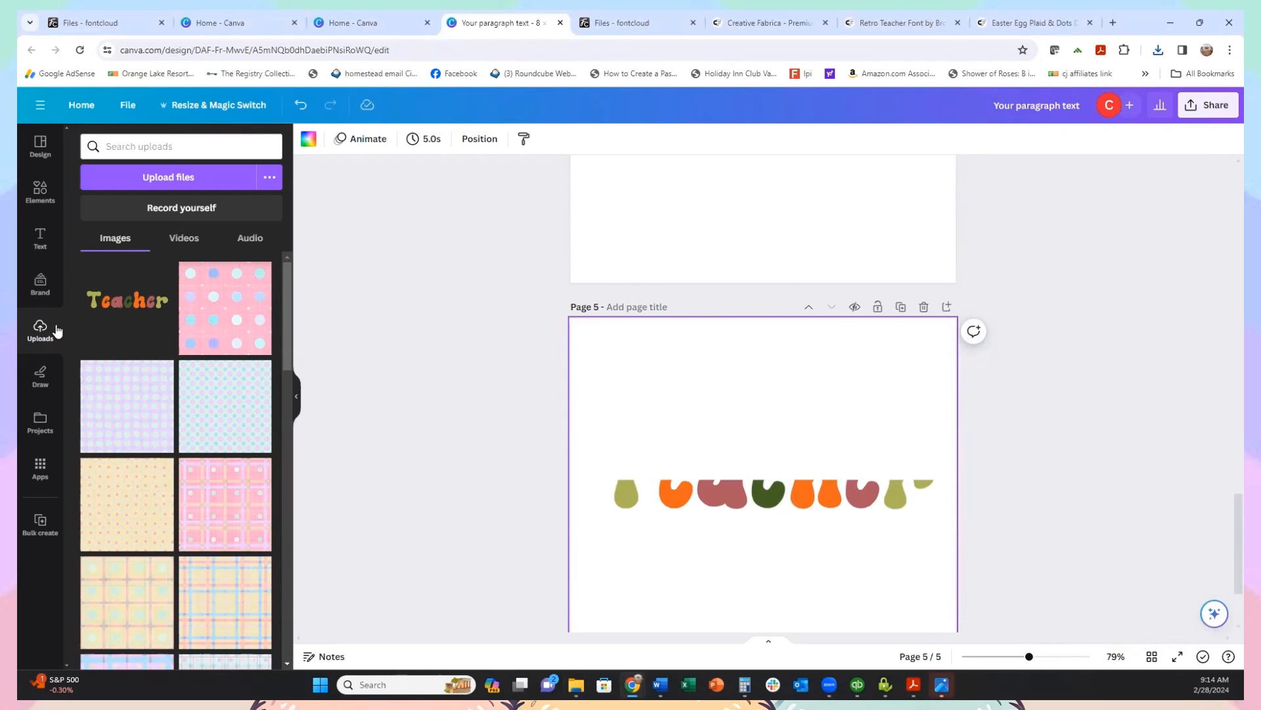
click(151, 178)
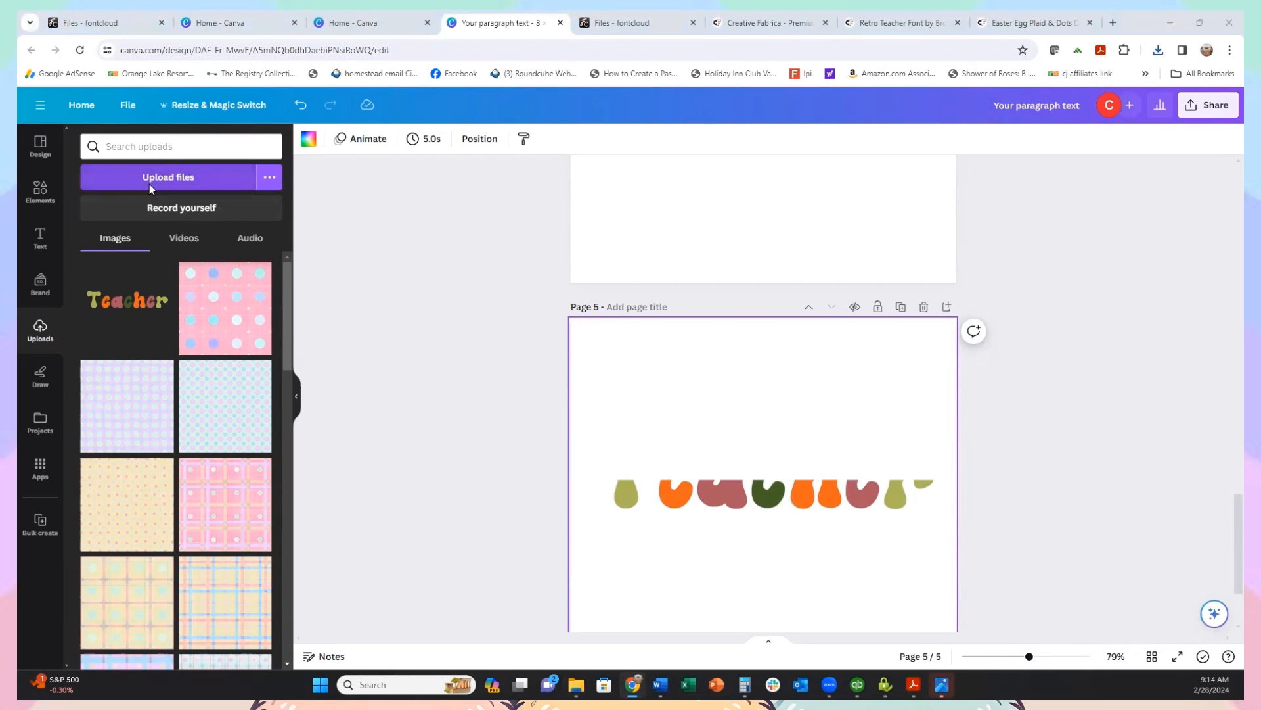
click(76, 157)
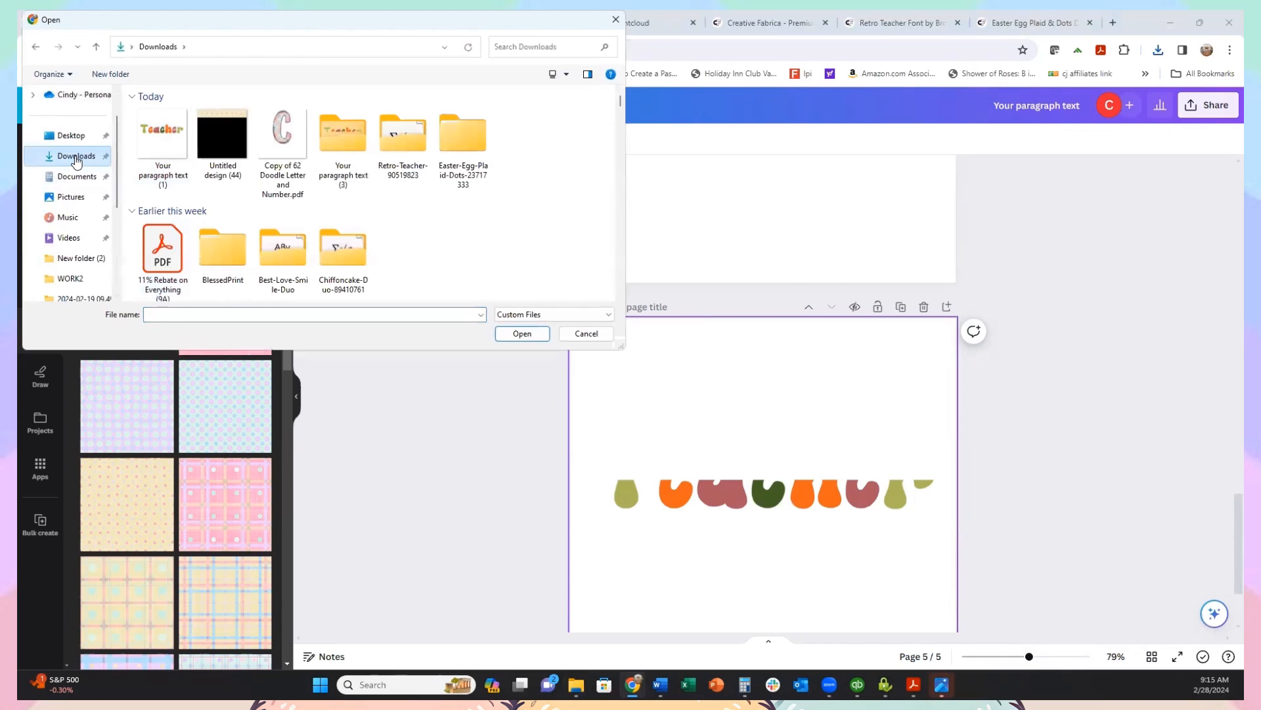
double_click(348, 148)
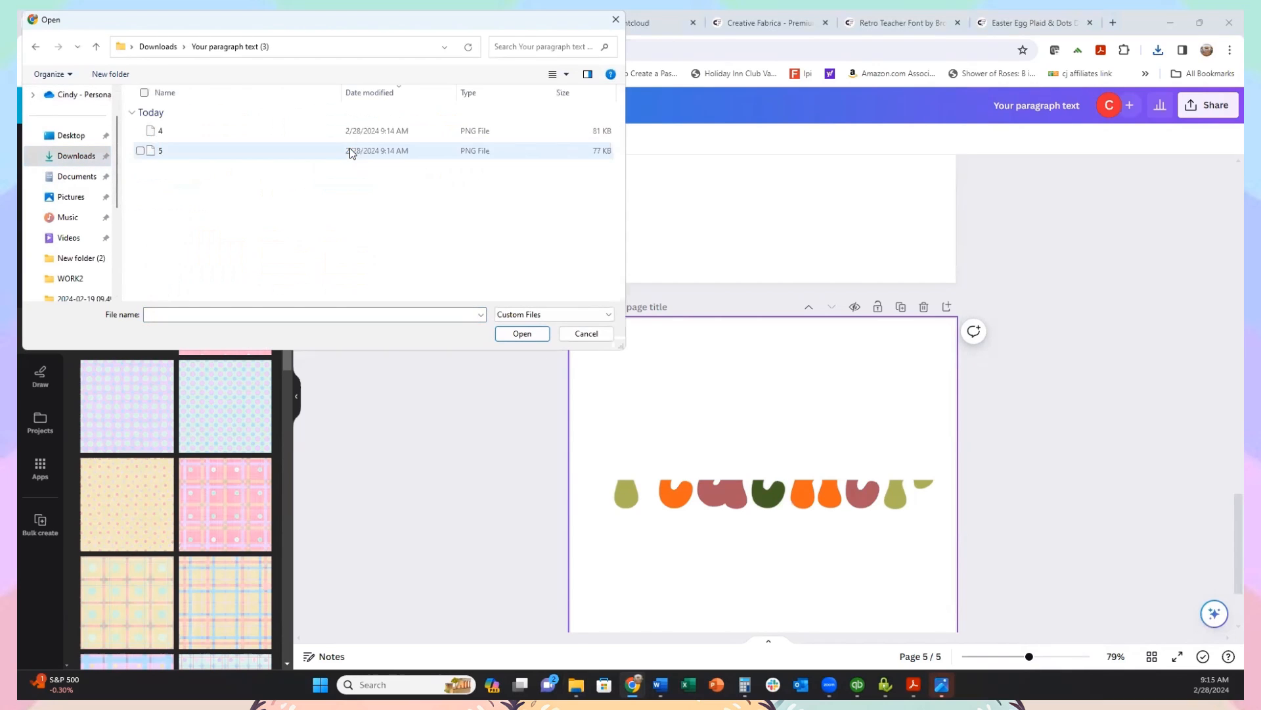
click(144, 93)
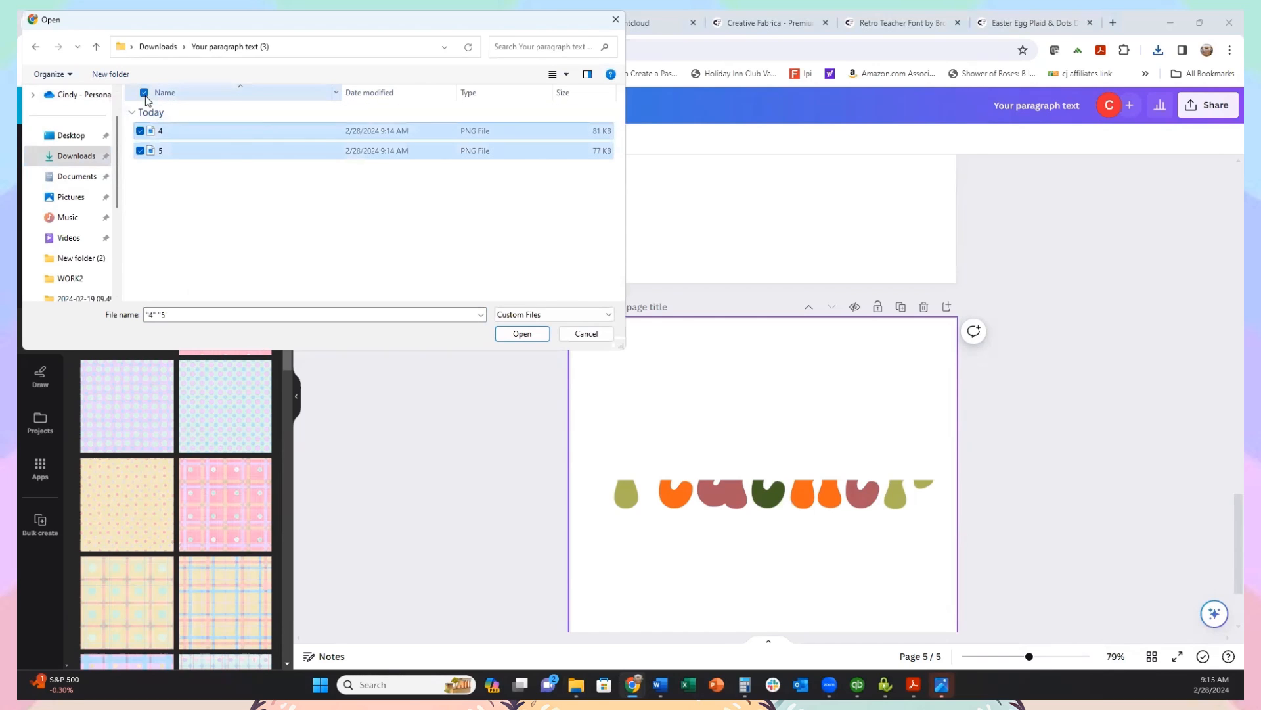
click(523, 334)
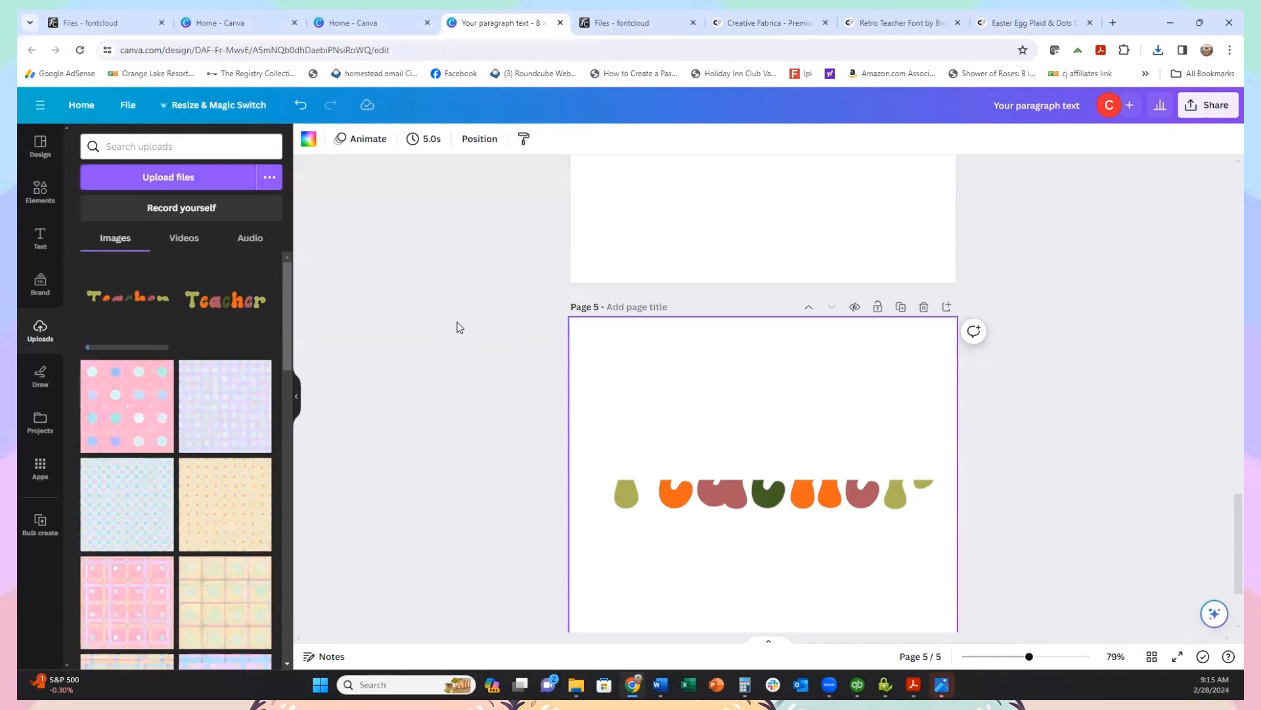
Step: Add page 6, place the uploaded upper and lower "Teacher" halves on it, and enlarge the lower half to about the page width
scroll(788, 381, down, 2)
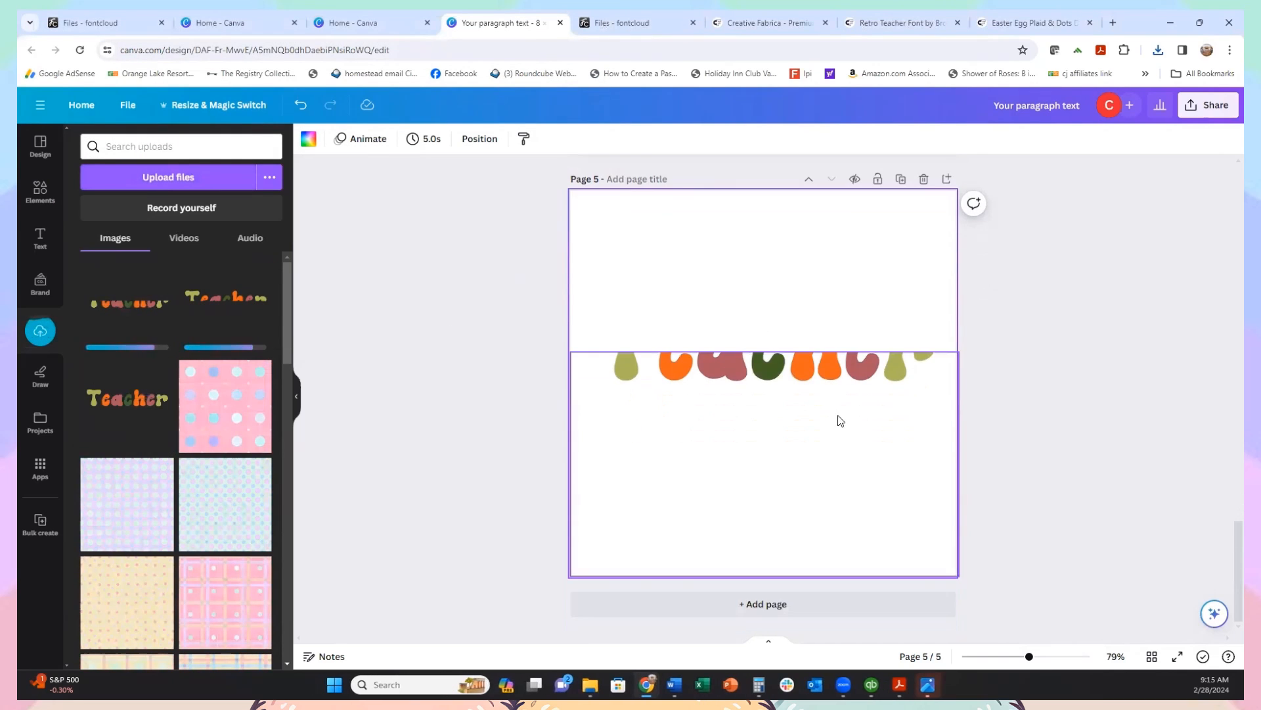
click(779, 603)
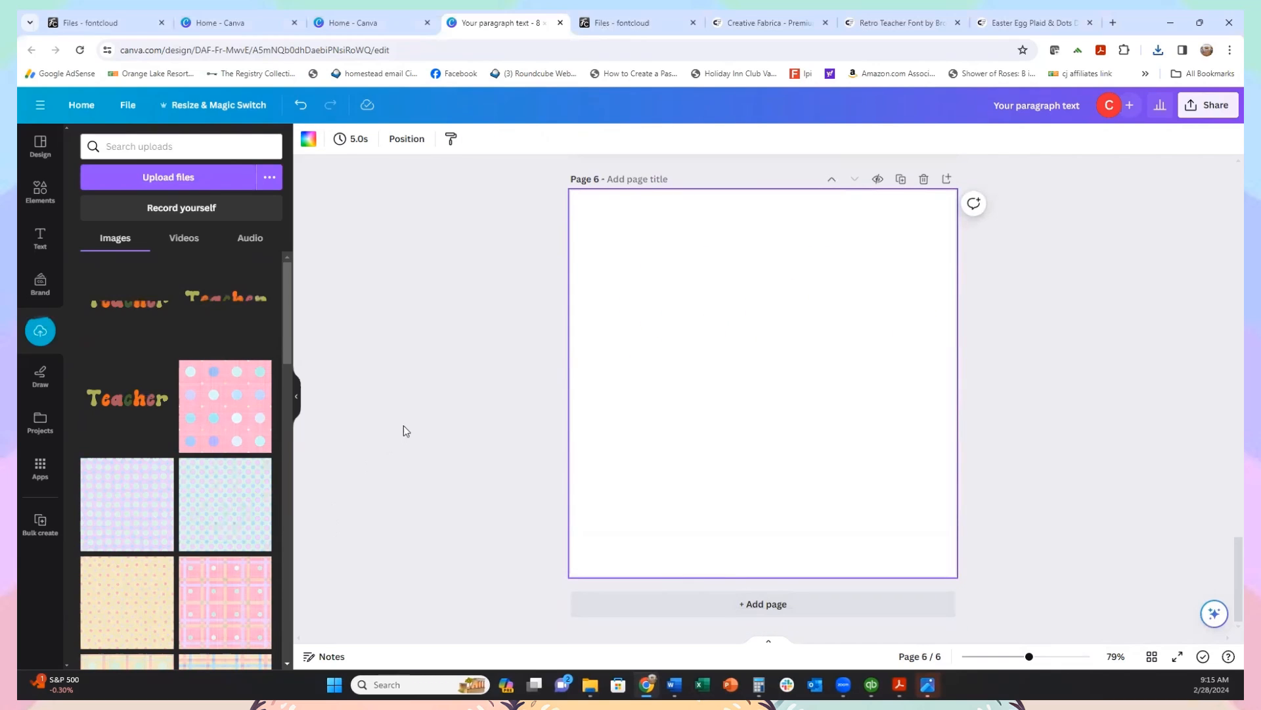
click(209, 304)
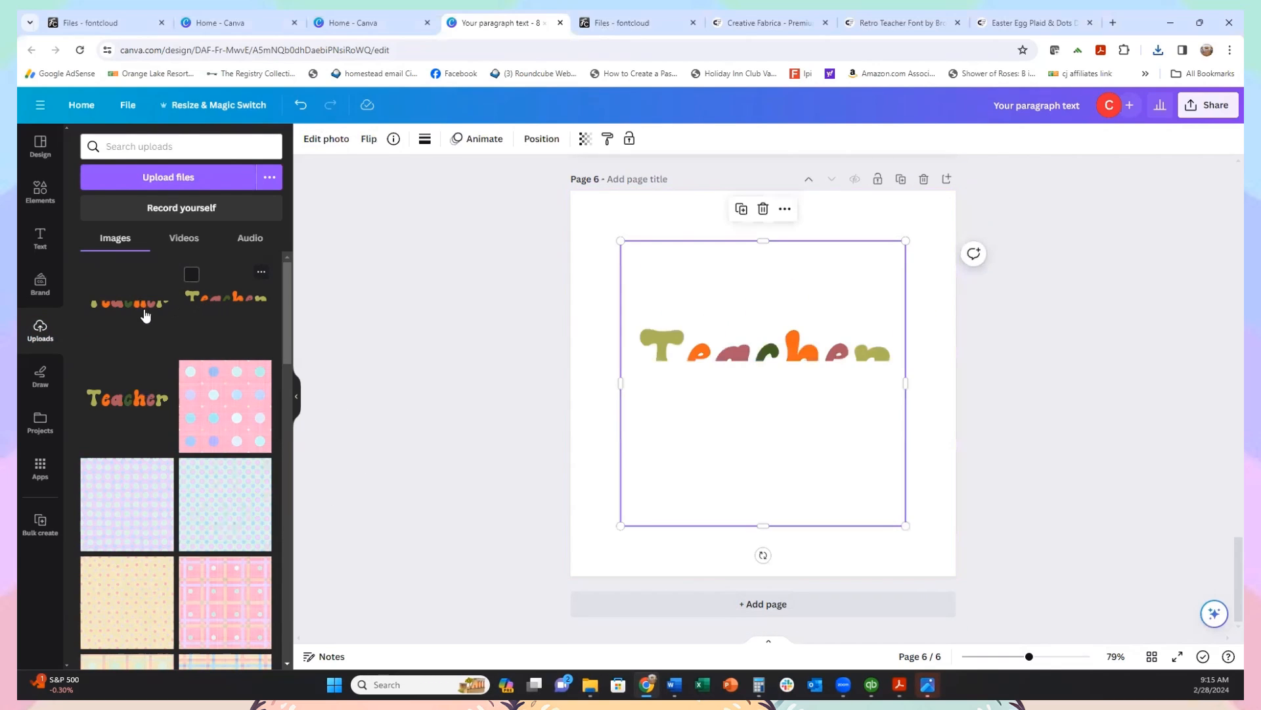
mouse_move(756, 381)
mouse_down()
mouse_move(746, 372)
mouse_move(746, 399)
mouse_up()
drag(905, 266, 940, 192)
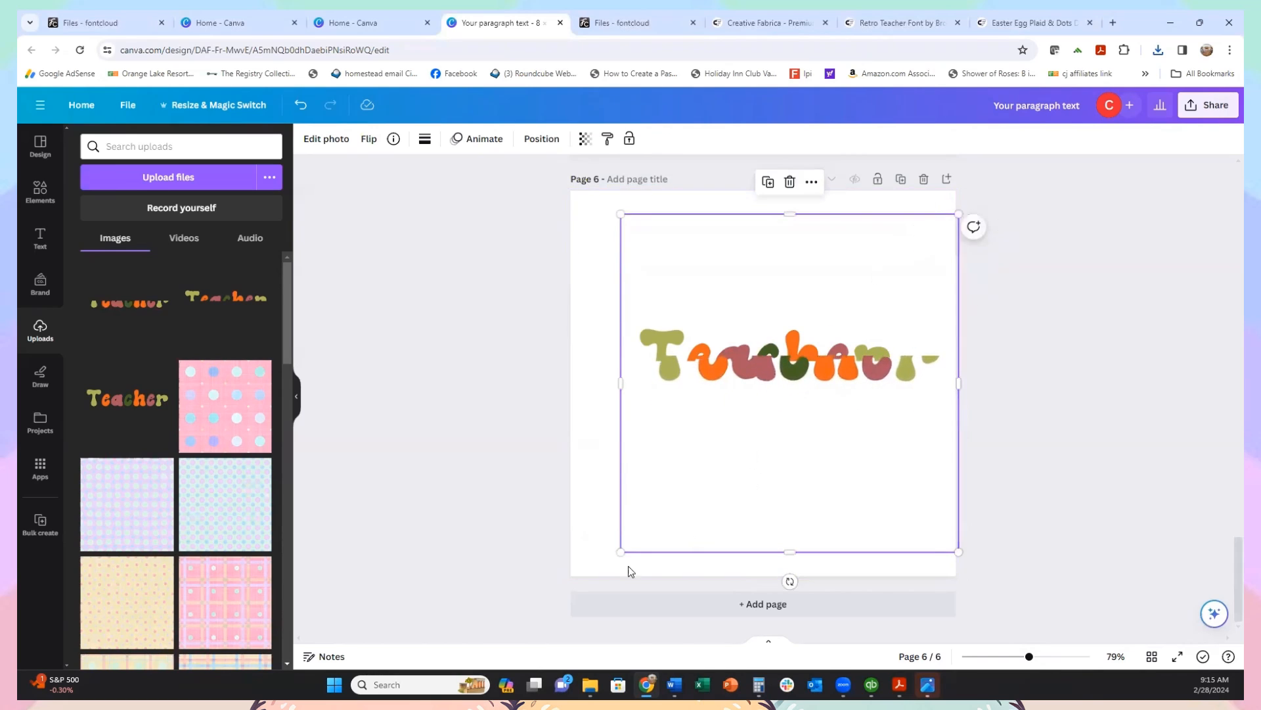
drag(621, 552, 567, 605)
drag(693, 304, 694, 308)
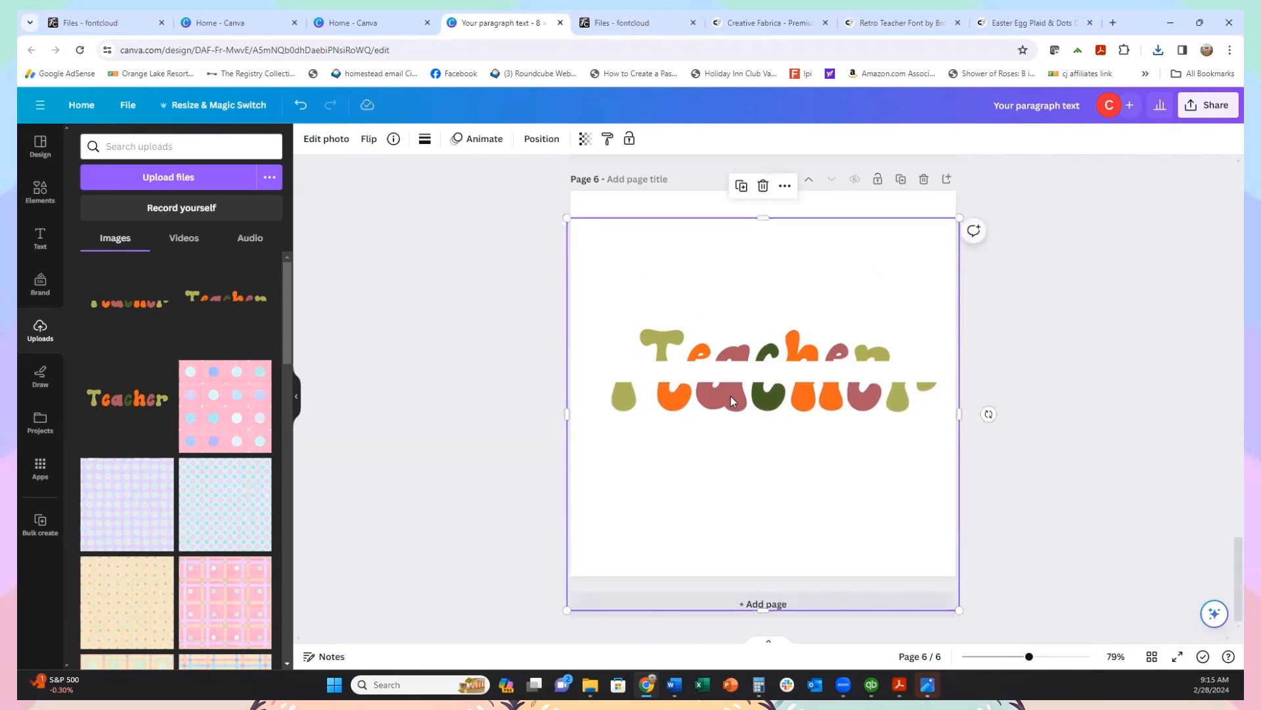
Step: Resize the upper half to about 7.66 in and the lower half to about 7.74 in, aligned one above the other with a gap between
drag(729, 396, 738, 508)
click(728, 257)
drag(617, 241, 556, 179)
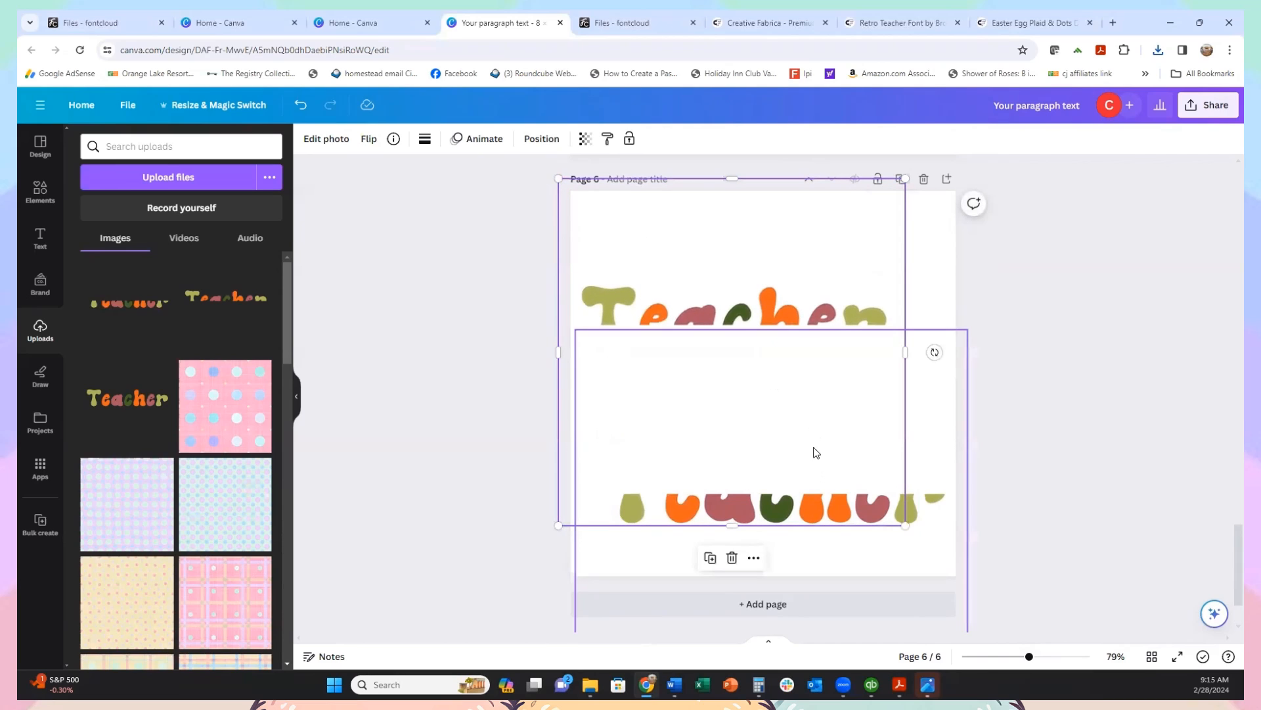
drag(905, 172, 925, 157)
click(829, 549)
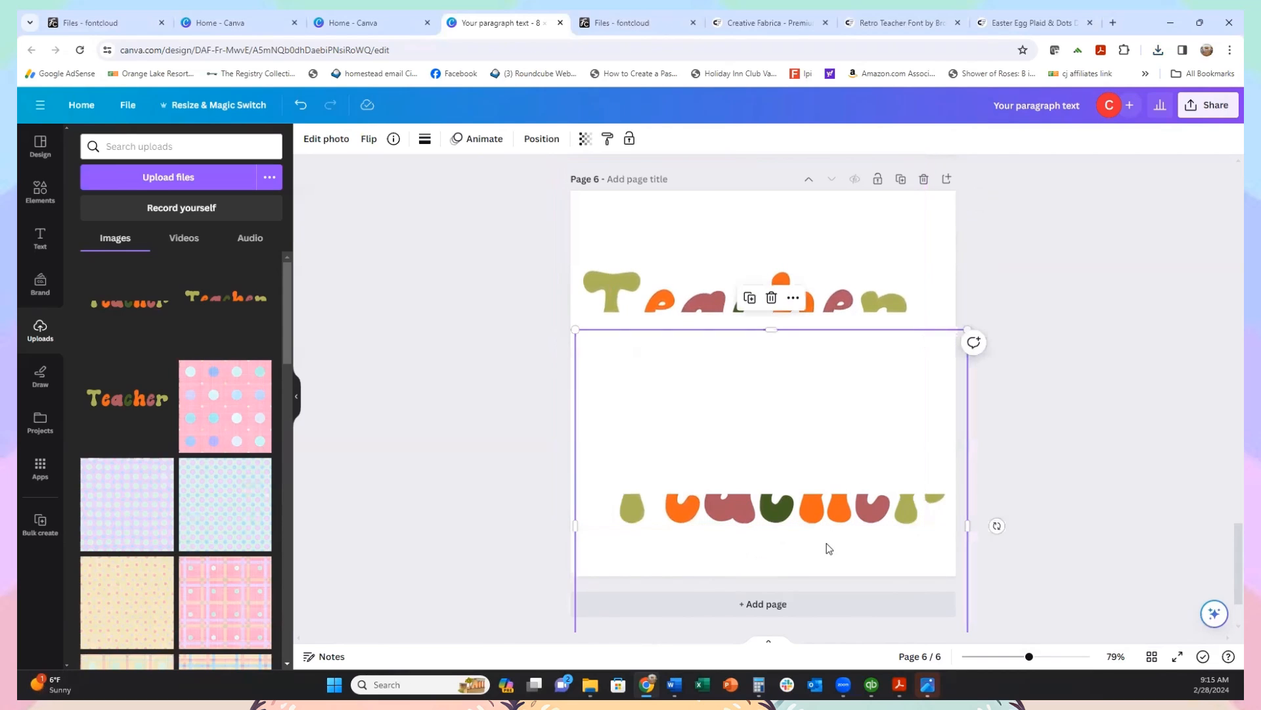
drag(966, 327, 949, 350)
drag(786, 291, 802, 293)
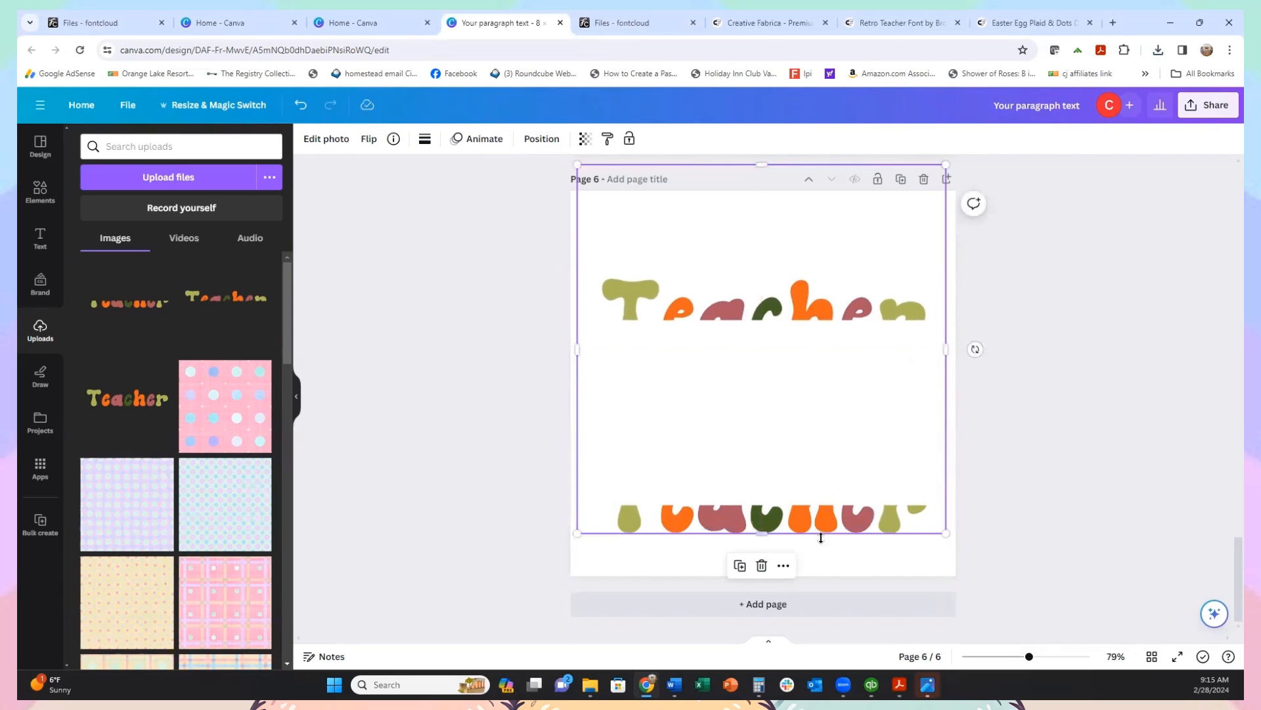
drag(828, 574, 827, 416)
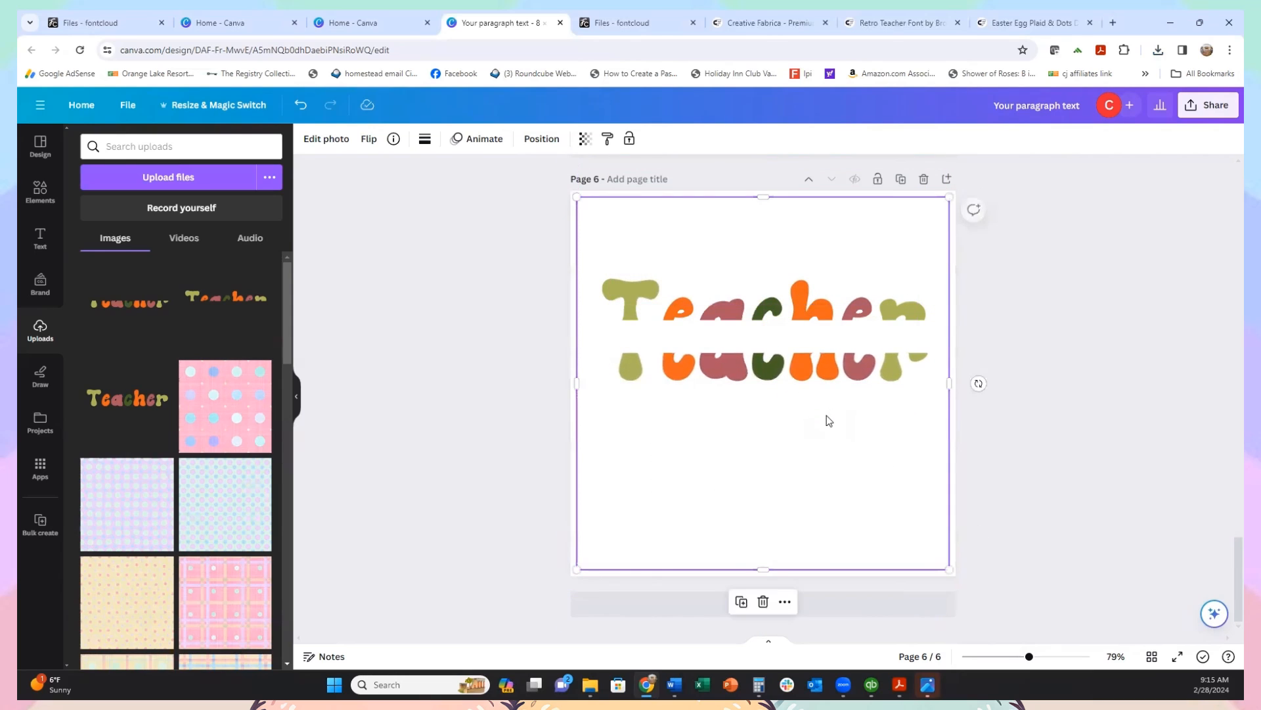
click(1050, 369)
Step: Copy the teacher's name text from page 1 onto page 6
scroll(1067, 347, up, 10)
scroll(988, 286, up, 10)
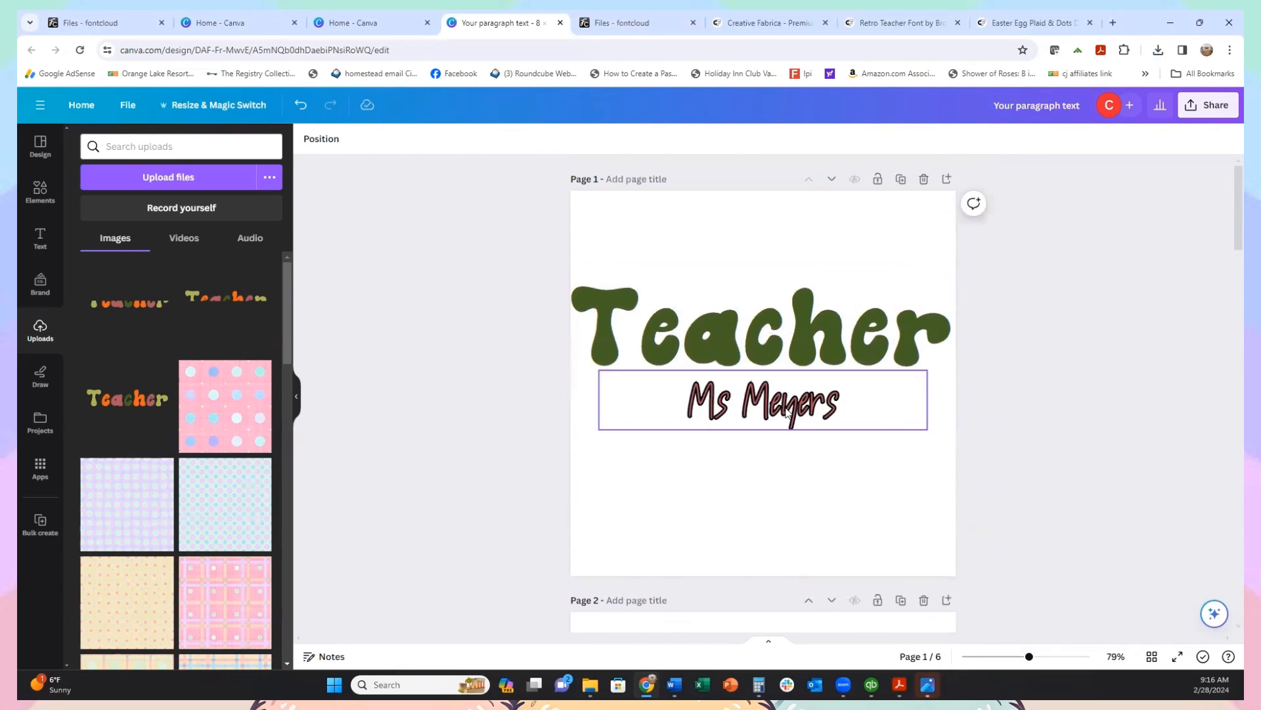
click(785, 412)
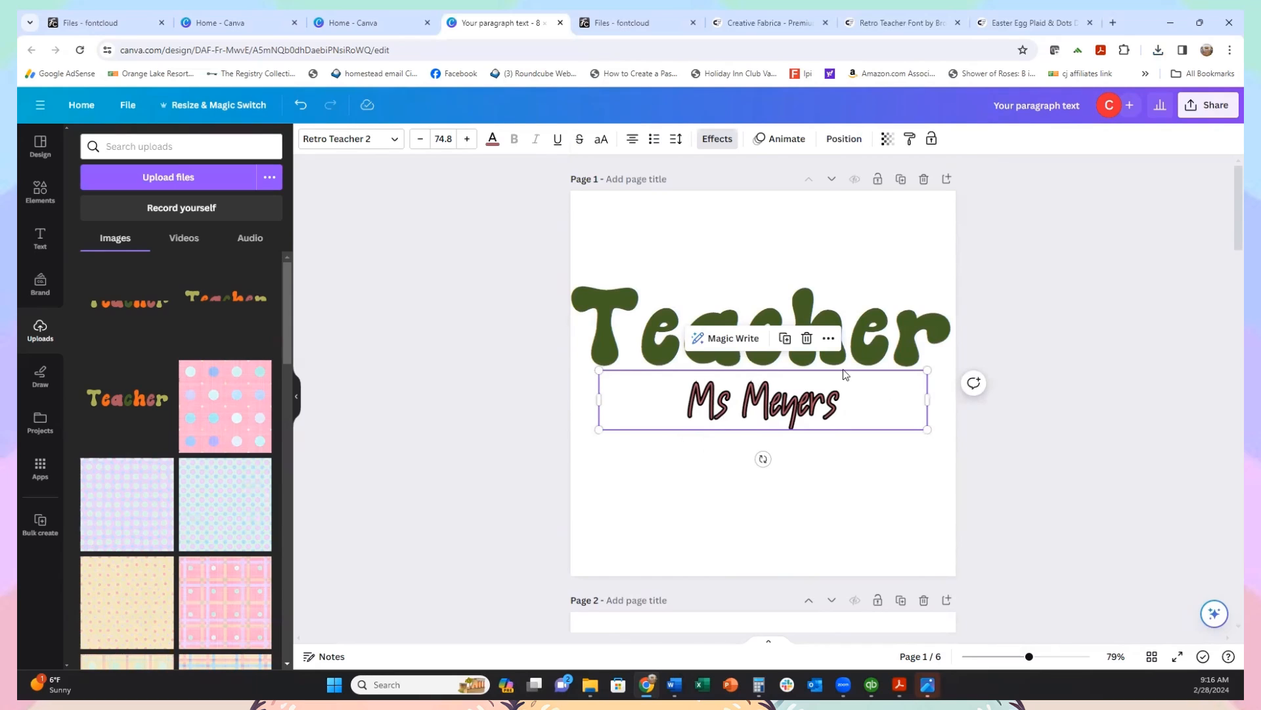
click(723, 421)
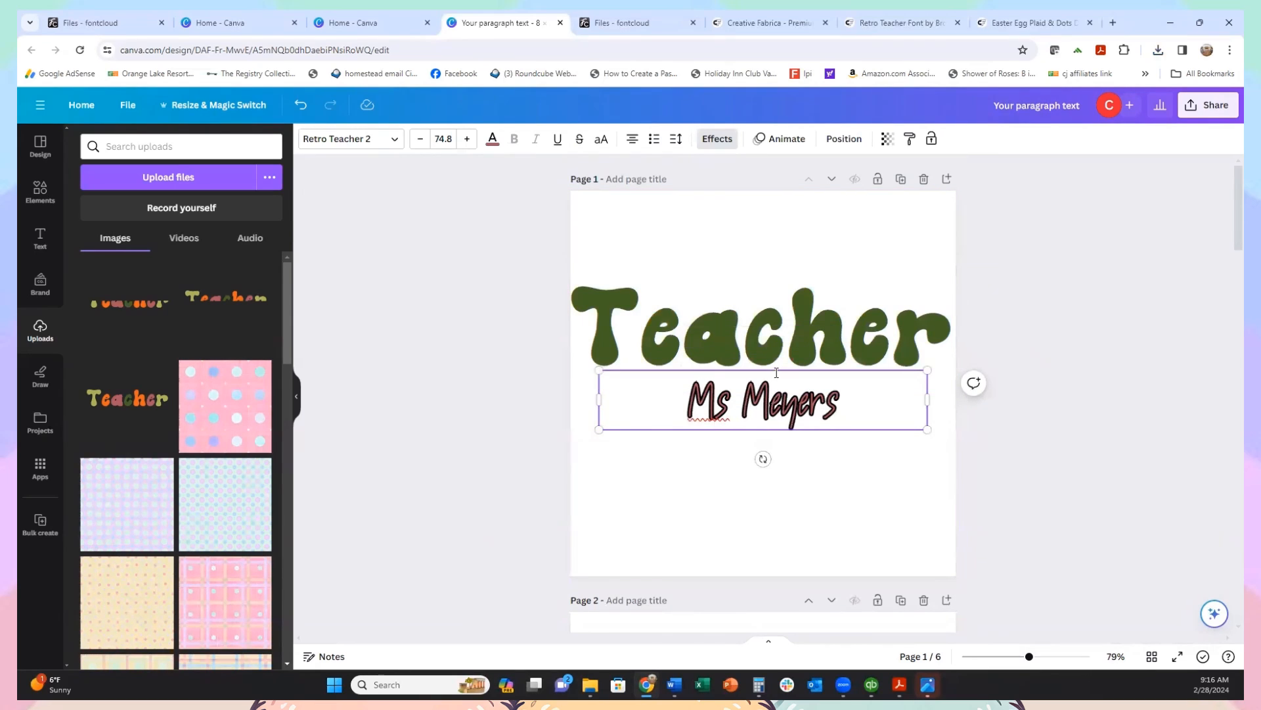
key(Escape)
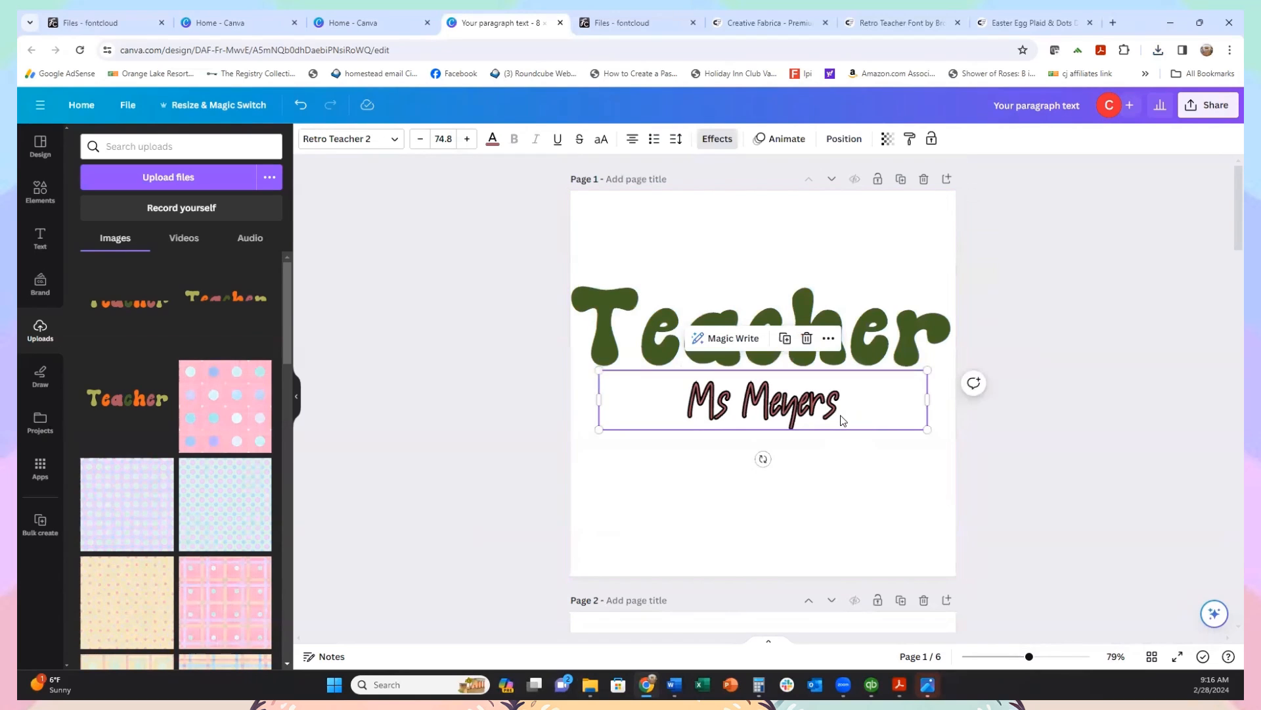
scroll(806, 398, down, 14)
scroll(813, 432, down, 20)
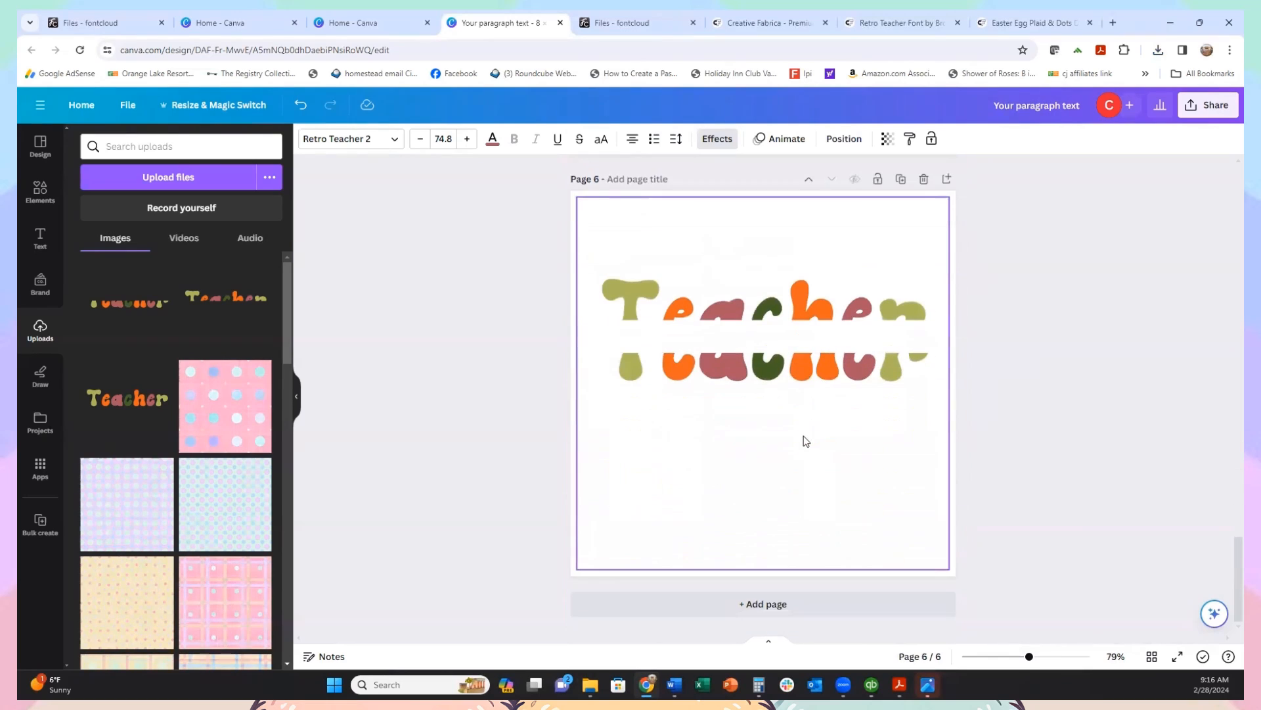
text(Ms Meyers)
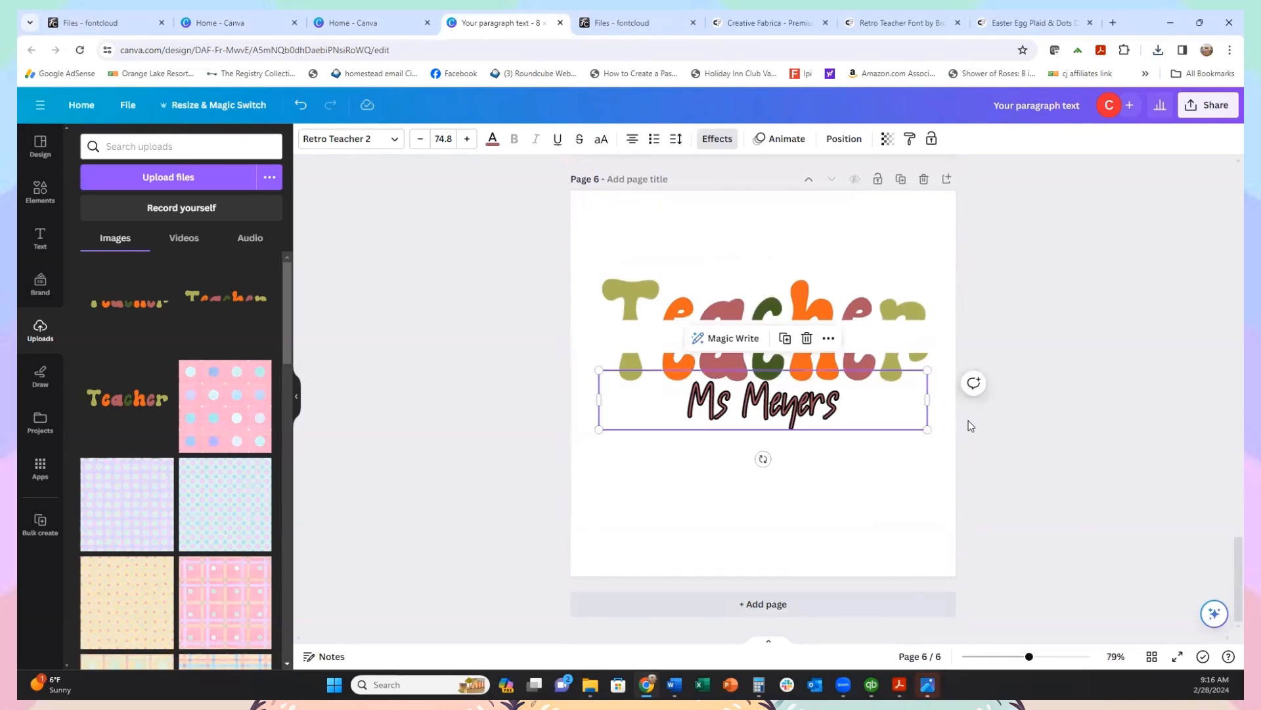
Step: Move the name text into the gap between the halves, lower the bottom half slightly, and send it behind the name
drag(768, 404, 768, 342)
click(624, 296)
mouse_move(623, 296)
mouse_down()
mouse_move(675, 304)
mouse_move(631, 289)
mouse_up()
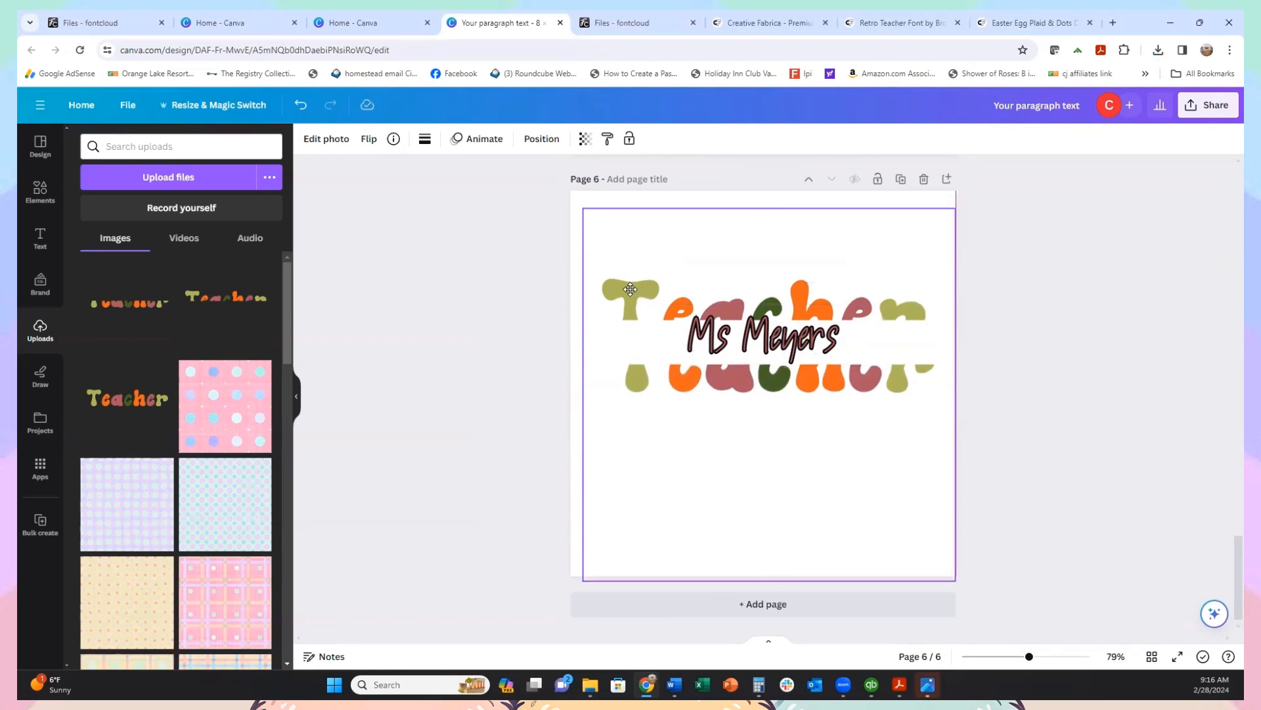
mouse_move(824, 381)
mouse_down()
mouse_move(818, 414)
mouse_move(823, 381)
mouse_up()
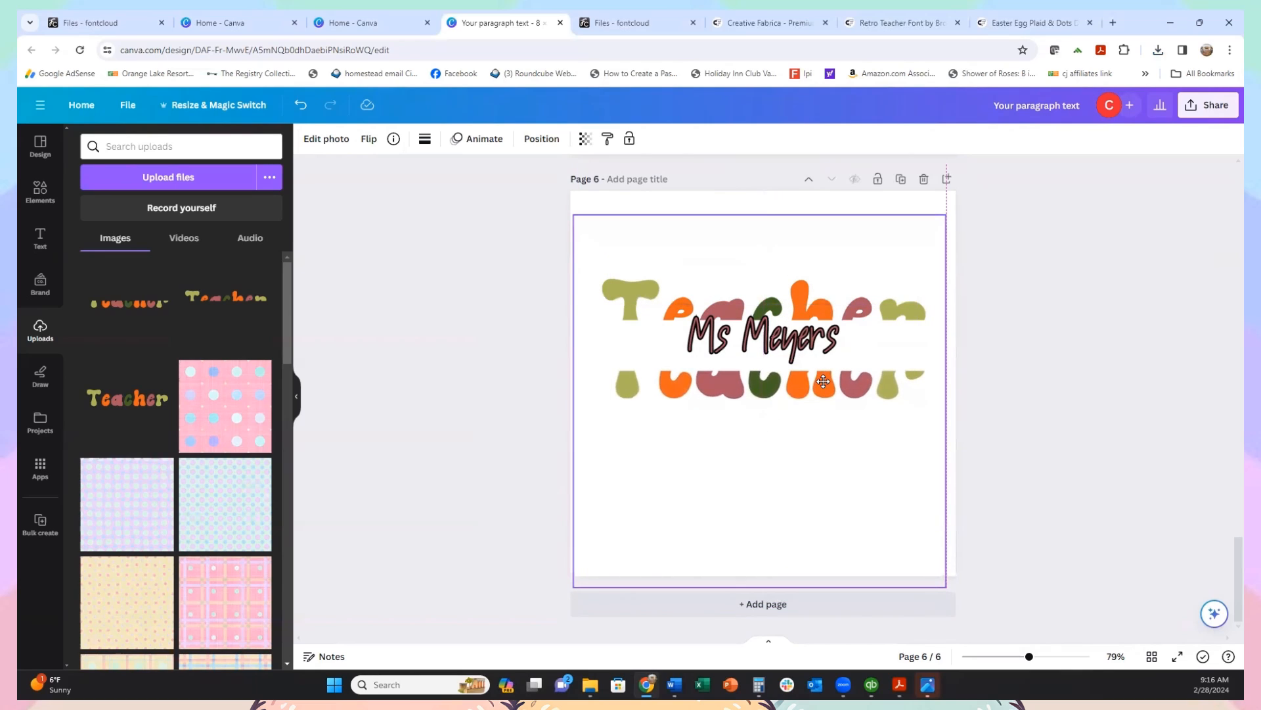
click(538, 141)
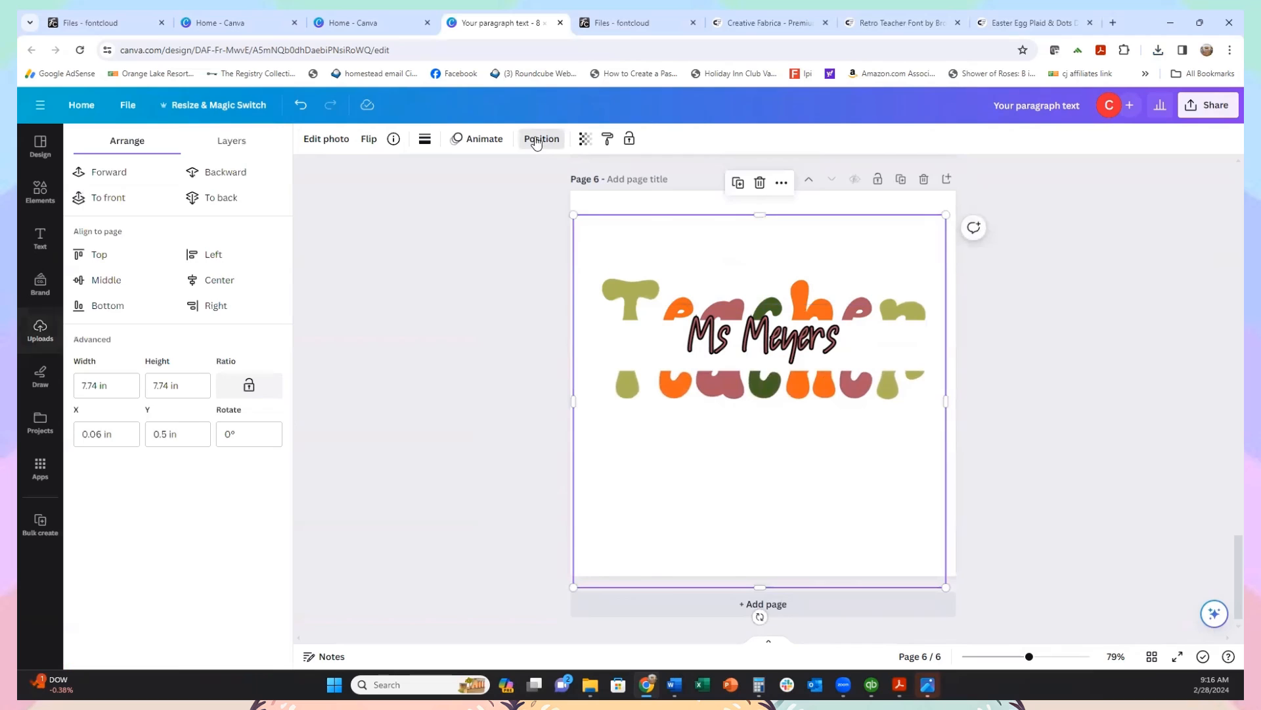
click(220, 179)
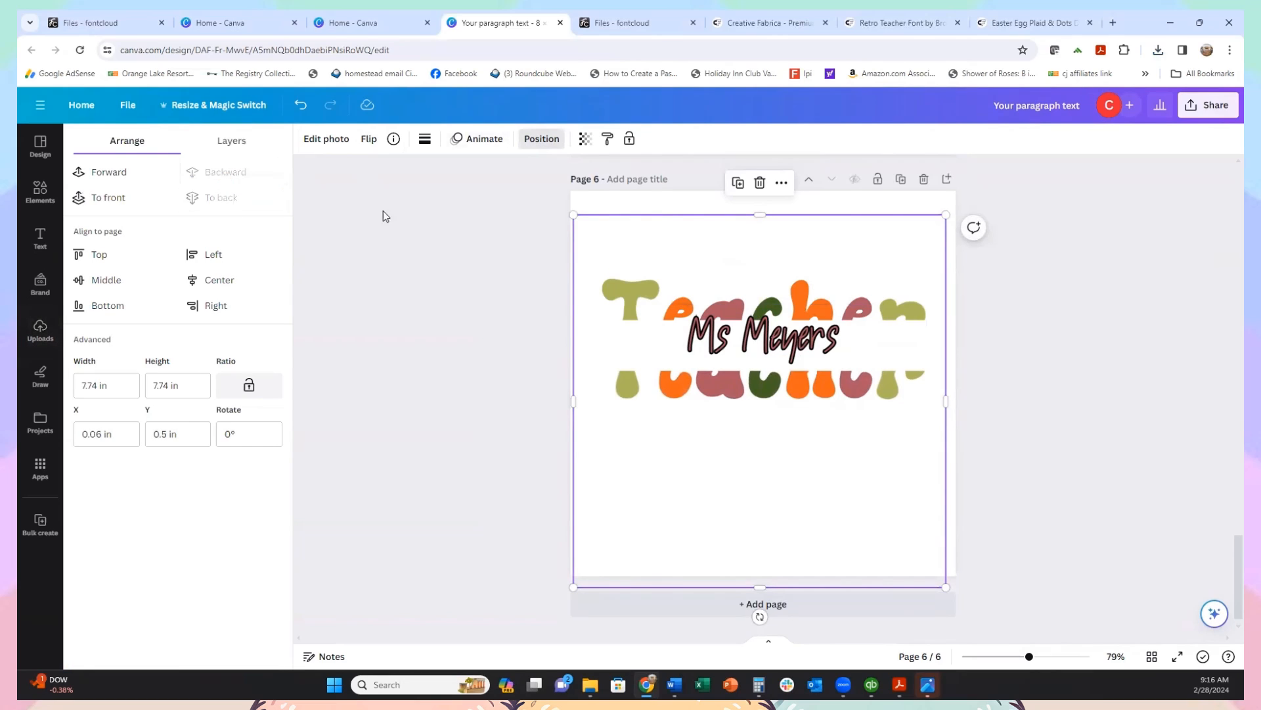
Step: Shrink the name text to size 58.9, nudge the upper half up slightly, and center the name between the halves
click(623, 286)
drag(624, 286, 675, 321)
click(603, 314)
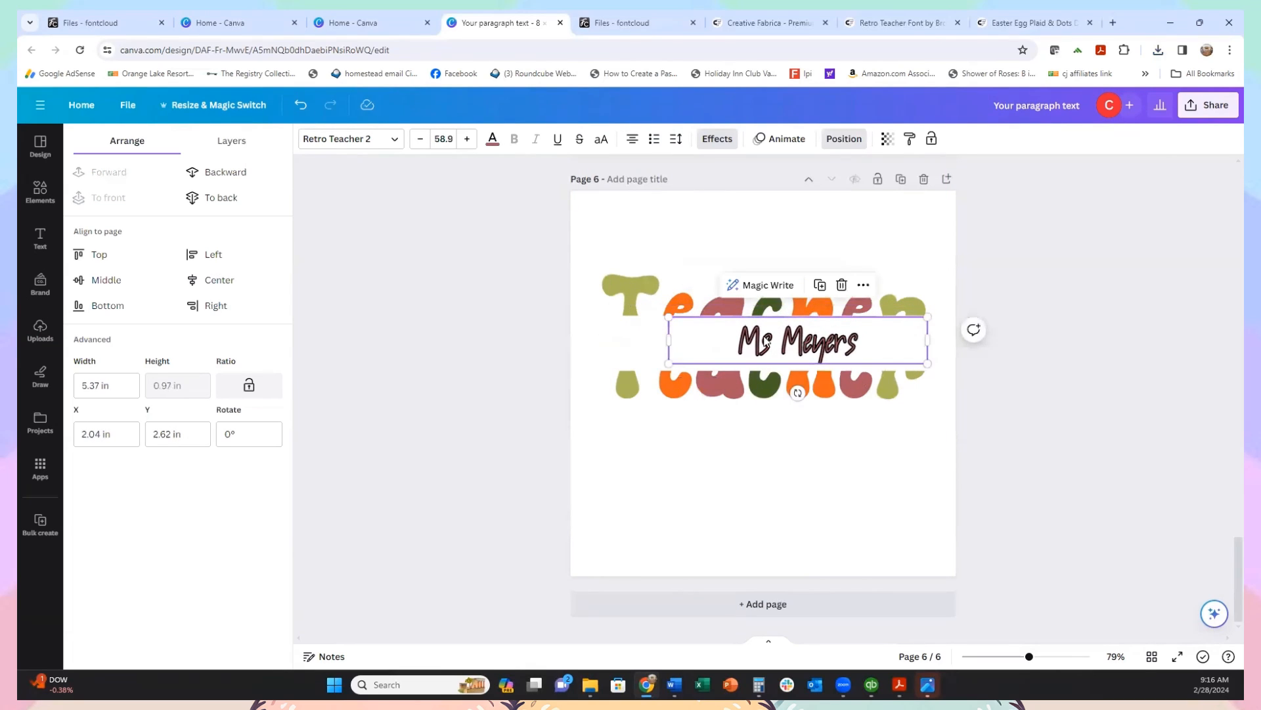
drag(761, 347, 730, 331)
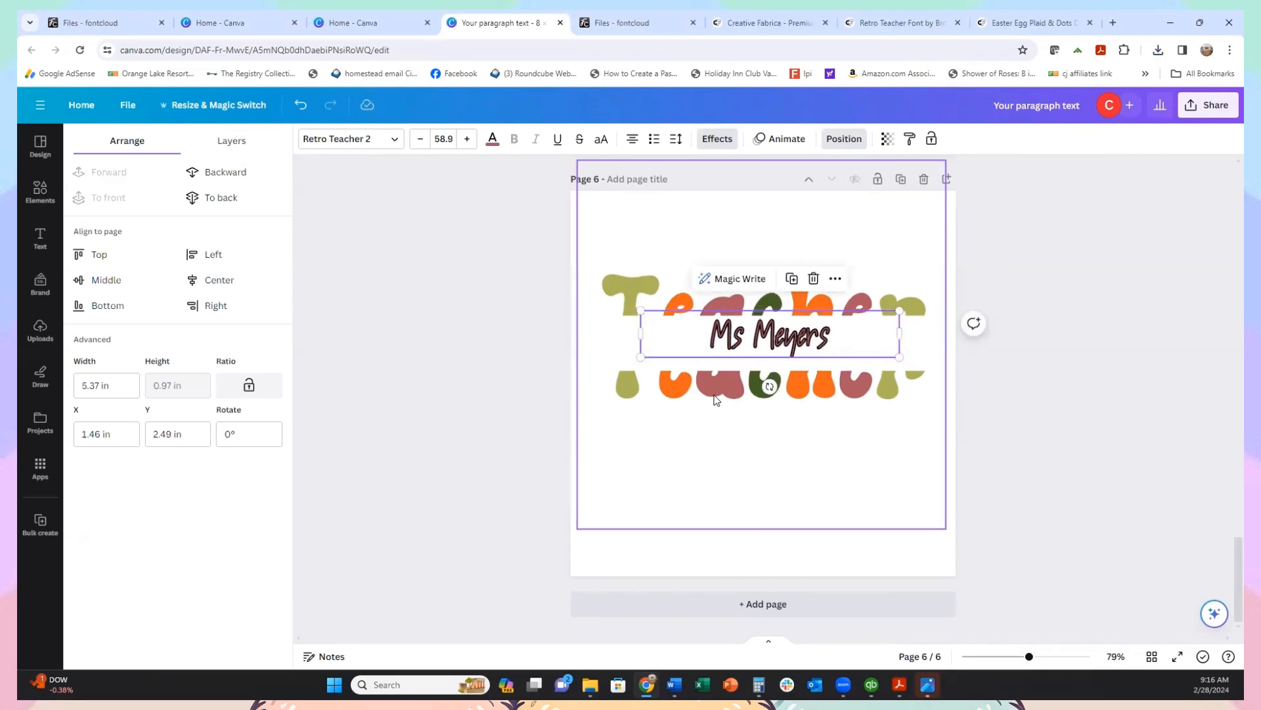
Step: Send the upper half behind the name and move the lower half up close beneath it, centered on the page
click(717, 401)
click(205, 172)
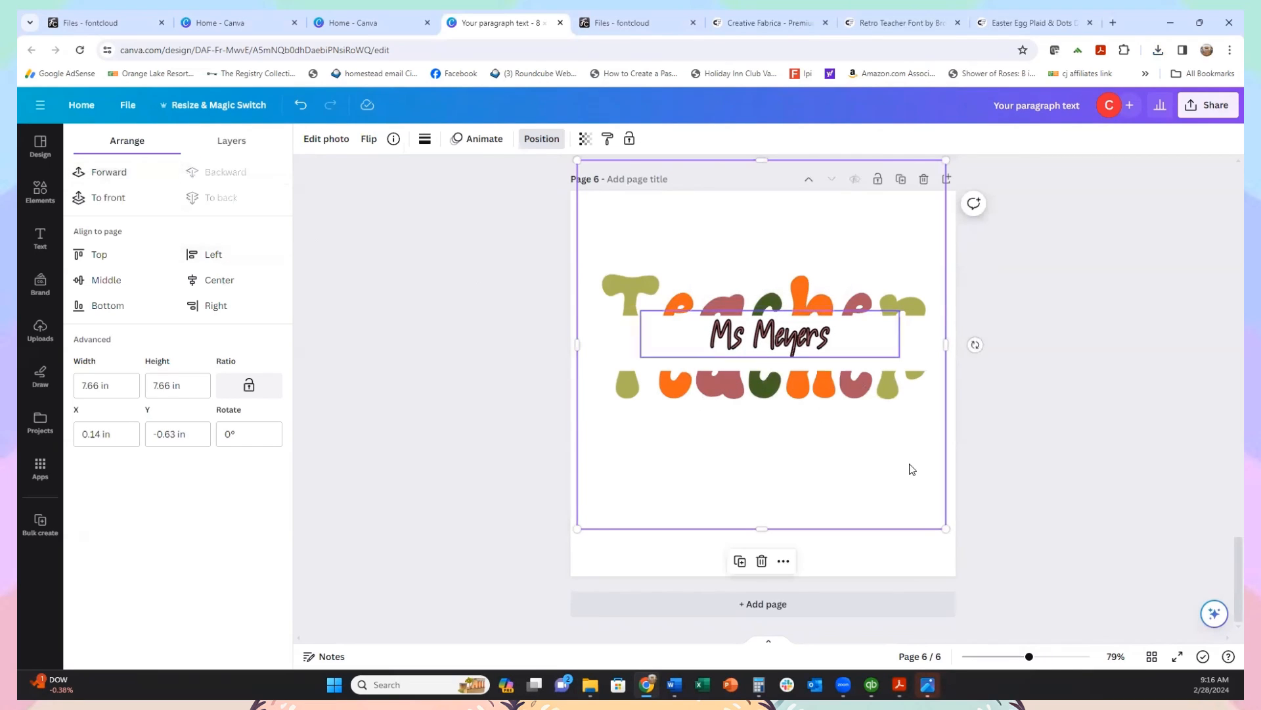
click(666, 567)
drag(665, 566, 669, 544)
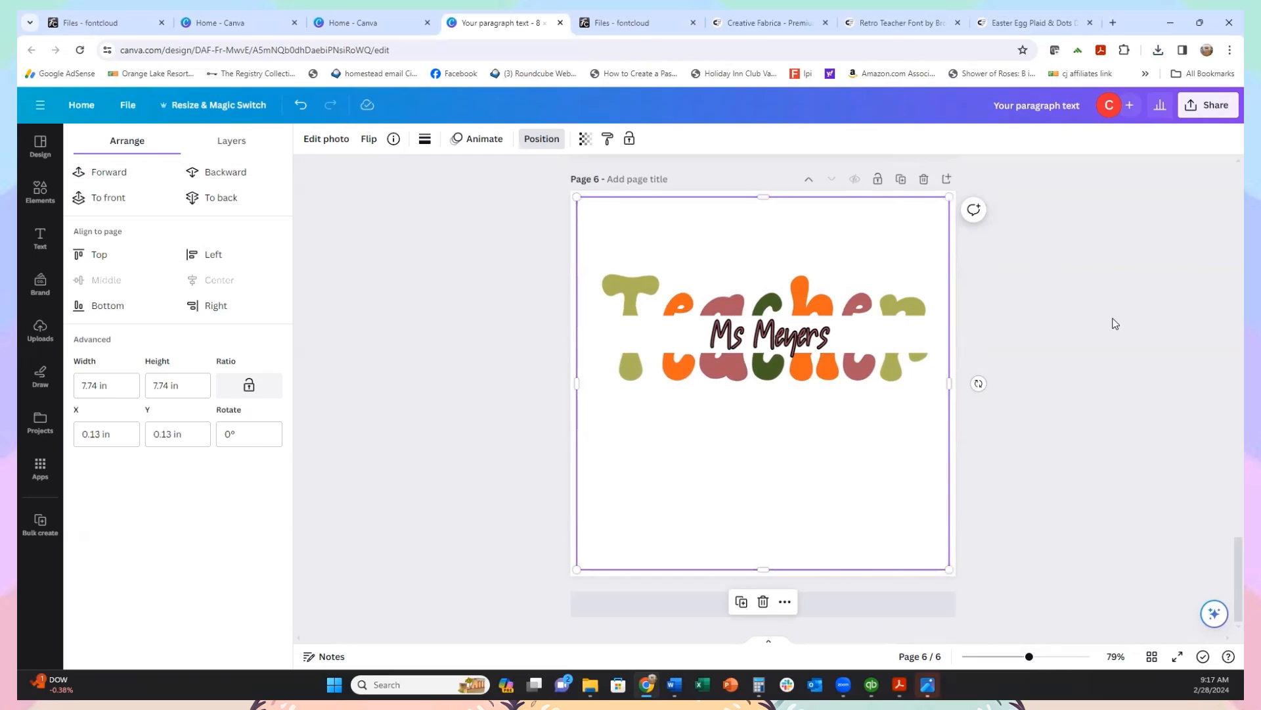
Step: Close the paragraph text design and examine the Chiffoncake font's swash glyphs in fontcloud
scroll(1115, 324, up, 3)
scroll(1117, 321, down, 3)
scroll(1163, 345, up, 4)
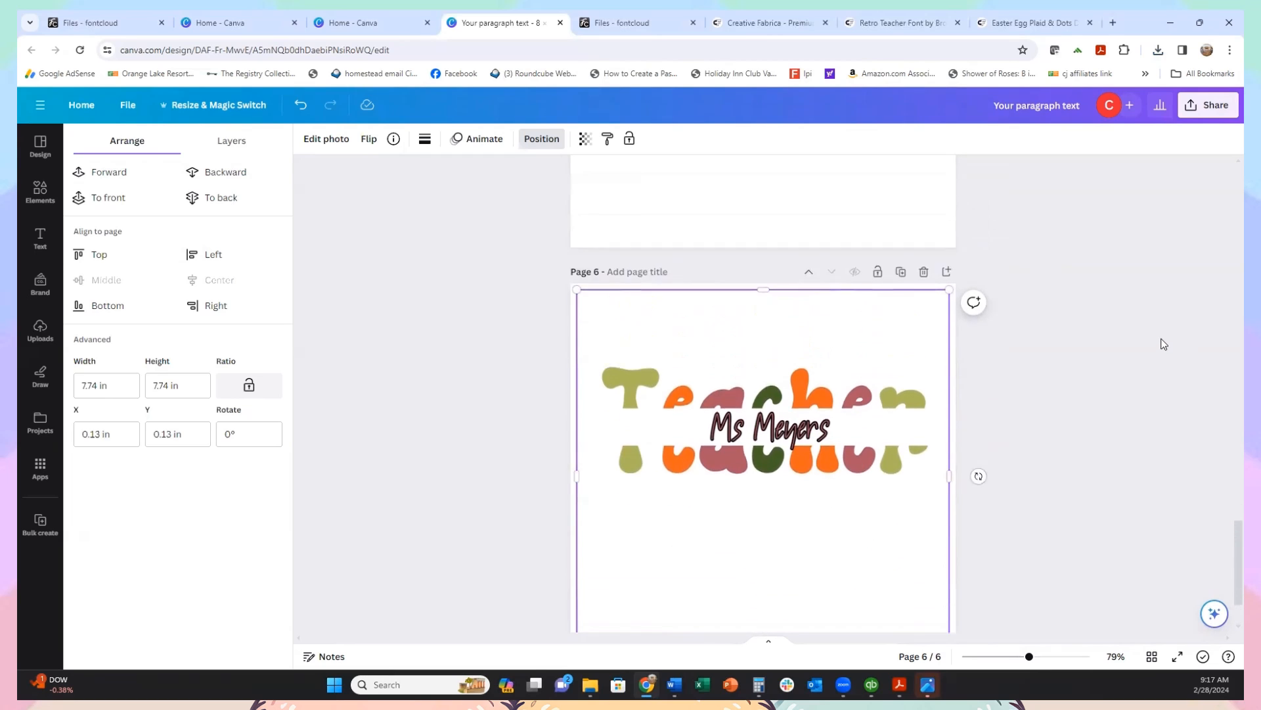
click(560, 24)
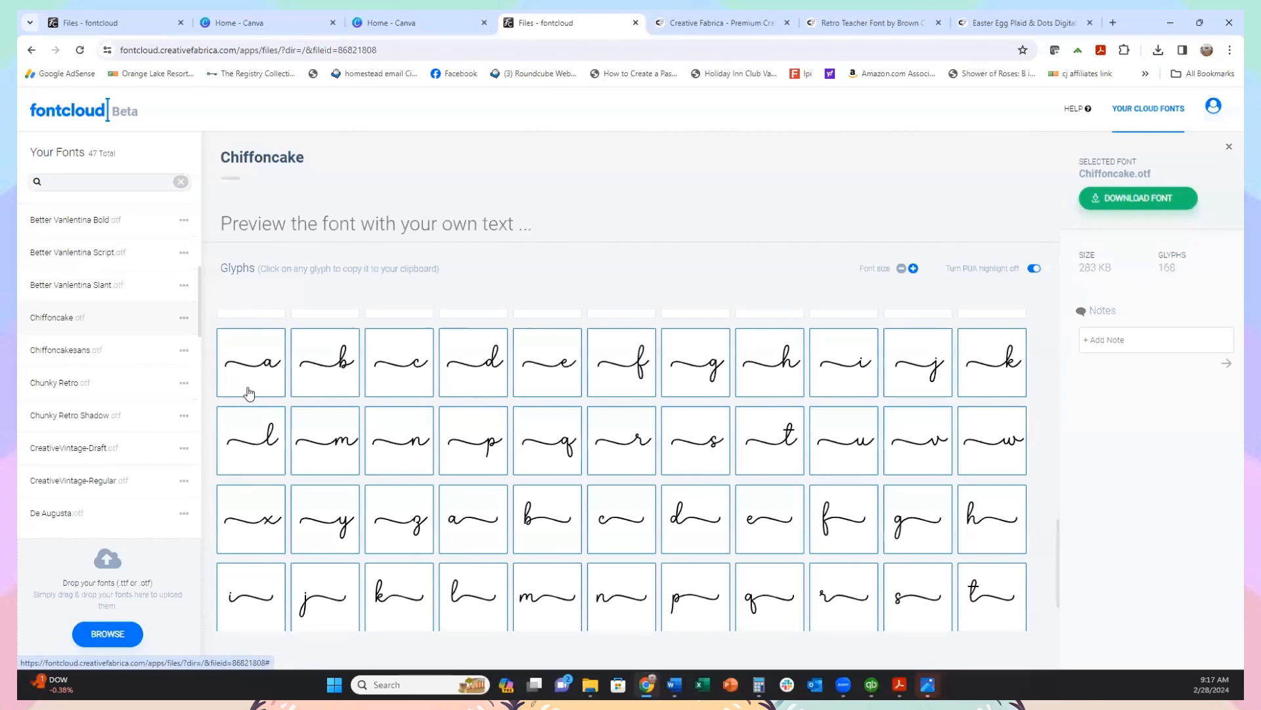
scroll(368, 355, up, 2)
scroll(439, 322, down, 3)
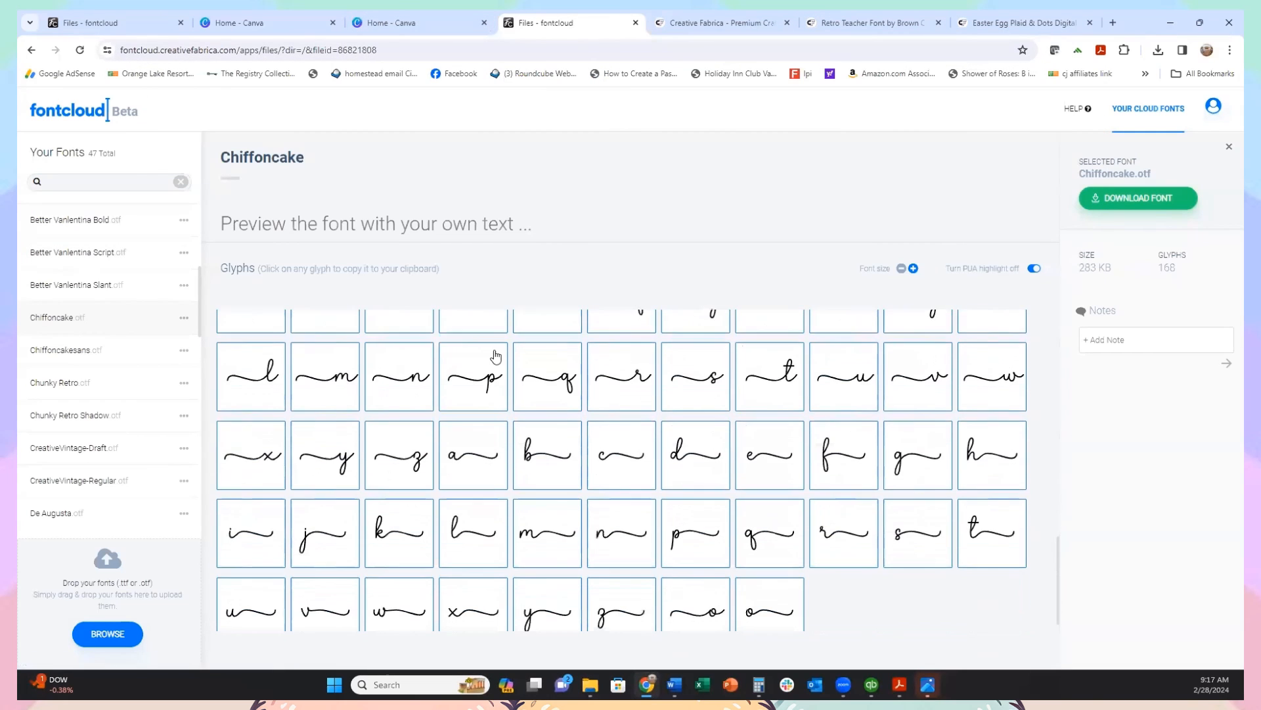
scroll(484, 346, up, 4)
scroll(270, 468, down, 4)
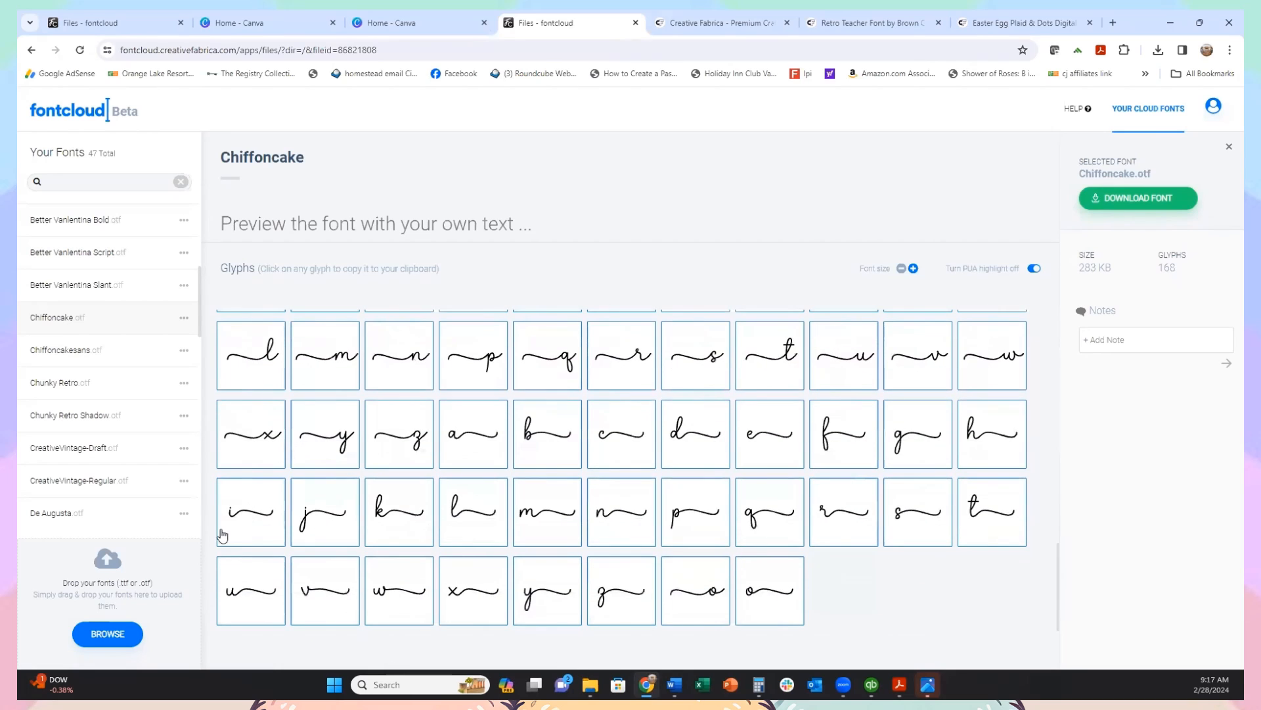
scroll(246, 542, up, 1)
Step: Start a font upload and open the OTF folder inside the BlessedPrint download's Fonts folder
click(100, 637)
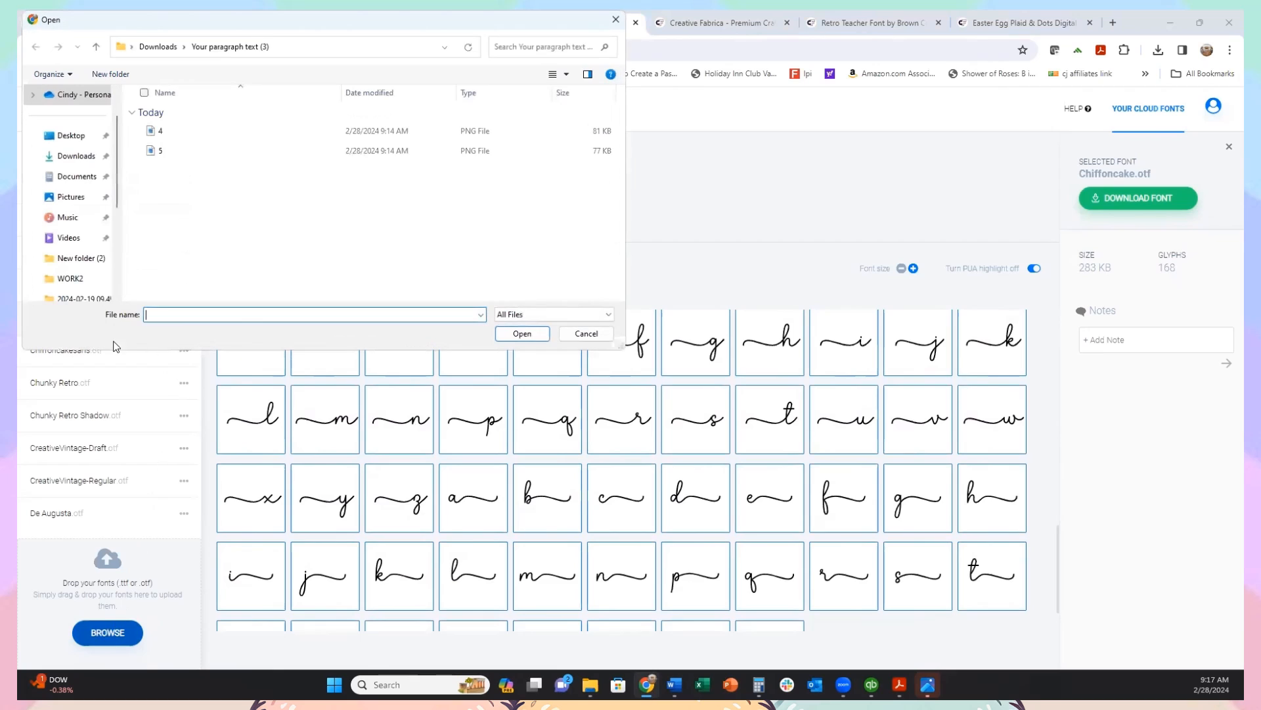
click(76, 156)
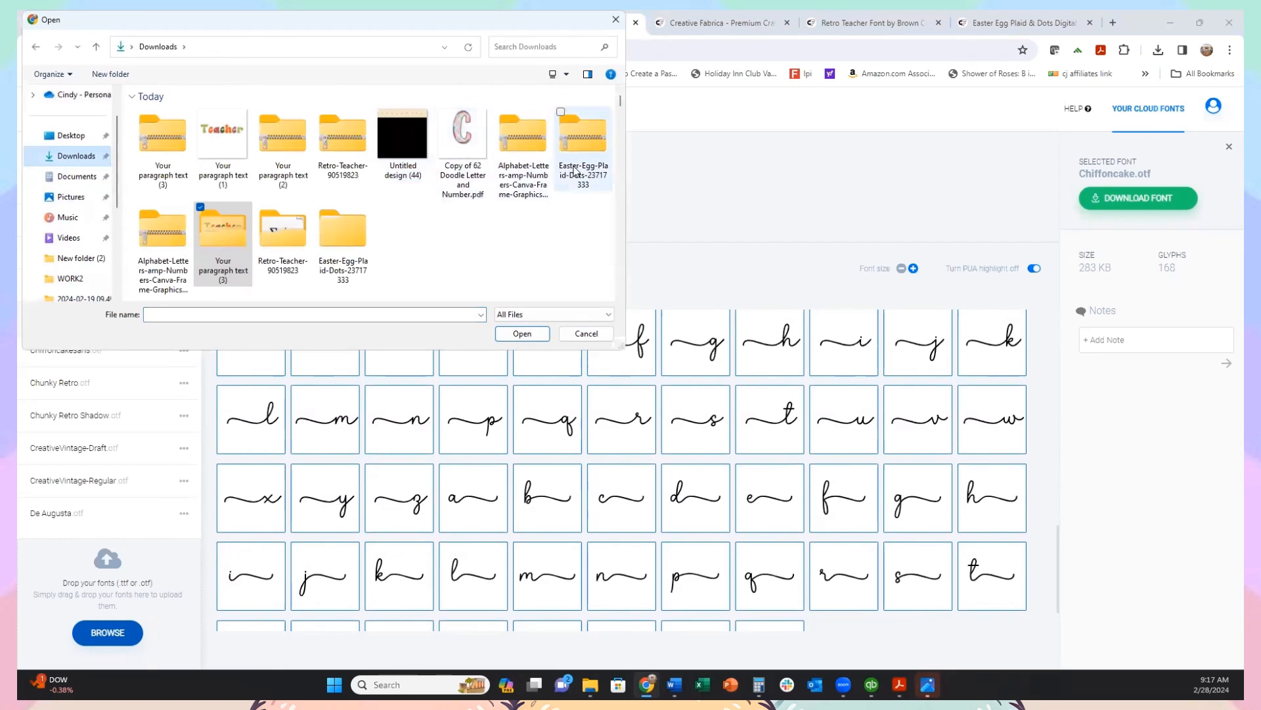
scroll(538, 255, down, 3)
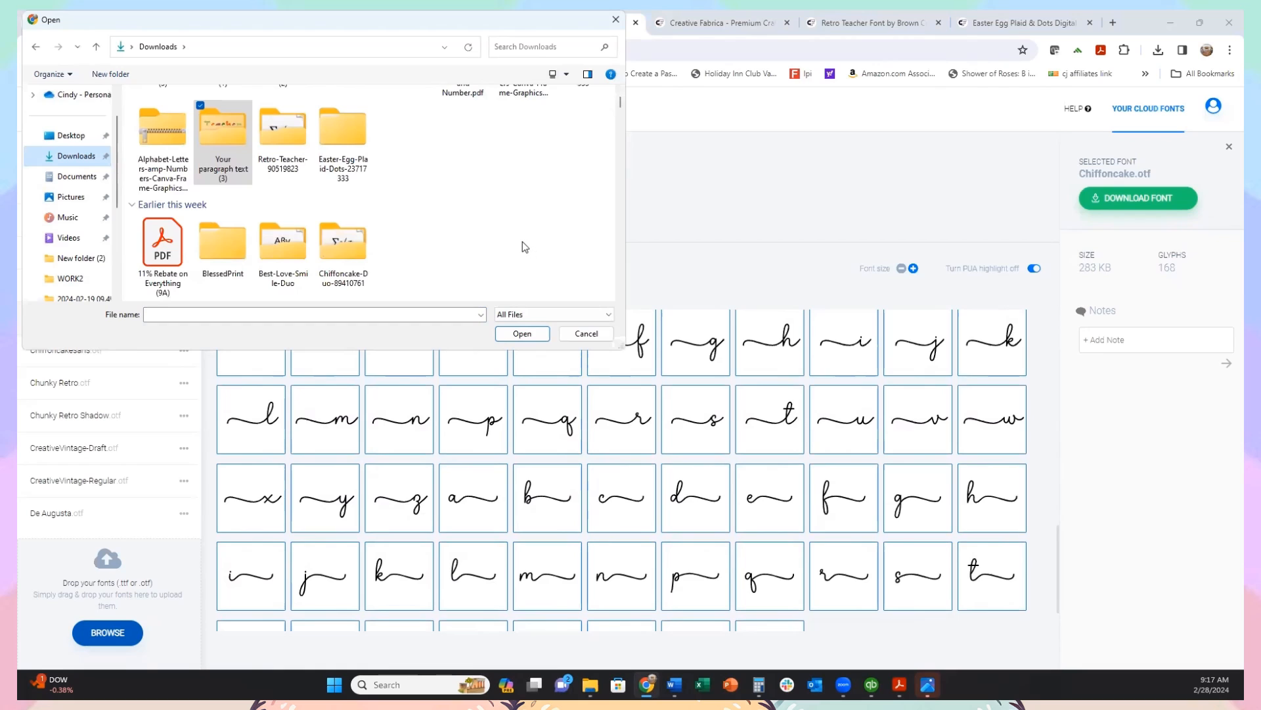
scroll(522, 241, down, 3)
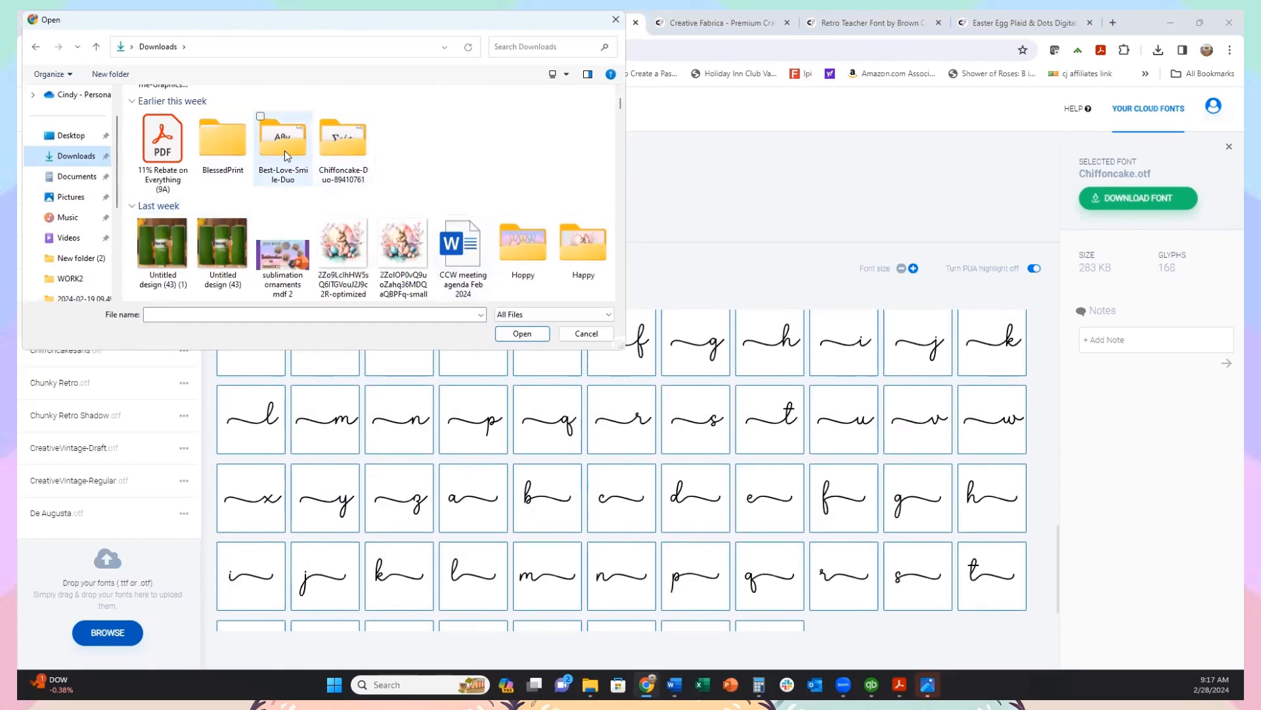
double_click(232, 153)
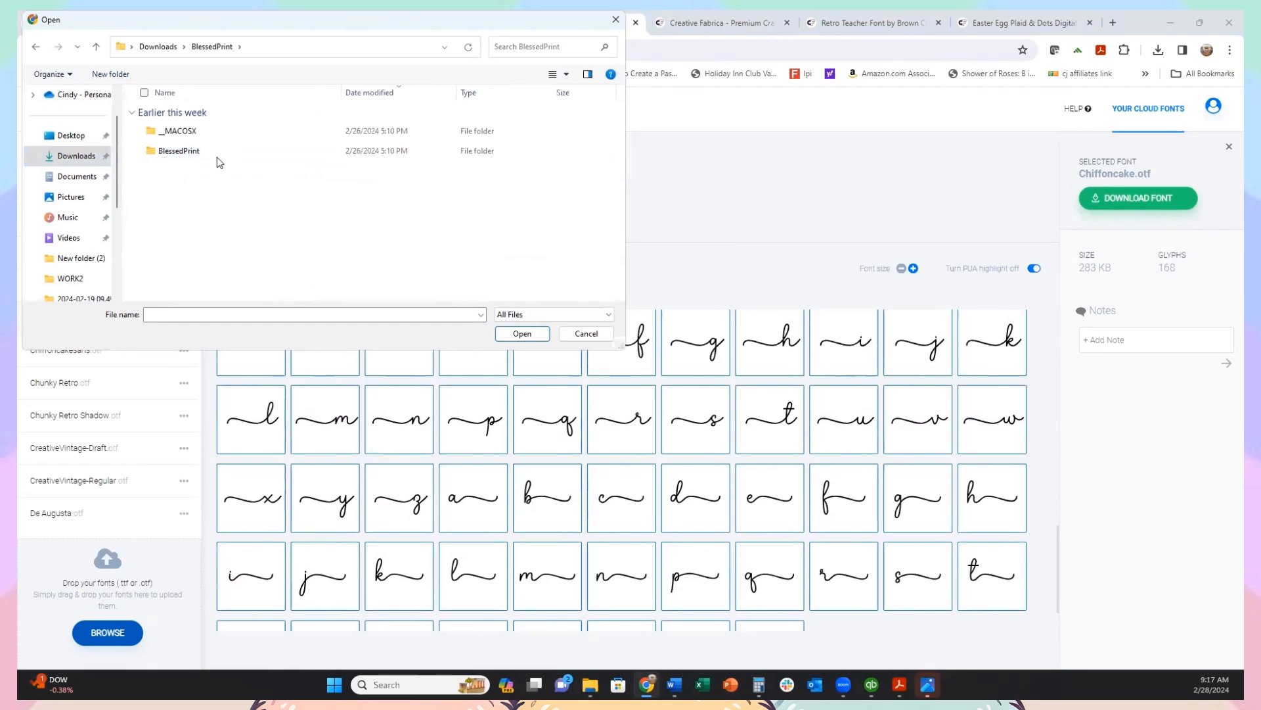
double_click(216, 155)
double_click(216, 155)
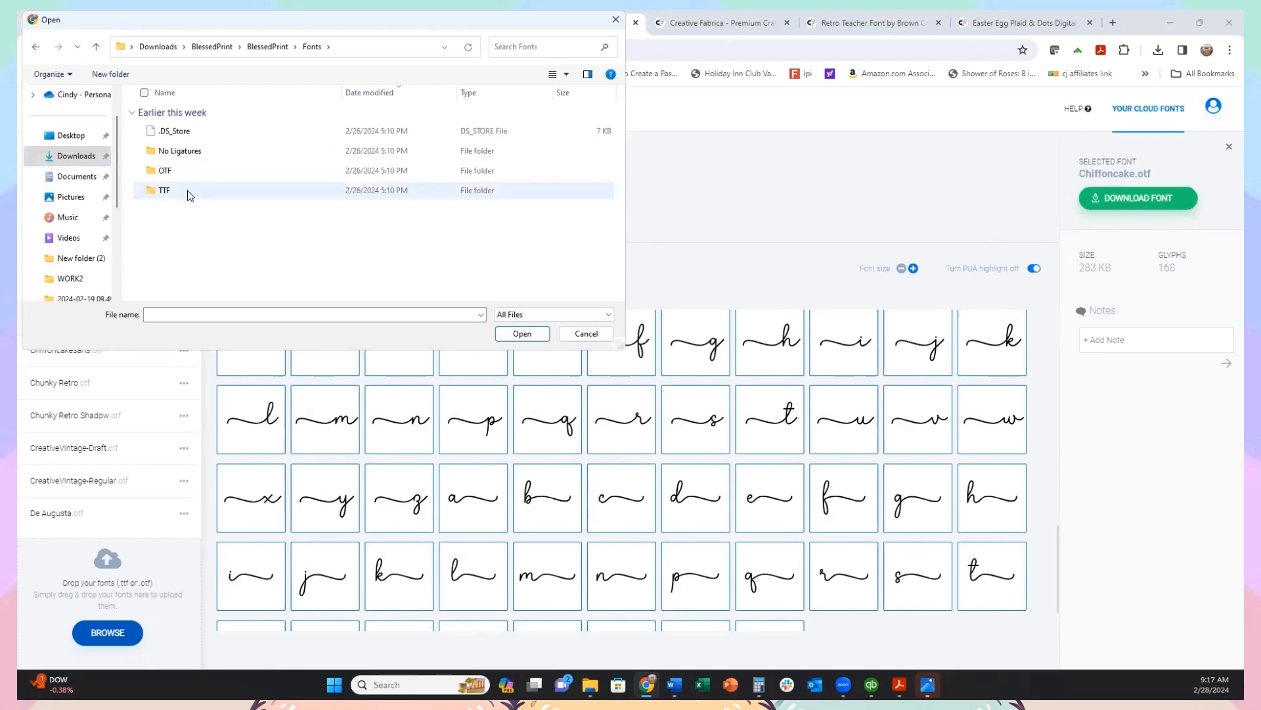
double_click(181, 173)
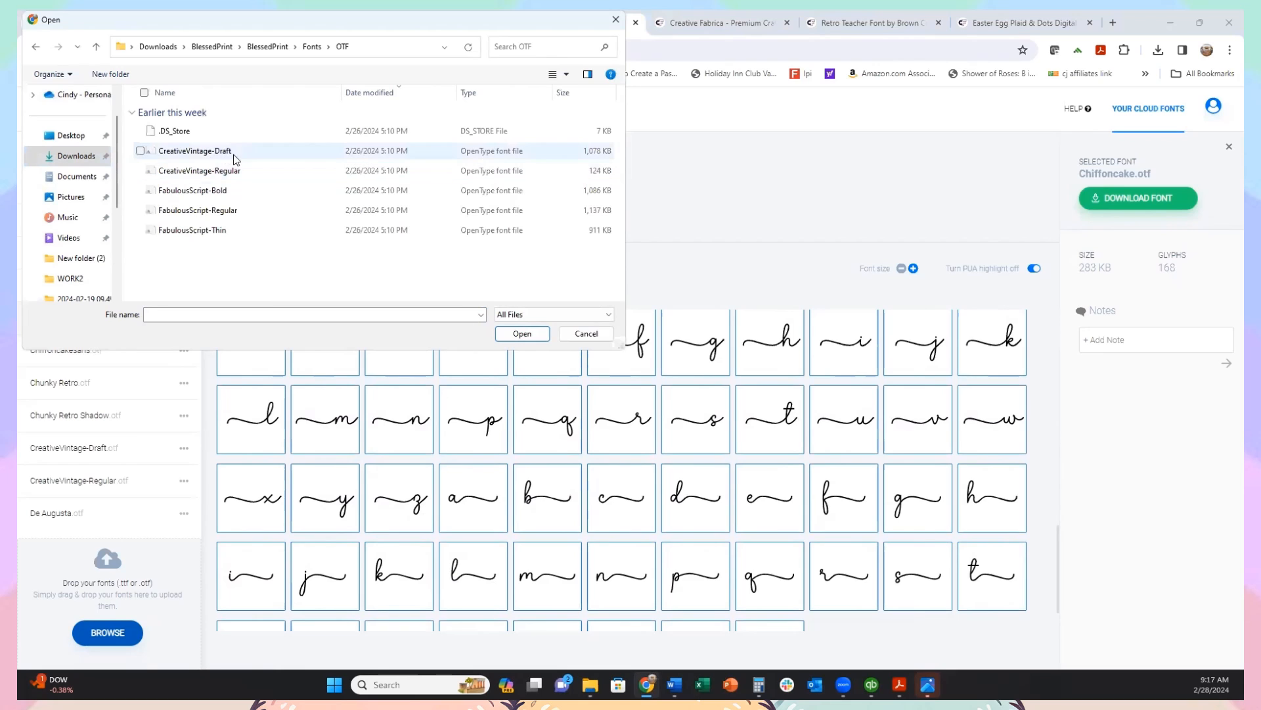
Step: Try to upload all CreativeVintage and FabulousScript OTF files without .DS_Store, and cancel the upload at the file conflicts
click(144, 92)
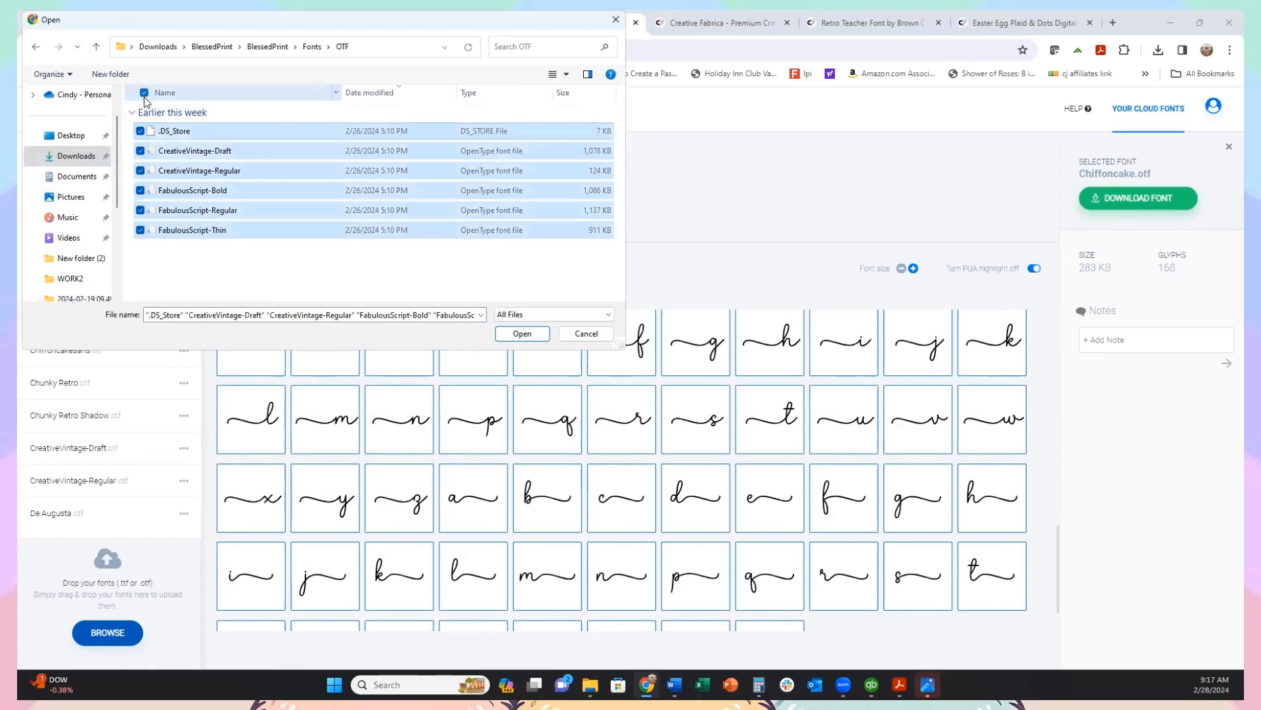
click(142, 133)
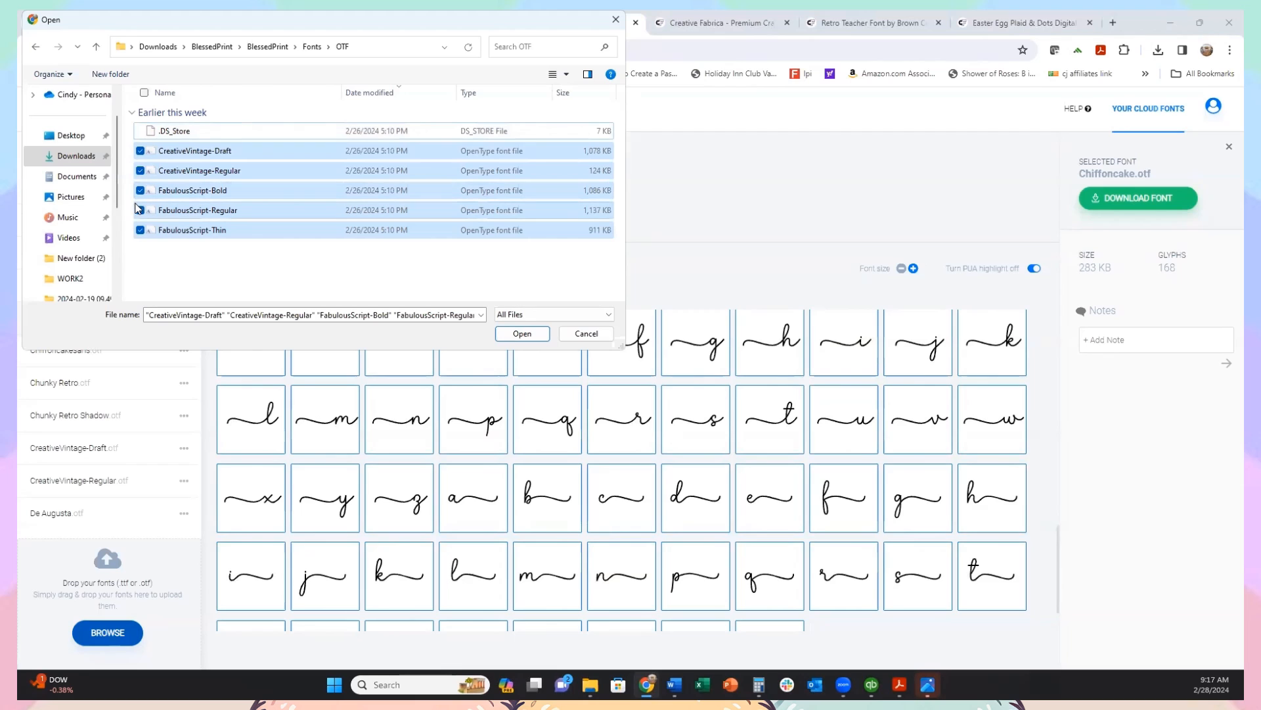
click(517, 333)
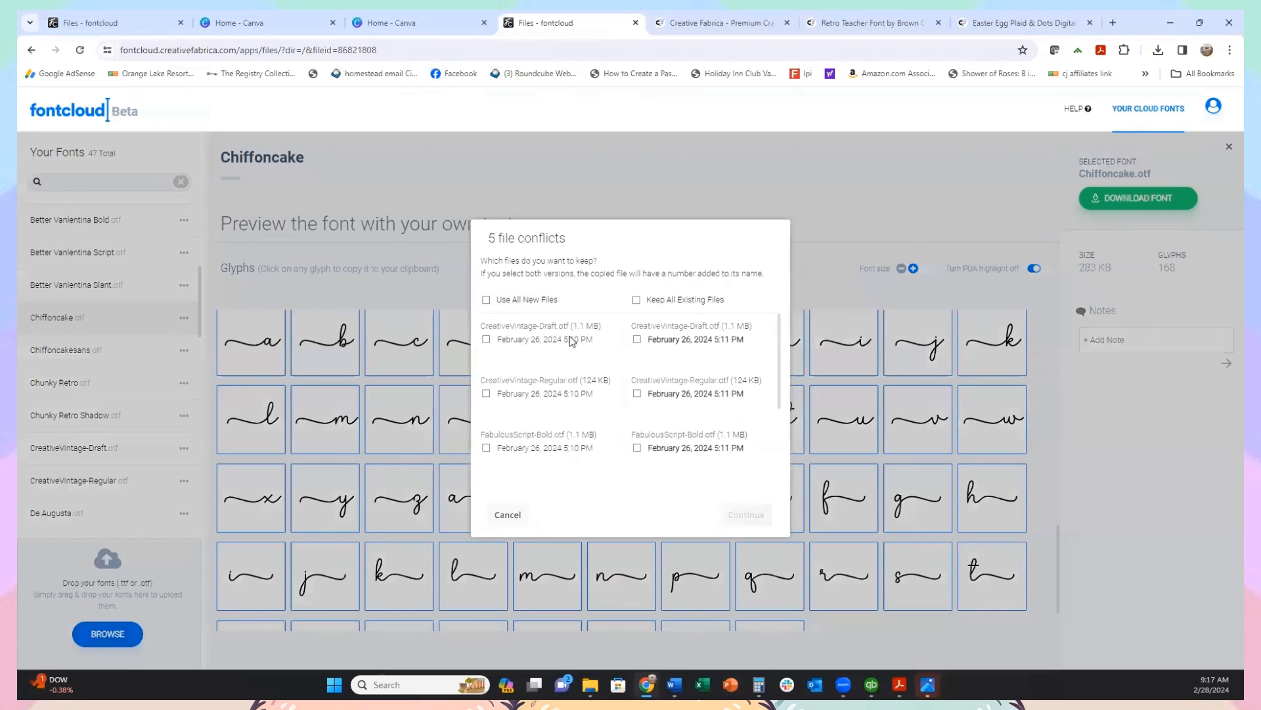
click(508, 515)
scroll(69, 417, up, 5)
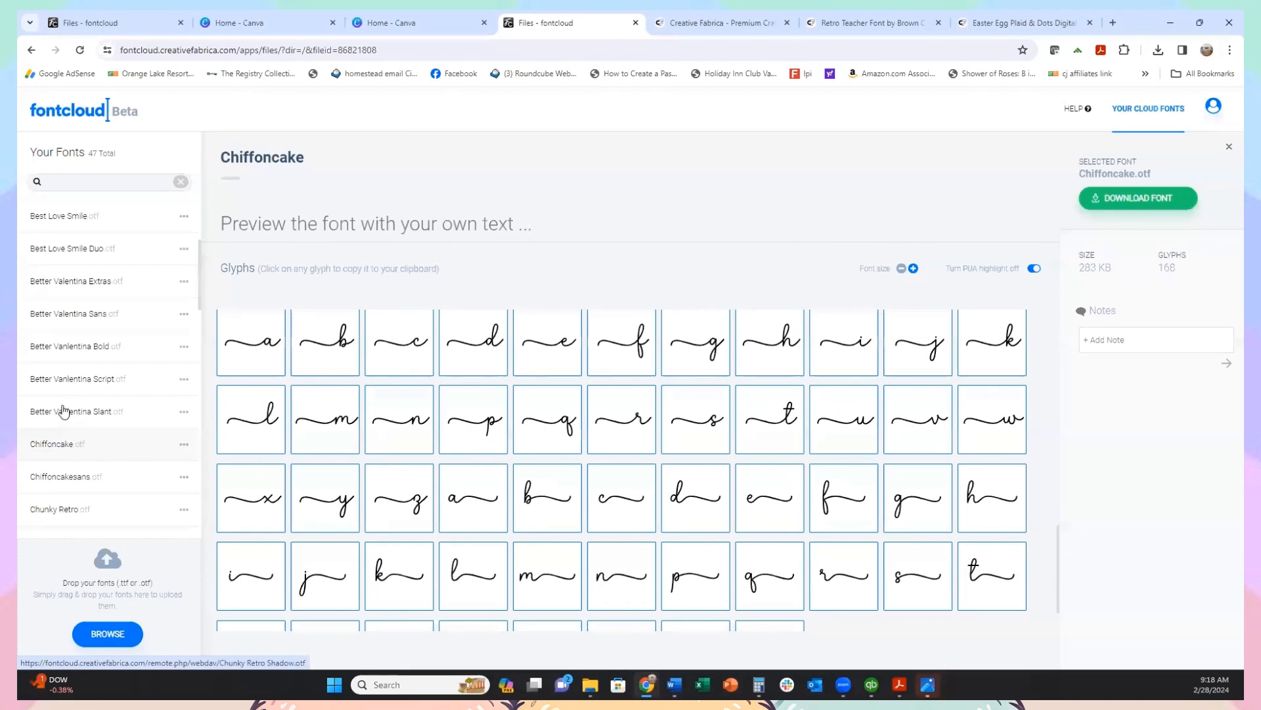
scroll(46, 336, down, 10)
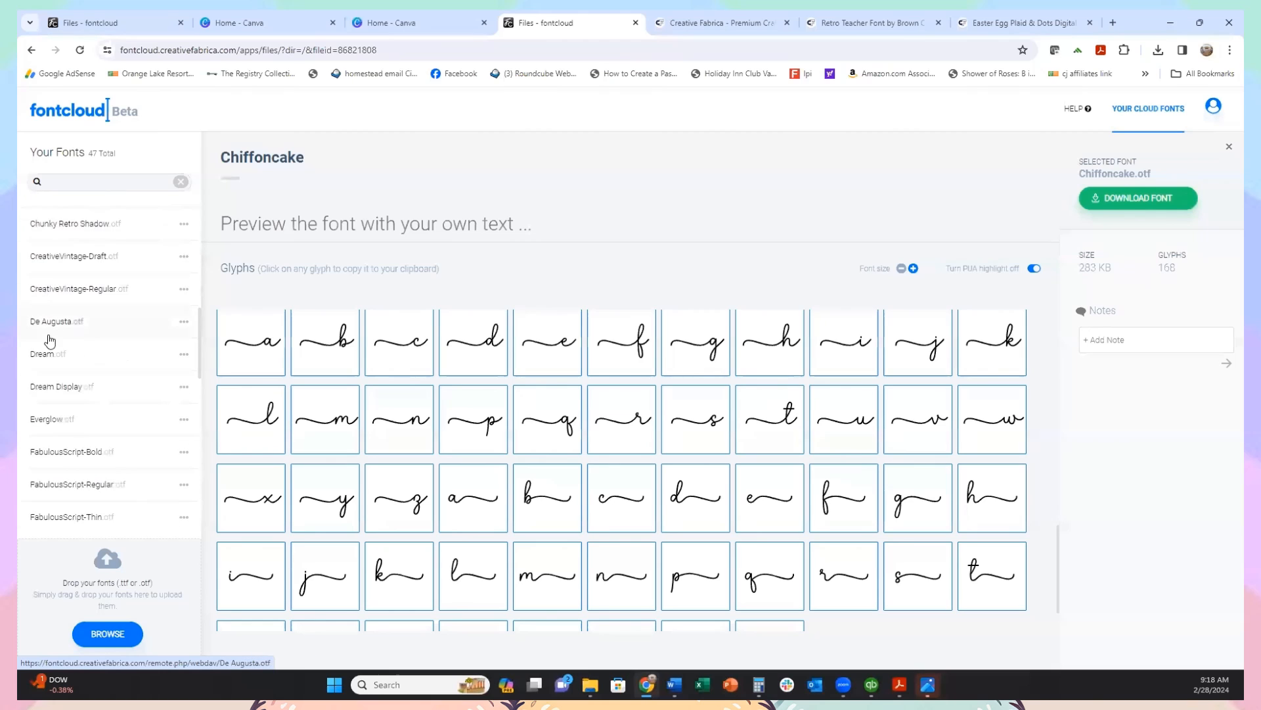
scroll(665, 318, up, 10)
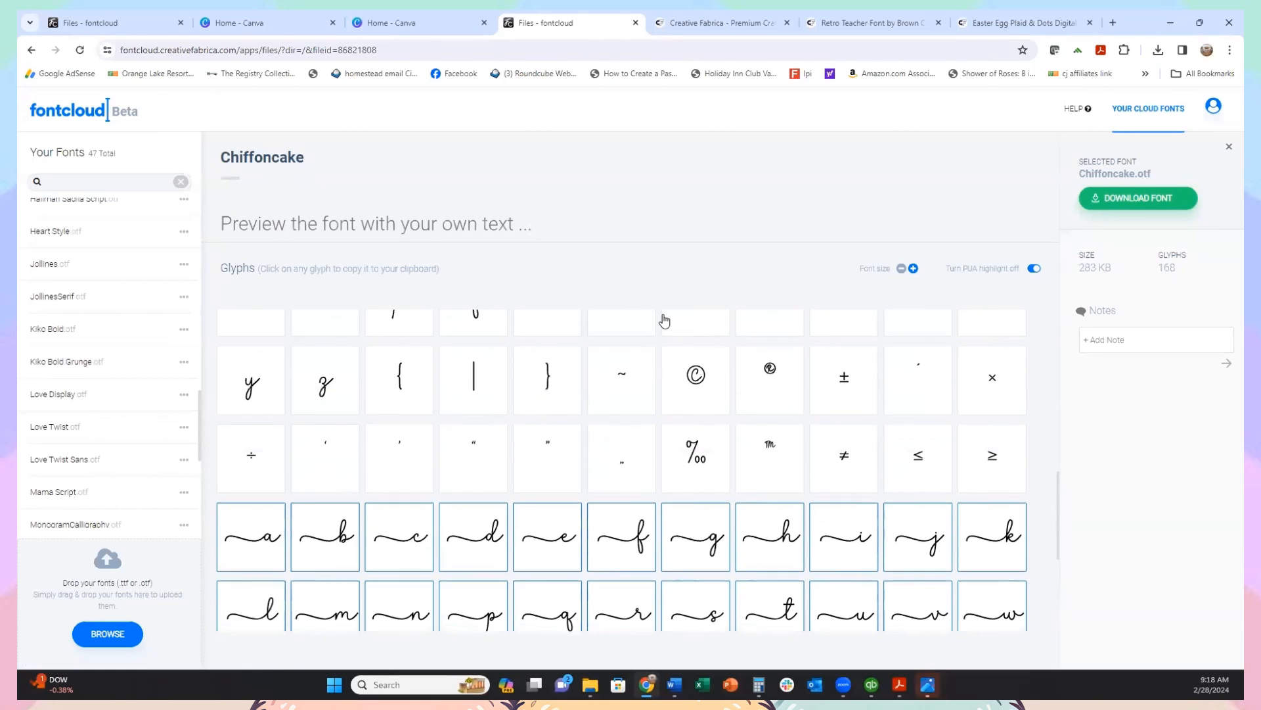